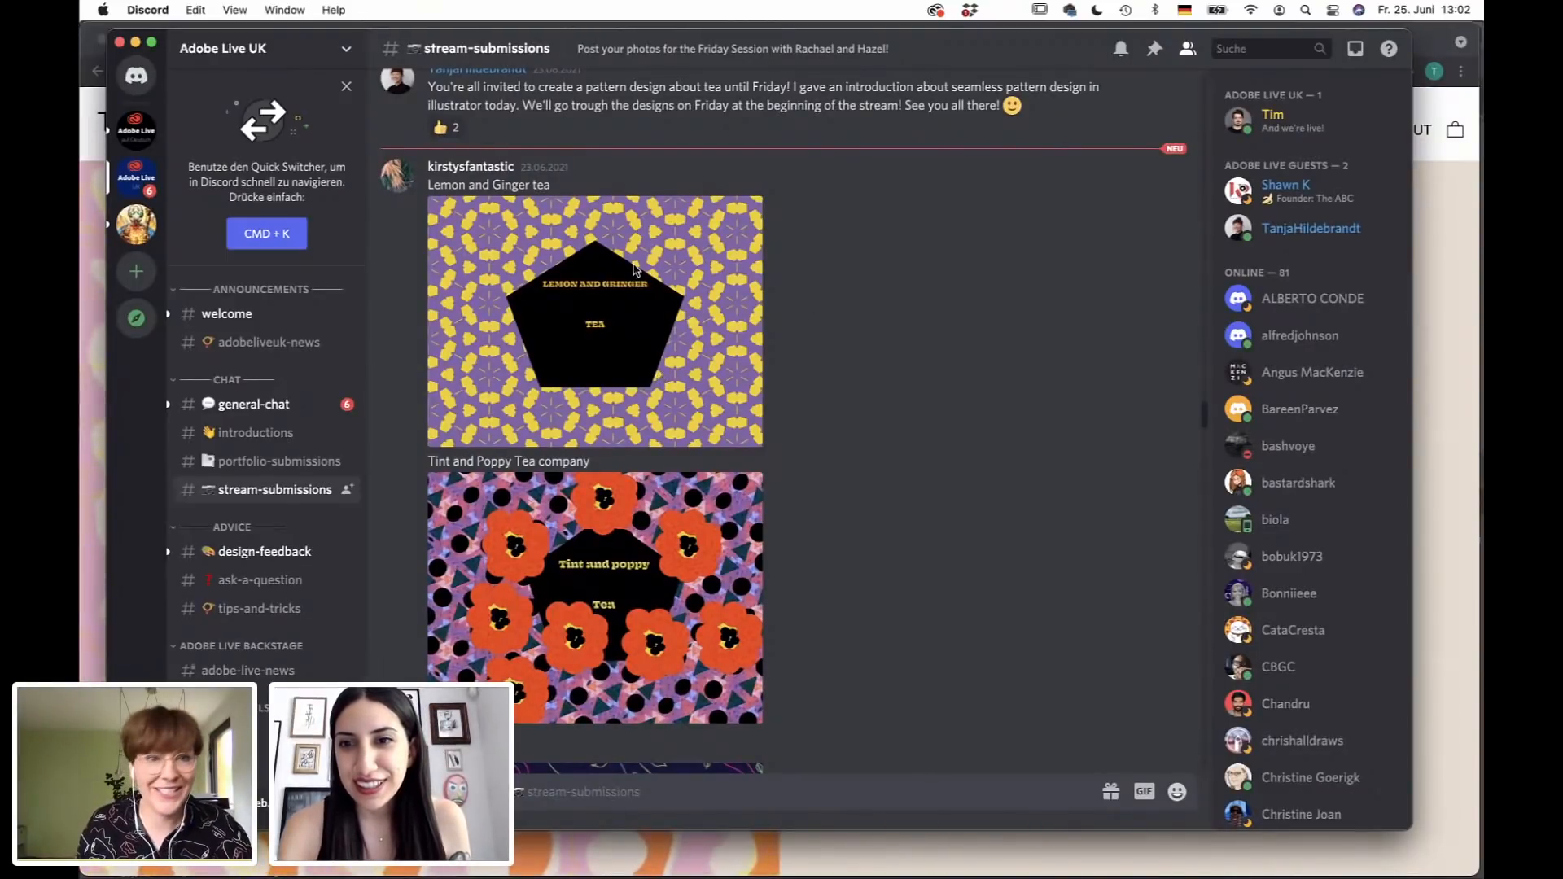
View the Lemon and Ginger tea design enlarged, close it, and look over the Tint and Poppy tea design below.
{"action": "left_click", "coordinate": [625, 287]}
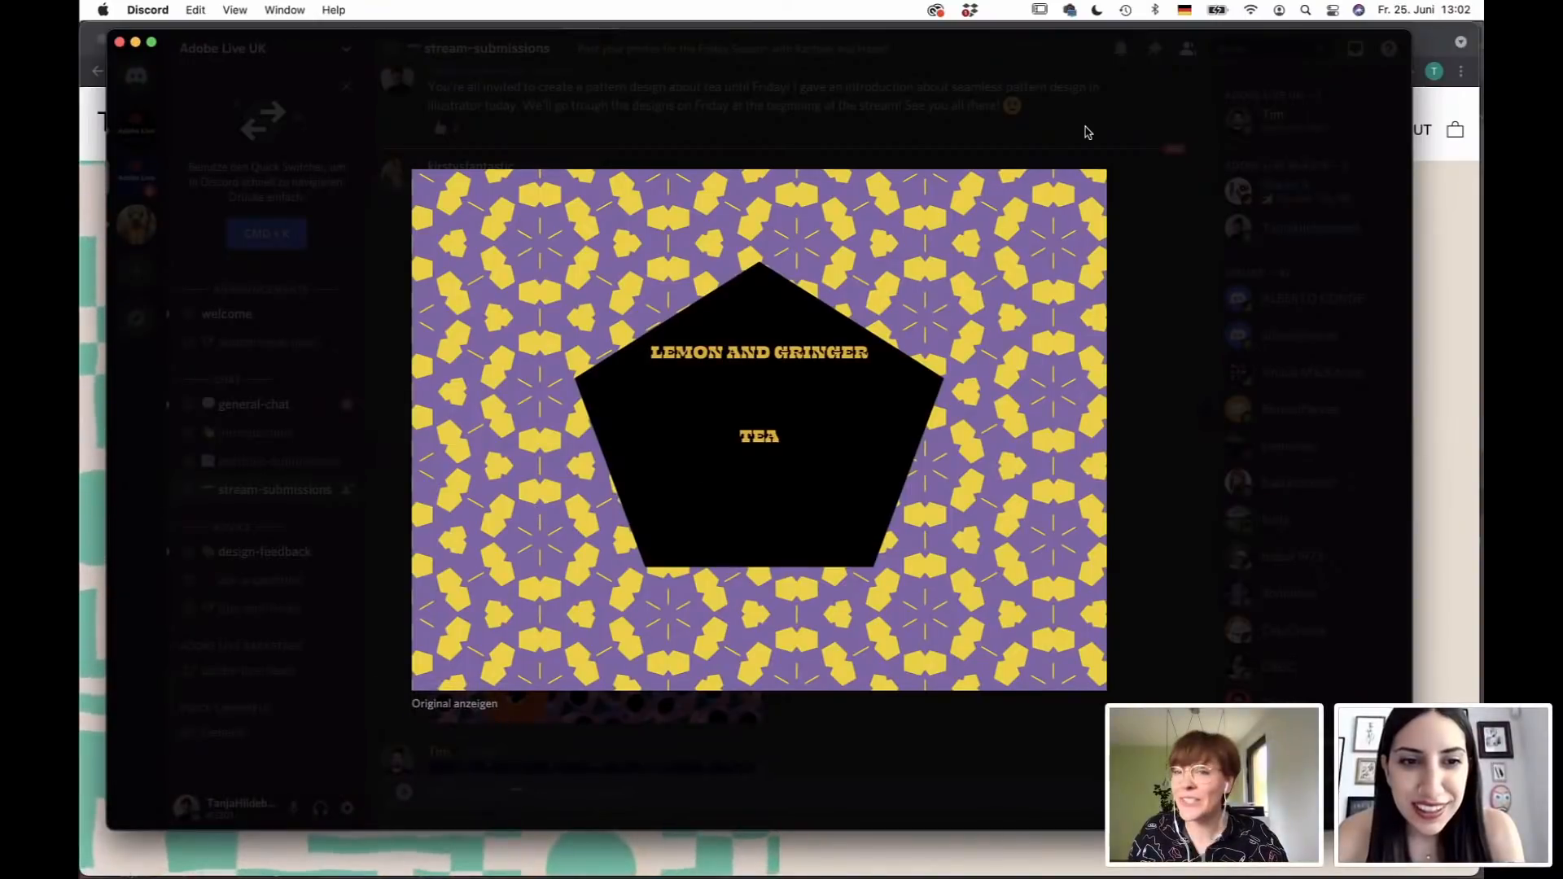
{"action": "key", "text": "Escape"}
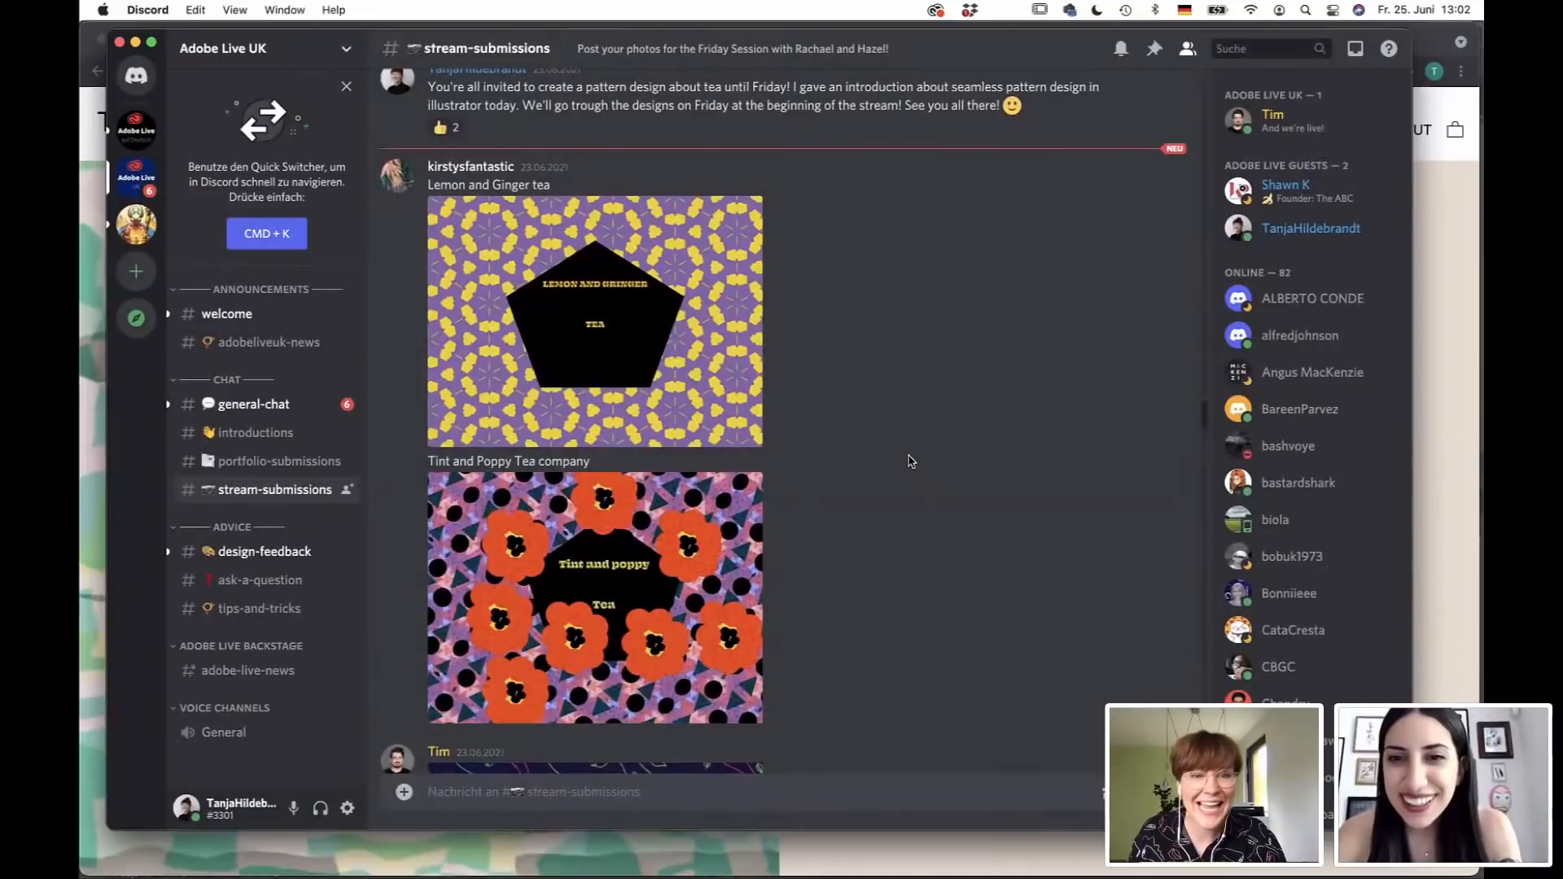
{"action": "scroll", "coordinate": [916, 469], "scroll_direction": "down", "scroll_amount": 2}
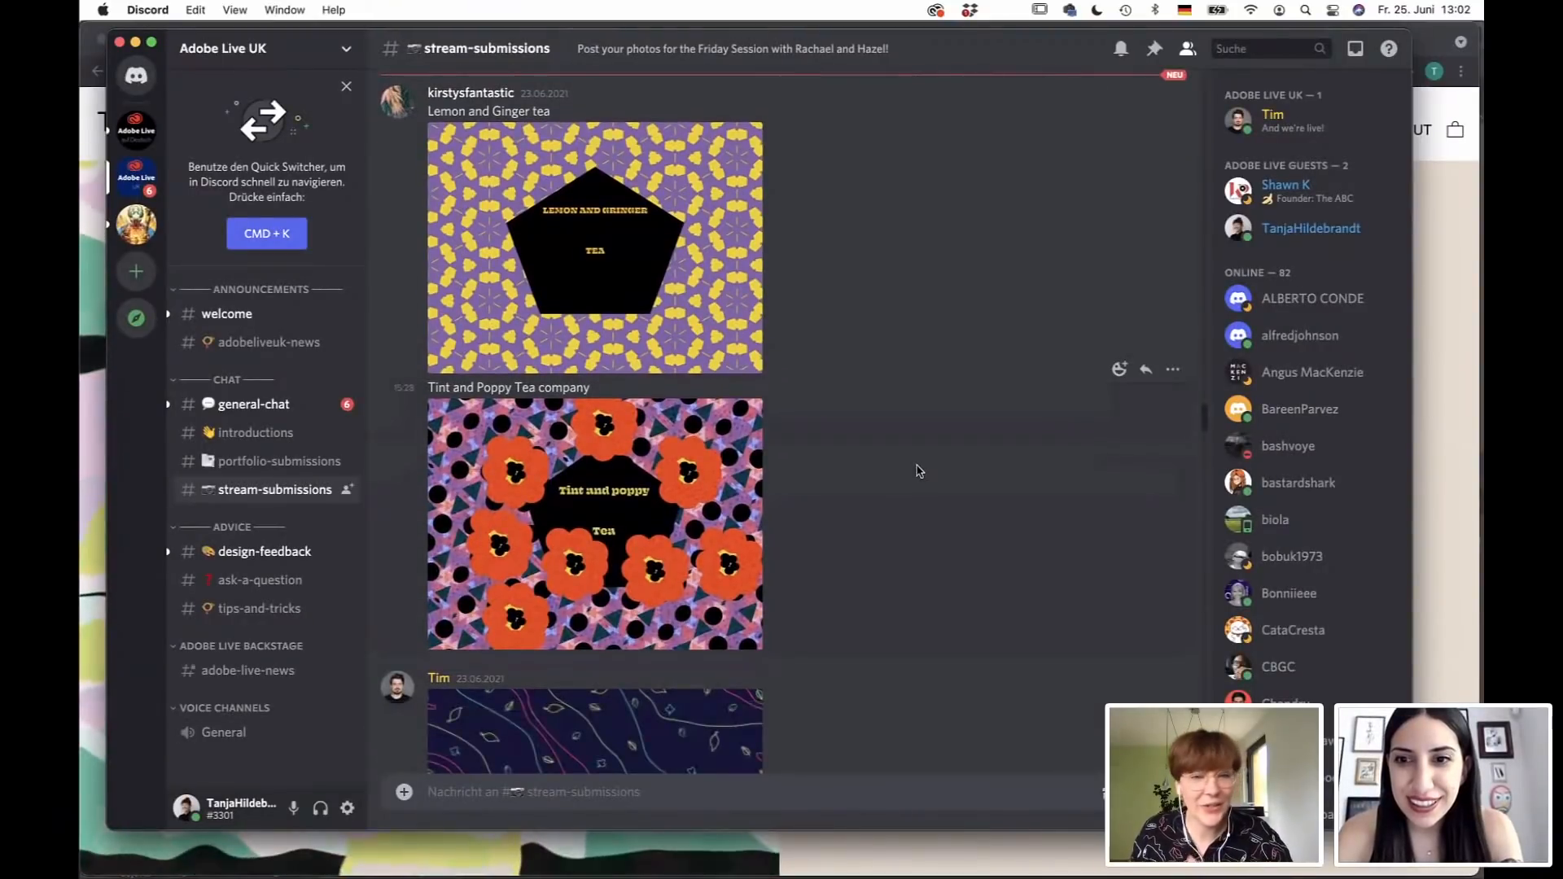
{"action": "scroll", "coordinate": [915, 472], "scroll_direction": "down", "scroll_amount": 3}
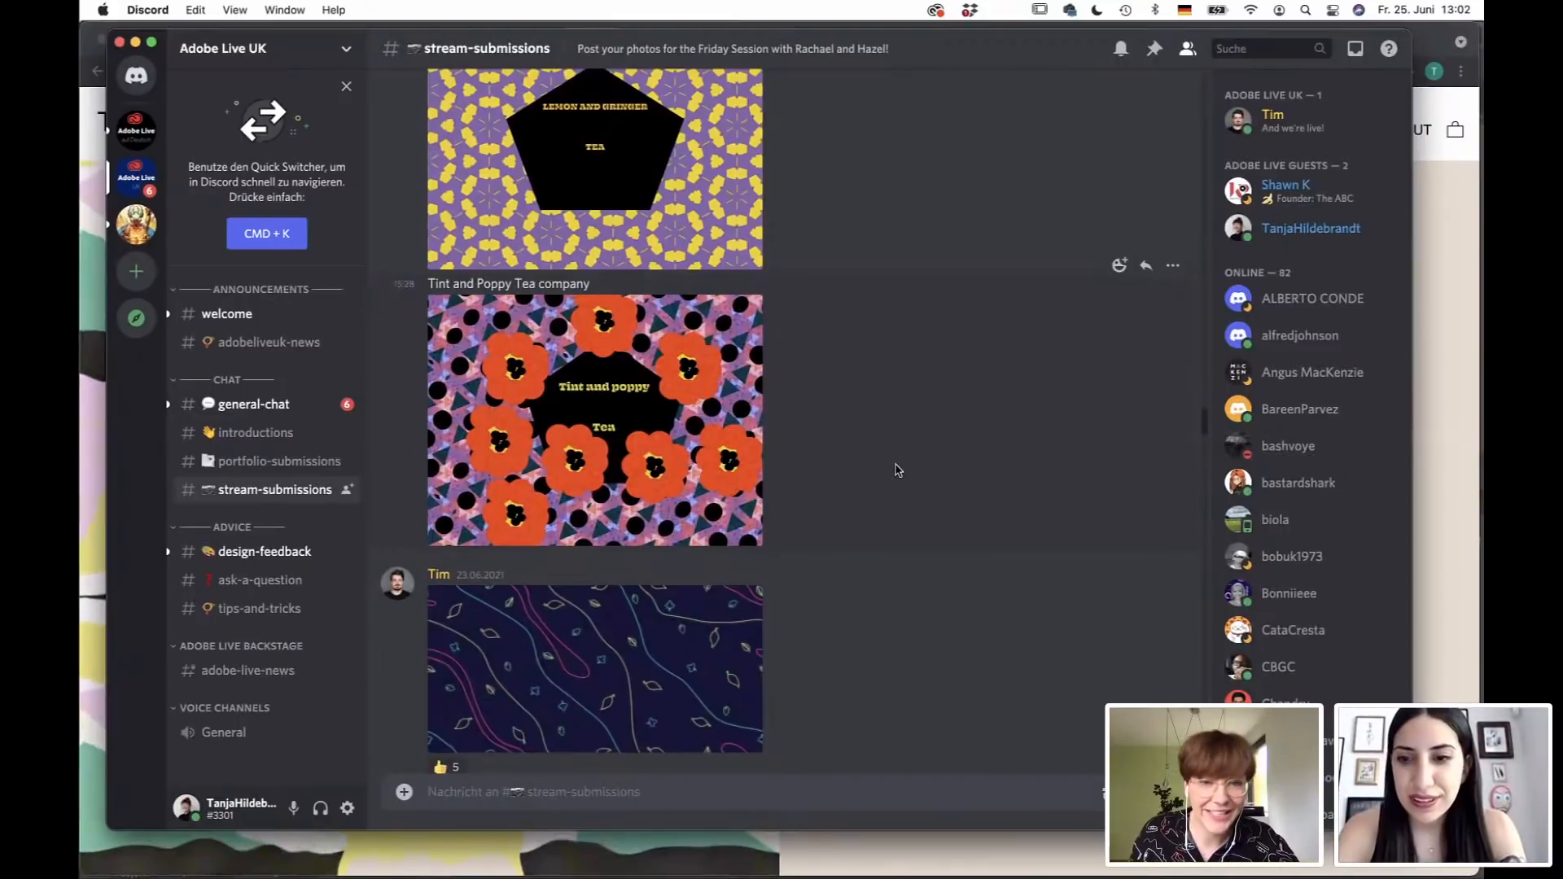
View the dark blue pattern with wavy lines and leaves enlarged, and close the preview.
{"action": "scroll", "coordinate": [898, 470], "scroll_direction": "down", "scroll_amount": 2}
{"action": "scroll", "coordinate": [835, 471], "scroll_direction": "down", "scroll_amount": 2}
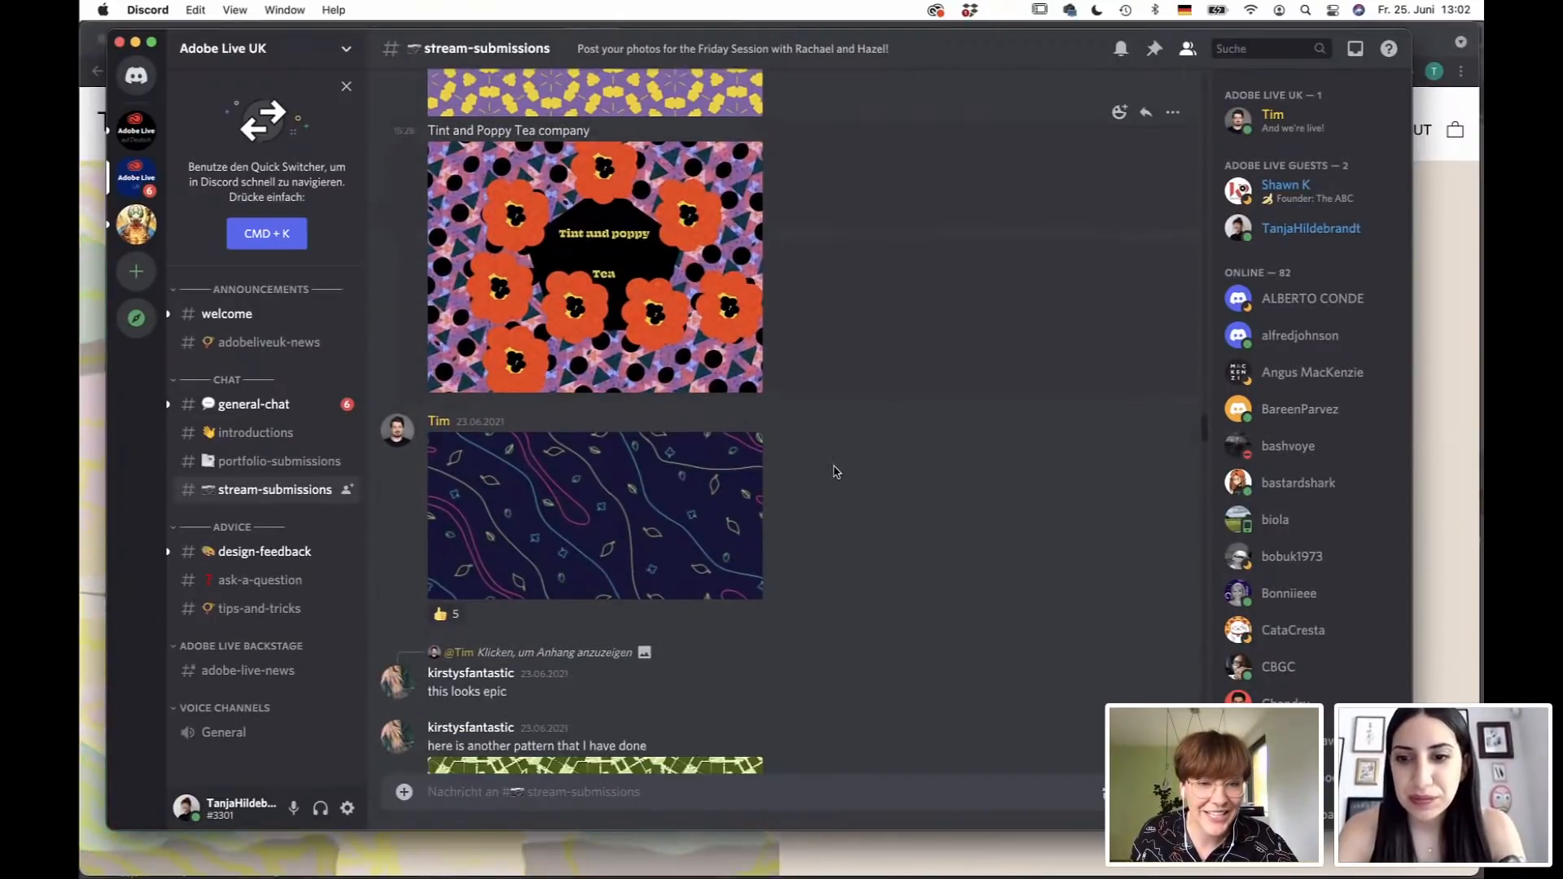
{"action": "scroll", "coordinate": [834, 471], "scroll_direction": "down", "scroll_amount": 1}
{"action": "scroll", "coordinate": [731, 499], "scroll_direction": "down", "scroll_amount": 2}
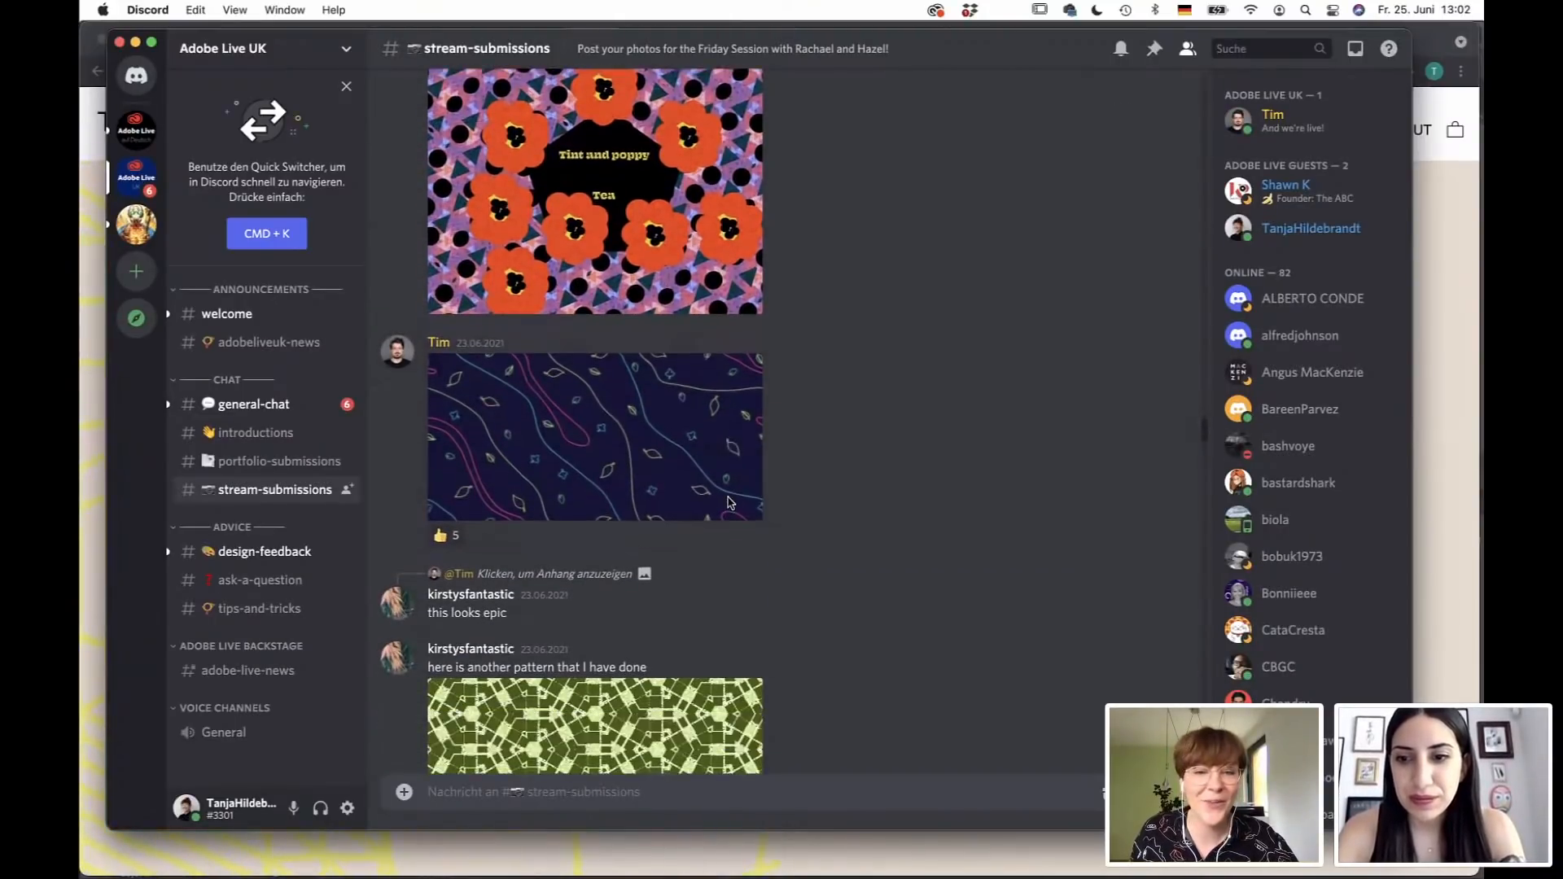
{"action": "left_click", "coordinate": [691, 487]}
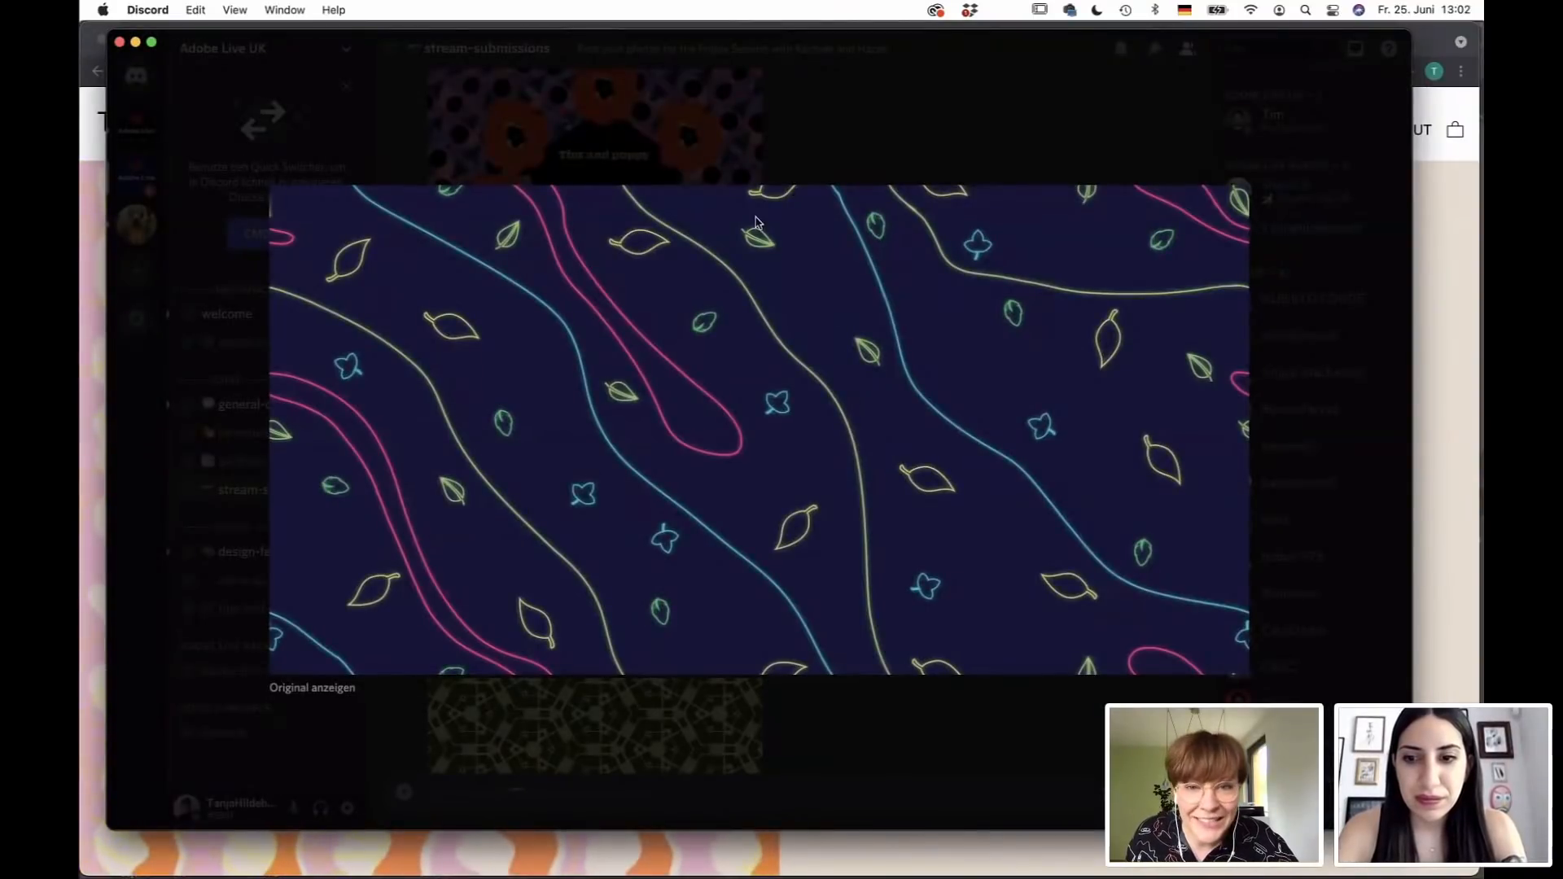
{"action": "left_click", "coordinate": [901, 146]}
View the SereniTea Lemon-Verbena tin mockup enlarged, and return to the channel.
{"action": "scroll", "coordinate": [733, 469], "scroll_direction": "down", "scroll_amount": 5}
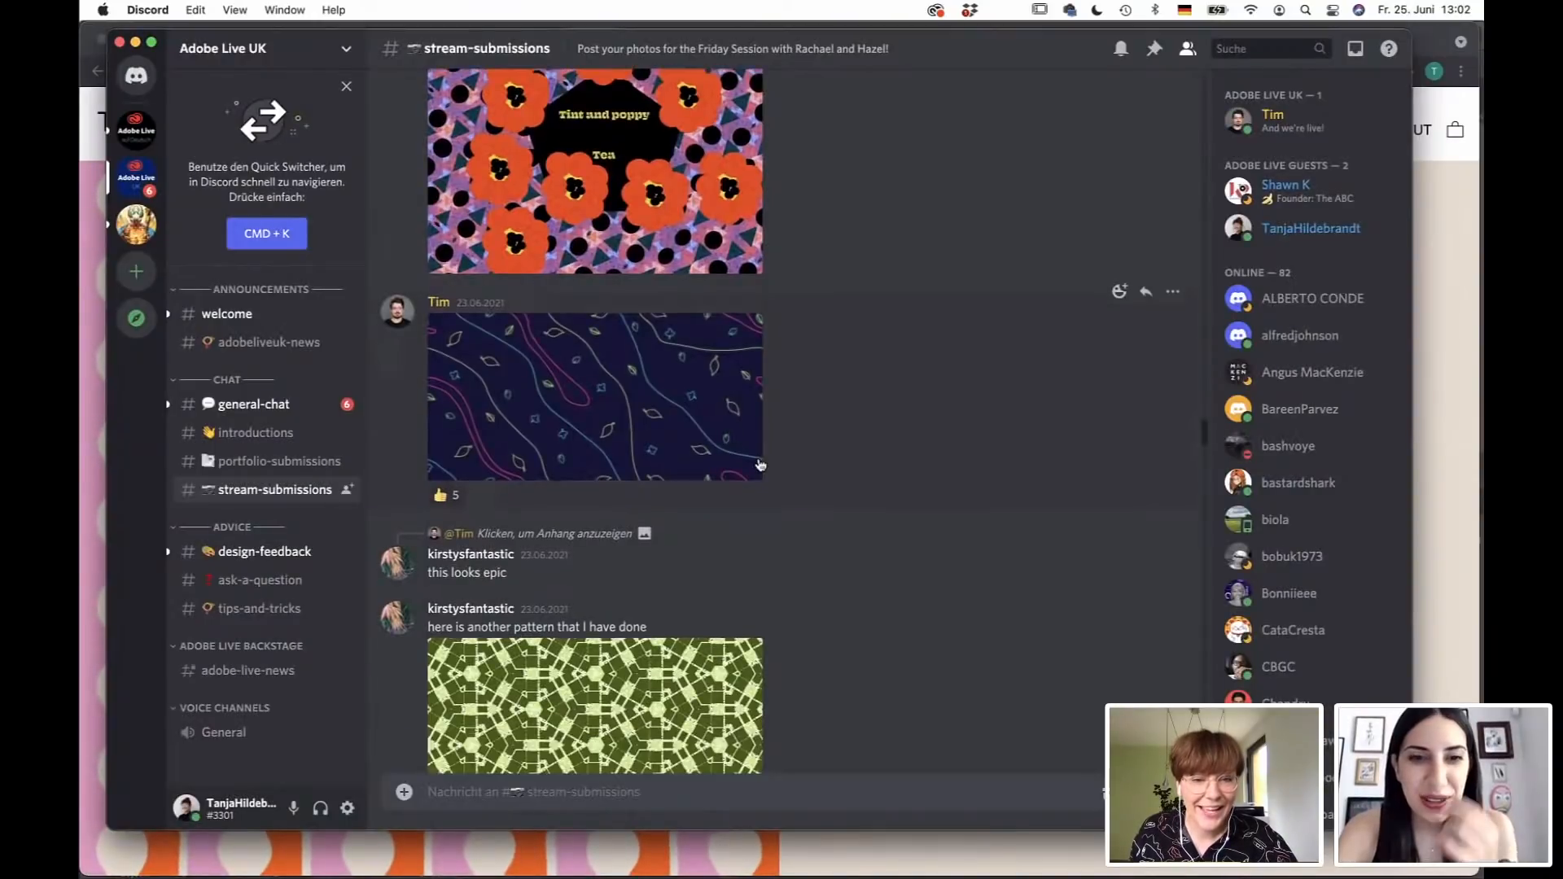
{"action": "scroll", "coordinate": [869, 462], "scroll_direction": "down", "scroll_amount": 3}
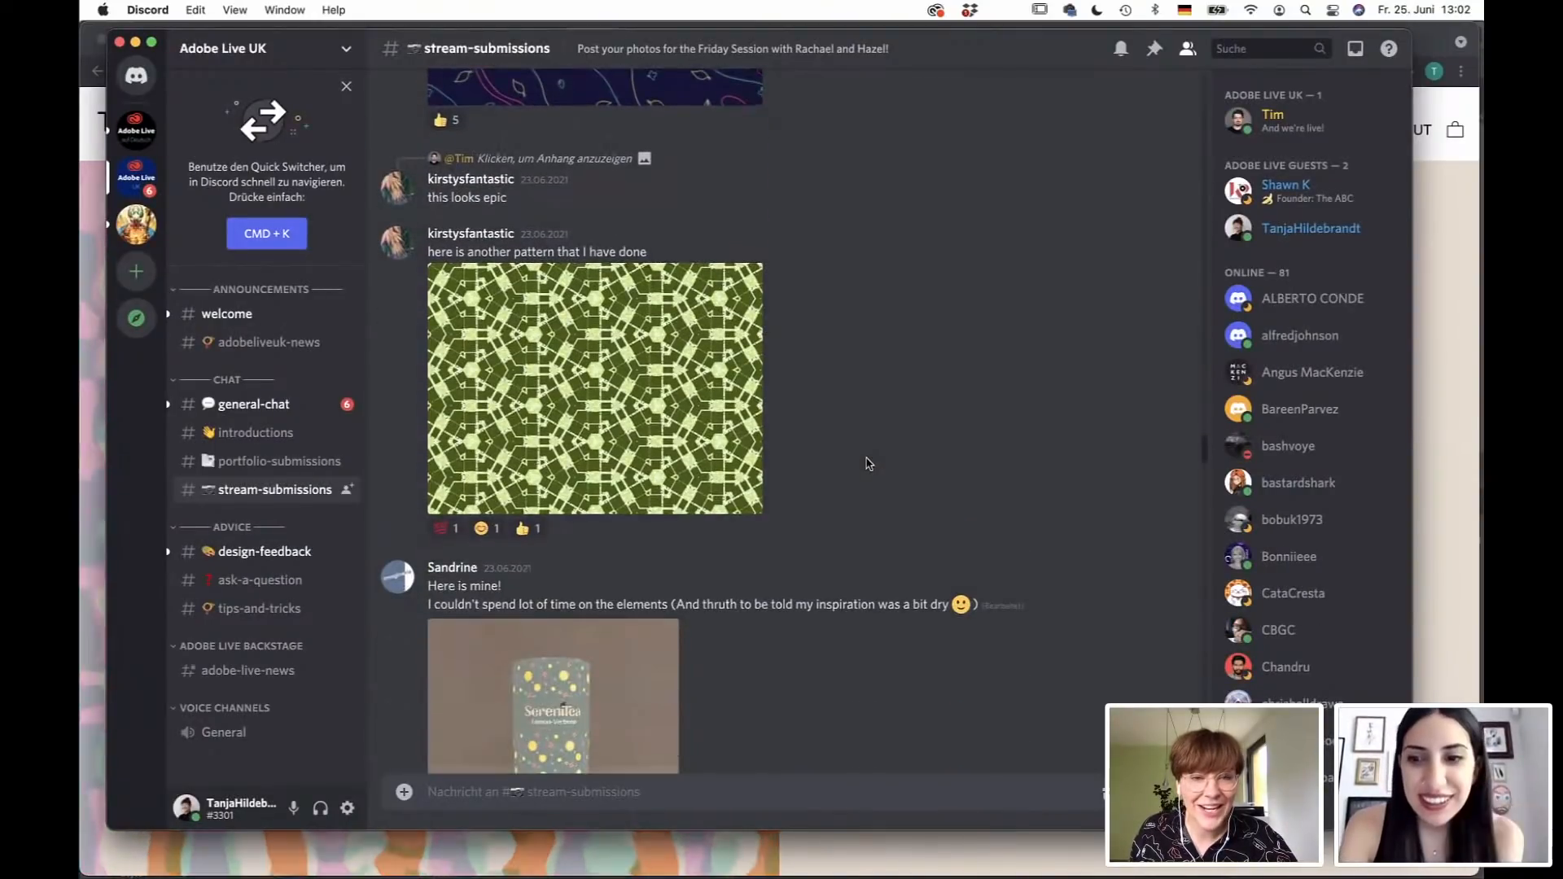
{"action": "scroll", "coordinate": [866, 466], "scroll_direction": "down", "scroll_amount": 5}
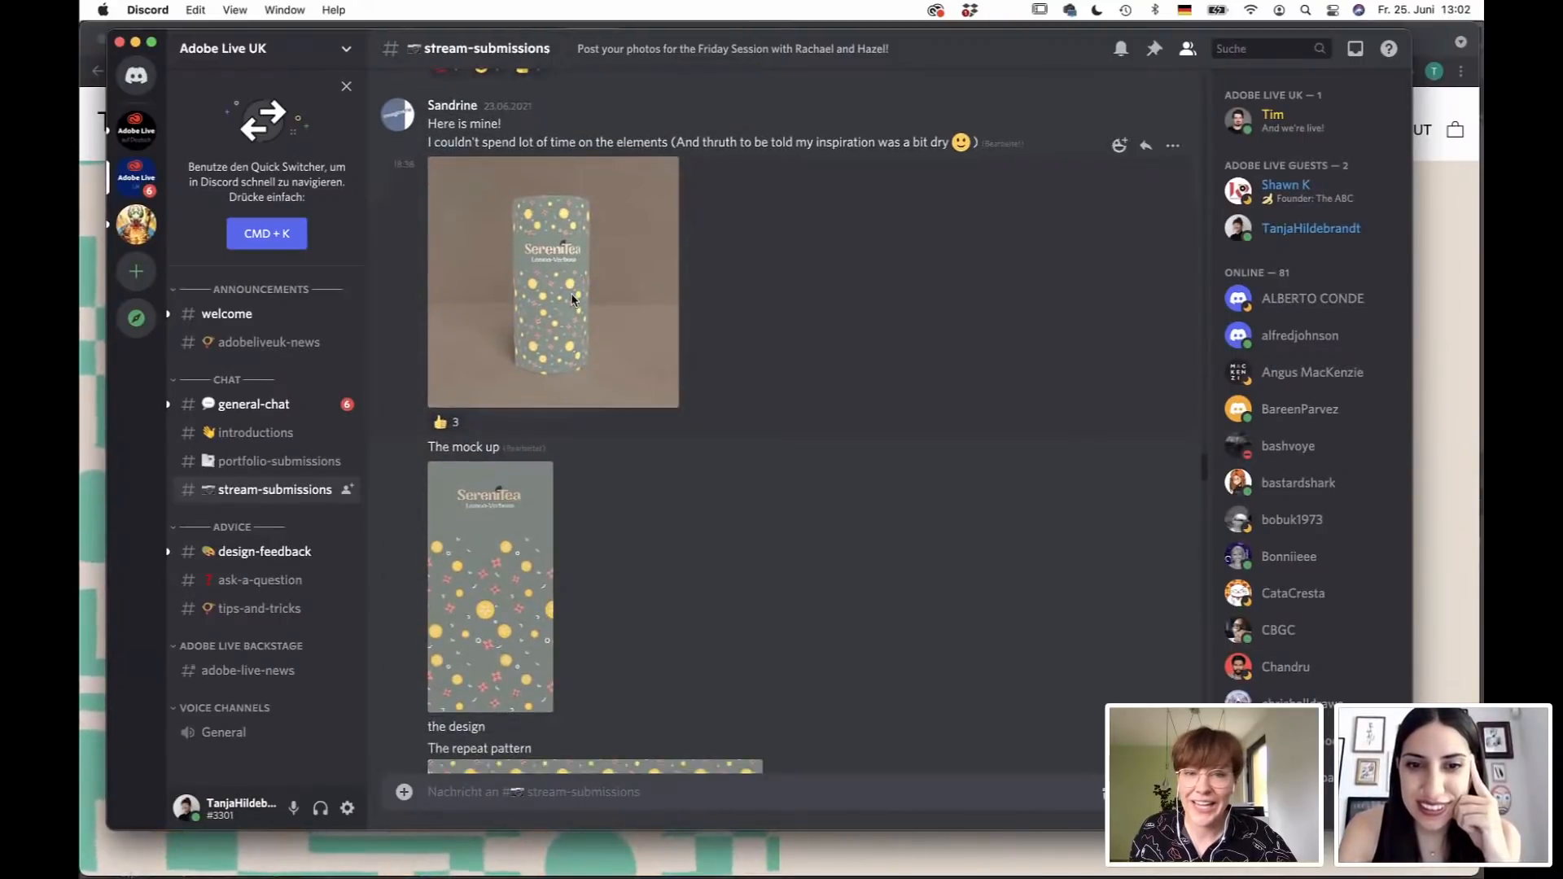
{"action": "left_click", "coordinate": [625, 322]}
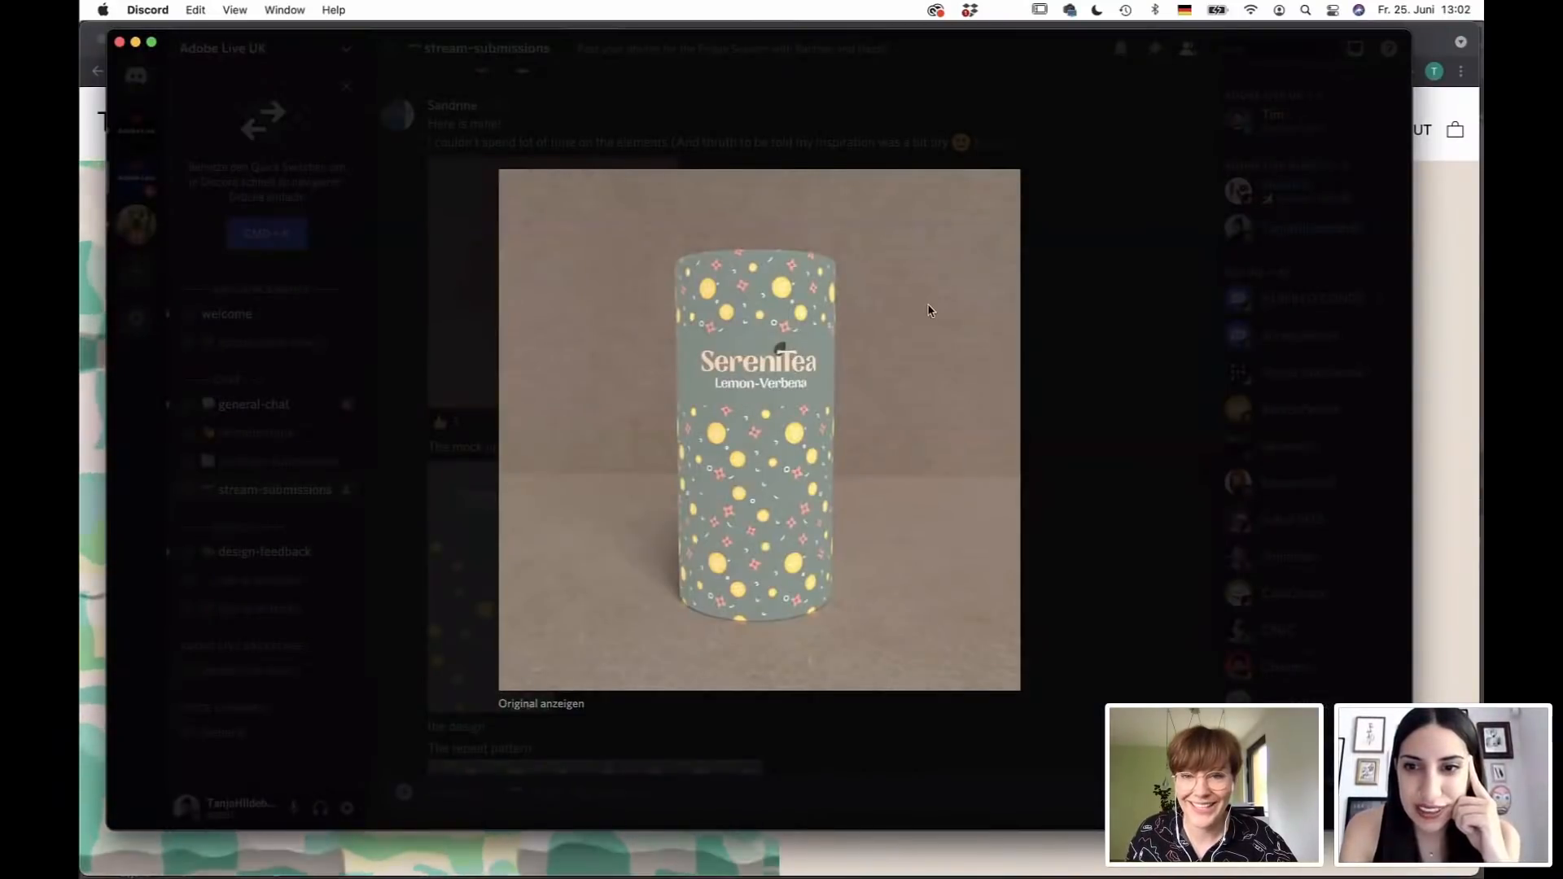
{"action": "left_click", "coordinate": [888, 439]}
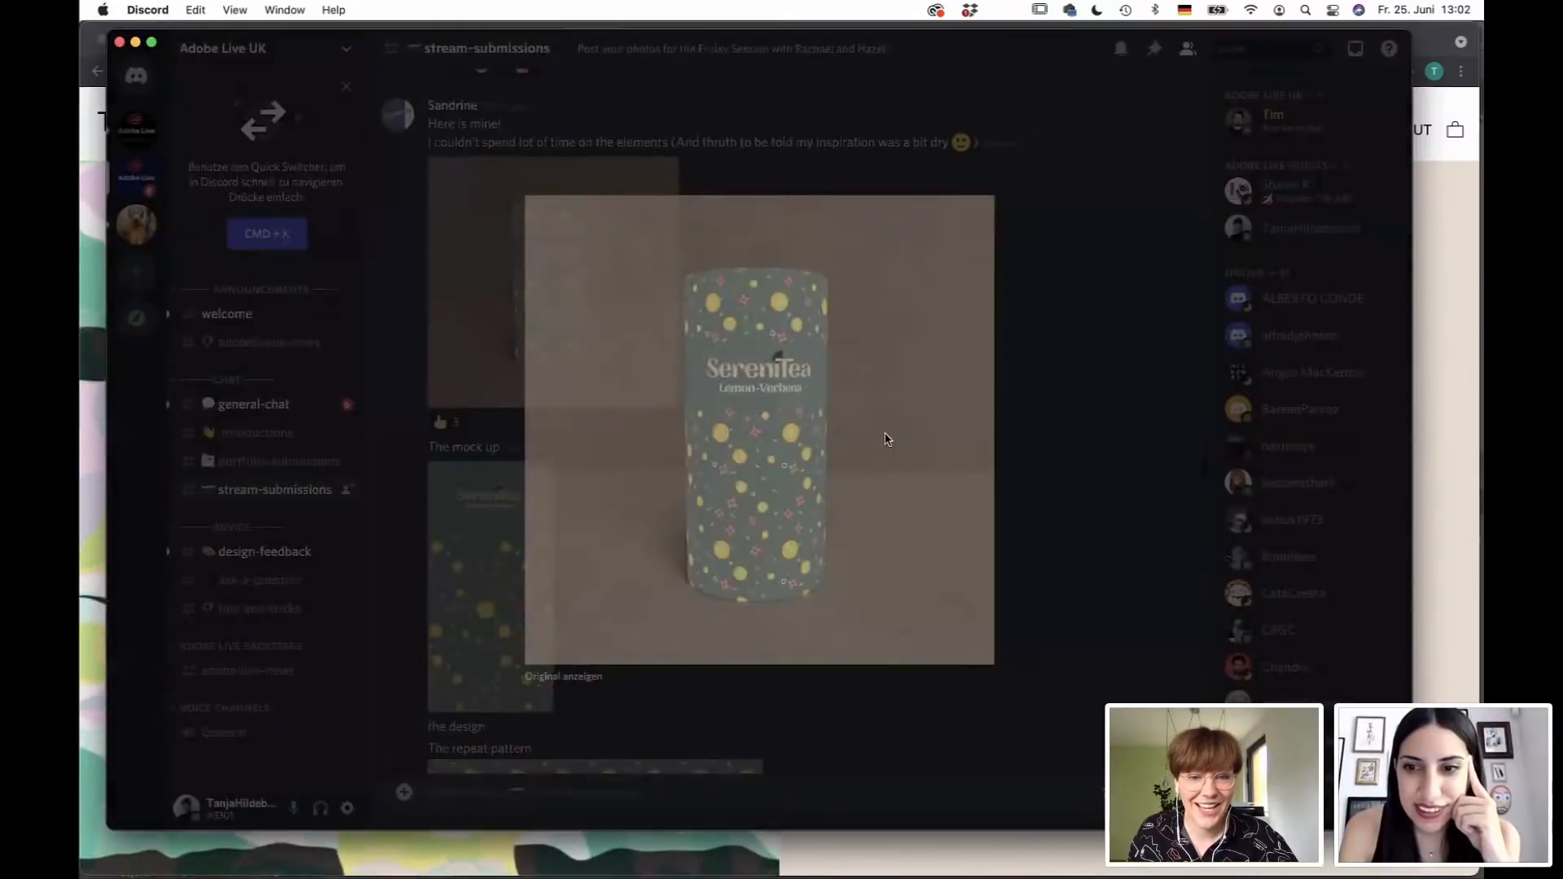
Find the pale yellow Elderflower Tea pattern from 24 June, view it enlarged, and close it.
{"action": "scroll", "coordinate": [887, 438], "scroll_direction": "down", "scroll_amount": 2}
{"action": "scroll", "coordinate": [887, 440], "scroll_direction": "down", "scroll_amount": 8}
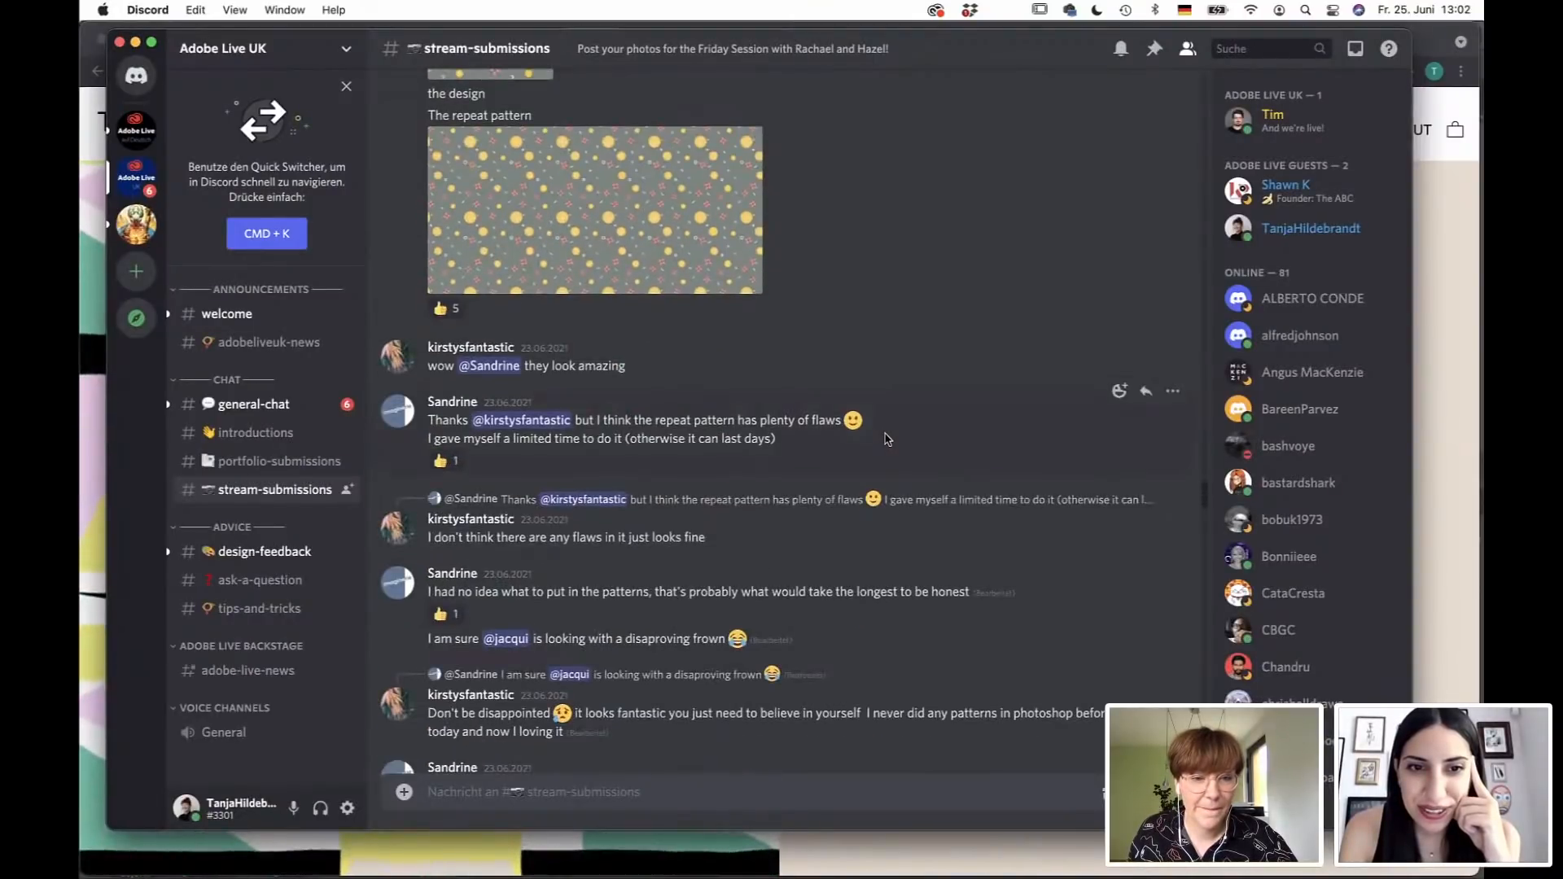
{"action": "scroll", "coordinate": [887, 440], "scroll_direction": "down", "scroll_amount": 6}
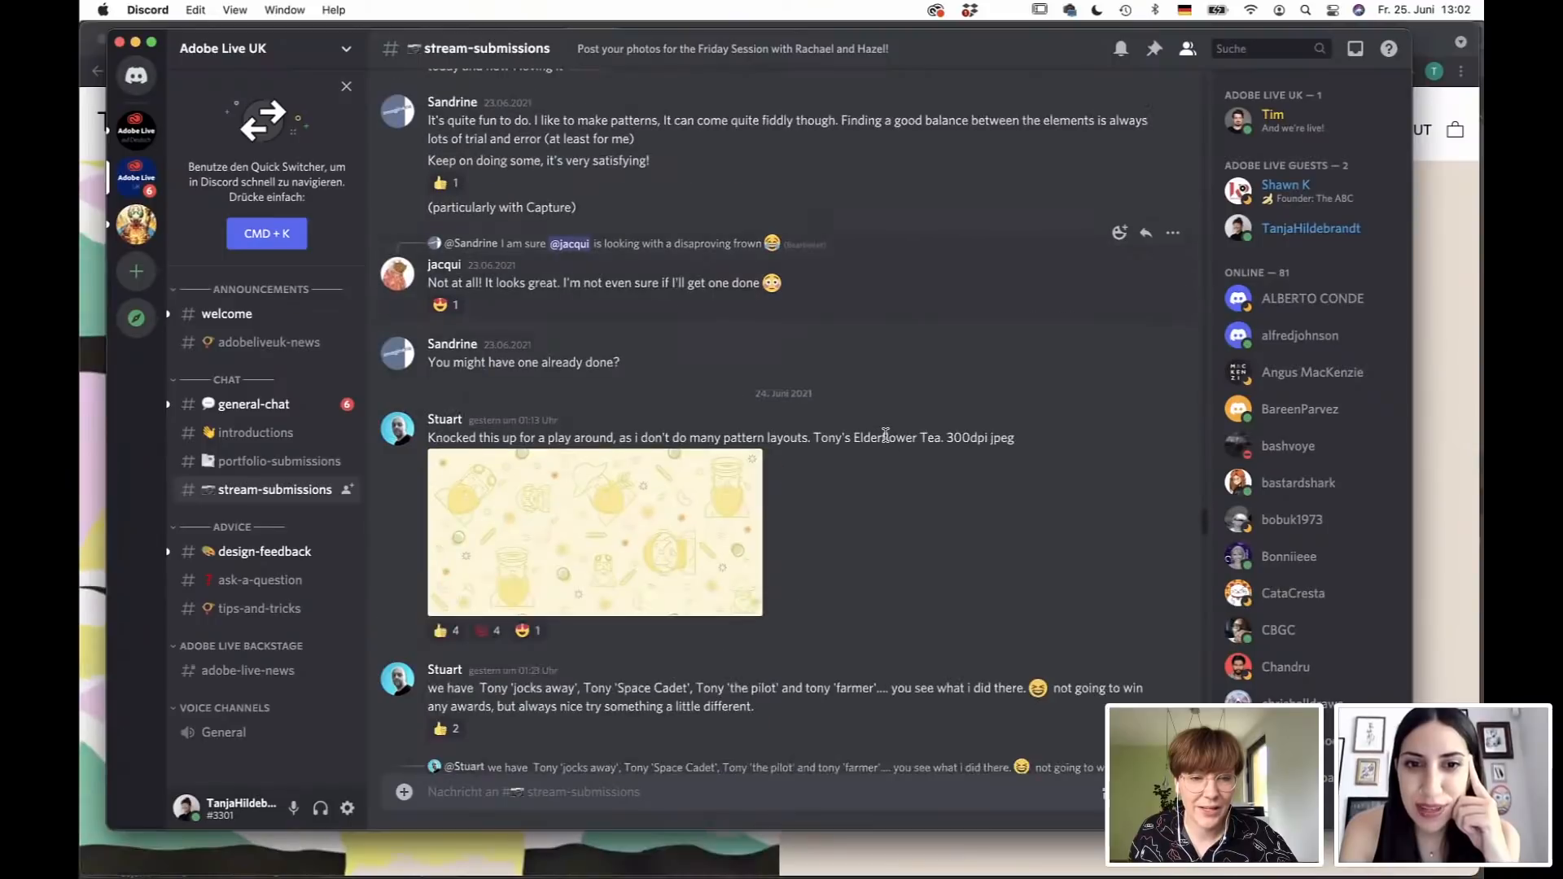
{"action": "scroll", "coordinate": [888, 440], "scroll_direction": "down", "scroll_amount": 2}
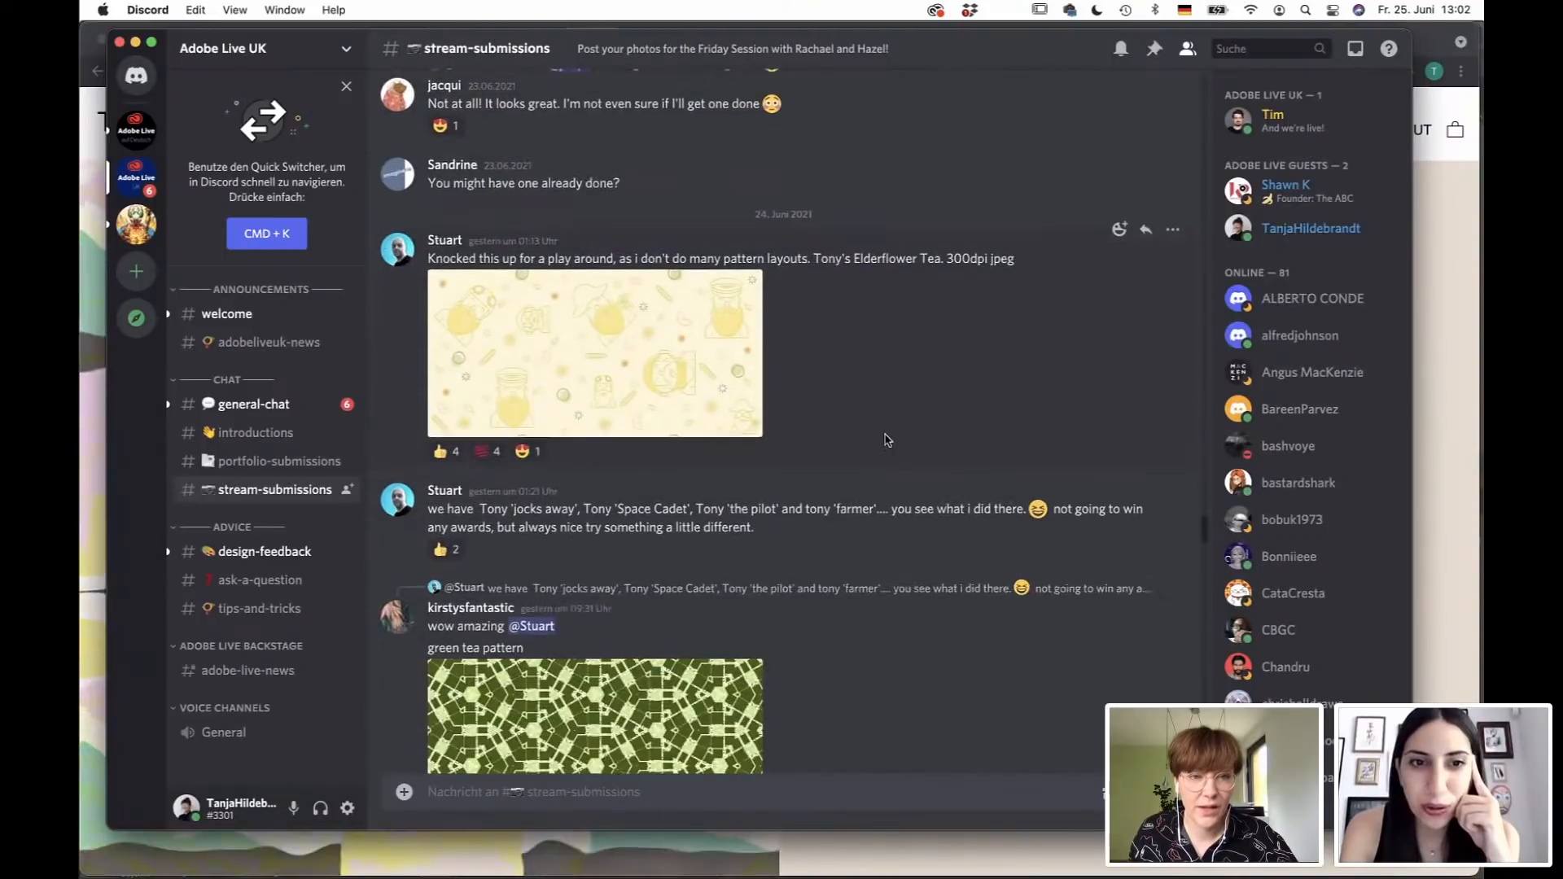
{"action": "left_click", "coordinate": [628, 367]}
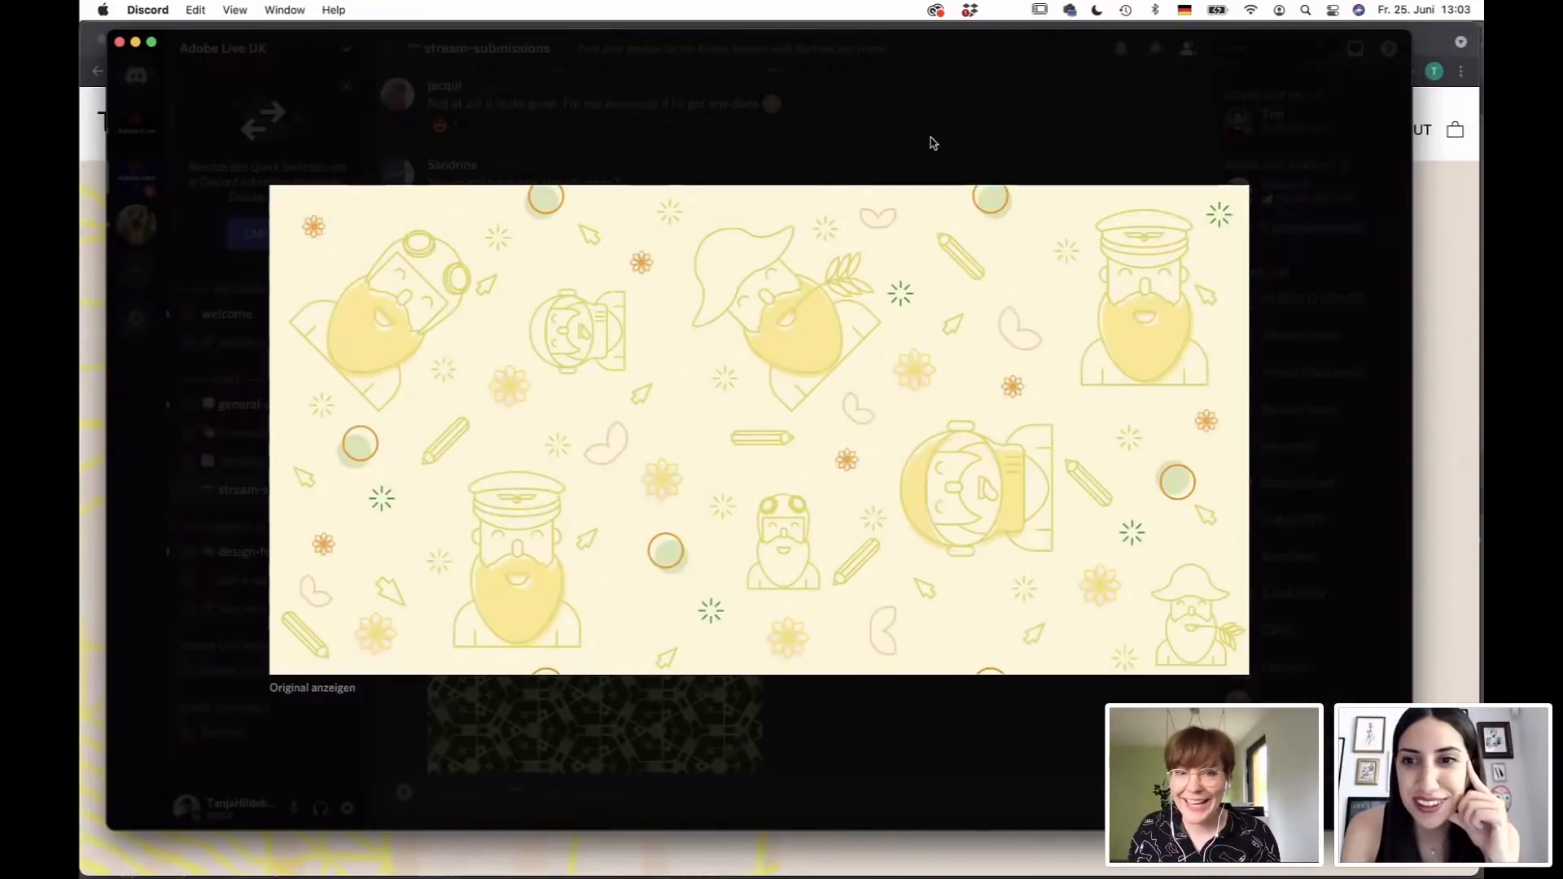
{"action": "key", "text": "Escape"}
Go through the following submissions to the Applemint Tea pattern with apples and bowls, view it enlarged, and close it.
{"action": "scroll", "coordinate": [827, 513], "scroll_direction": "down", "scroll_amount": 5}
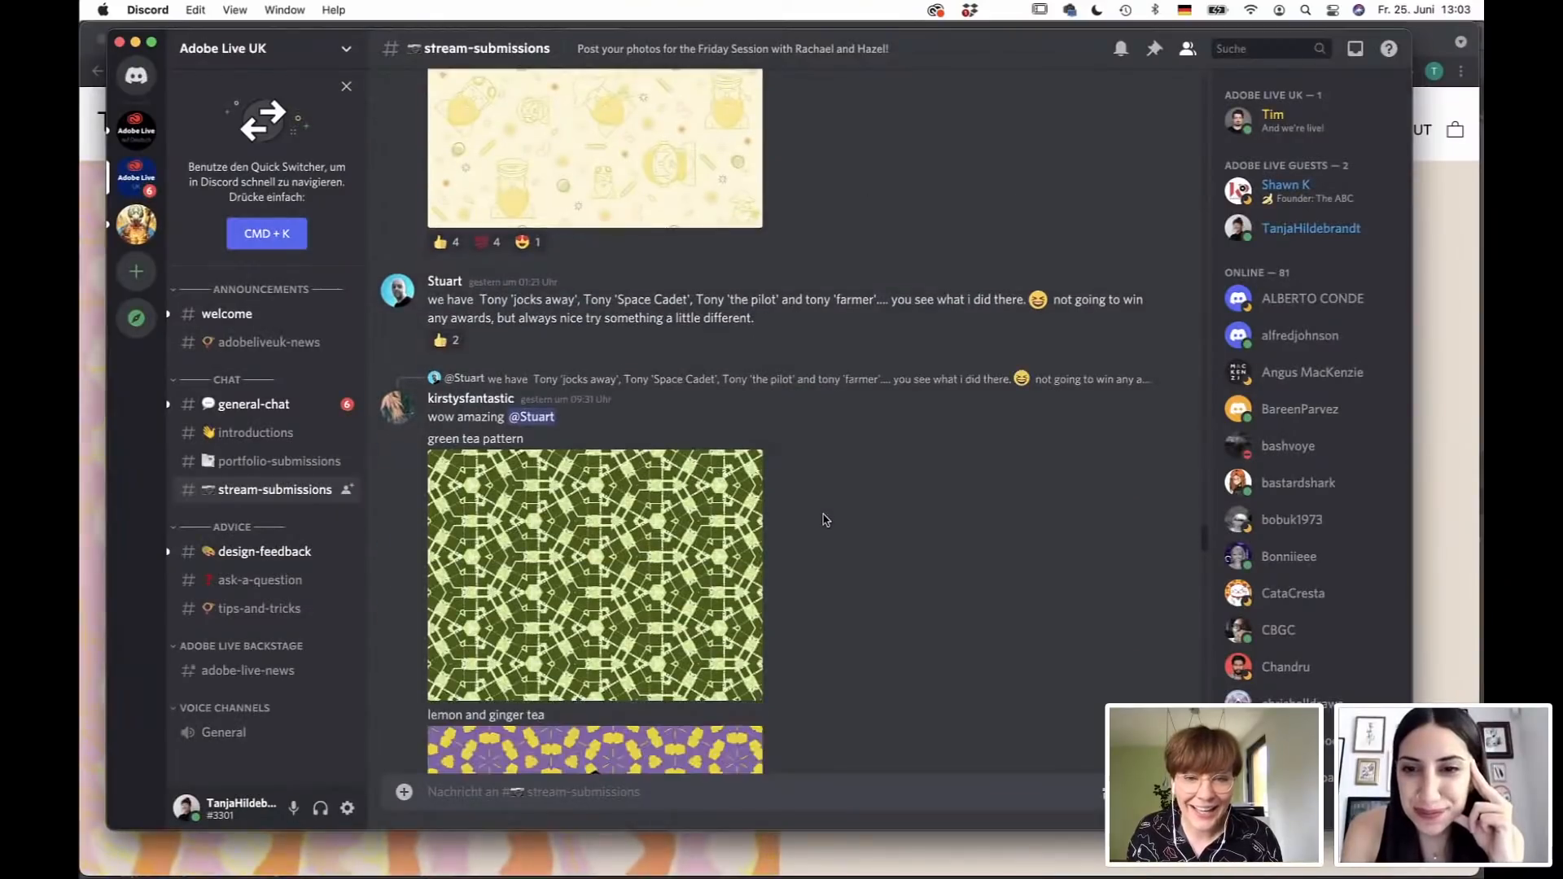
{"action": "scroll", "coordinate": [826, 519], "scroll_direction": "down", "scroll_amount": 8}
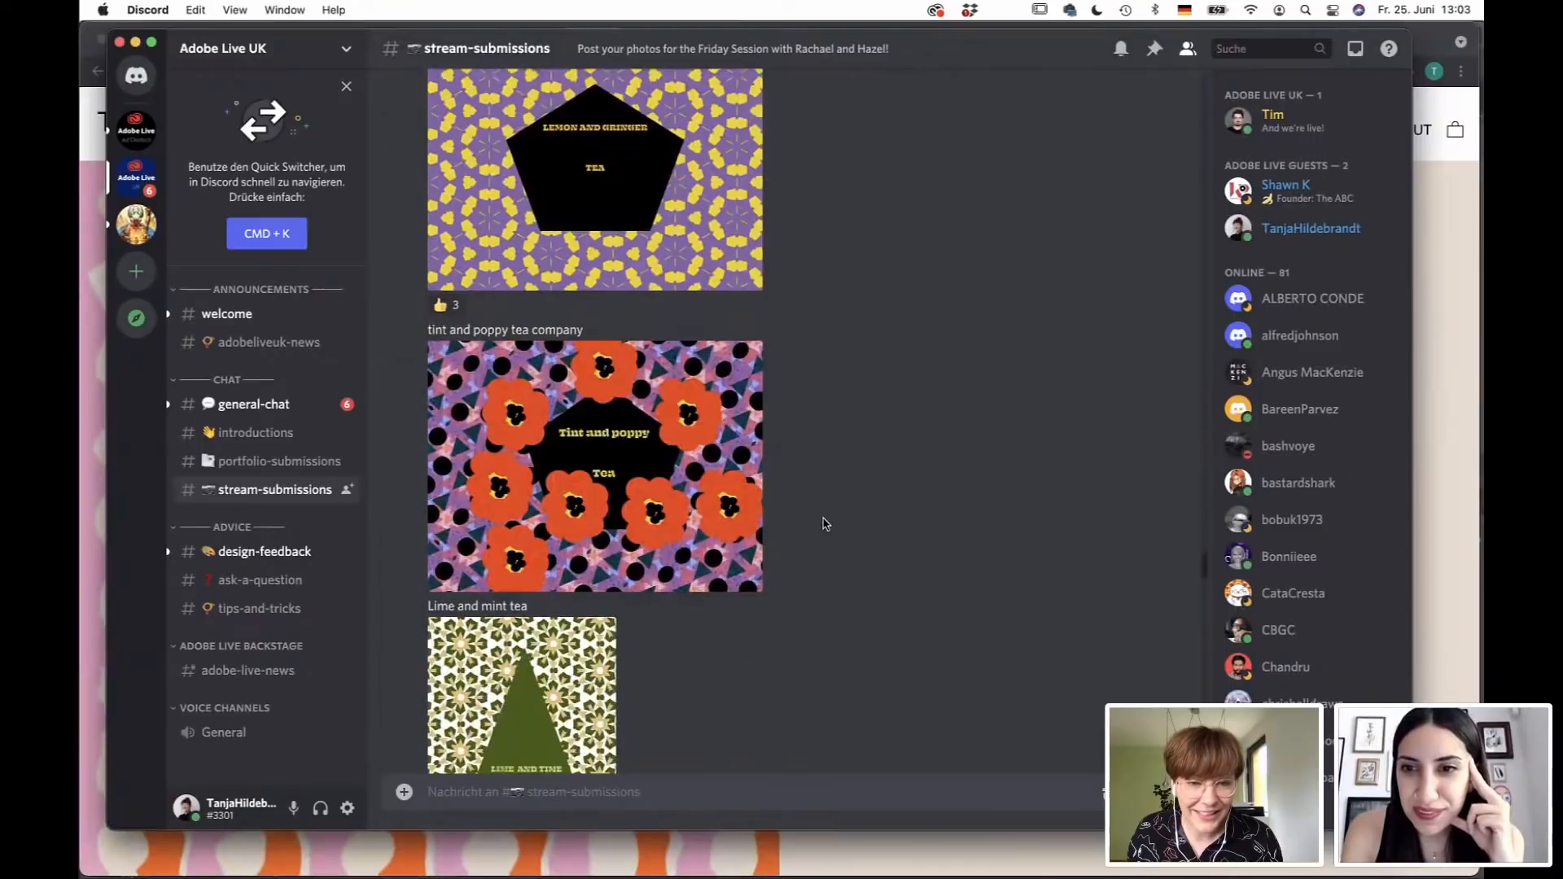
{"action": "scroll", "coordinate": [827, 524], "scroll_direction": "down", "scroll_amount": 8}
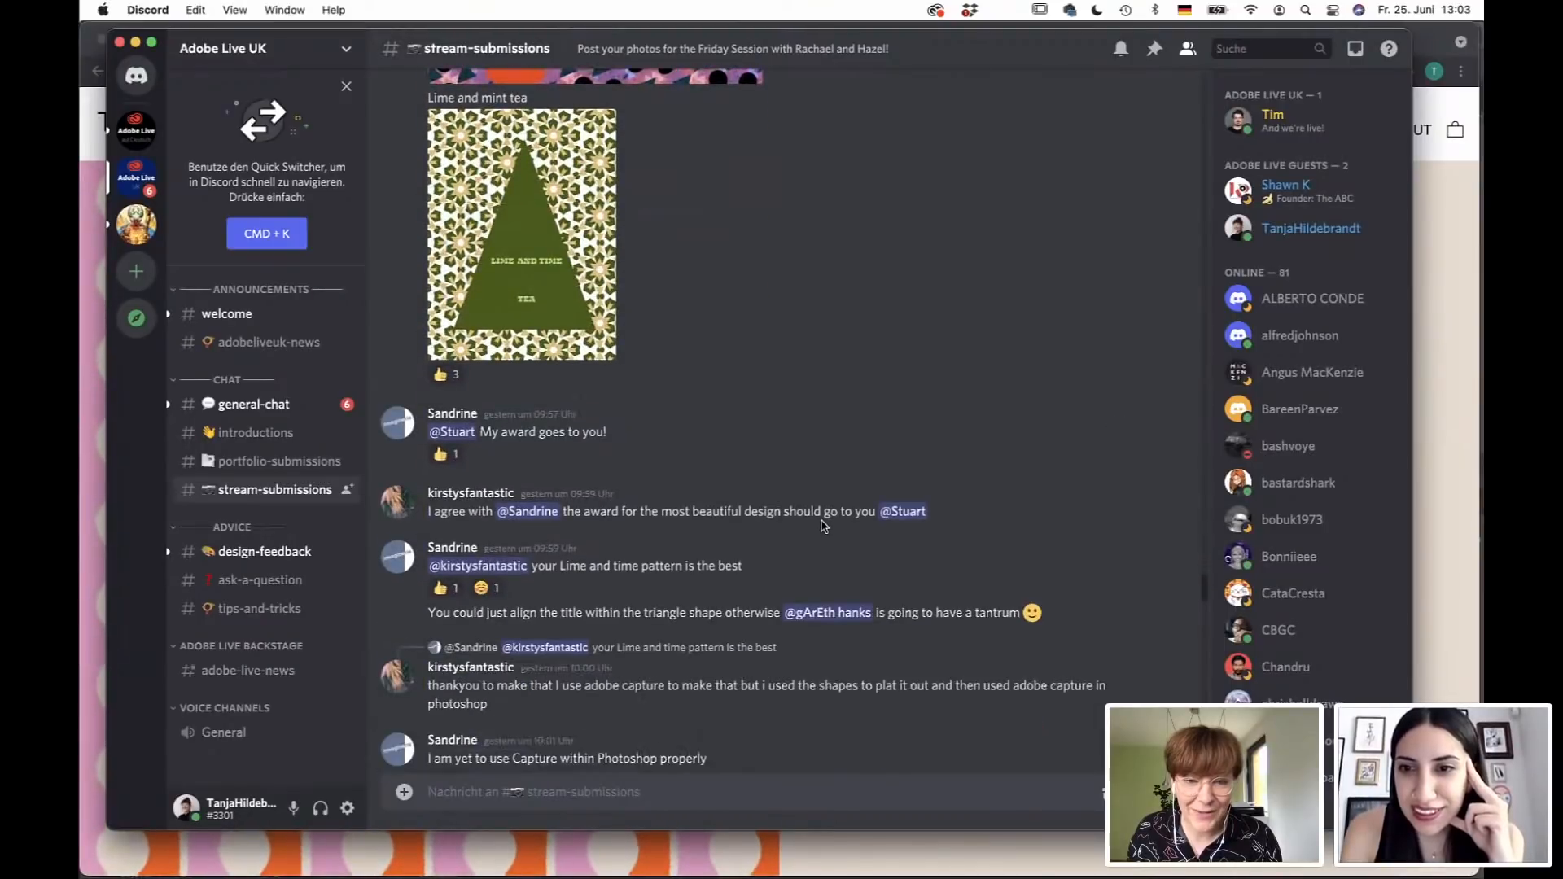
{"action": "scroll", "coordinate": [821, 527], "scroll_direction": "down", "scroll_amount": 6}
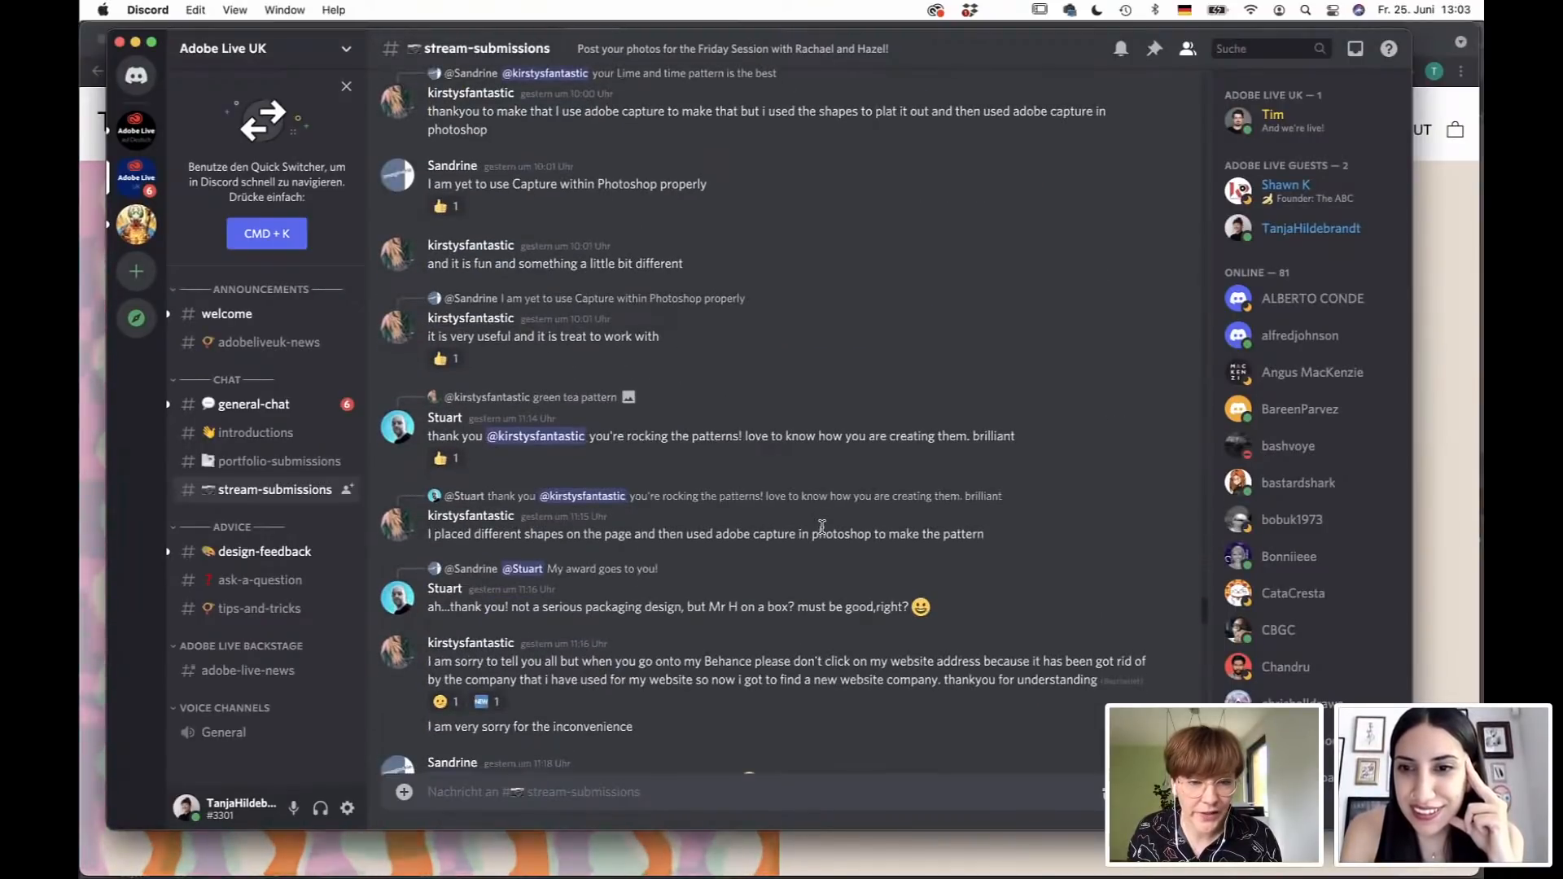
{"action": "scroll", "coordinate": [823, 533], "scroll_direction": "down", "scroll_amount": 7}
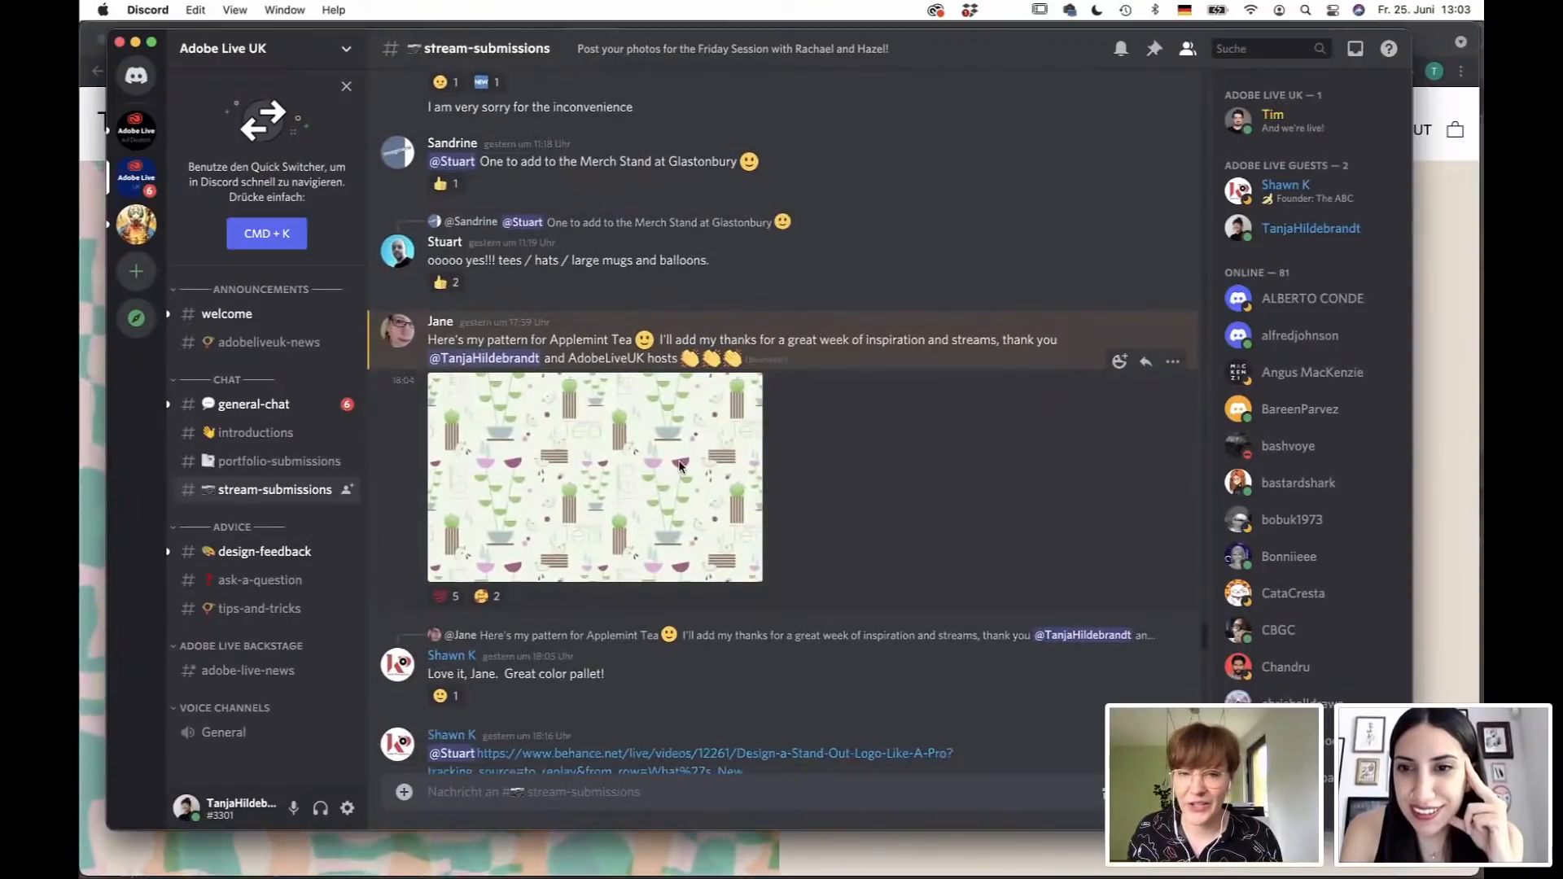
{"action": "left_click", "coordinate": [730, 486]}
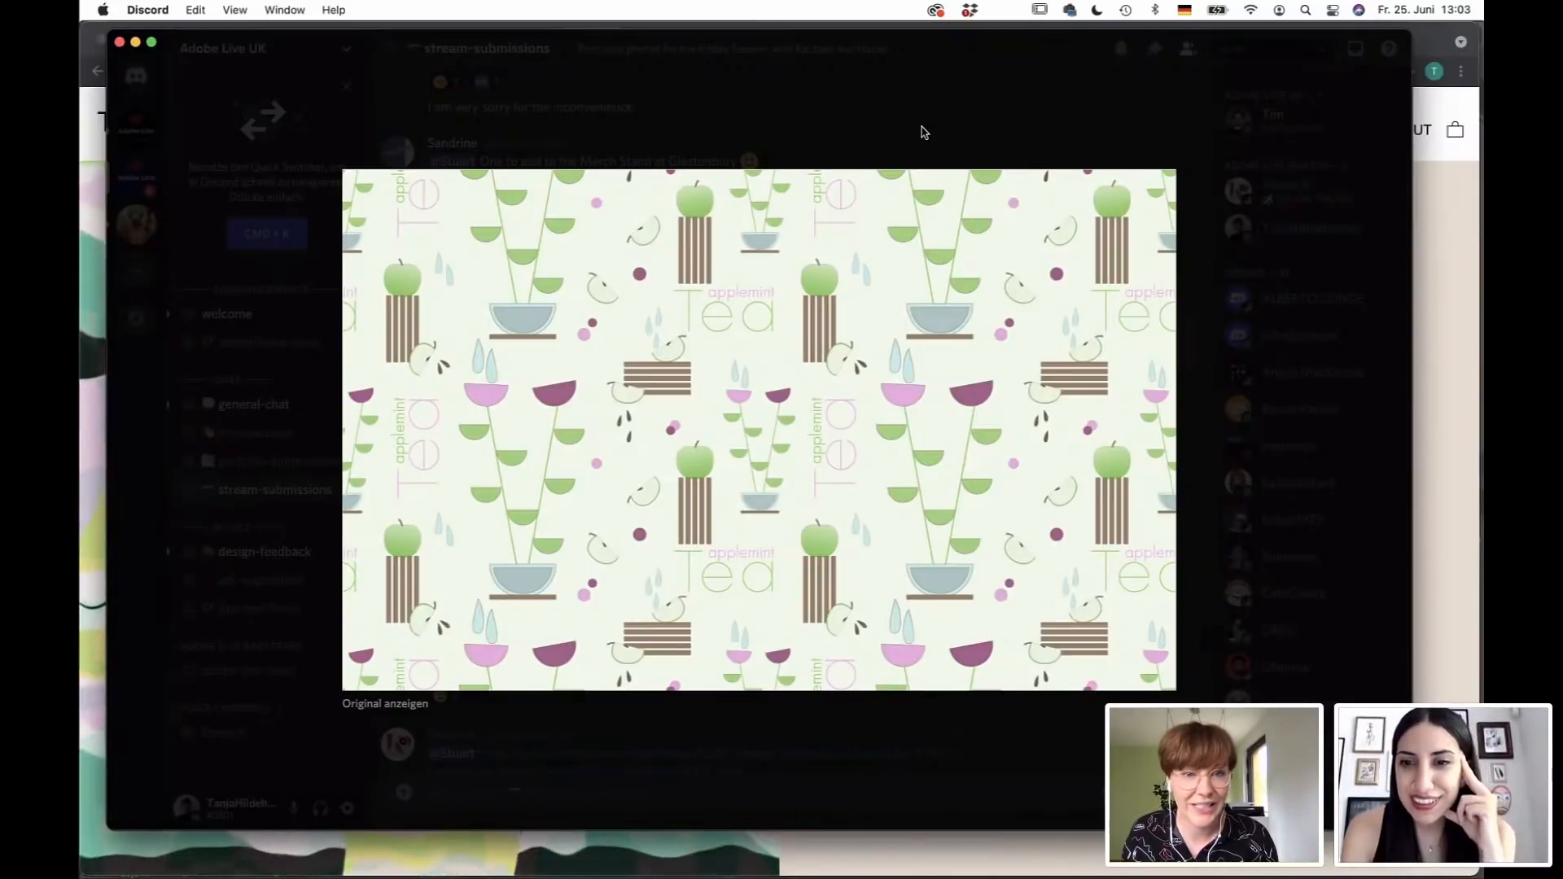
{"action": "key", "text": "Escape"}
View the Leaved Bio Tea packaging pattern with teapots and cups enlarged, and close the preview.
{"action": "scroll", "coordinate": [814, 423], "scroll_direction": "down", "scroll_amount": 5}
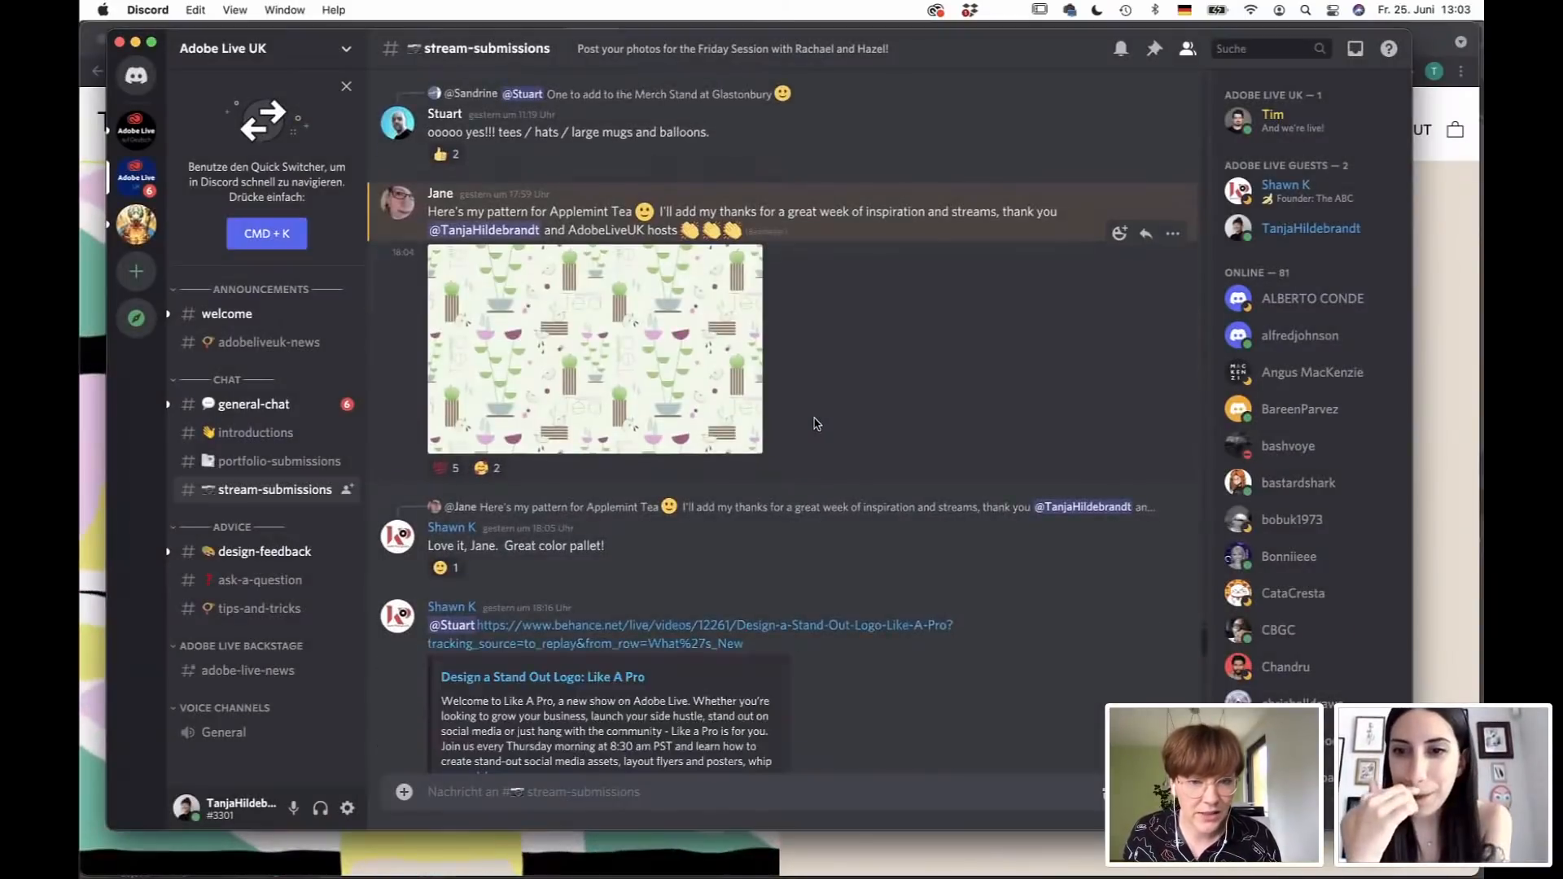
{"action": "scroll", "coordinate": [816, 423], "scroll_direction": "down", "scroll_amount": 5}
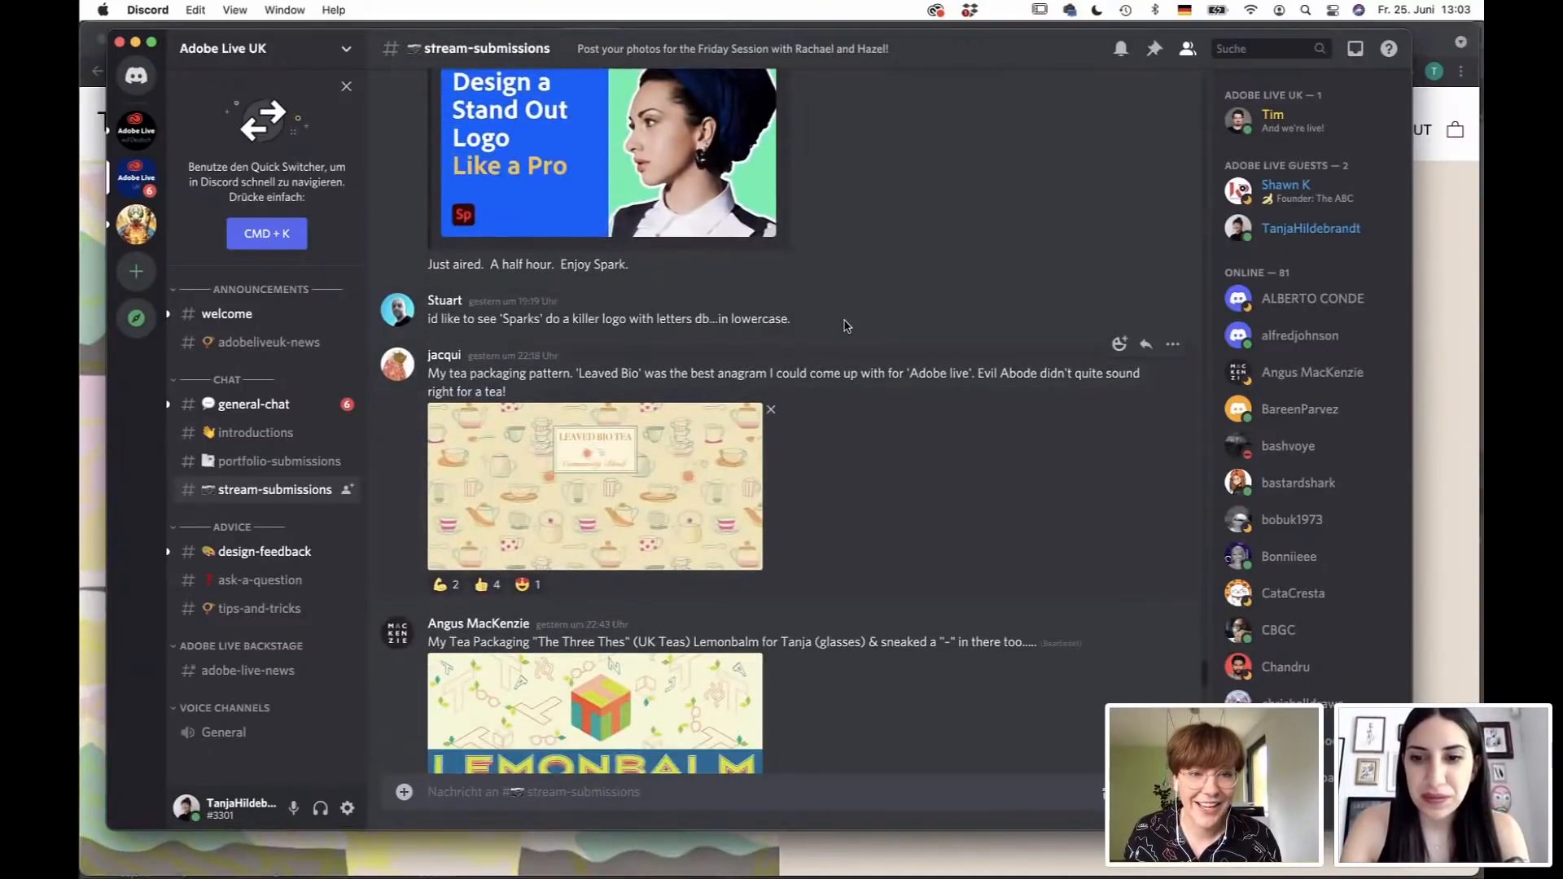
{"action": "left_click", "coordinate": [729, 464]}
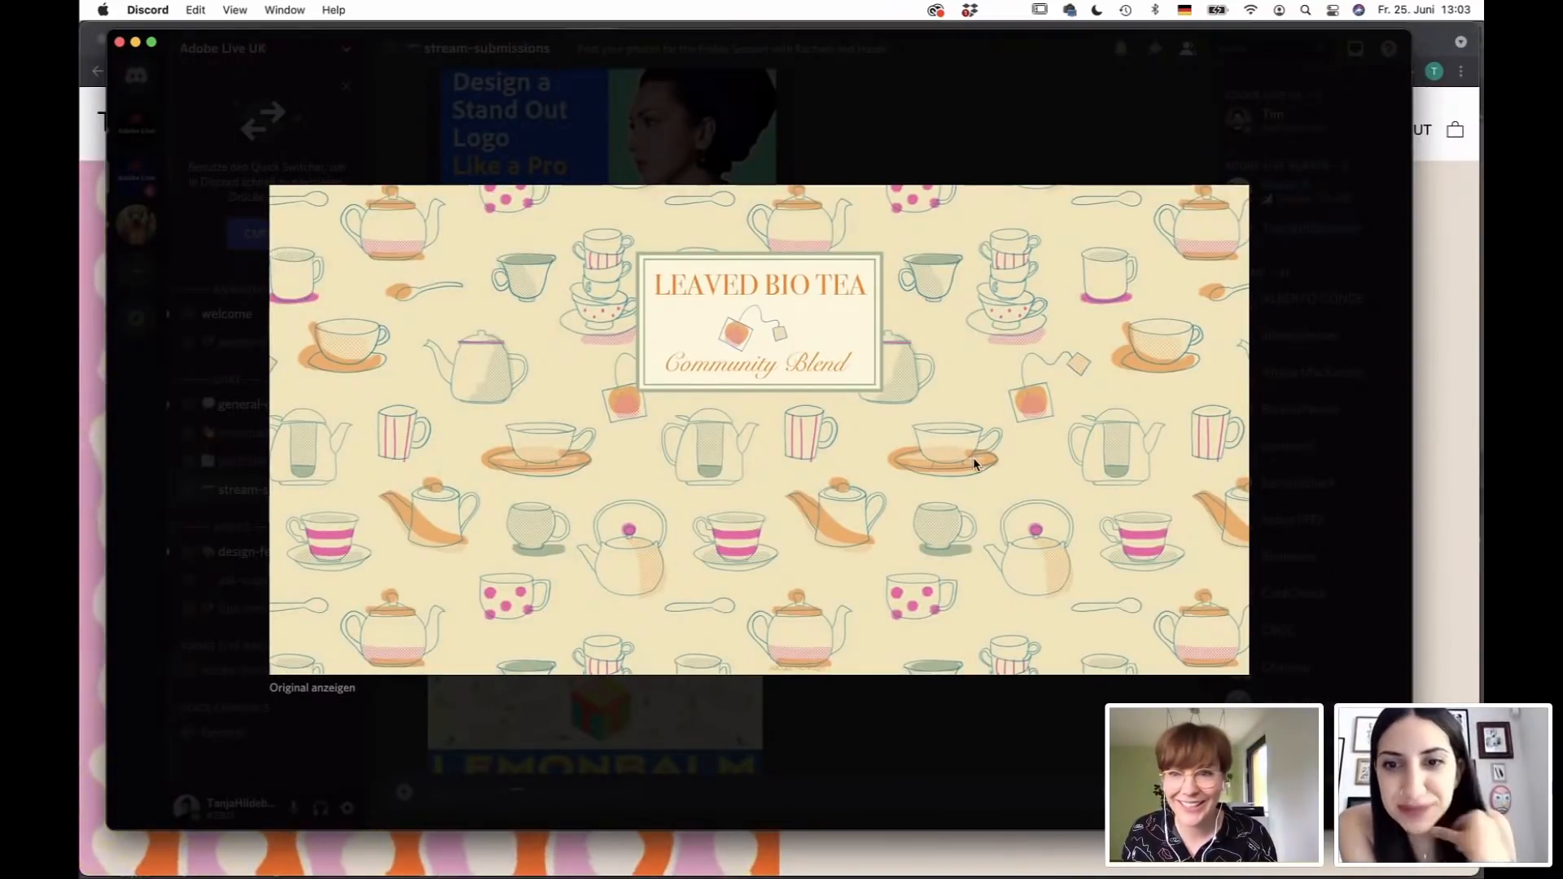
{"action": "key", "text": "Escape"}
View the Lemonbalm packaging design by The Three Thés Company enlarged, and return to the channel.
{"action": "scroll", "coordinate": [944, 446], "scroll_direction": "down", "scroll_amount": 5}
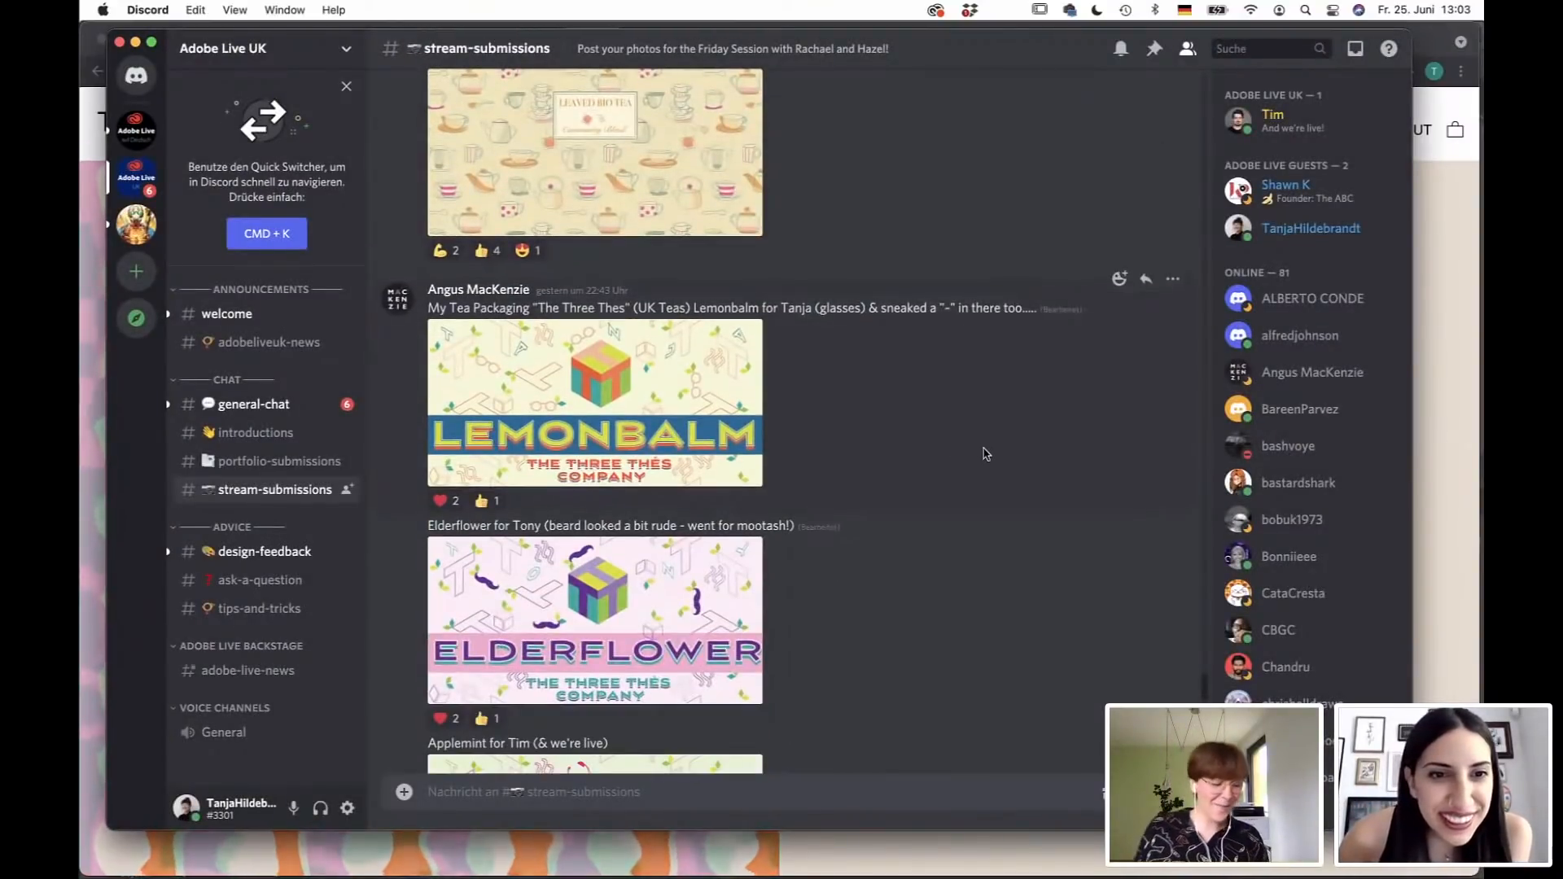
{"action": "scroll", "coordinate": [976, 414], "scroll_direction": "down", "scroll_amount": 2}
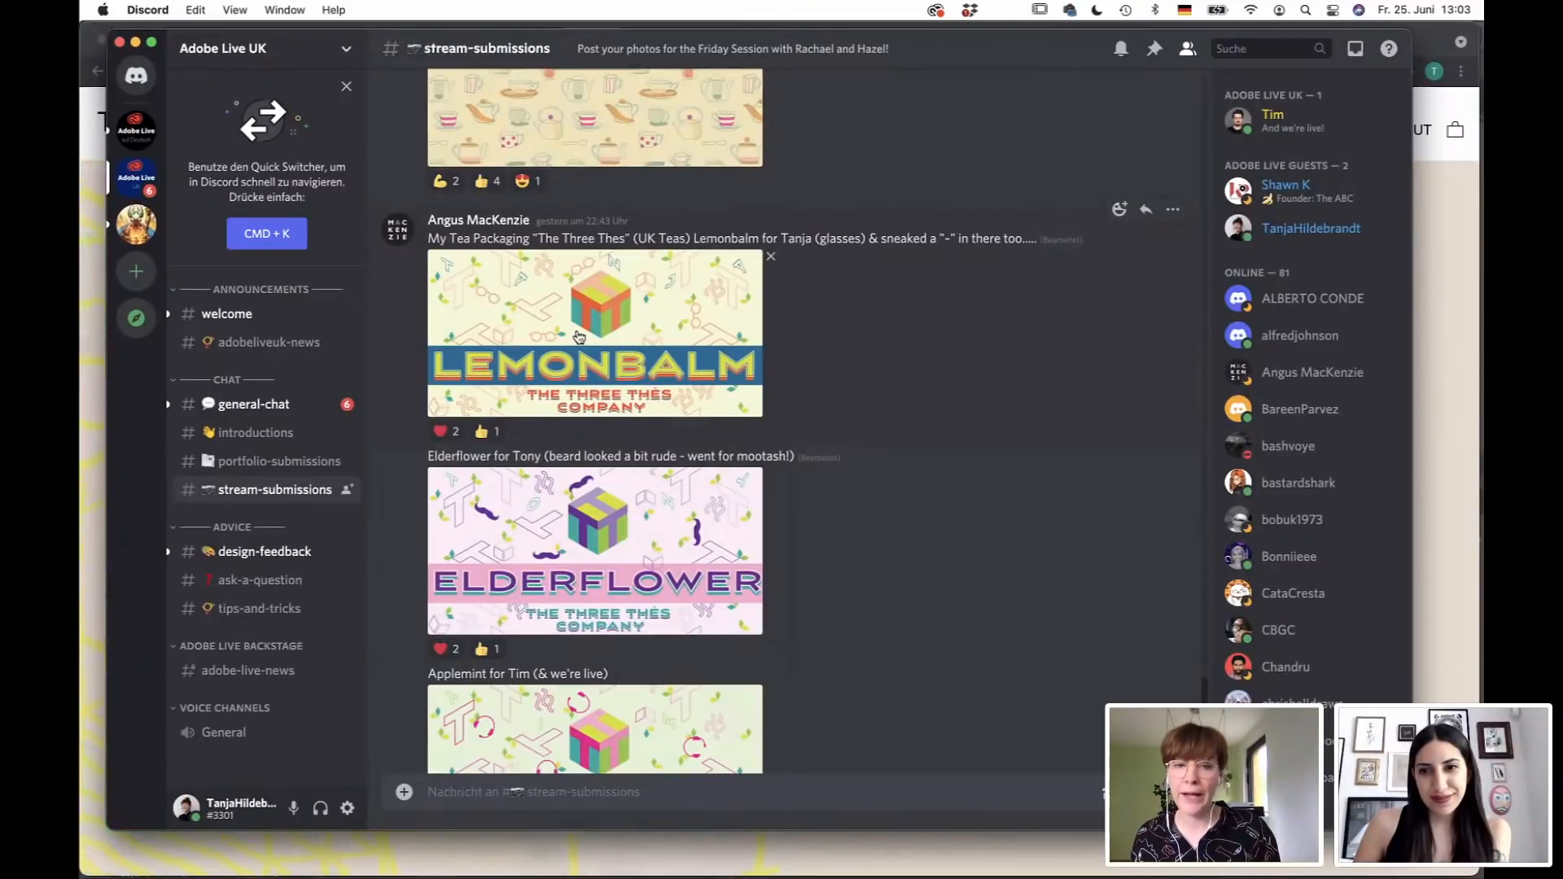
{"action": "scroll", "coordinate": [597, 347], "scroll_direction": "down", "scroll_amount": 2}
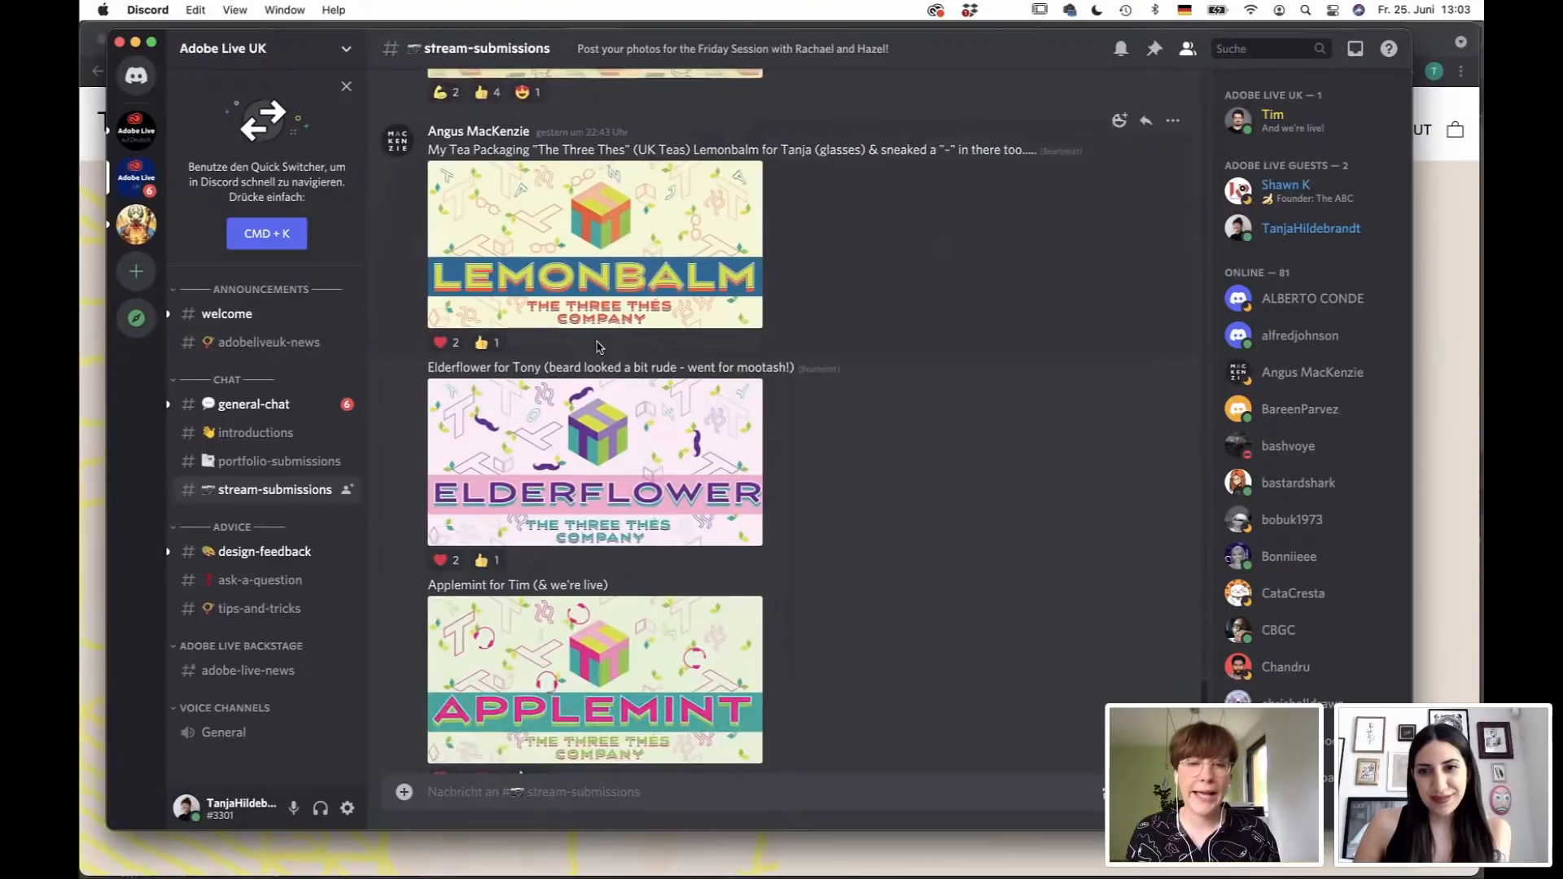
{"action": "left_click", "coordinate": [583, 259]}
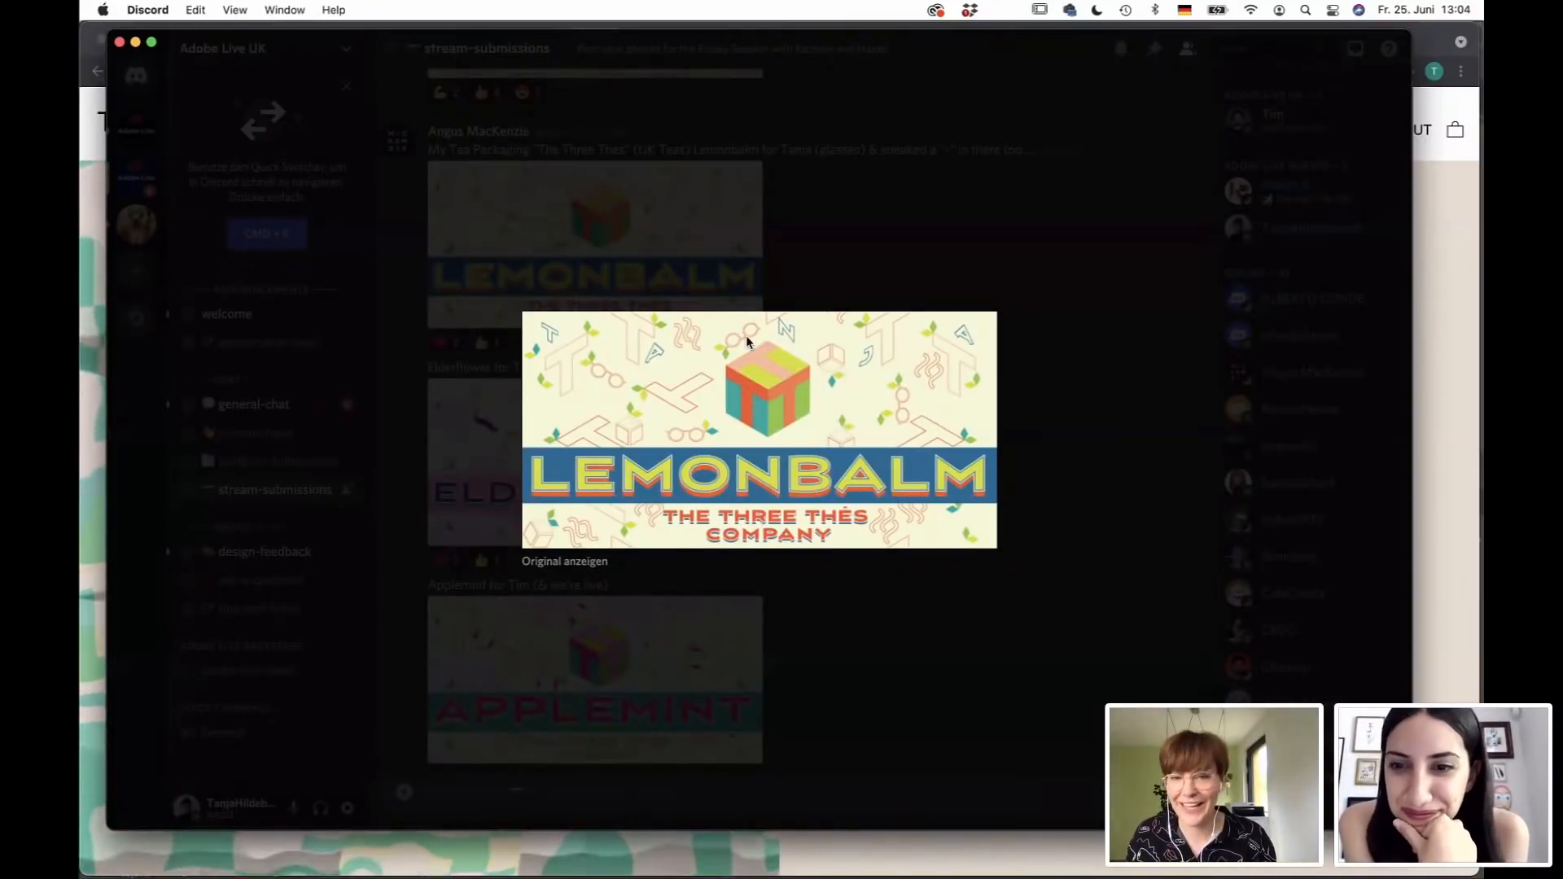
{"action": "left_click", "coordinate": [876, 294]}
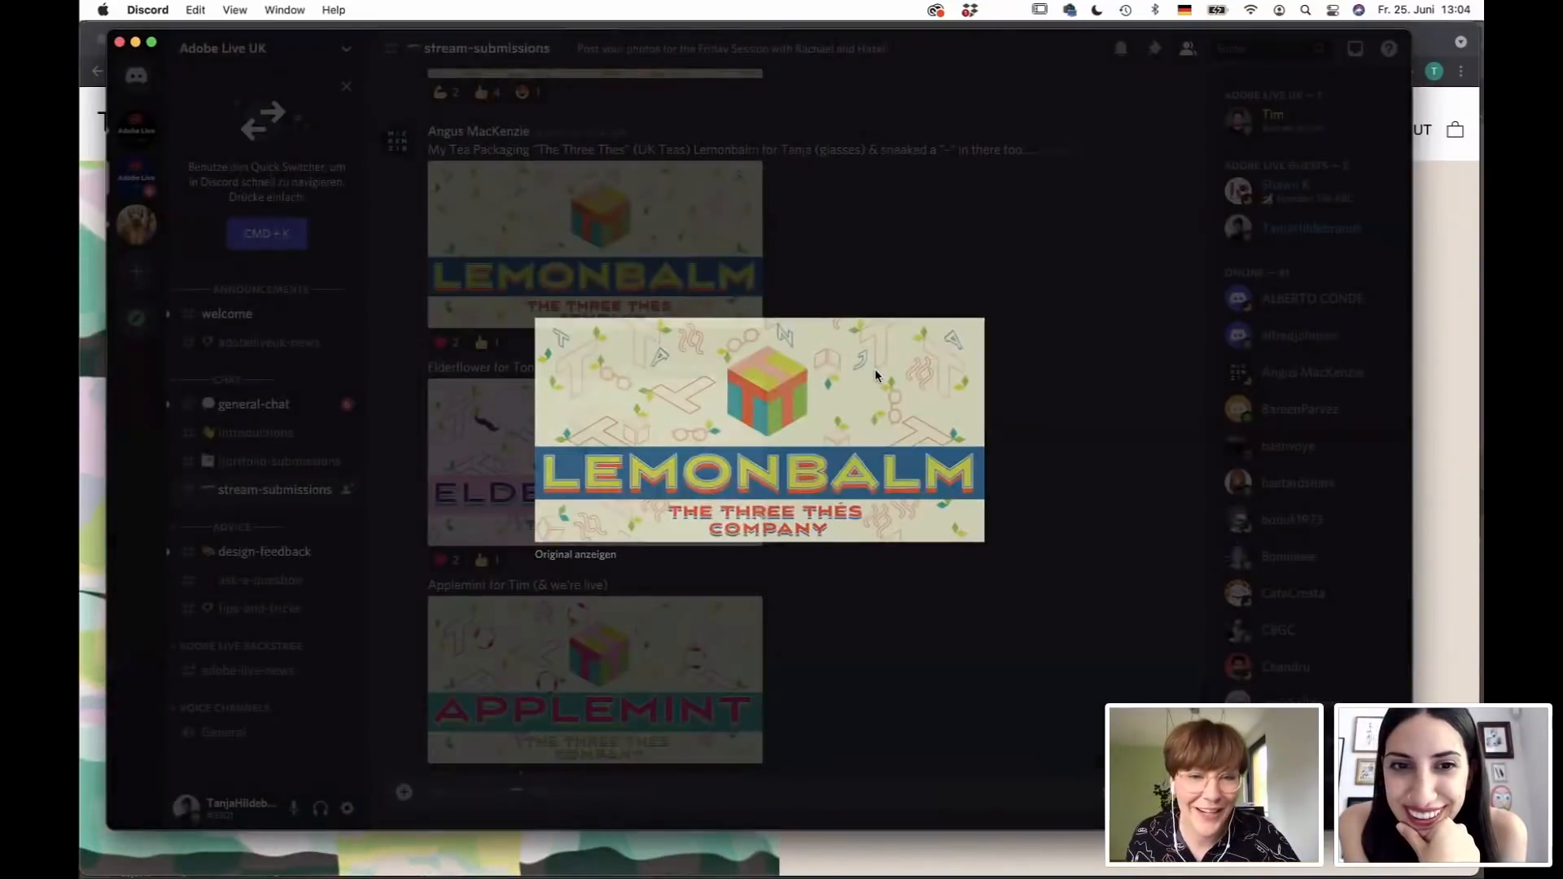
View the Elderflower and Applemint packaging designs of The Three Thés Company enlarged one after the other, closing each.
{"action": "scroll", "coordinate": [619, 373], "scroll_direction": "down", "scroll_amount": 2}
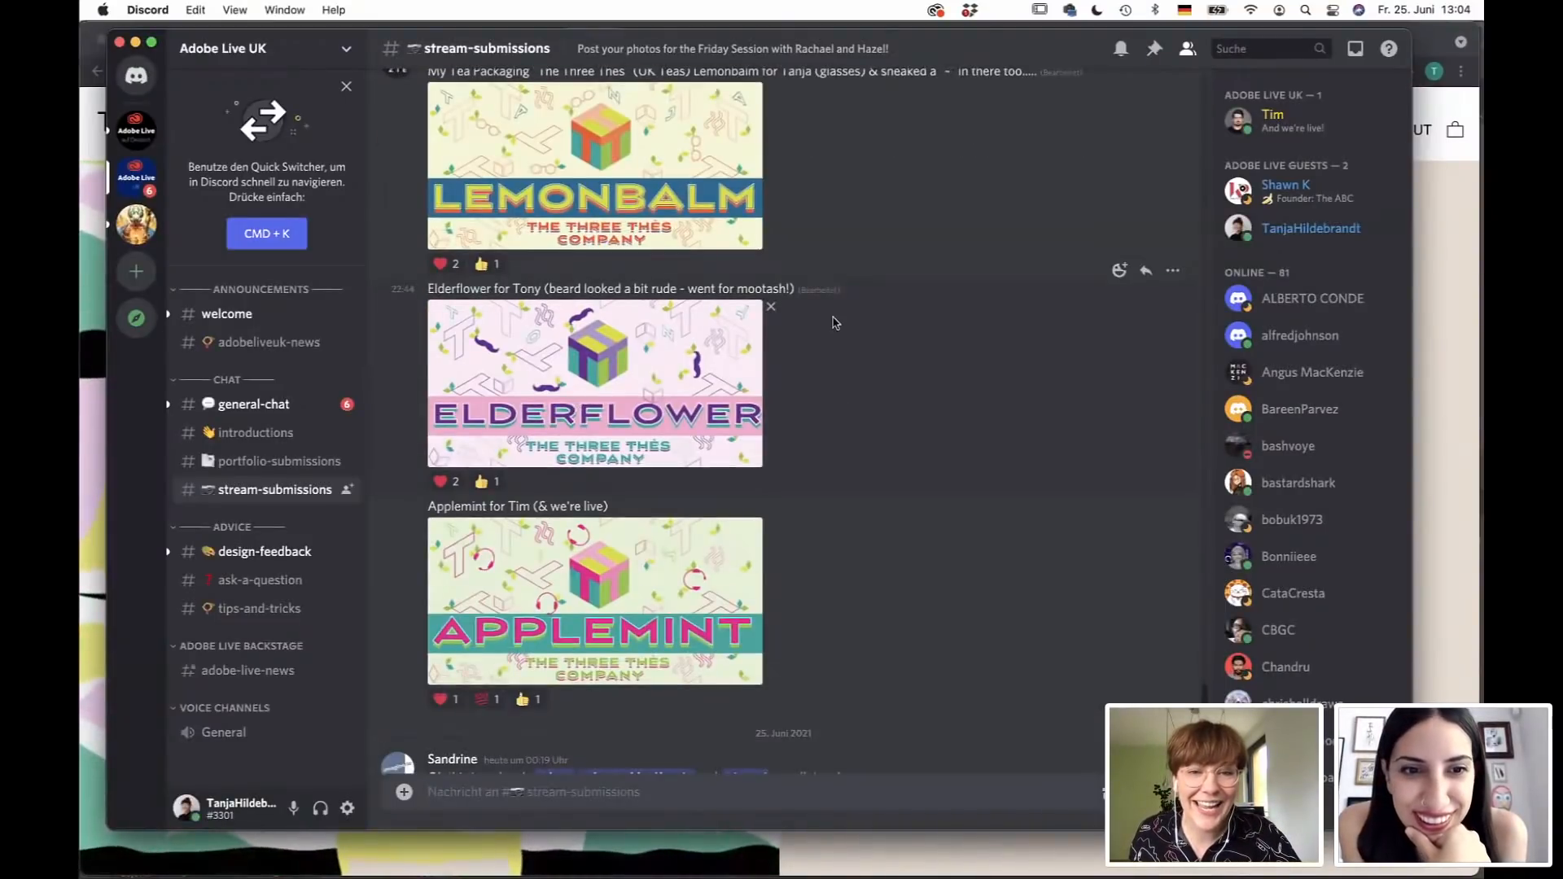
{"action": "left_click", "coordinate": [666, 448]}
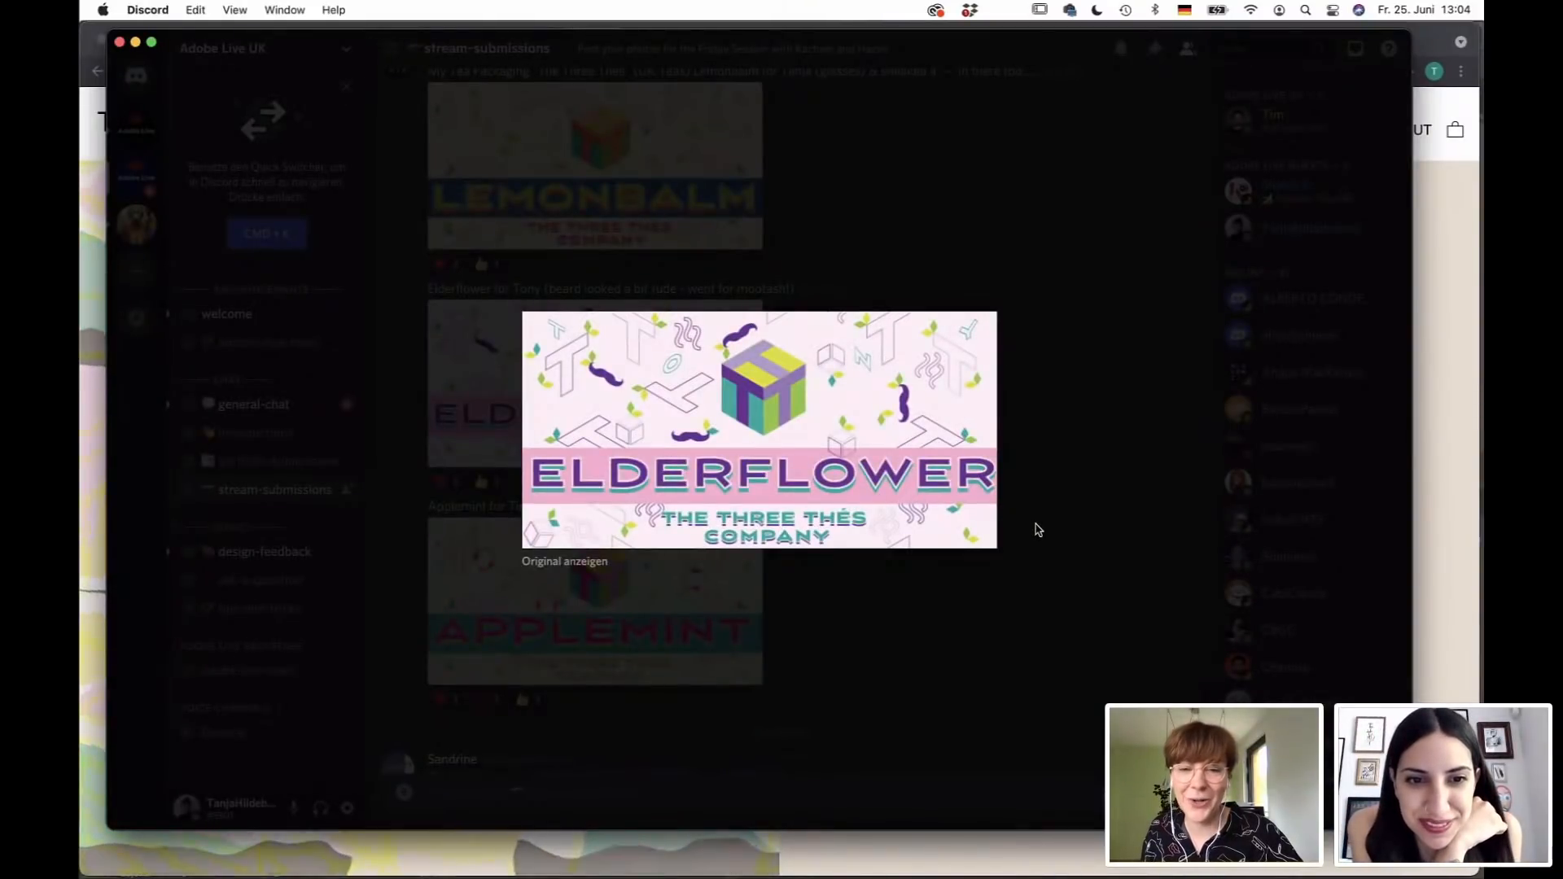
{"action": "key", "text": "Escape"}
{"action": "scroll", "coordinate": [481, 471], "scroll_direction": "down", "scroll_amount": 3}
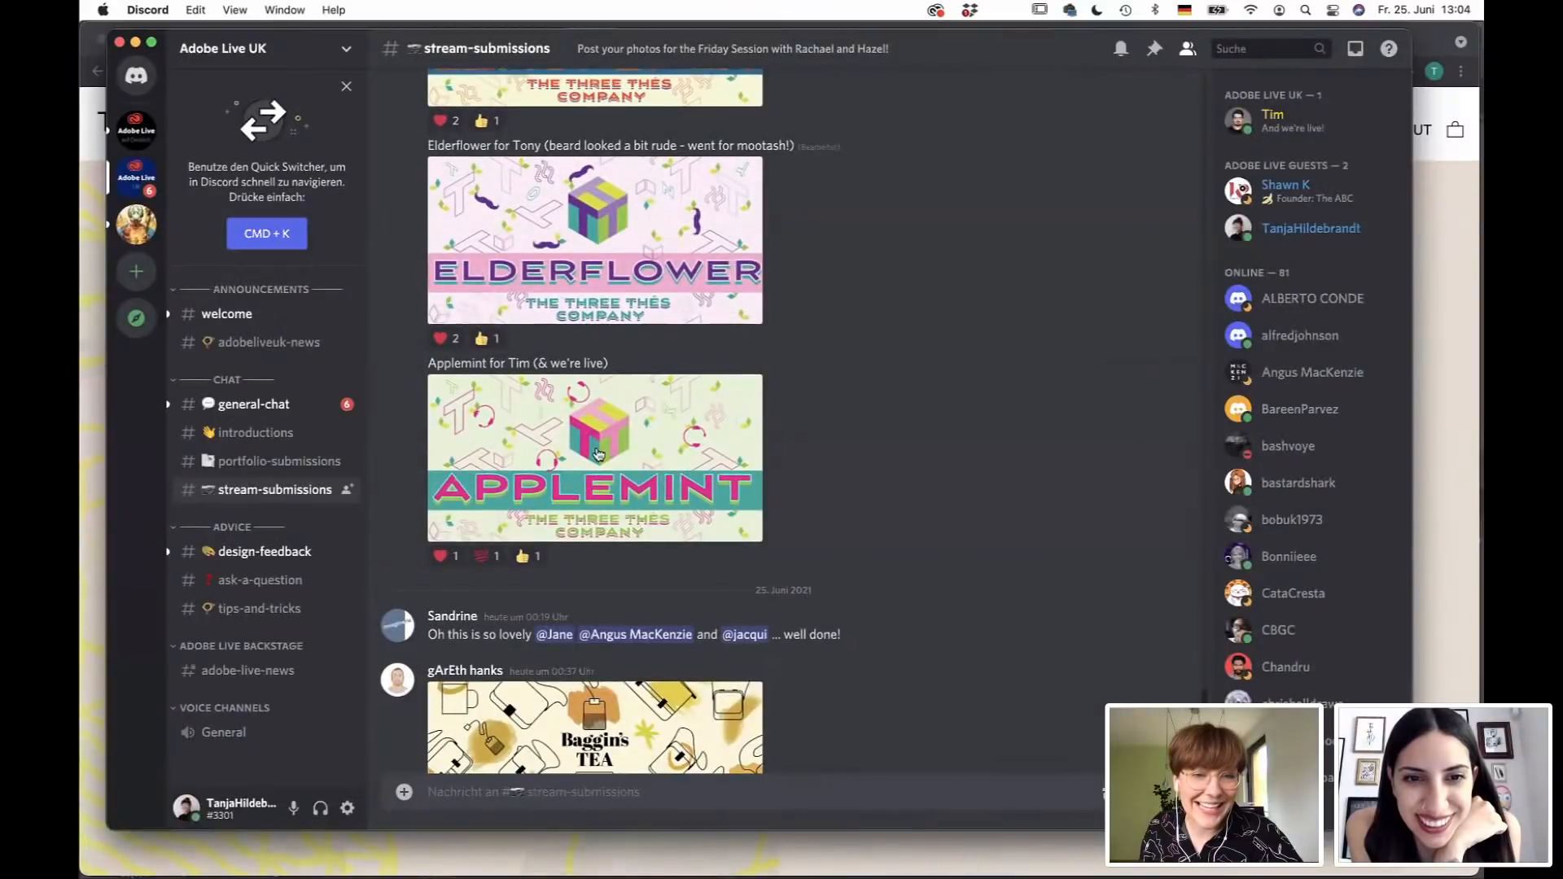
{"action": "left_click", "coordinate": [584, 461]}
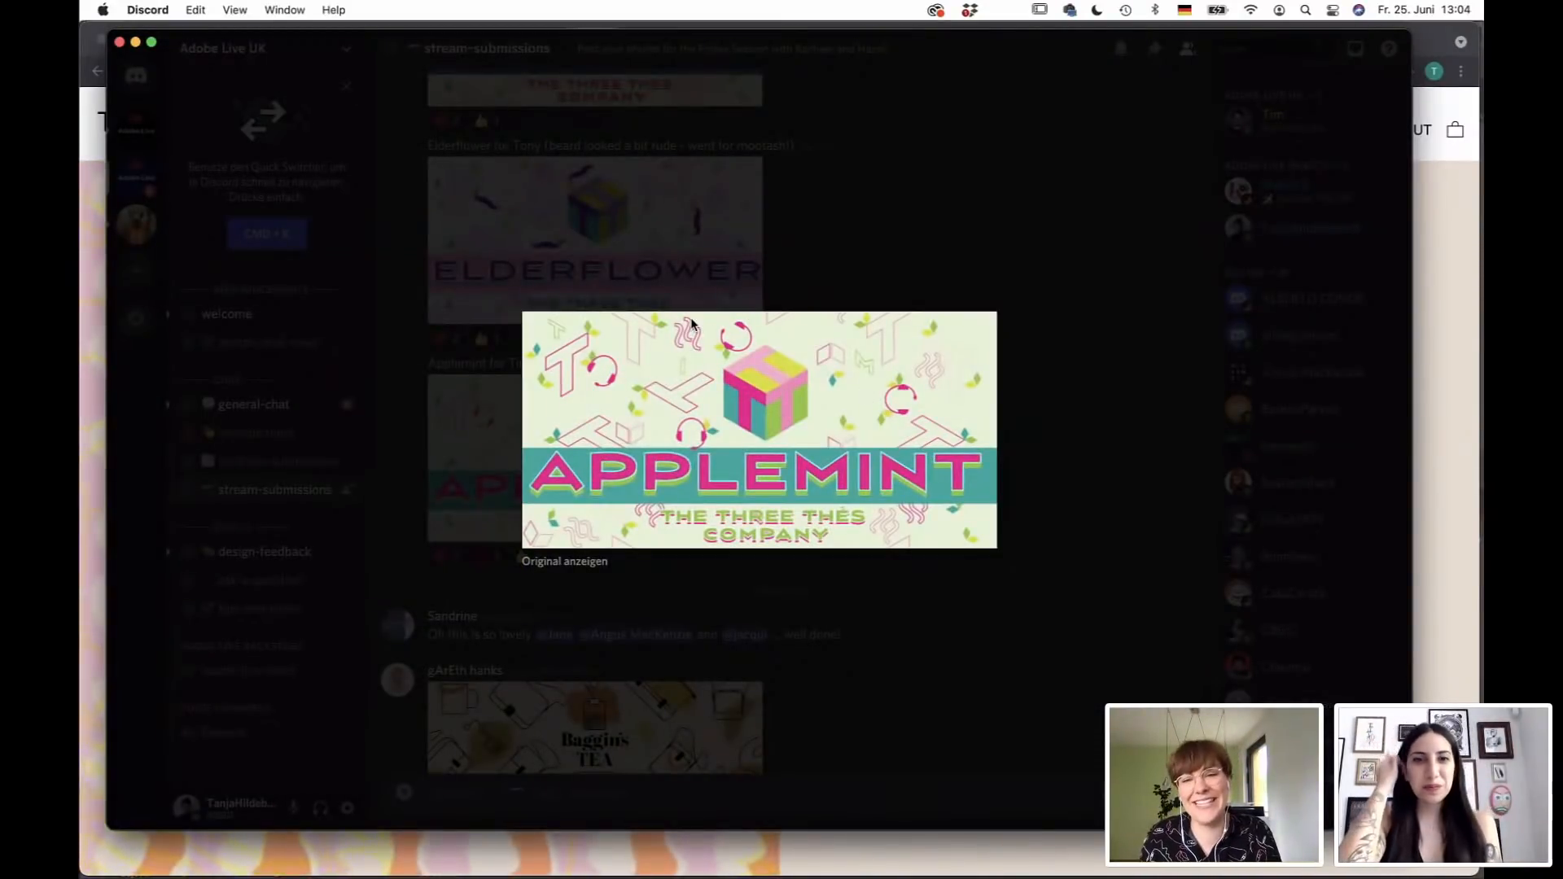
{"action": "left_click", "coordinate": [1071, 344]}
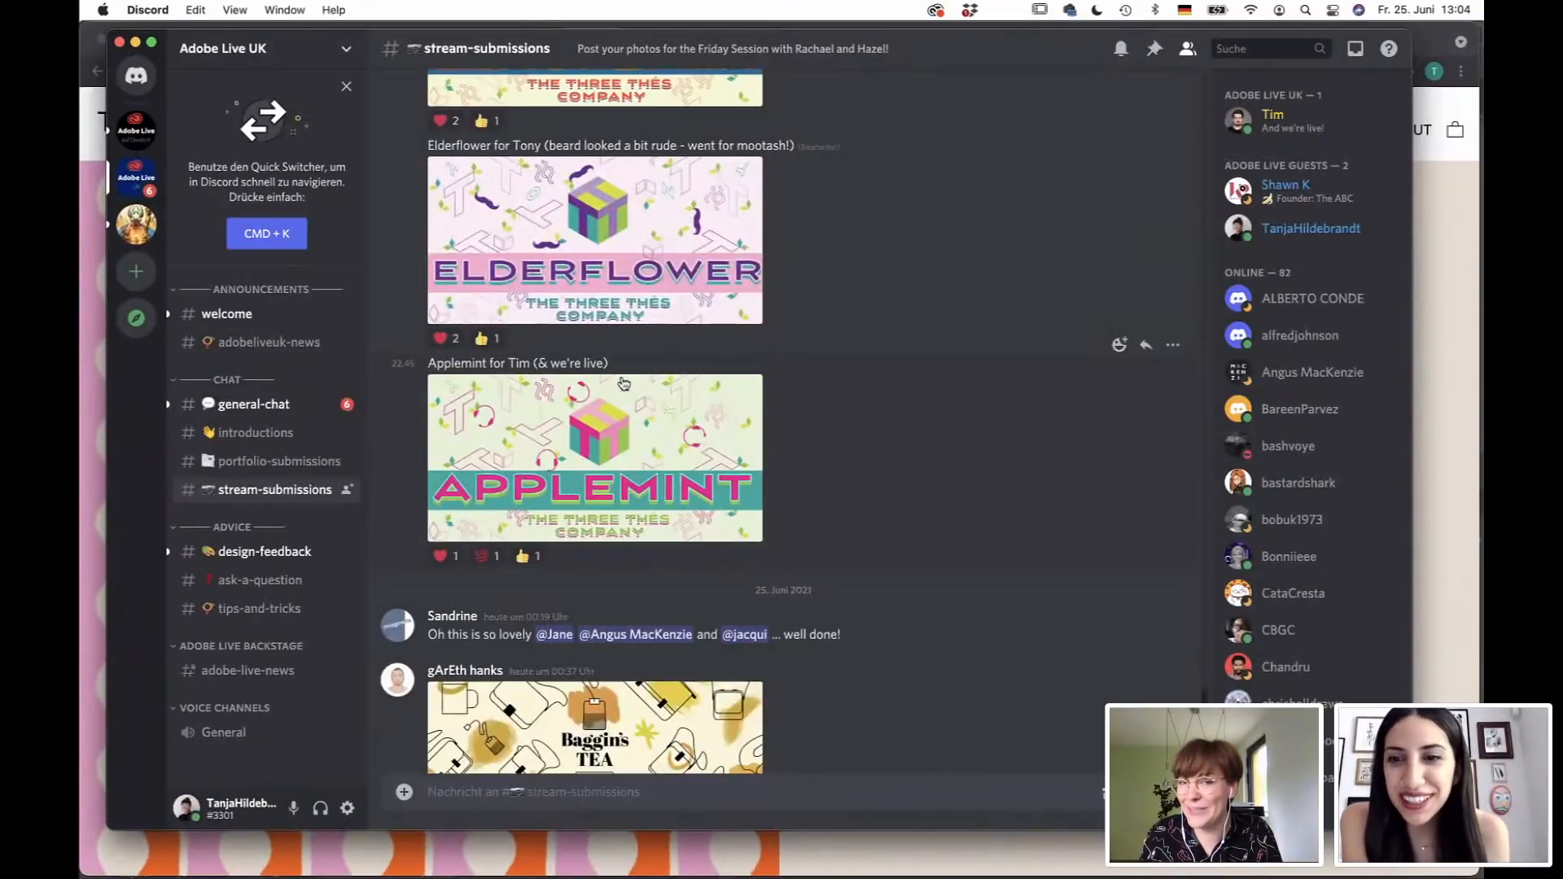
View the Baggin's Tea packaging pattern with tea bags and mugs enlarged, and close the preview.
{"action": "scroll", "coordinate": [883, 450], "scroll_direction": "down", "scroll_amount": 3}
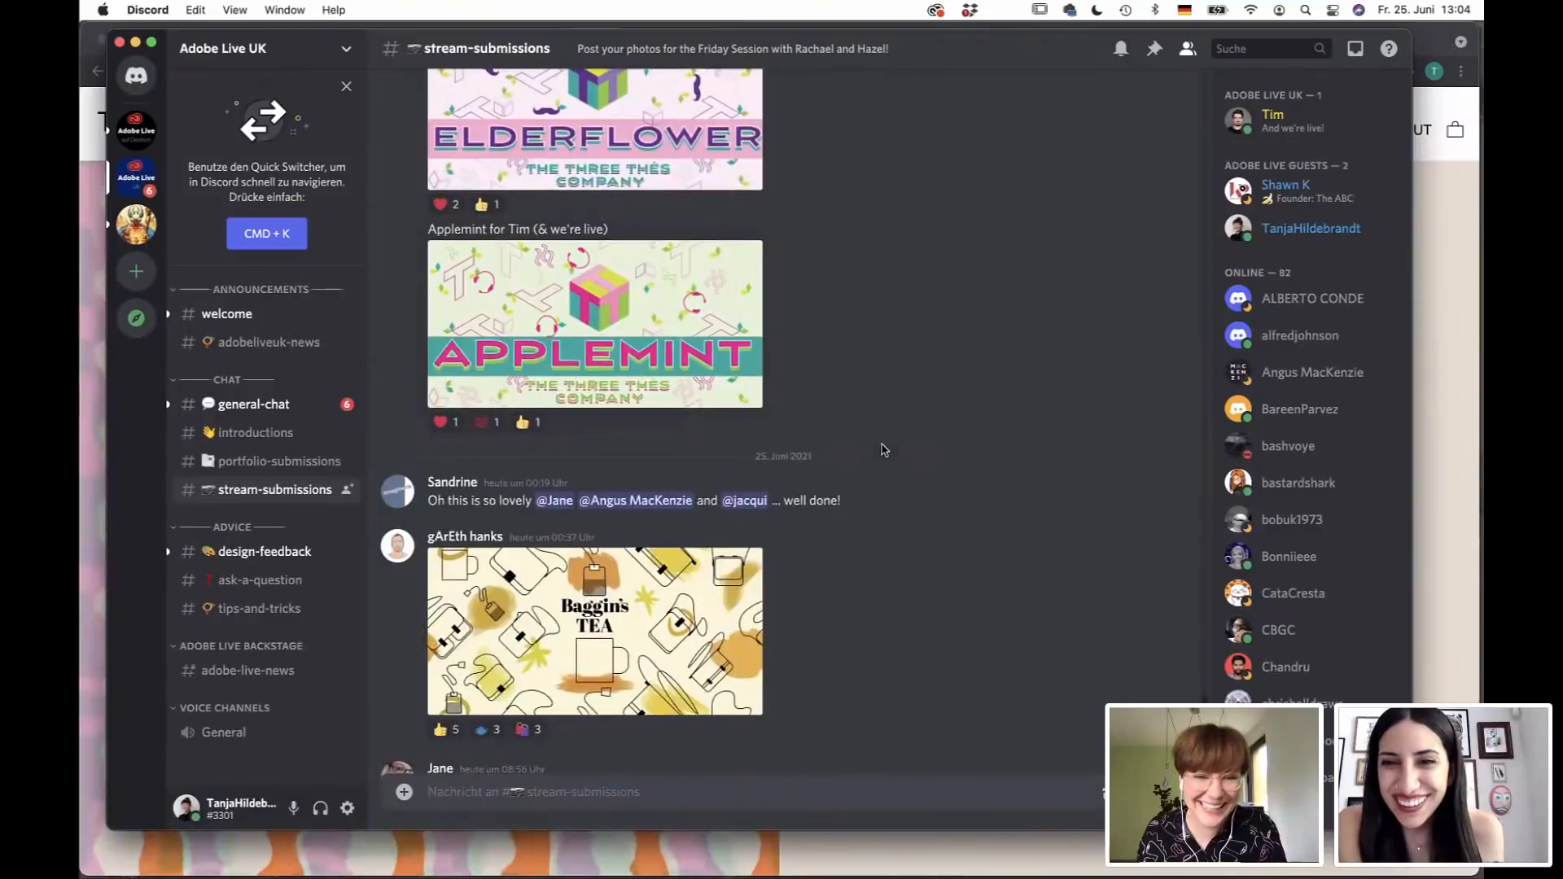
{"action": "scroll", "coordinate": [883, 450], "scroll_direction": "down", "scroll_amount": 8}
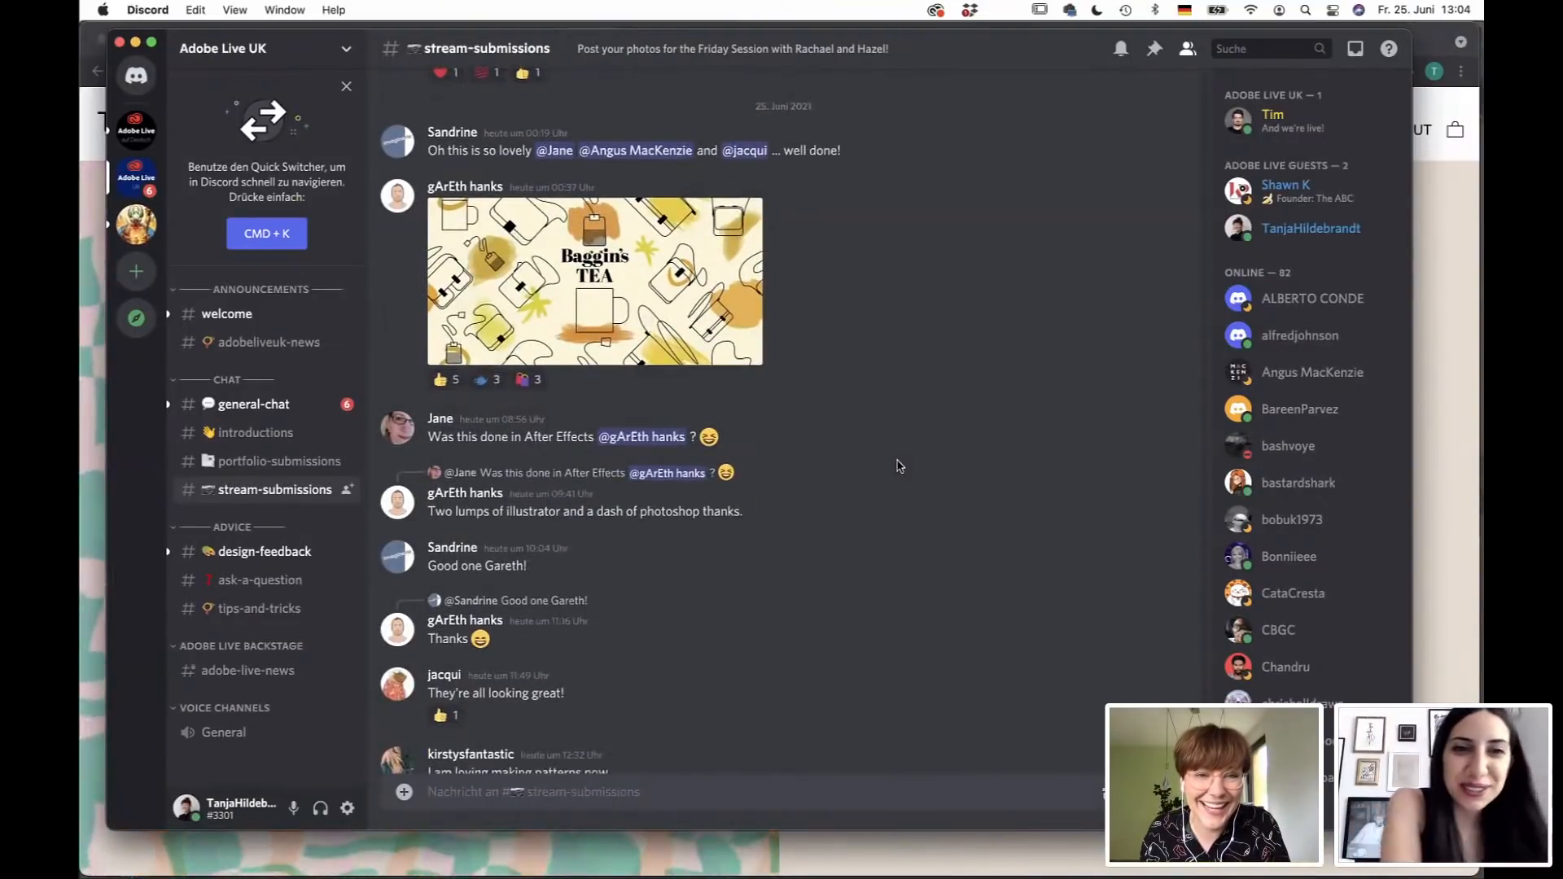
{"action": "left_click", "coordinate": [684, 326]}
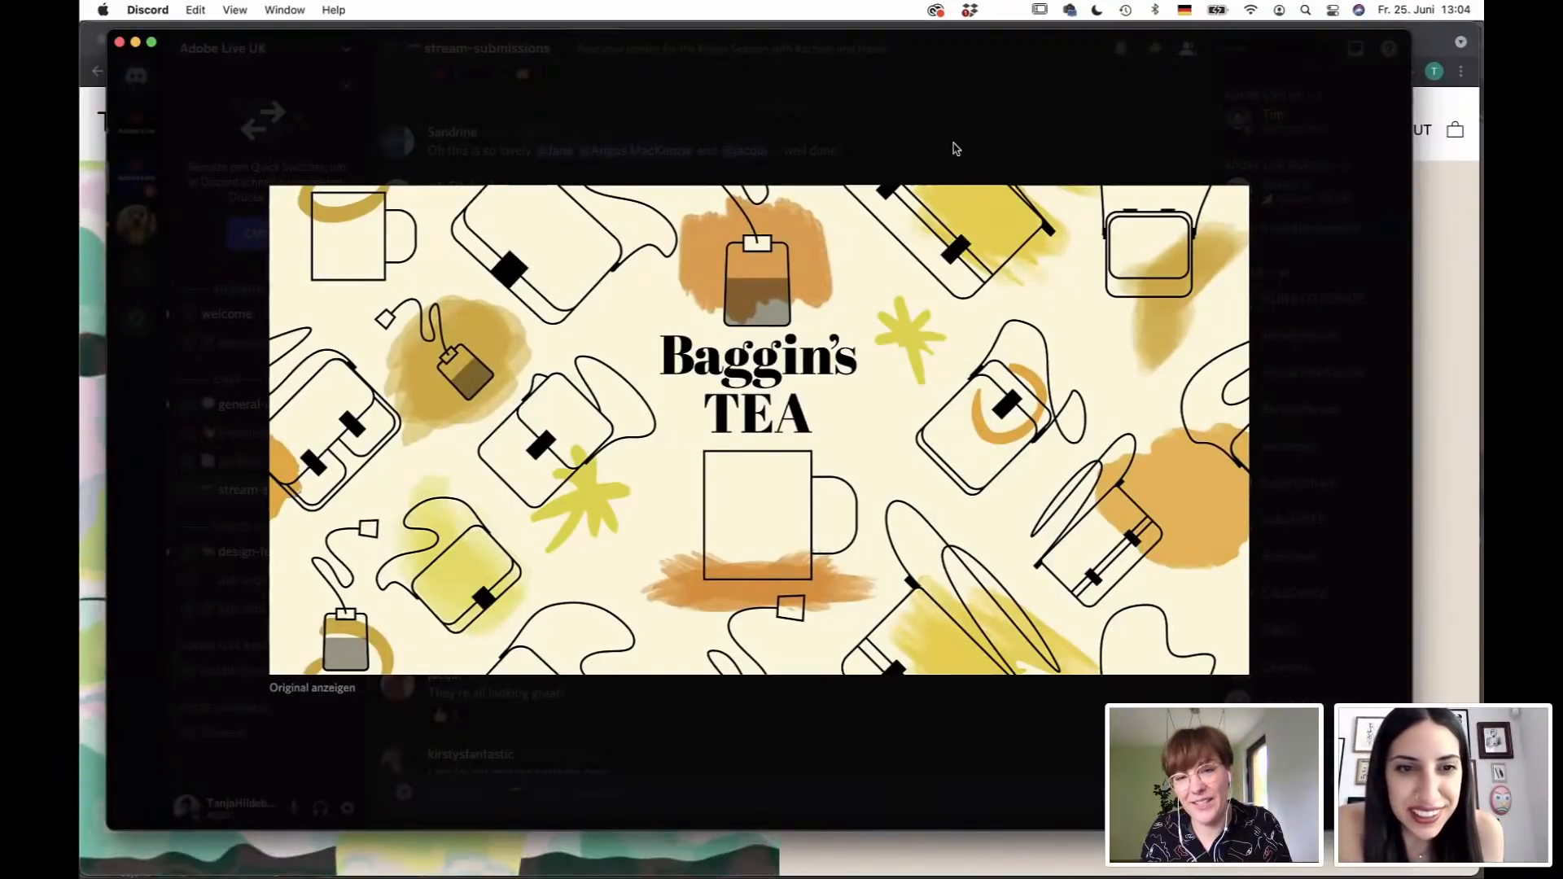
{"action": "left_click", "coordinate": [1033, 158]}
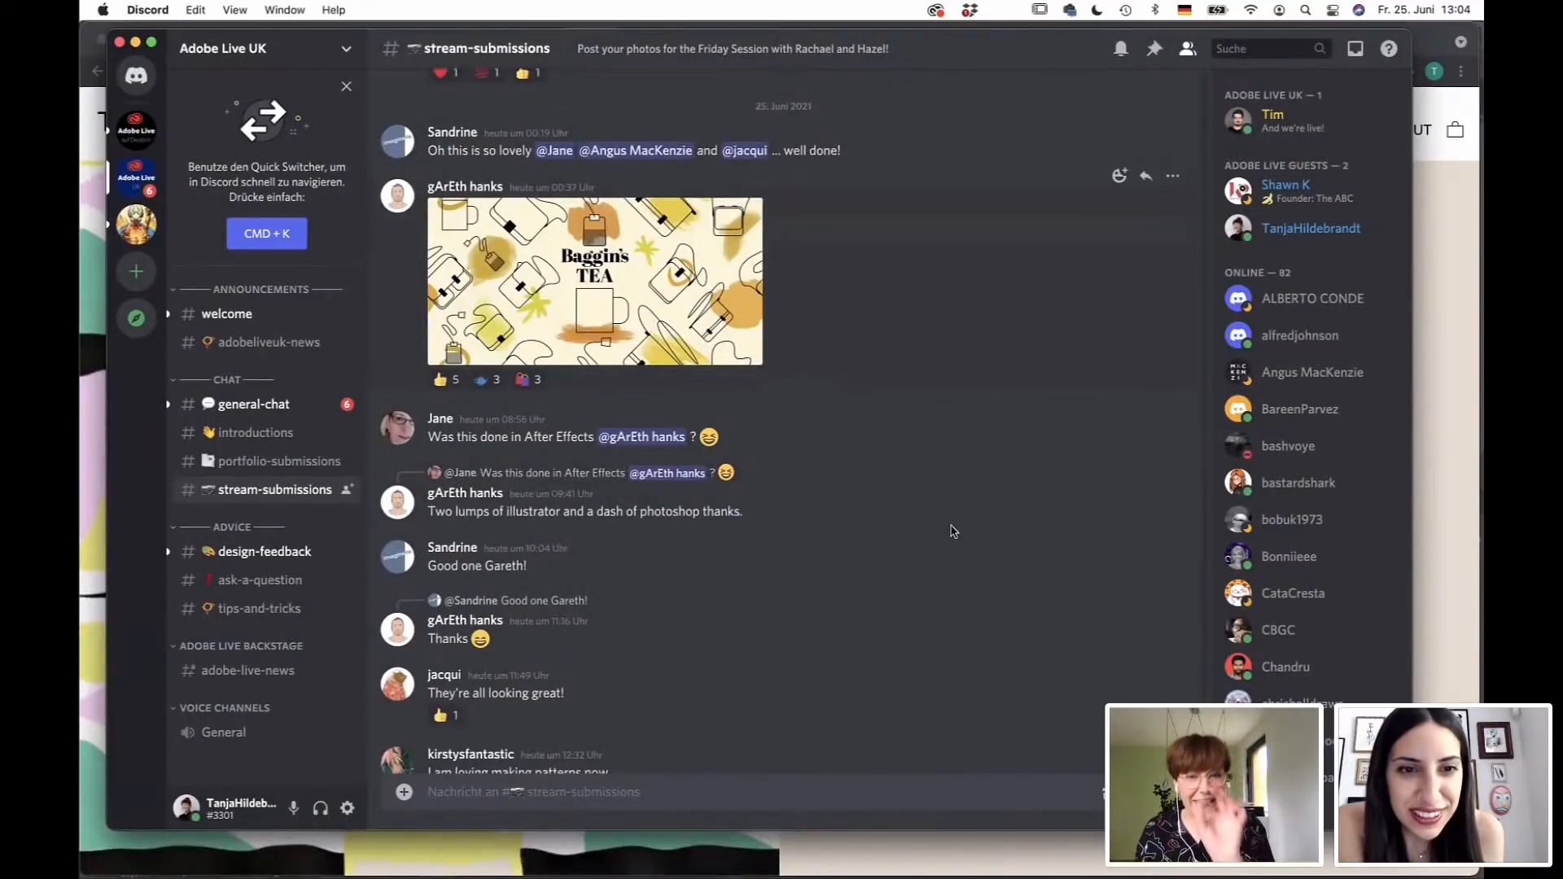
Go through the newest channel posts, examining the colourful triangle pattern and the replies around it.
{"action": "scroll", "coordinate": [903, 529], "scroll_direction": "down", "scroll_amount": 3}
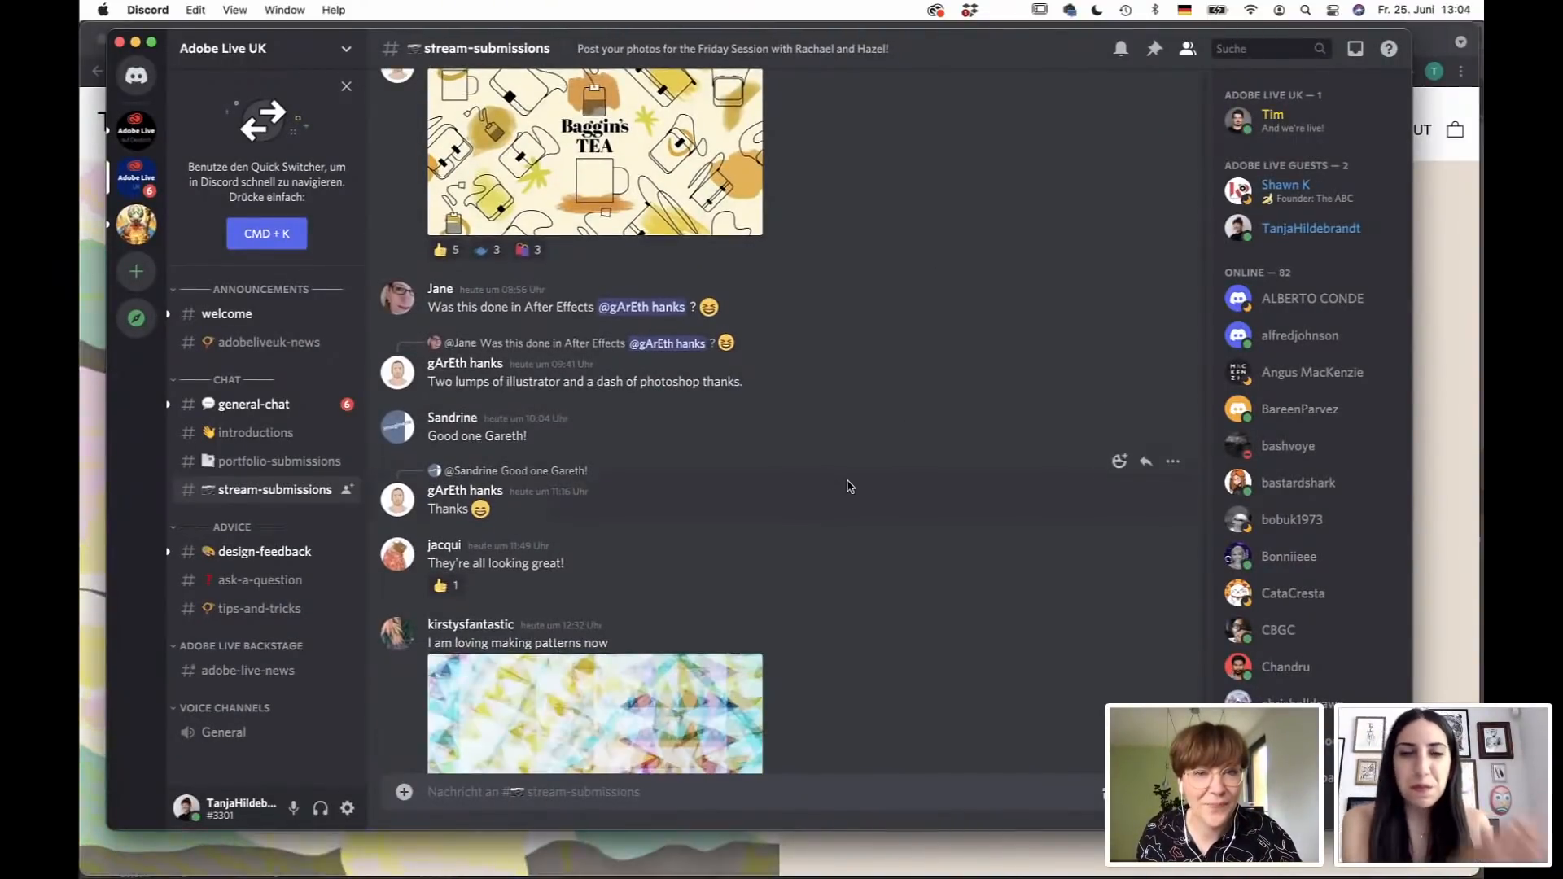
{"action": "scroll", "coordinate": [847, 484], "scroll_direction": "down", "scroll_amount": 6}
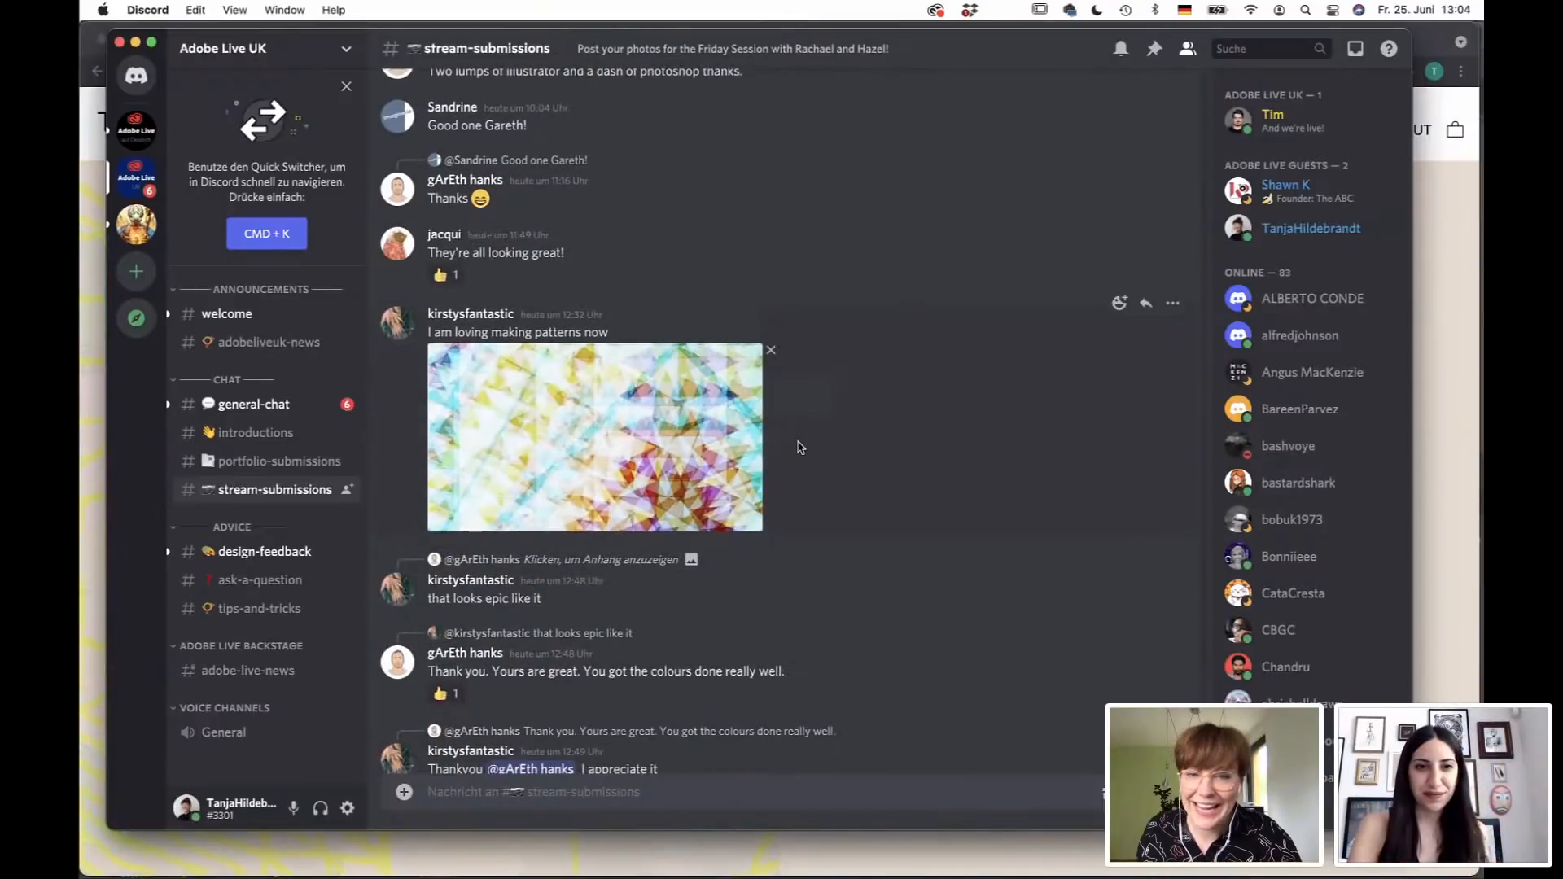
{"action": "scroll", "coordinate": [798, 448], "scroll_direction": "down", "scroll_amount": 6}
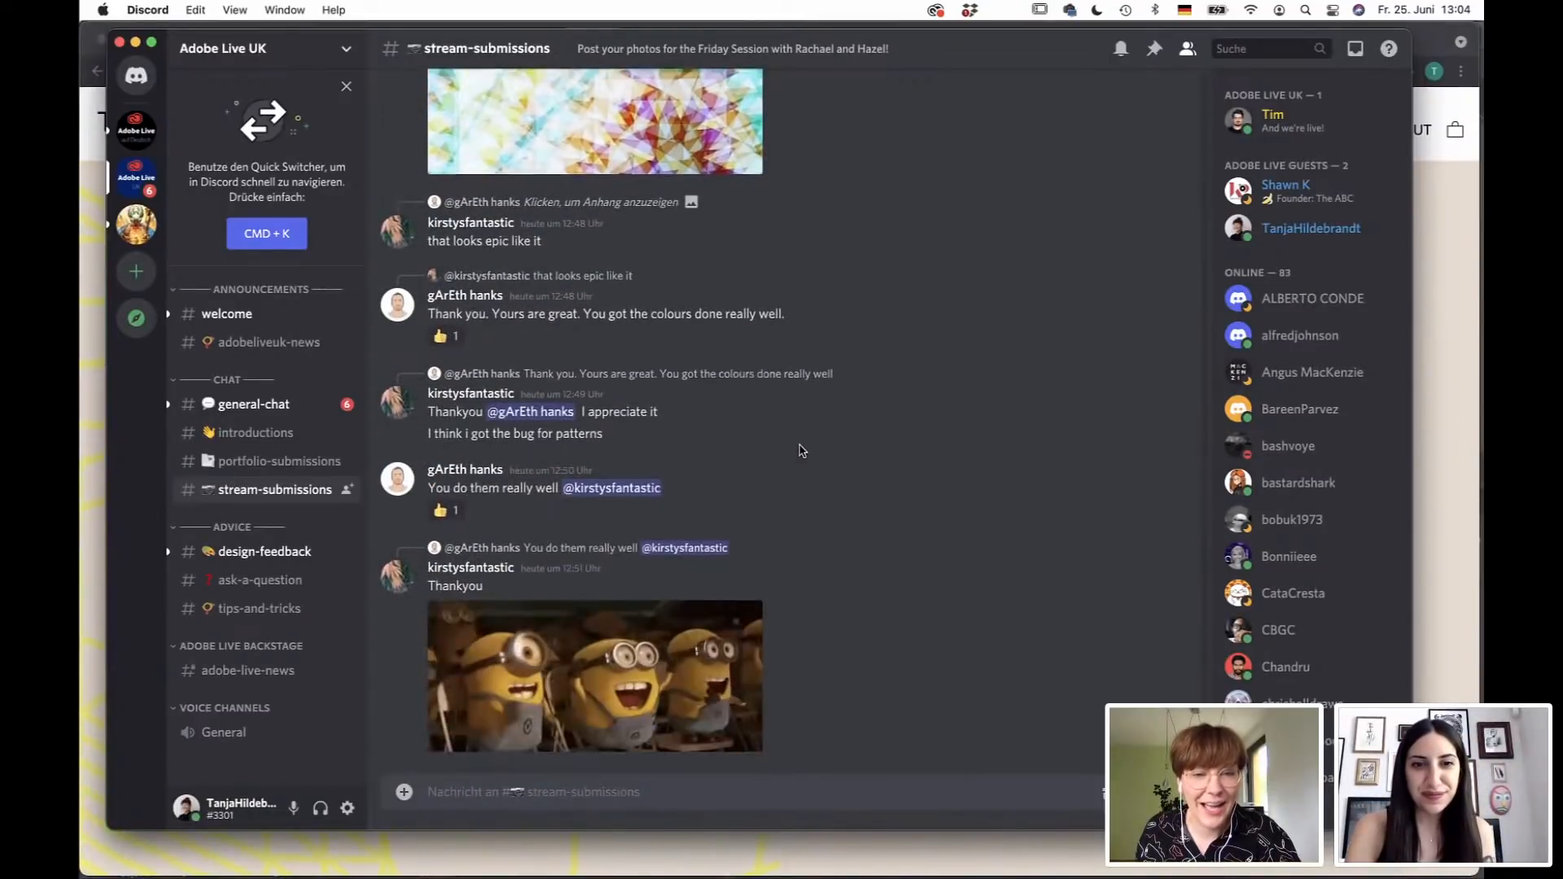
{"action": "scroll", "coordinate": [851, 433], "scroll_direction": "up", "scroll_amount": 5}
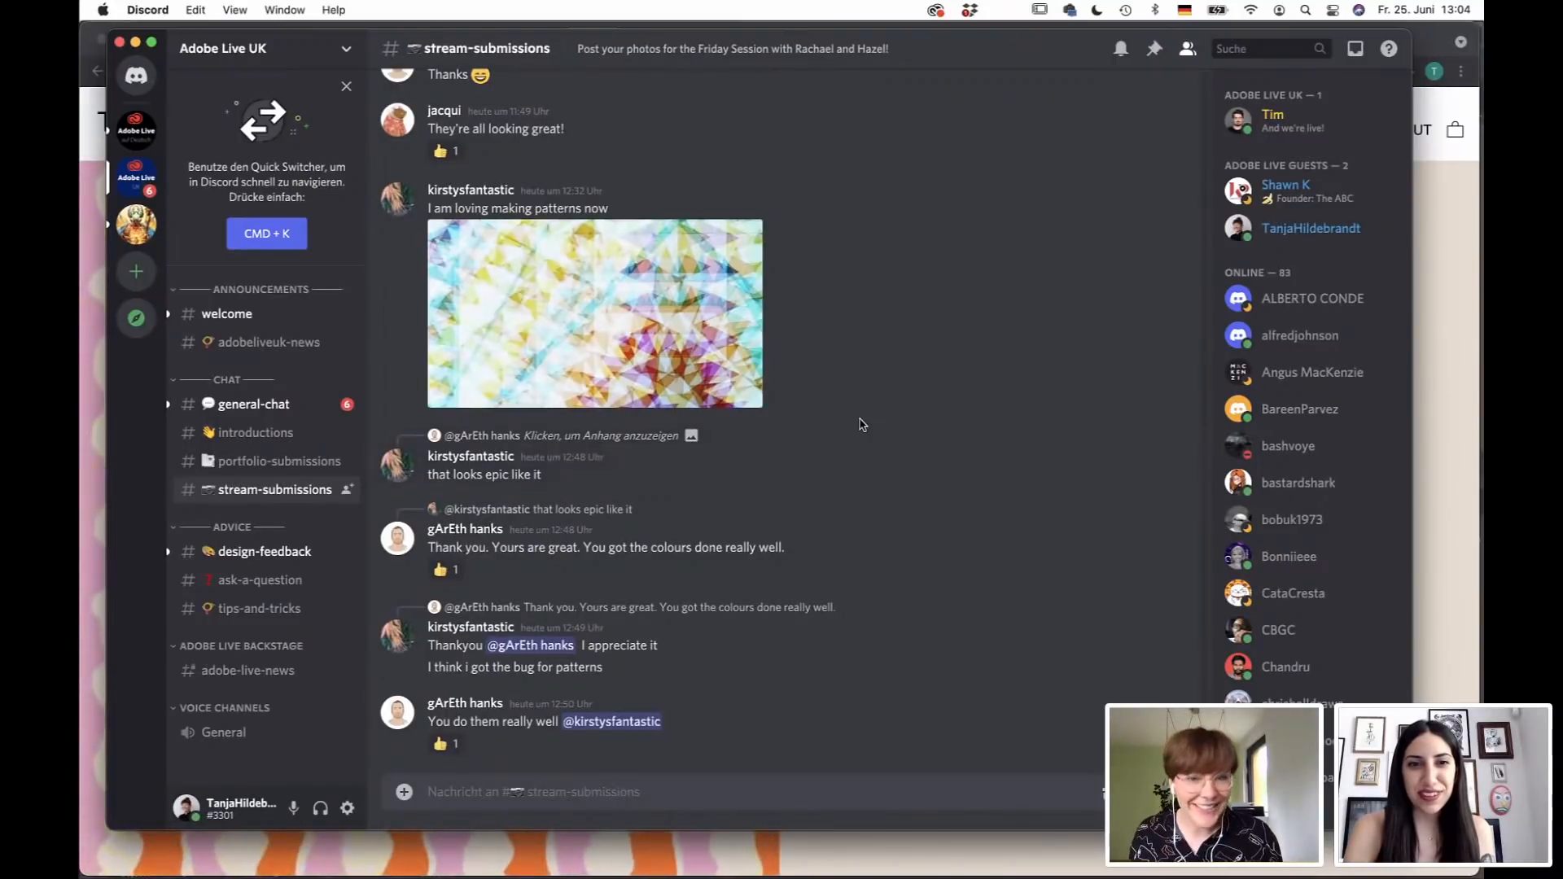
{"action": "scroll", "coordinate": [851, 427], "scroll_direction": "up", "scroll_amount": 5}
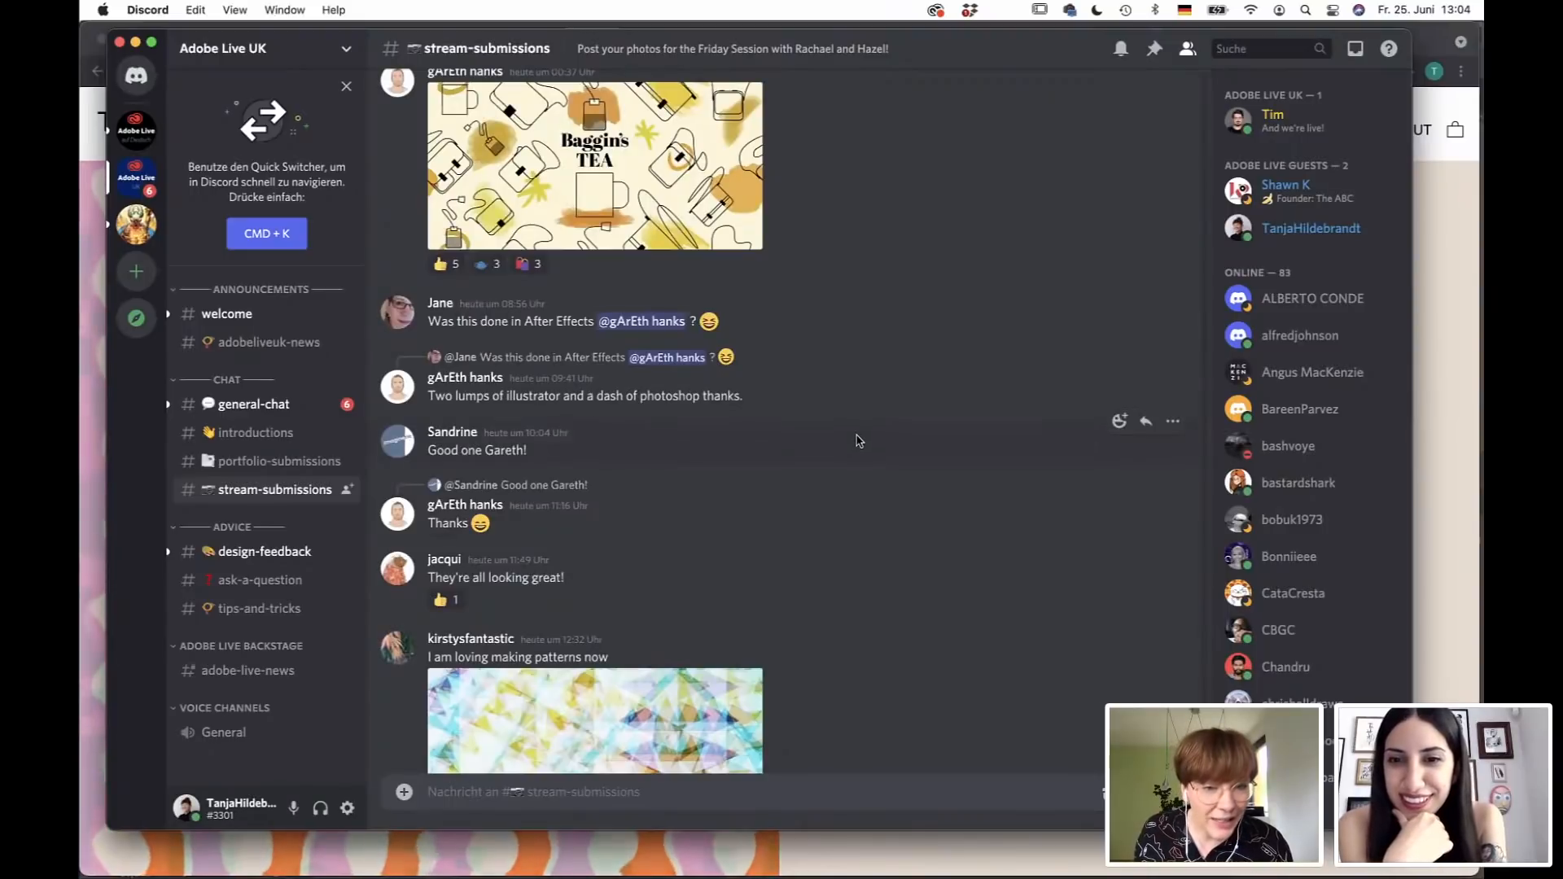
{"action": "scroll", "coordinate": [859, 443], "scroll_direction": "down", "scroll_amount": 1}
{"action": "scroll", "coordinate": [859, 446], "scroll_direction": "down", "scroll_amount": 5}
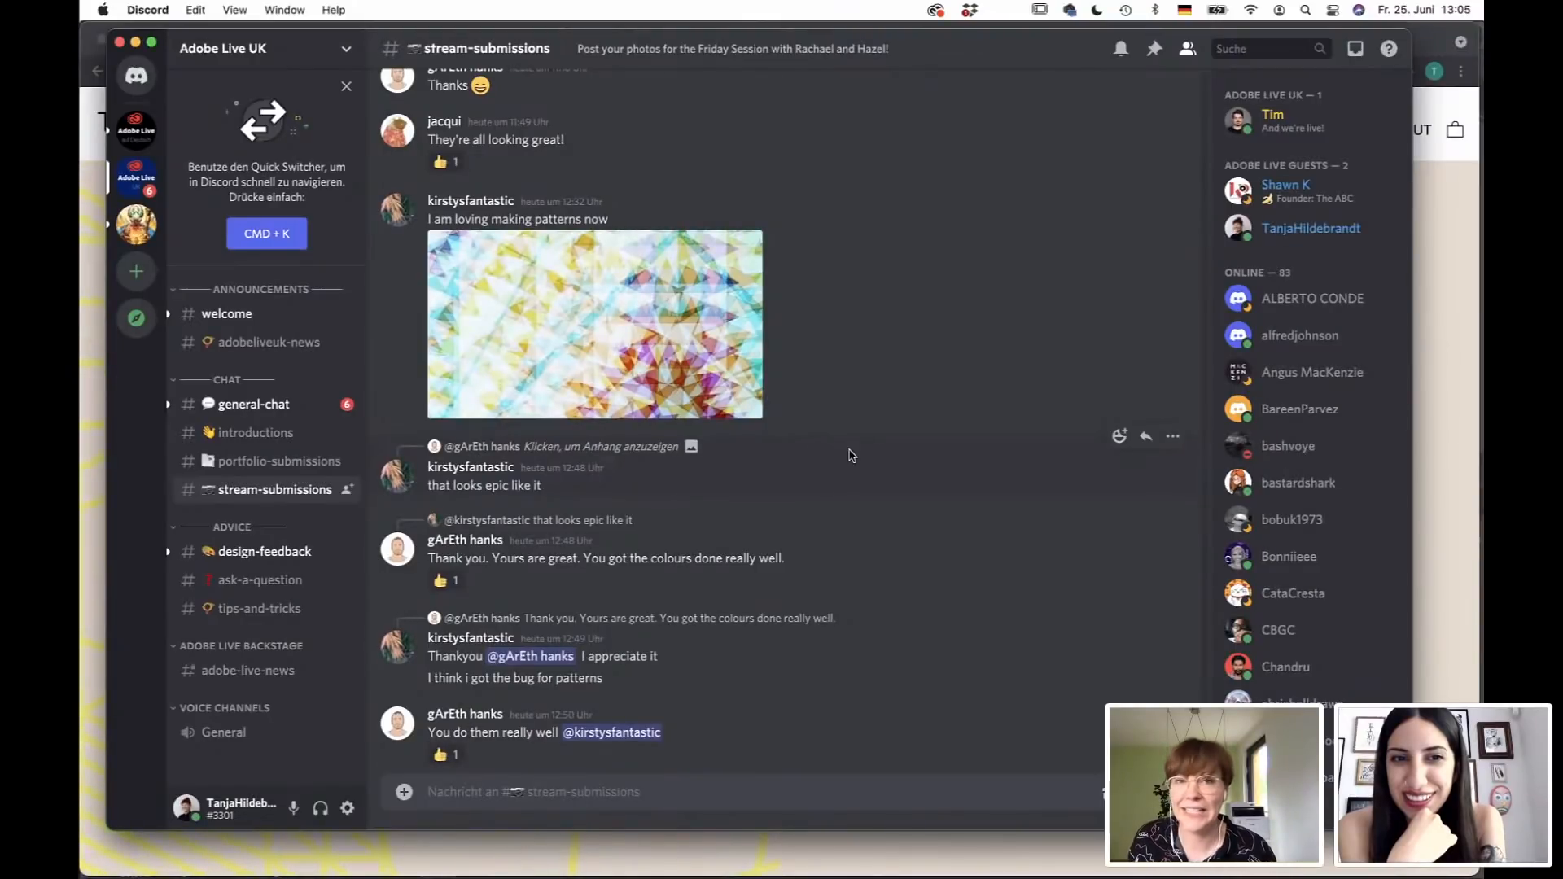
Go back through the earlier submissions to the Lime and mint tea pattern, view it enlarged, and close it.
{"action": "scroll", "coordinate": [851, 455], "scroll_direction": "up", "scroll_amount": 10}
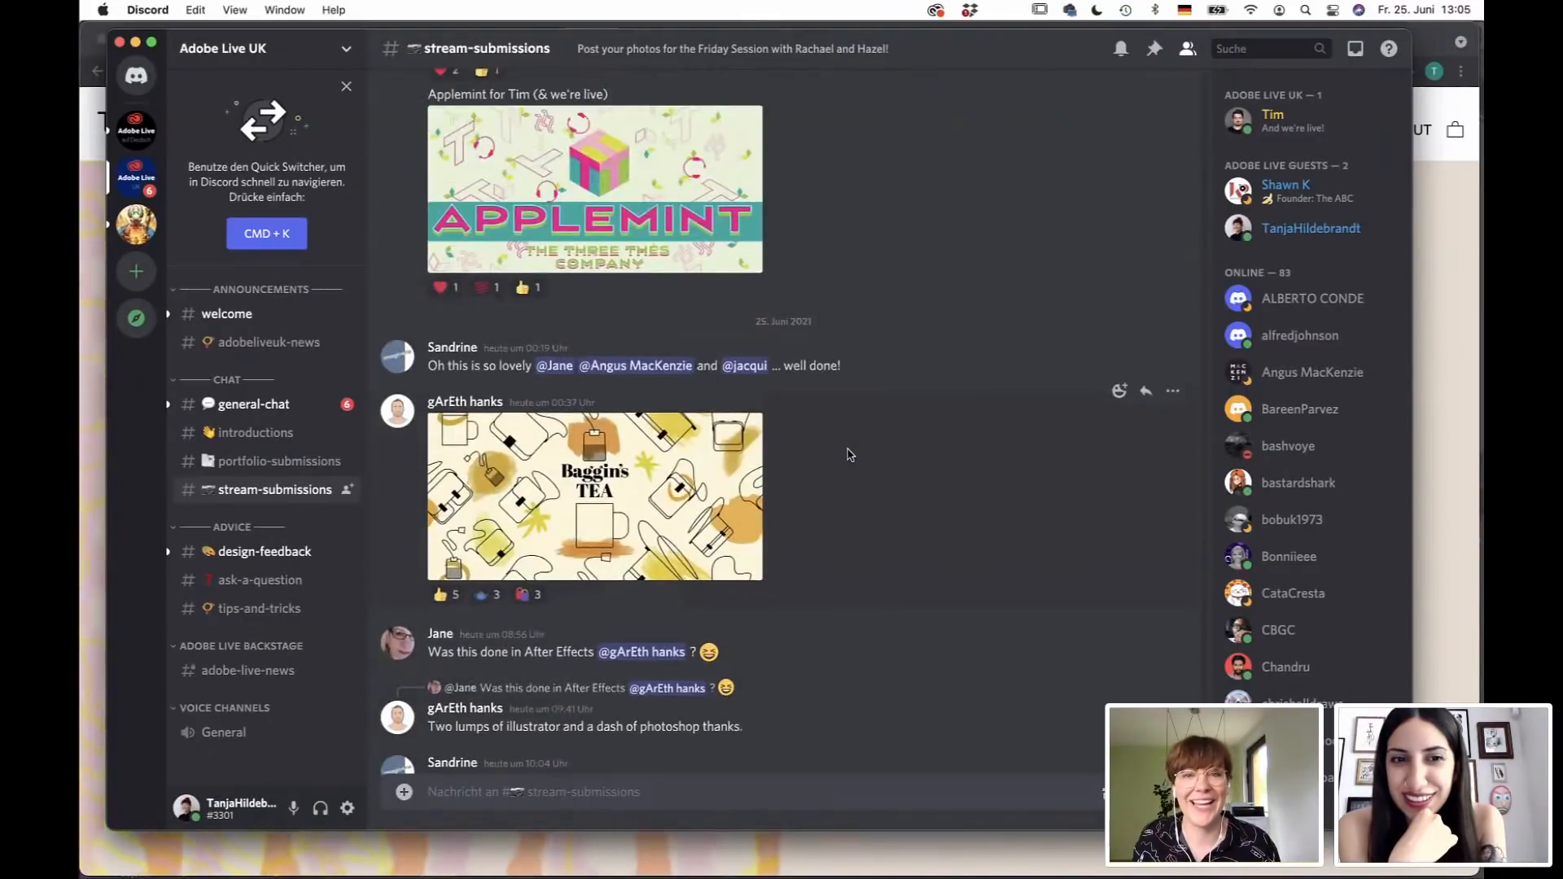
{"action": "scroll", "coordinate": [851, 455], "scroll_direction": "up", "scroll_amount": 3}
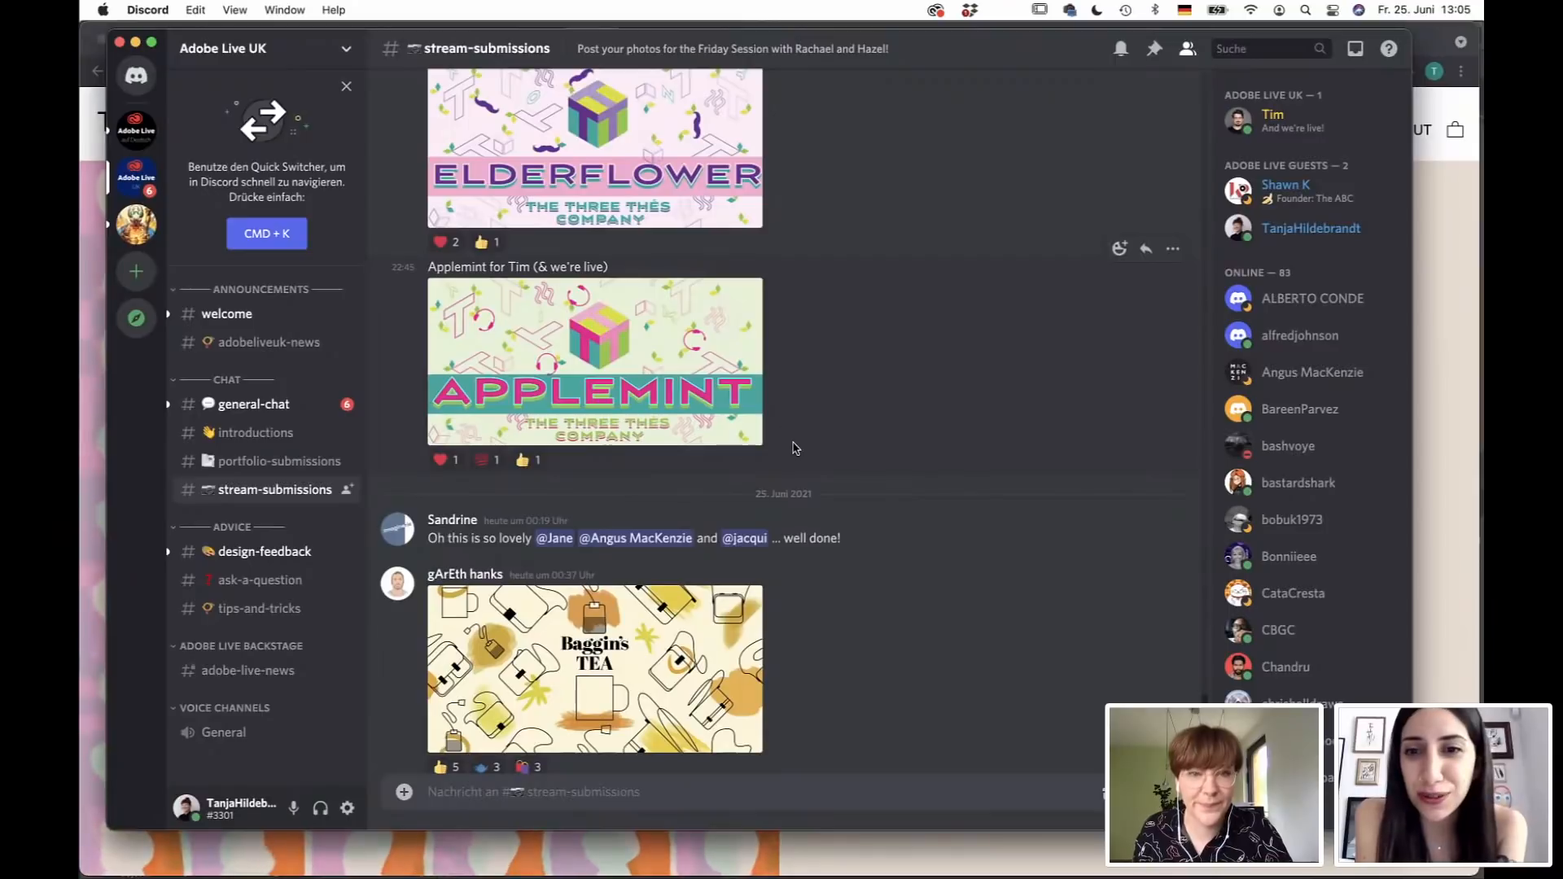
{"action": "scroll", "coordinate": [877, 496], "scroll_direction": "up", "scroll_amount": 4}
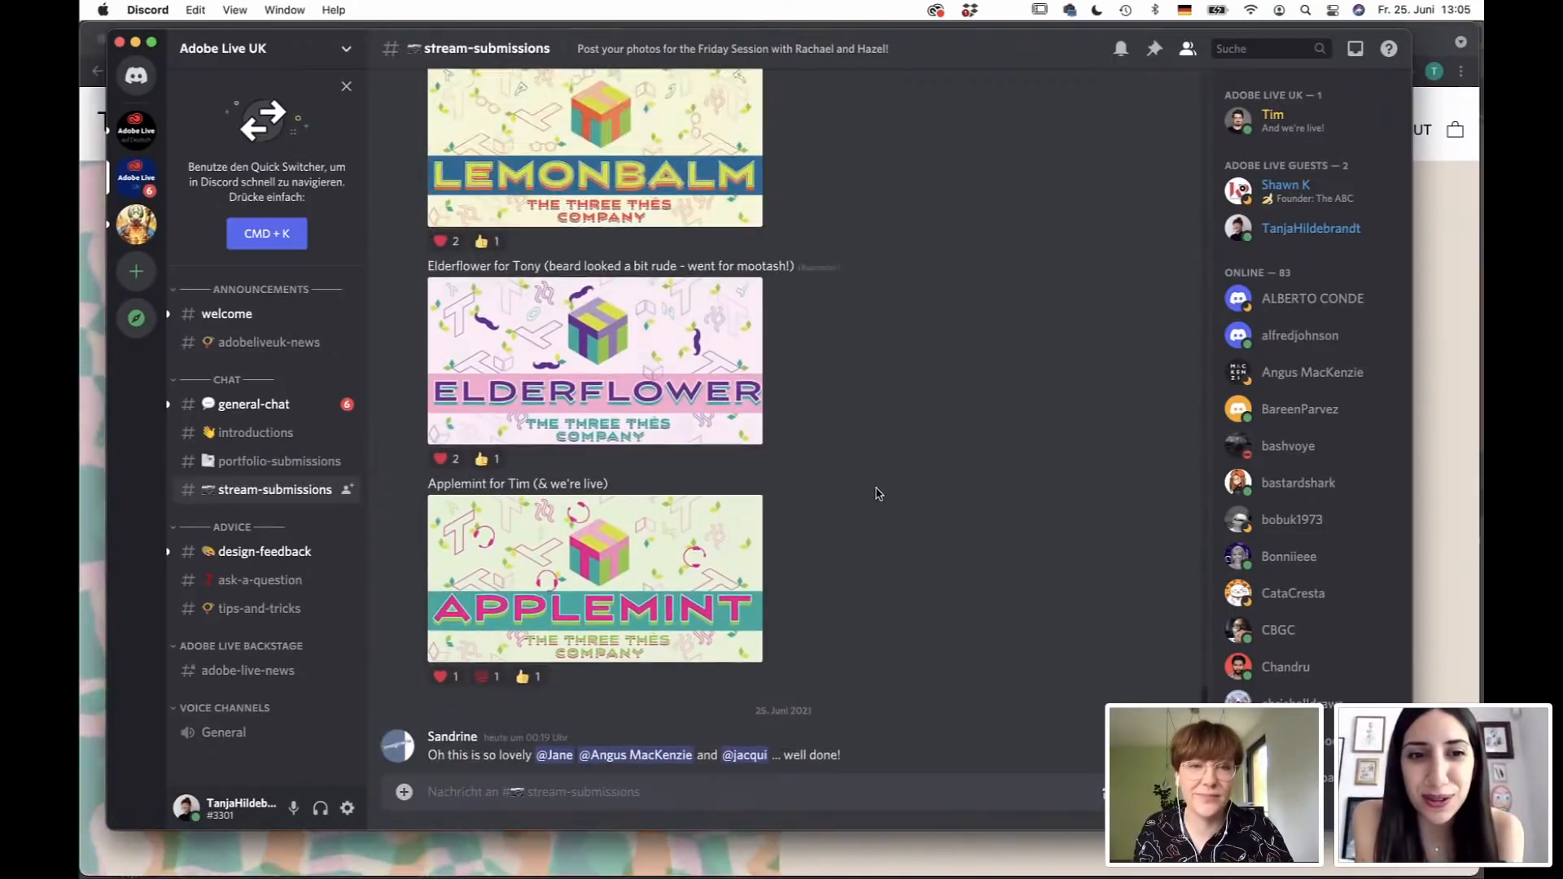
{"action": "scroll", "coordinate": [874, 496], "scroll_direction": "up", "scroll_amount": 8}
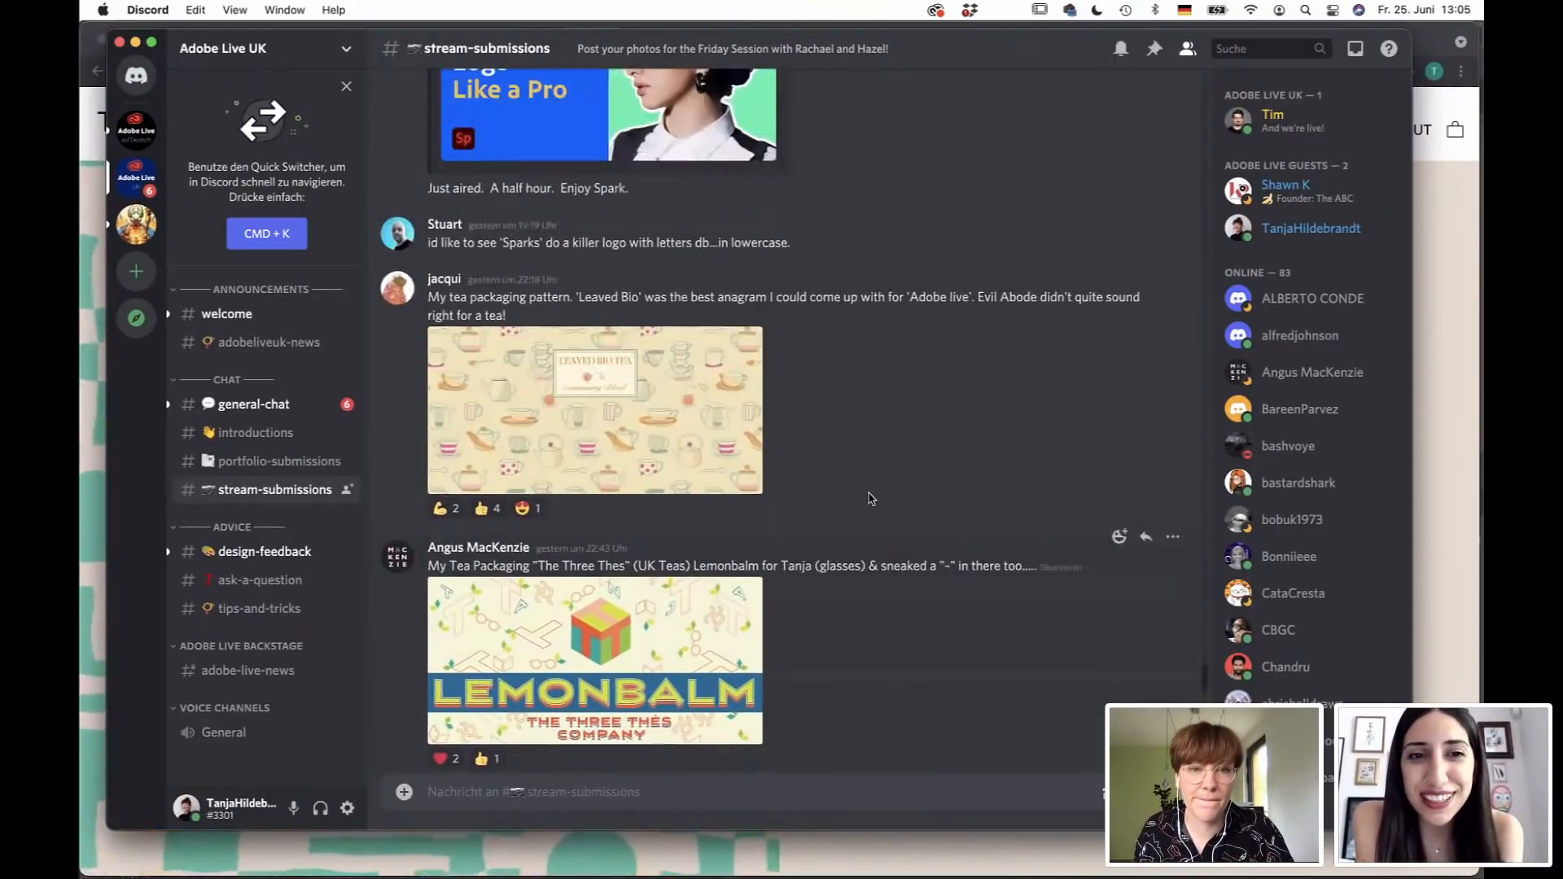
{"action": "scroll", "coordinate": [871, 499], "scroll_direction": "up", "scroll_amount": 8}
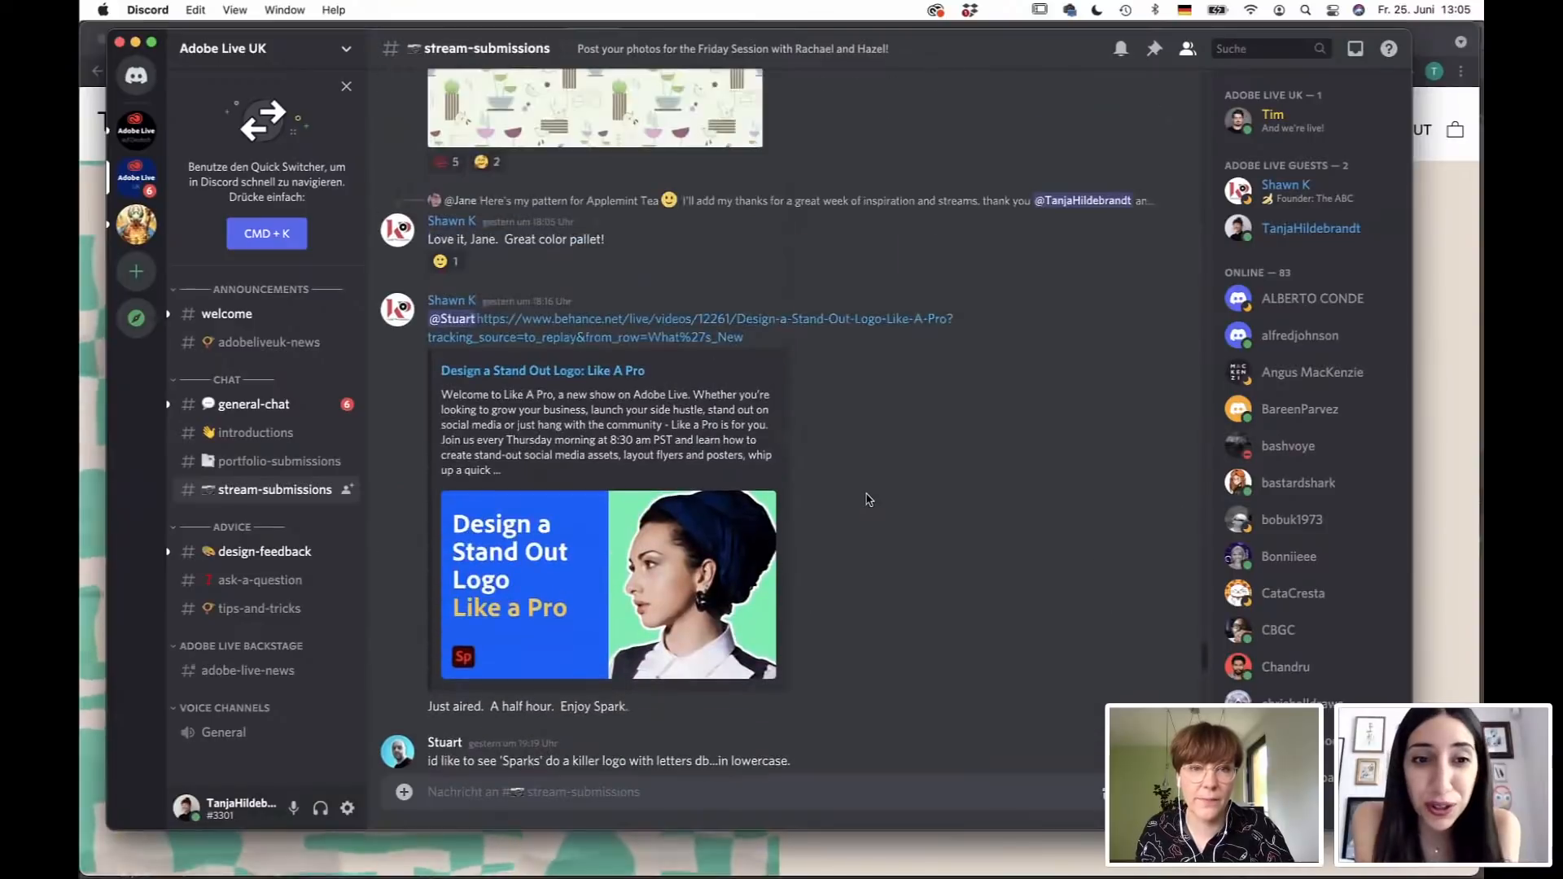
{"action": "scroll", "coordinate": [869, 500], "scroll_direction": "up", "scroll_amount": 7}
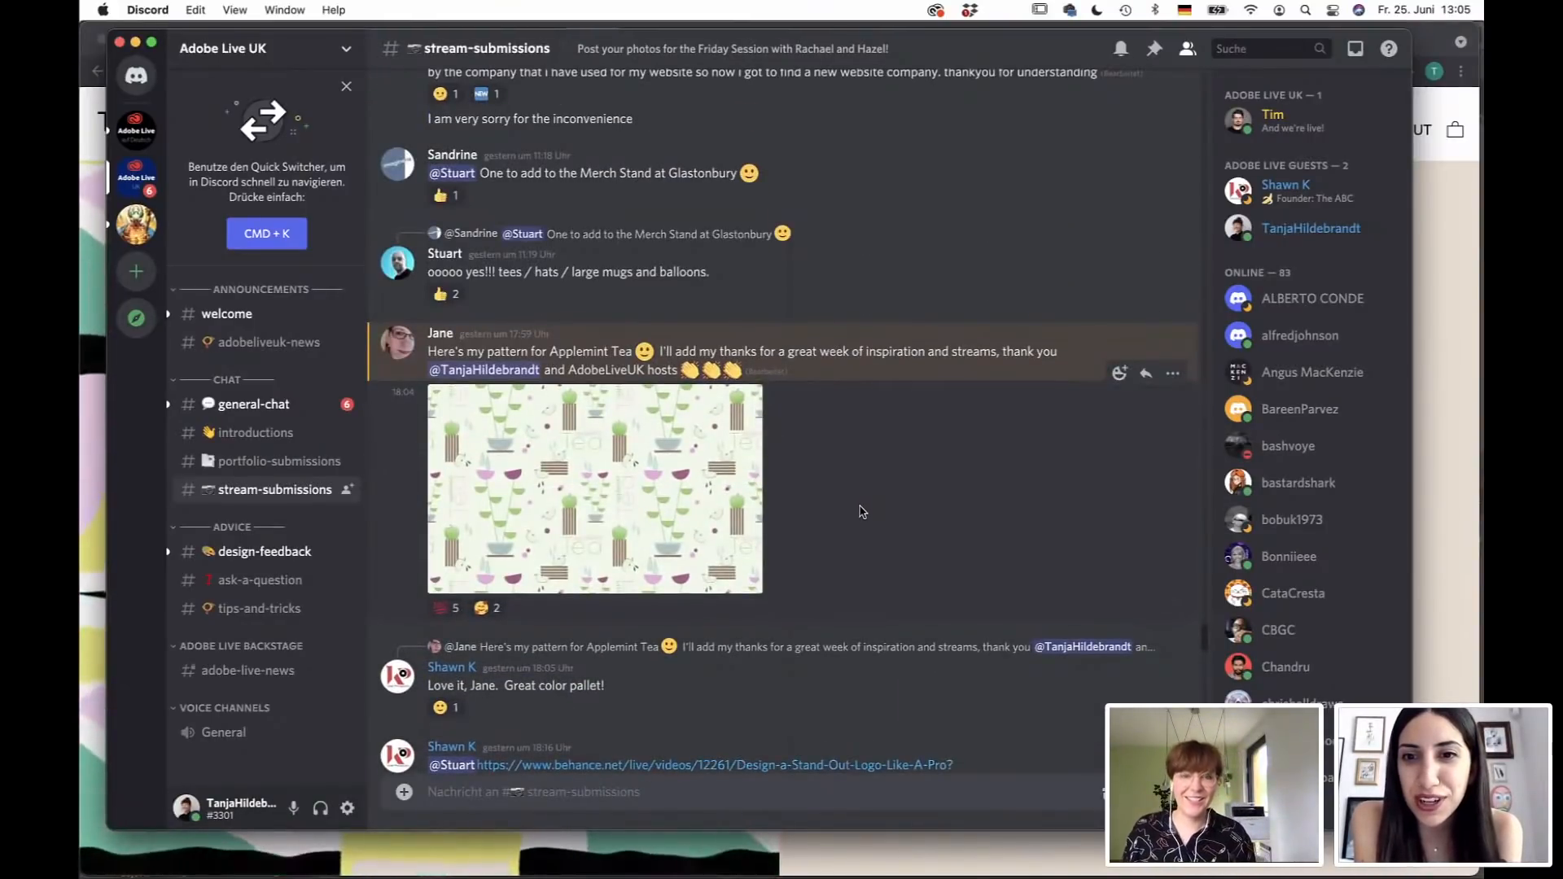
{"action": "scroll", "coordinate": [863, 511], "scroll_direction": "up", "scroll_amount": 3}
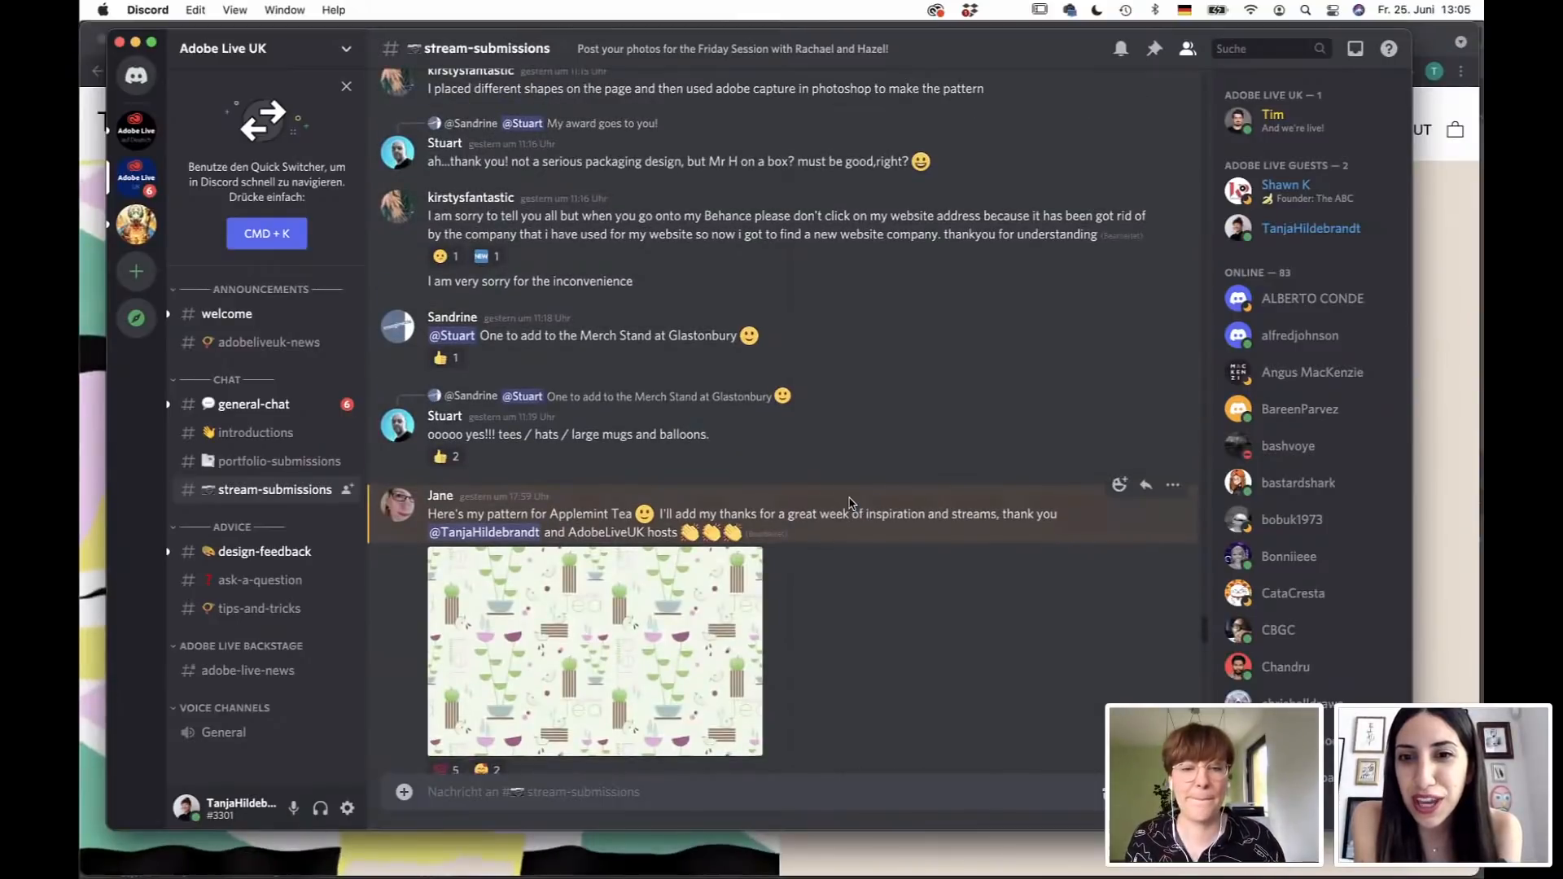
{"action": "scroll", "coordinate": [849, 502], "scroll_direction": "up", "scroll_amount": 8}
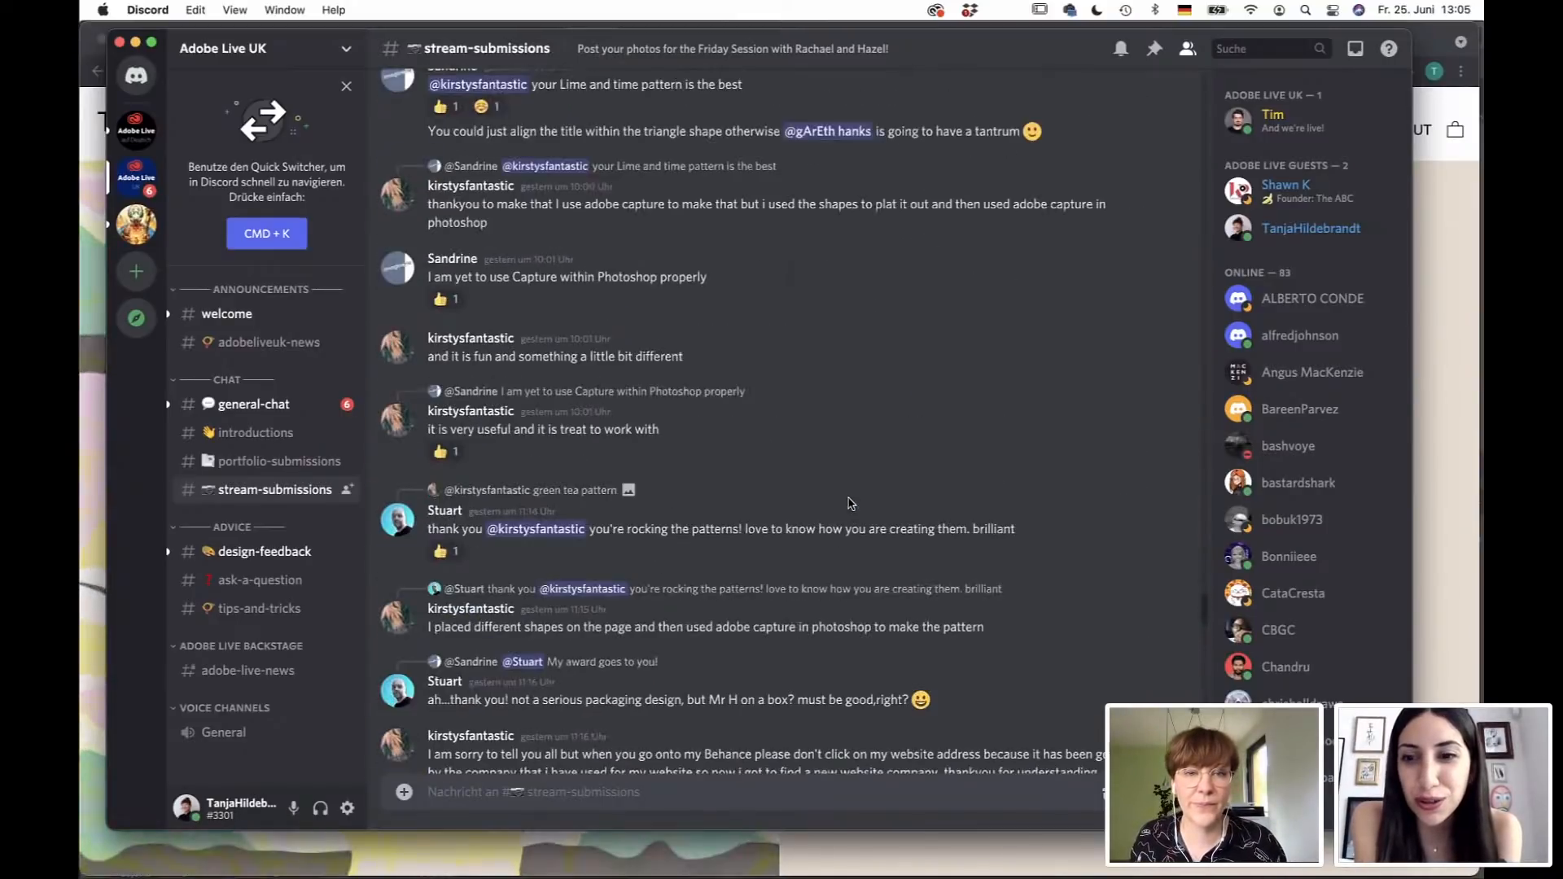
{"action": "scroll", "coordinate": [849, 505], "scroll_direction": "up", "scroll_amount": 7}
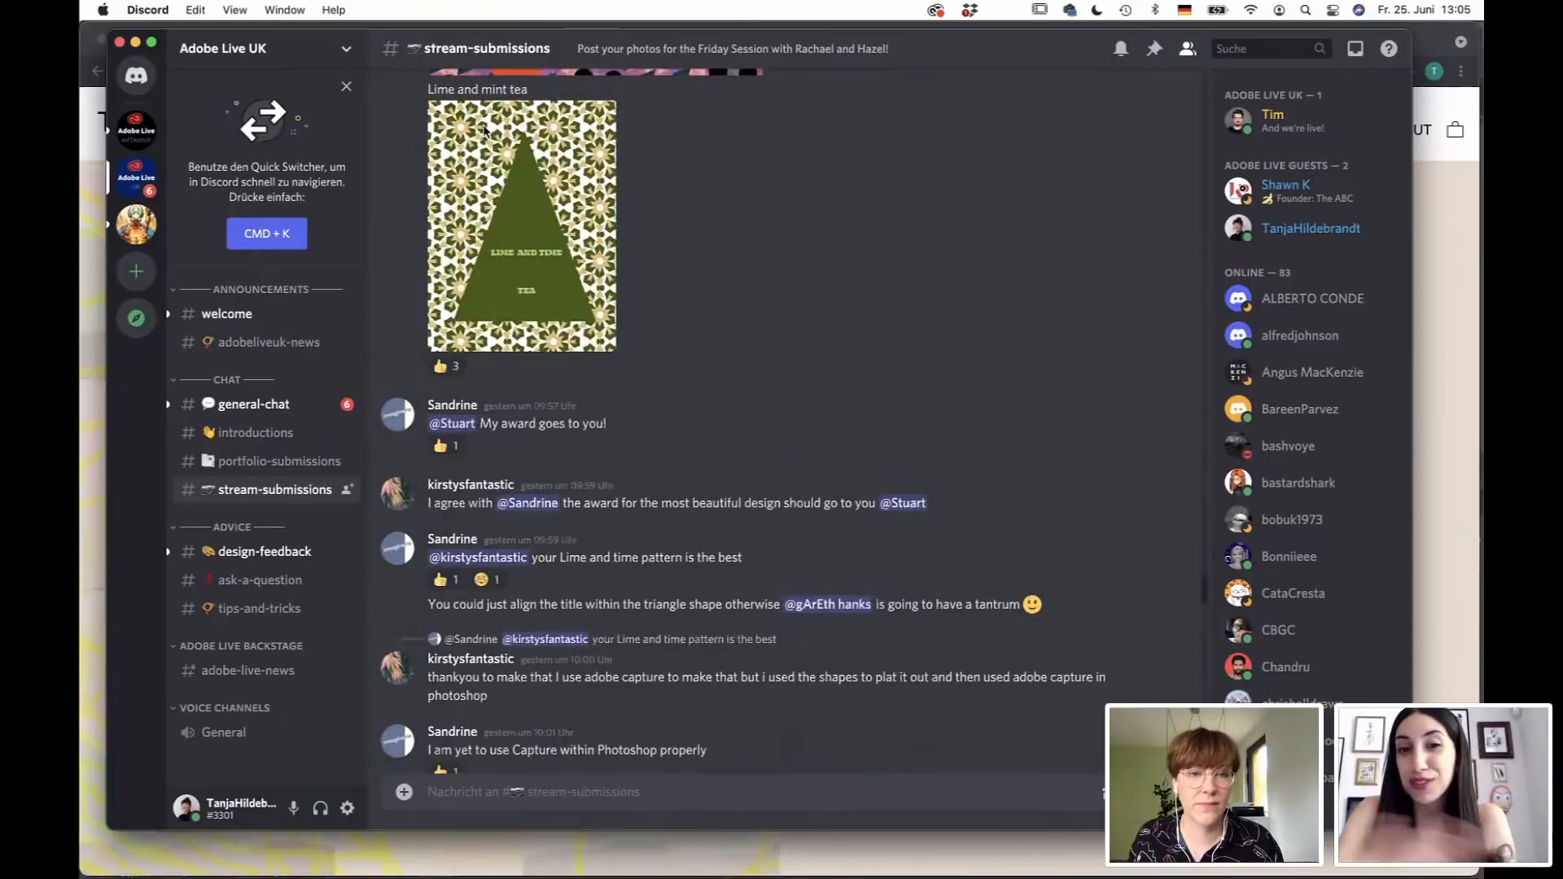
{"action": "left_click", "coordinate": [546, 241]}
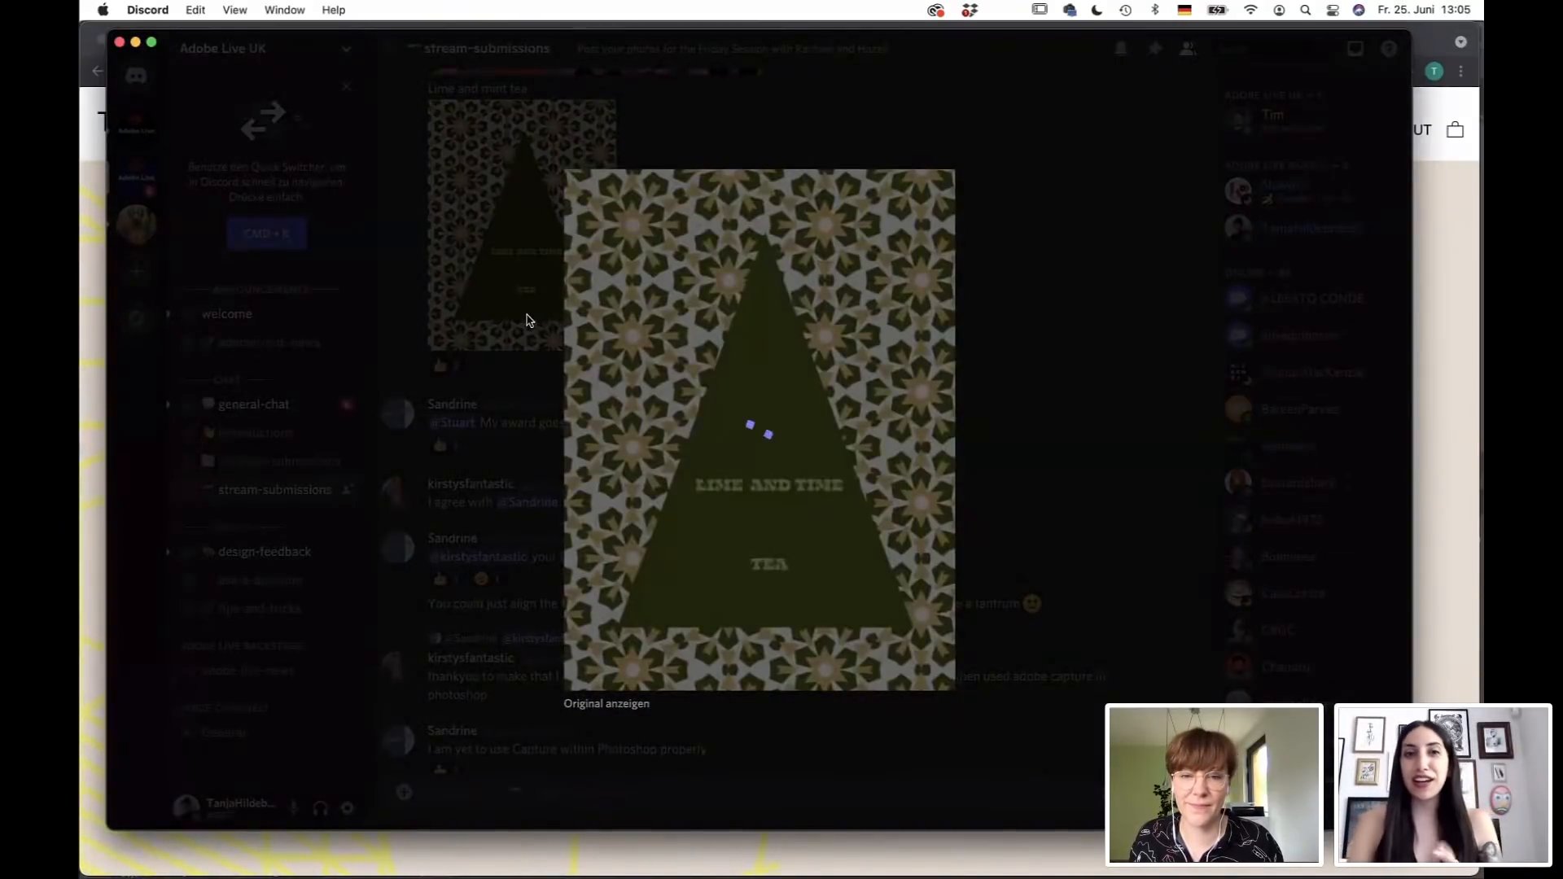
{"action": "left_click", "coordinate": [484, 291]}
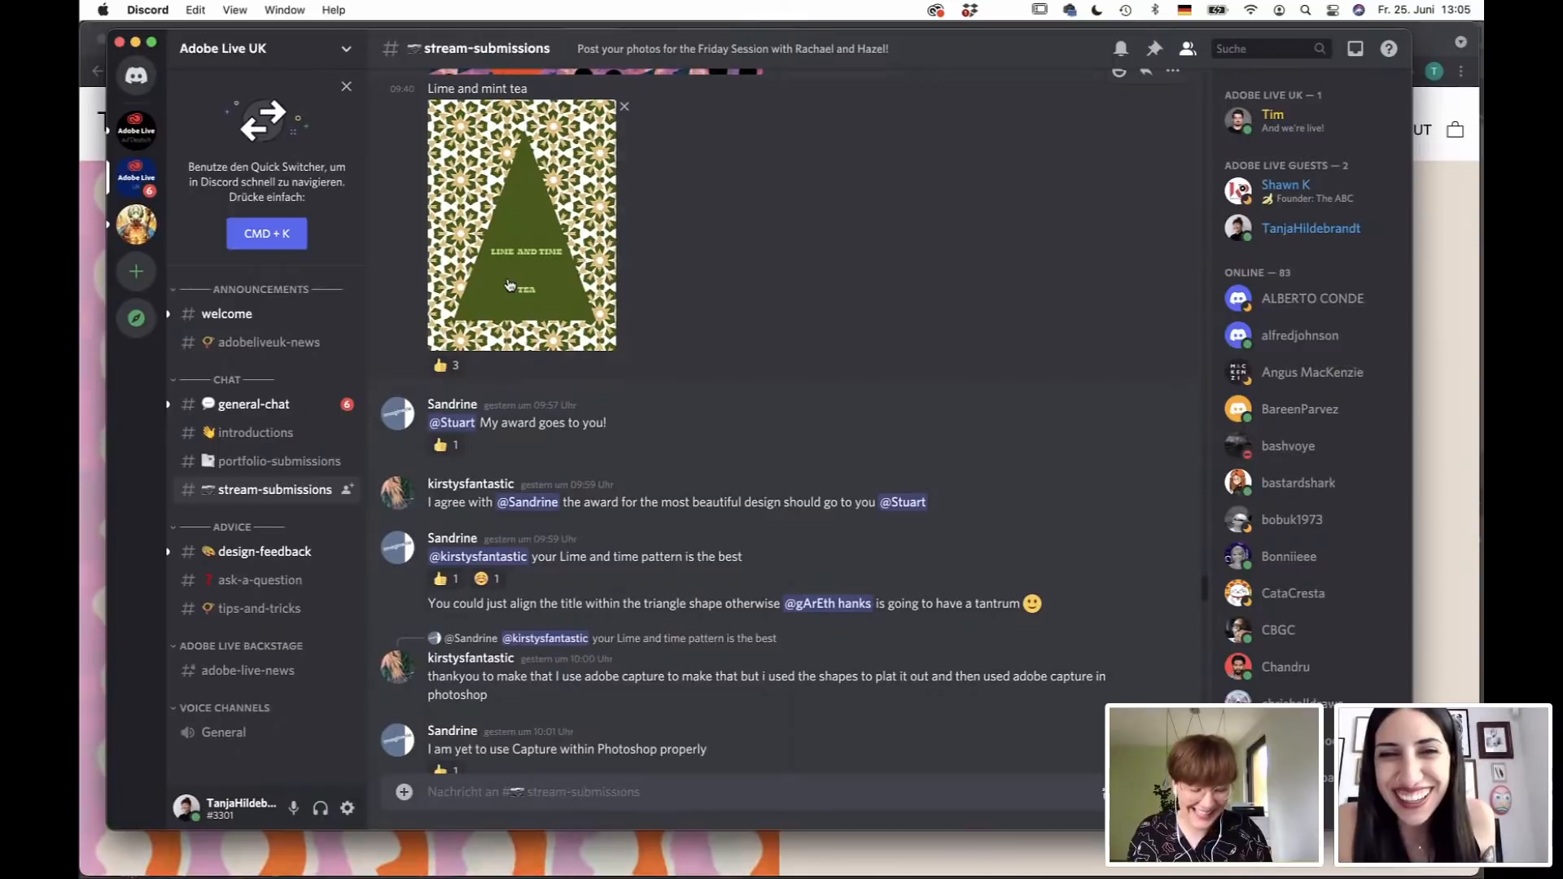
Switch to Illustrator and examine the blank box and paper bag mockup in the Packaging_01.ai document.
{"action": "key", "text": "super+Tab"}
{"action": "key", "text": "super+Tab"}
{"action": "key", "text": "super+Tab"}
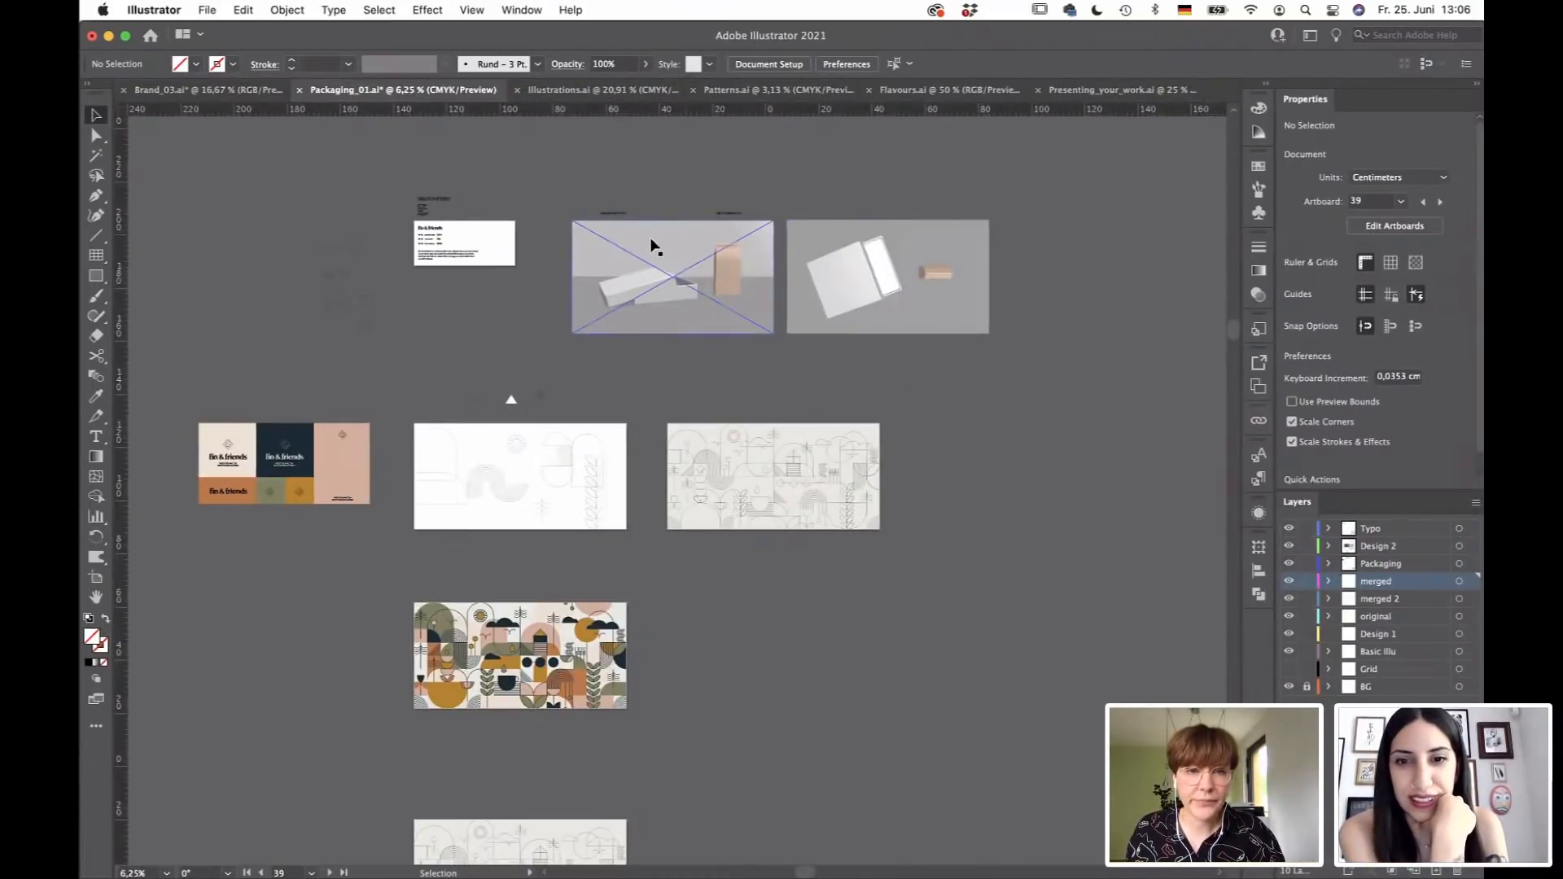
{"action": "scroll", "coordinate": [652, 241], "scroll_direction": "up", "scroll_amount": 4, "text": "alt"}
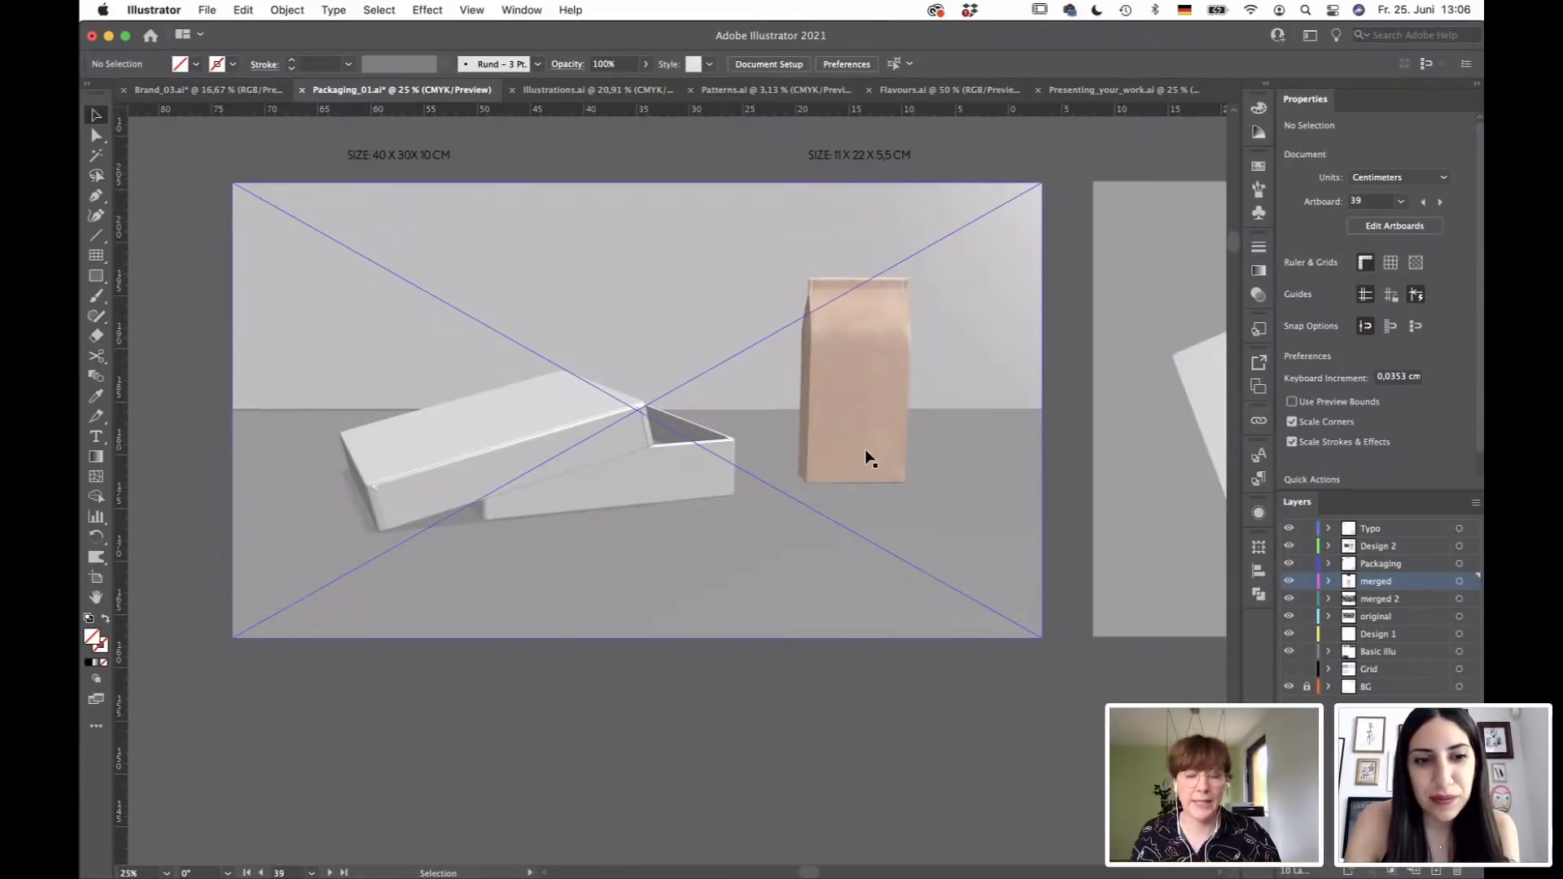
{"action": "scroll", "coordinate": [868, 458], "scroll_direction": "down", "scroll_amount": 3, "text": "alt"}
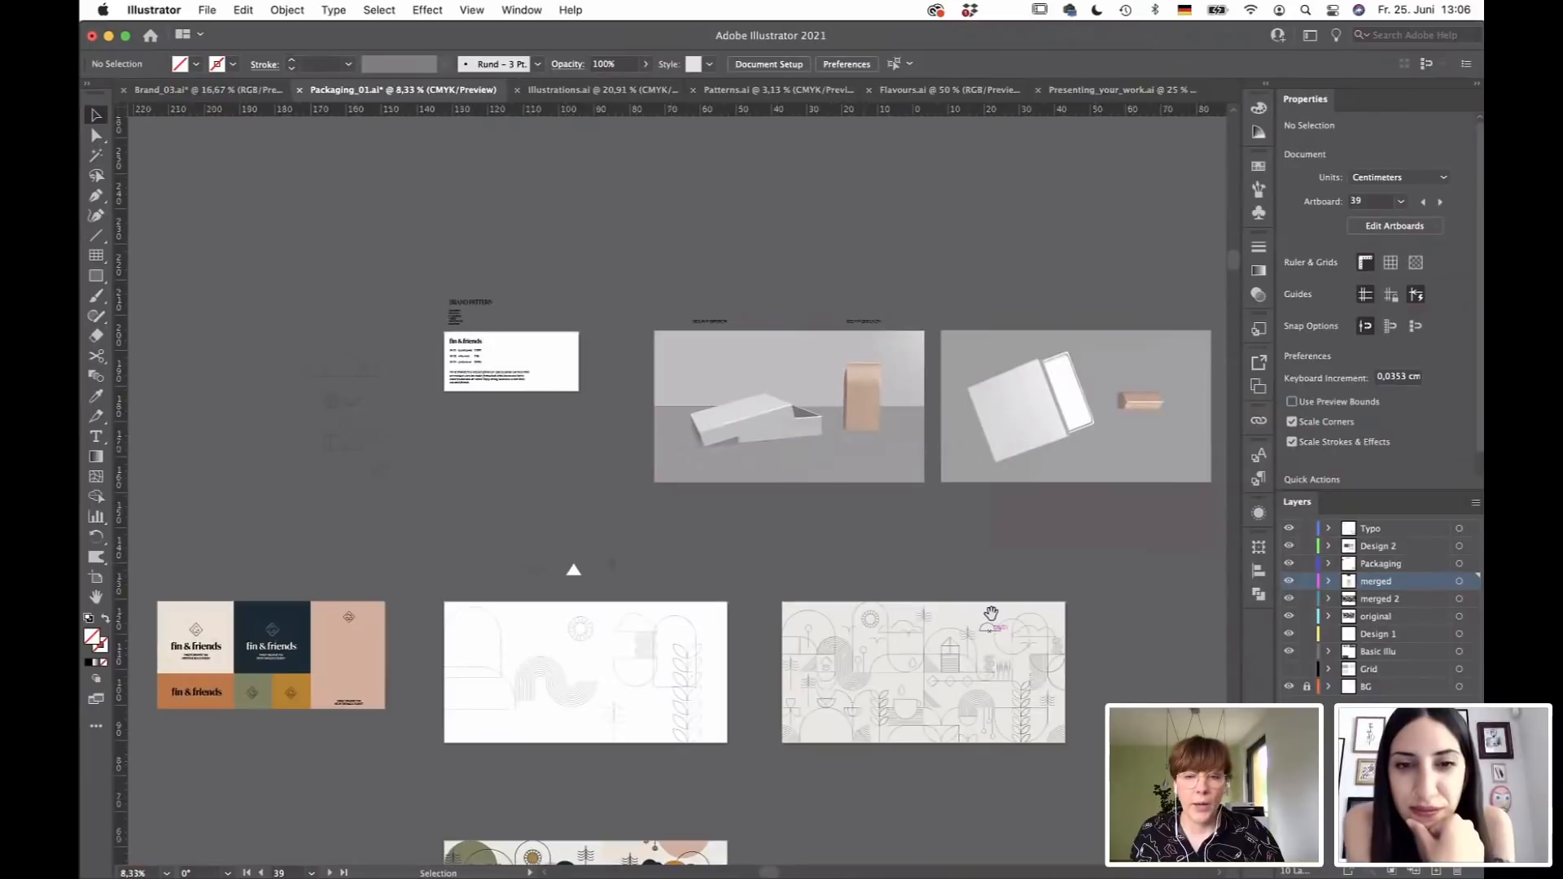
Examine the pattern artboards, from the multicoloured illustration to the line versions on light, navy, olive and orange backgrounds.
{"action": "scroll", "coordinate": [971, 391], "scroll_direction": "down", "scroll_amount": 10}
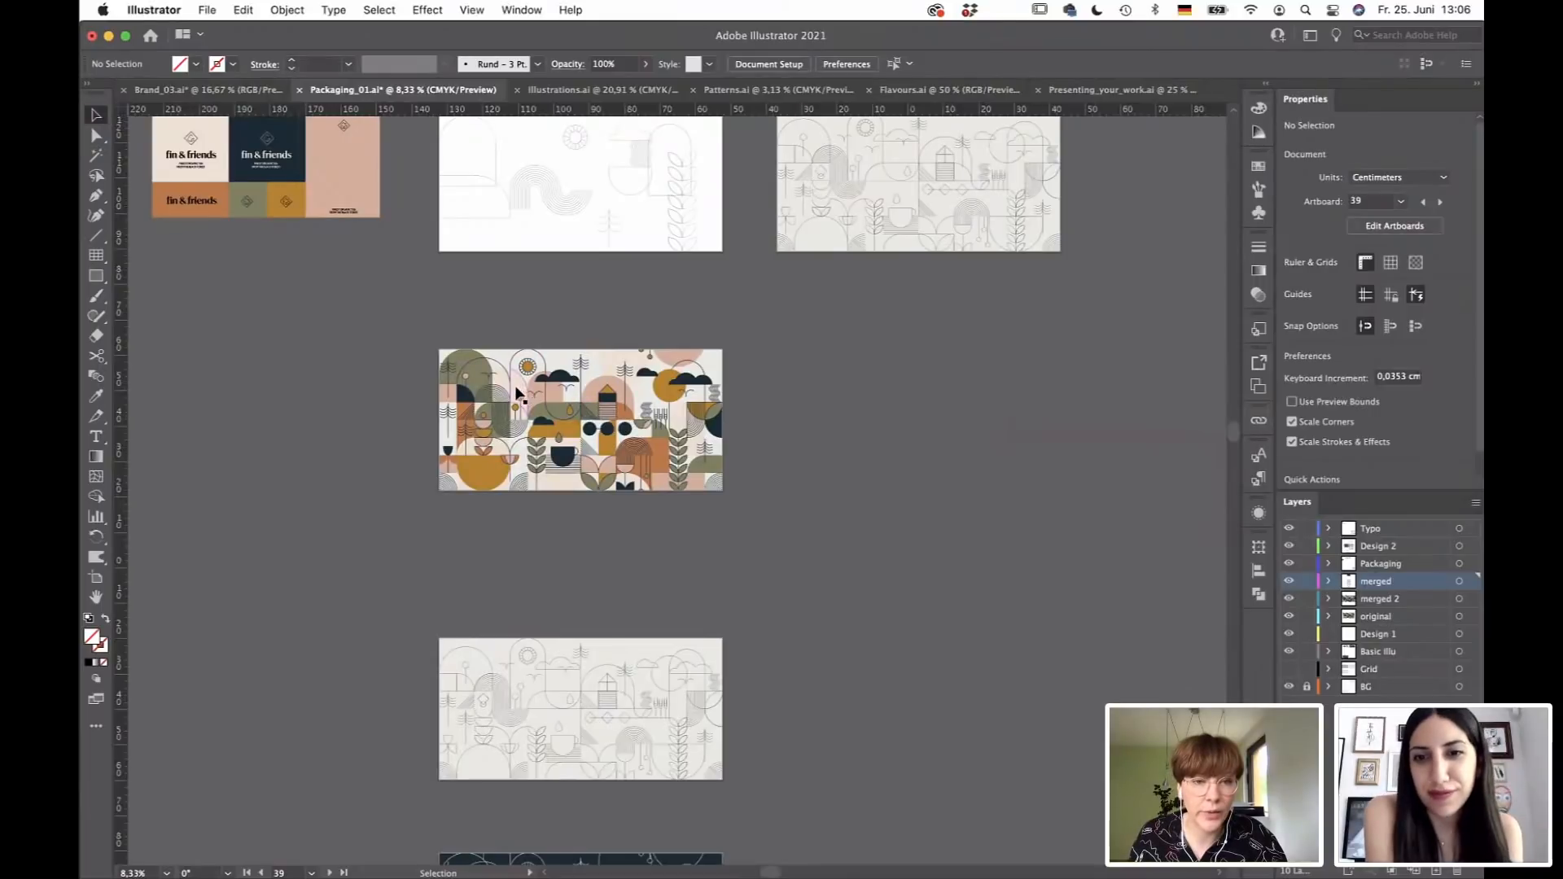
{"action": "scroll", "coordinate": [516, 393], "scroll_direction": "up", "scroll_amount": 1, "text": "alt"}
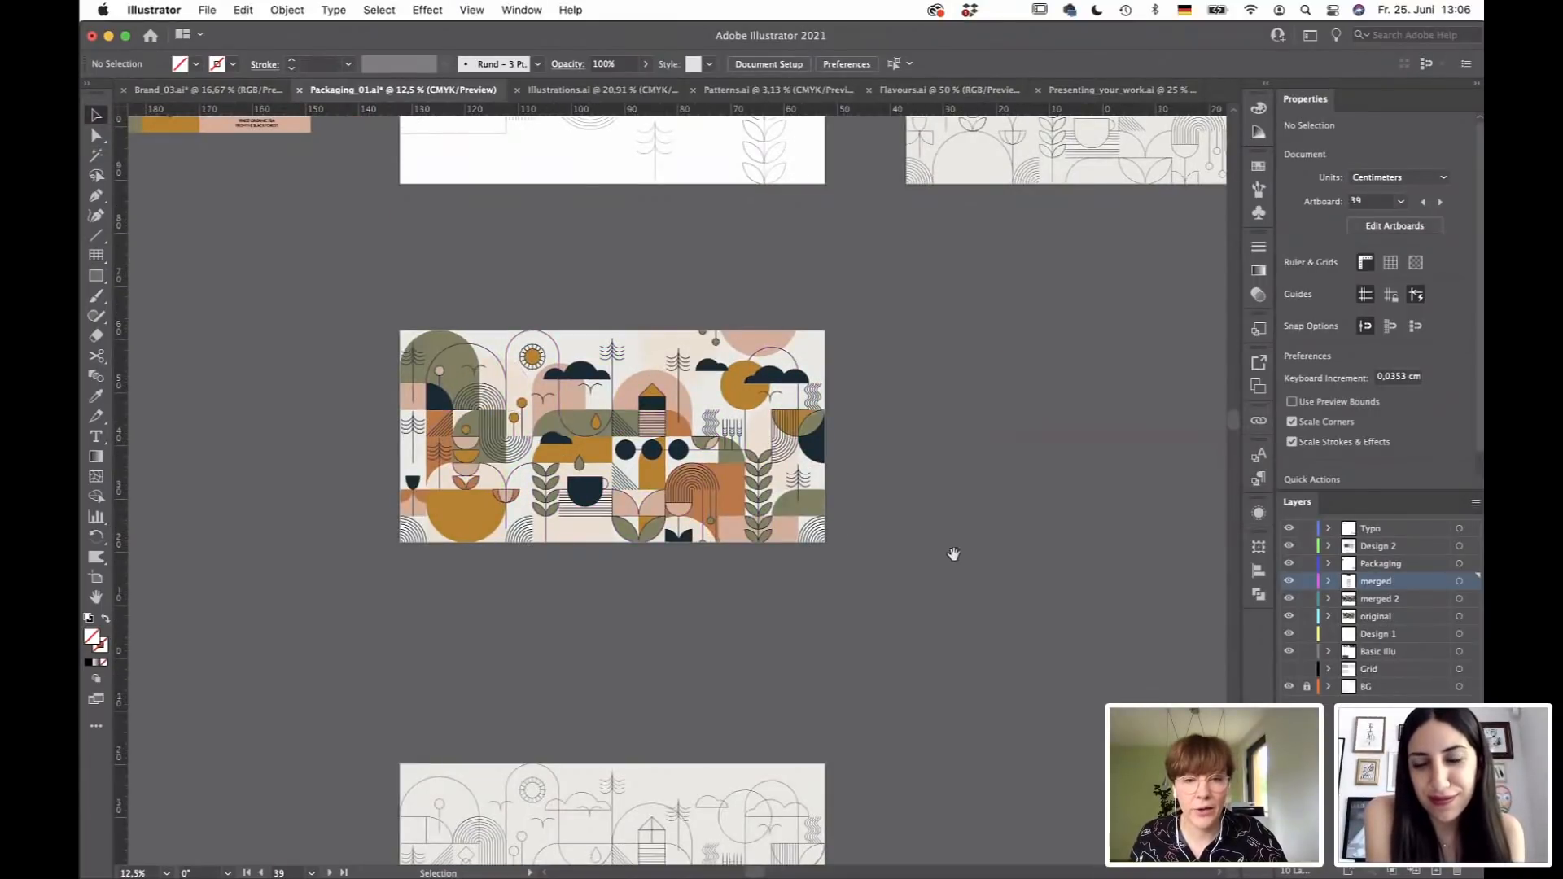
{"action": "scroll", "coordinate": [952, 342], "scroll_direction": "down", "scroll_amount": 6}
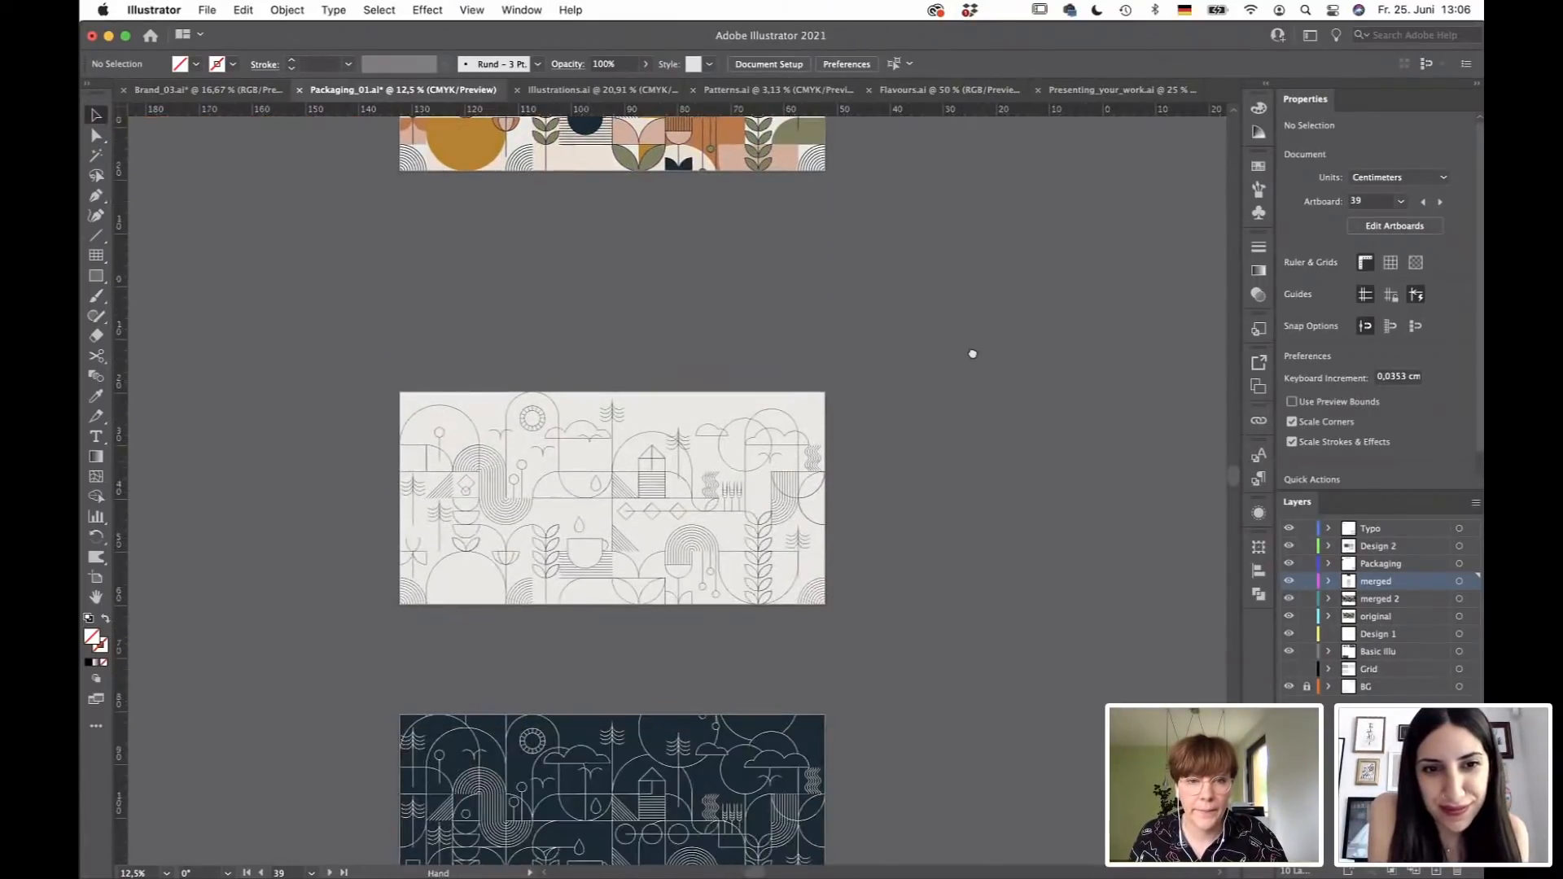
{"action": "scroll", "coordinate": [972, 354], "scroll_direction": "down", "scroll_amount": 8}
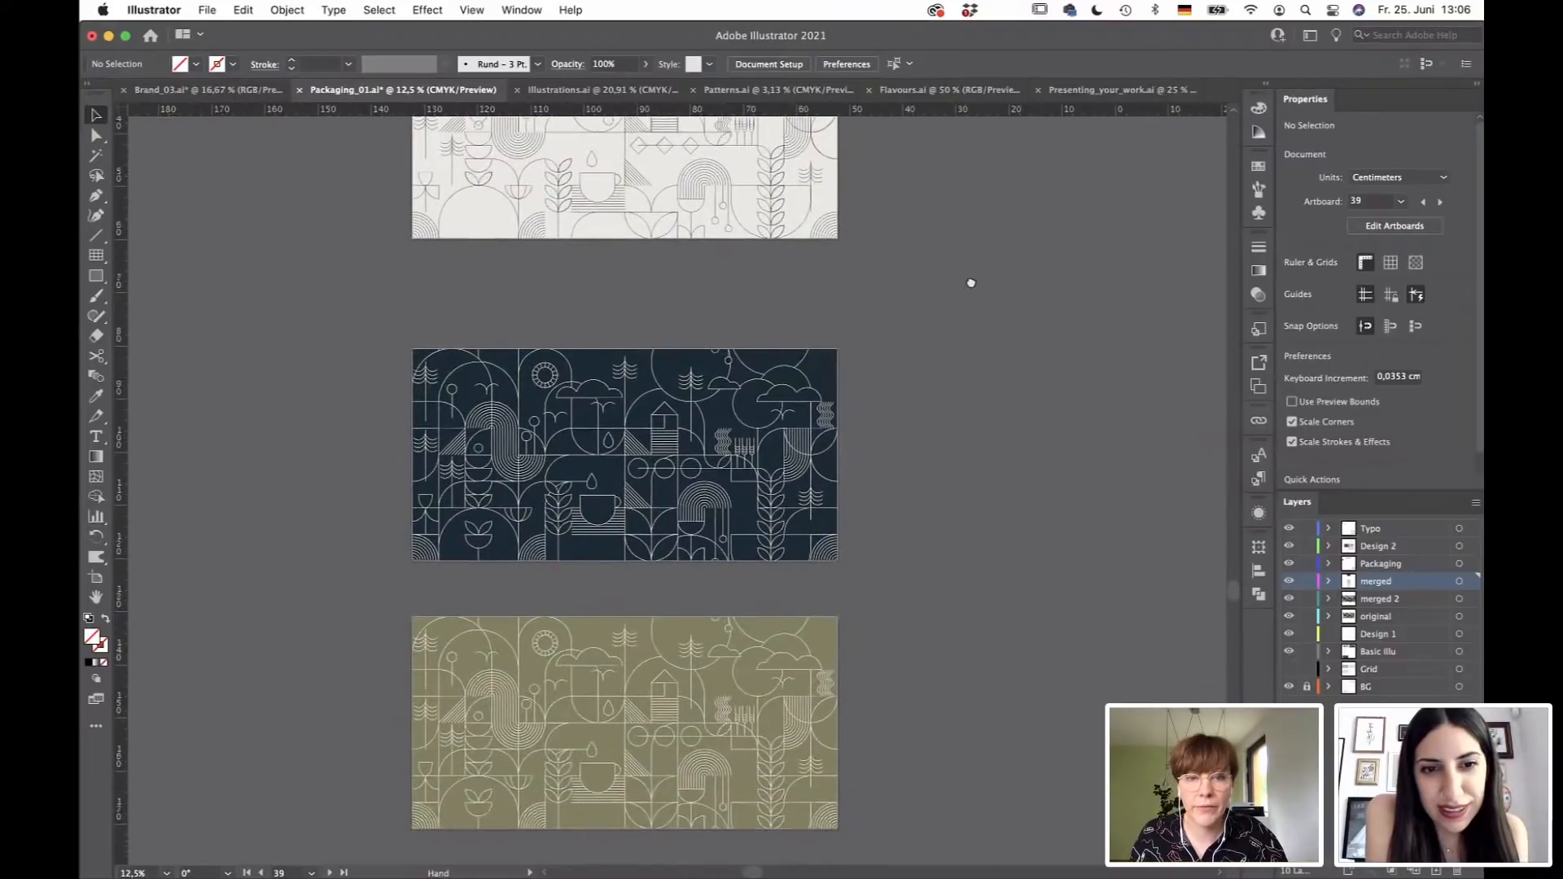
{"action": "scroll", "coordinate": [971, 282], "scroll_direction": "down", "scroll_amount": 2}
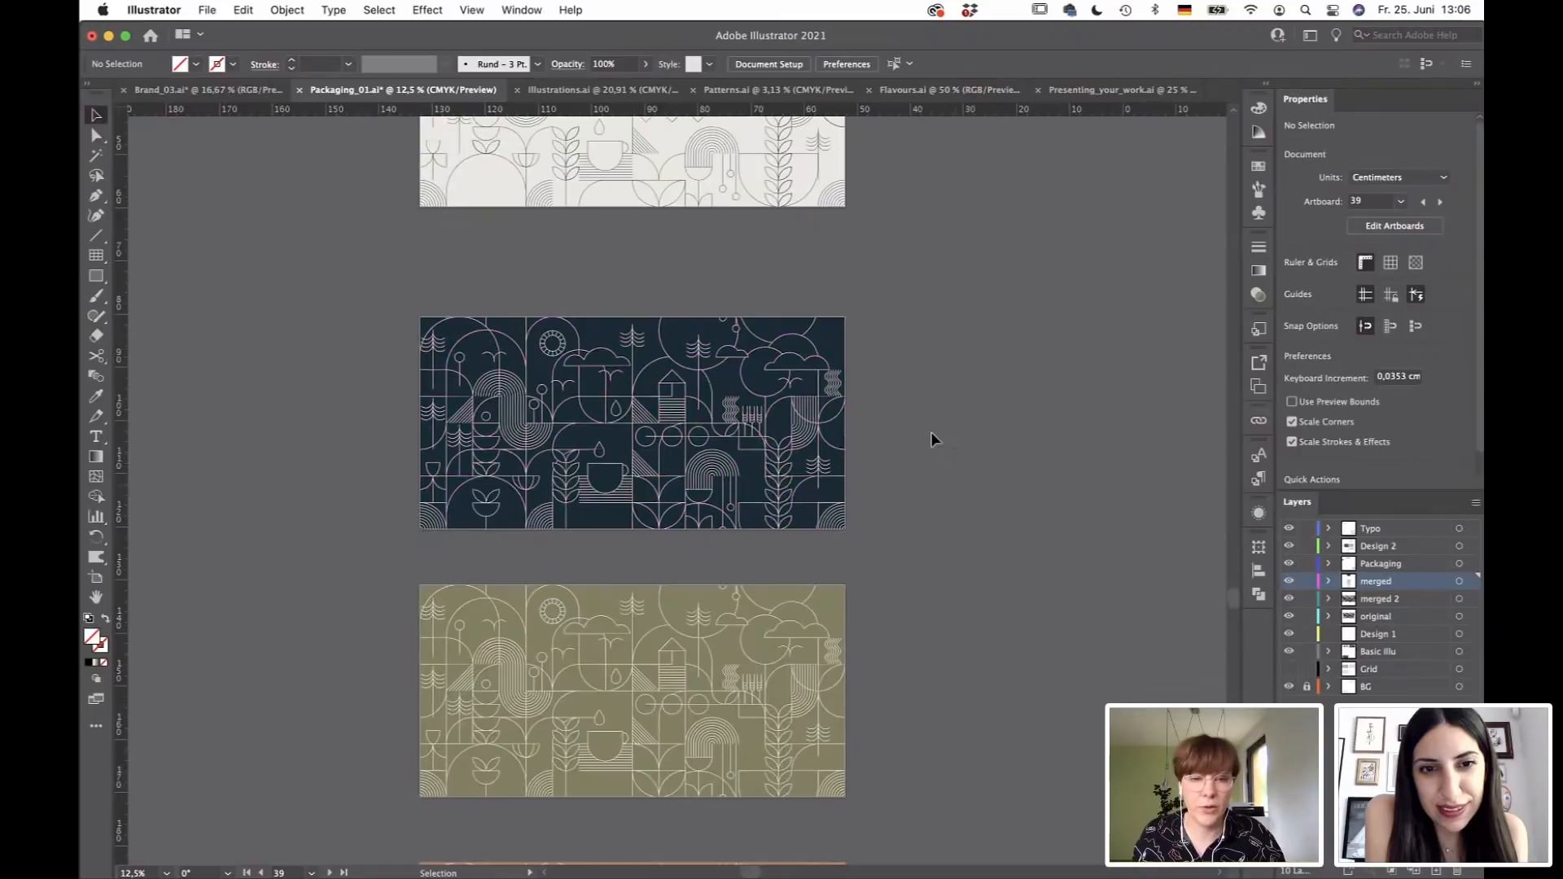
{"action": "scroll", "coordinate": [916, 421], "scroll_direction": "down", "scroll_amount": 1, "text": "alt"}
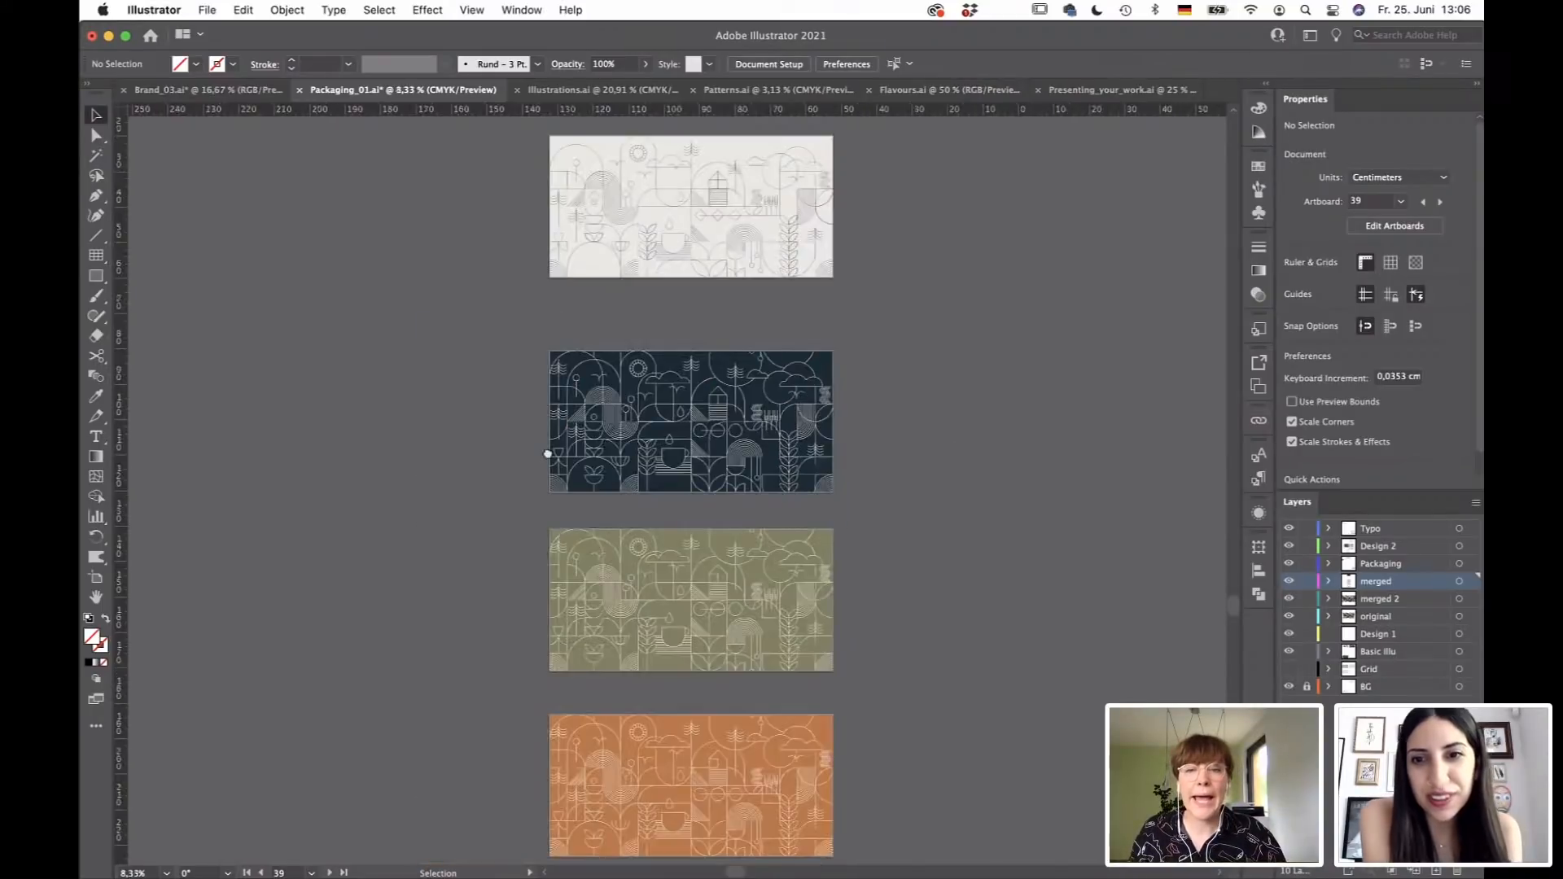
Examine the multicoloured and navy fin & friends designs for the 30 x 40 x 15 cm box up close.
{"action": "scroll", "coordinate": [794, 431], "scroll_direction": "right", "scroll_amount": 5}
{"action": "scroll", "coordinate": [470, 373], "scroll_direction": "right", "scroll_amount": 6}
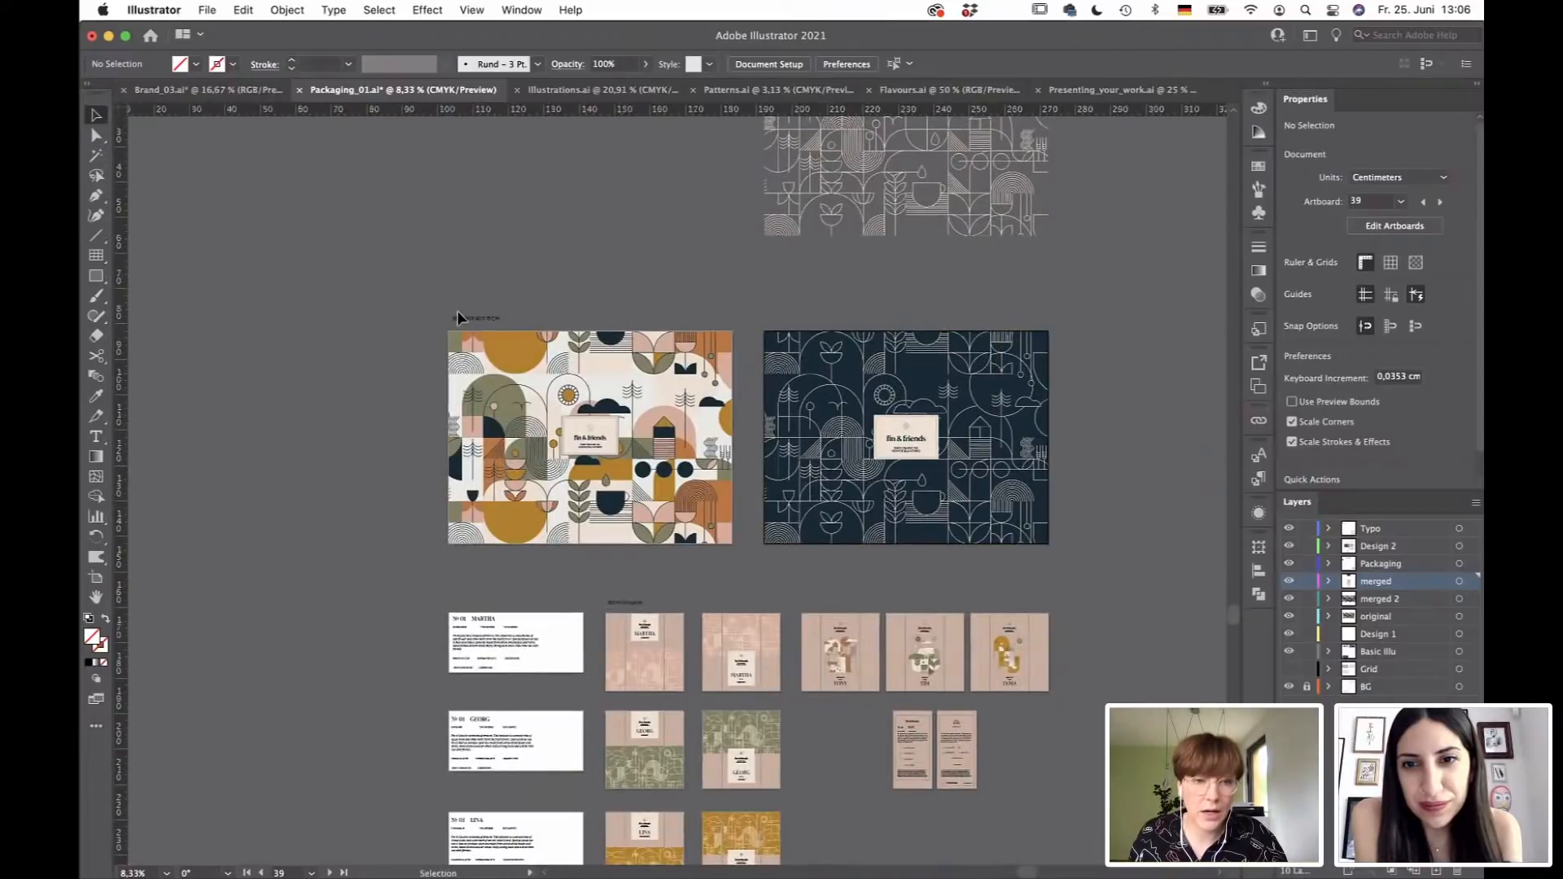
{"action": "scroll", "coordinate": [459, 311], "scroll_direction": "up", "scroll_amount": 1, "text": "alt"}
{"action": "scroll", "coordinate": [485, 336], "scroll_direction": "up", "scroll_amount": 1, "text": "alt"}
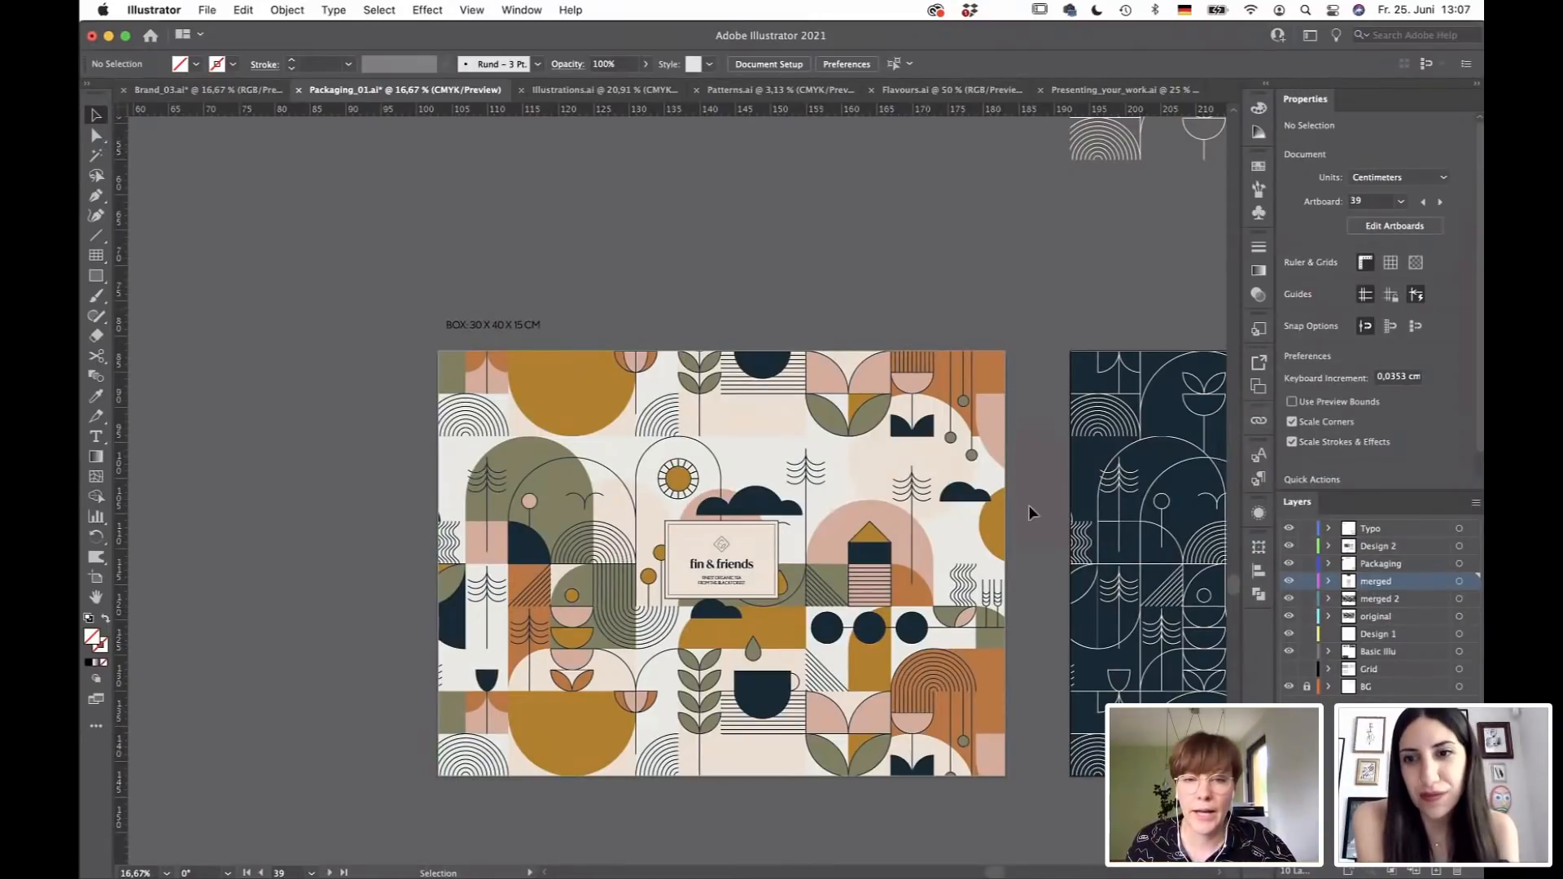
{"action": "left_click_drag", "start_coordinate": [1025, 549], "coordinate": [690, 461]}
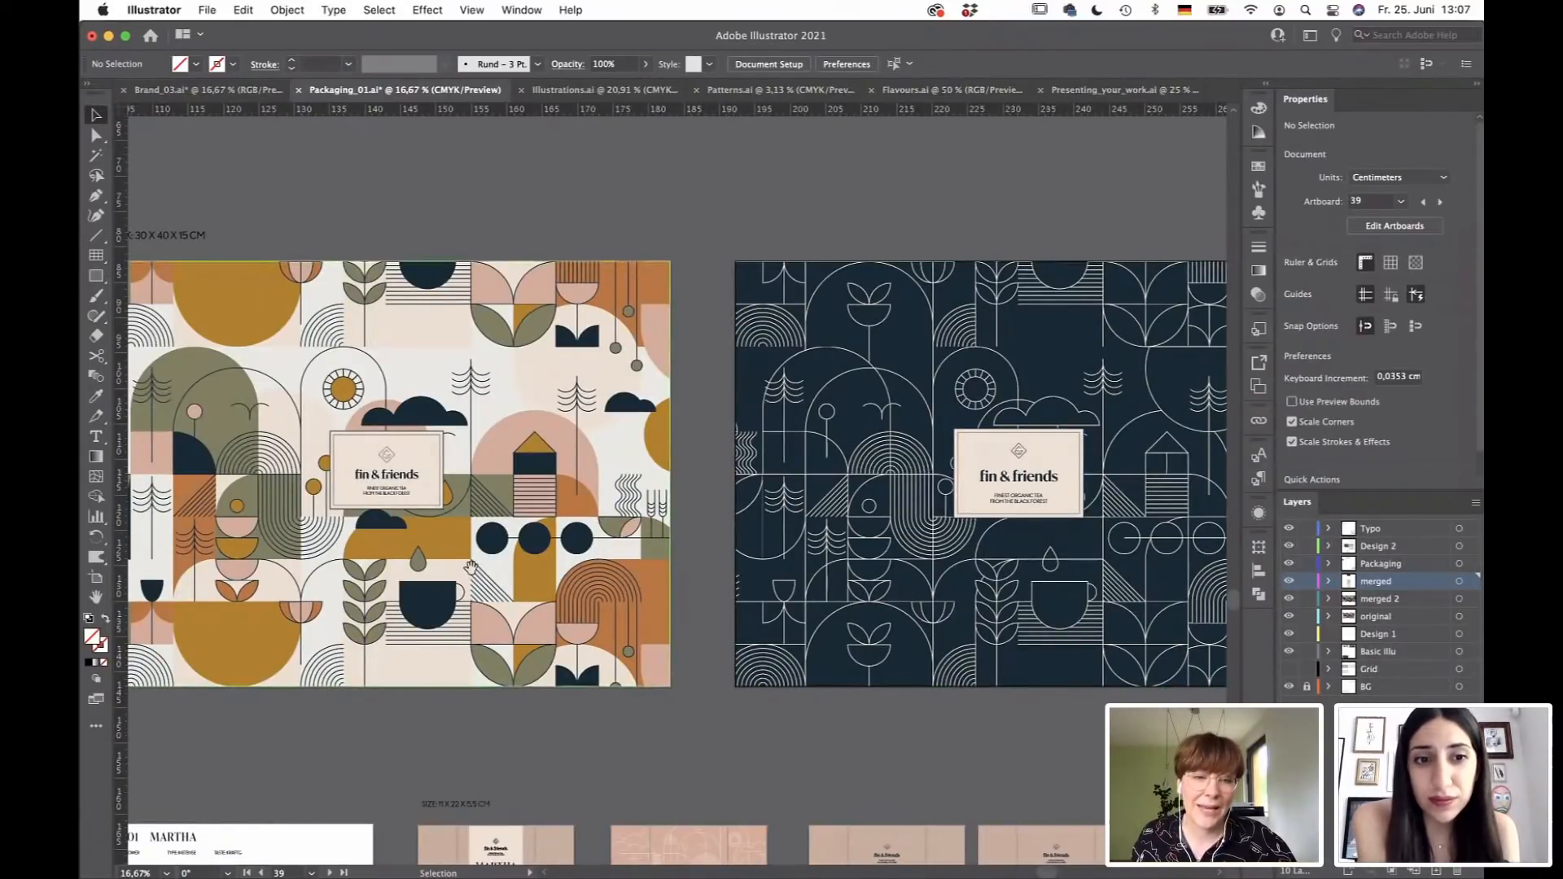
{"action": "left_click_drag", "start_coordinate": [471, 568], "coordinate": [488, 567]}
{"action": "left_click_drag", "start_coordinate": [667, 564], "coordinate": [740, 569]}
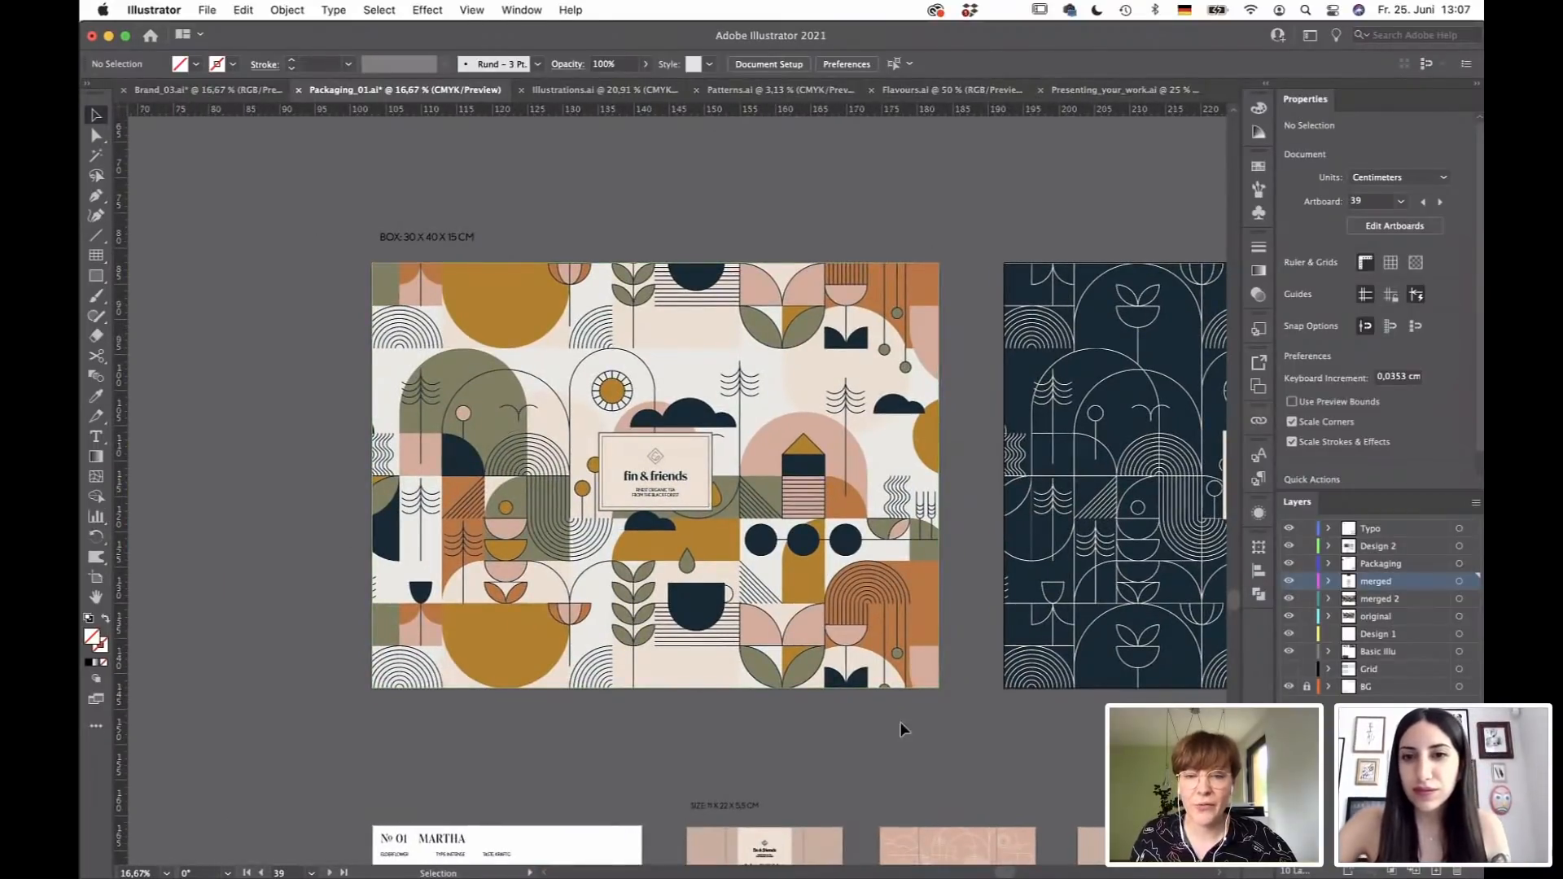
{"action": "left_click_drag", "start_coordinate": [1108, 725], "coordinate": [594, 731]}
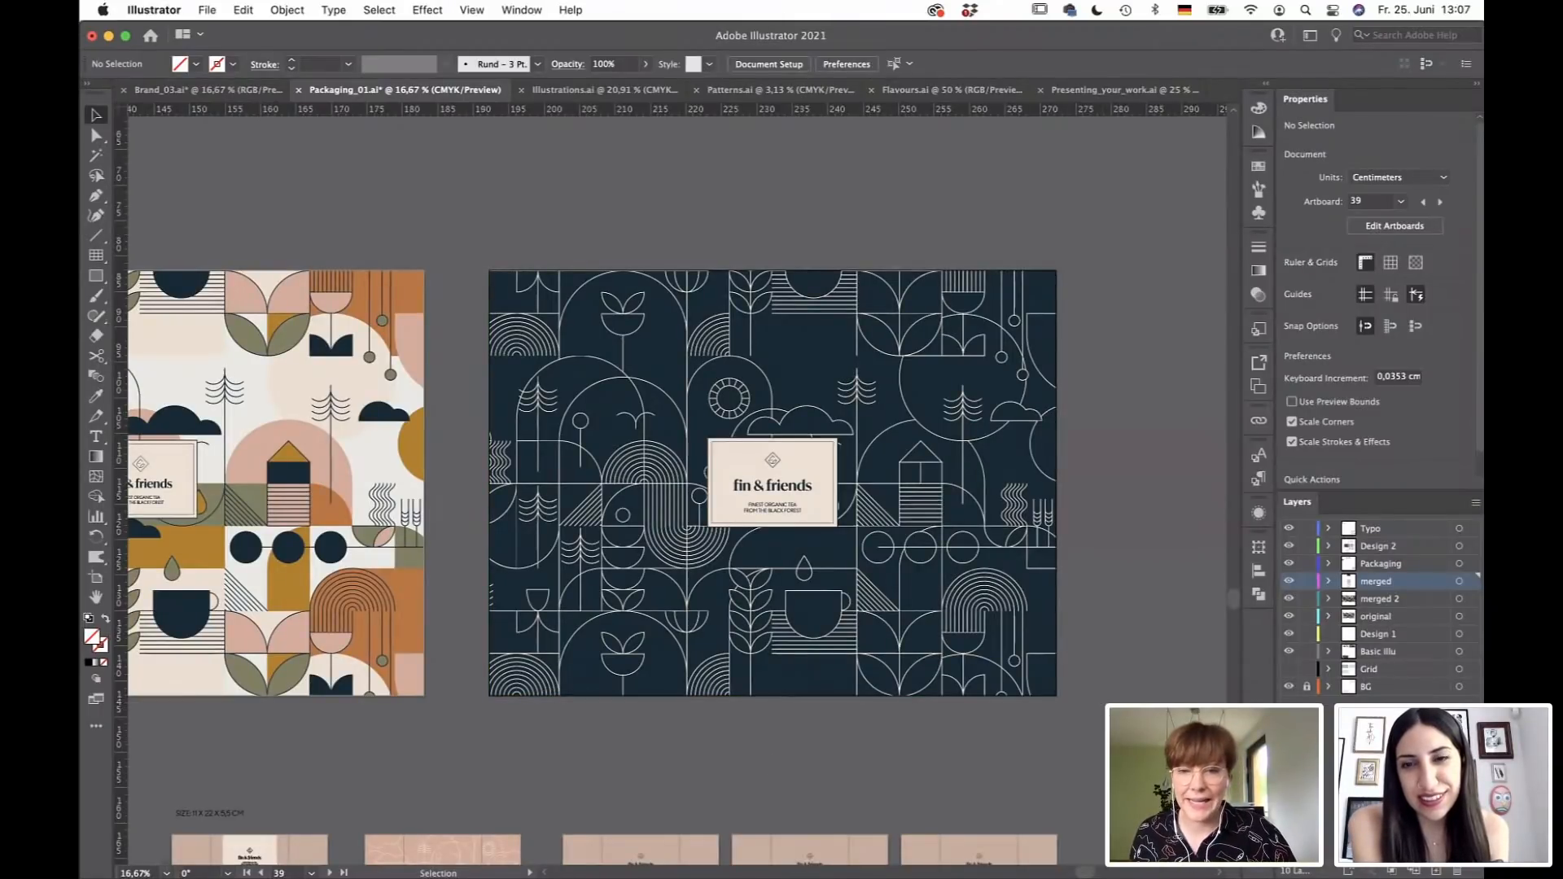
Examine the fin & friends paper bag designs for Tony, Tim and Tanja up close.
{"action": "key", "text": "space"}
{"action": "left_click_drag", "start_coordinate": [1039, 421], "coordinate": [986, 186]}
{"action": "left_click_drag", "start_coordinate": [956, 747], "coordinate": [917, 557]}
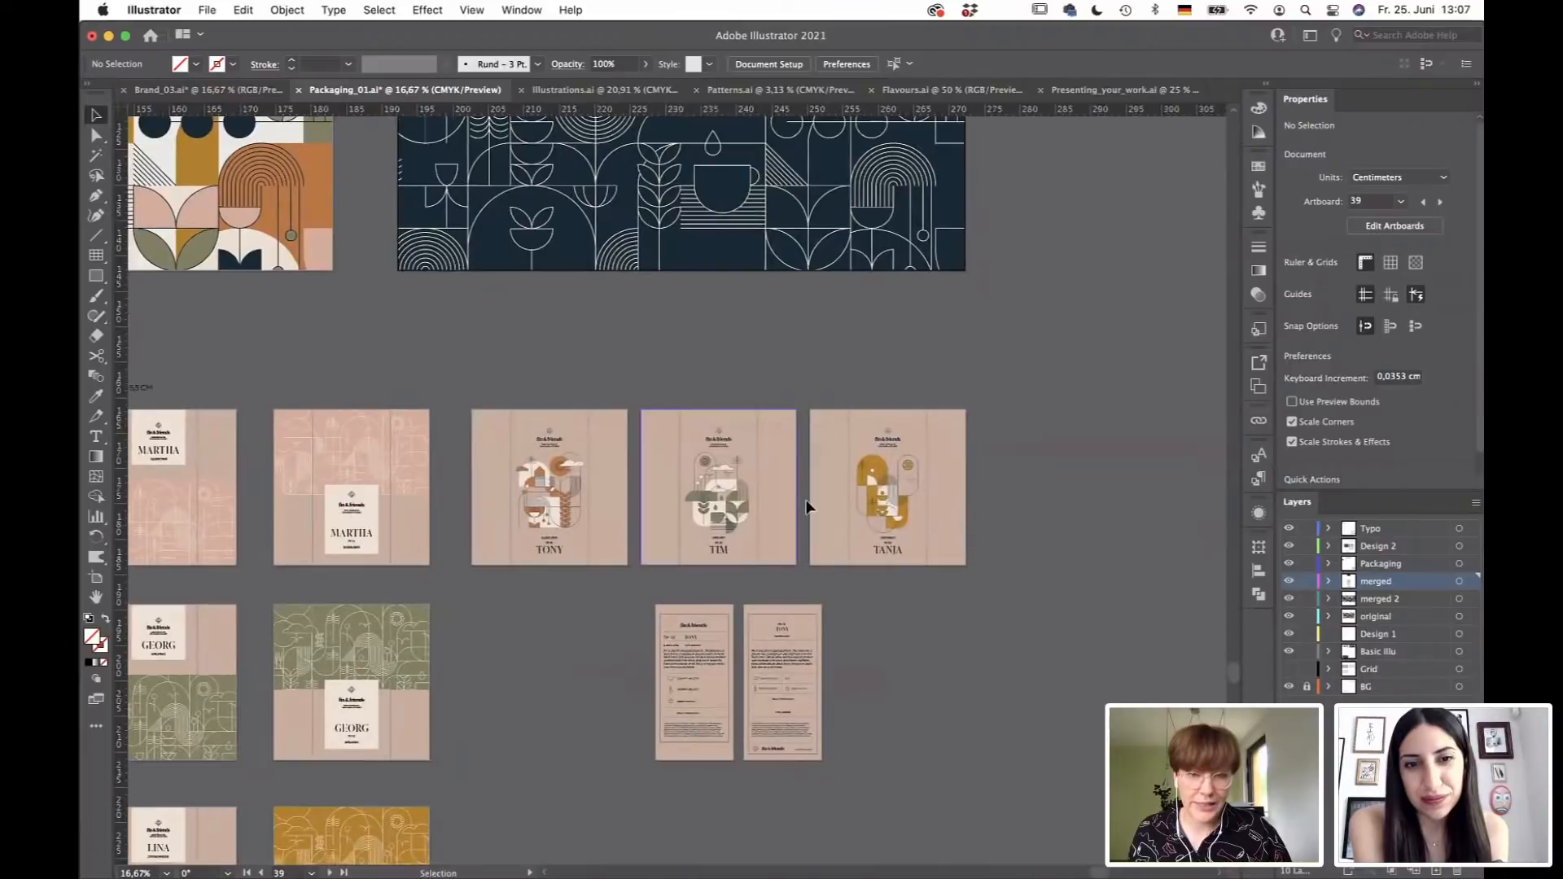
{"action": "scroll", "coordinate": [806, 506], "scroll_direction": "up", "scroll_amount": 2, "text": "alt"}
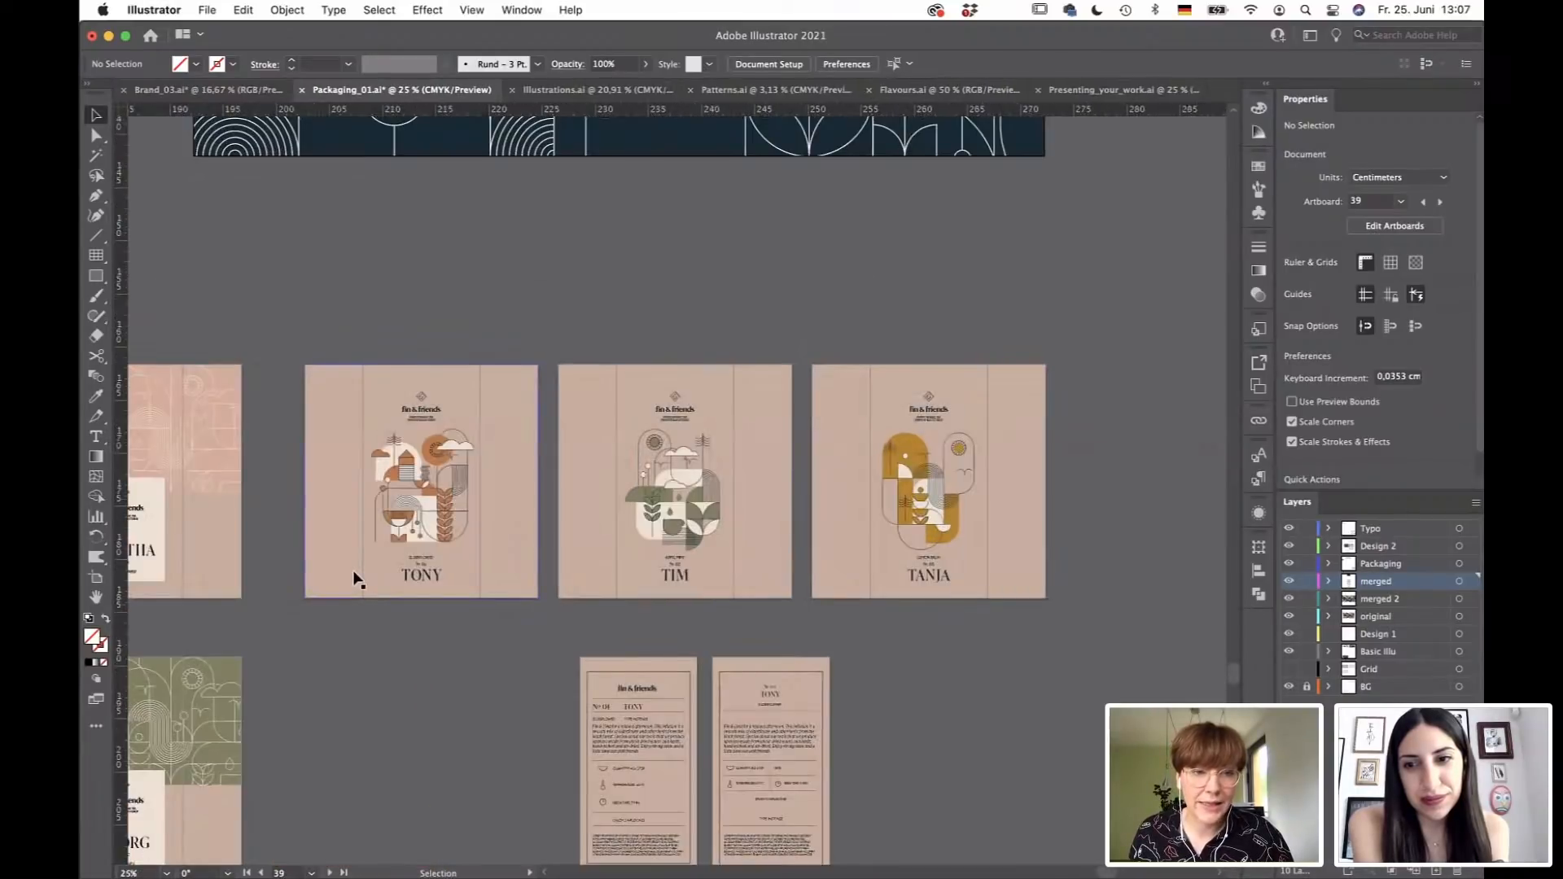
{"action": "scroll", "coordinate": [354, 580], "scroll_direction": "up", "scroll_amount": 2, "text": "alt"}
{"action": "scroll", "coordinate": [355, 579], "scroll_direction": "up", "scroll_amount": 2, "text": "alt"}
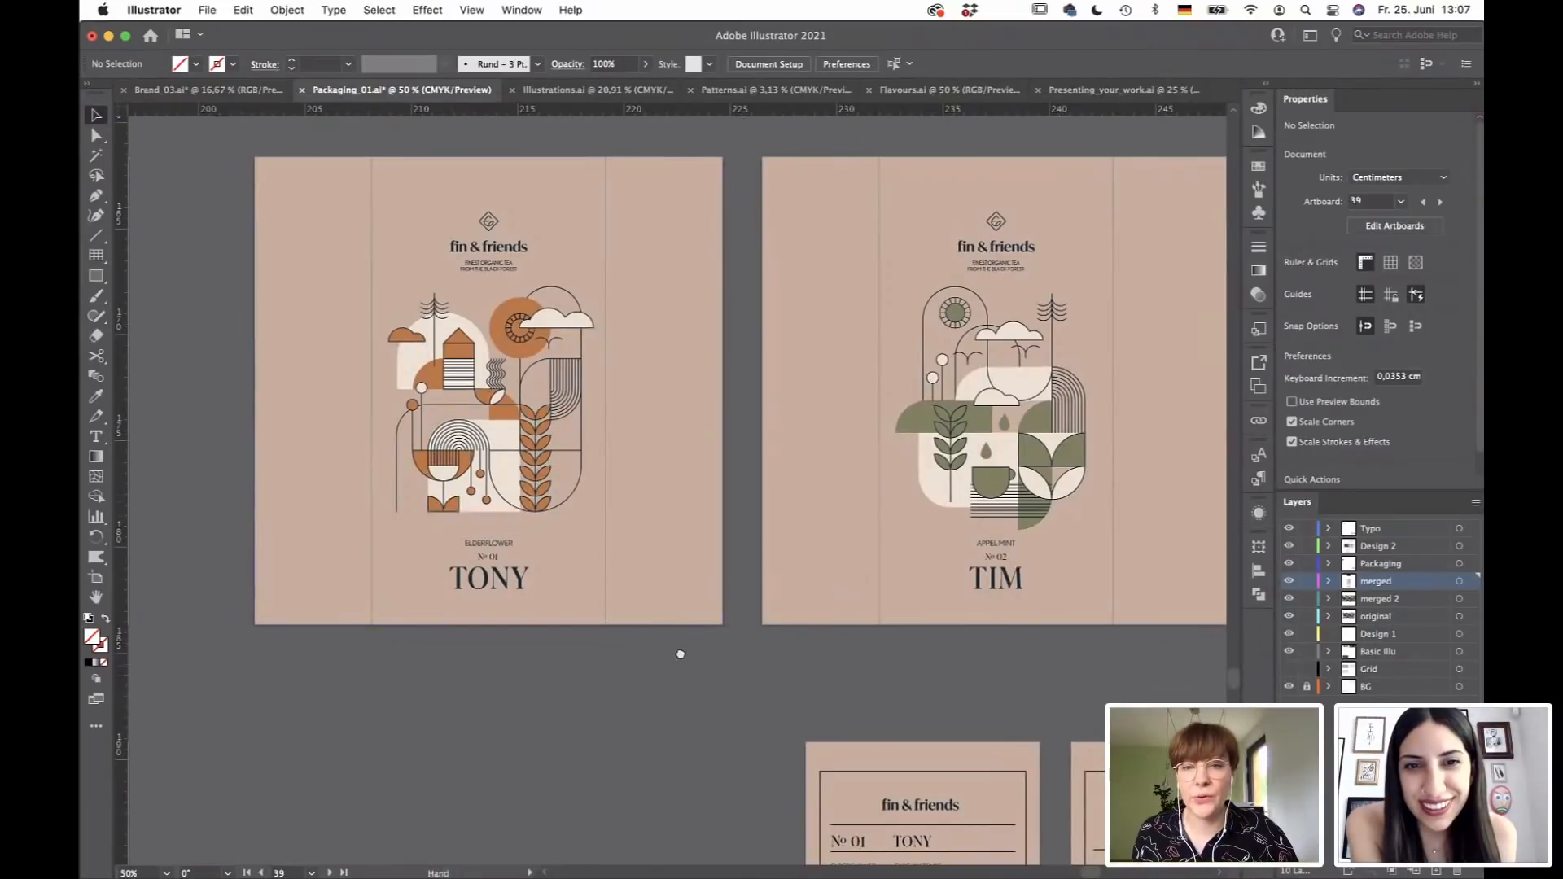
{"action": "left_click_drag", "start_coordinate": [846, 658], "coordinate": [657, 651]}
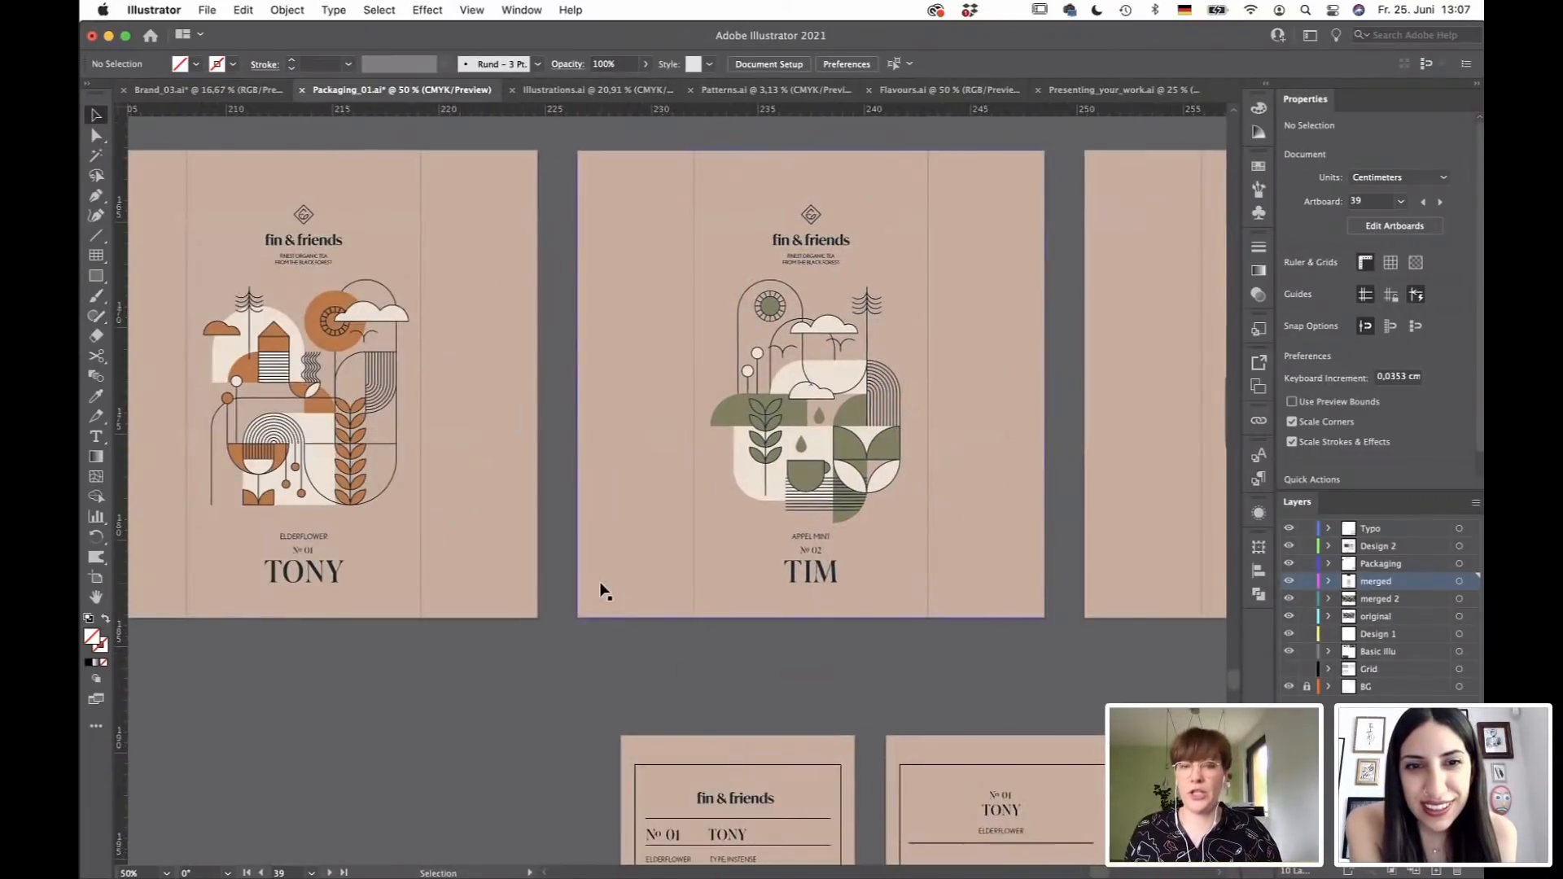
Examine the two label layouts for No 01 Tony in detail, then return to the overview with the bag designs.
{"action": "scroll", "coordinate": [677, 556], "scroll_direction": "down", "scroll_amount": 10}
{"action": "scroll", "coordinate": [677, 556], "scroll_direction": "right", "scroll_amount": 7}
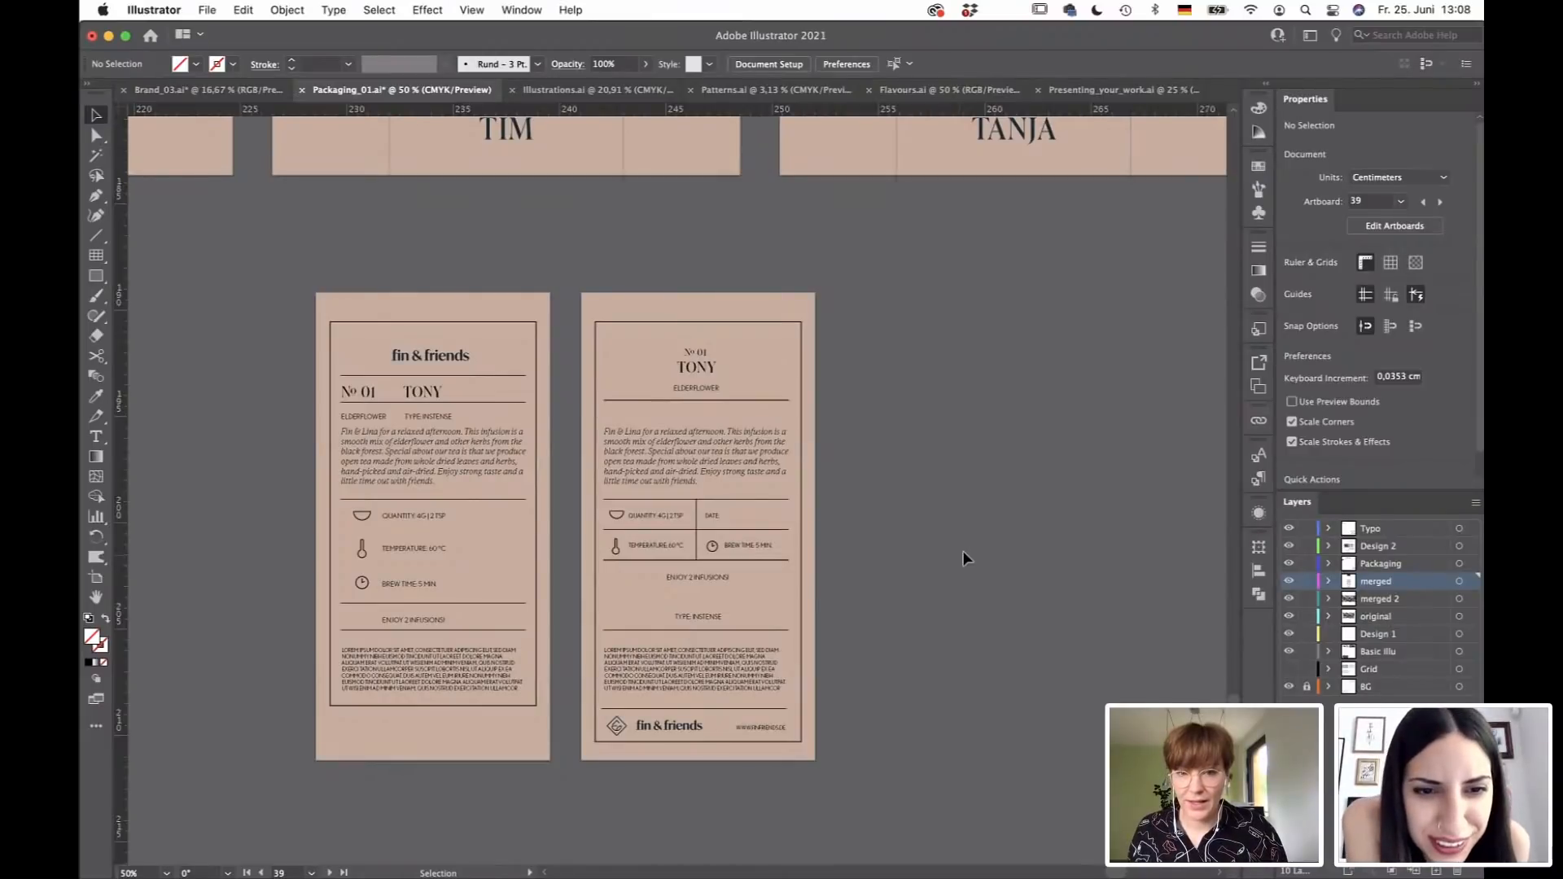
{"action": "key", "text": "space"}
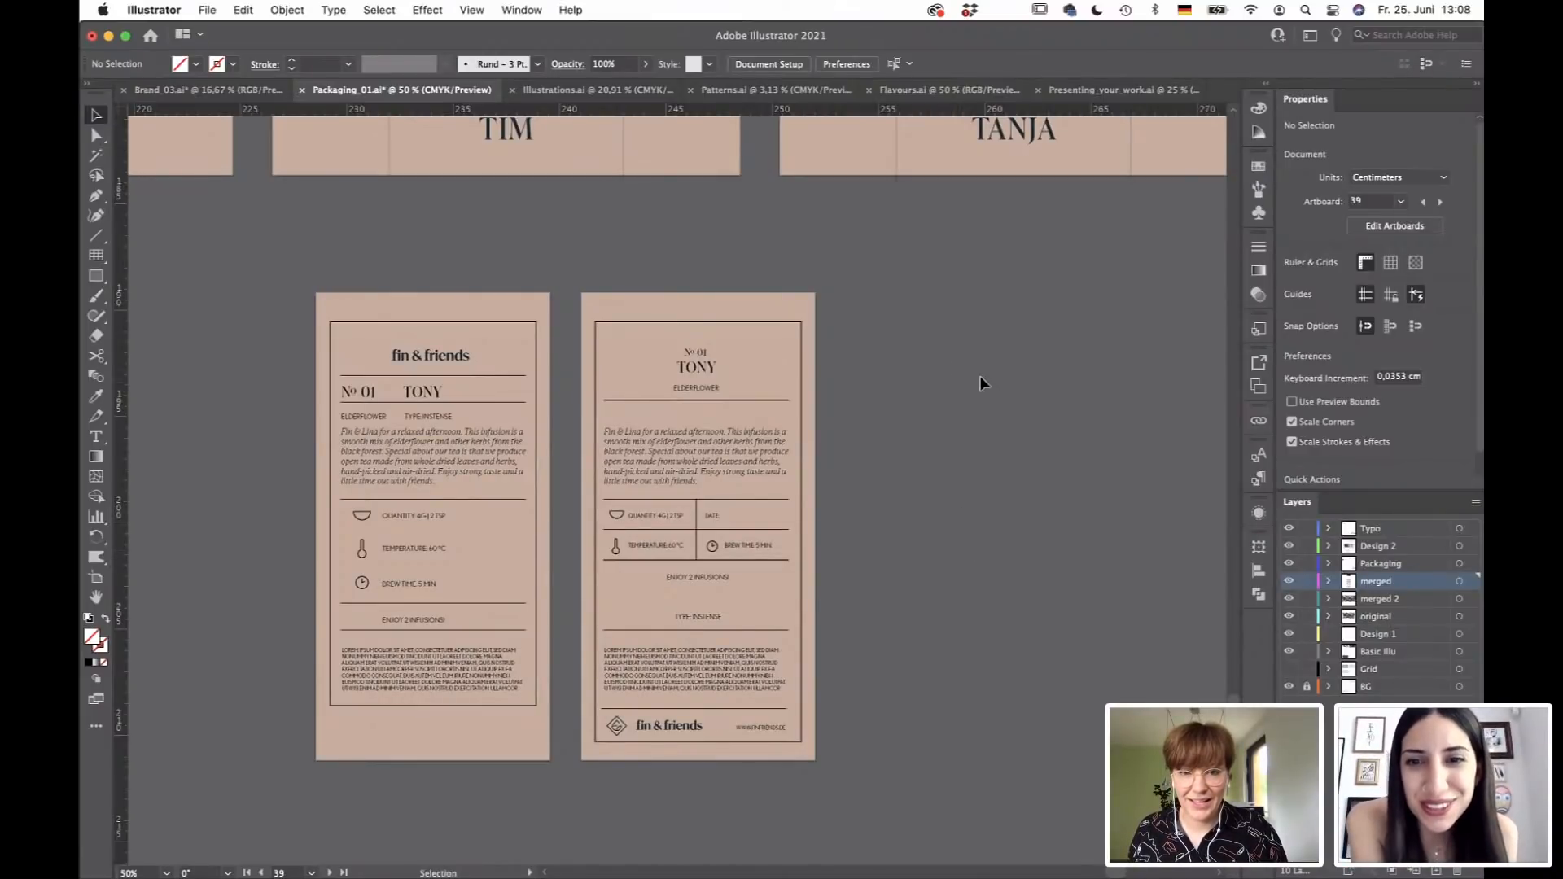
{"action": "scroll", "coordinate": [669, 434], "scroll_direction": "up", "scroll_amount": 2, "text": "alt"}
{"action": "scroll", "coordinate": [669, 433], "scroll_direction": "up", "scroll_amount": 3, "text": "alt"}
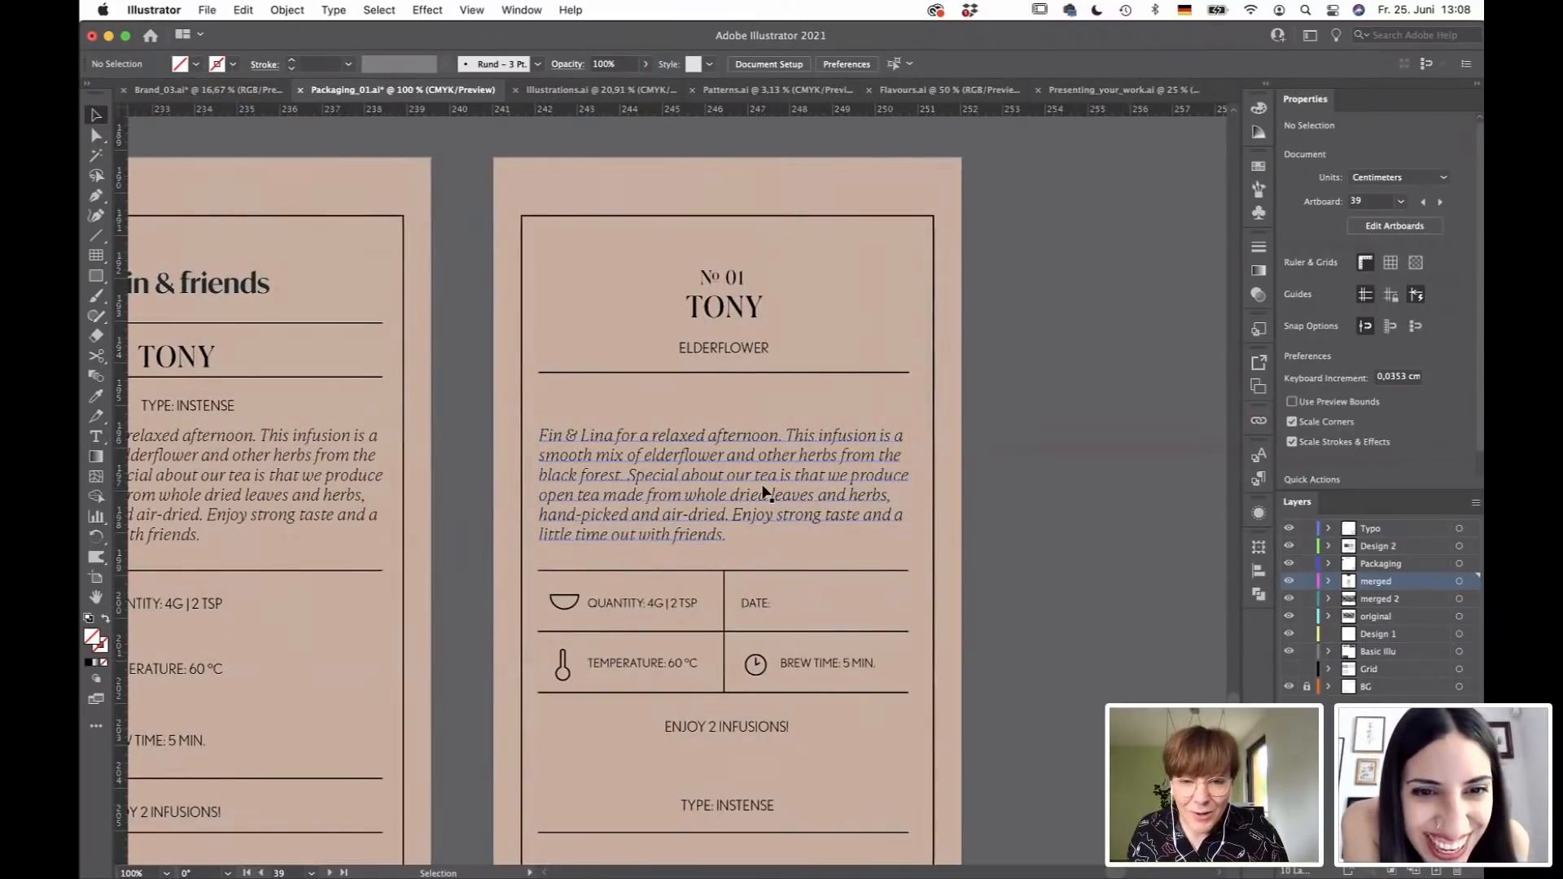
{"action": "scroll", "coordinate": [956, 495], "scroll_direction": "down", "scroll_amount": 6}
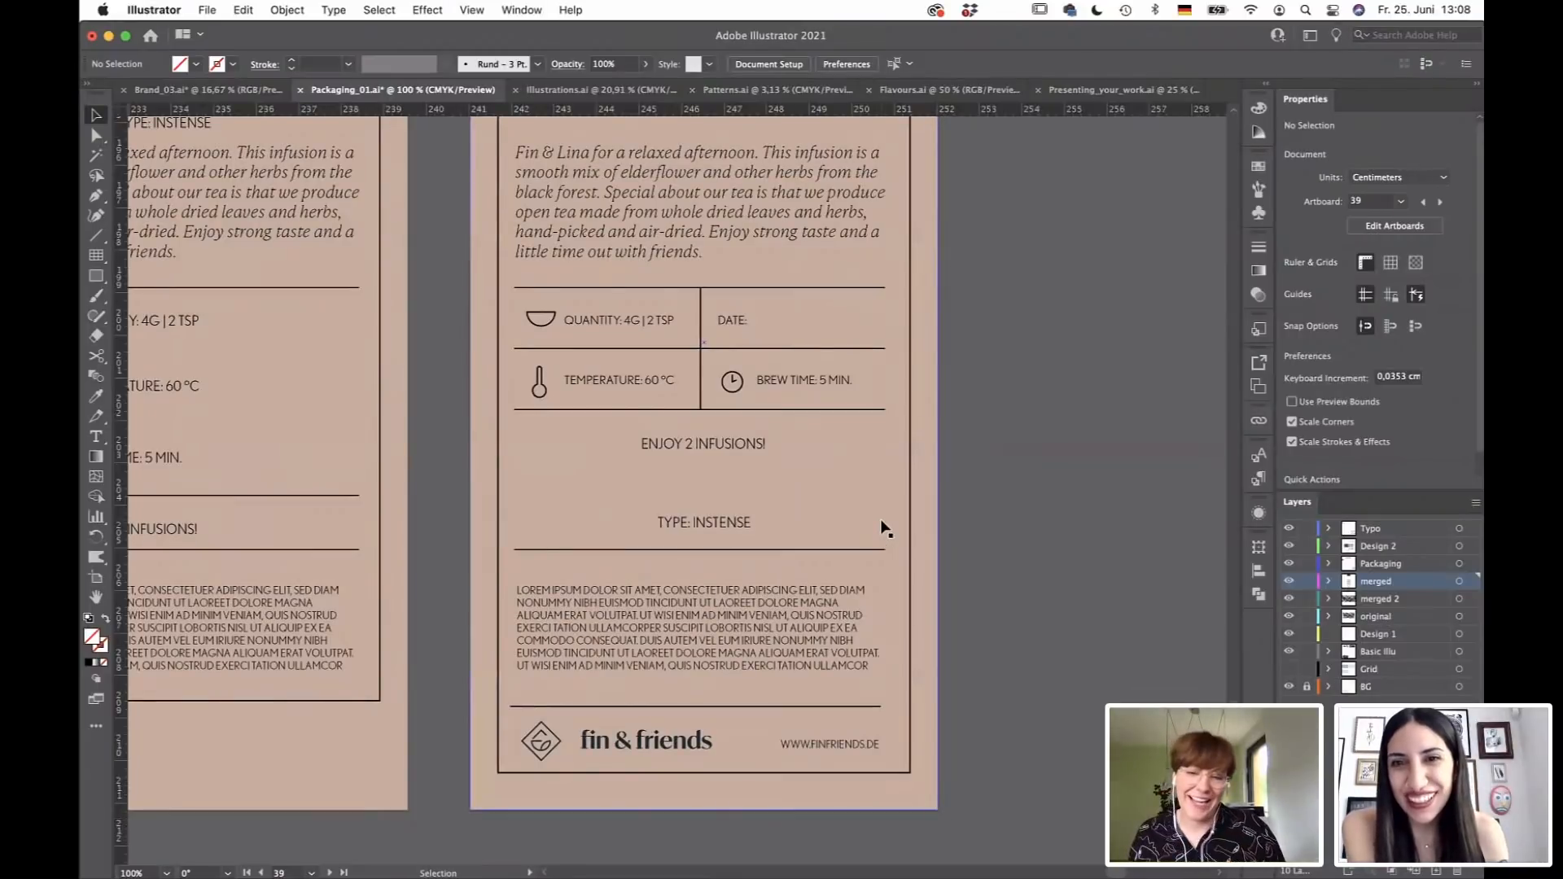
{"action": "scroll", "coordinate": [879, 530], "scroll_direction": "down", "scroll_amount": 2, "text": "alt"}
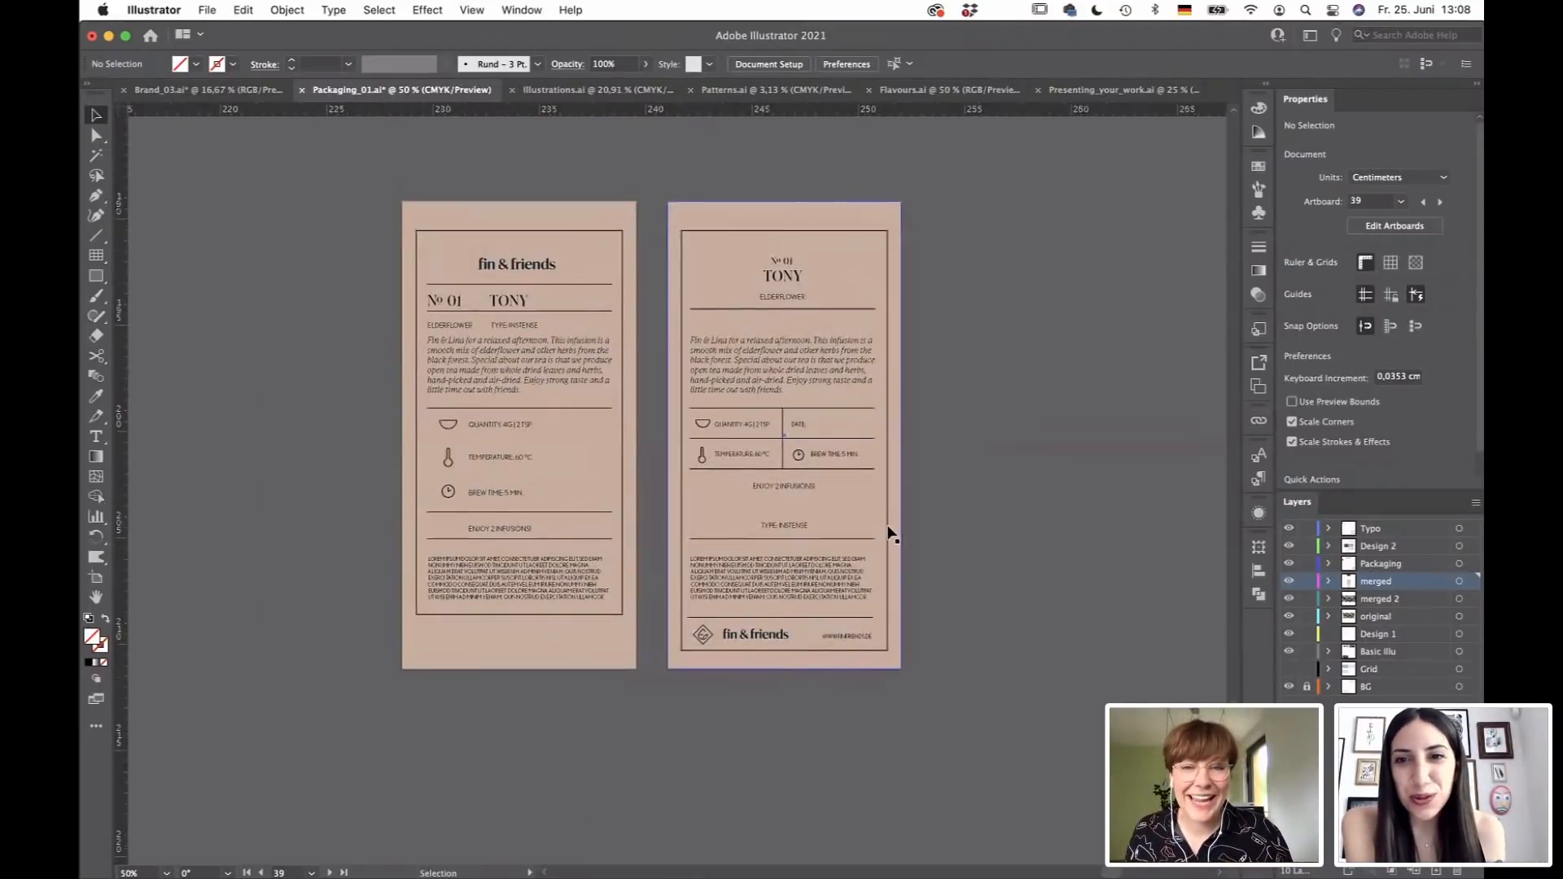
{"action": "scroll", "coordinate": [940, 446], "scroll_direction": "down", "scroll_amount": 2, "text": "alt"}
{"action": "left_click_drag", "start_coordinate": [1047, 368], "coordinate": [1012, 487]}
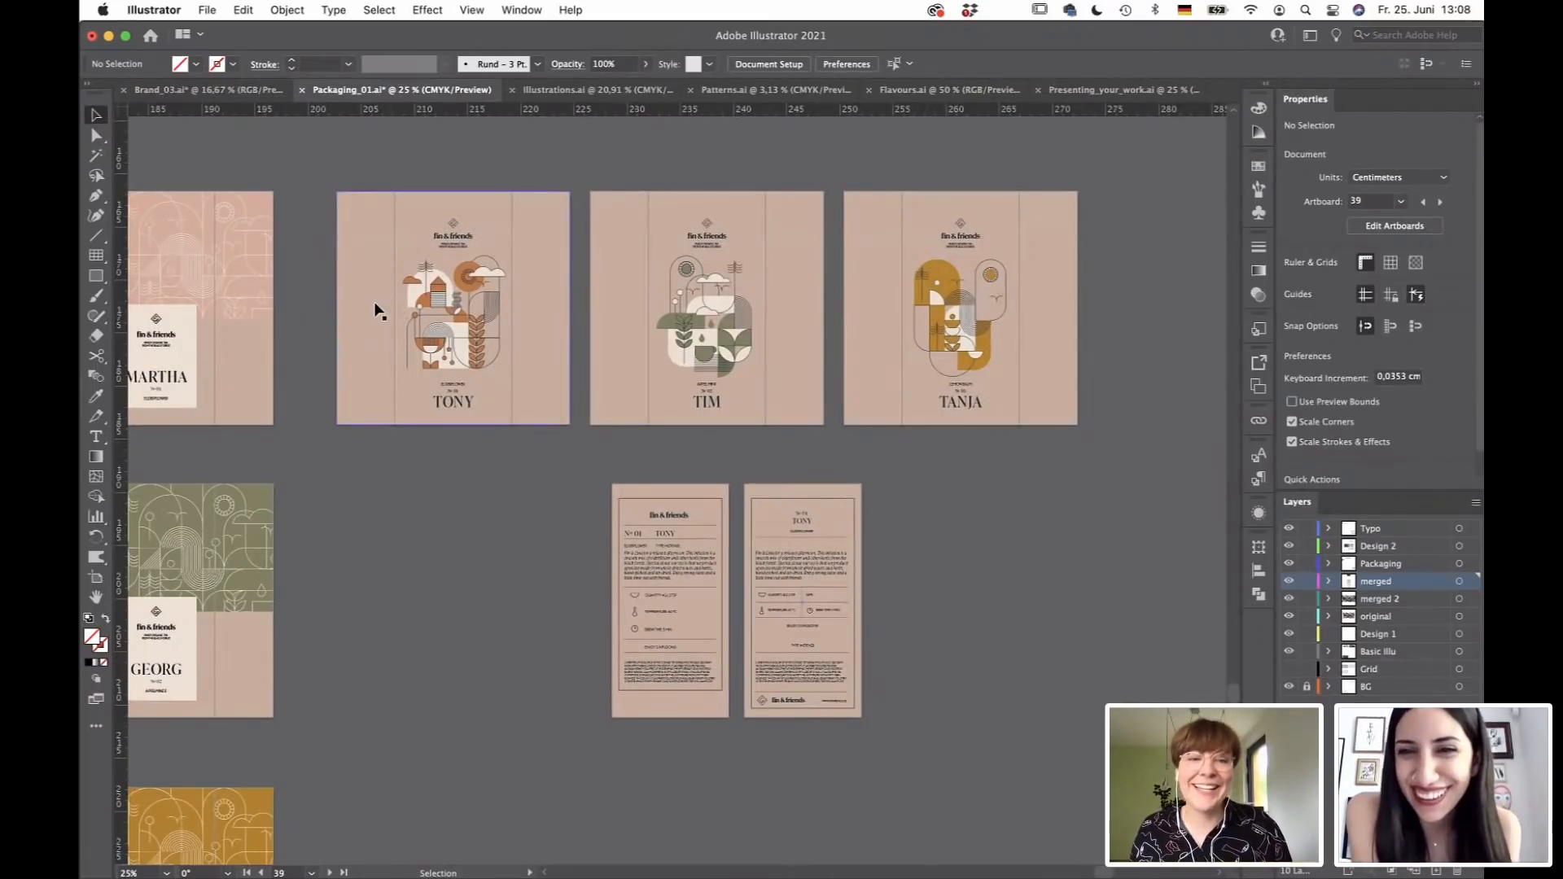
{"action": "scroll", "coordinate": [364, 340], "scroll_direction": "up", "scroll_amount": 1, "text": "alt"}
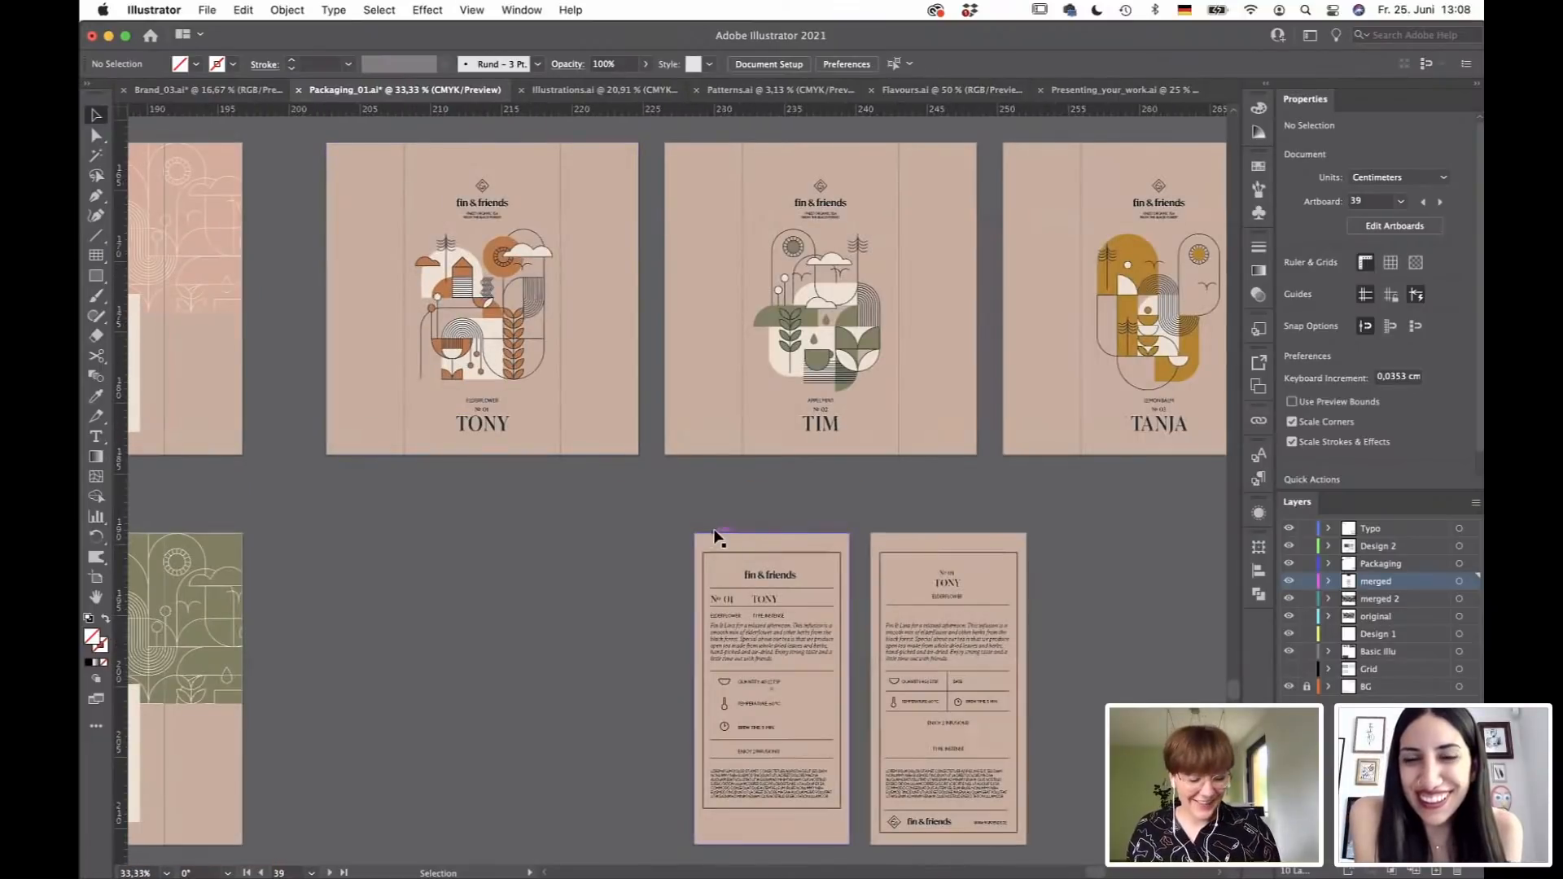
Switch to Adobe Dimension and create a new document, saving the changes to Scene_complete_new.dn.
{"action": "key", "text": "super+Tab"}
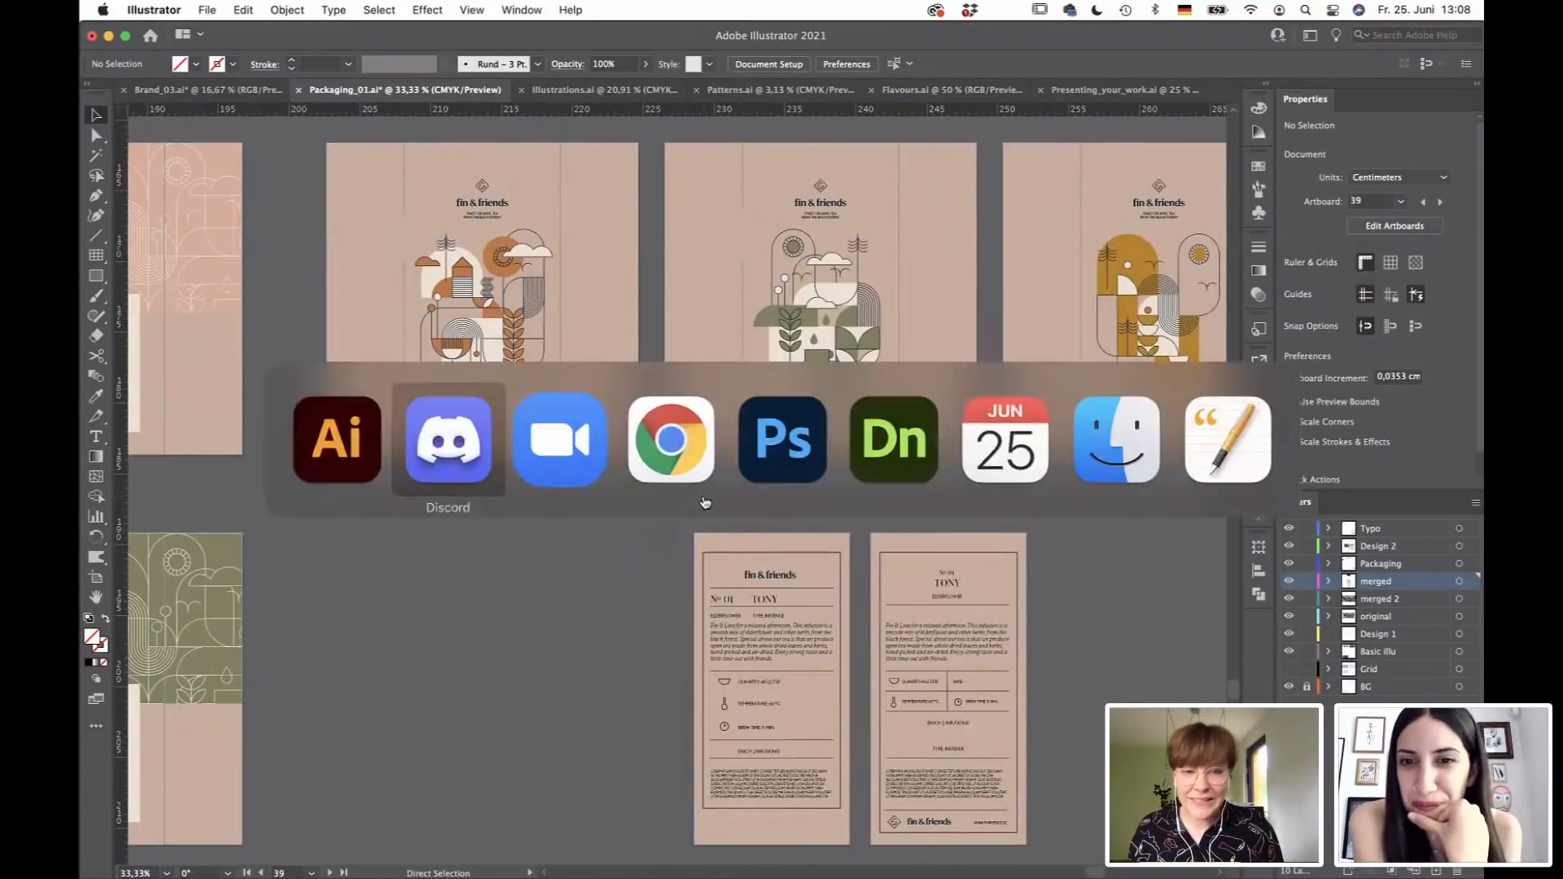
{"action": "key", "text": "super+Tab"}
{"action": "key", "text": "super+Tab"}
{"action": "key", "text": "super+Tab"}
{"action": "key", "text": "super+Tab"}
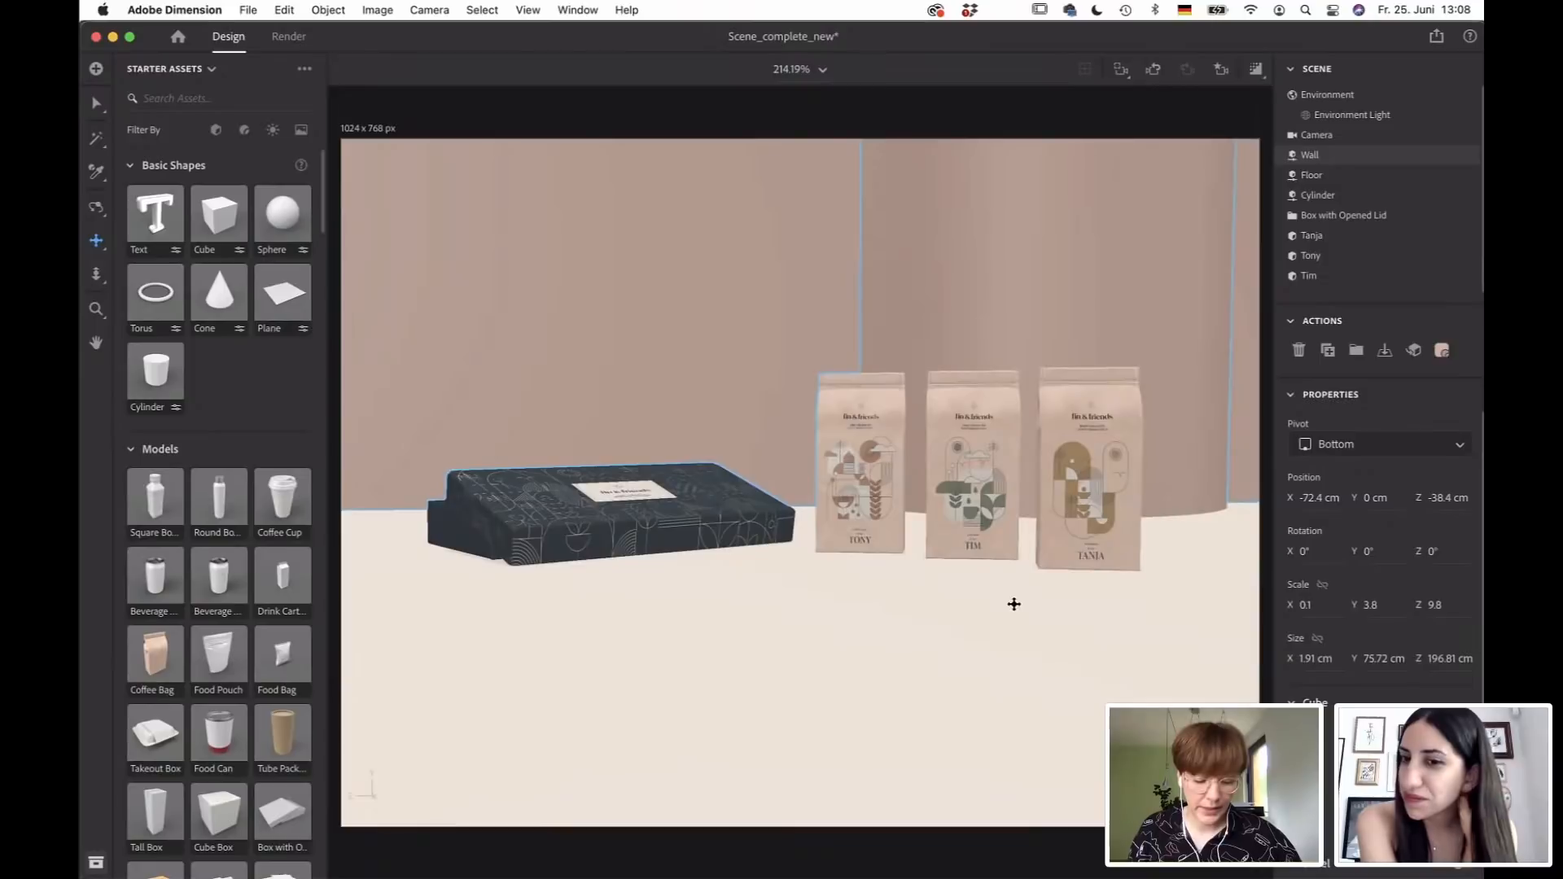
{"action": "key", "text": "super+n"}
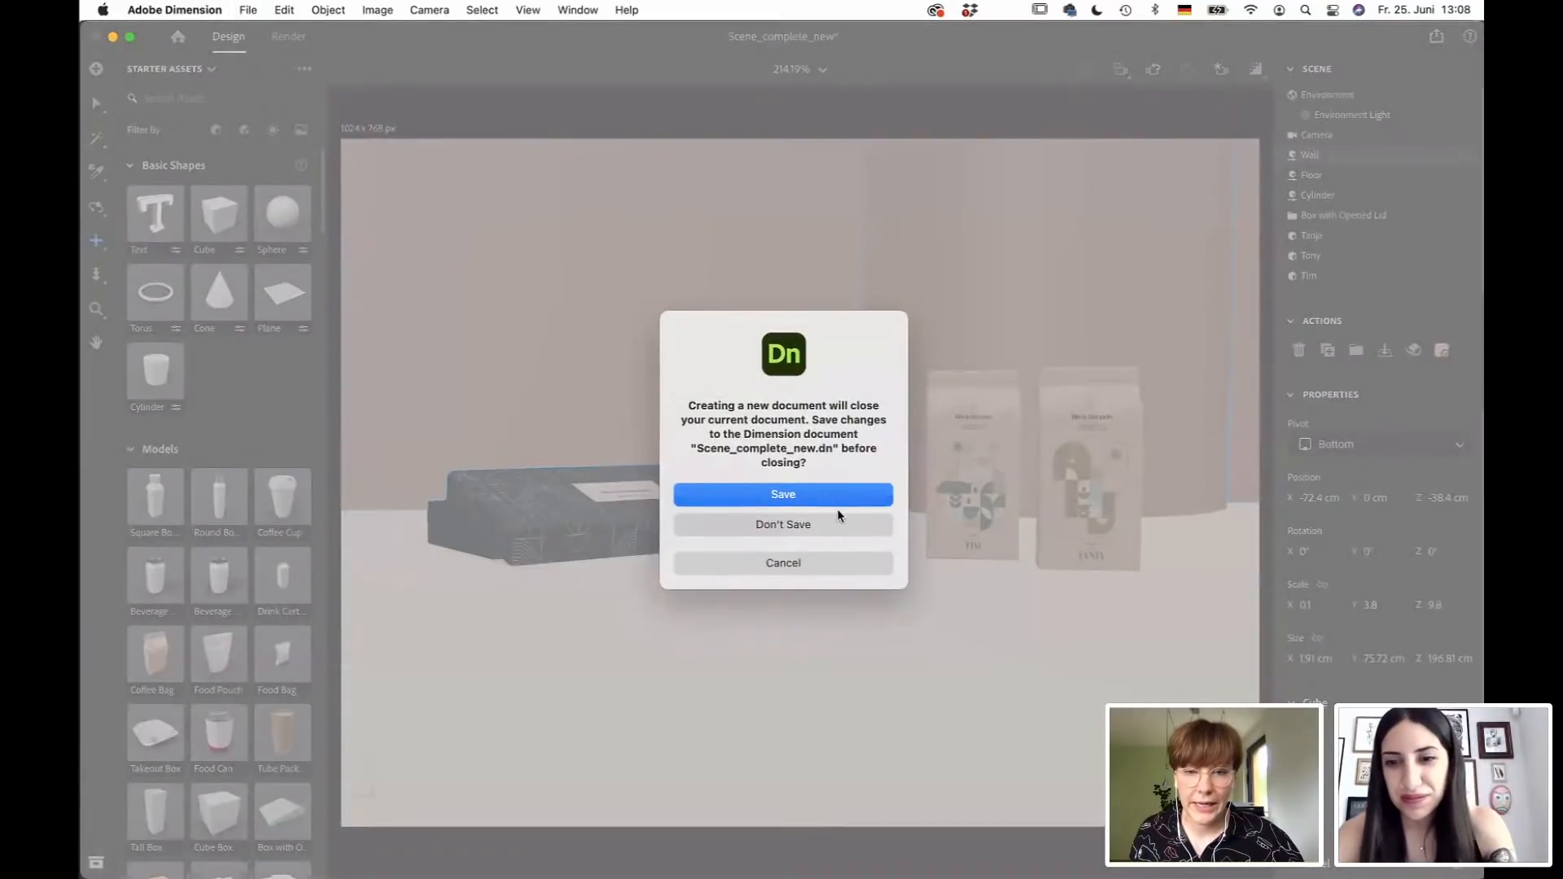
{"action": "left_click", "coordinate": [825, 495]}
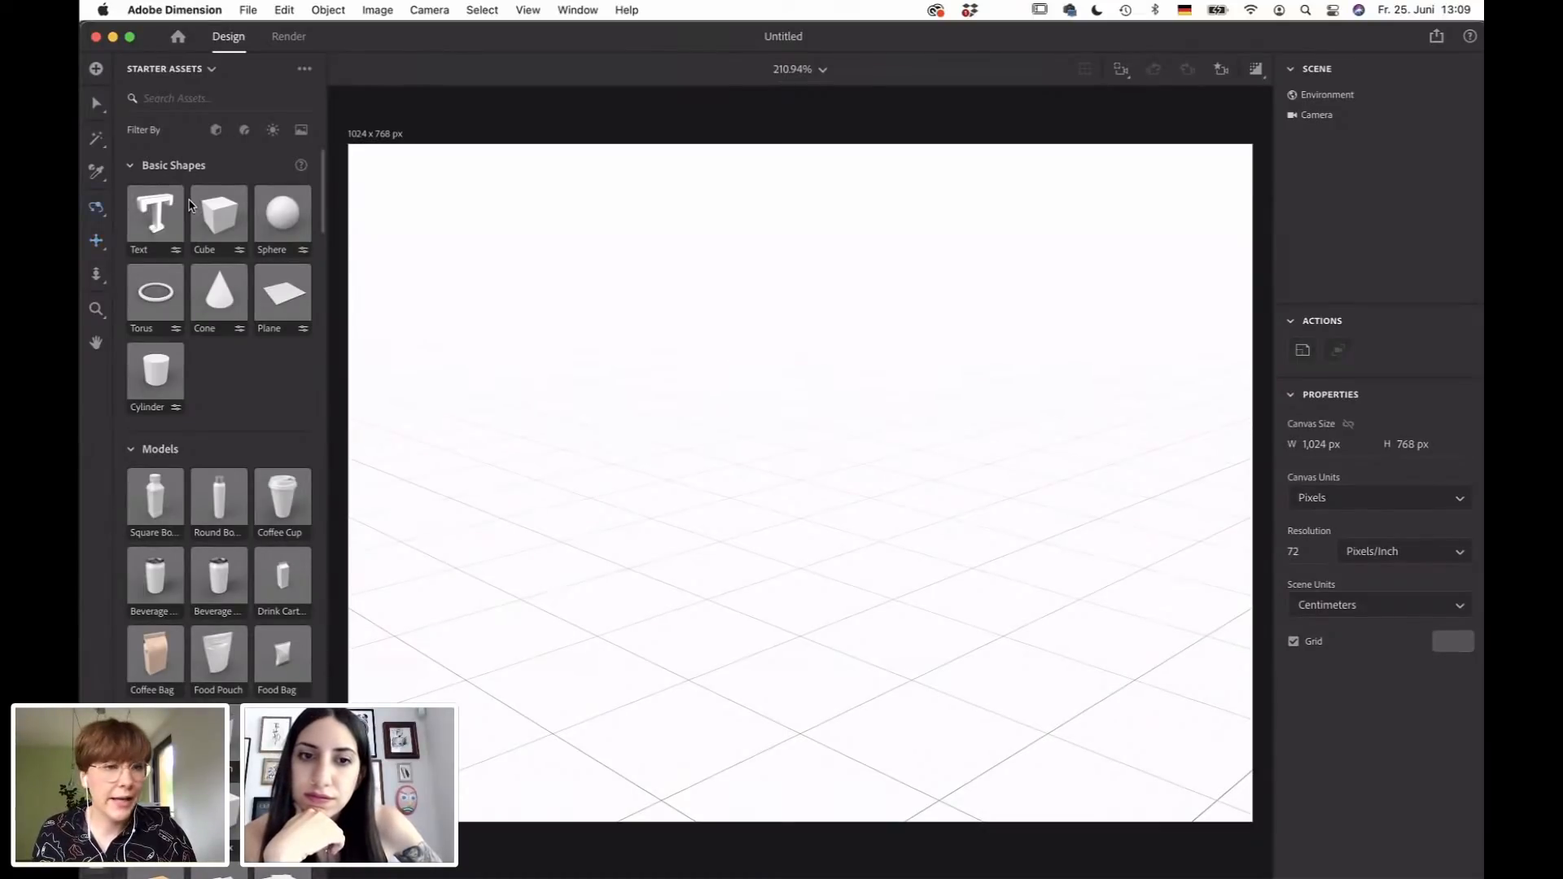
Adjust the camera over the empty scene by orbiting, panning and dollying until the grid is seen from a new angle.
{"action": "left_click", "coordinate": [96, 210]}
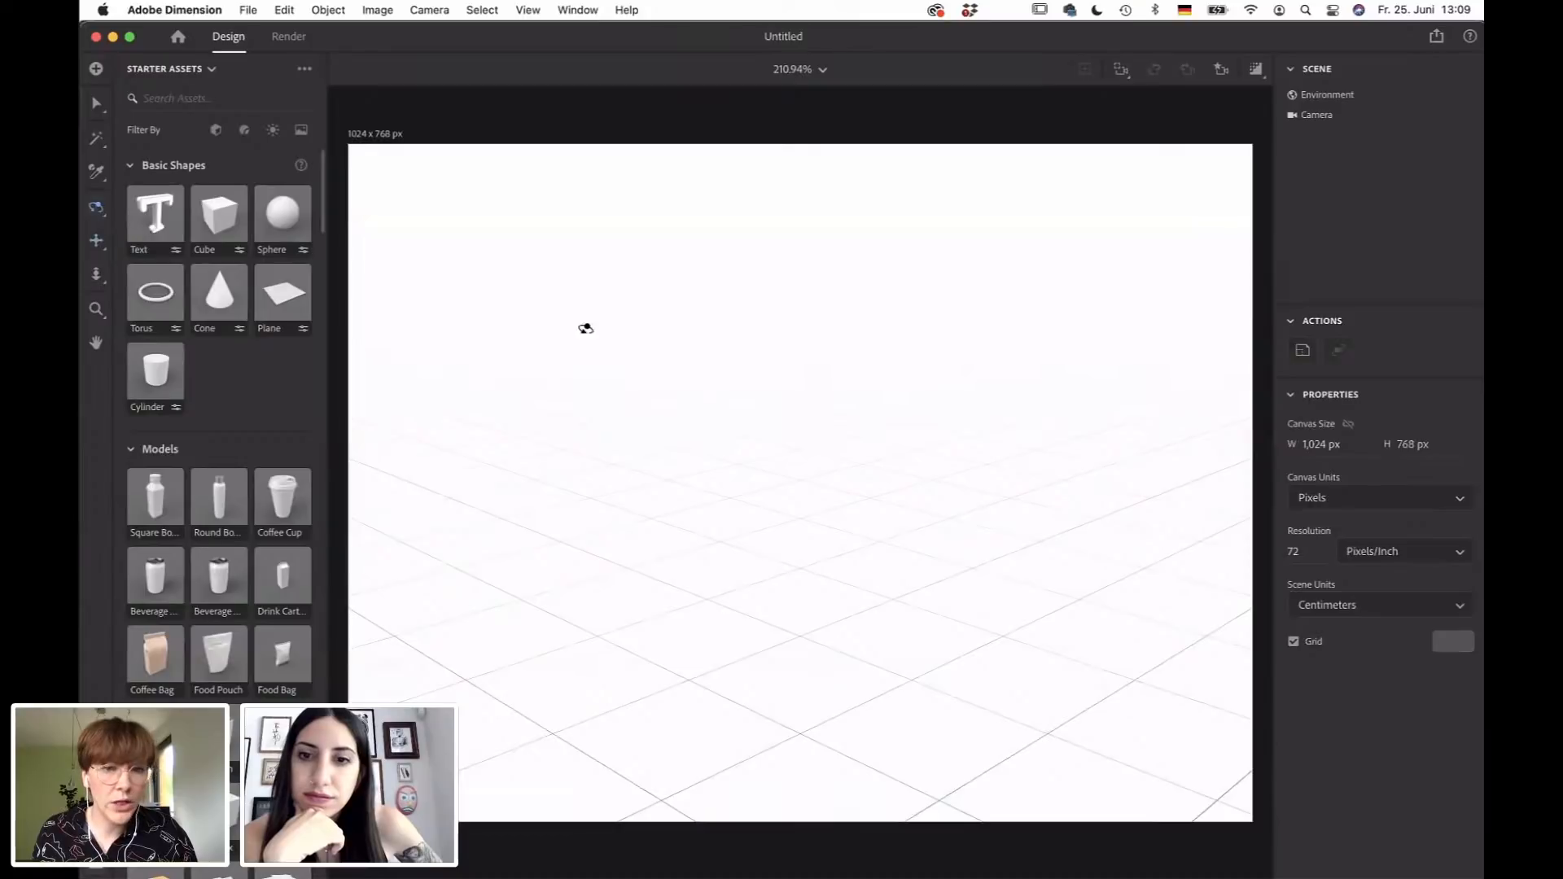
{"action": "left_click_drag", "start_coordinate": [583, 418], "coordinate": [630, 340]}
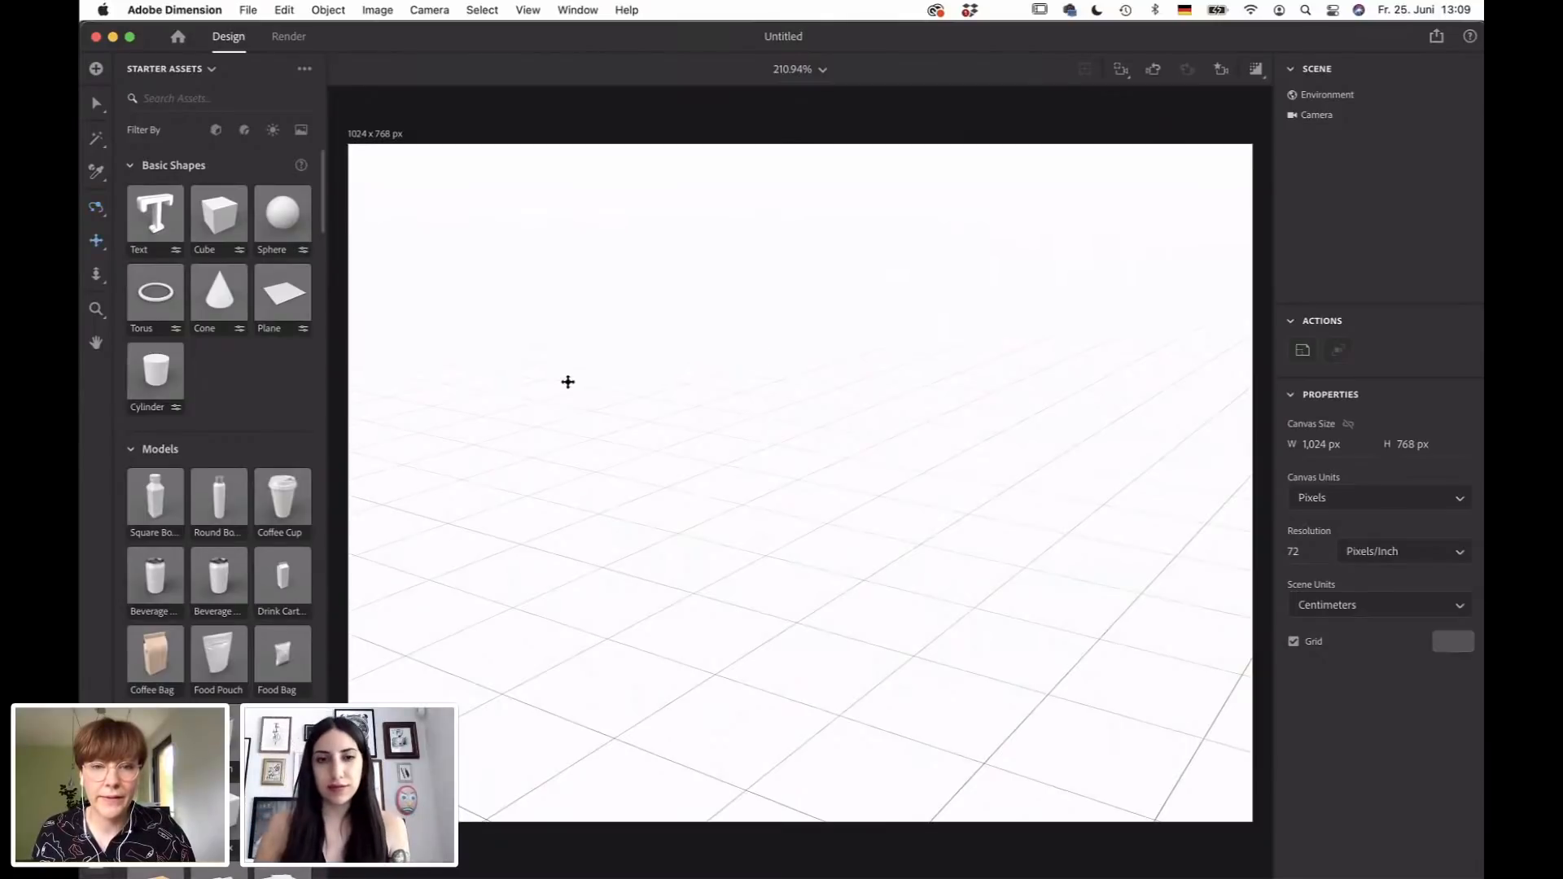
{"action": "left_click_drag", "start_coordinate": [567, 382], "coordinate": [564, 382]}
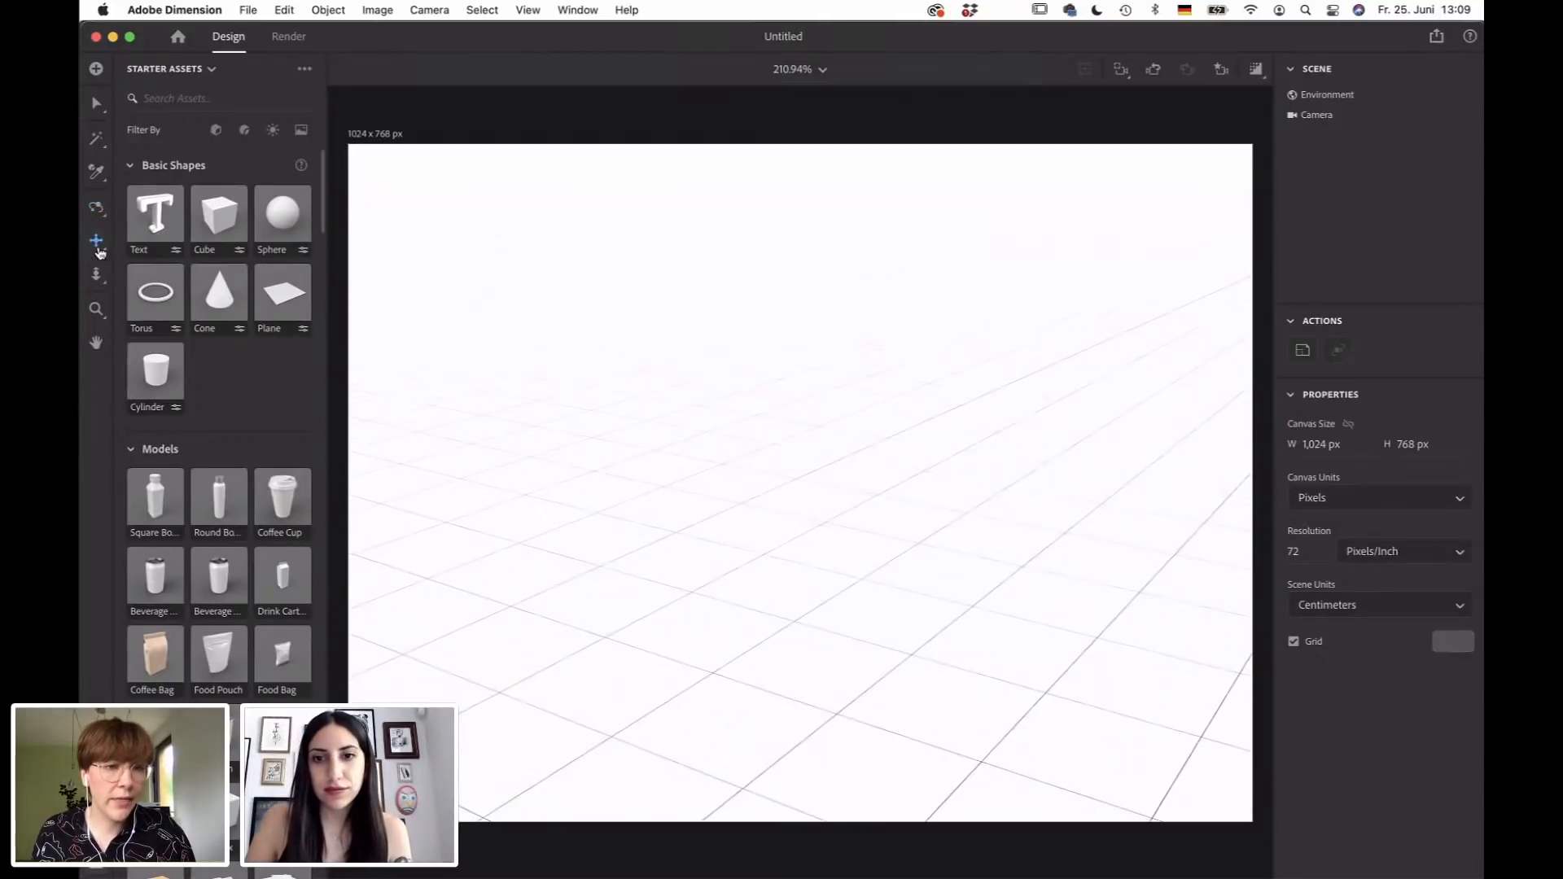
{"action": "left_click_drag", "start_coordinate": [523, 340], "coordinate": [824, 352]}
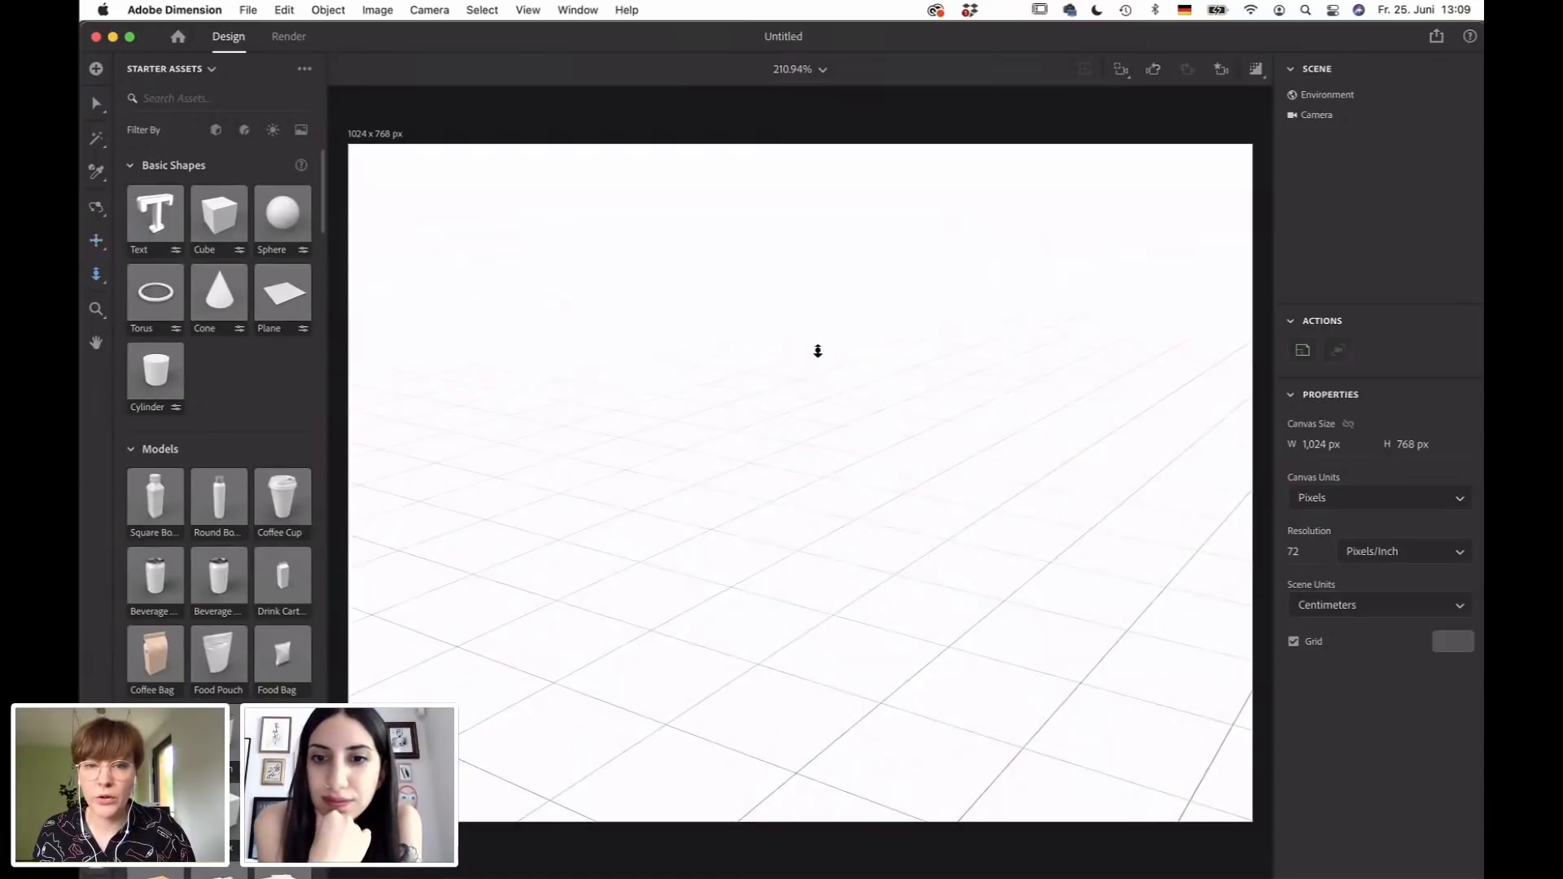
{"action": "left_click_drag", "start_coordinate": [820, 378], "coordinate": [822, 312]}
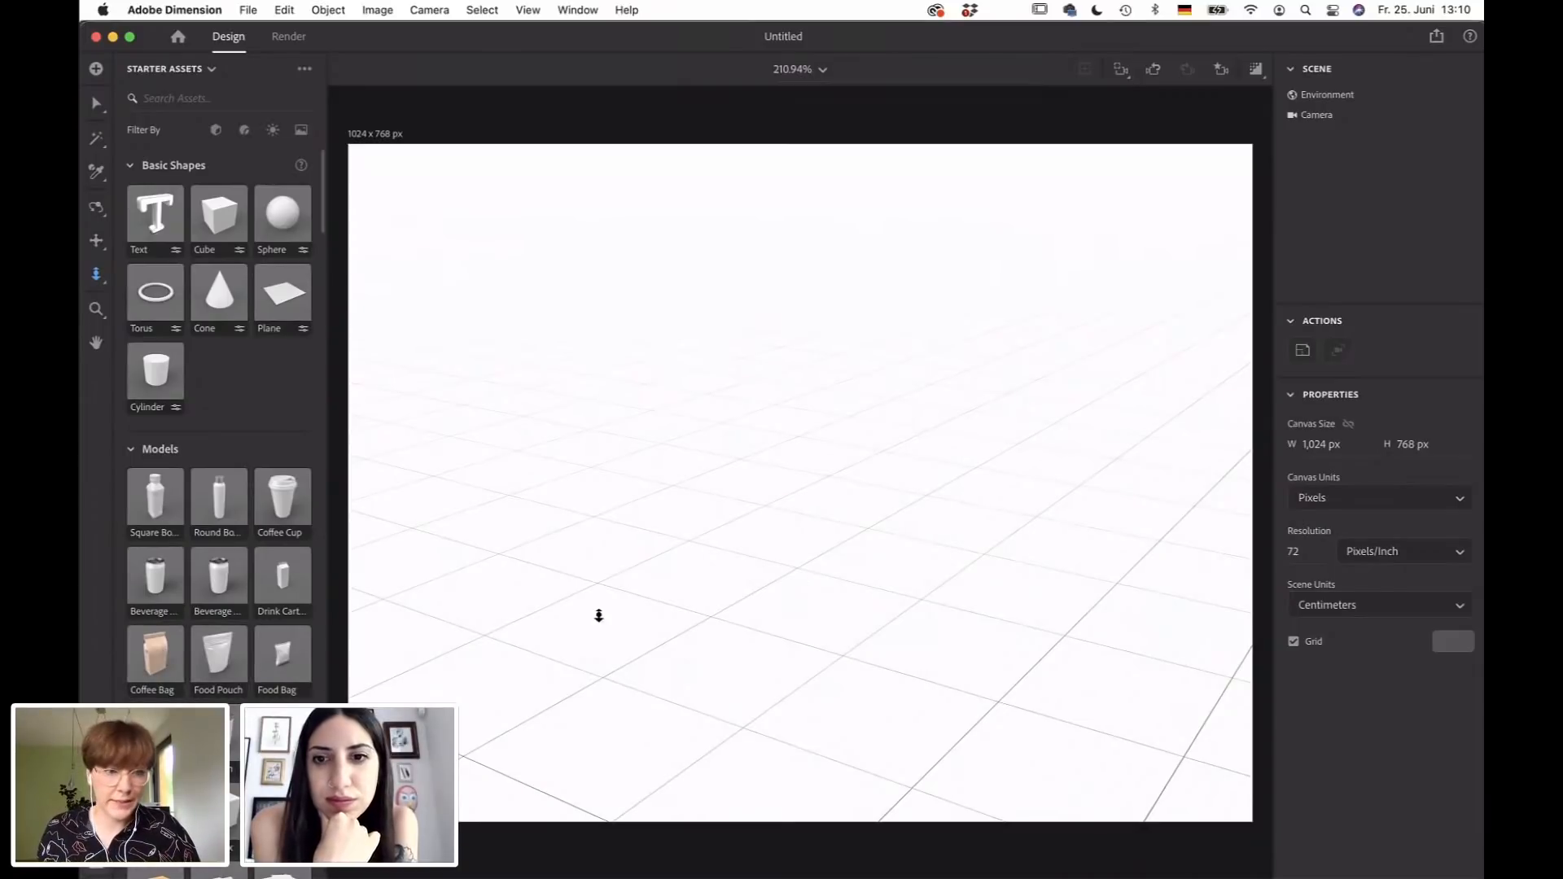
Place the Box with Opened Lid and the Coffee Bag from the starter models side by side in the scene.
{"action": "left_click", "coordinate": [208, 70]}
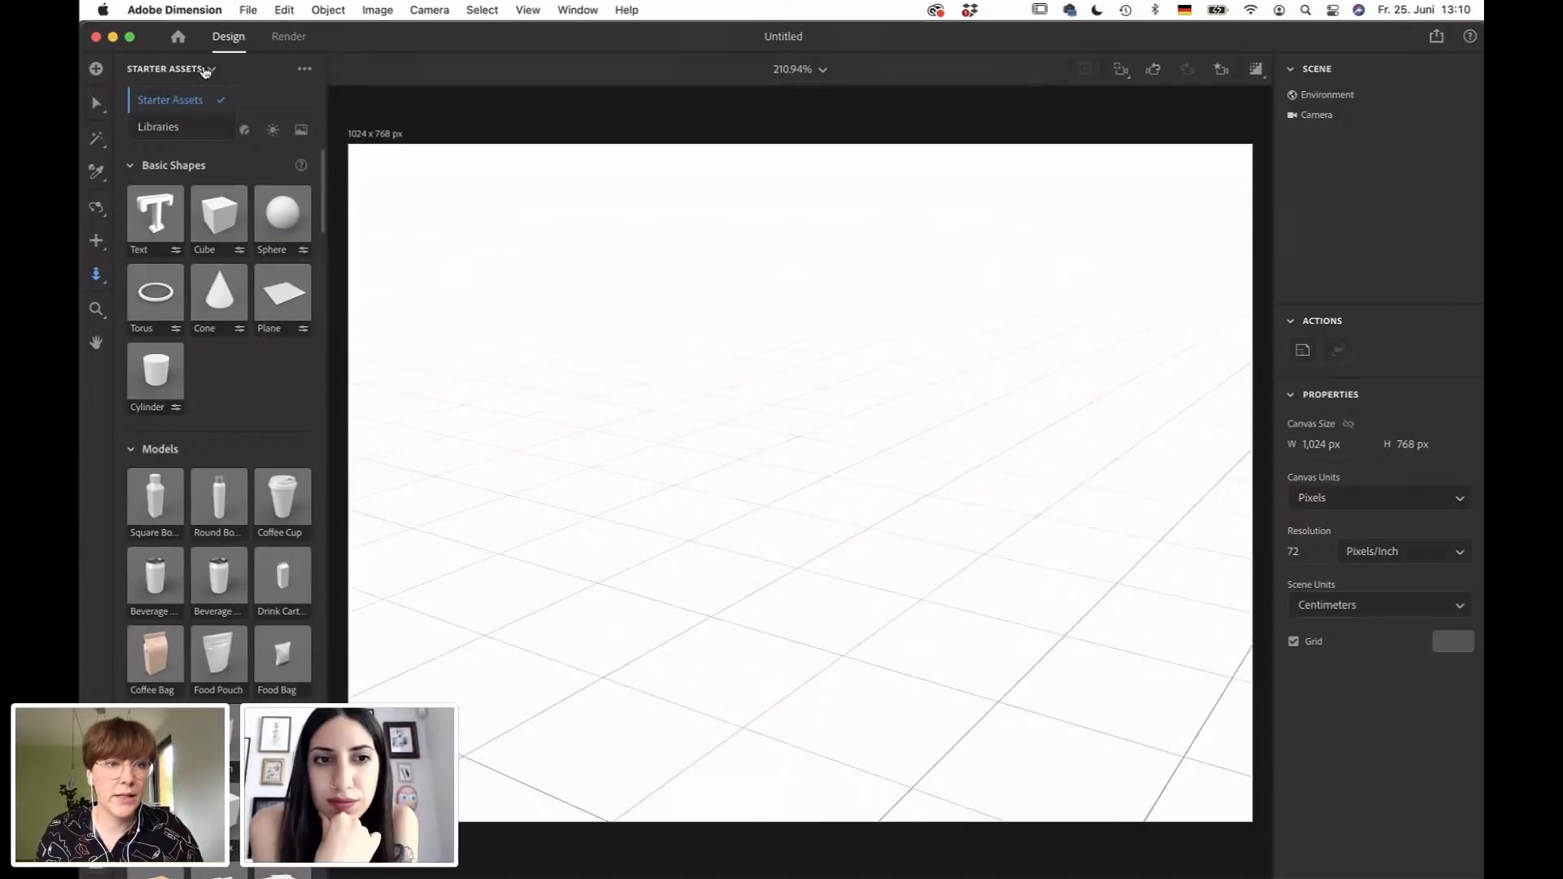
{"action": "left_click", "coordinate": [205, 71]}
{"action": "scroll", "coordinate": [200, 635], "scroll_direction": "down", "scroll_amount": 5}
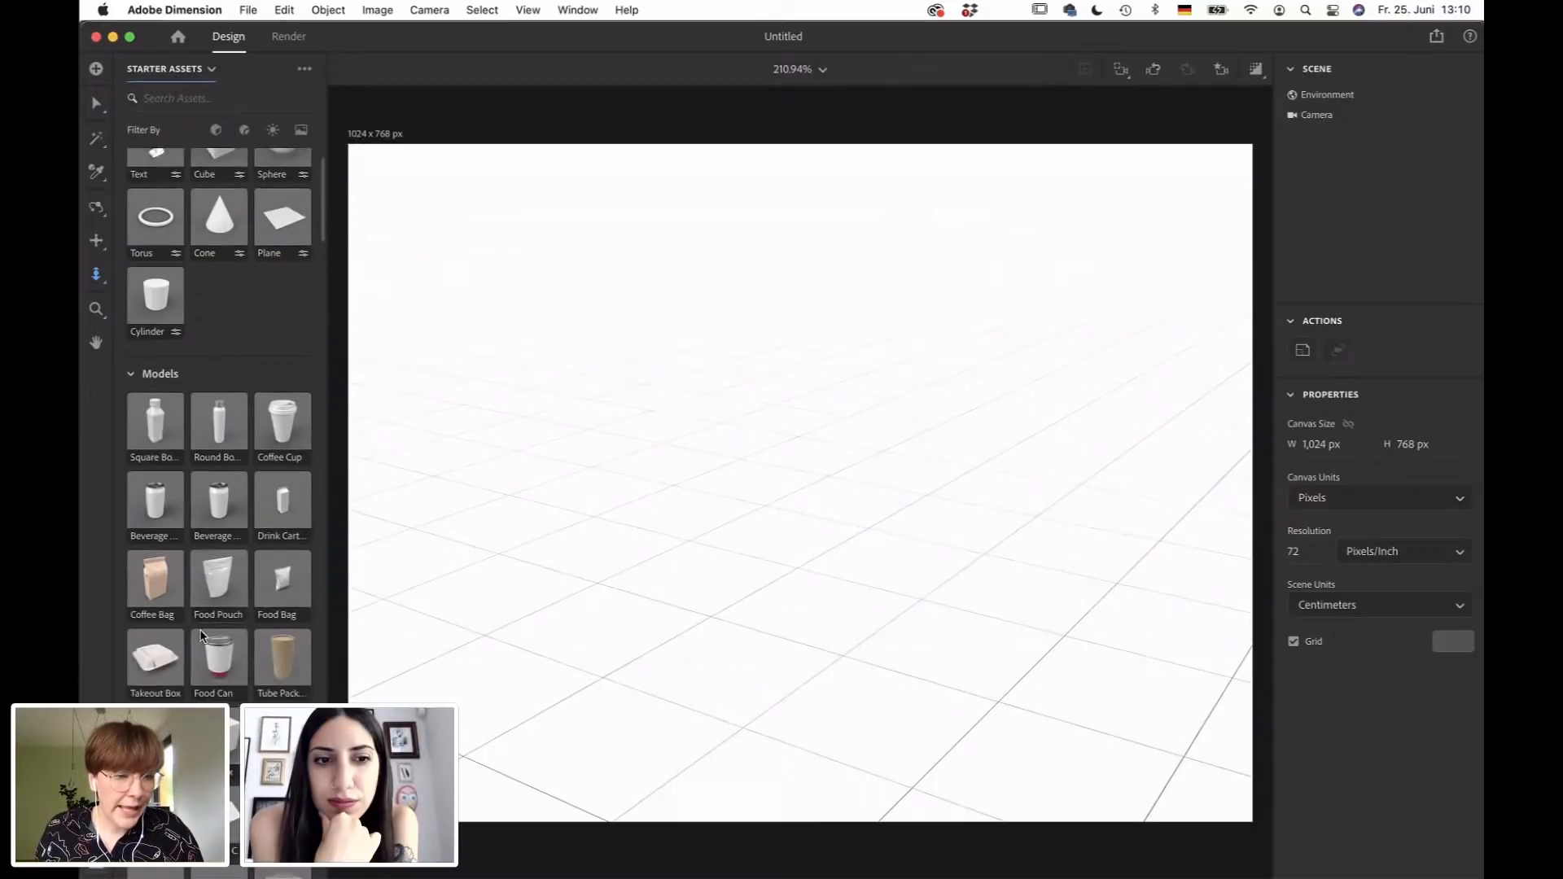
{"action": "left_click_drag", "start_coordinate": [274, 604], "coordinate": [697, 448]}
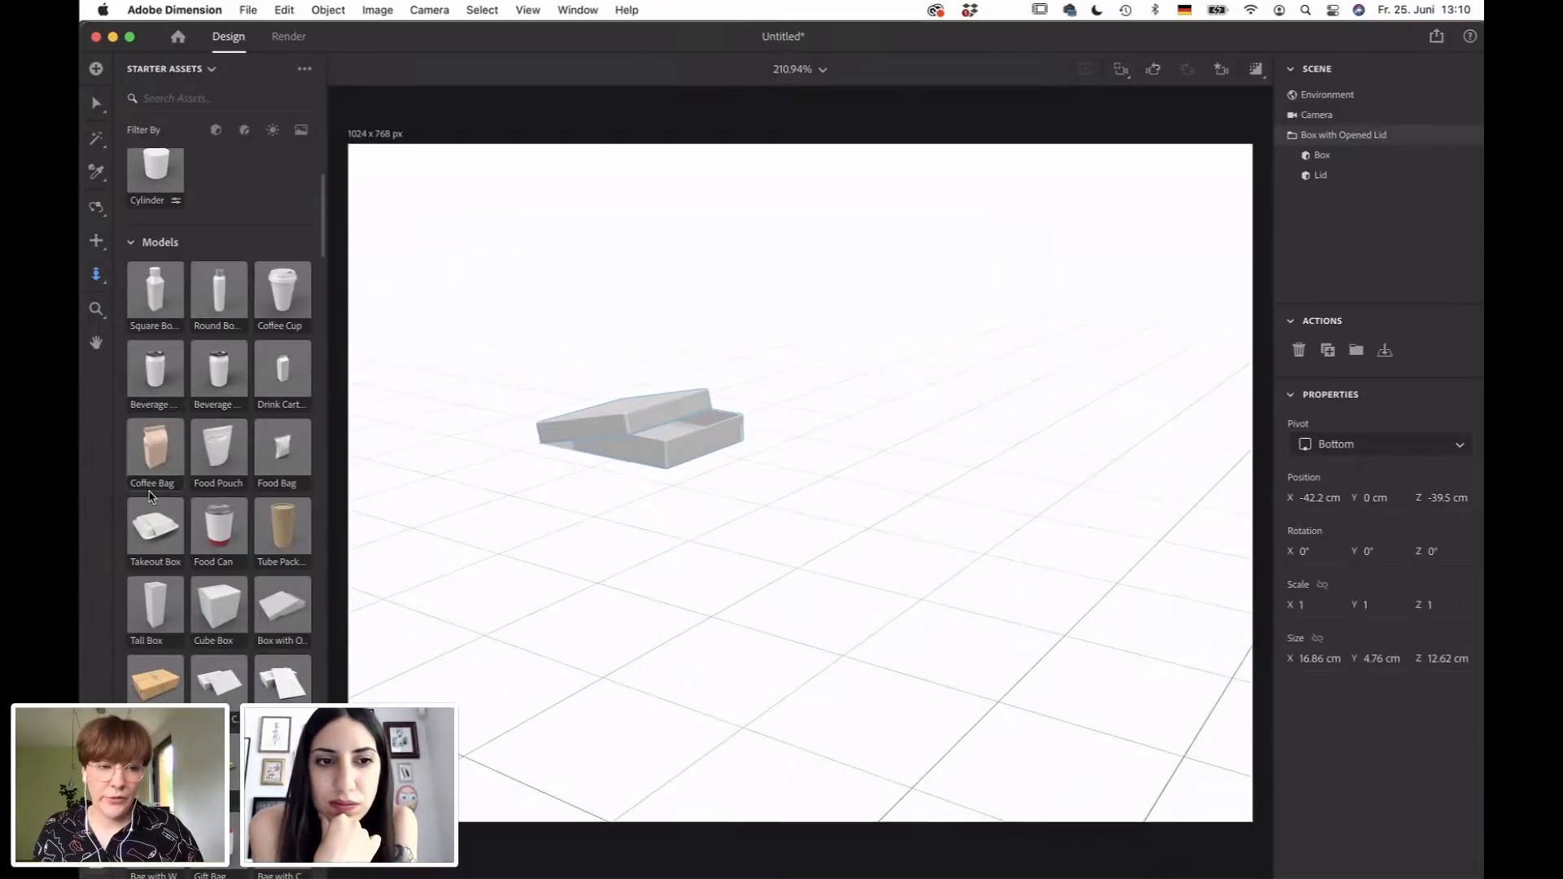
{"action": "left_click_drag", "start_coordinate": [165, 459], "coordinate": [882, 425]}
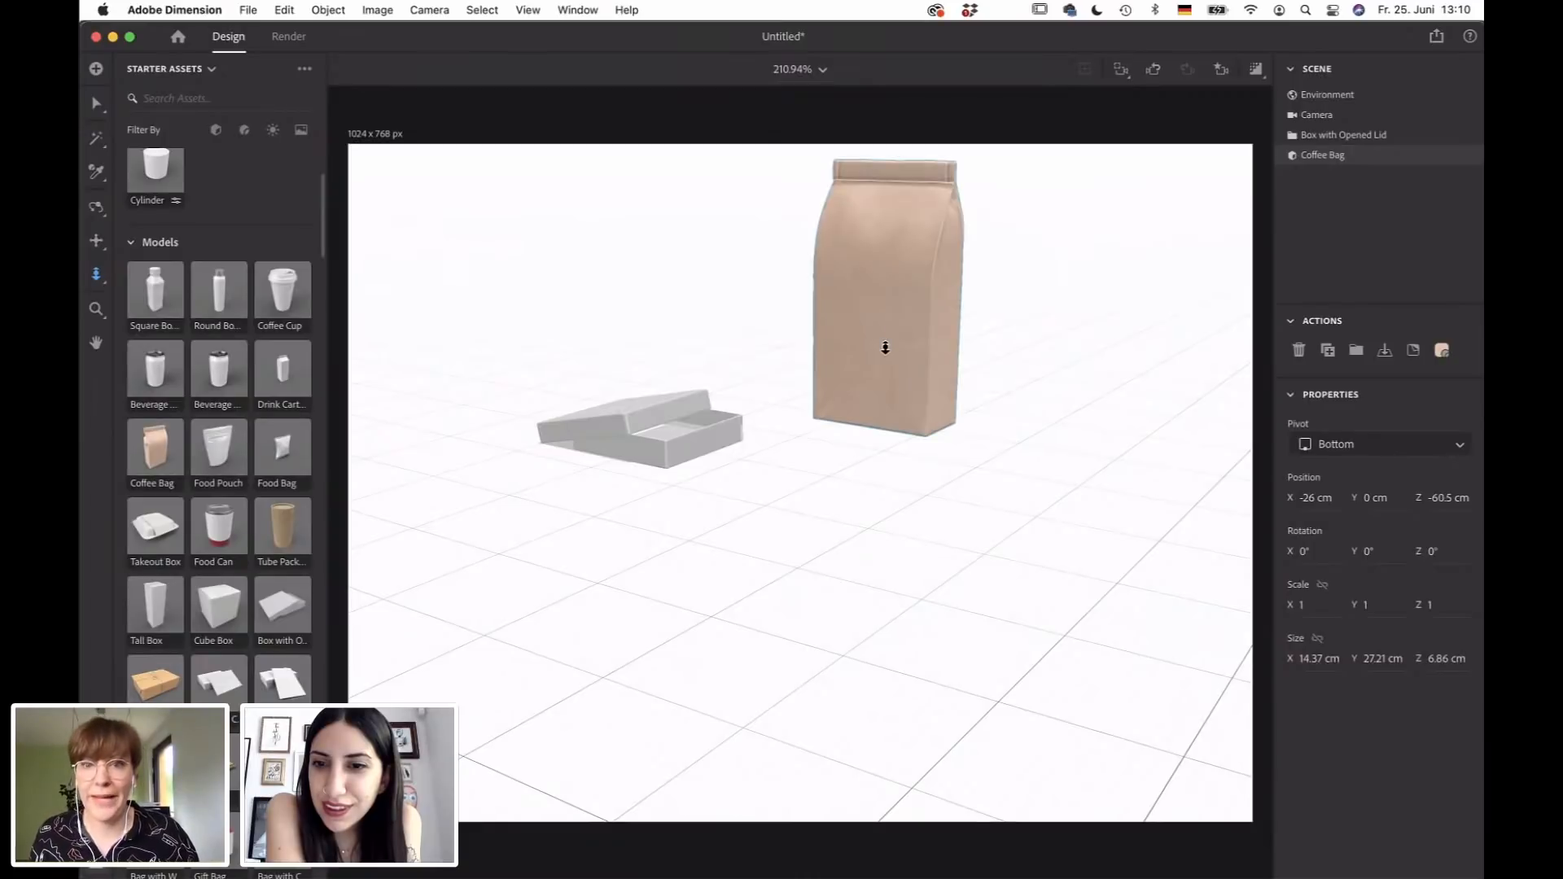
Move the coffee bag forward to about X -15.5 cm, Z -49.6 cm and set its X size to 11 cm.
{"action": "left_click", "coordinate": [921, 381]}
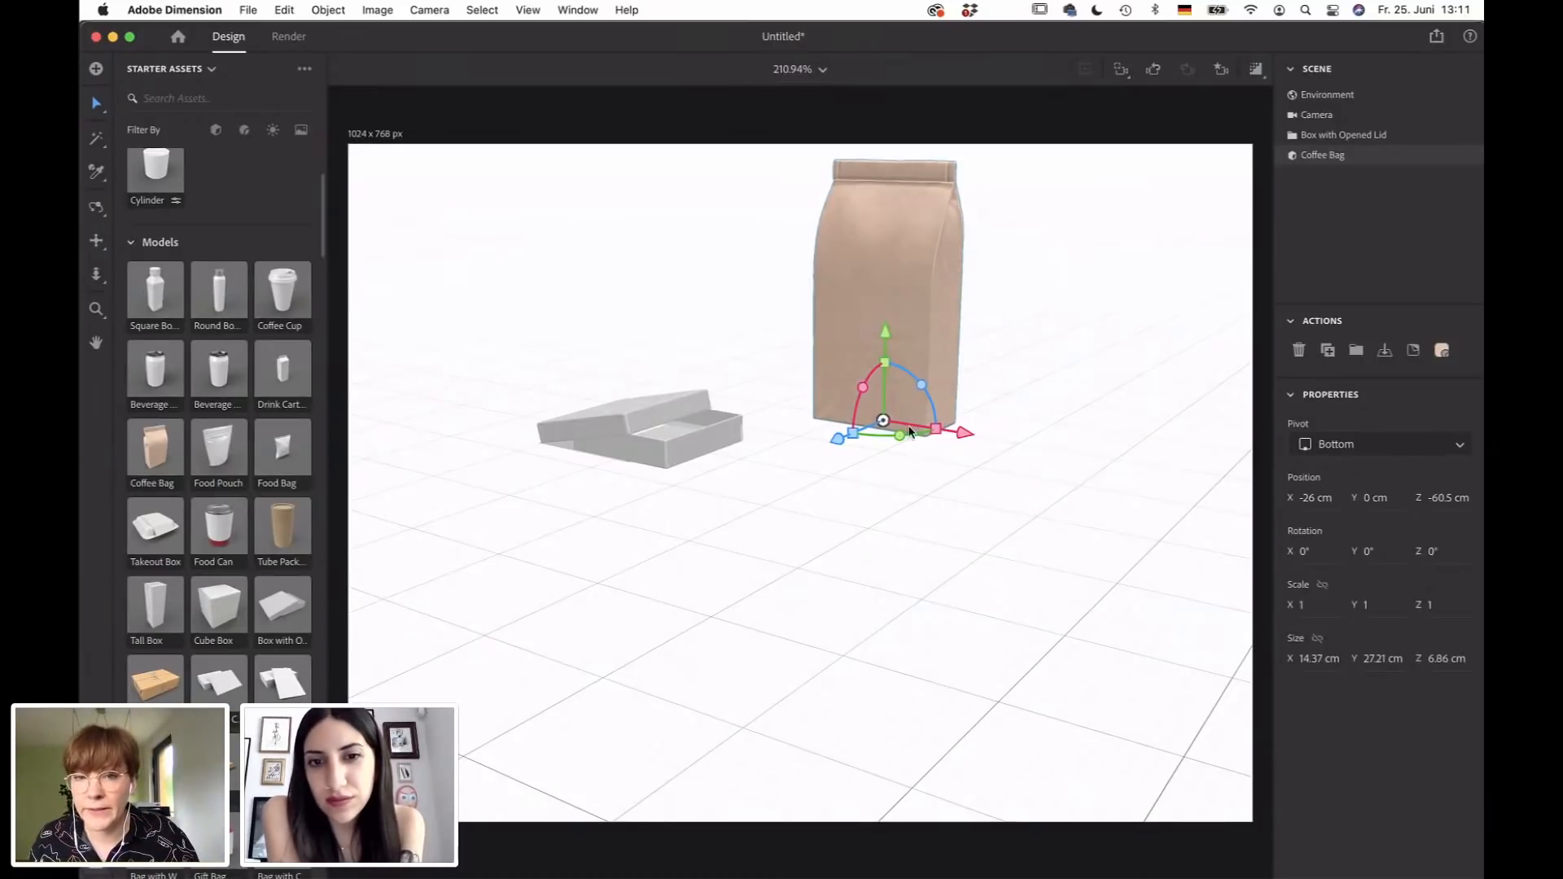
{"action": "left_click_drag", "start_coordinate": [883, 423], "coordinate": [921, 458]}
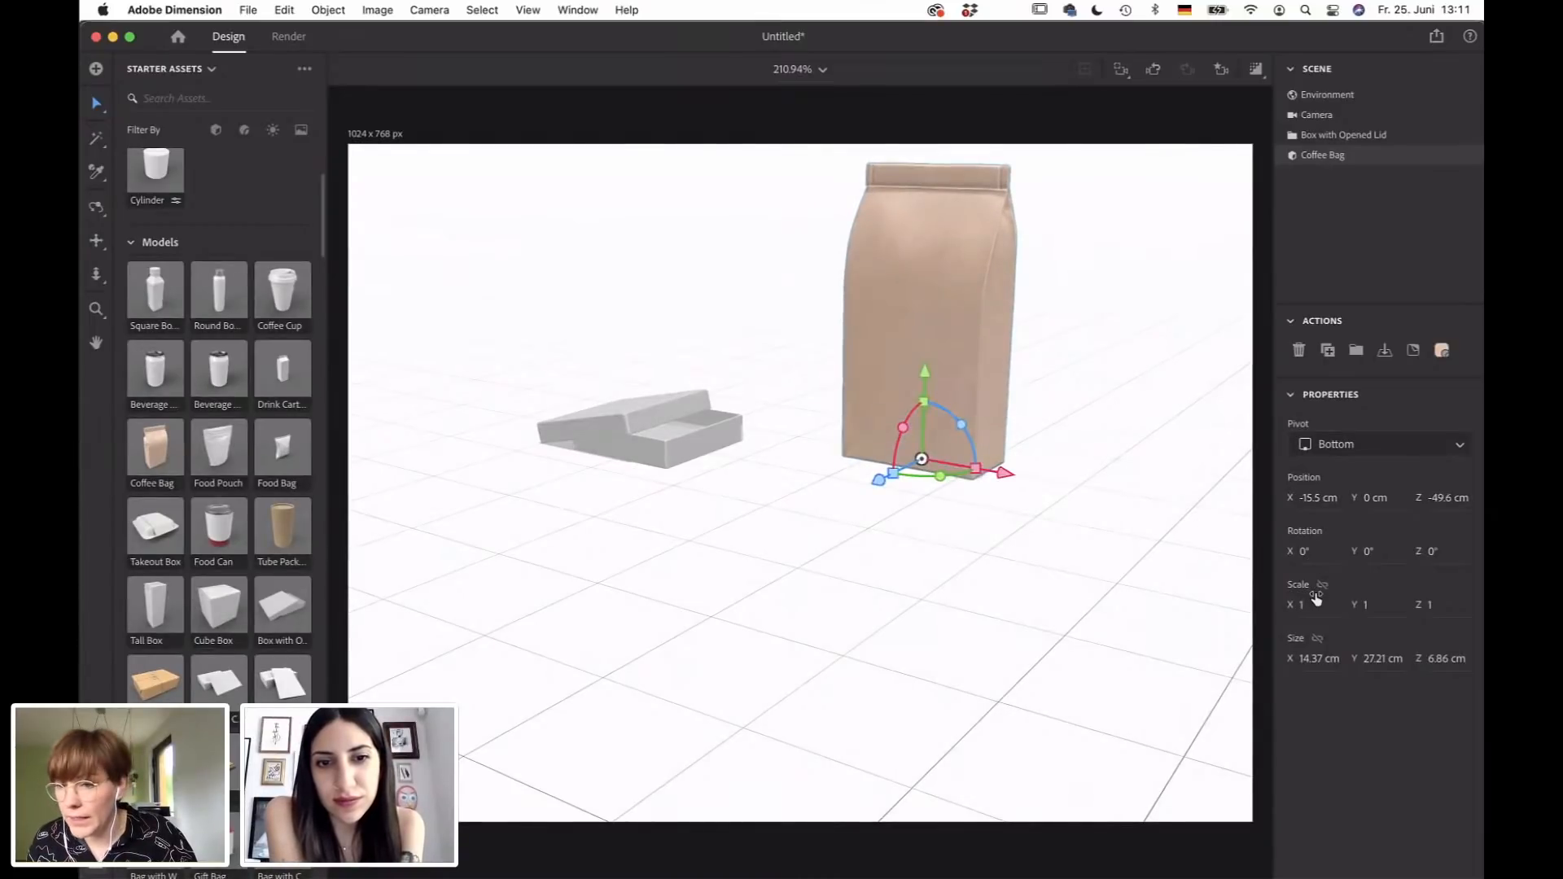
{"action": "left_click", "coordinate": [1323, 660]}
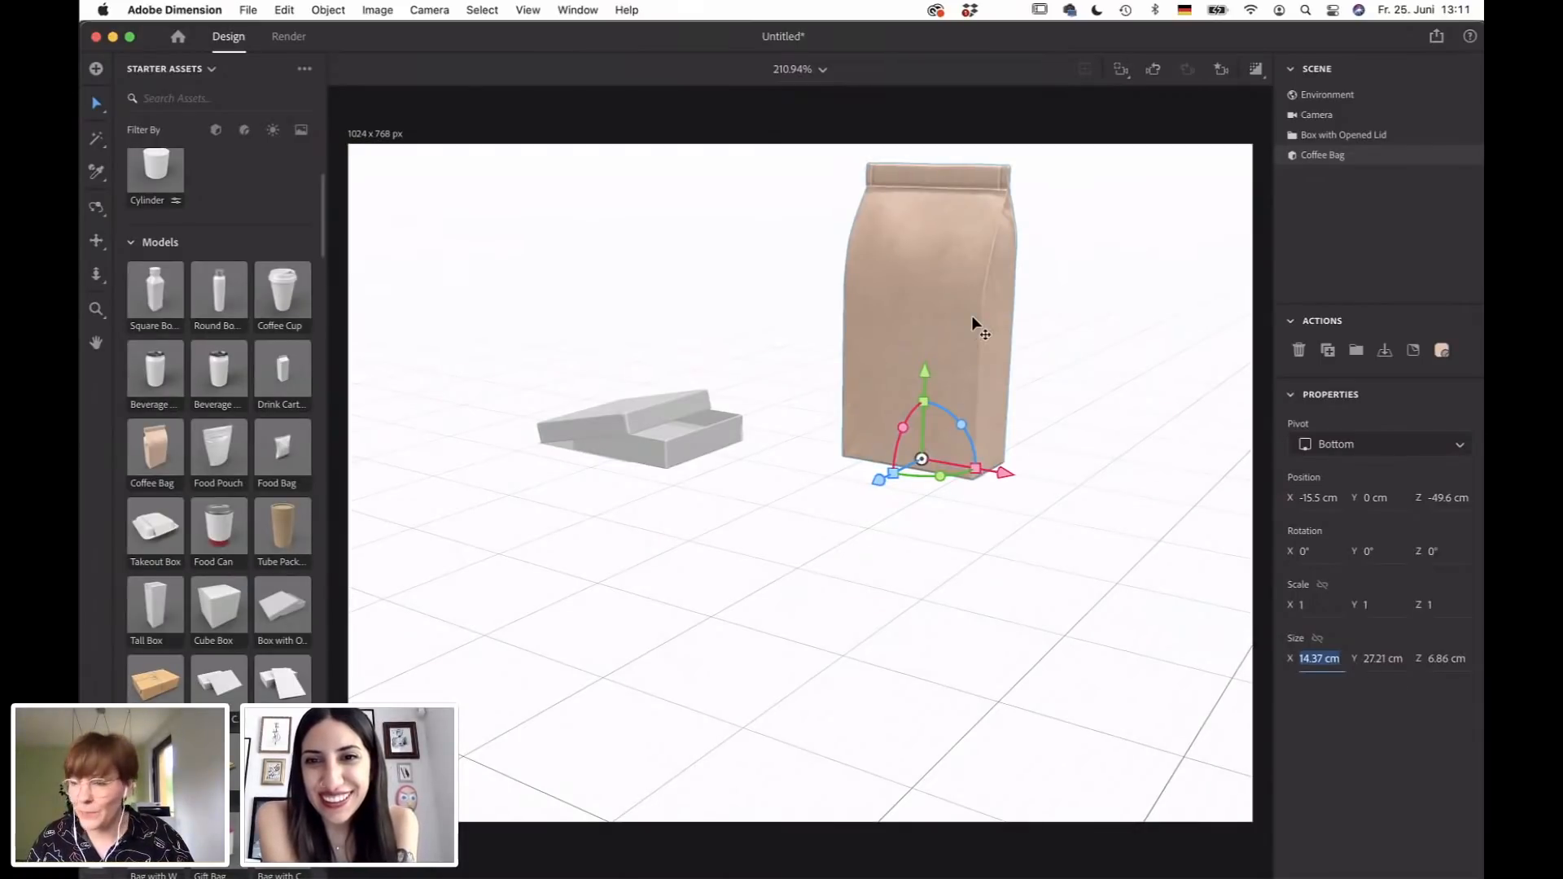
{"action": "type", "text": "11"}
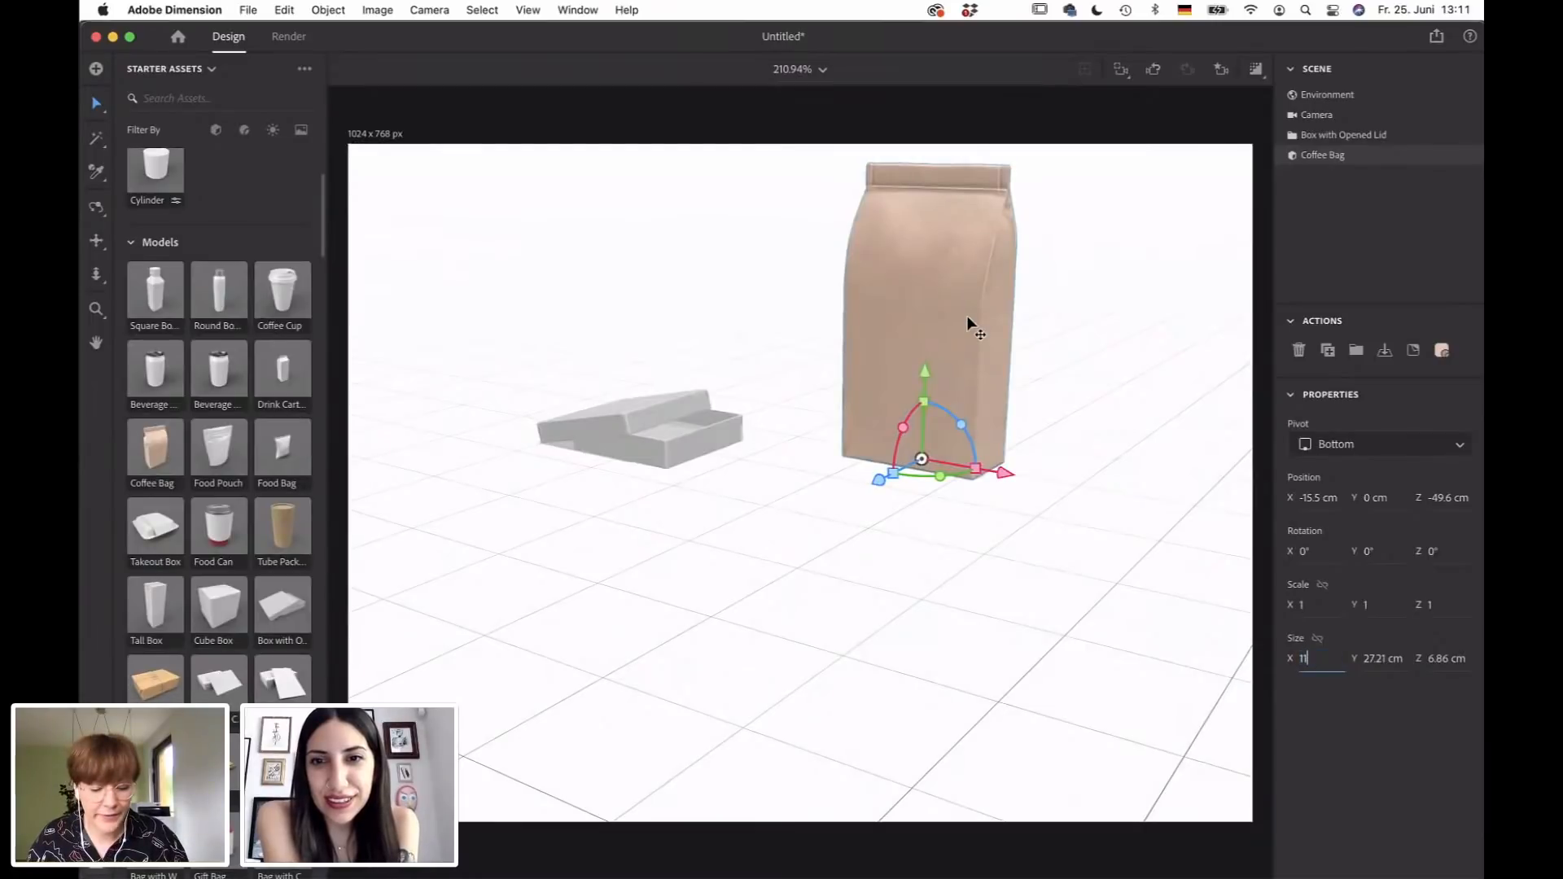
{"action": "key", "text": "Tab"}
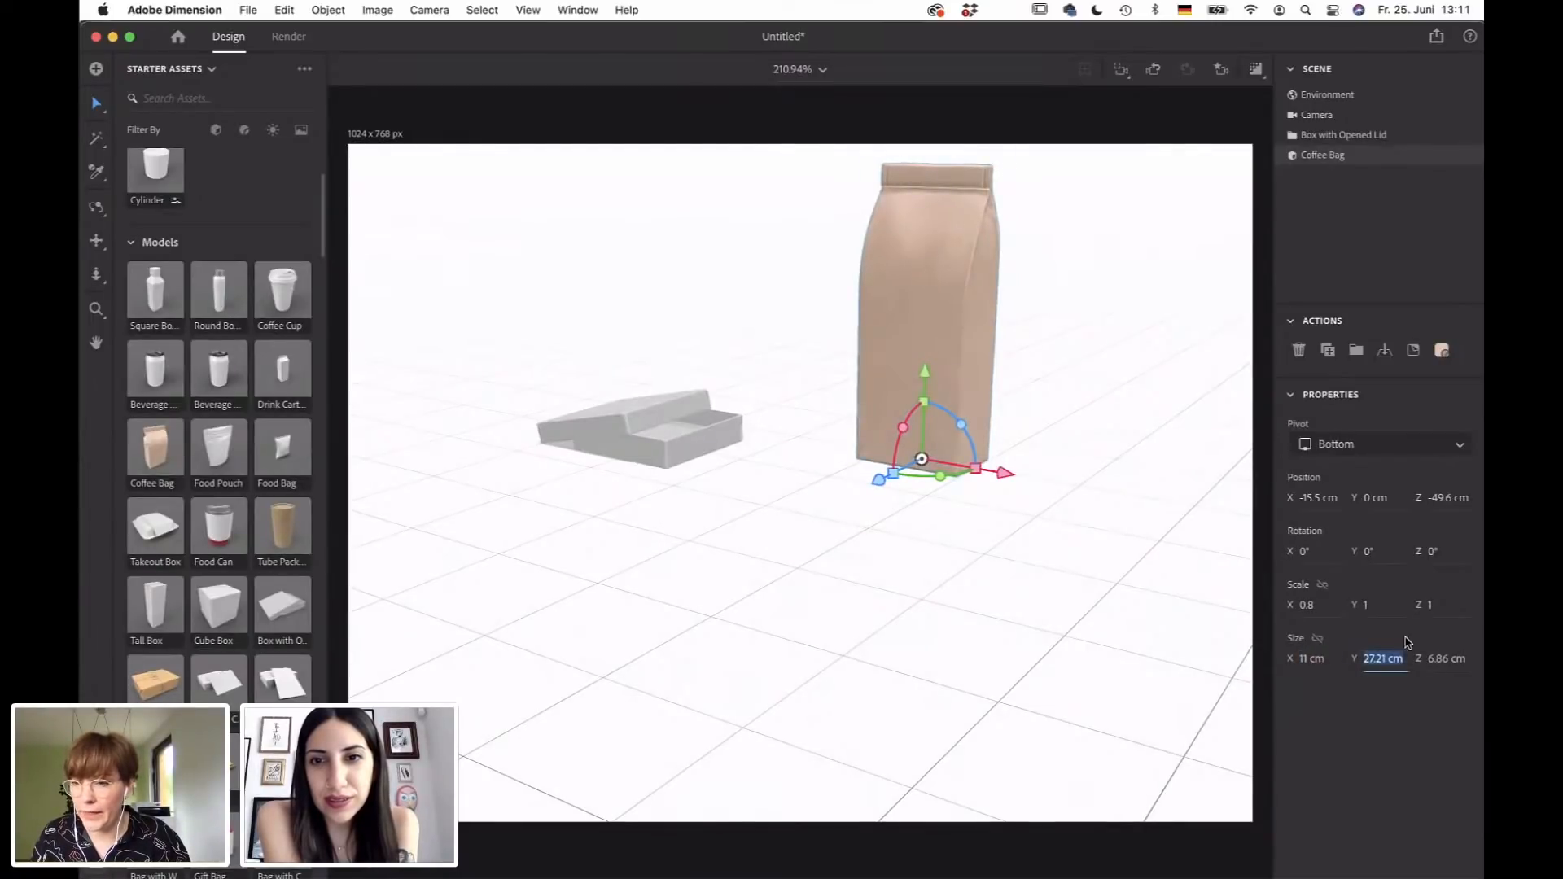
Set the coffee bag's Z size to 22 cm.
{"action": "left_click", "coordinate": [1459, 665]}
{"action": "left_click", "coordinate": [1459, 665]}
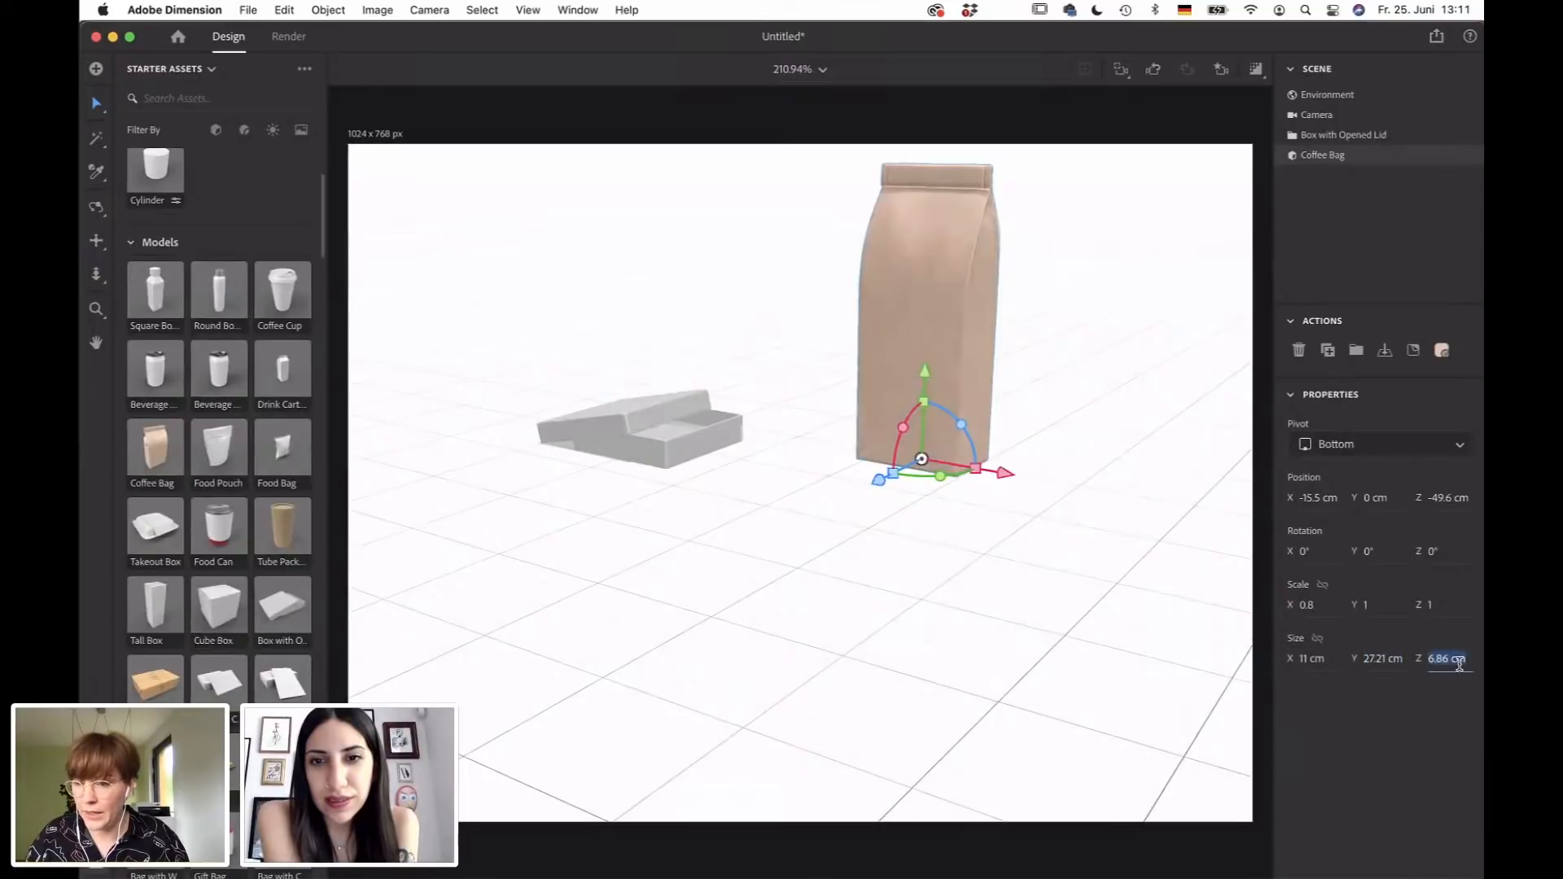
{"action": "type", "text": "22"}
{"action": "key", "text": "Return"}
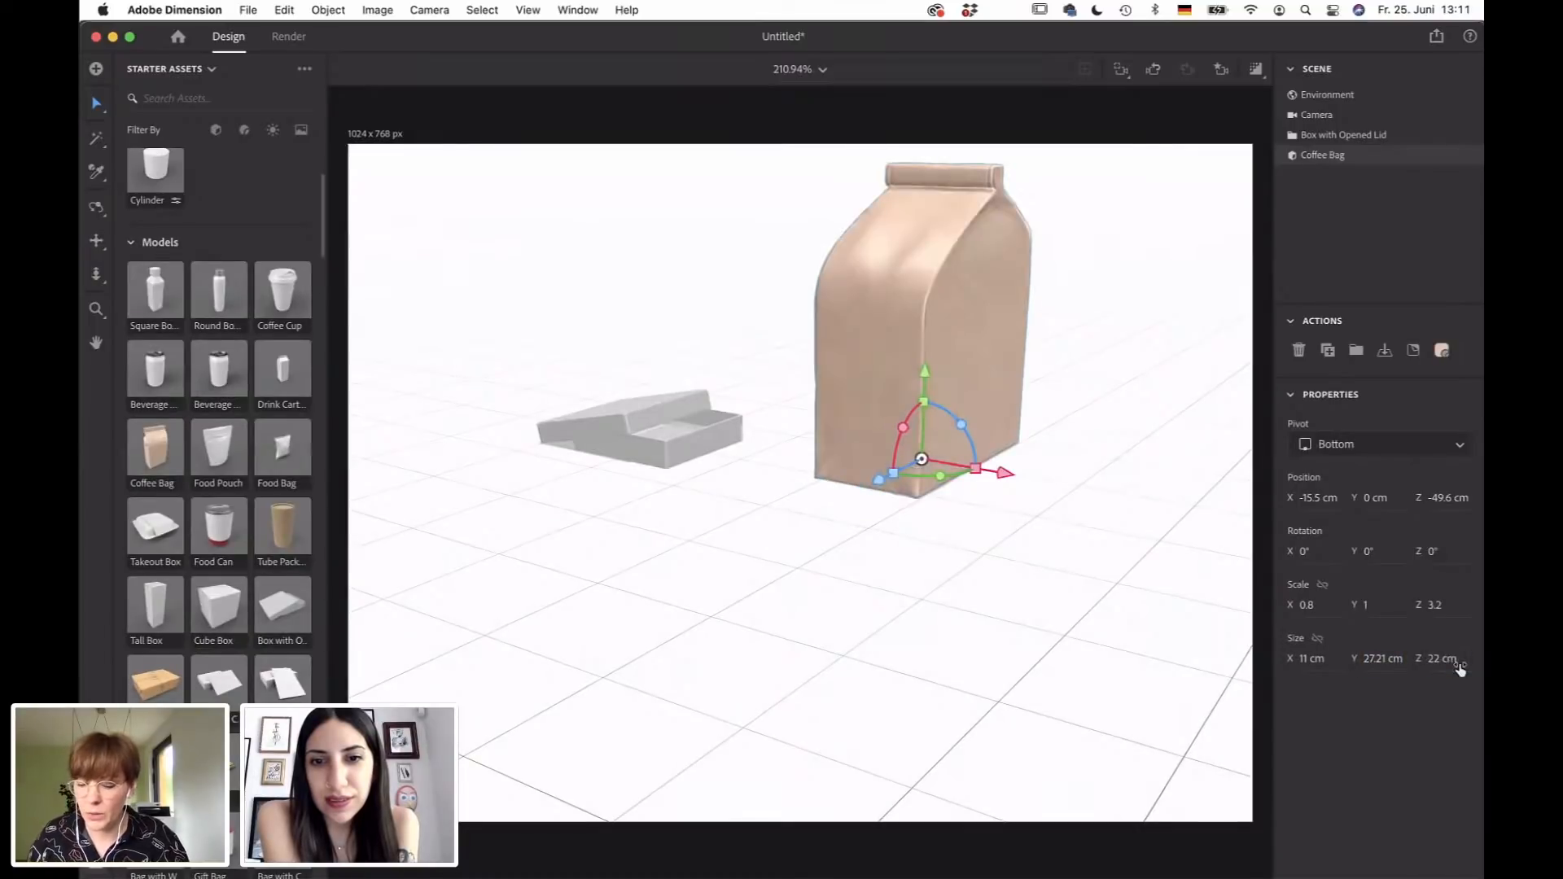
Set the coffee bag's Z size to 5.5 cm and its Y size to 22 cm.
{"action": "left_click", "coordinate": [1454, 669]}
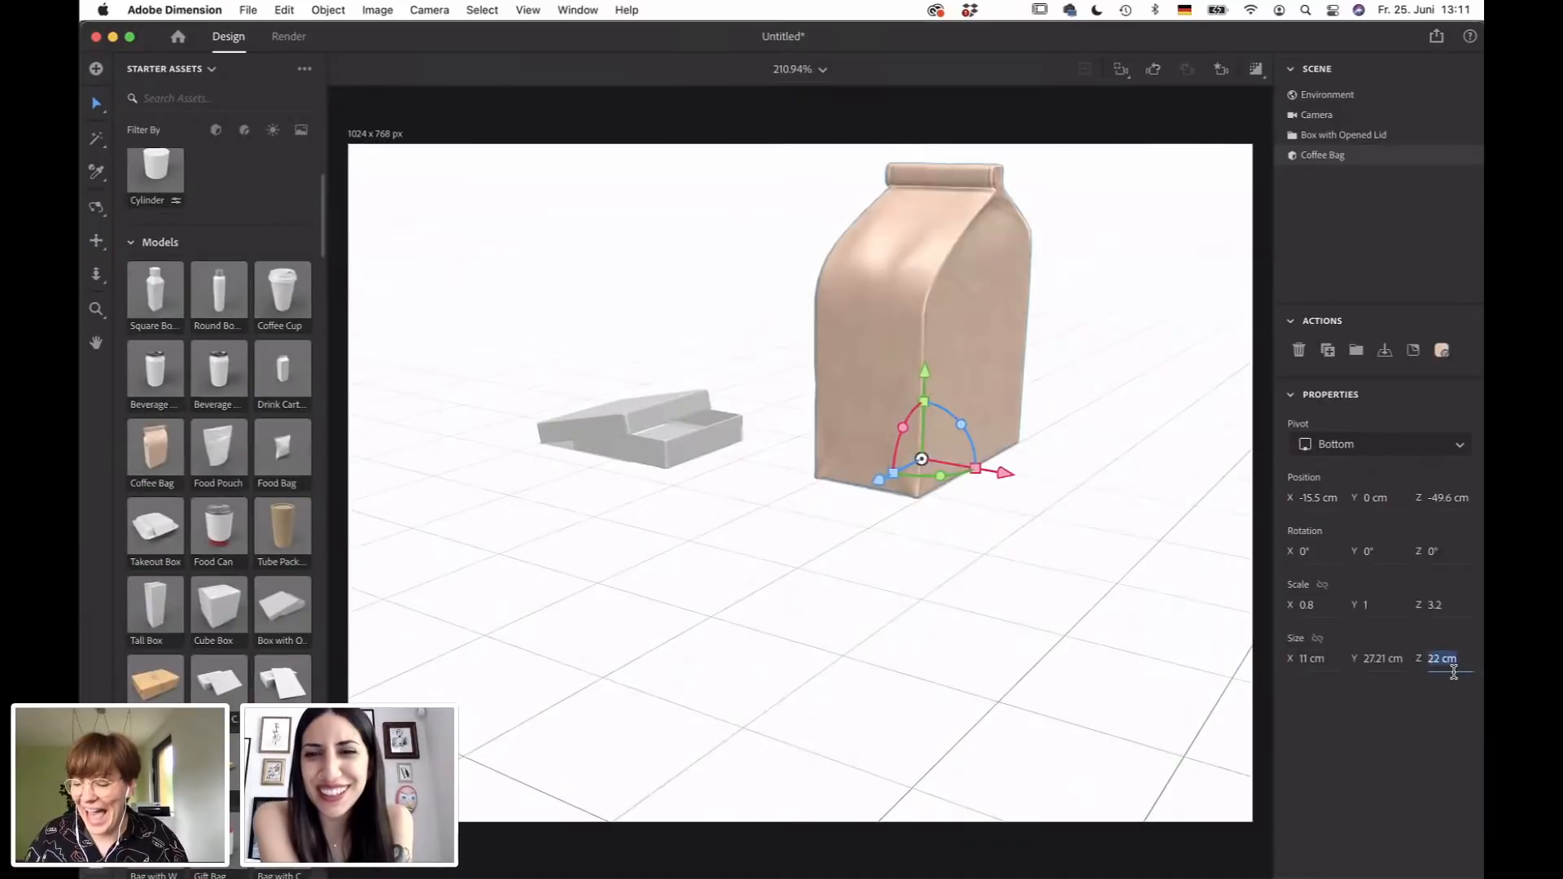
{"action": "type", "text": "5.5"}
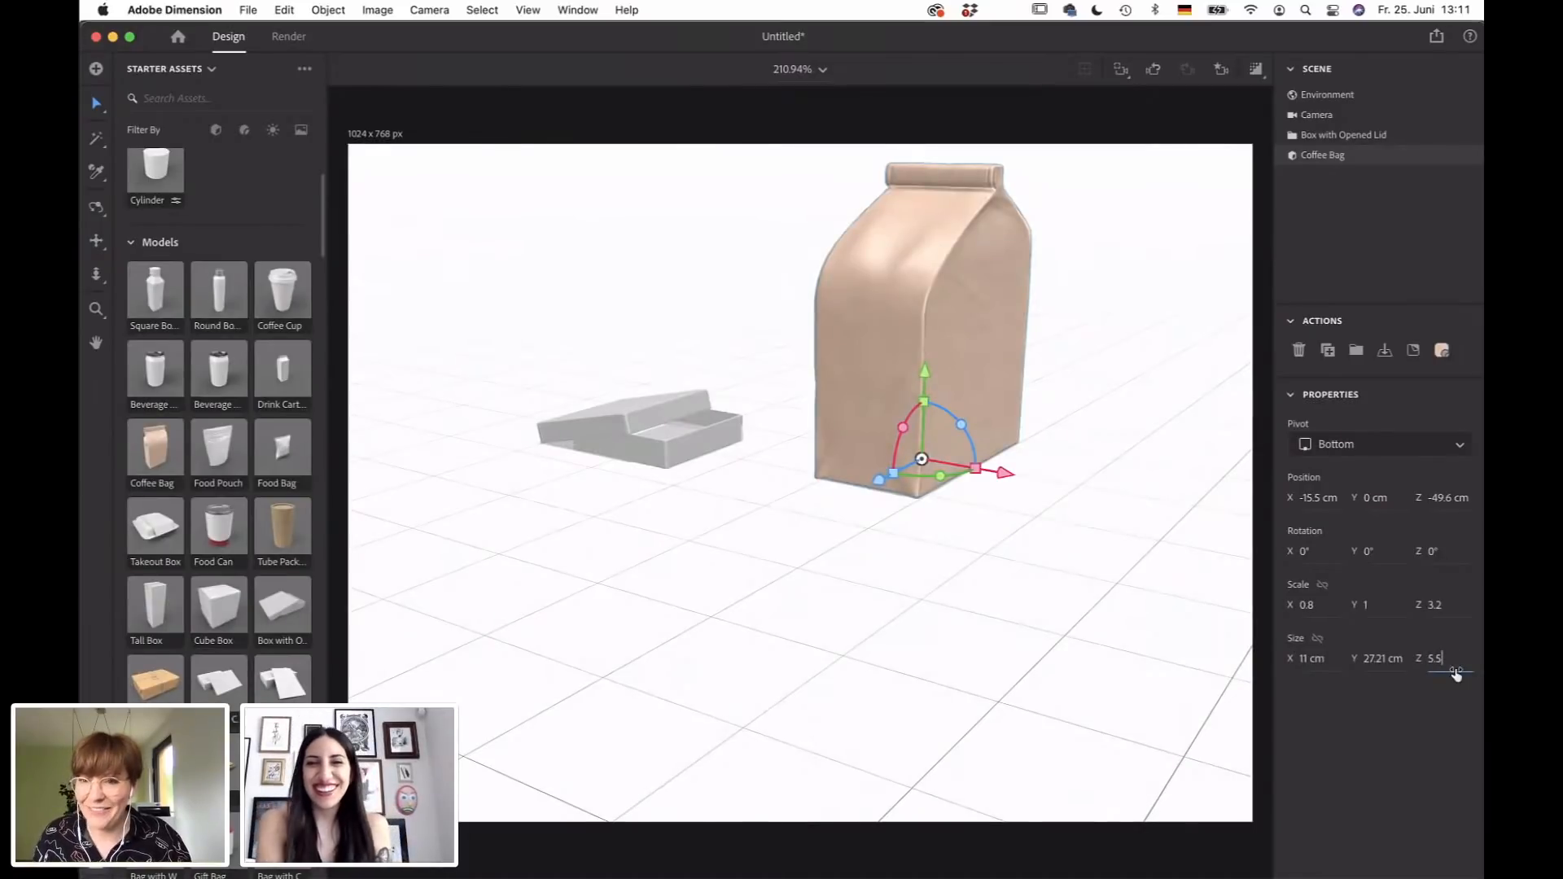
{"action": "key", "text": "Return"}
{"action": "left_click", "coordinate": [1368, 661]}
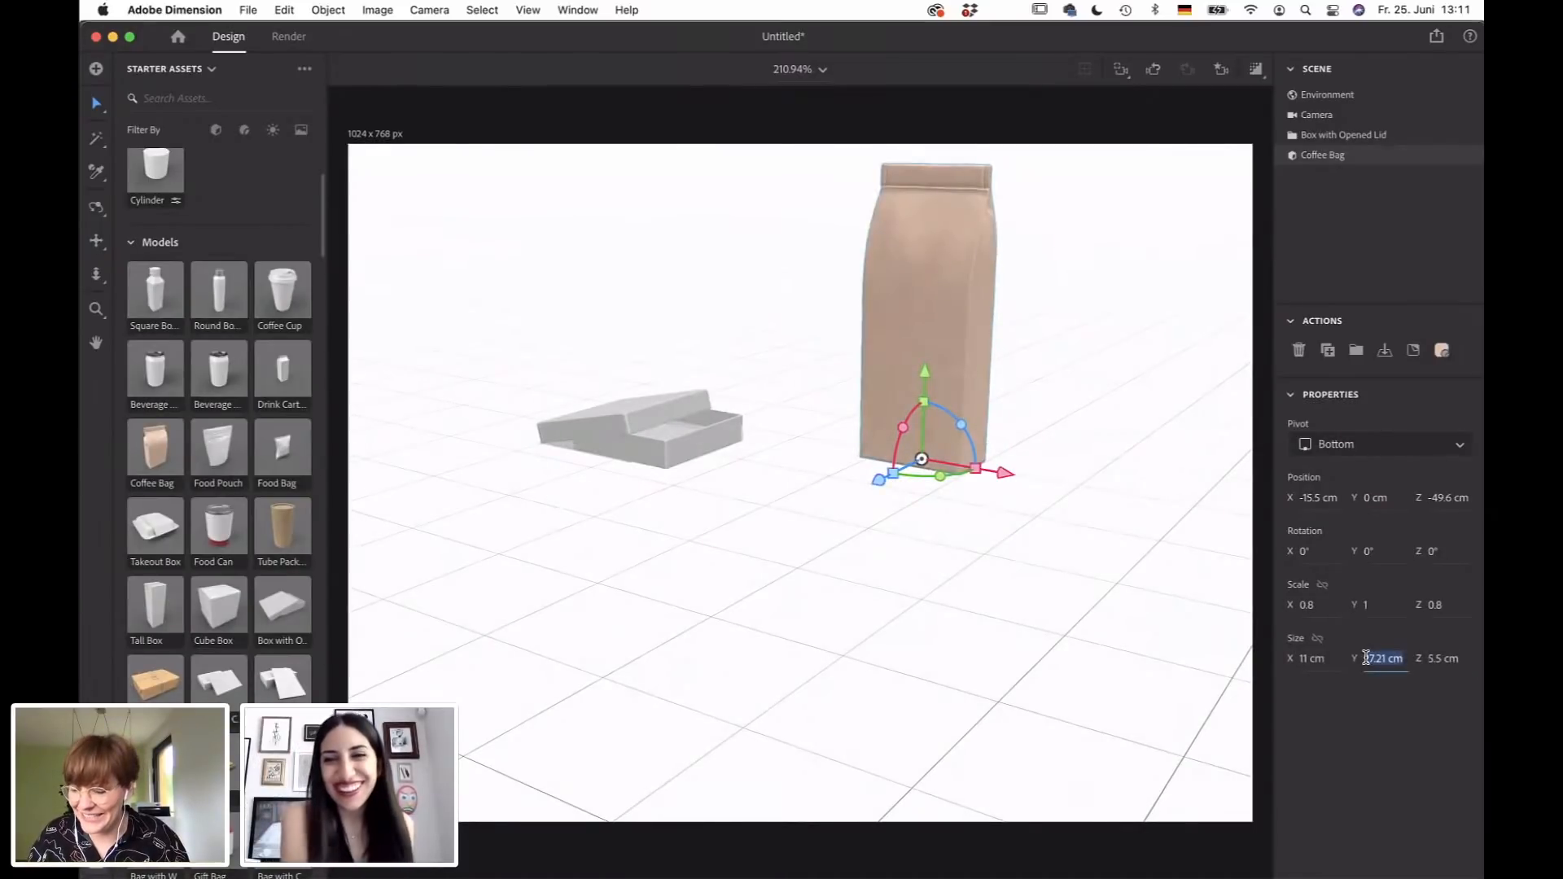
{"action": "type", "text": "12"}
{"action": "key", "text": "Return"}
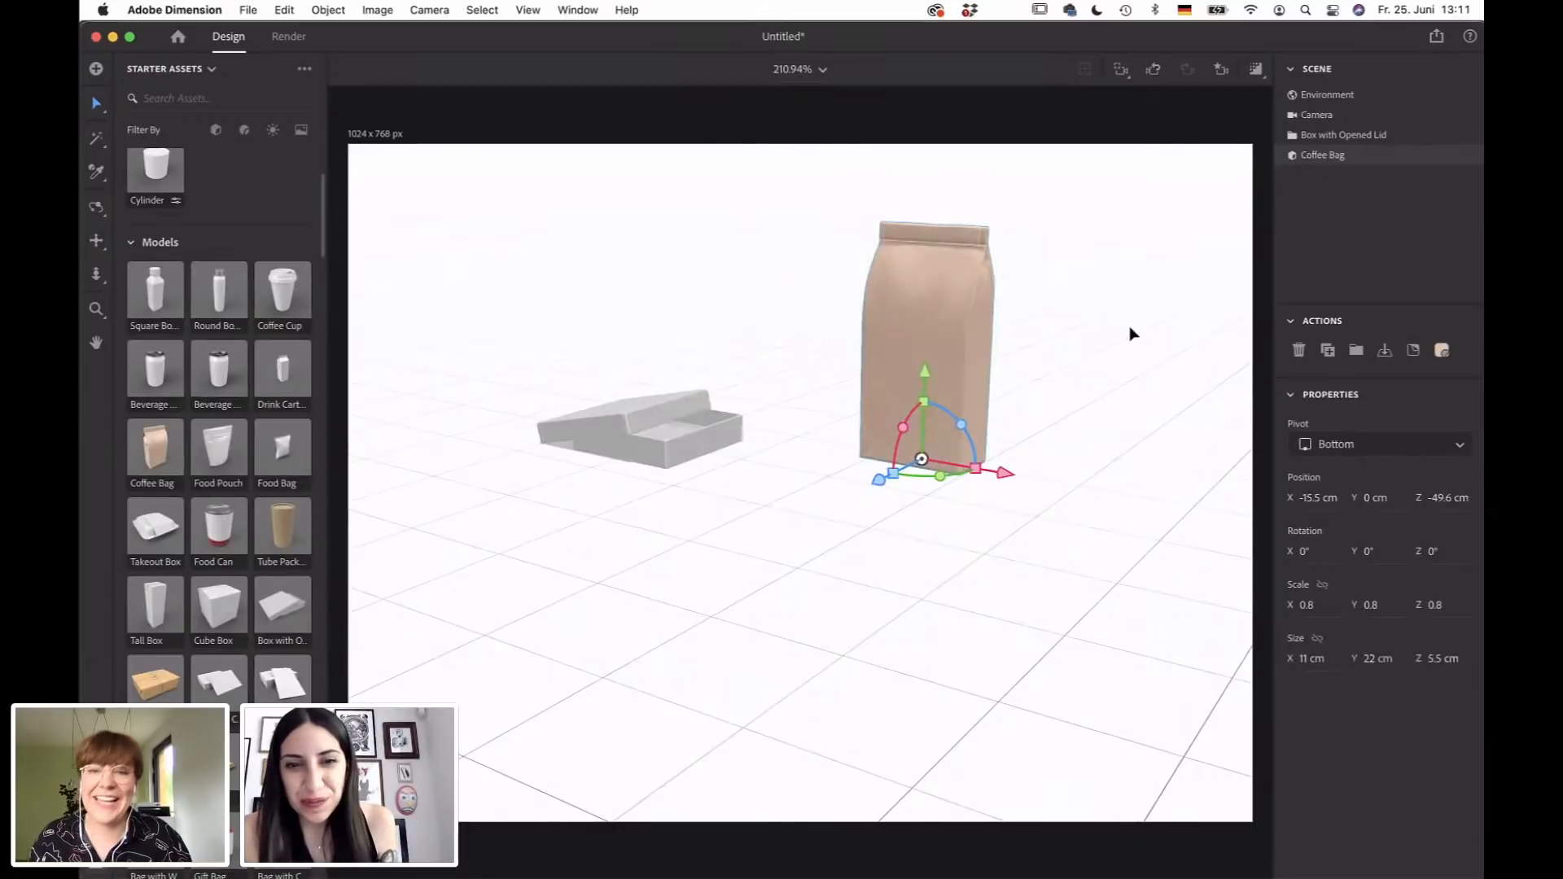
Rotate the box with the opened lid to about 164° around Y and set its X size to 40 cm.
{"action": "left_click", "coordinate": [701, 461]}
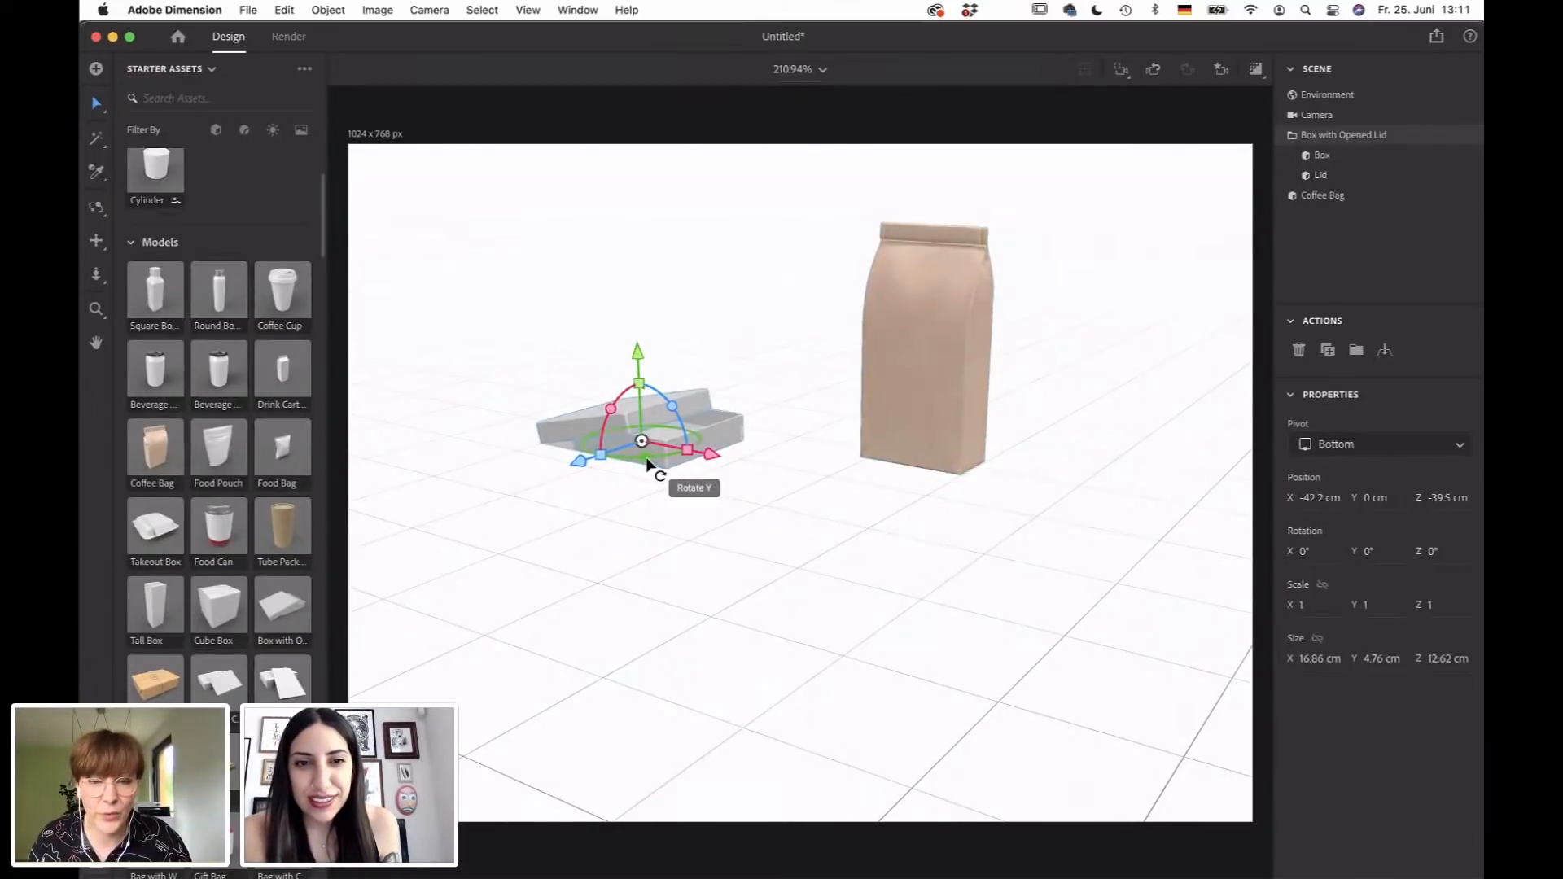
{"action": "left_click_drag", "start_coordinate": [649, 464], "coordinate": [753, 458]}
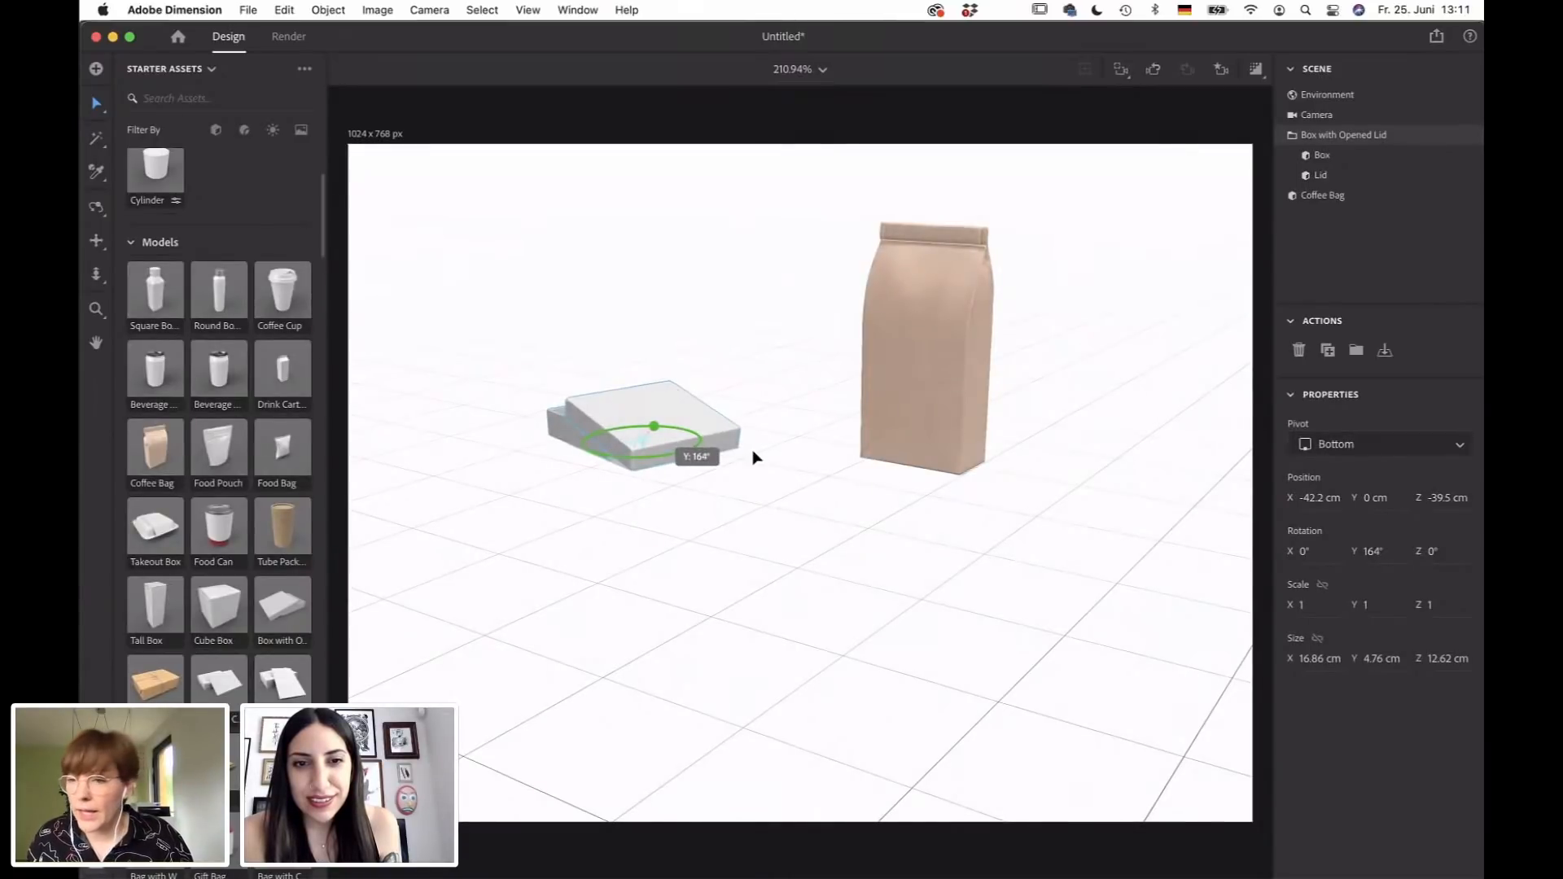
{"action": "left_click", "coordinate": [1313, 661]}
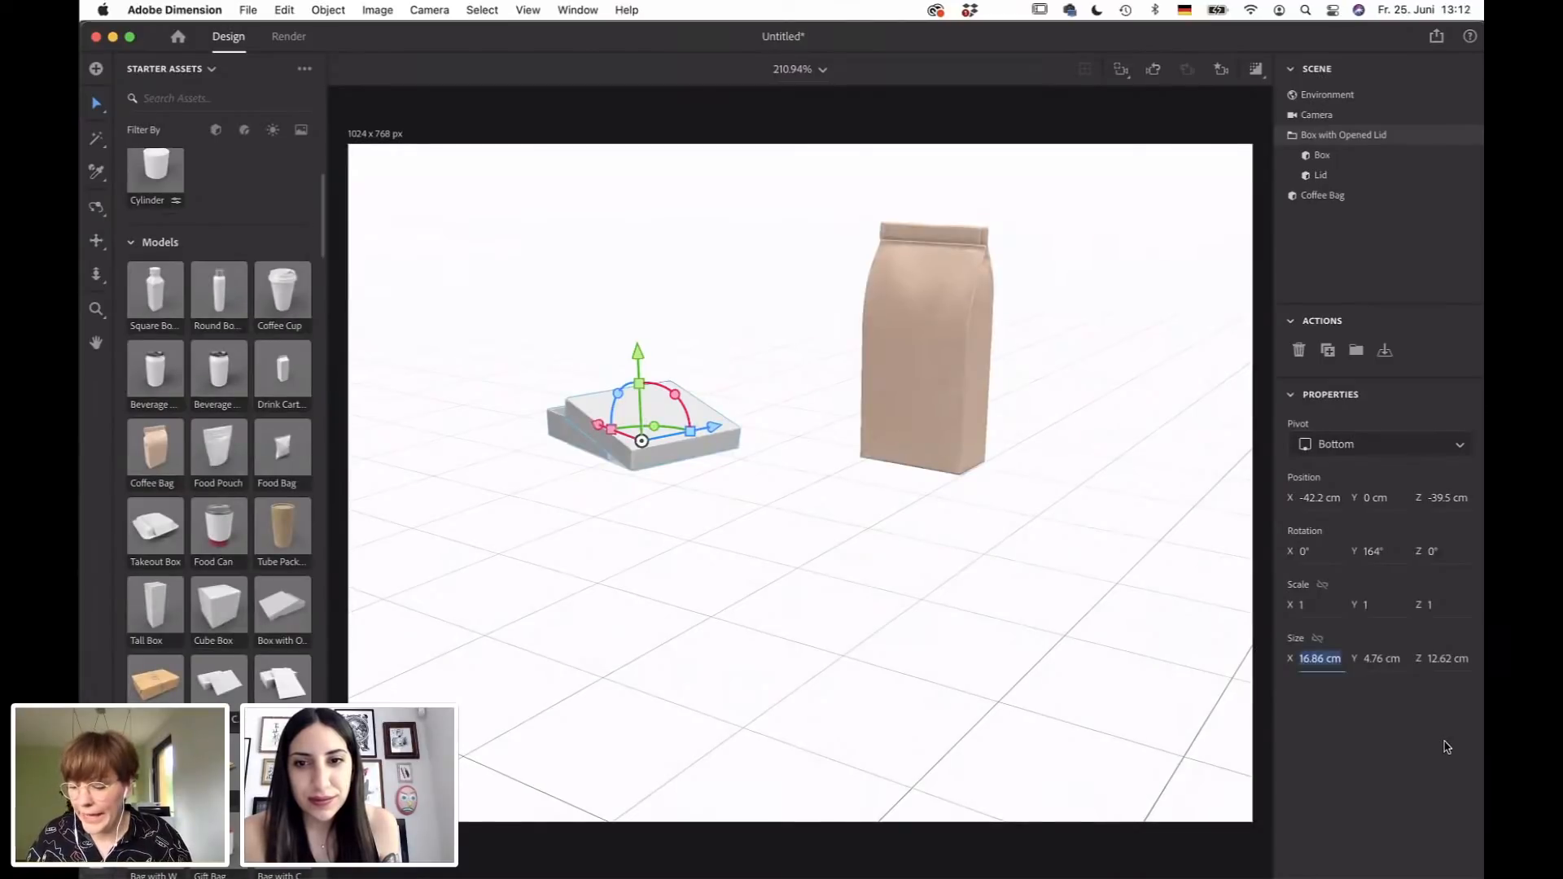
{"action": "type", "text": "40"}
{"action": "key", "text": "Return"}
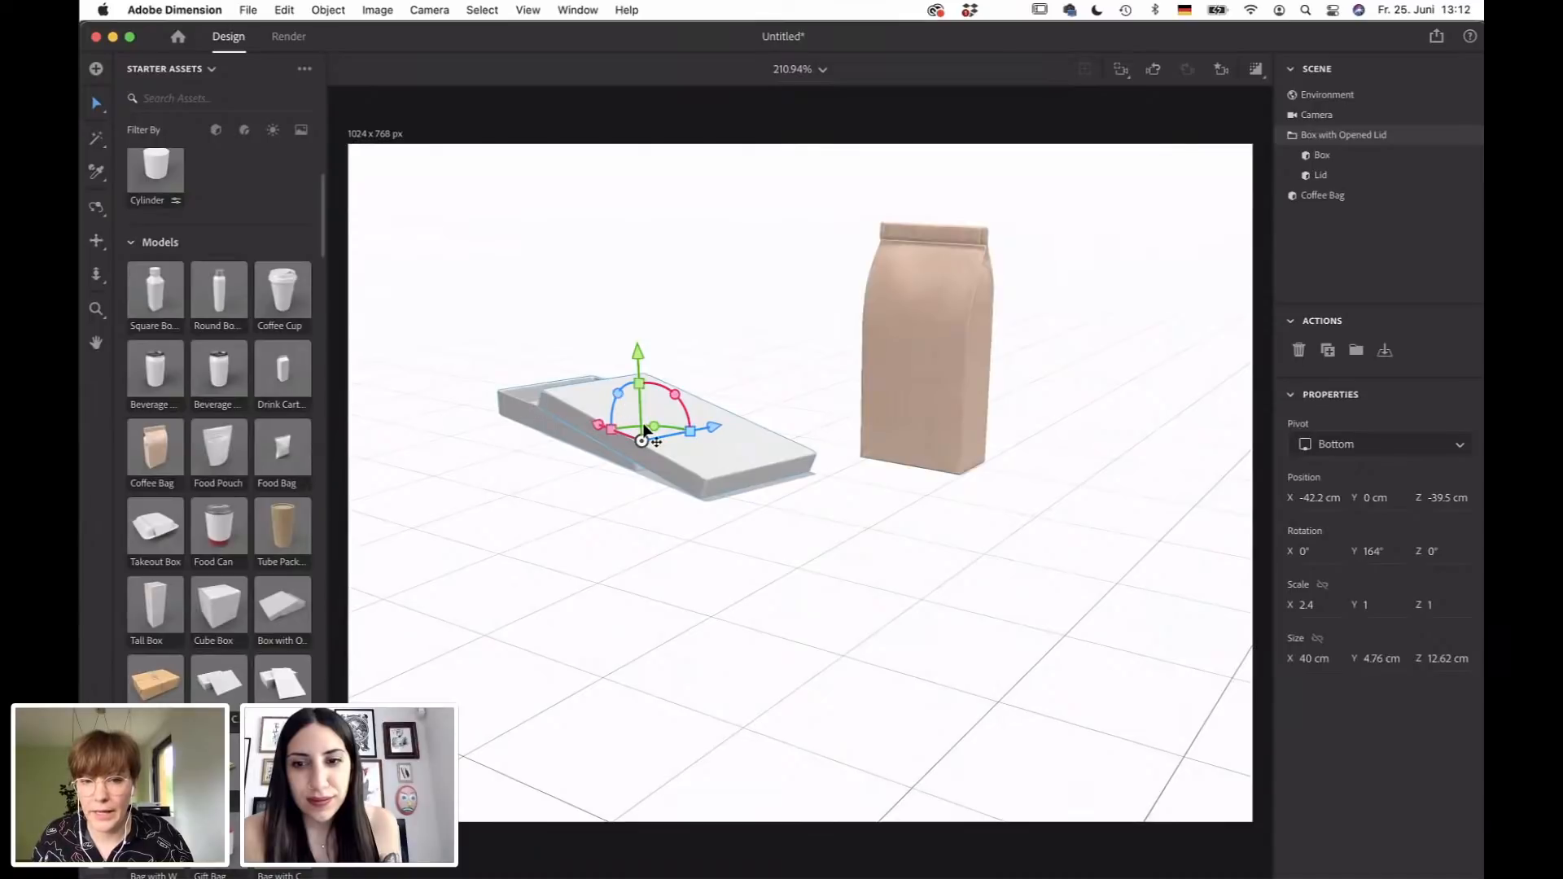
Rotate the box to about 94° around Y and set its Y size to 30 cm.
{"action": "left_click_drag", "start_coordinate": [653, 426], "coordinate": [706, 447]}
{"action": "left_click_drag", "start_coordinate": [1170, 605], "coordinate": [1399, 659]}
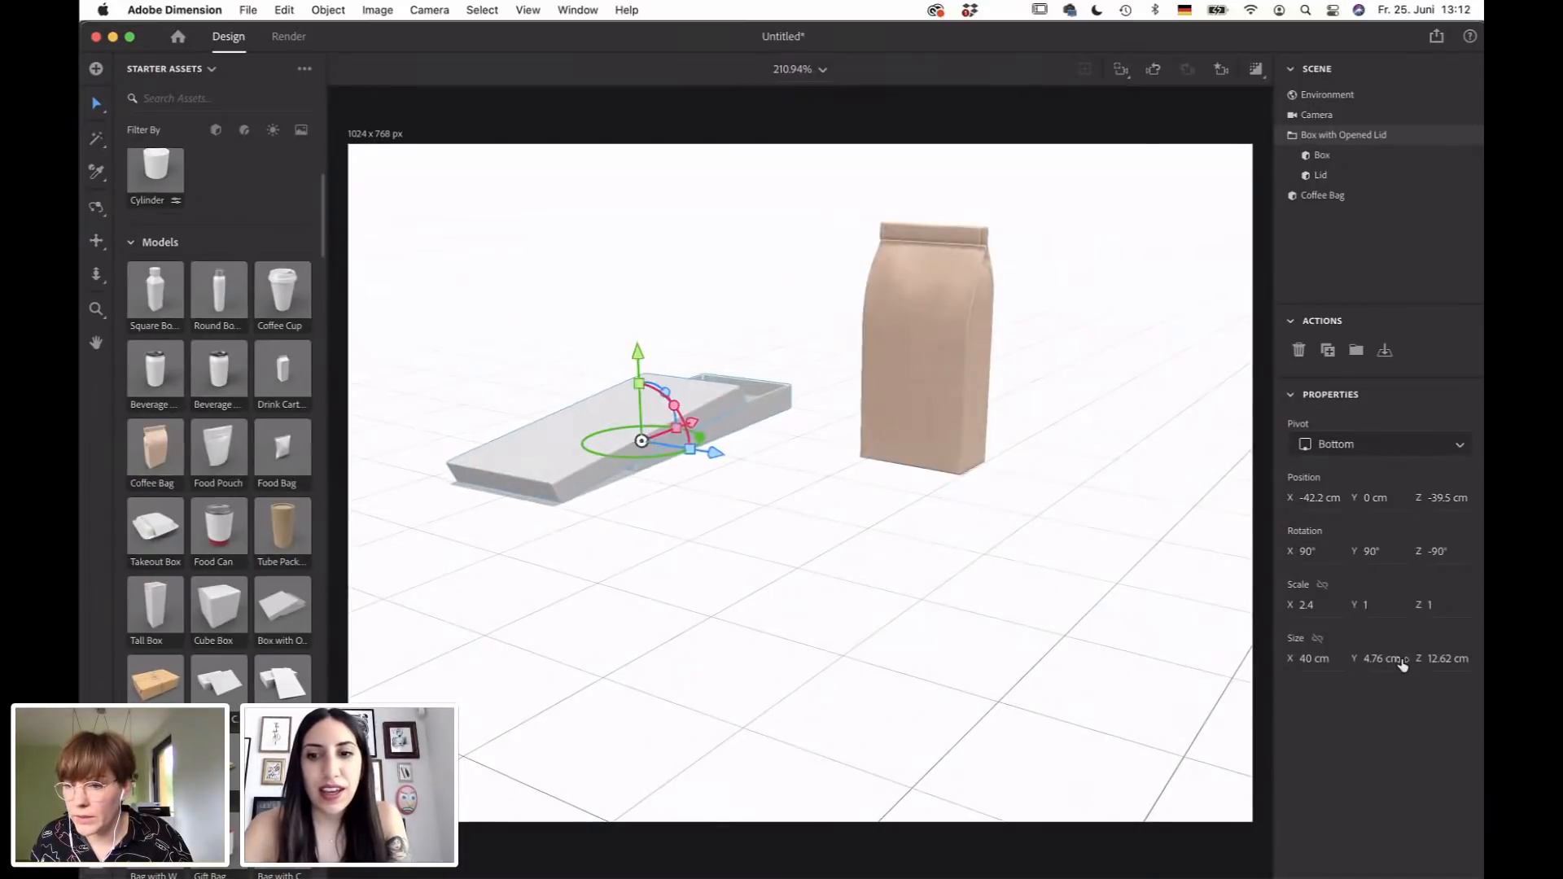
{"action": "left_click", "coordinate": [1370, 656]}
{"action": "type", "text": "30"}
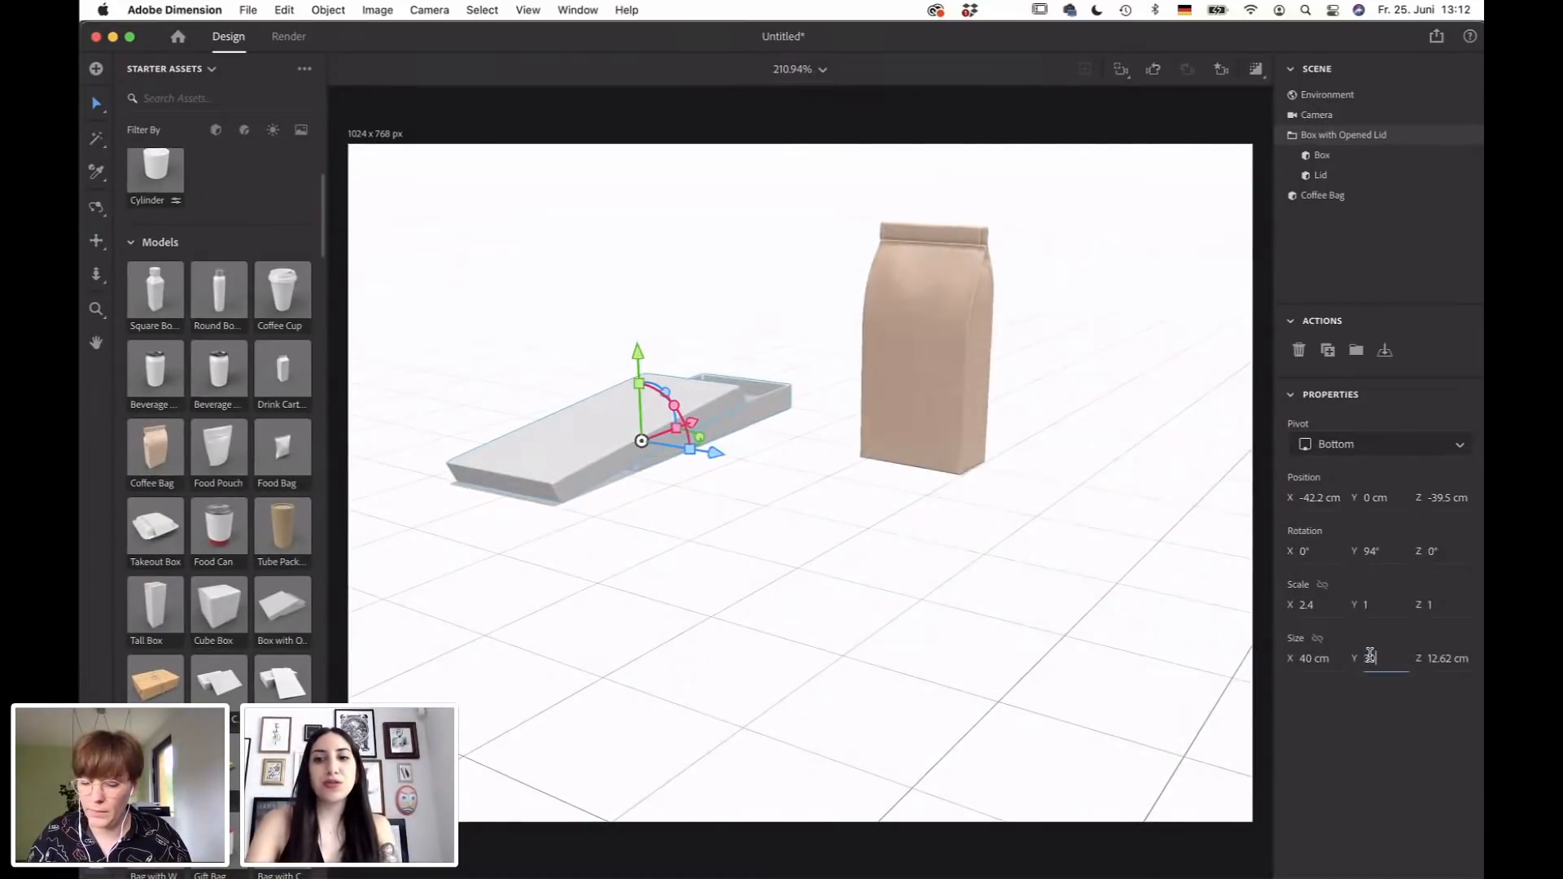
{"action": "key", "text": "Return"}
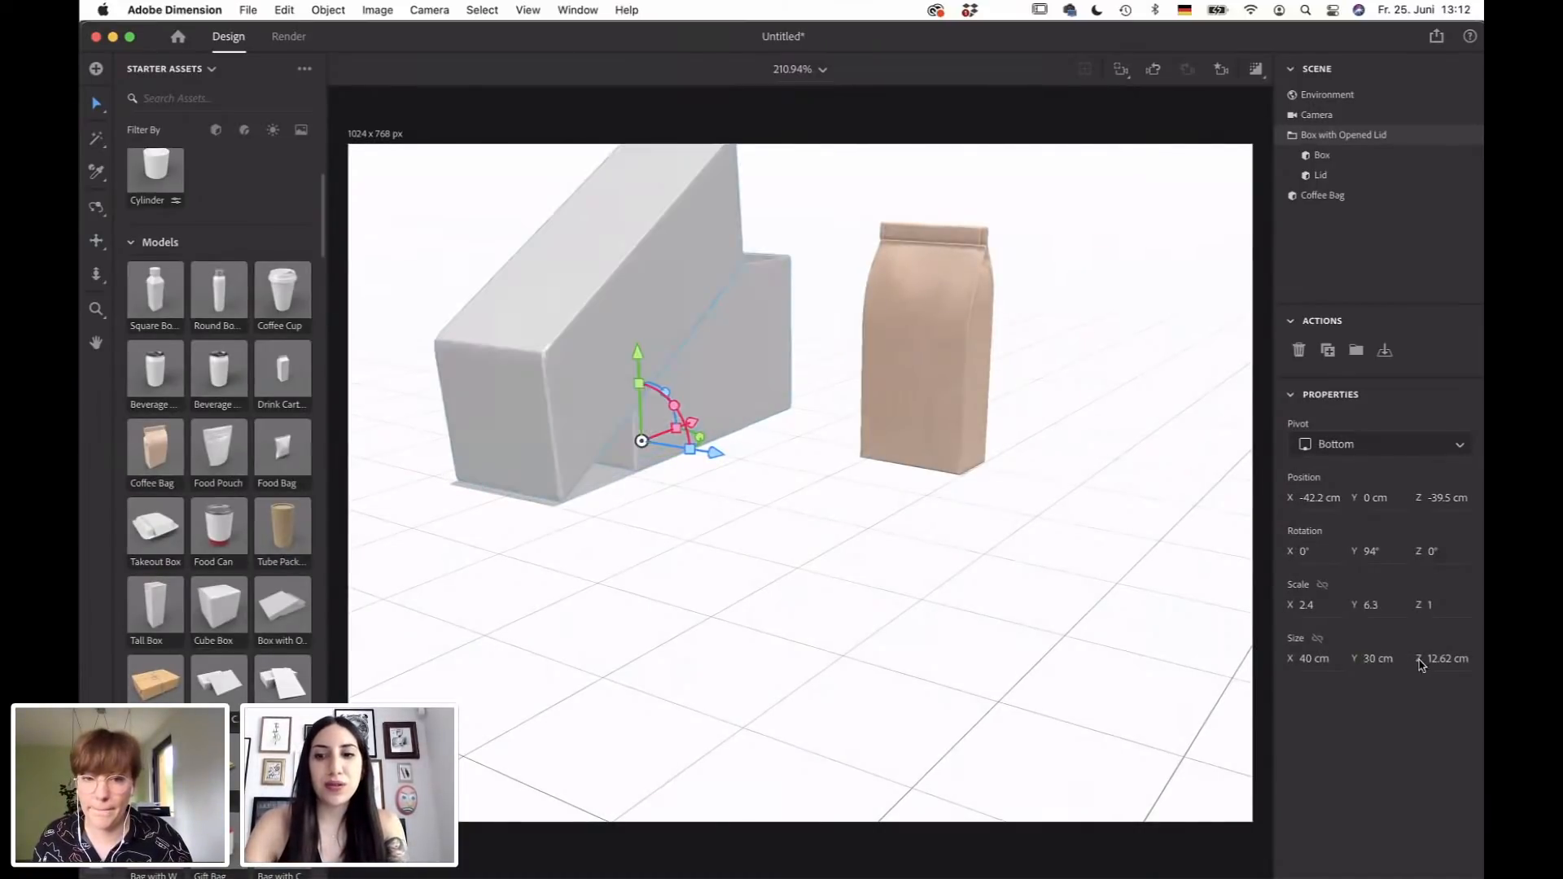
Set the box's Y size to 10 cm and its Z size to 30 cm.
{"action": "left_click", "coordinate": [1371, 658]}
{"action": "type", "text": "10"}
{"action": "key", "text": "Return"}
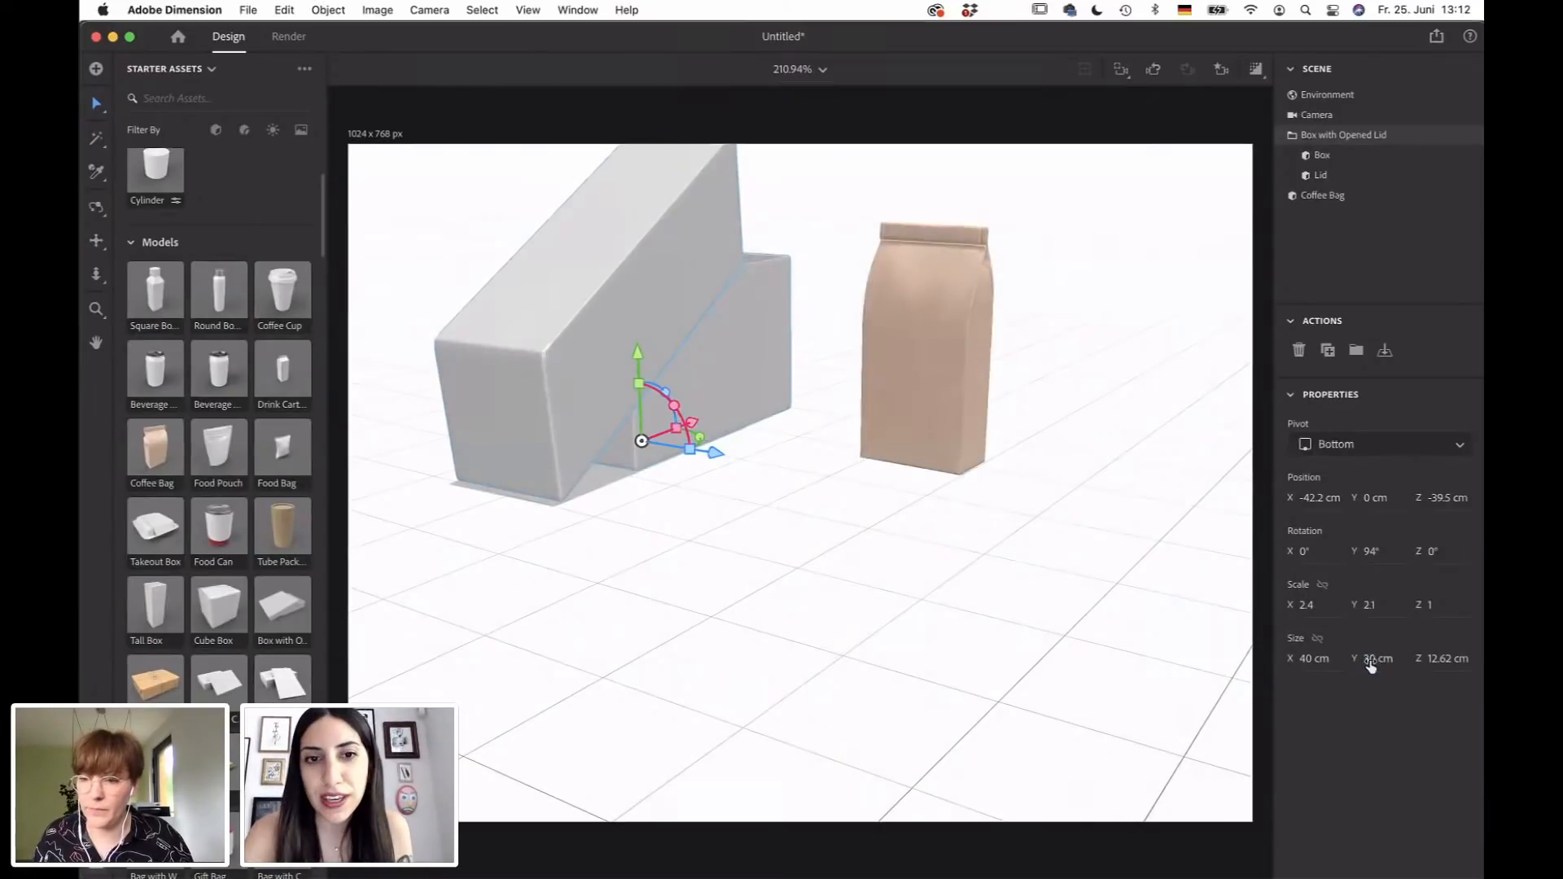
{"action": "left_click", "coordinate": [1448, 665]}
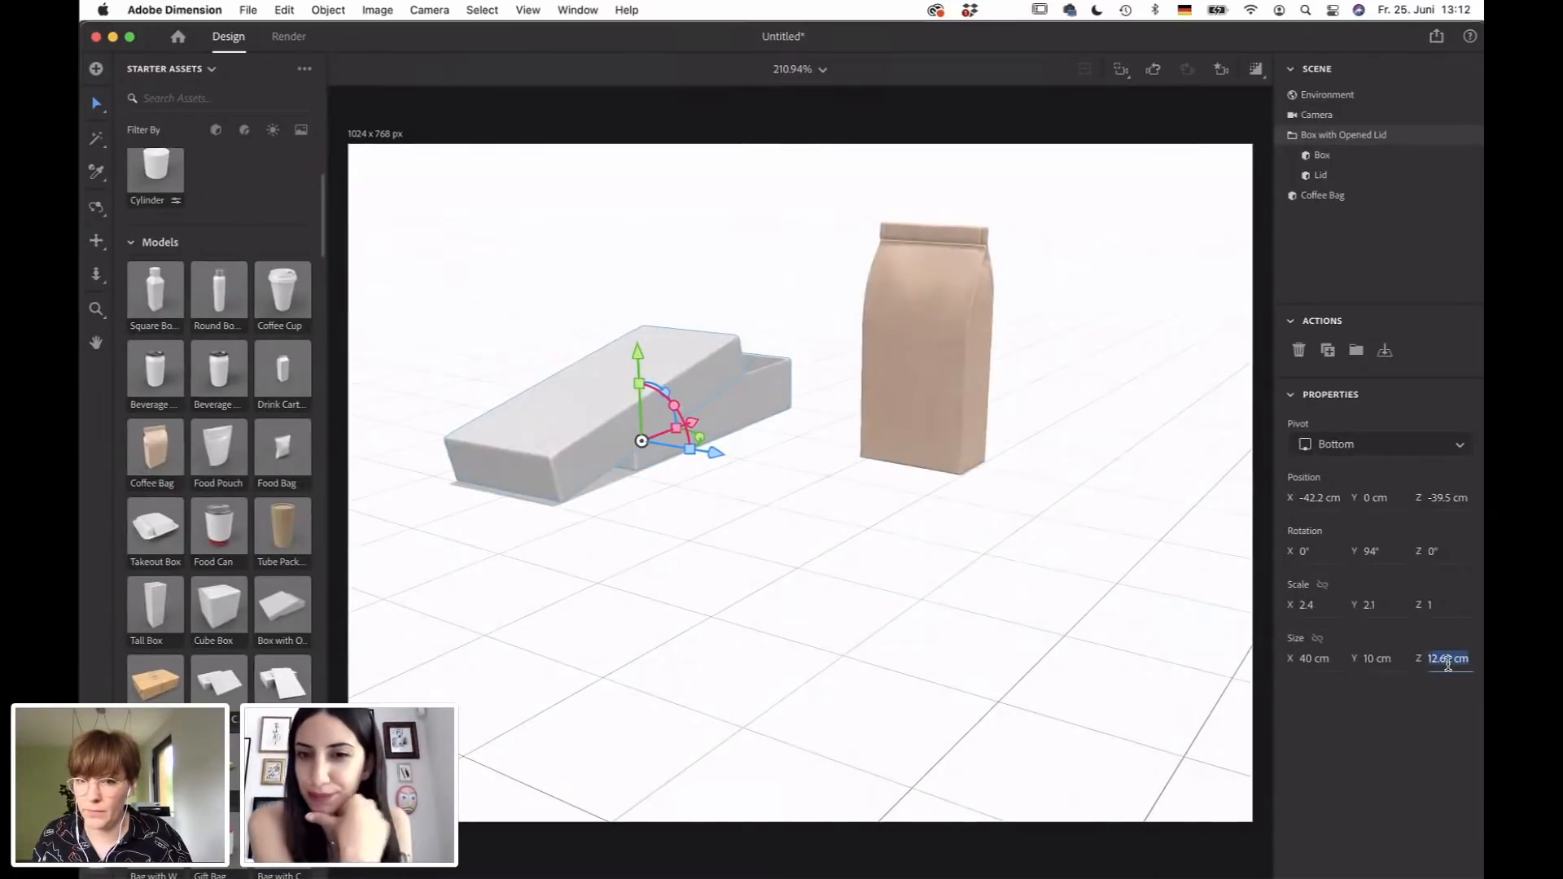
{"action": "type", "text": "30"}
{"action": "key", "text": "Return"}
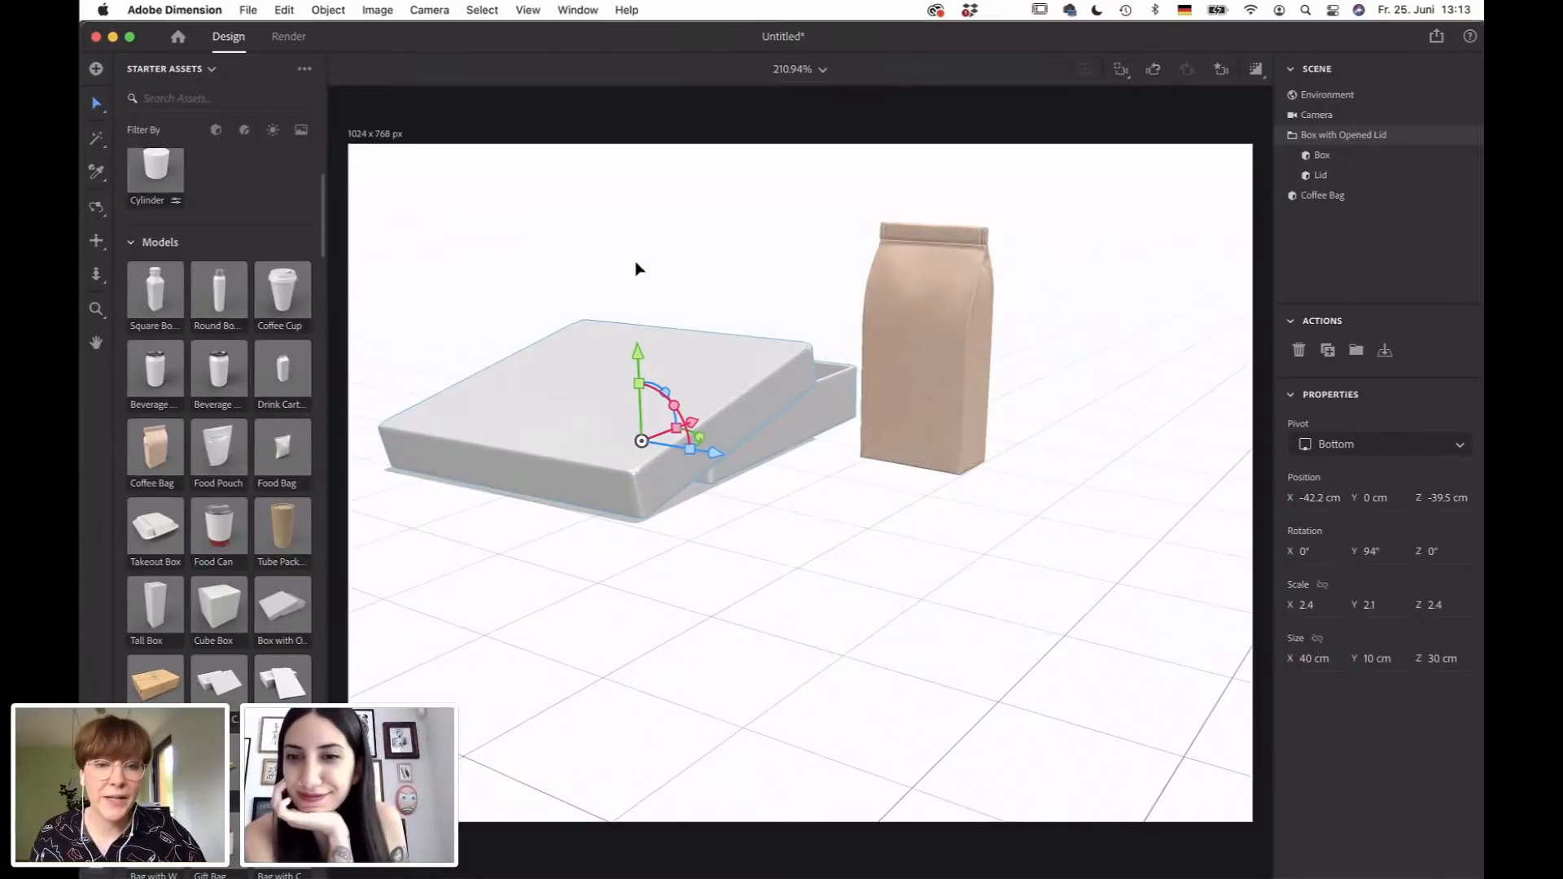
Move the box away from the coffee bag to about X -50.3 cm, Z -38.4 cm and rotate it to about 164° around Y.
{"action": "left_click_drag", "start_coordinate": [638, 437], "coordinate": [656, 398]}
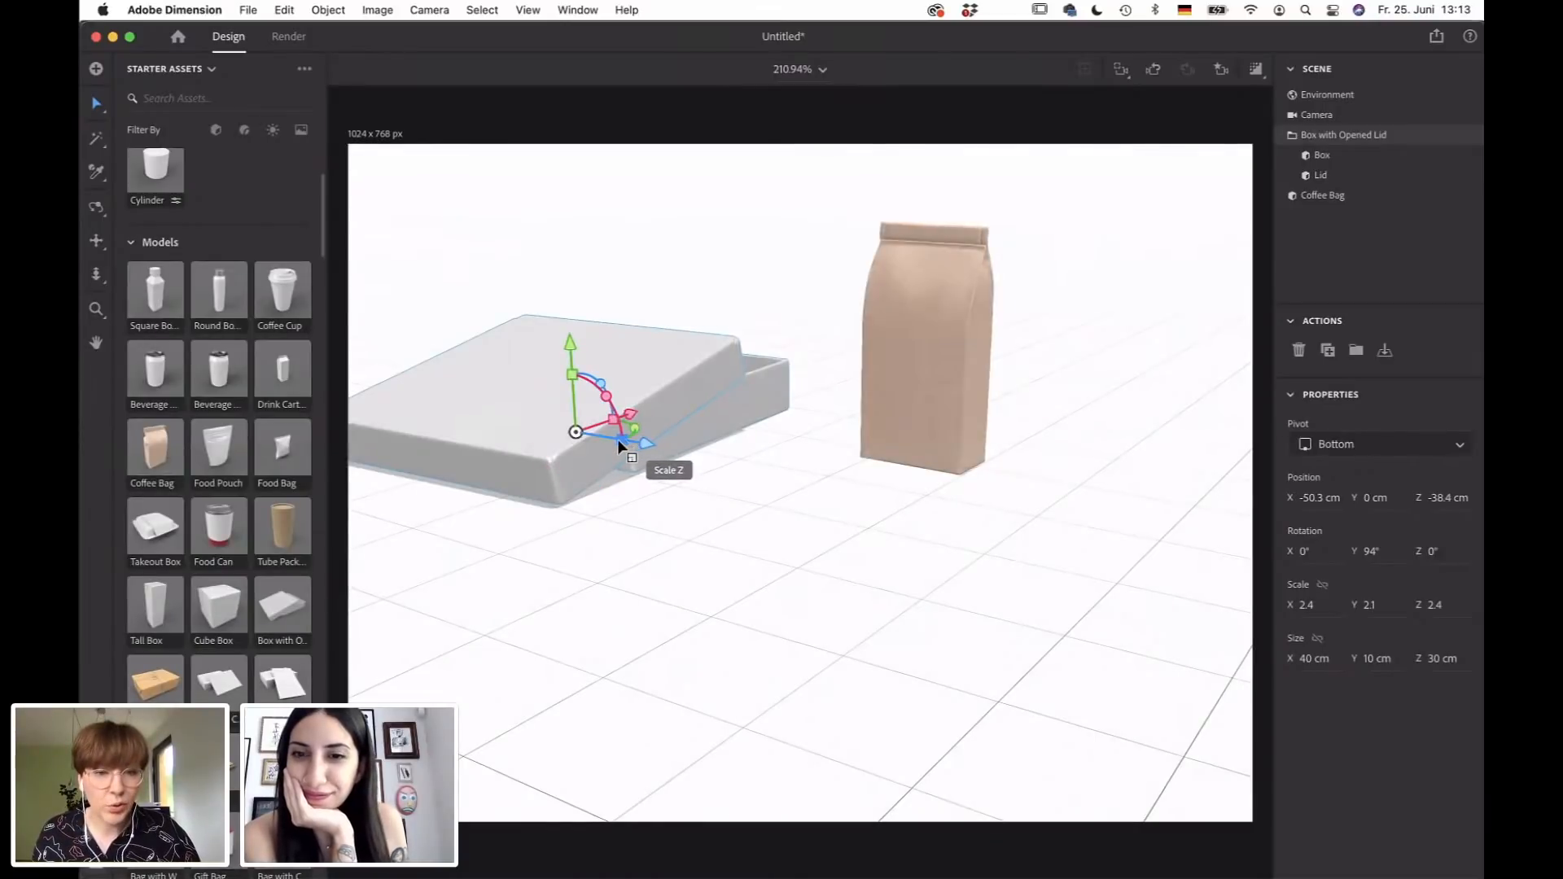
{"action": "left_click_drag", "start_coordinate": [623, 438], "coordinate": [640, 437]}
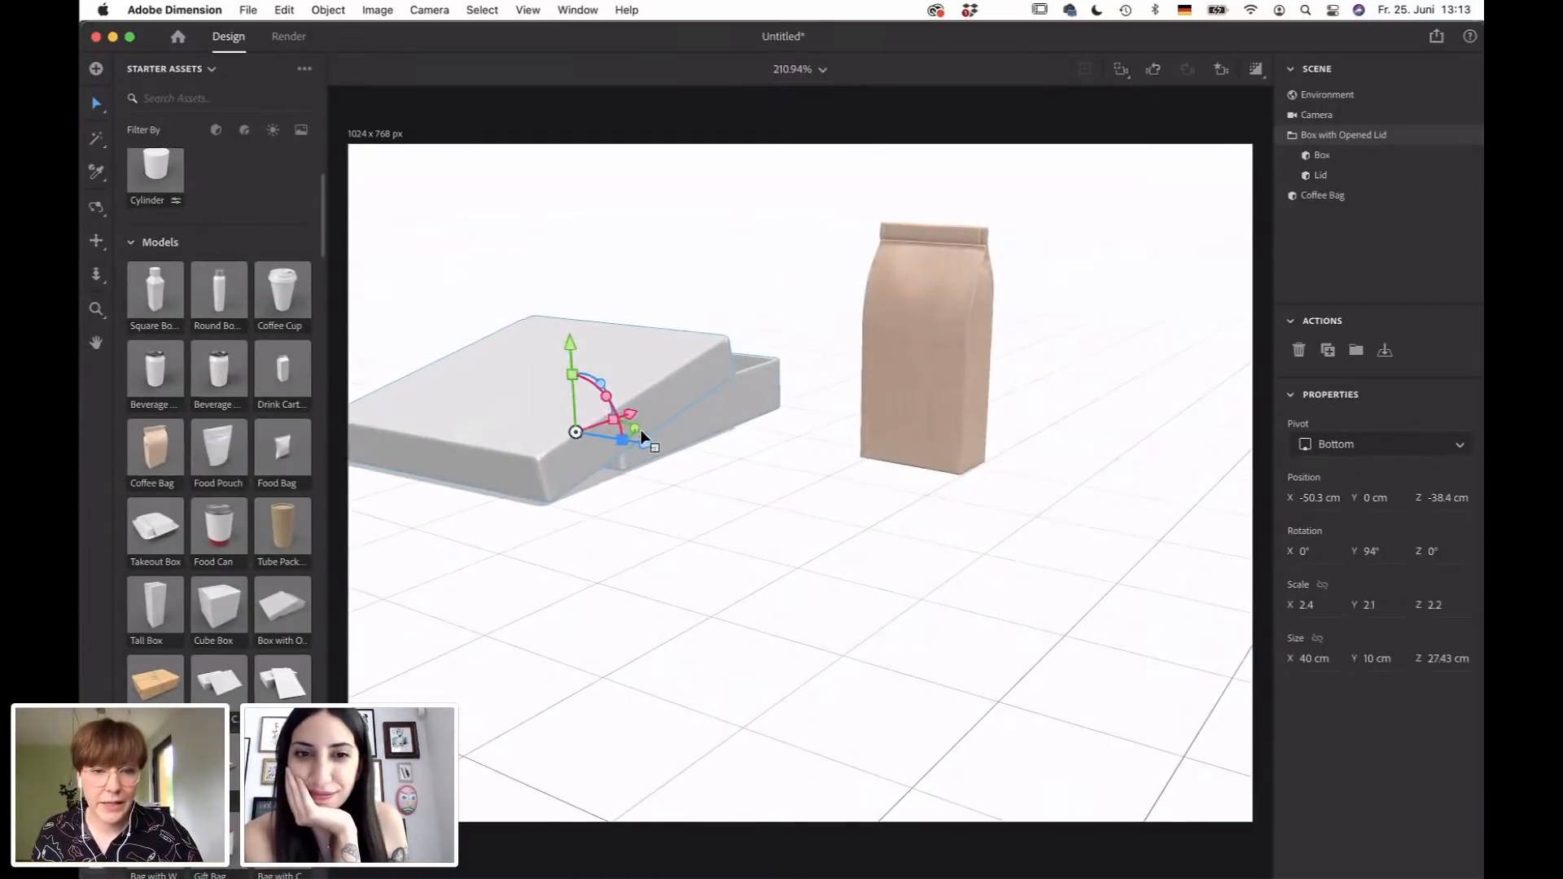
{"action": "key", "text": "super+z"}
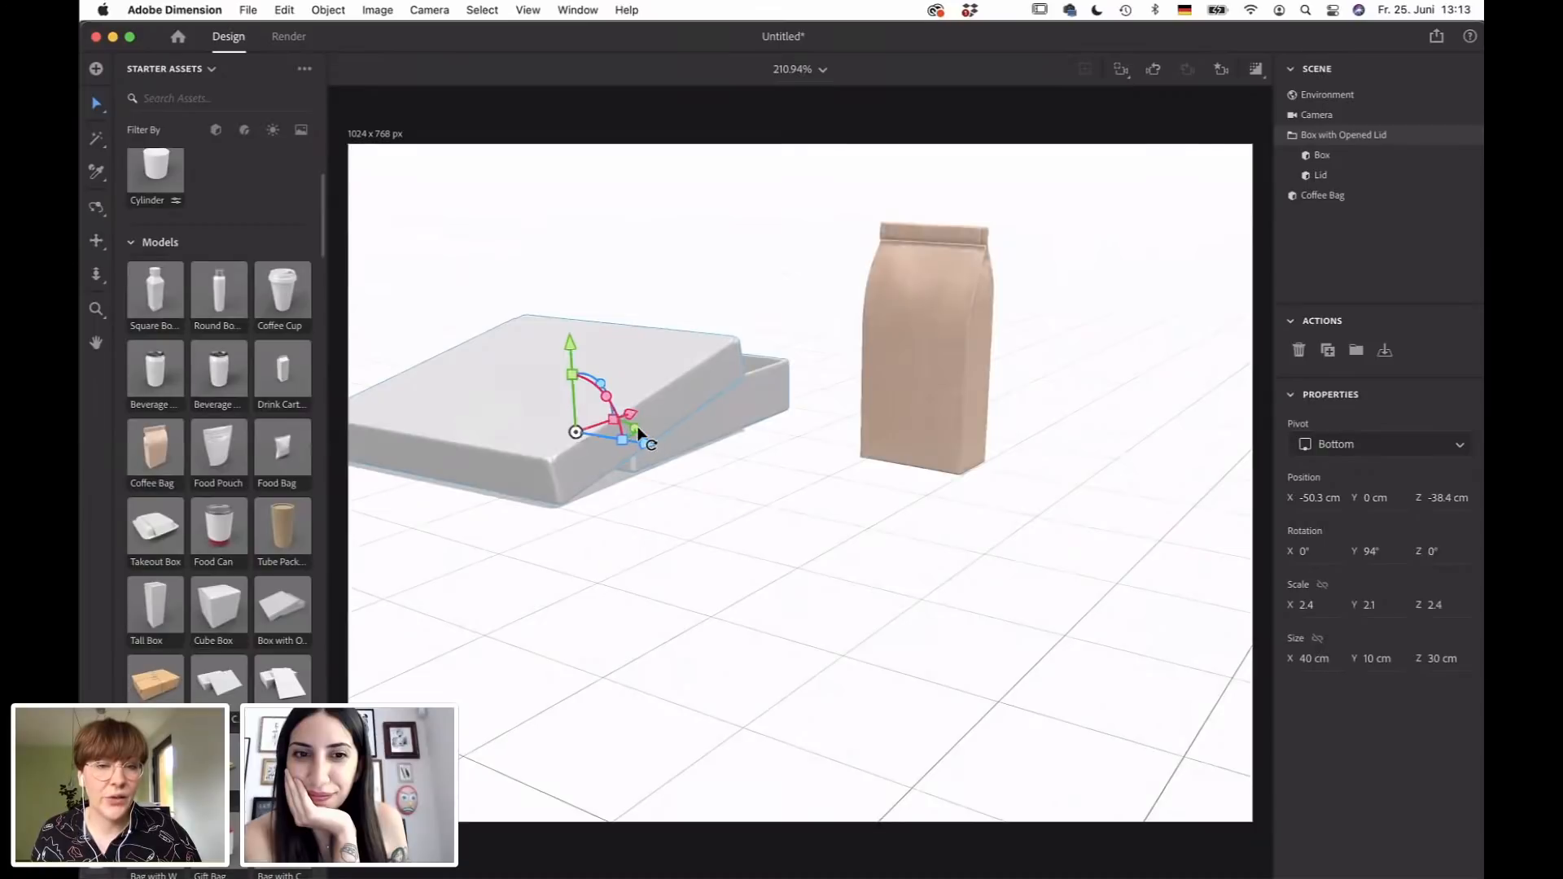
{"action": "left_click_drag", "start_coordinate": [636, 427], "coordinate": [1124, 648]}
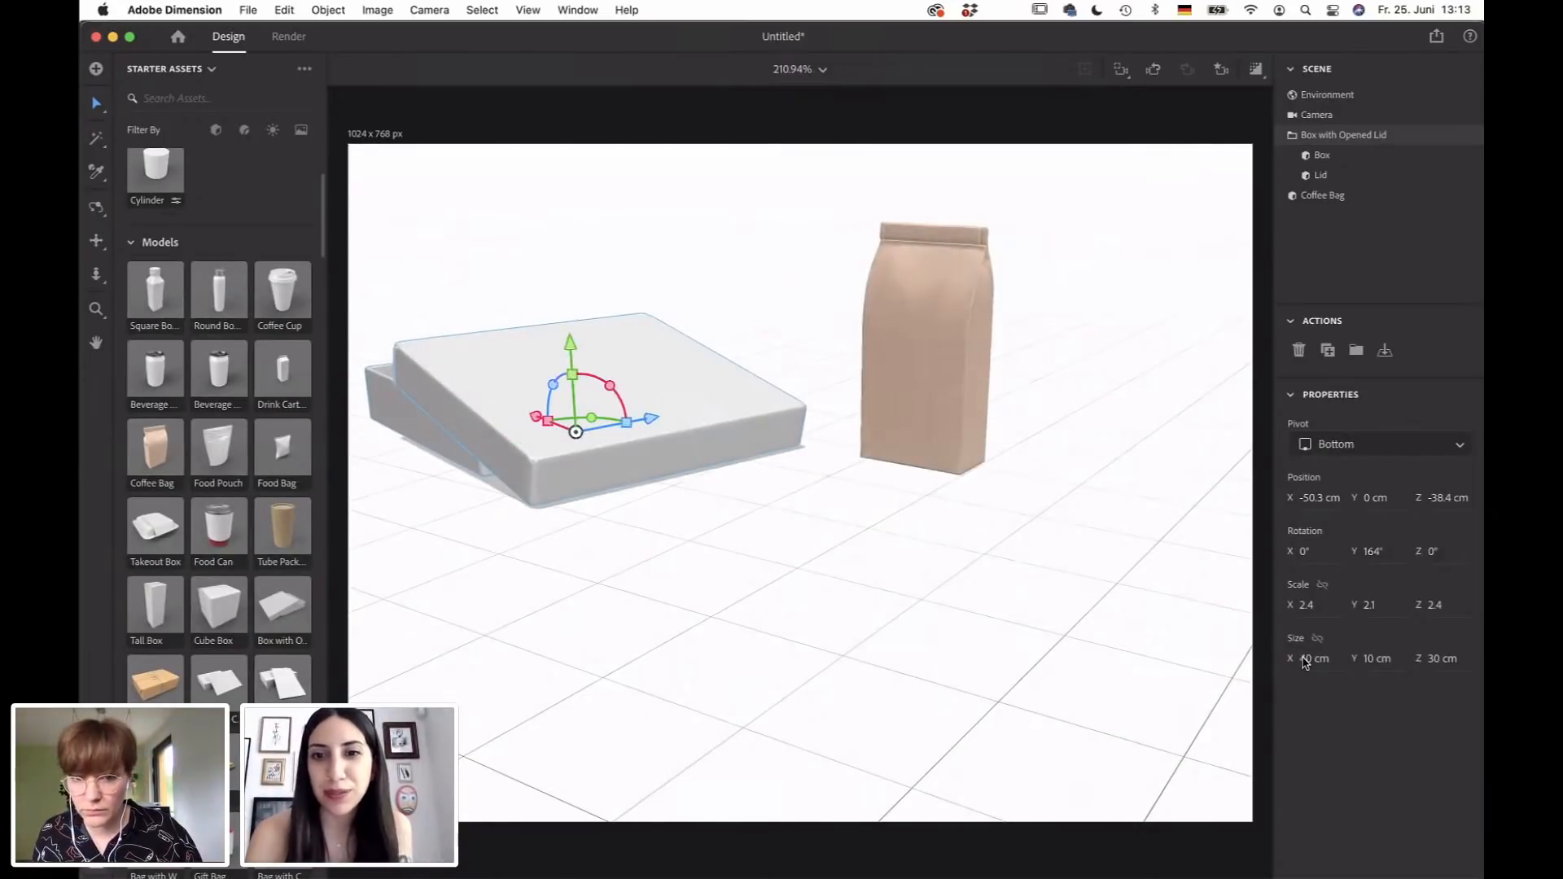
{"action": "left_click", "coordinate": [1305, 660]}
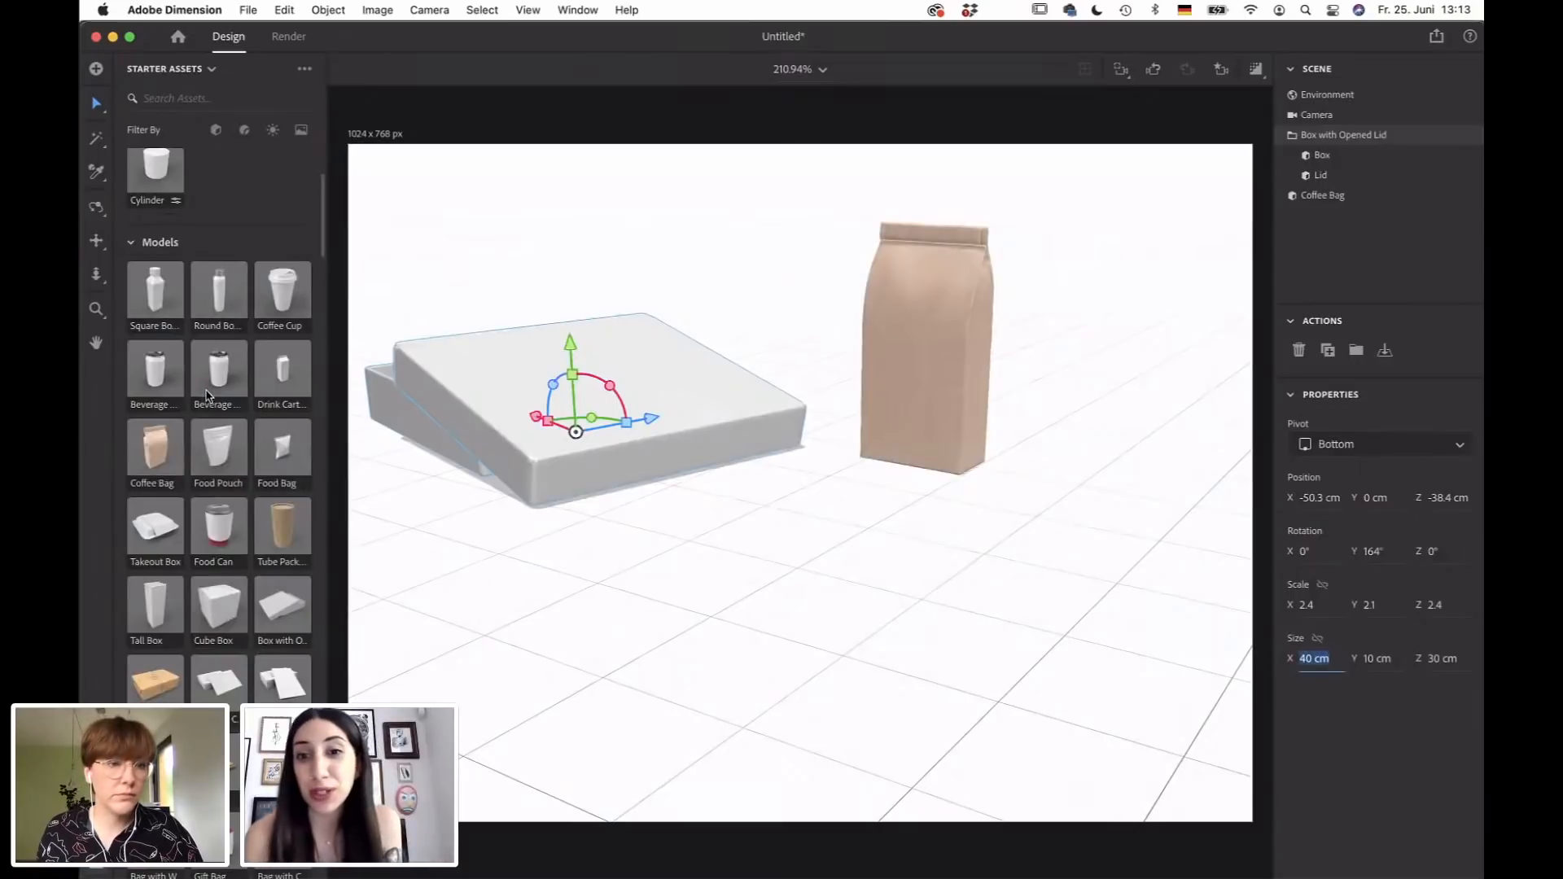
Add a Plane as the floor, rotated about 35° around Y, at about X -26.9 cm, Z -44.1 cm, scaled uniformly to about 214 cm.
{"action": "scroll", "coordinate": [184, 249], "scroll_direction": "up", "scroll_amount": 5}
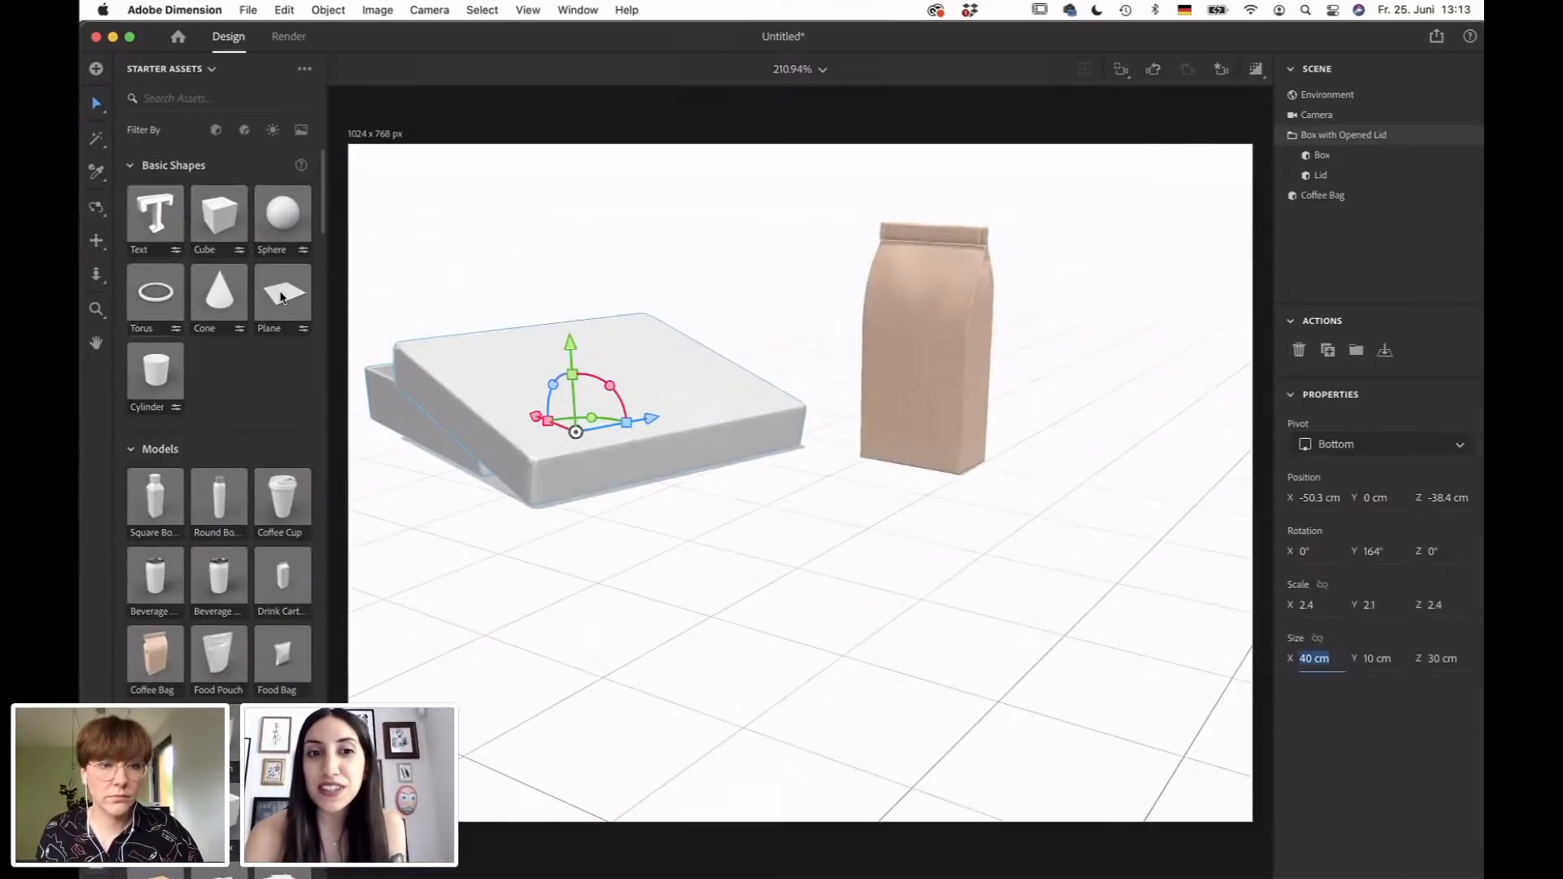
{"action": "left_click_drag", "start_coordinate": [612, 547], "coordinate": [757, 565]}
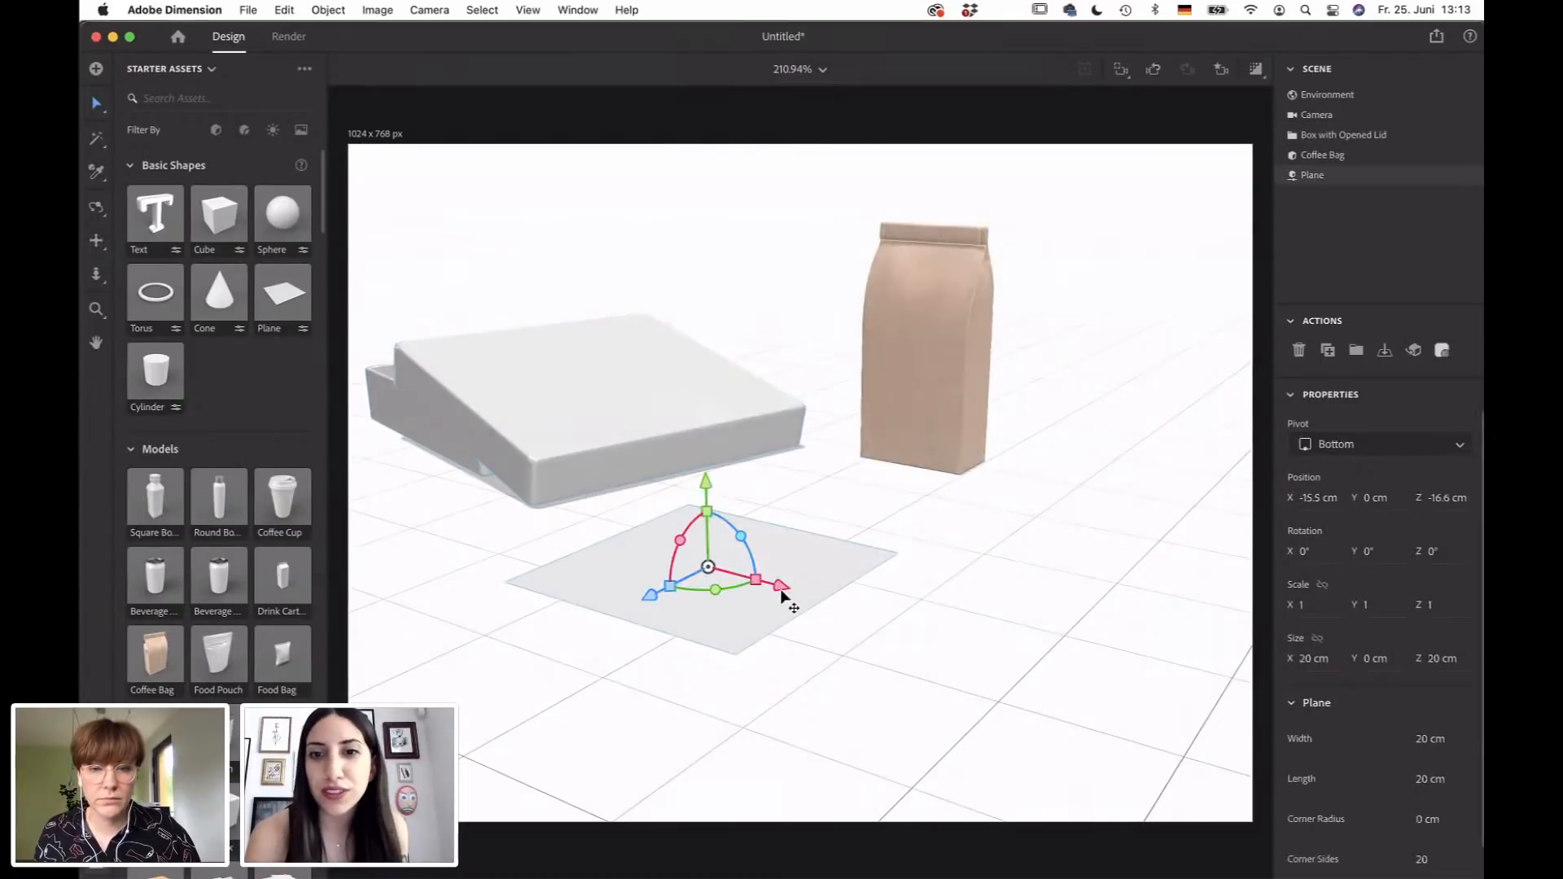
{"action": "mouse_move", "coordinate": [769, 590]}
{"action": "left_mouse_down"}
{"action": "mouse_move", "coordinate": [1086, 719]}
{"action": "mouse_move", "coordinate": [839, 591]}
{"action": "mouse_move", "coordinate": [755, 590]}
{"action": "left_mouse_up"}
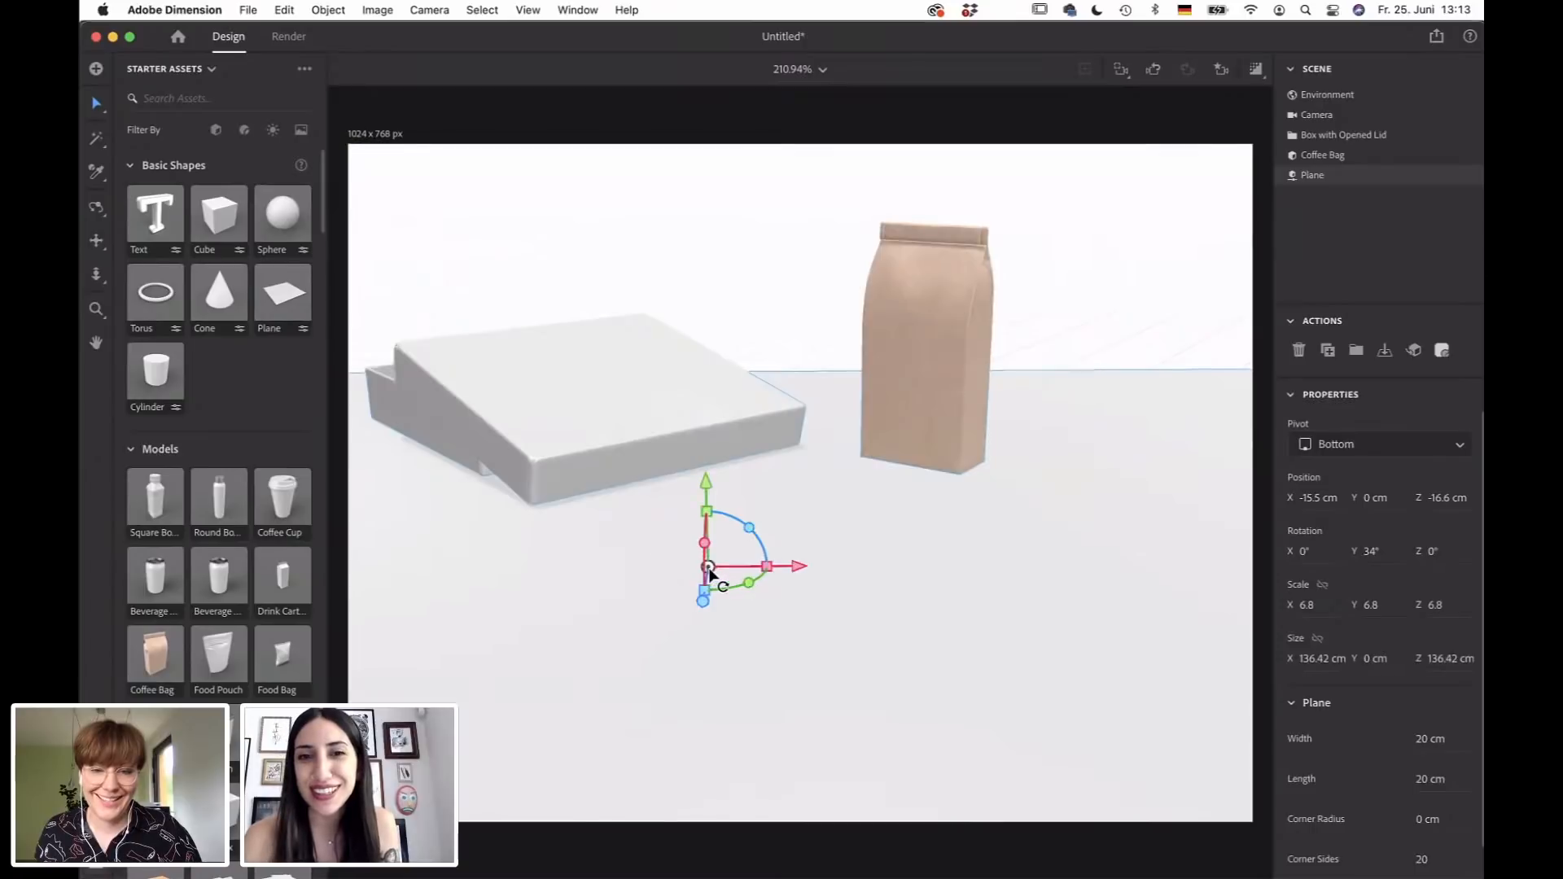
{"action": "left_click_drag", "start_coordinate": [737, 531], "coordinate": [792, 456]}
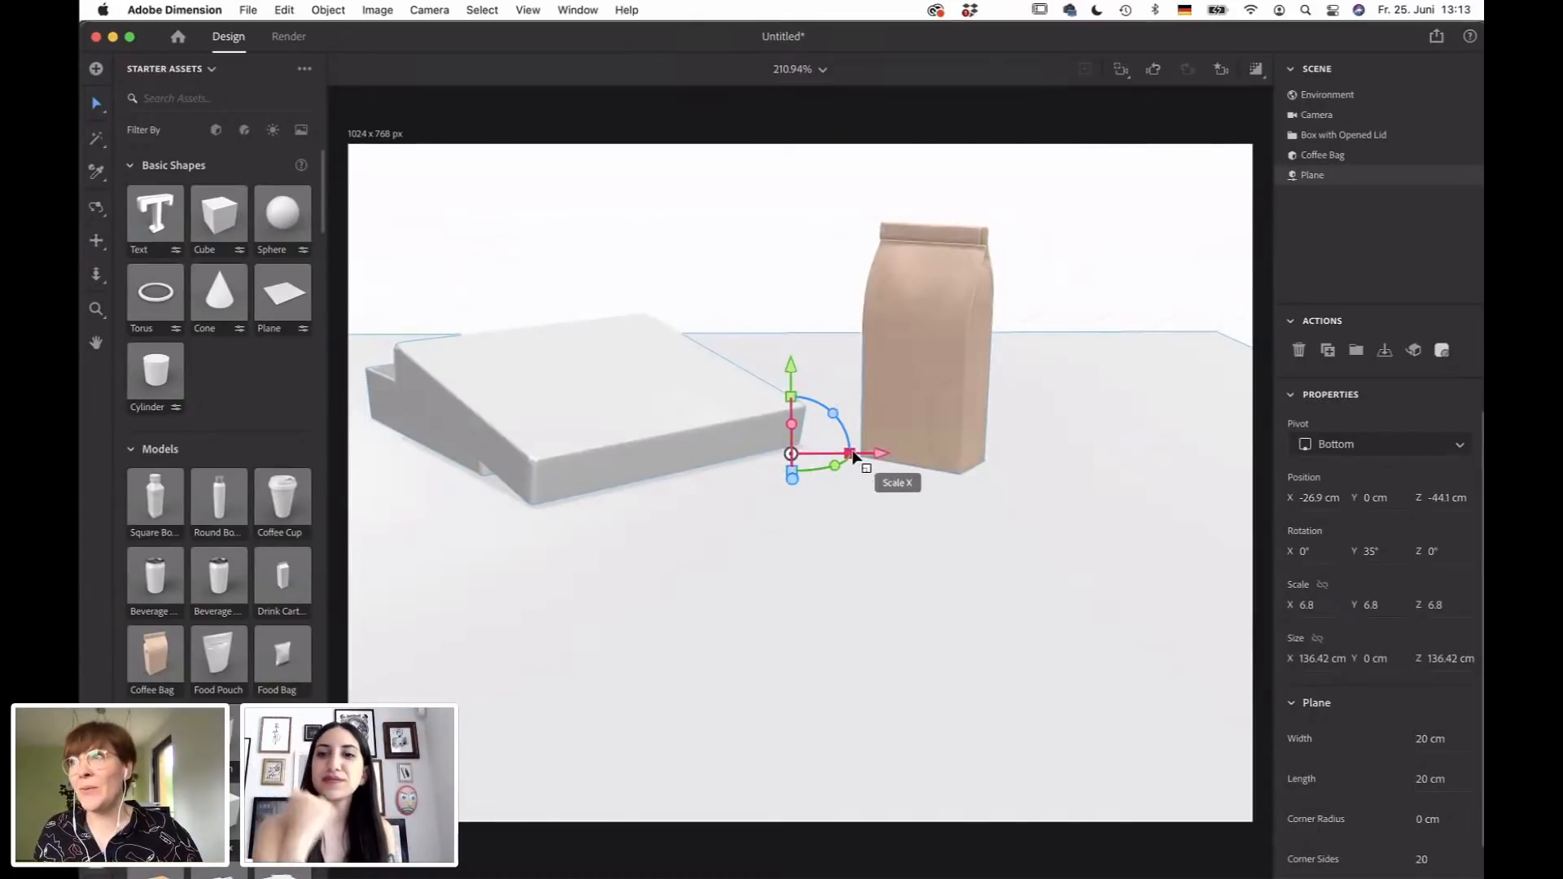
{"action": "left_click_drag", "start_coordinate": [854, 454], "coordinate": [891, 457]}
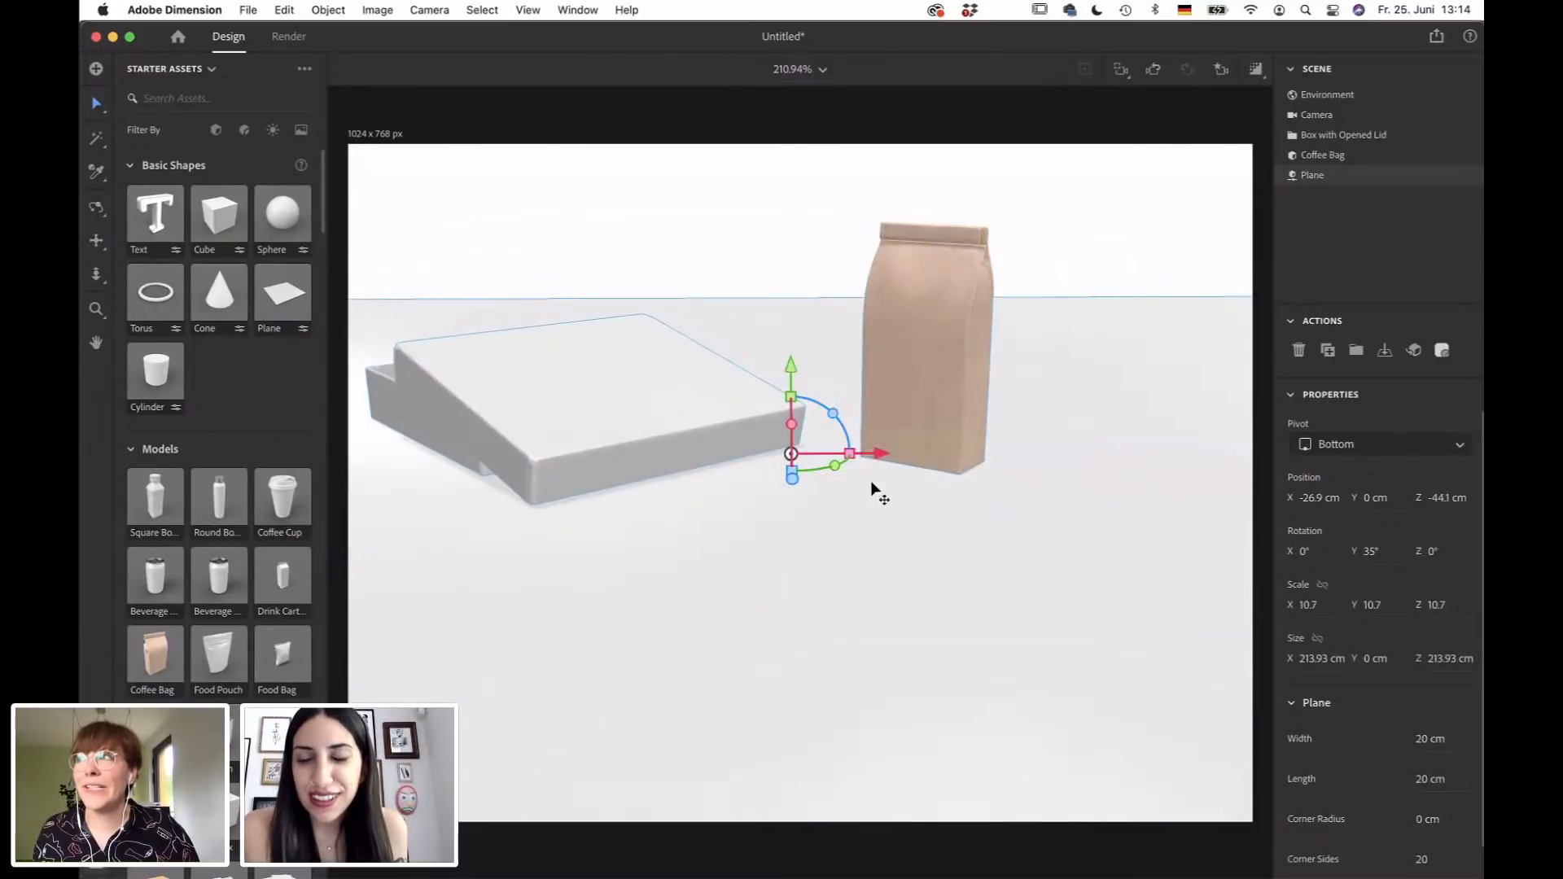
Add a Cube behind the box, rotate it to about 41° around Y and flatten its Z size to about 2.8 cm.
{"action": "left_click_drag", "start_coordinate": [235, 199], "coordinate": [603, 303]}
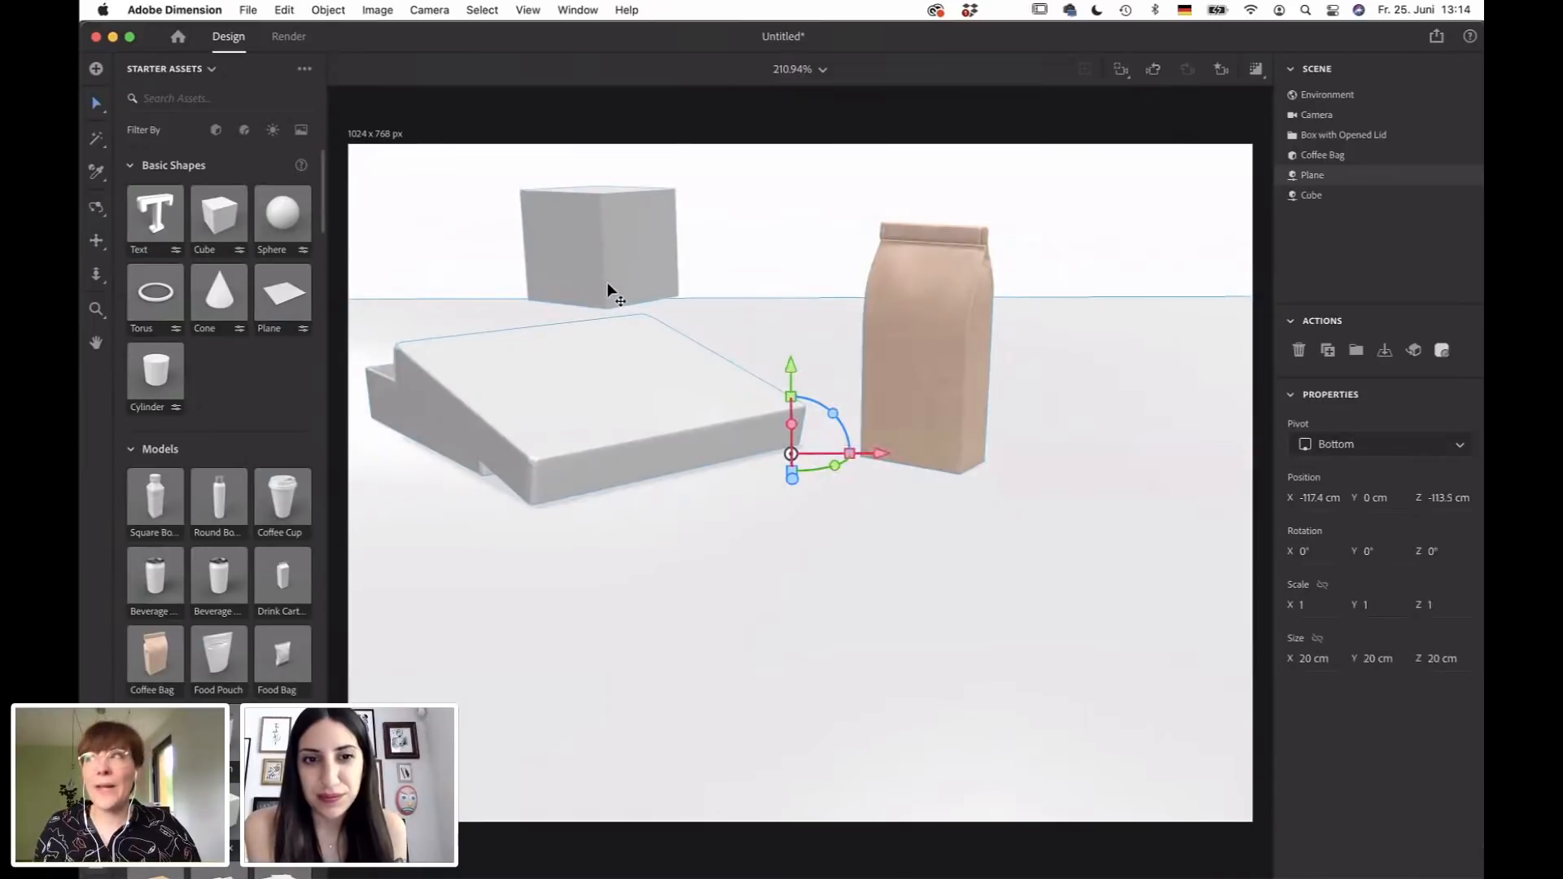
{"action": "mouse_move", "coordinate": [619, 307]}
{"action": "left_mouse_down"}
{"action": "mouse_move", "coordinate": [631, 307]}
{"action": "mouse_move", "coordinate": [579, 307]}
{"action": "mouse_move", "coordinate": [601, 287]}
{"action": "left_mouse_up"}
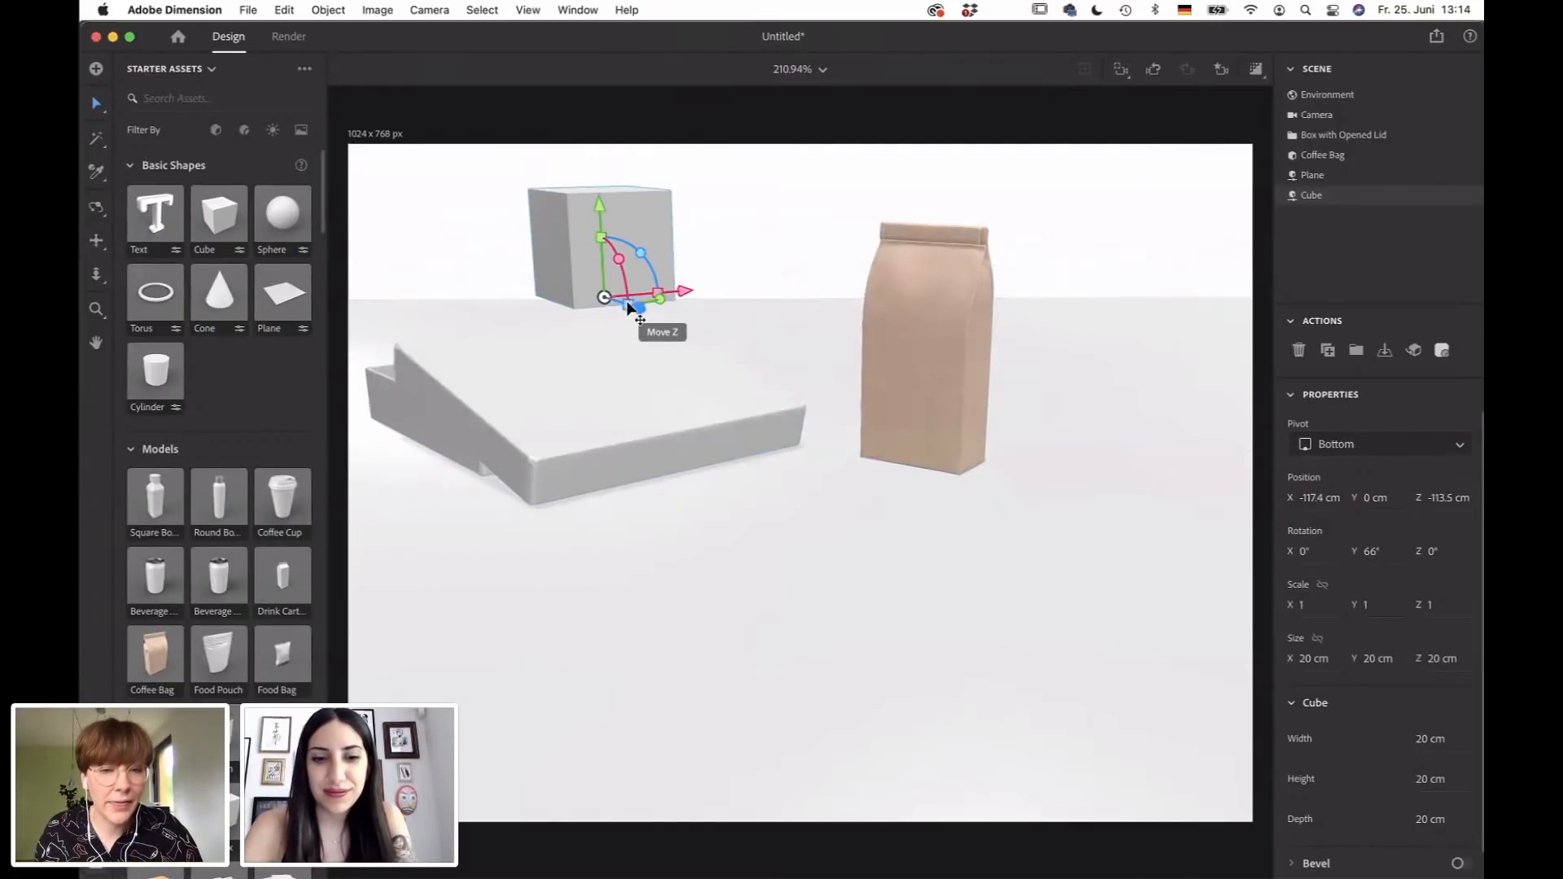
{"action": "mouse_move", "coordinate": [622, 302]}
{"action": "left_mouse_down"}
{"action": "mouse_move", "coordinate": [690, 301]}
{"action": "mouse_move", "coordinate": [640, 289]}
{"action": "left_mouse_up"}
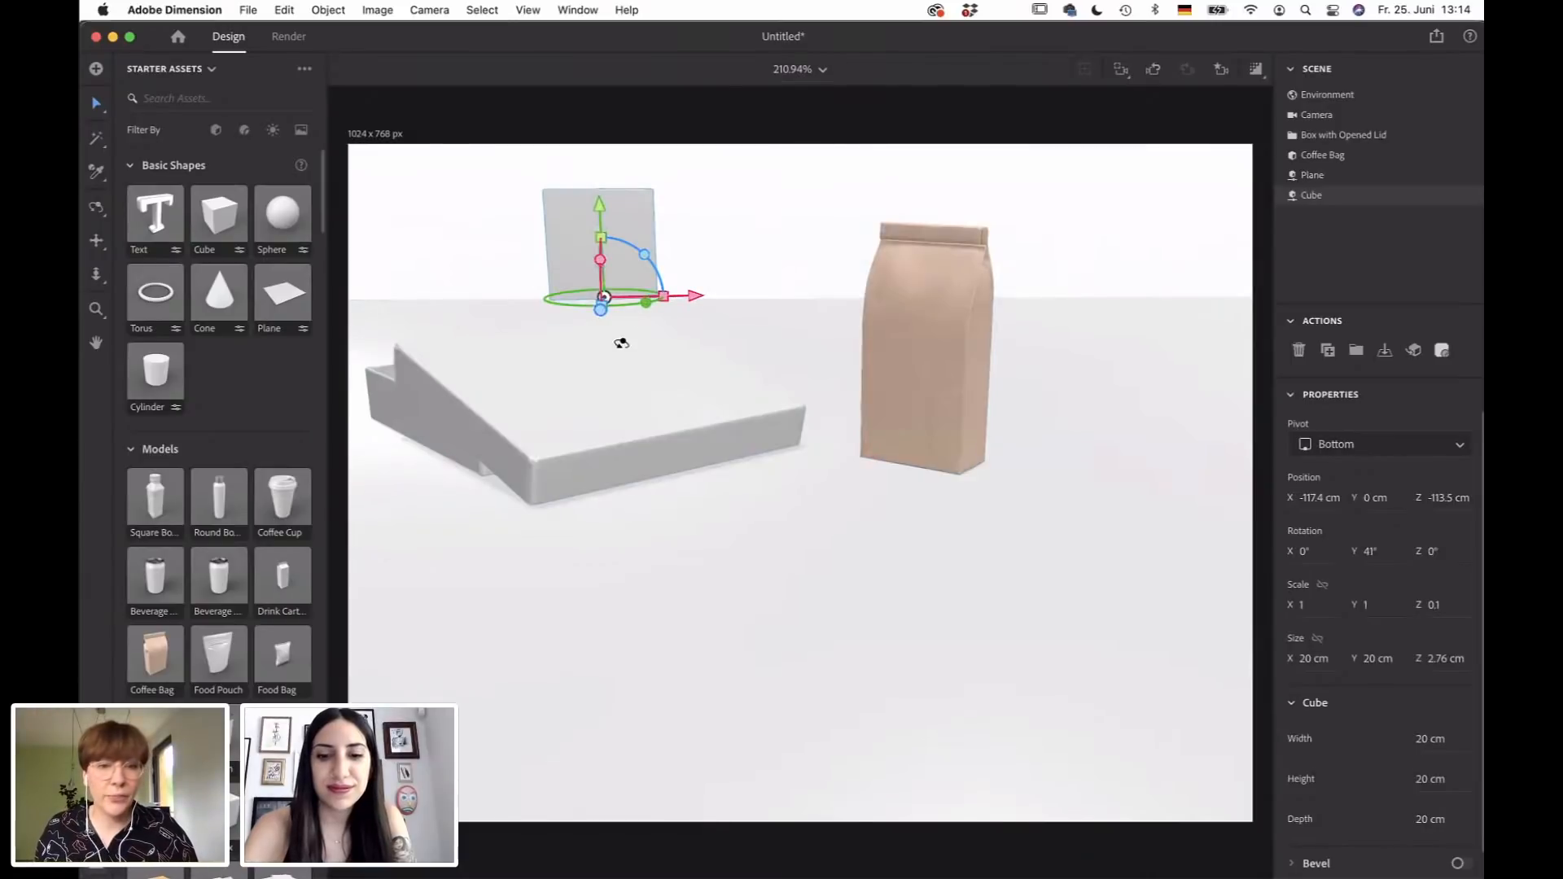
Align the flattened cube with the floor's back edge at about 36° and scale it to about 132 cm square, 8.5 cm thick.
{"action": "mouse_move", "coordinate": [621, 342]}
{"action": "right_mouse_down"}
{"action": "mouse_move", "coordinate": [695, 356]}
{"action": "mouse_move", "coordinate": [613, 330]}
{"action": "mouse_move", "coordinate": [603, 304]}
{"action": "mouse_move", "coordinate": [600, 349]}
{"action": "right_mouse_up"}
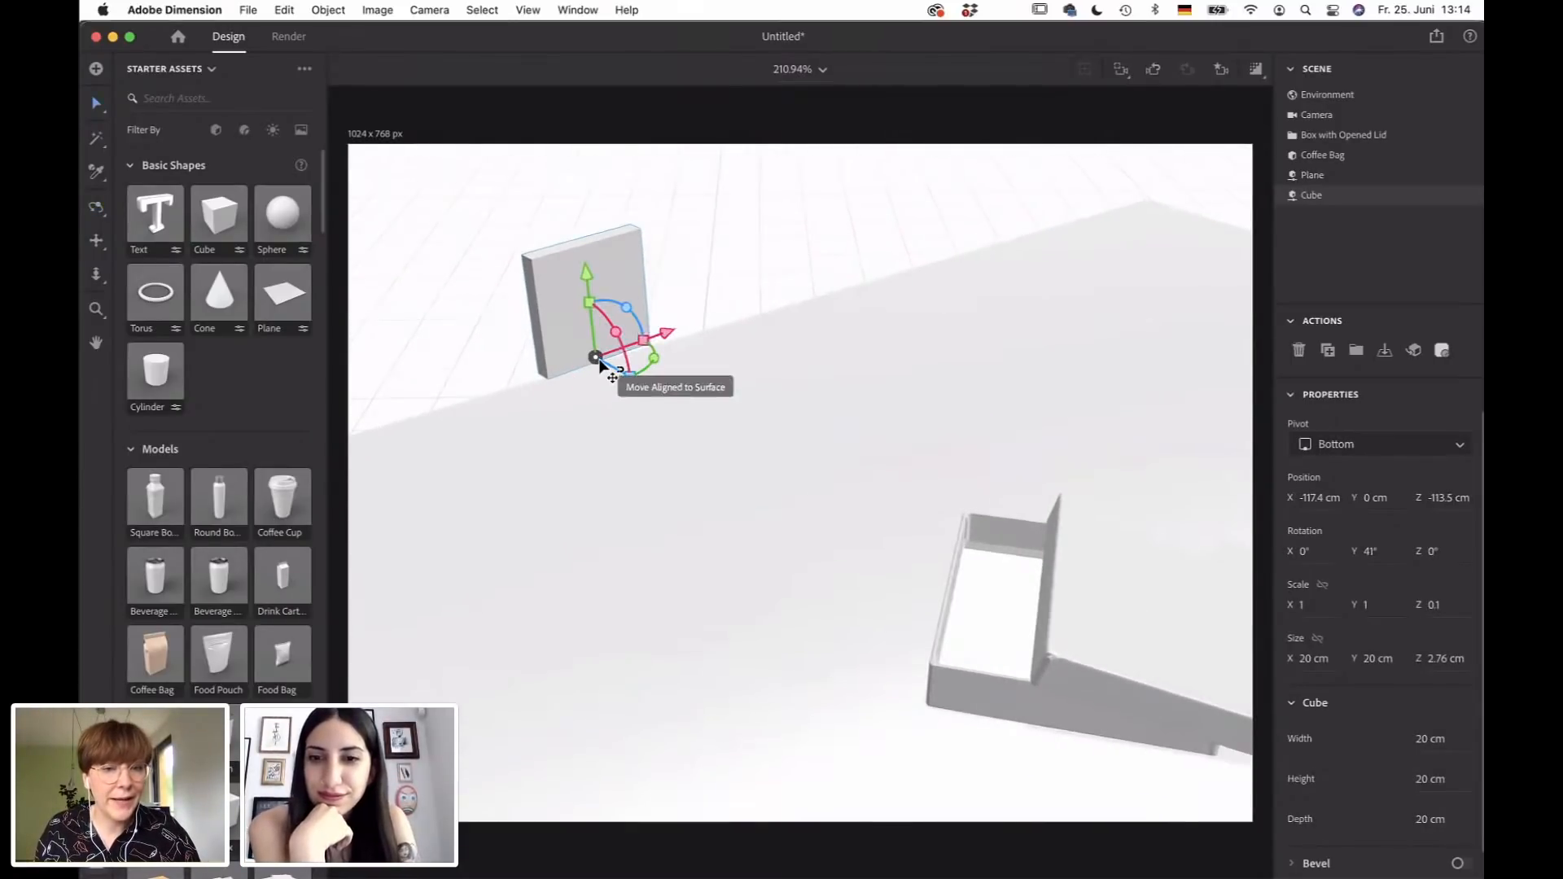
{"action": "left_click_drag", "start_coordinate": [600, 364], "coordinate": [846, 312]}
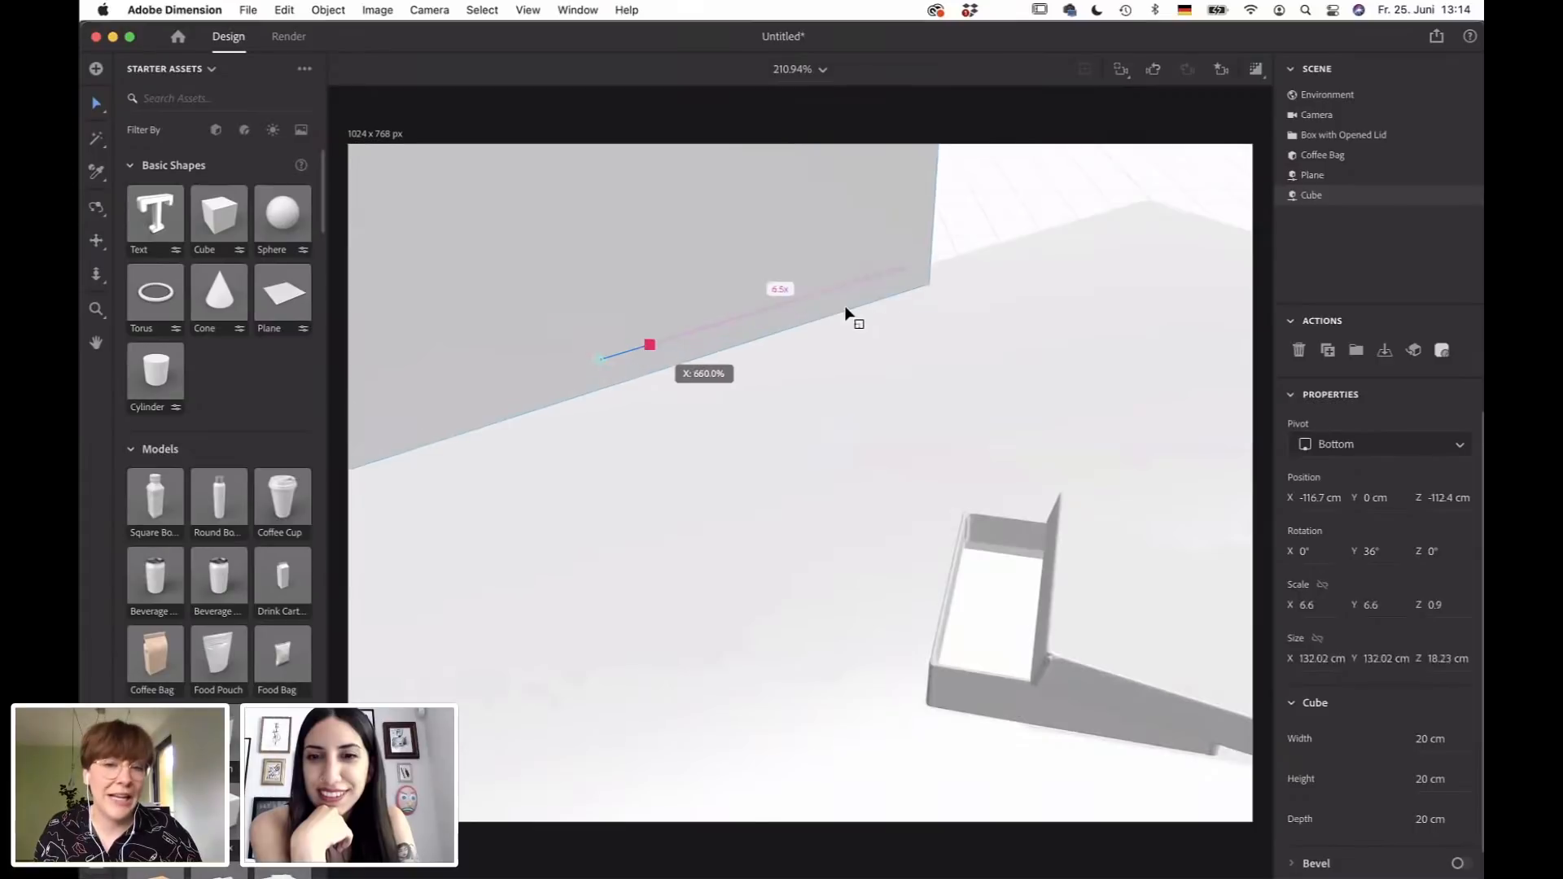
{"action": "left_click_drag", "start_coordinate": [714, 351], "coordinate": [714, 351]}
{"action": "left_click_drag", "start_coordinate": [623, 381], "coordinate": [647, 411]}
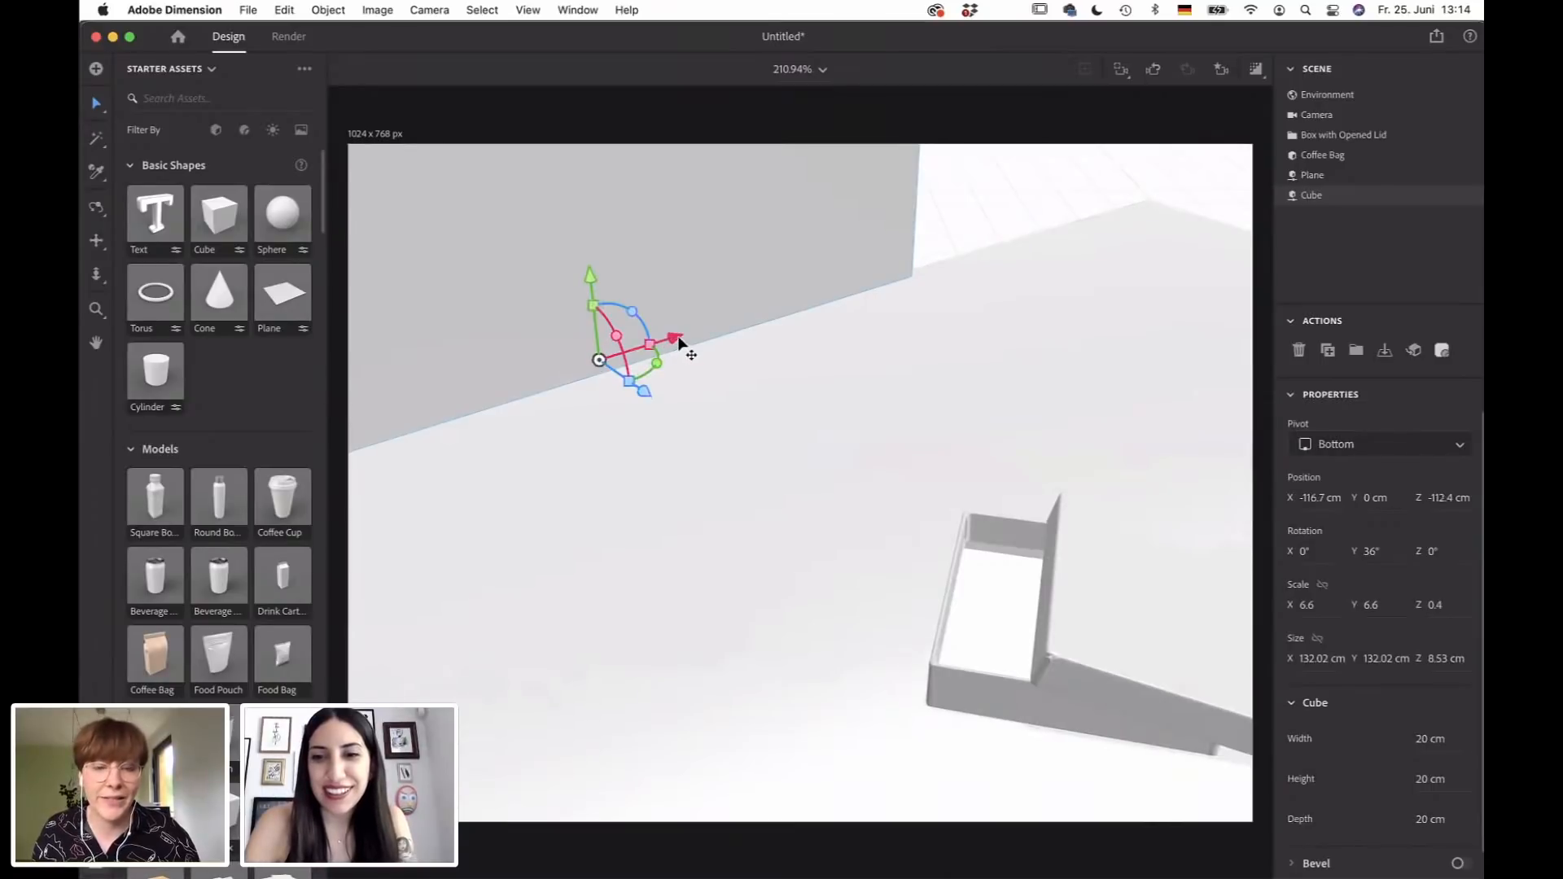
Reshape the wall cube to about 212 cm wide, 61 cm high and 5.4 cm thick, and move it to about X -89.2 cm, Z -130.2 cm.
{"action": "key", "text": "3"}
{"action": "scroll", "coordinate": [726, 470], "scroll_direction": "down", "scroll_amount": 5}
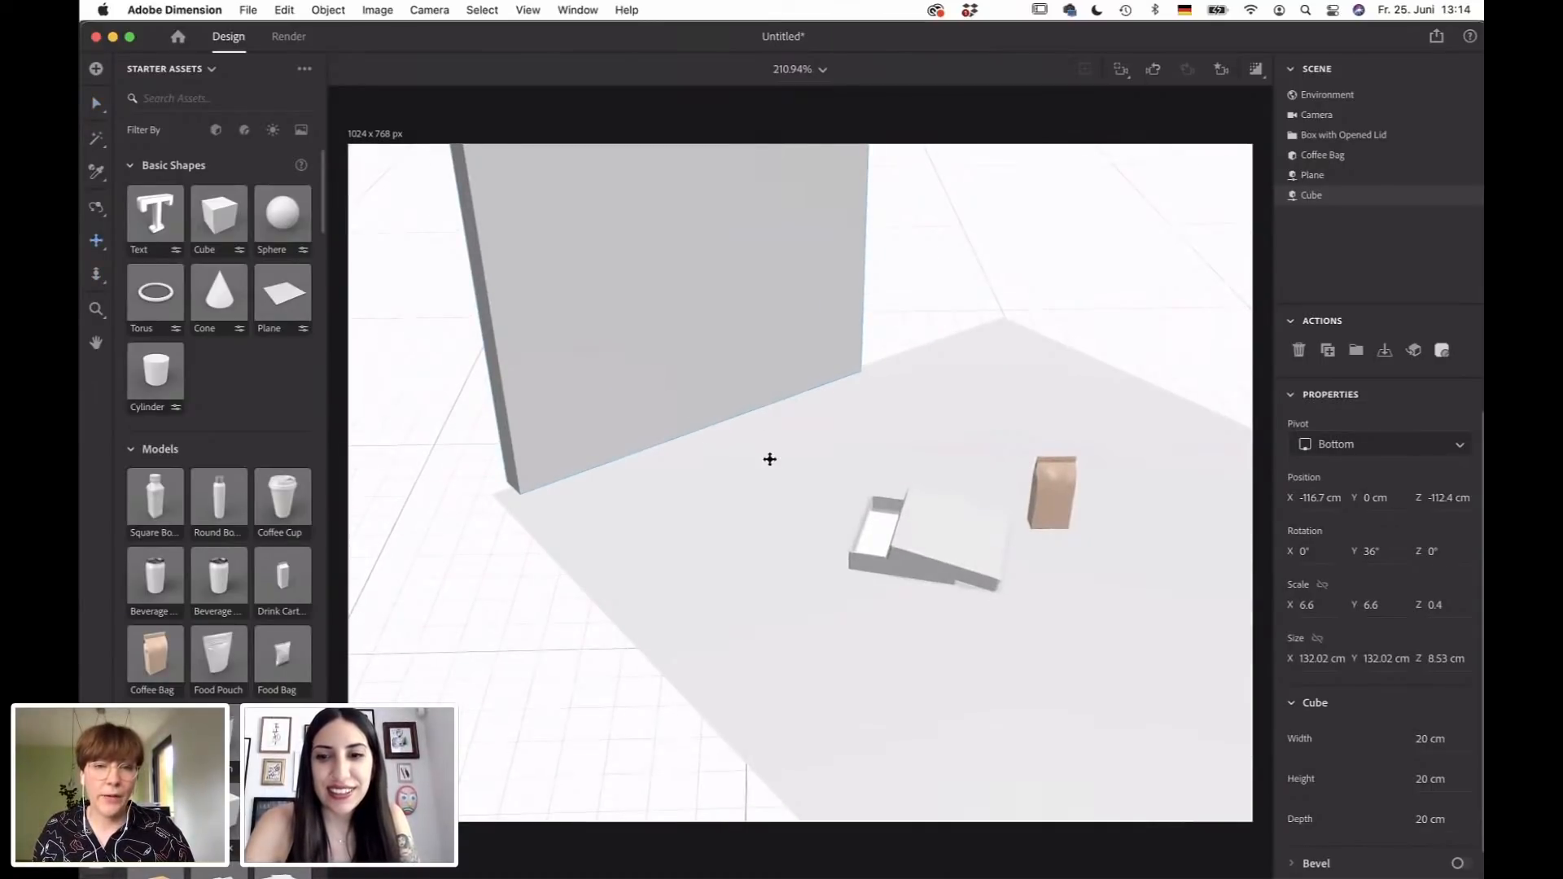
{"action": "scroll", "coordinate": [768, 465], "scroll_direction": "up", "scroll_amount": 5}
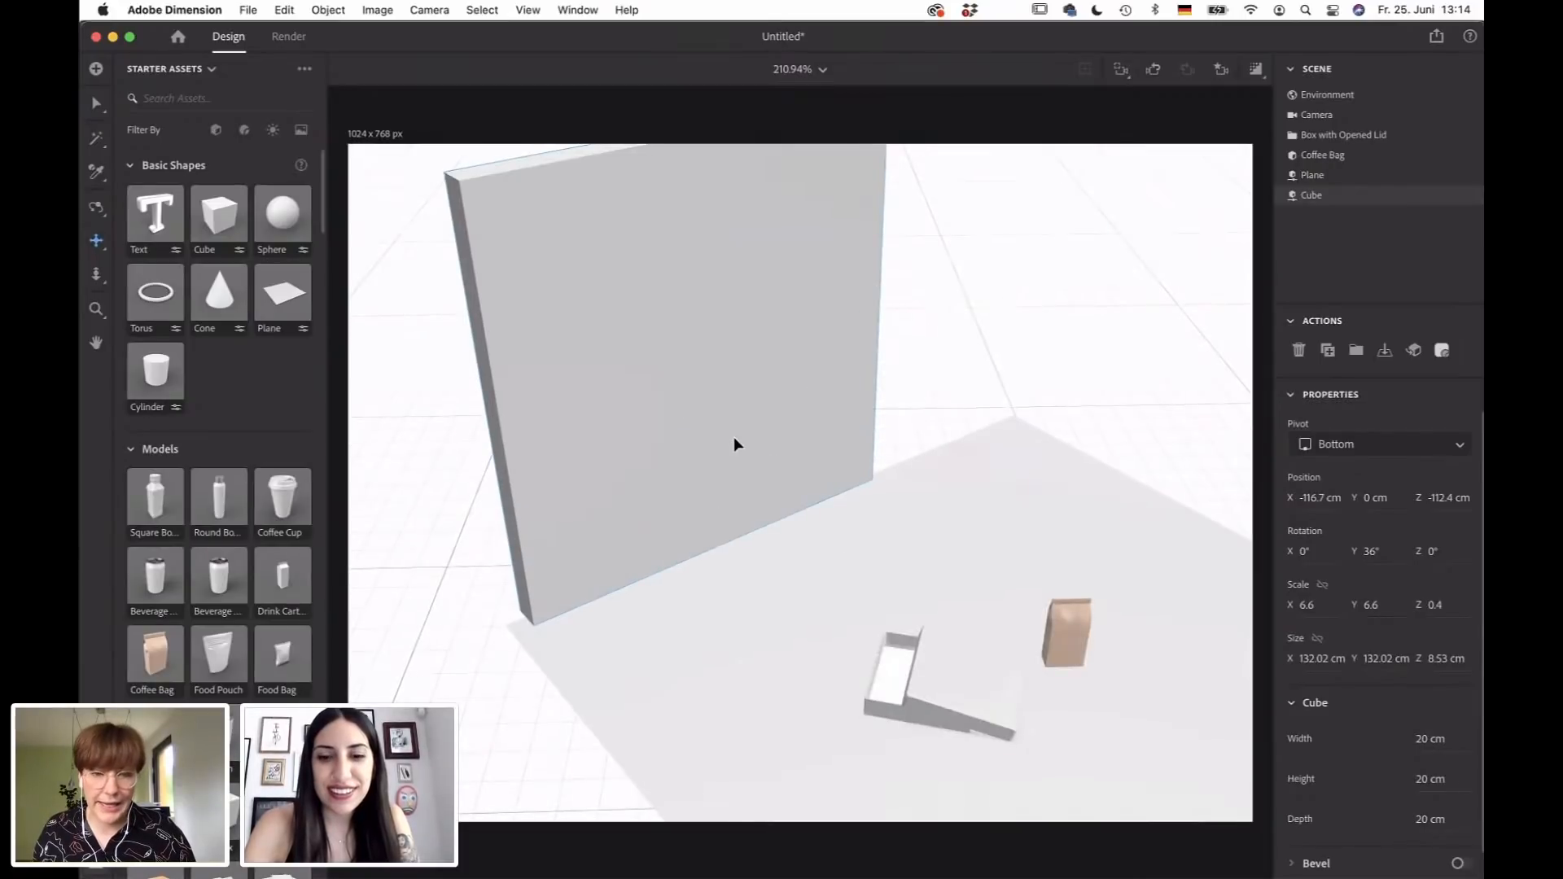
{"action": "key", "text": "v"}
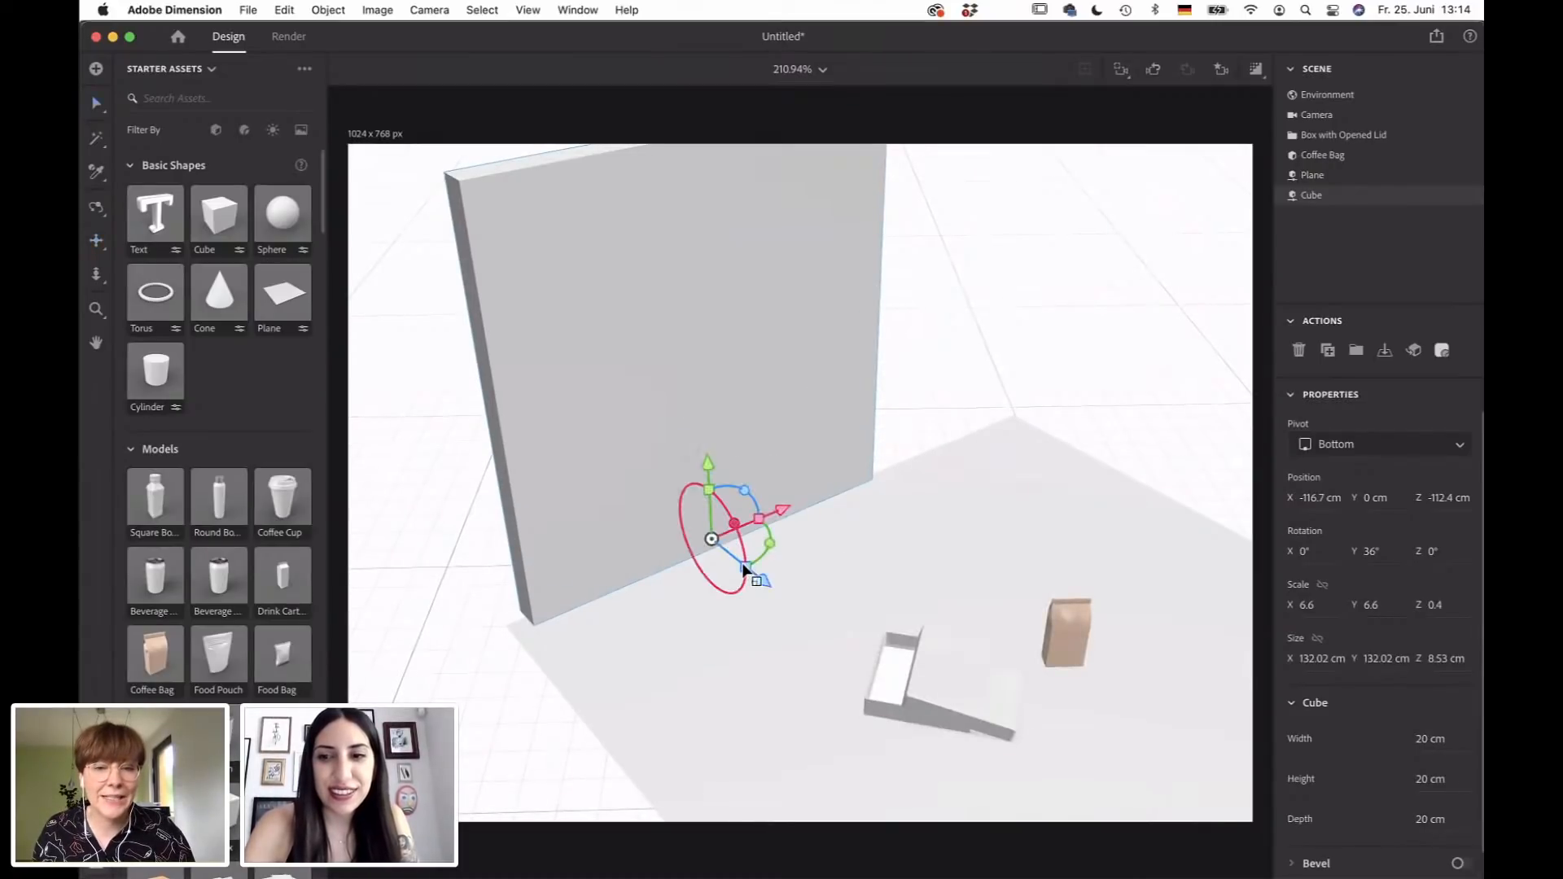
{"action": "left_click_drag", "start_coordinate": [739, 564], "coordinate": [733, 558]}
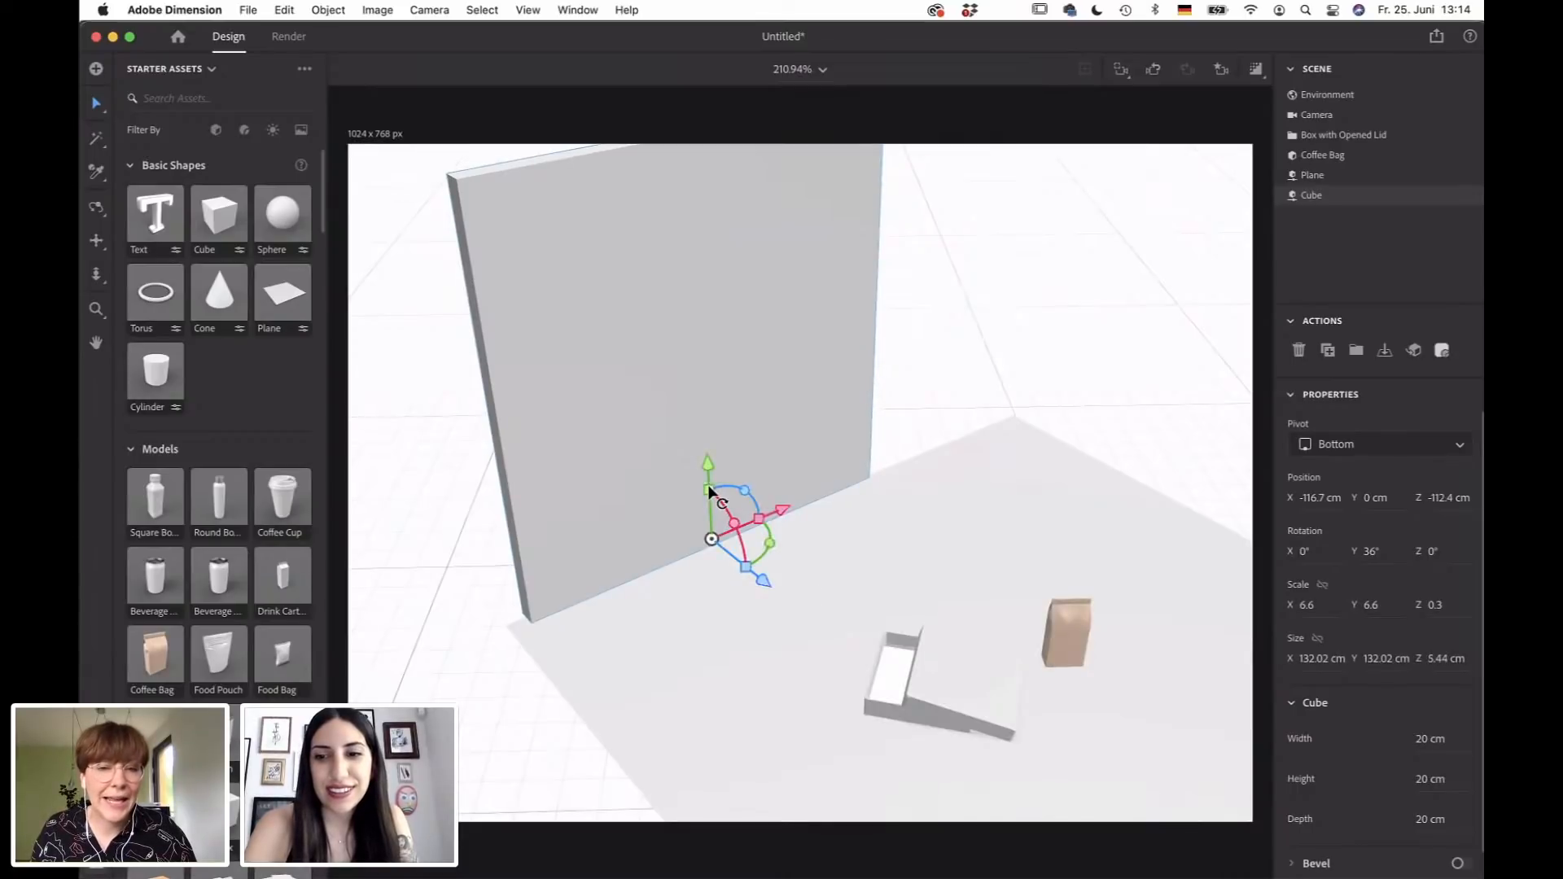
{"action": "left_click_drag", "start_coordinate": [710, 494], "coordinate": [794, 509]}
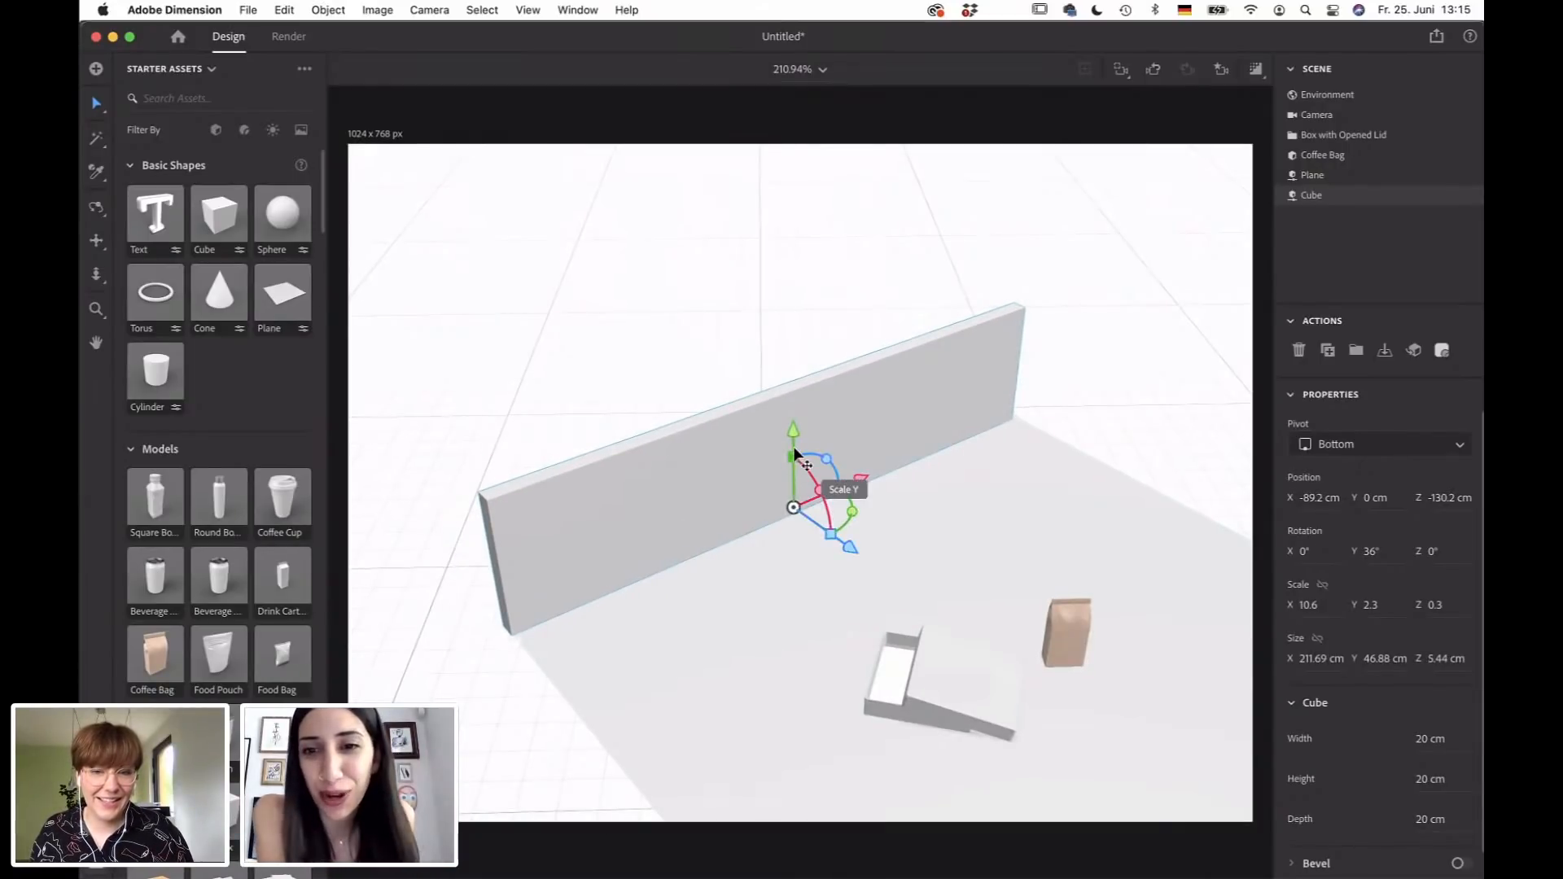
{"action": "left_click_drag", "start_coordinate": [793, 446], "coordinate": [793, 430]}
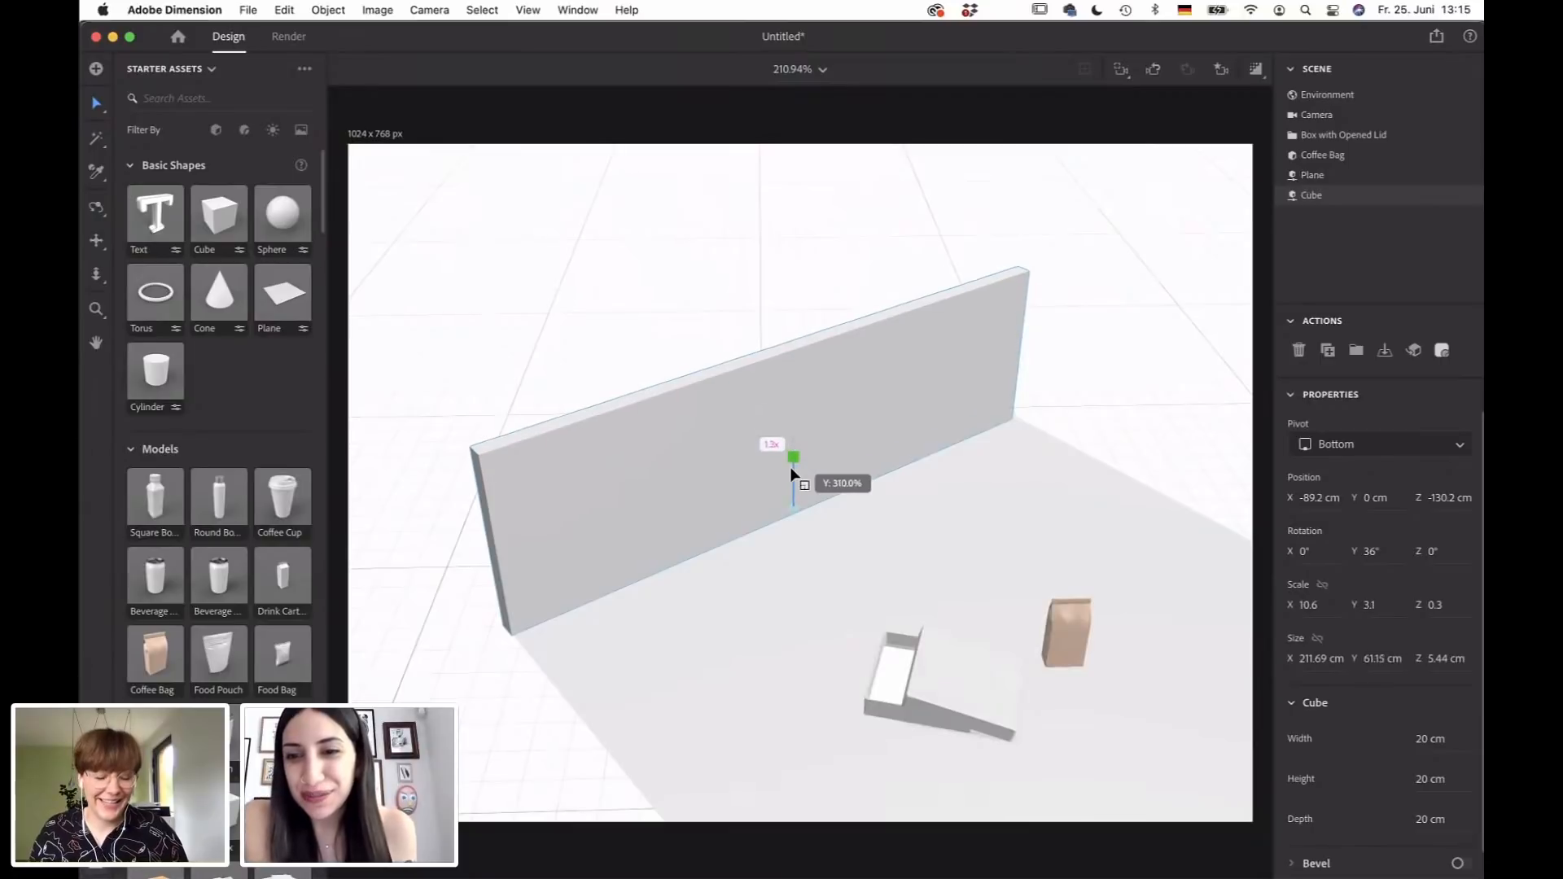
Face the camera towards the wall and add a Cylinder on the floor behind the coffee bag.
{"action": "key", "text": "2"}
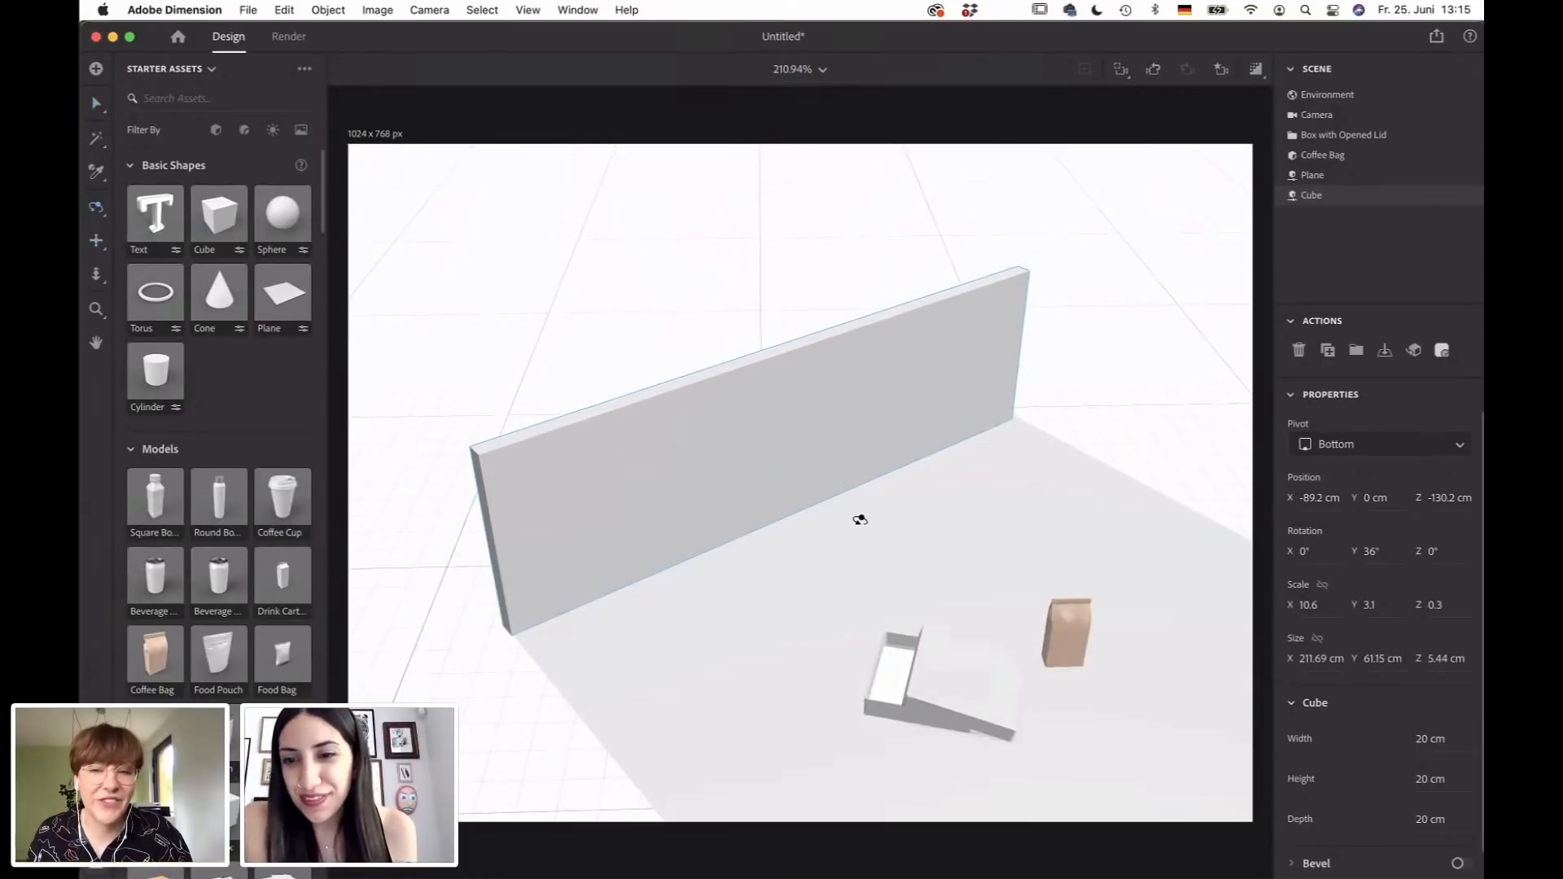
{"action": "left_click_drag", "start_coordinate": [795, 499], "coordinate": [752, 417]}
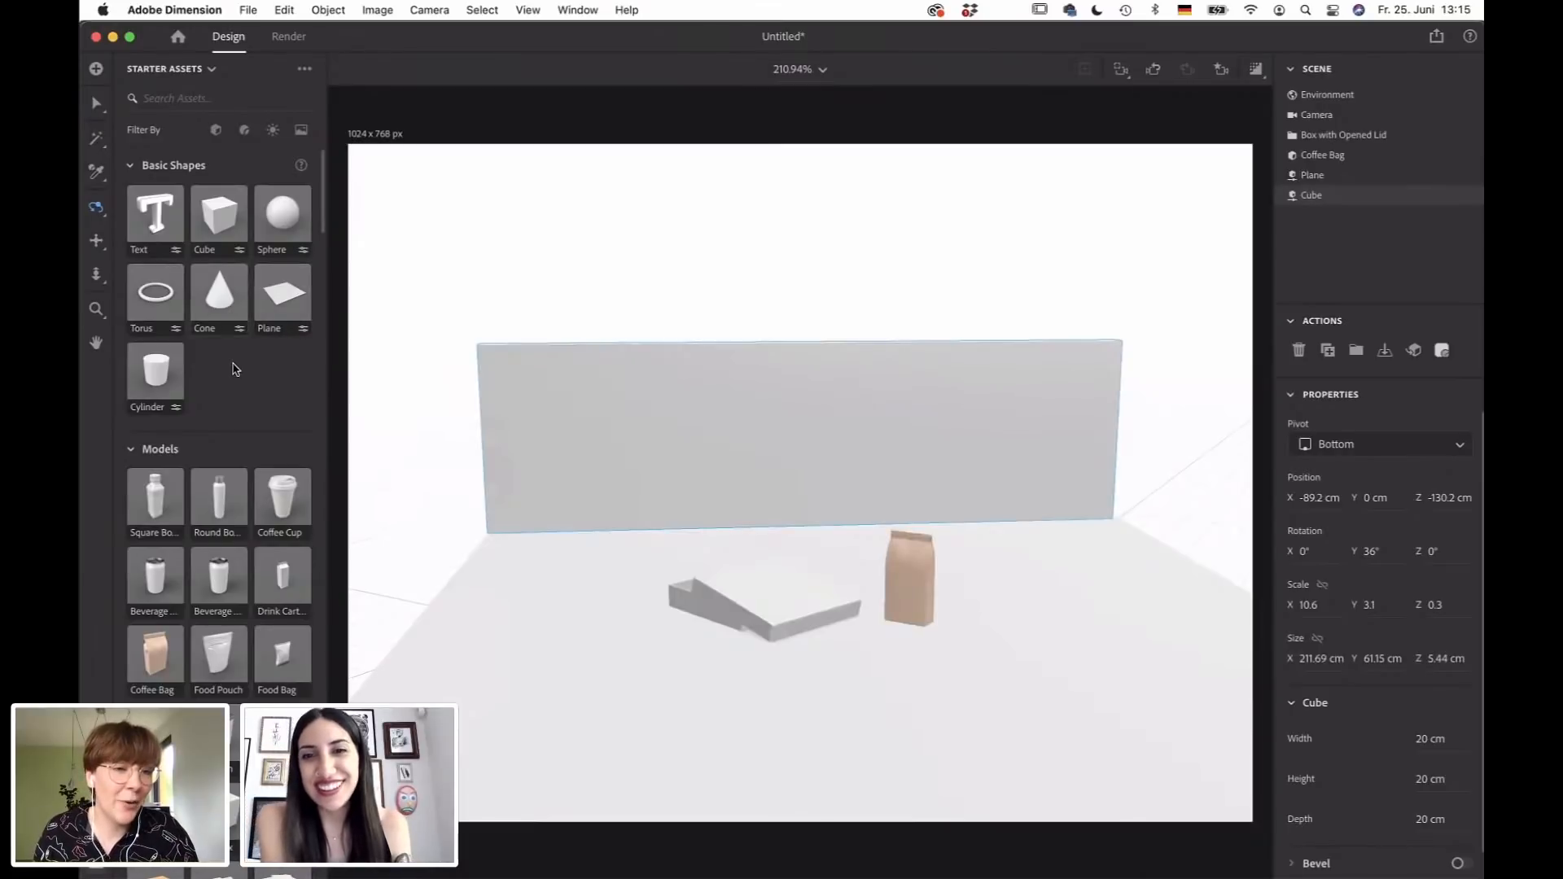
{"action": "left_click_drag", "start_coordinate": [1002, 491], "coordinate": [988, 531]}
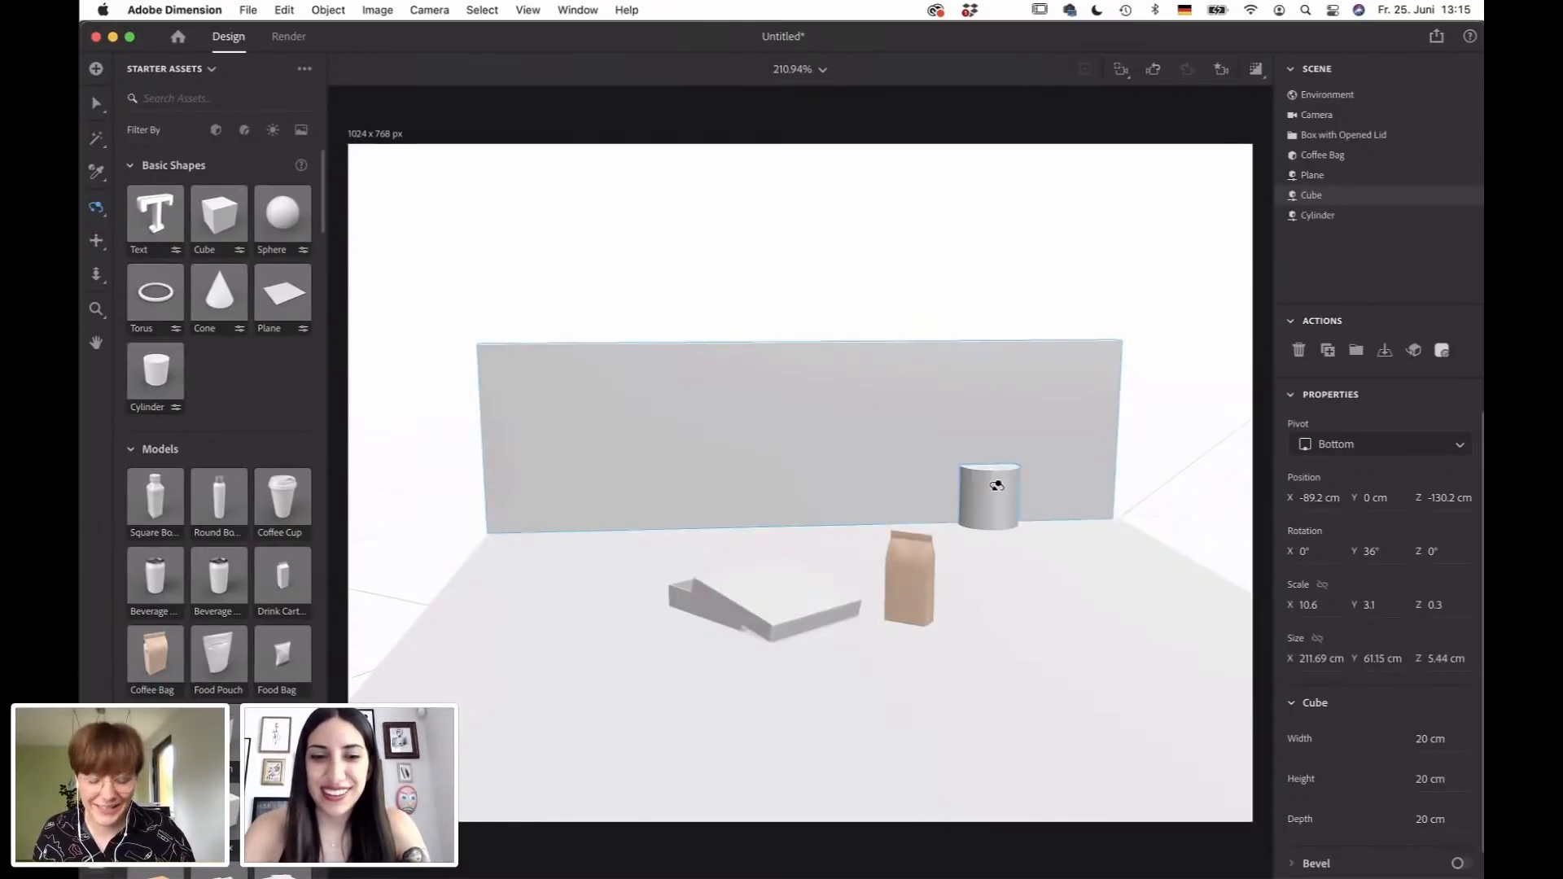
Move the cylinder to about X -24.6 cm, Z -133.2 cm and set its slice angle to 180°.
{"action": "key", "text": "v"}
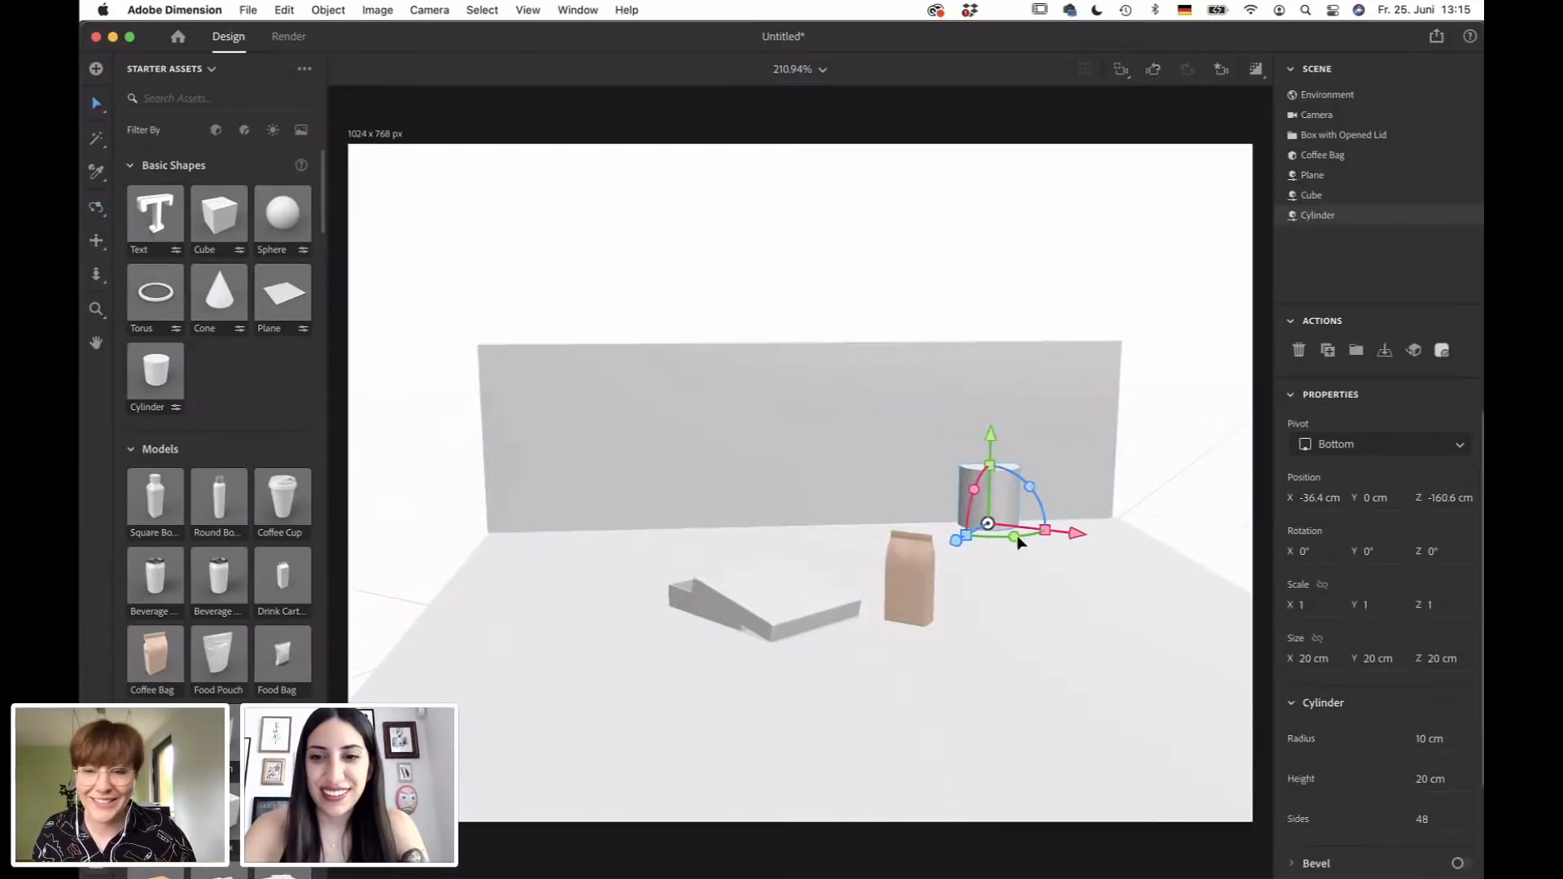
{"action": "left_click_drag", "start_coordinate": [994, 545], "coordinate": [1046, 557]}
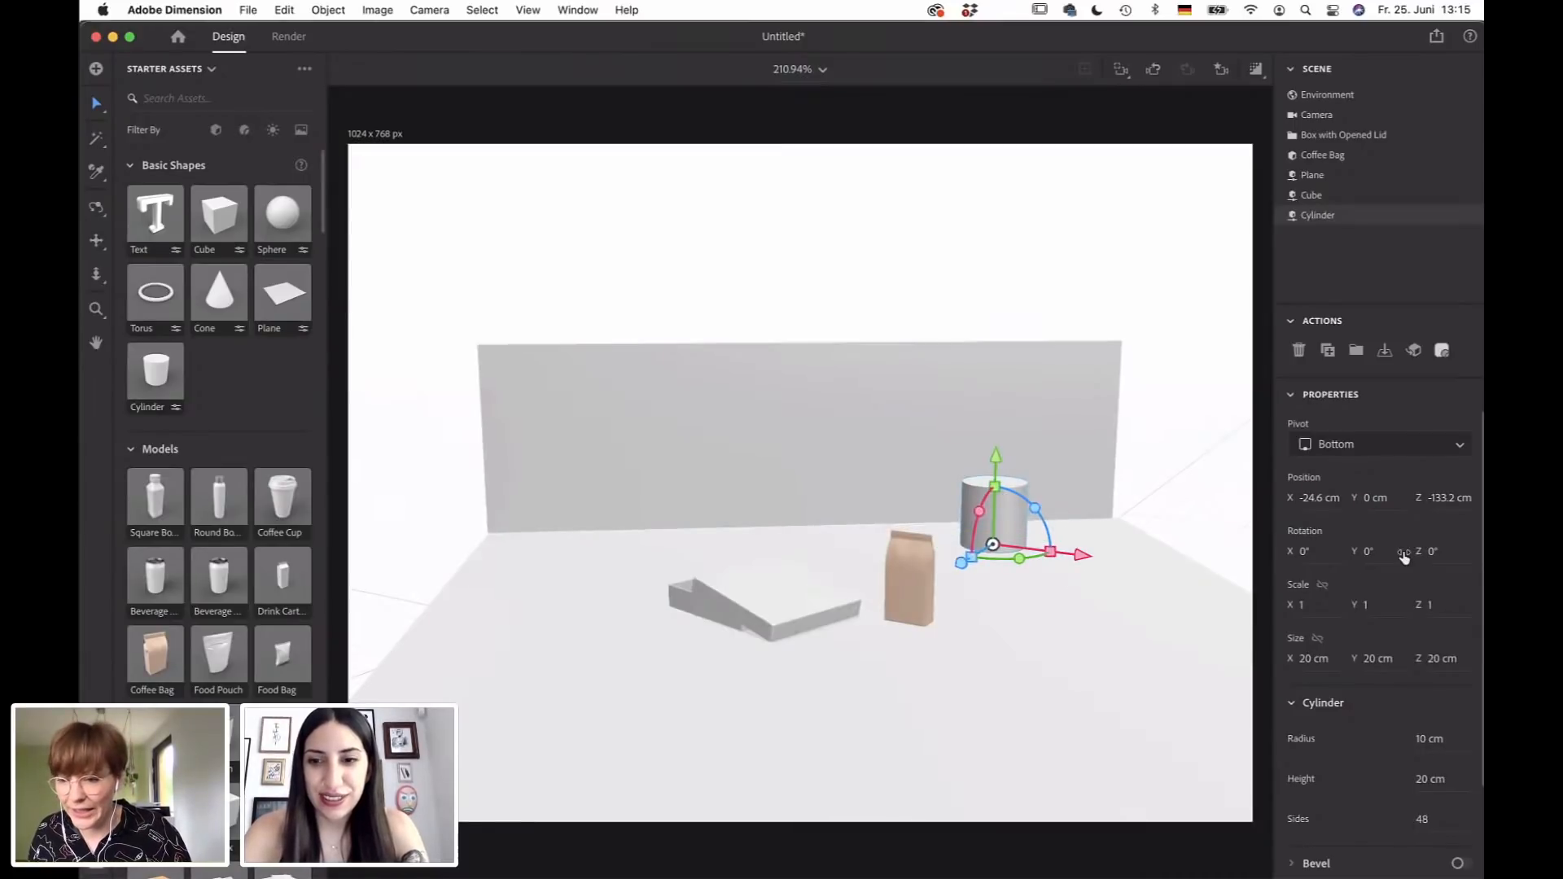
{"action": "scroll", "coordinate": [1394, 586], "scroll_direction": "down", "scroll_amount": 2}
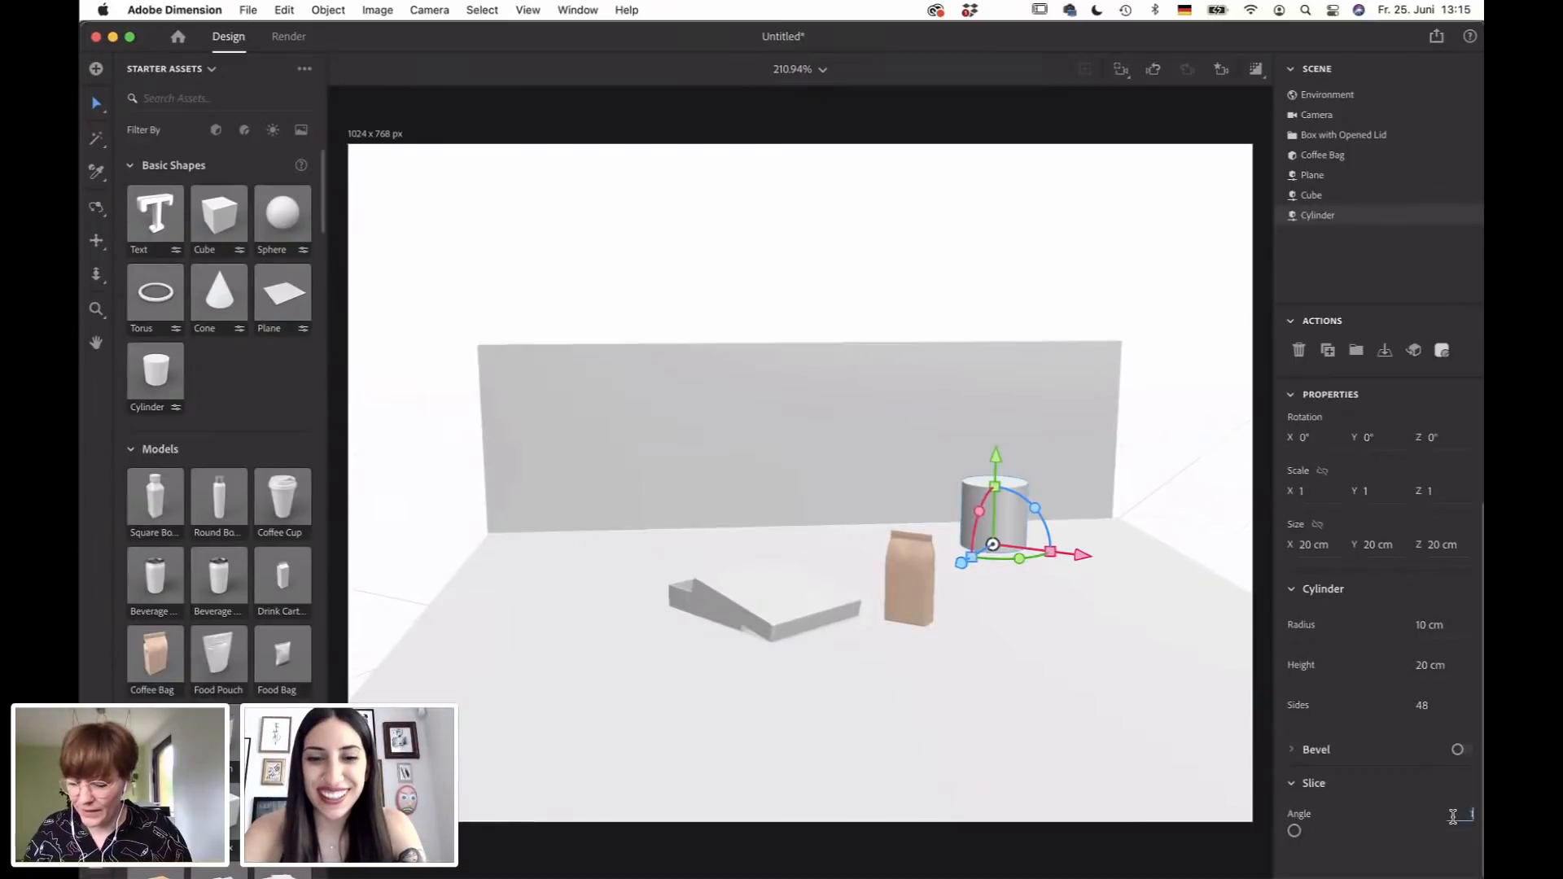
{"action": "key", "text": "Return"}
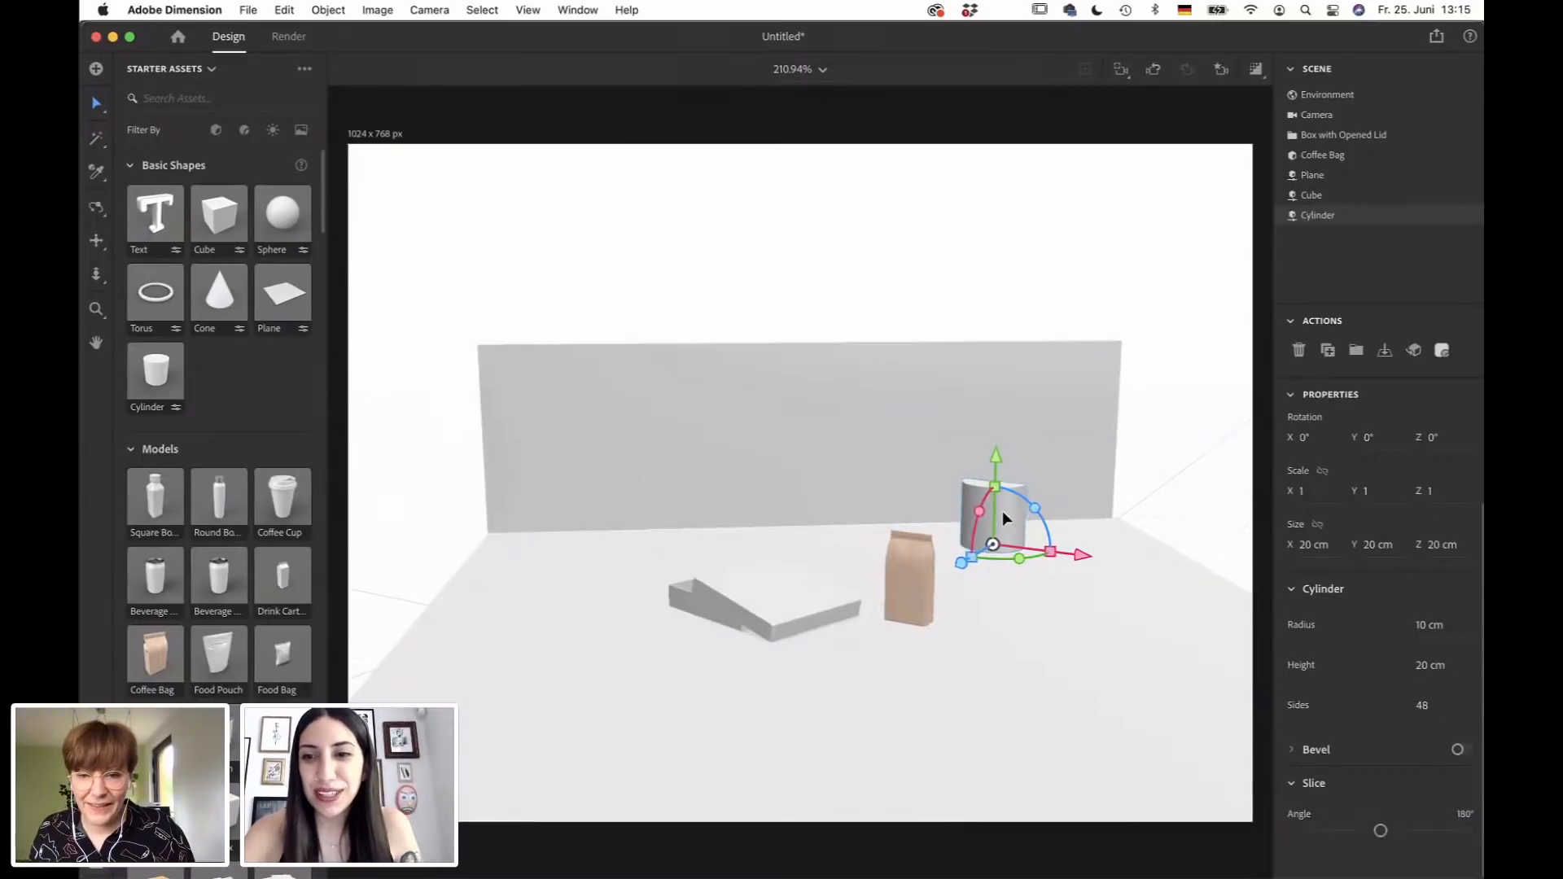
Rotate the half cylinder to about 39° around Y and scale it uniformly to about 43.9 cm.
{"action": "left_click_drag", "start_coordinate": [1049, 562], "coordinate": [1117, 534]}
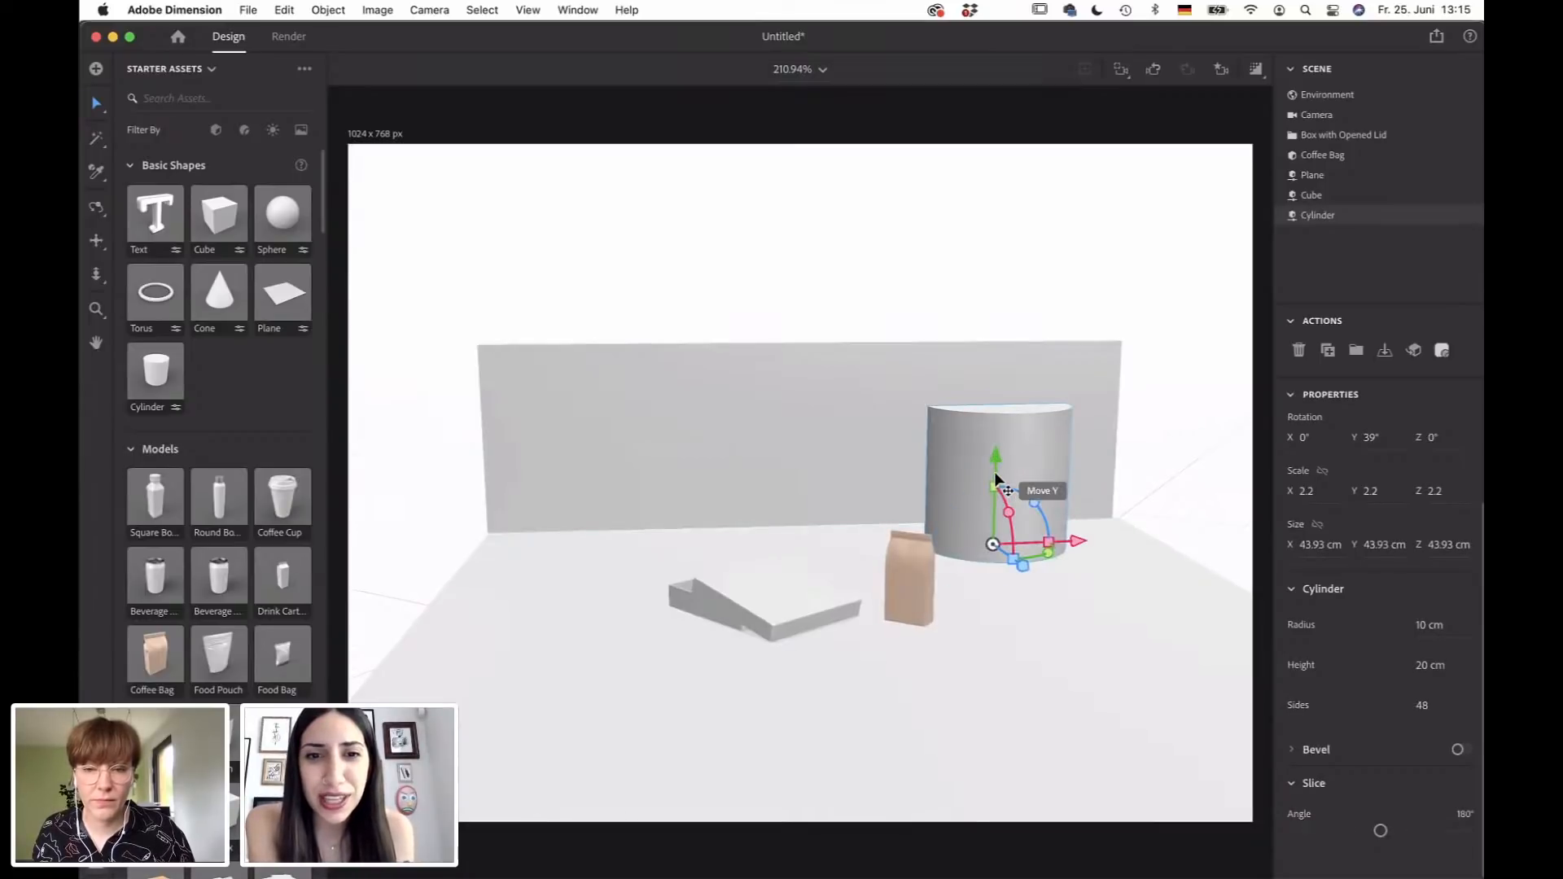
{"action": "mouse_move", "coordinate": [996, 482]}
{"action": "left_mouse_down"}
{"action": "mouse_move", "coordinate": [995, 469]}
{"action": "mouse_move", "coordinate": [987, 497]}
{"action": "left_mouse_up"}
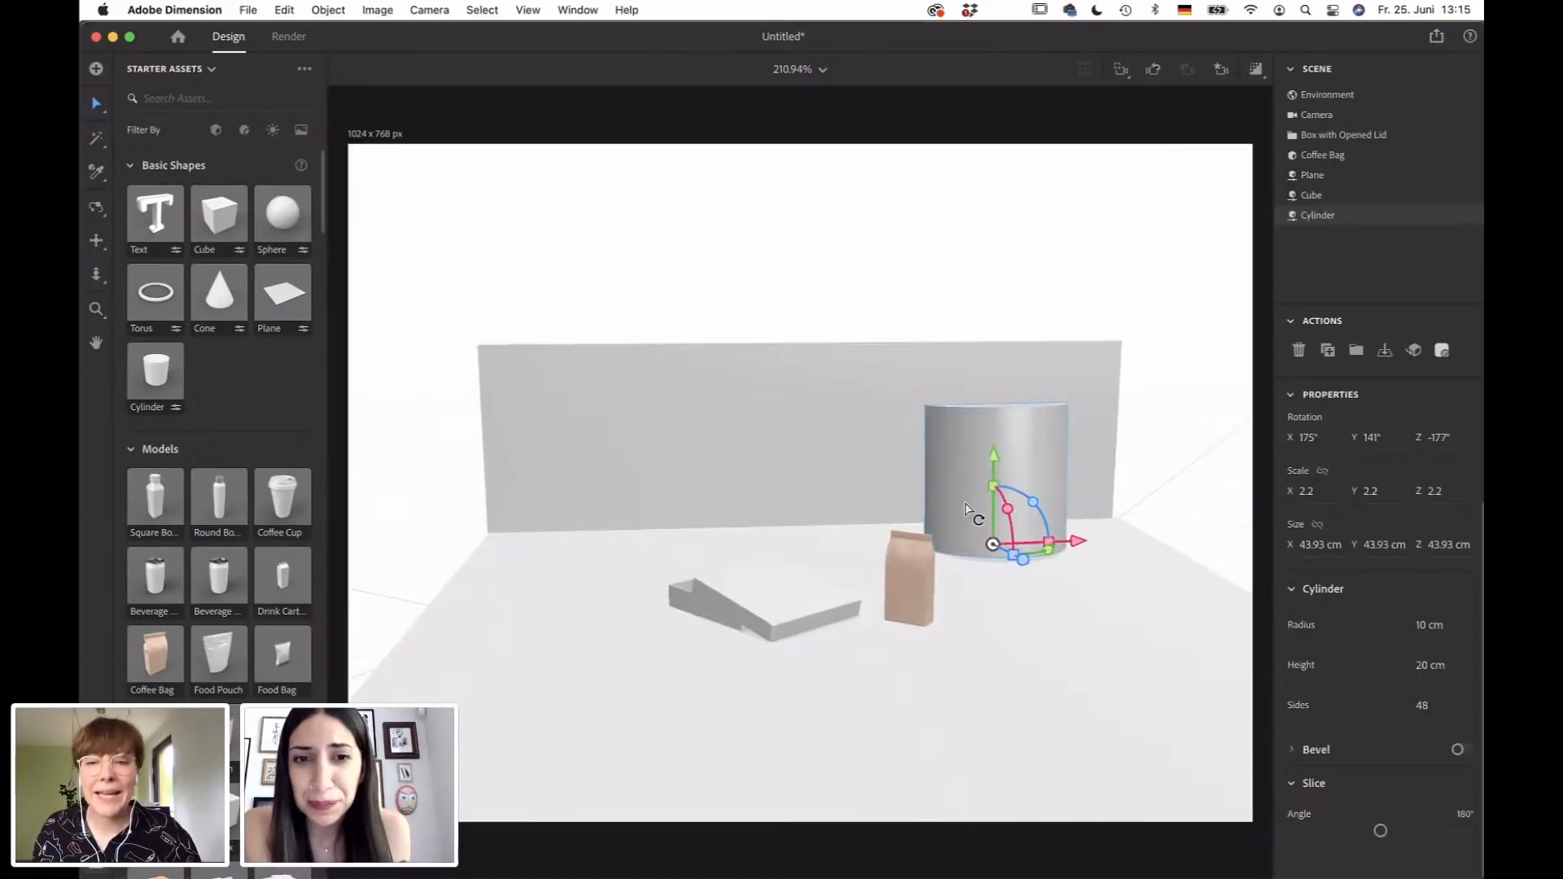
{"action": "key", "text": "super+z"}
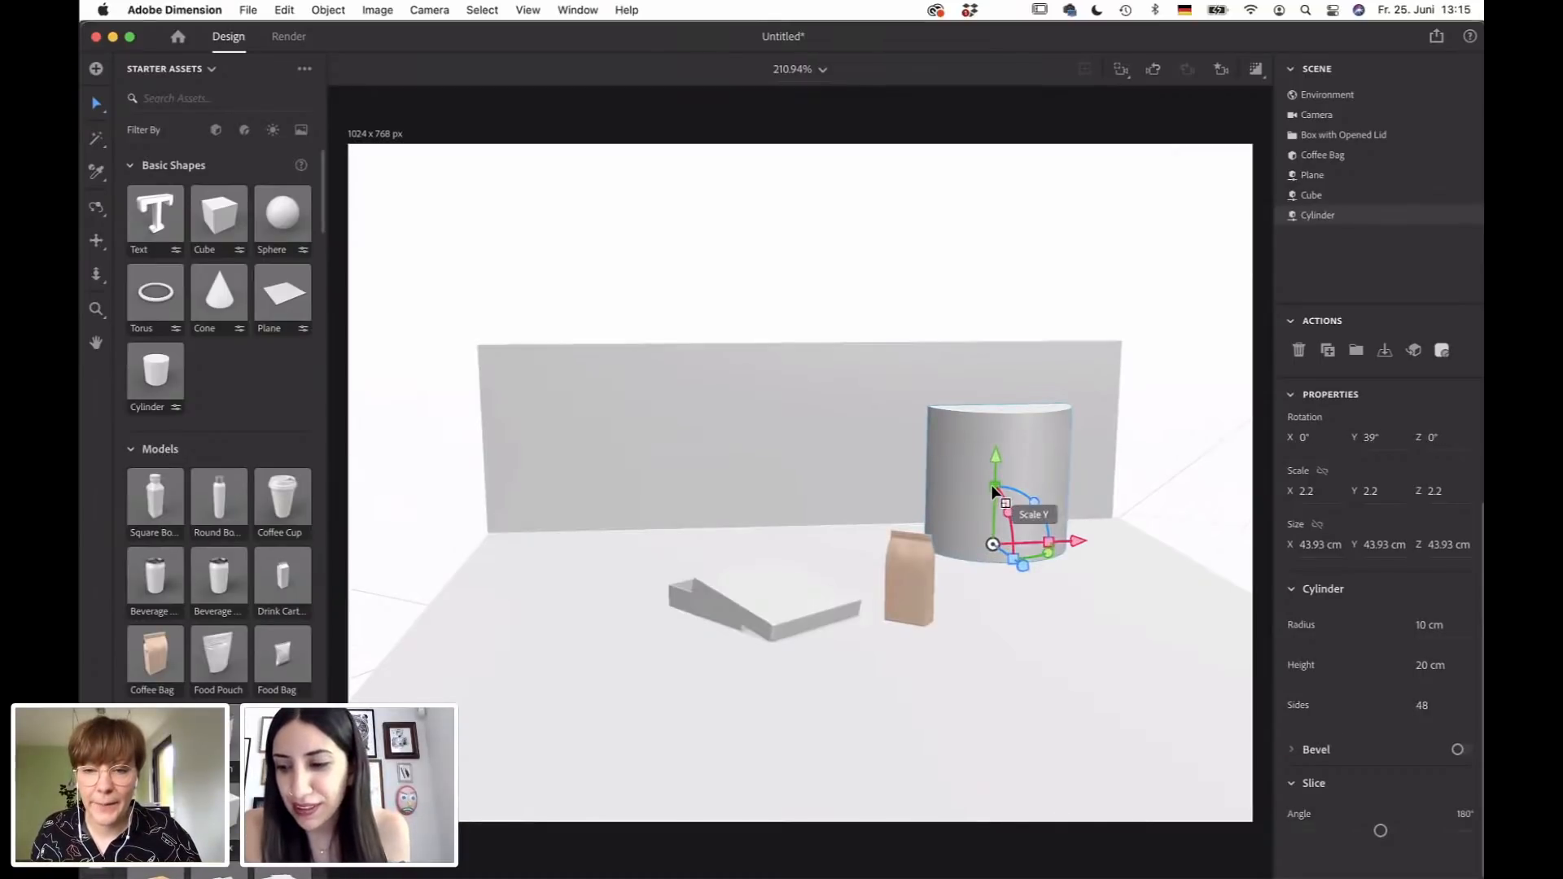
Stretch the half cylinder to about 64 cm high and move it to about X -17.7 cm, Z -124.7 cm.
{"action": "mouse_move", "coordinate": [990, 469]}
{"action": "left_mouse_down"}
{"action": "mouse_move", "coordinate": [998, 416]}
{"action": "mouse_move", "coordinate": [994, 469]}
{"action": "mouse_move", "coordinate": [998, 457]}
{"action": "left_mouse_up"}
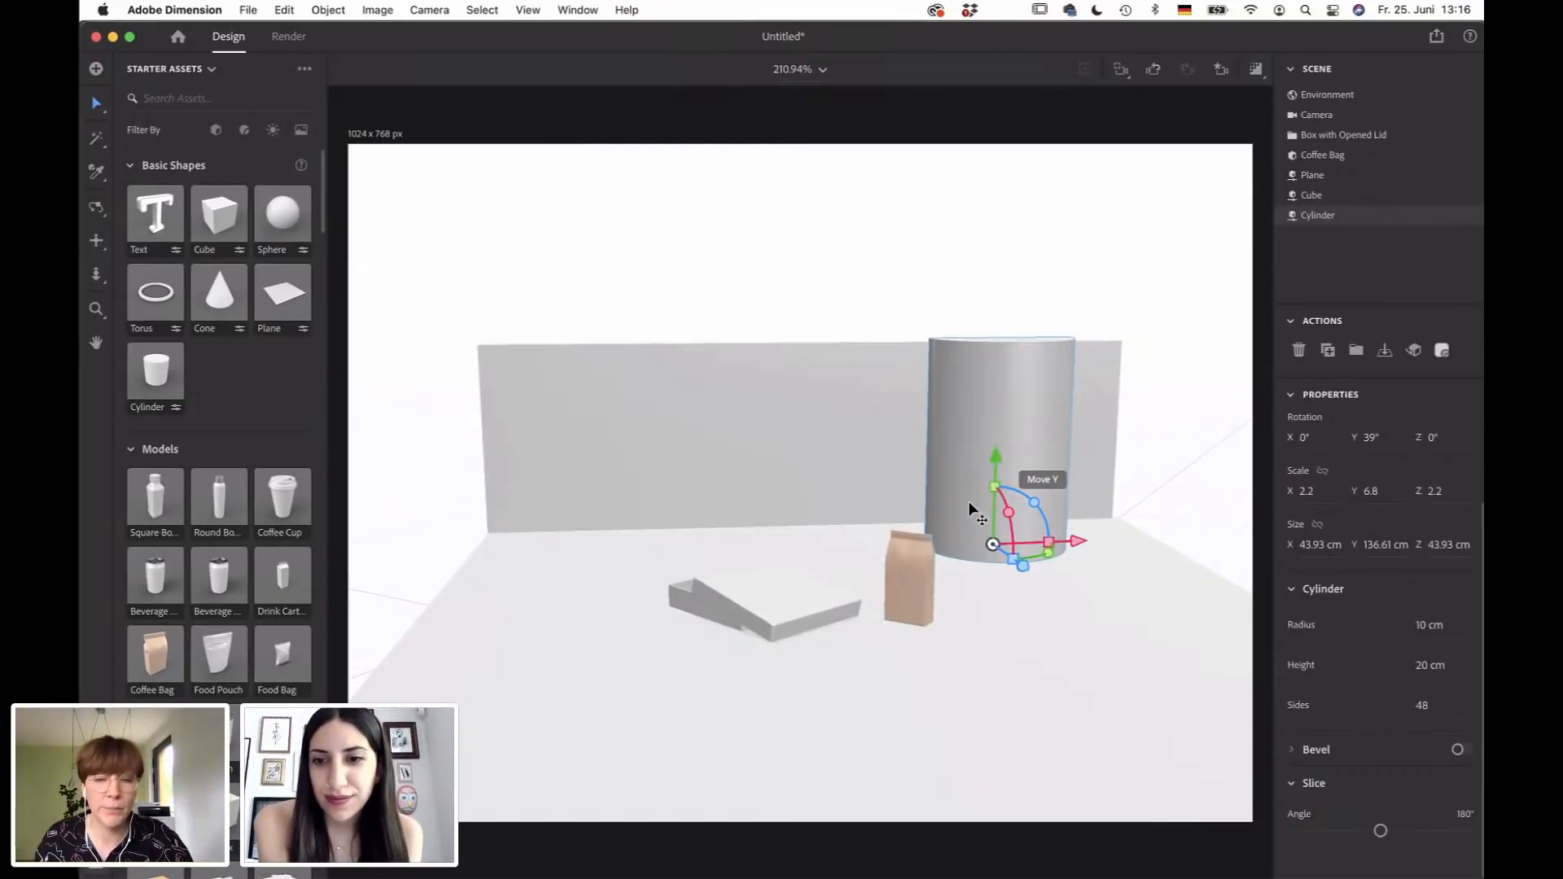
{"action": "left_click", "coordinate": [949, 570]}
{"action": "left_click", "coordinate": [995, 399]}
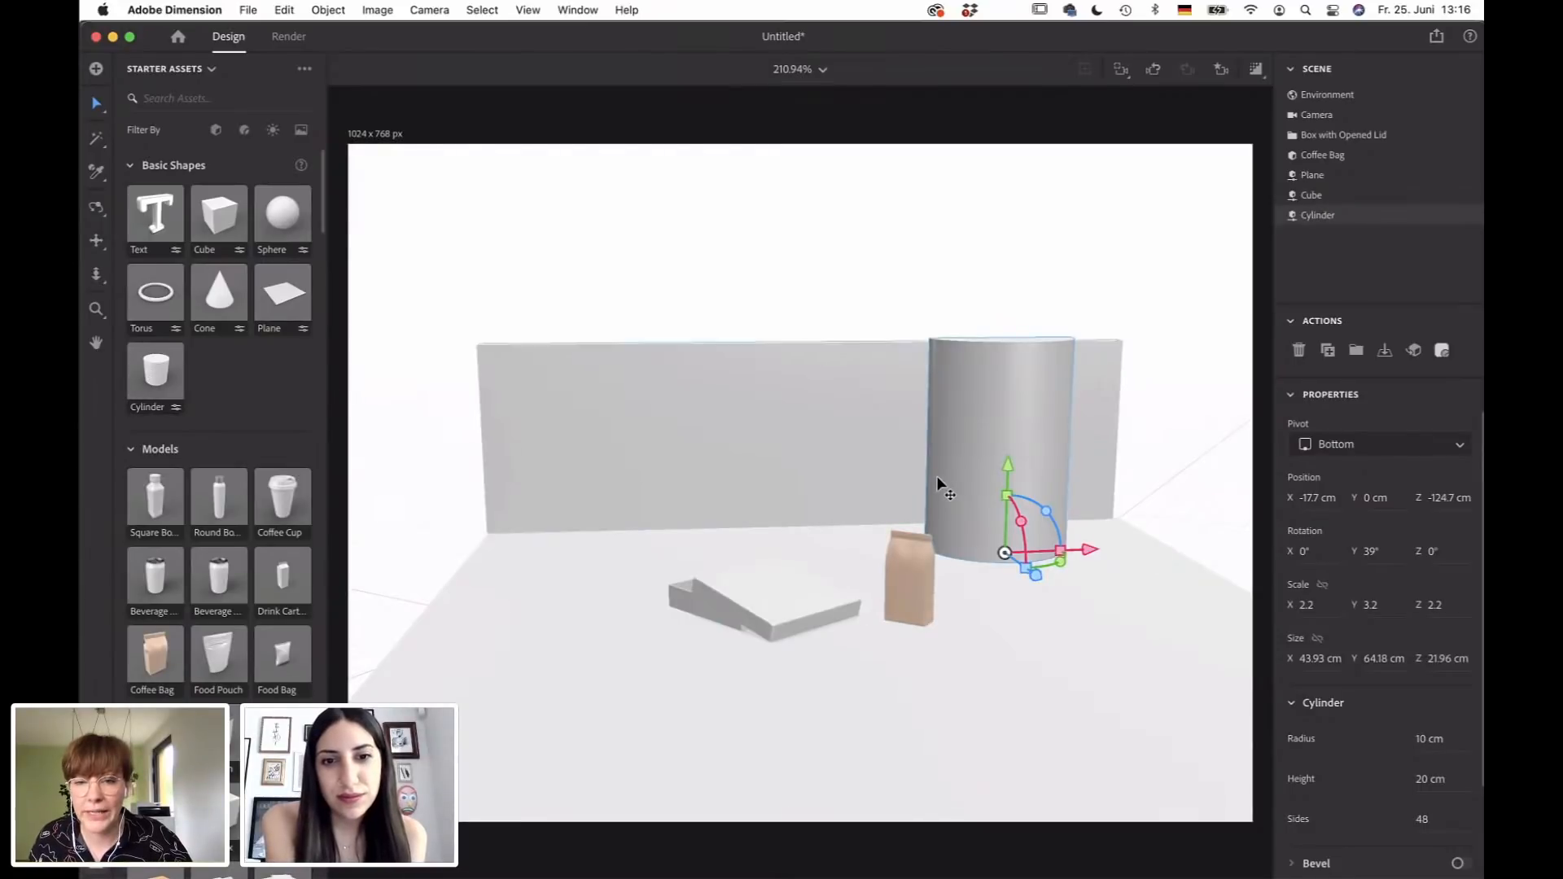
Bring the camera closer and lower so the box and coffee bag stand in front of the wall and half cylinder.
{"action": "left_click_drag", "start_coordinate": [907, 524], "coordinate": [895, 432], "text": "alt"}
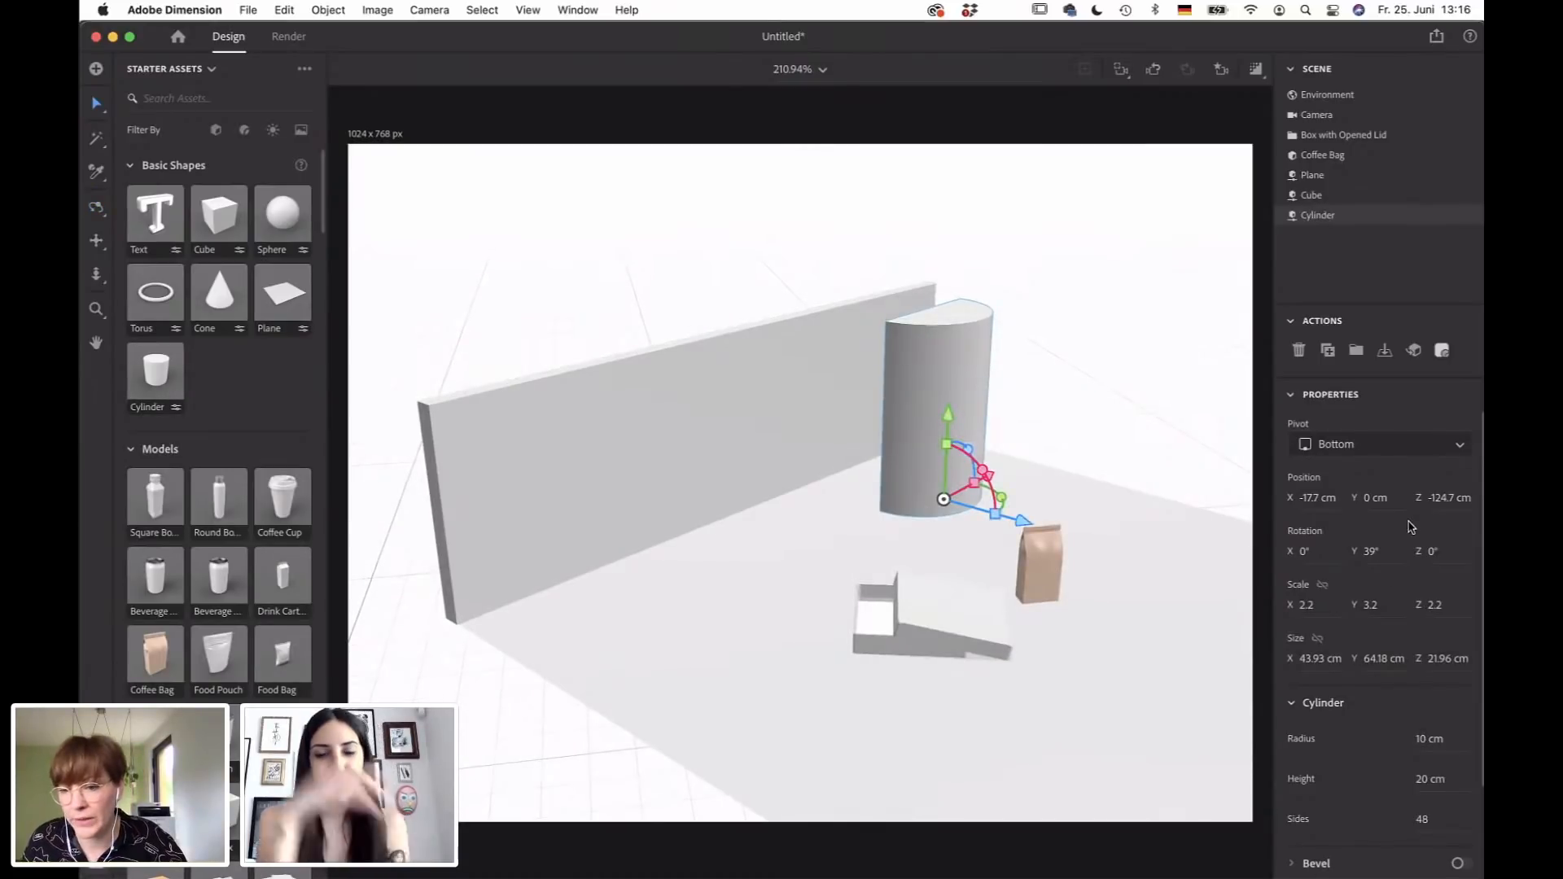
{"action": "scroll", "coordinate": [1260, 830], "scroll_direction": "down", "scroll_amount": 3}
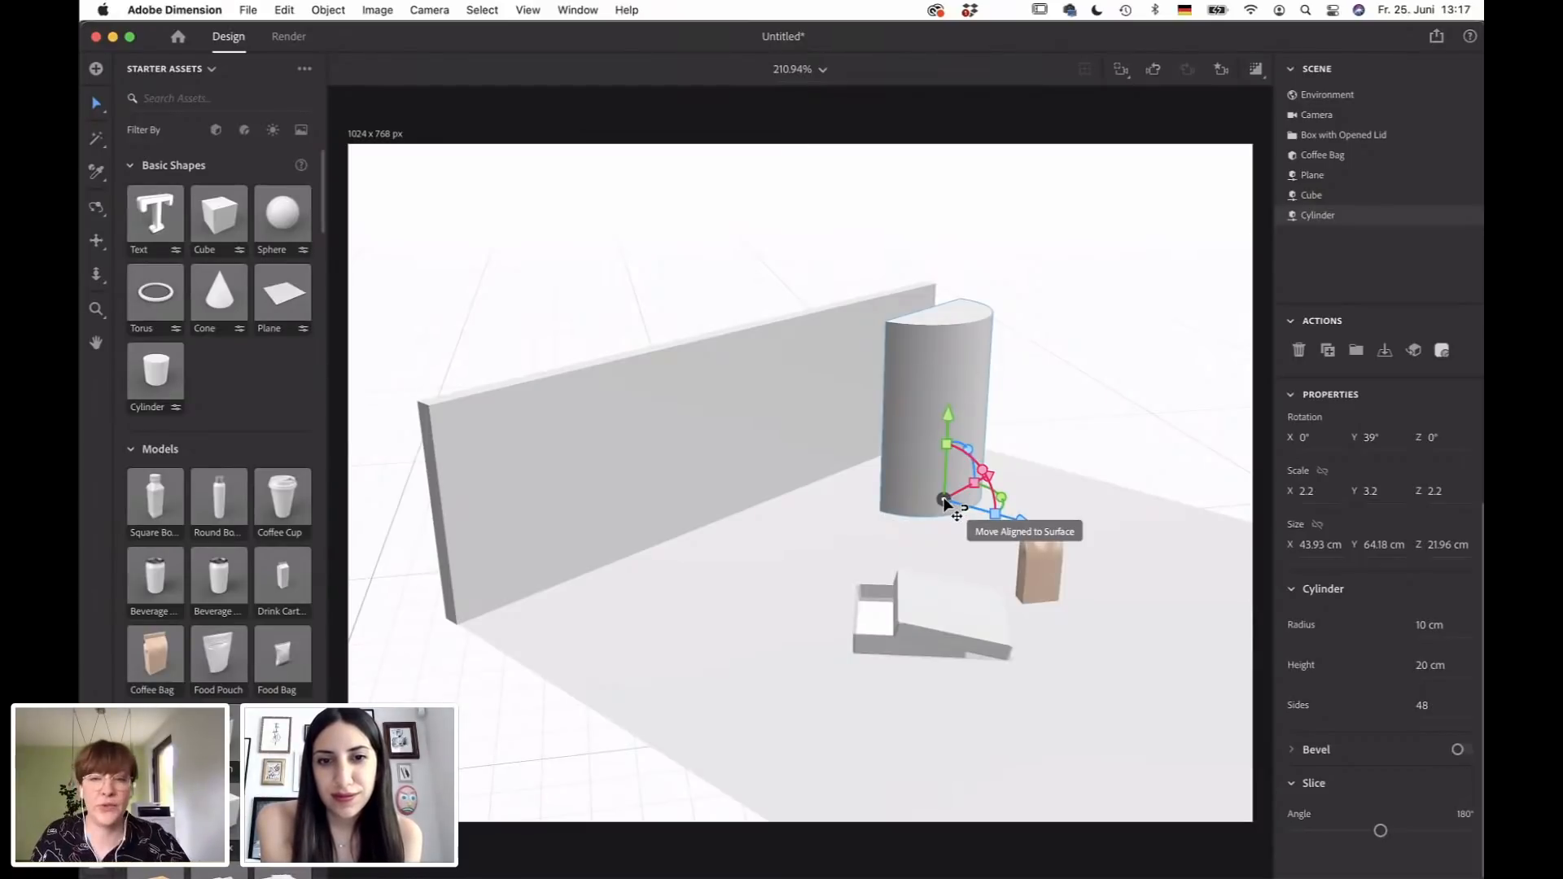
{"action": "left_click_drag", "start_coordinate": [945, 501], "coordinate": [862, 405]}
{"action": "key", "text": "1"}
{"action": "key", "text": "2"}
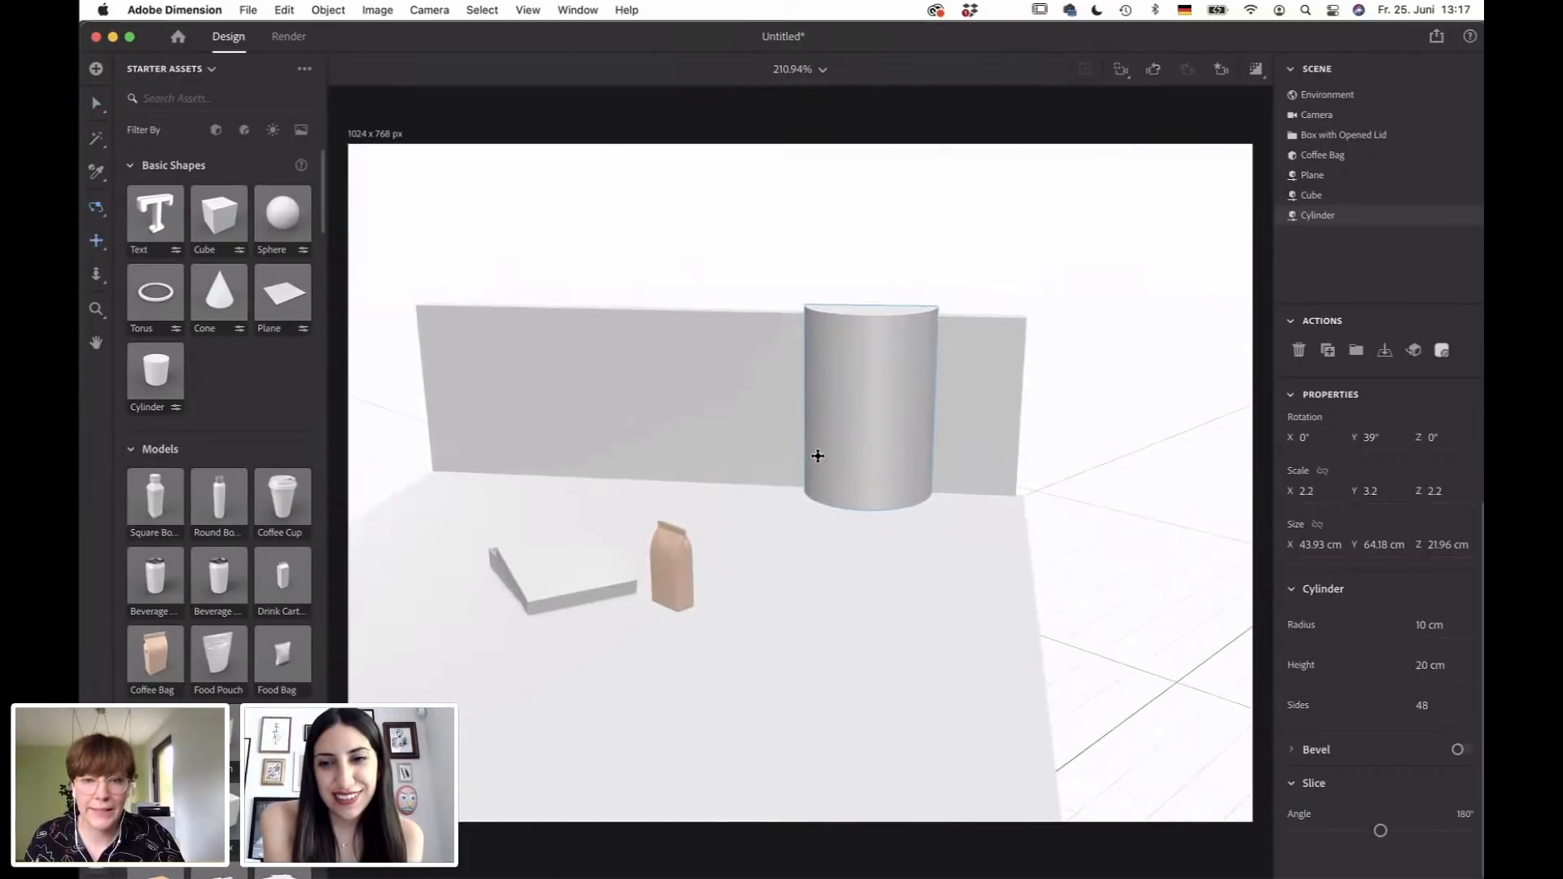
{"action": "left_click_drag", "start_coordinate": [816, 454], "coordinate": [1005, 398]}
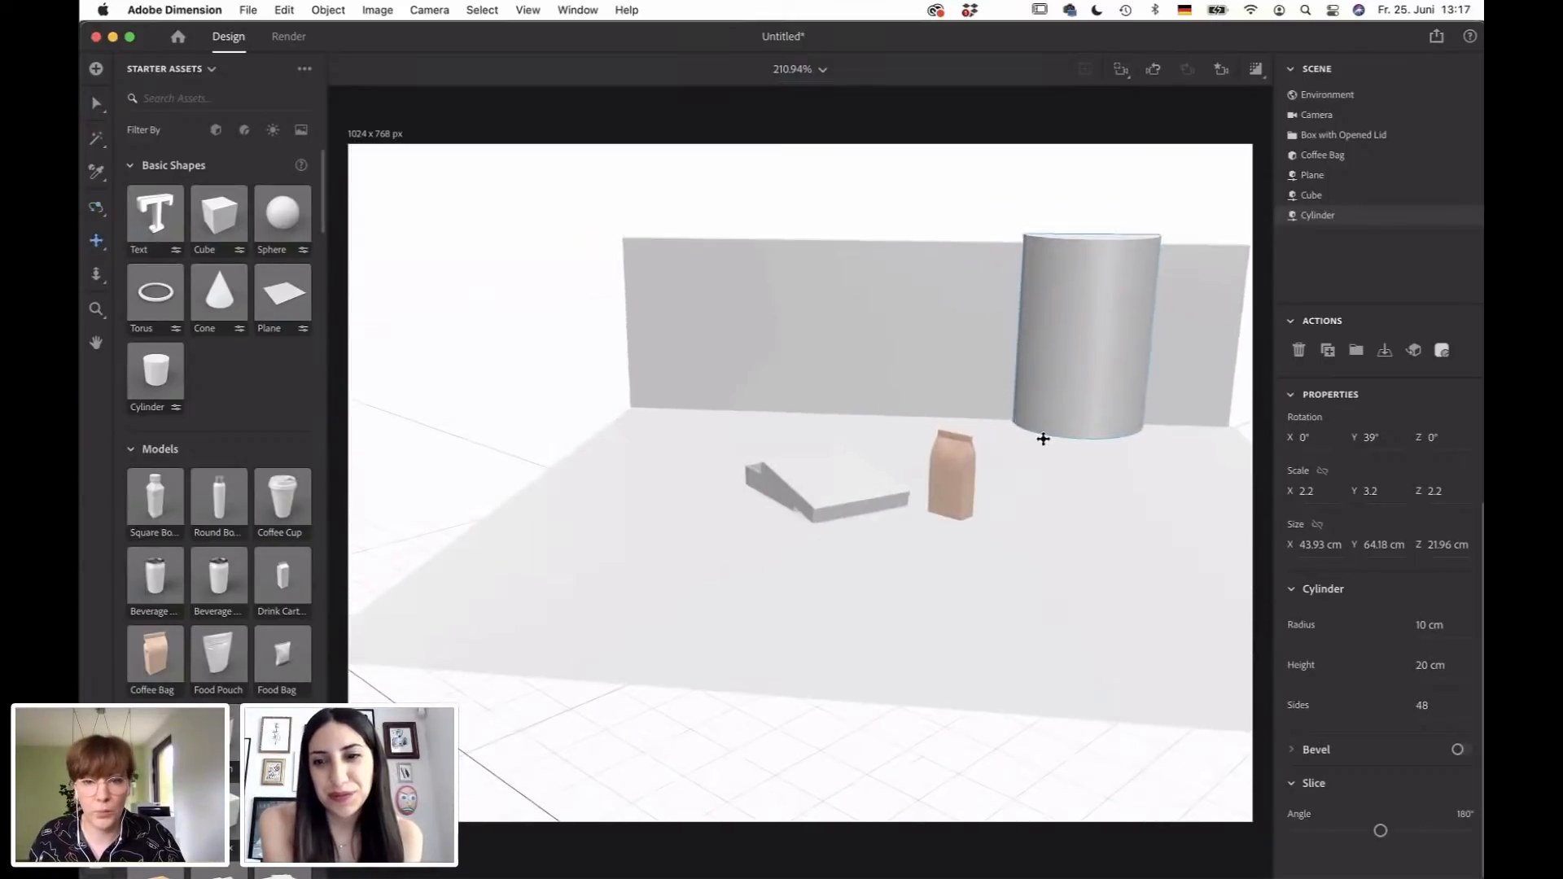
{"action": "left_click_drag", "start_coordinate": [1001, 474], "coordinate": [779, 393]}
{"action": "key", "text": "1"}
{"action": "key", "text": "3"}
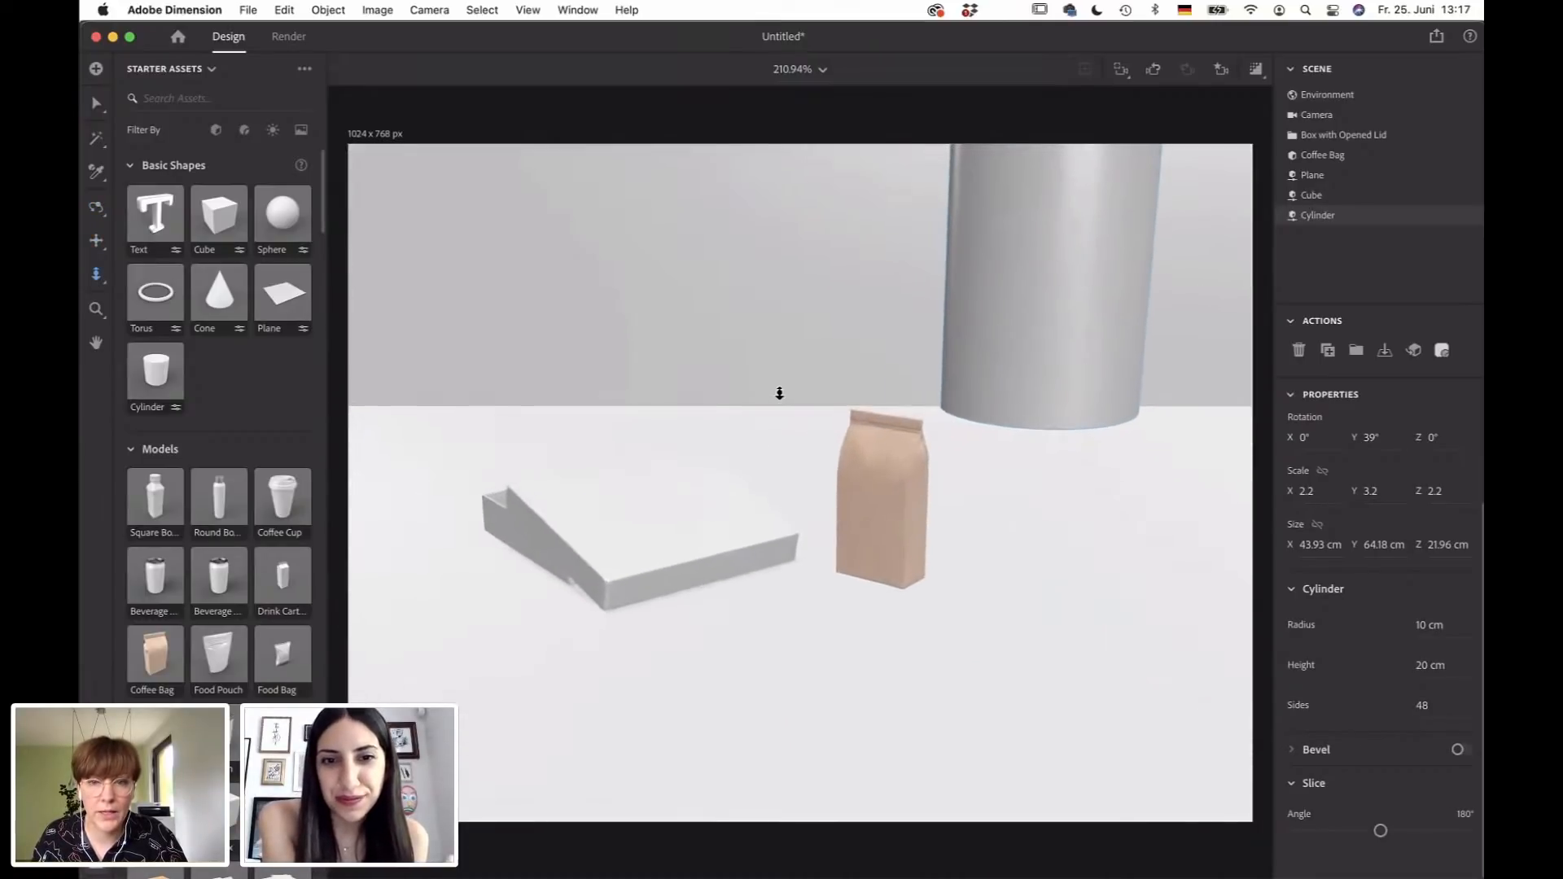
{"action": "key", "text": "2"}
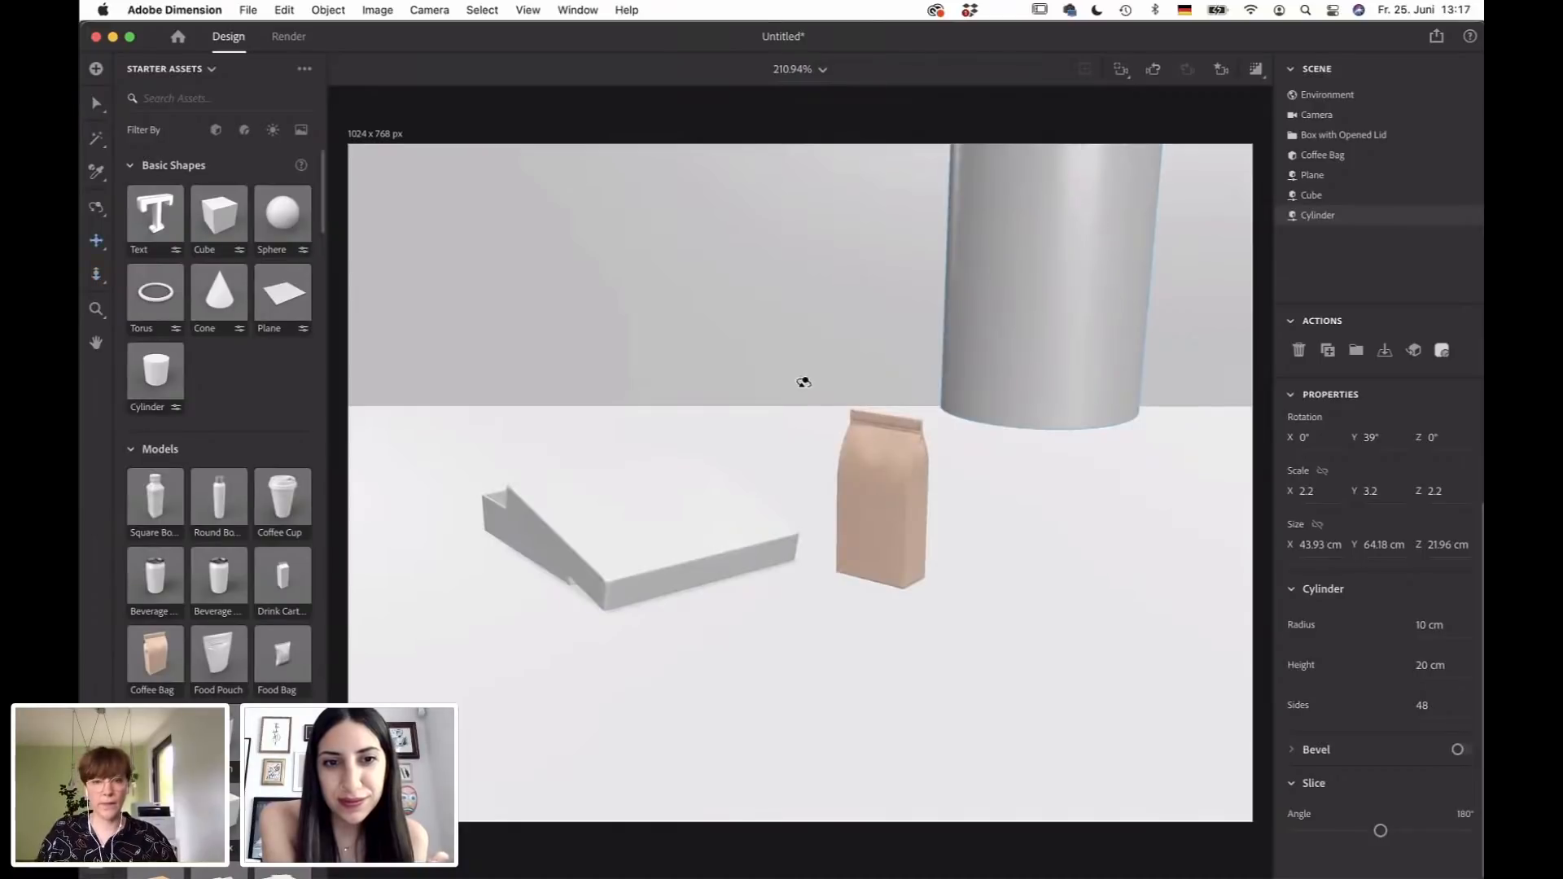
{"action": "left_click_drag", "start_coordinate": [803, 374], "coordinate": [802, 357]}
{"action": "key", "text": "1"}
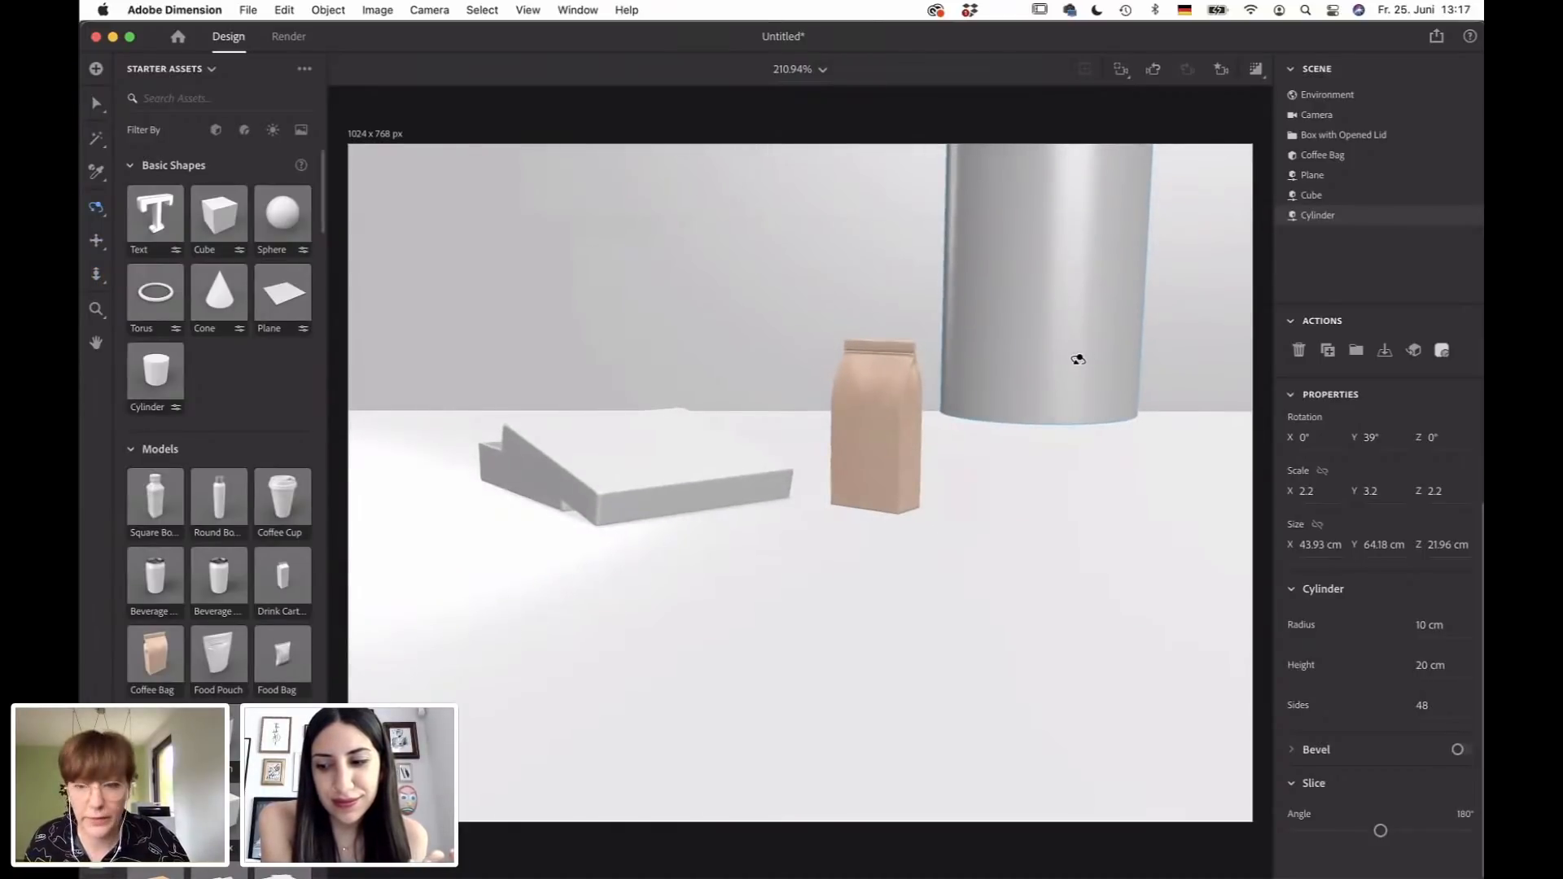
Scale the half cylinder proportionally to about 81 cm wide, 119 cm high and 41 cm deep.
{"action": "key", "text": "v"}
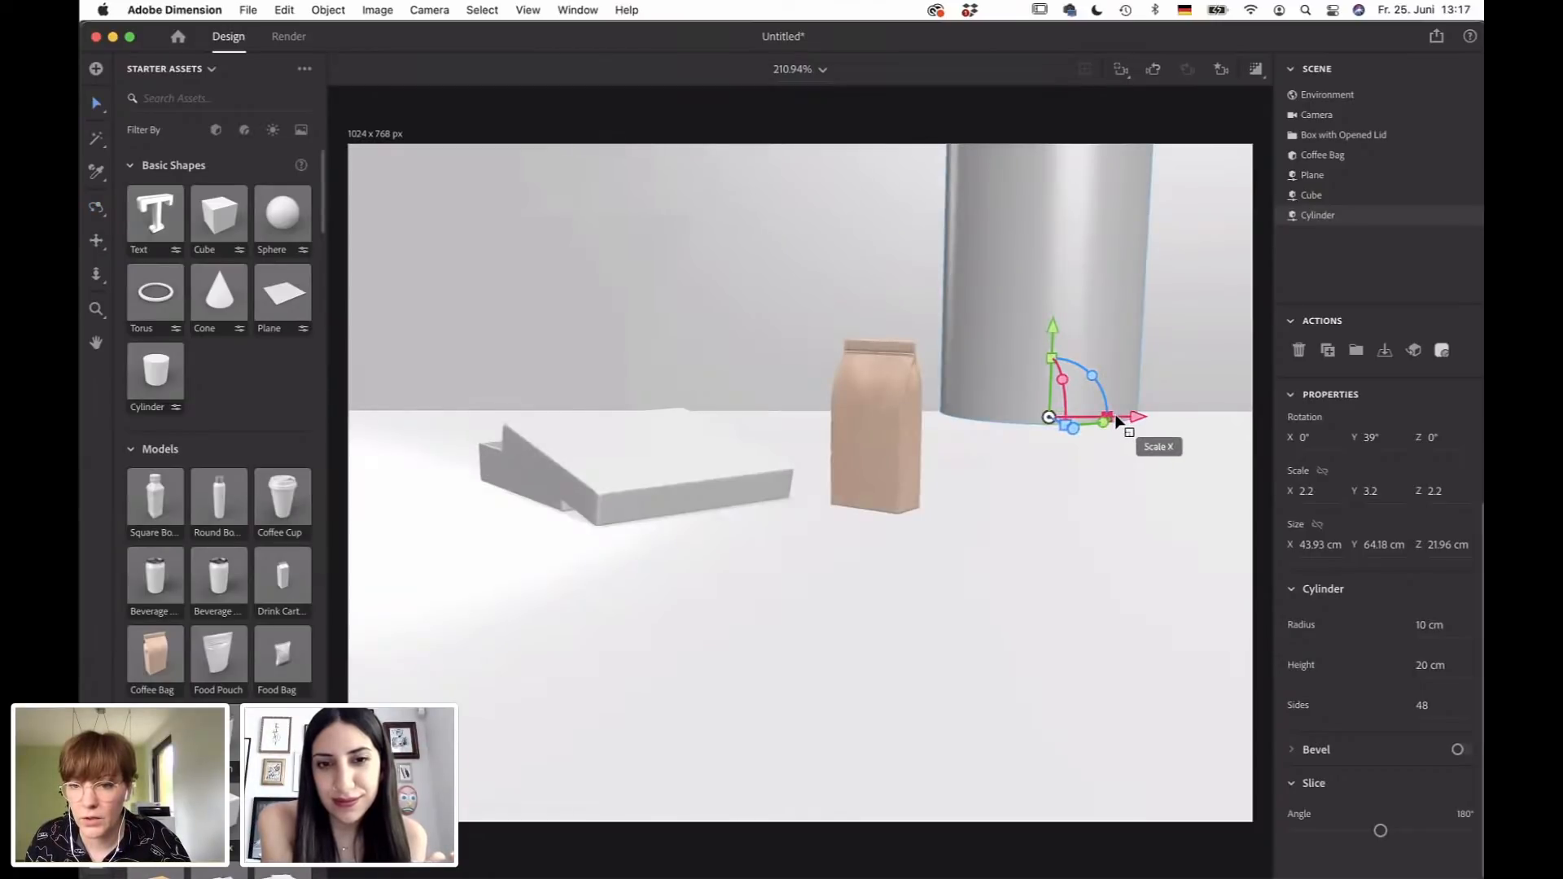
{"action": "left_click_drag", "start_coordinate": [1117, 419], "coordinate": [1105, 446]}
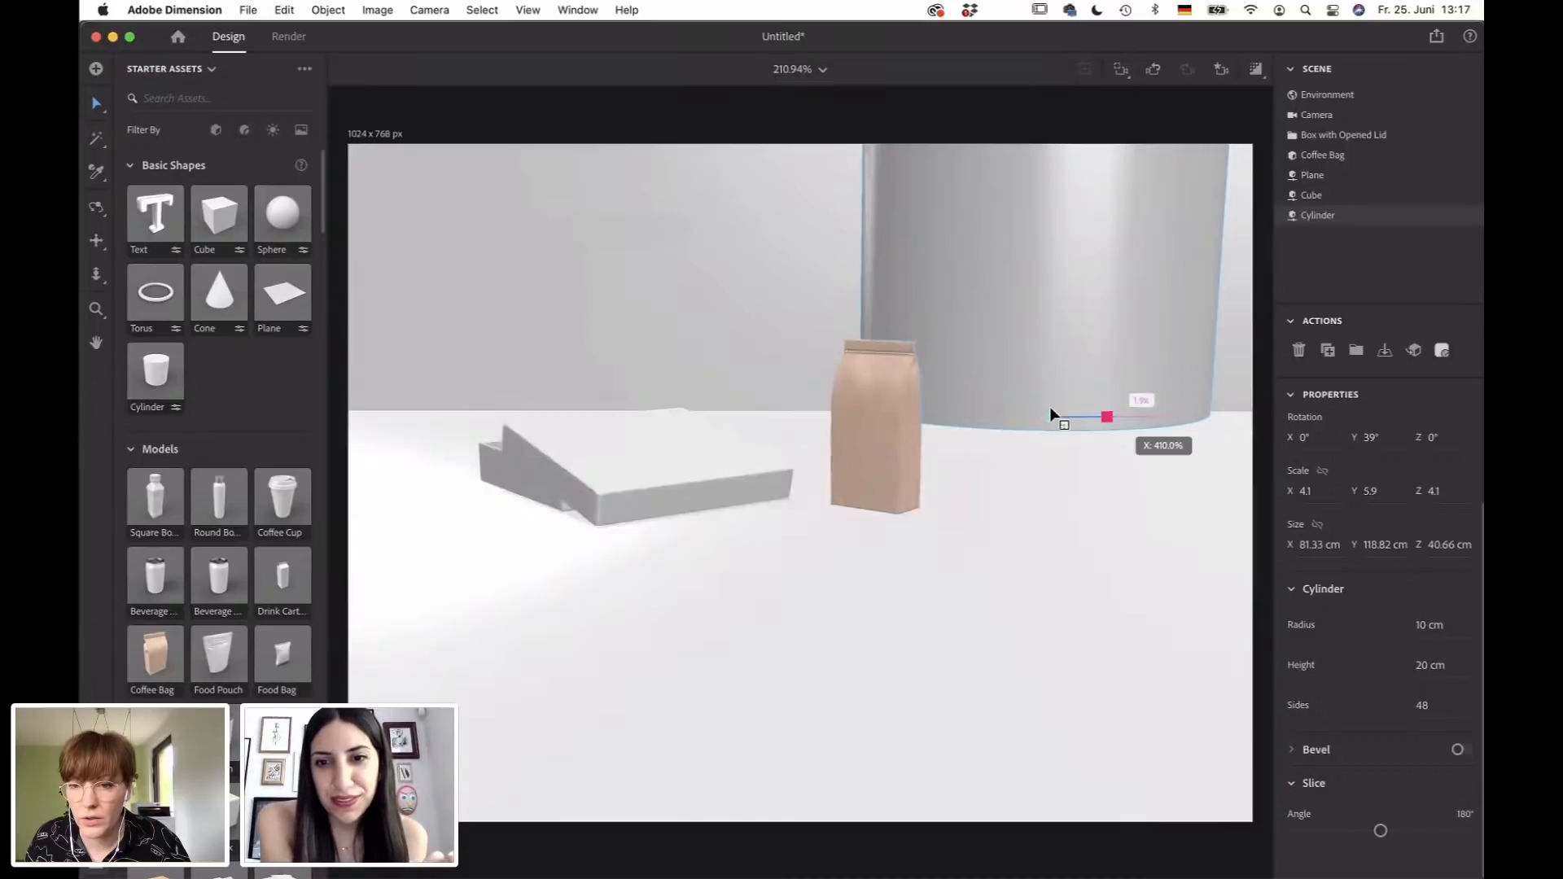
Reframe the camera to a close, slightly raised view of the box and coffee bag, with the half cylinder partly in frame.
{"action": "key", "text": "1"}
{"action": "left_click_drag", "start_coordinate": [1048, 407], "coordinate": [724, 375]}
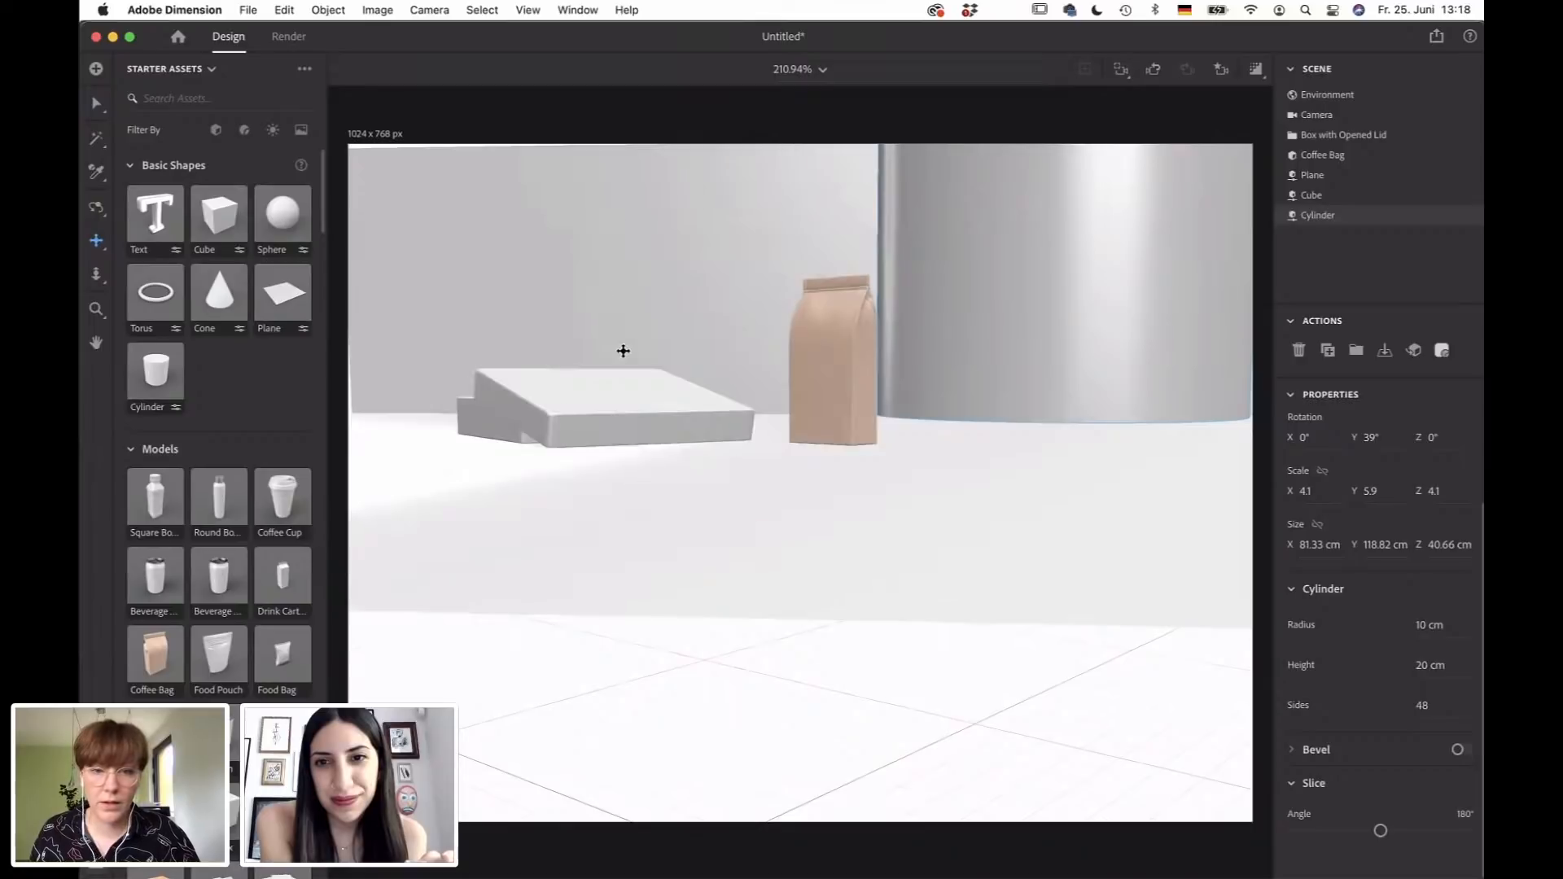
{"action": "key", "text": "v"}
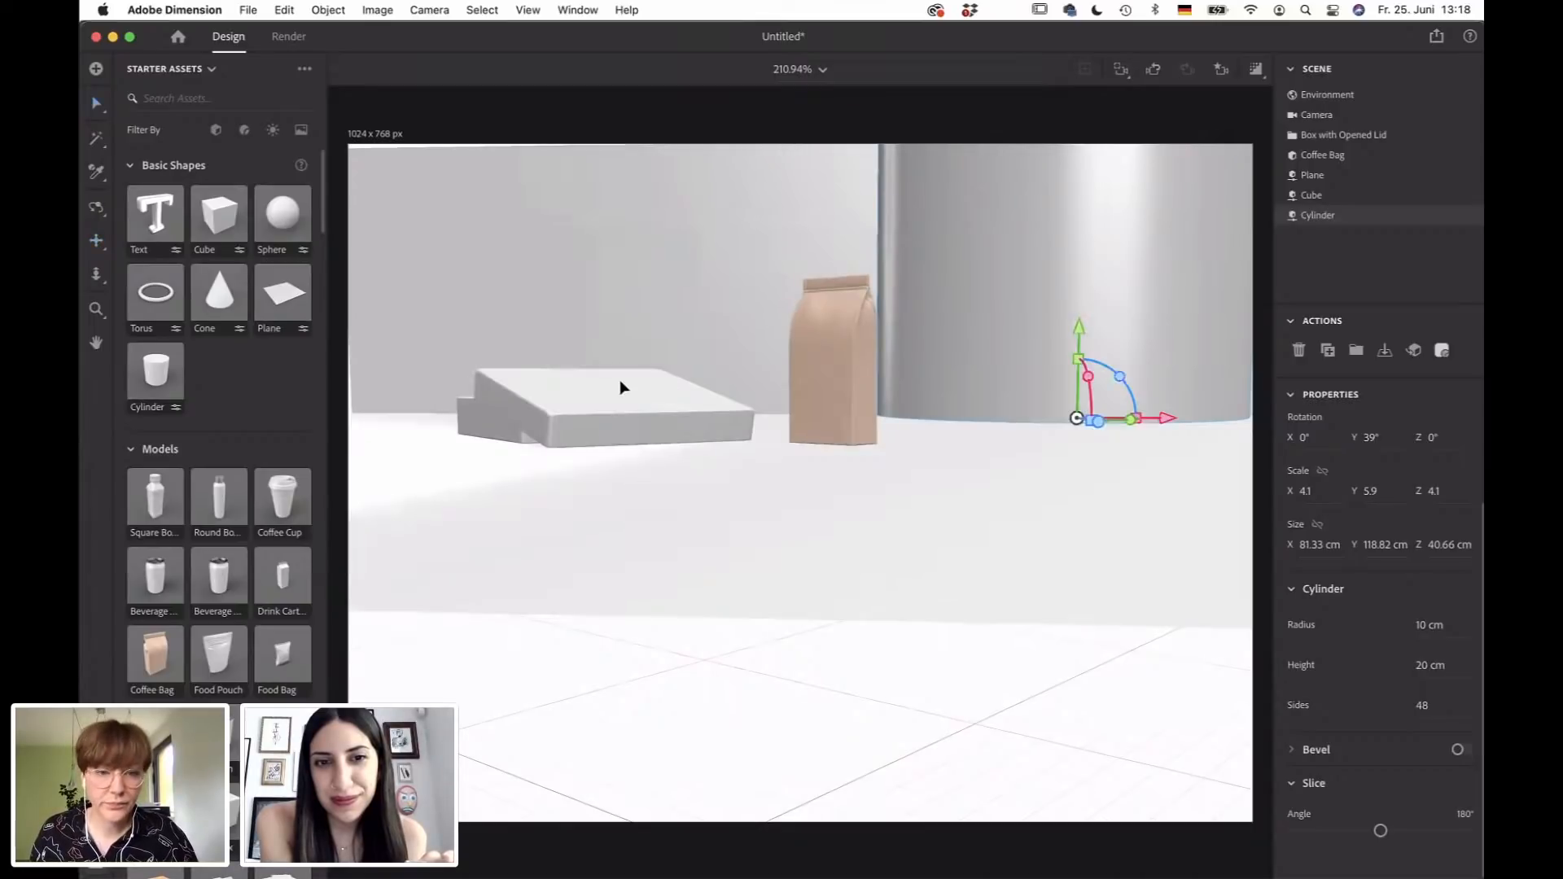
{"action": "left_click", "coordinate": [638, 387]}
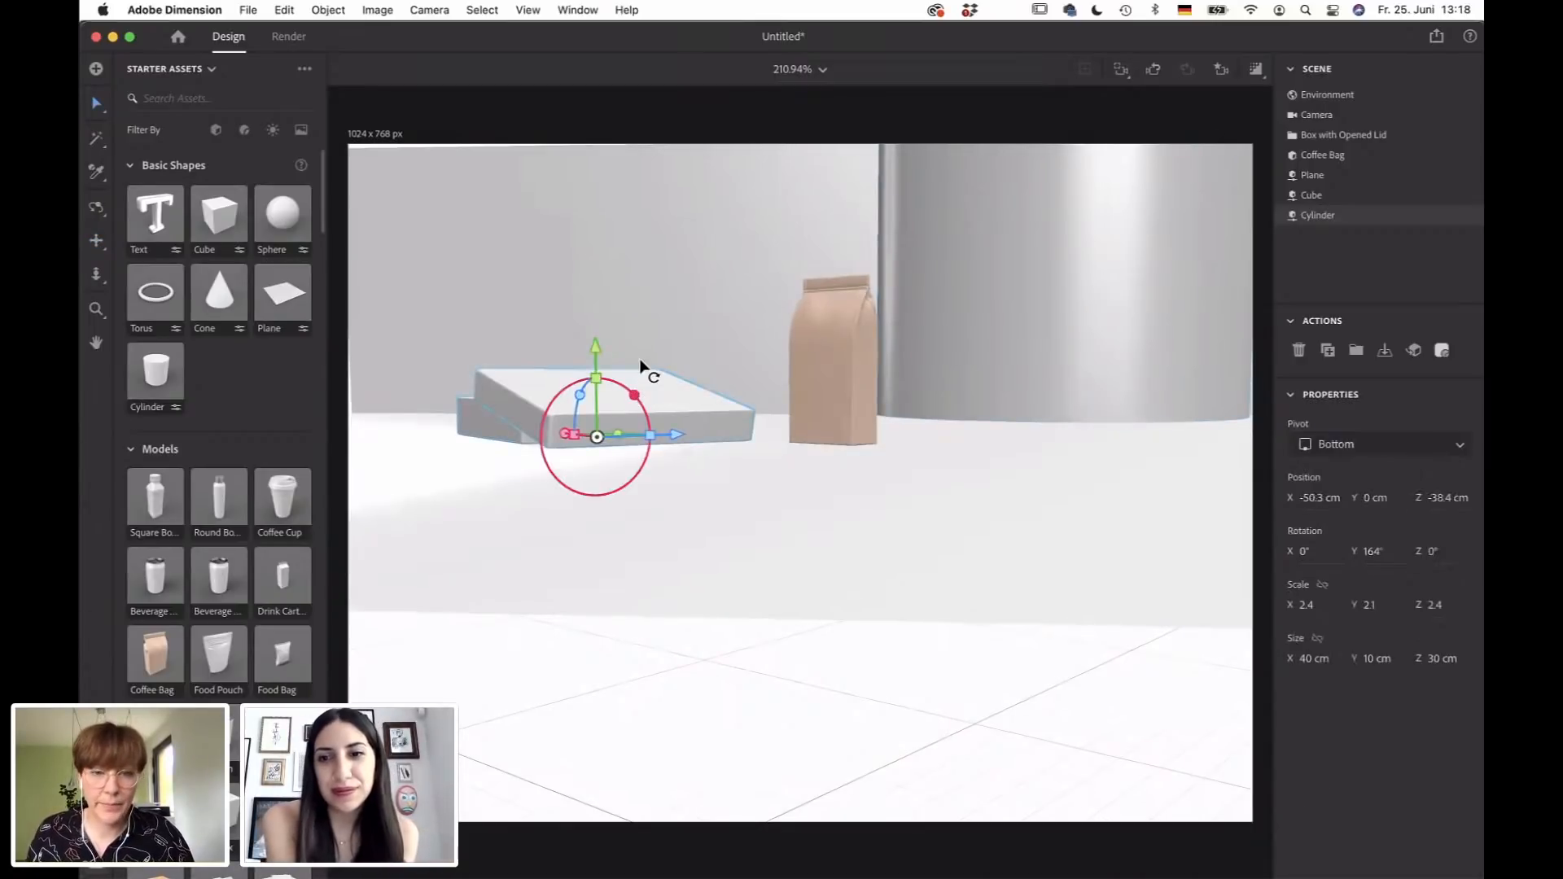
{"action": "key", "text": "2"}
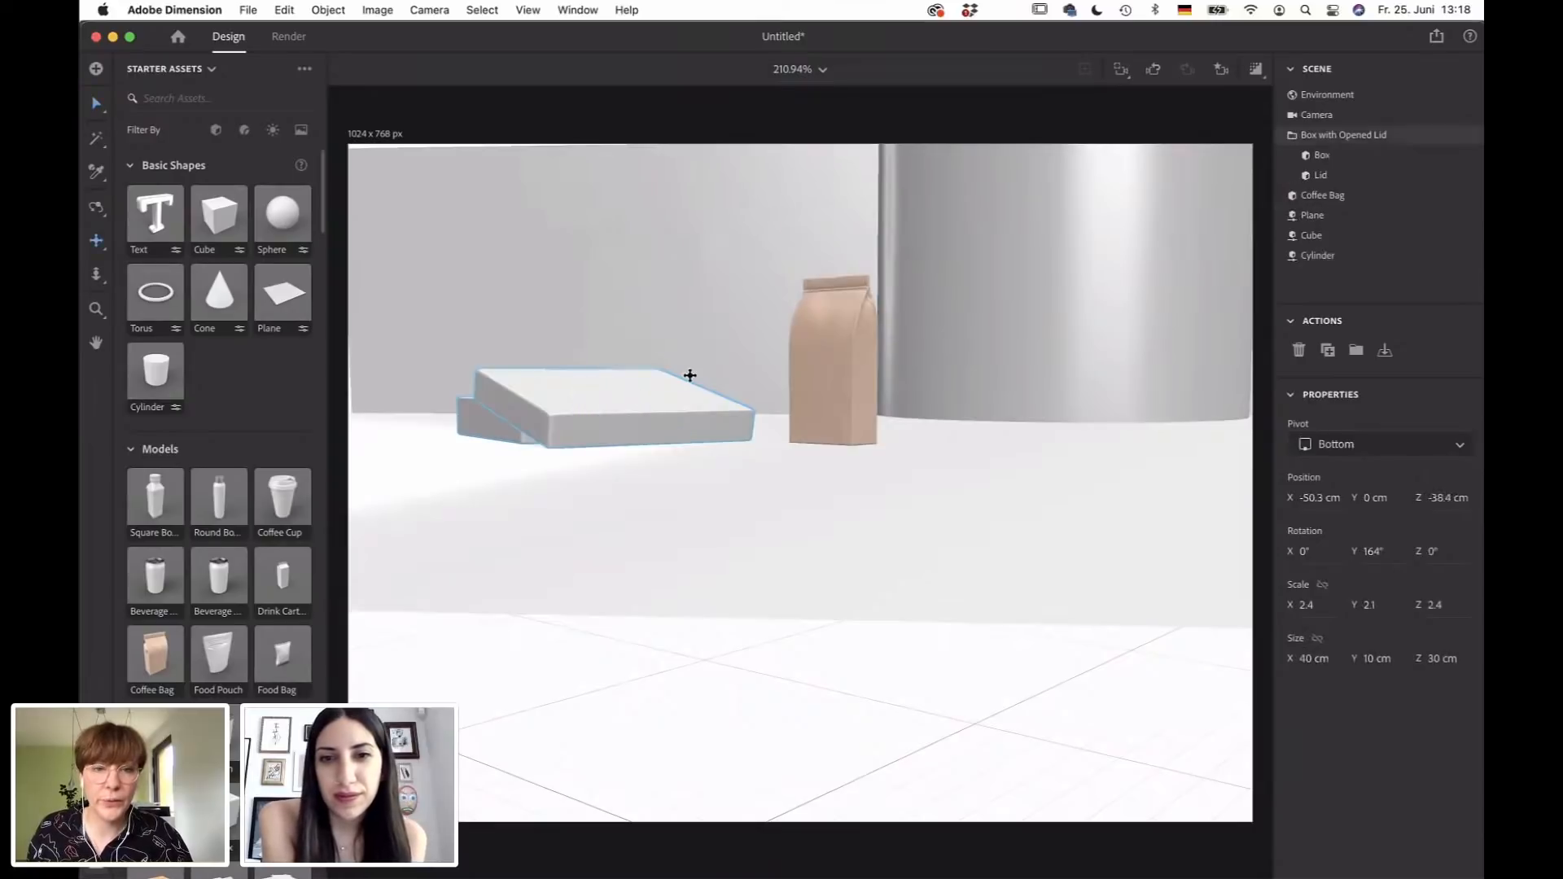
{"action": "left_click_drag", "start_coordinate": [723, 411], "coordinate": [704, 480]}
{"action": "key", "text": "v"}
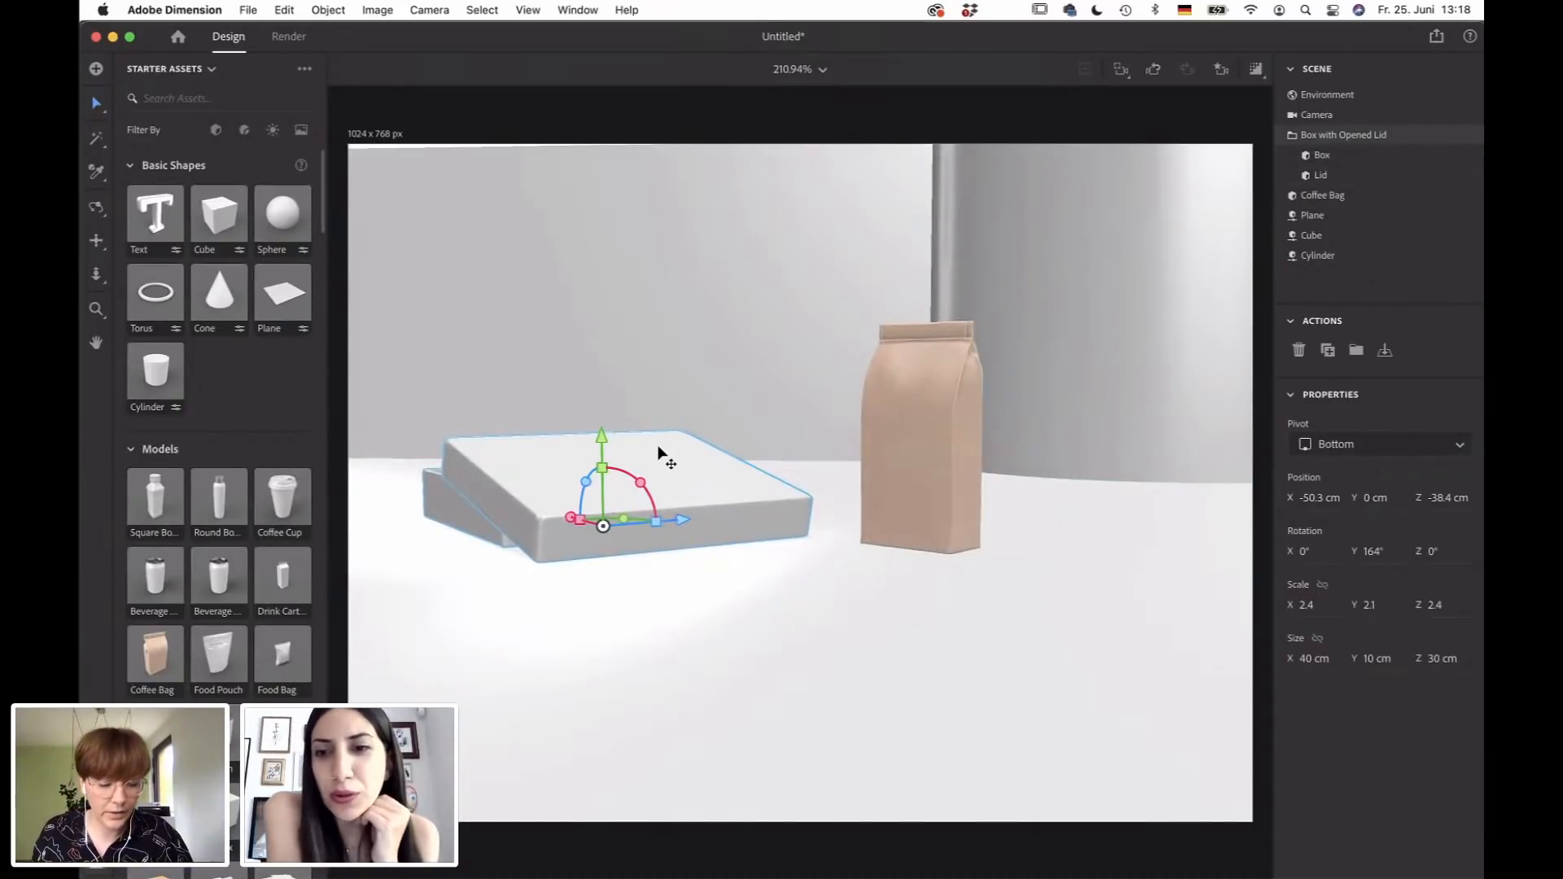
{"action": "key", "text": "2"}
{"action": "left_click_drag", "start_coordinate": [662, 418], "coordinate": [704, 413]}
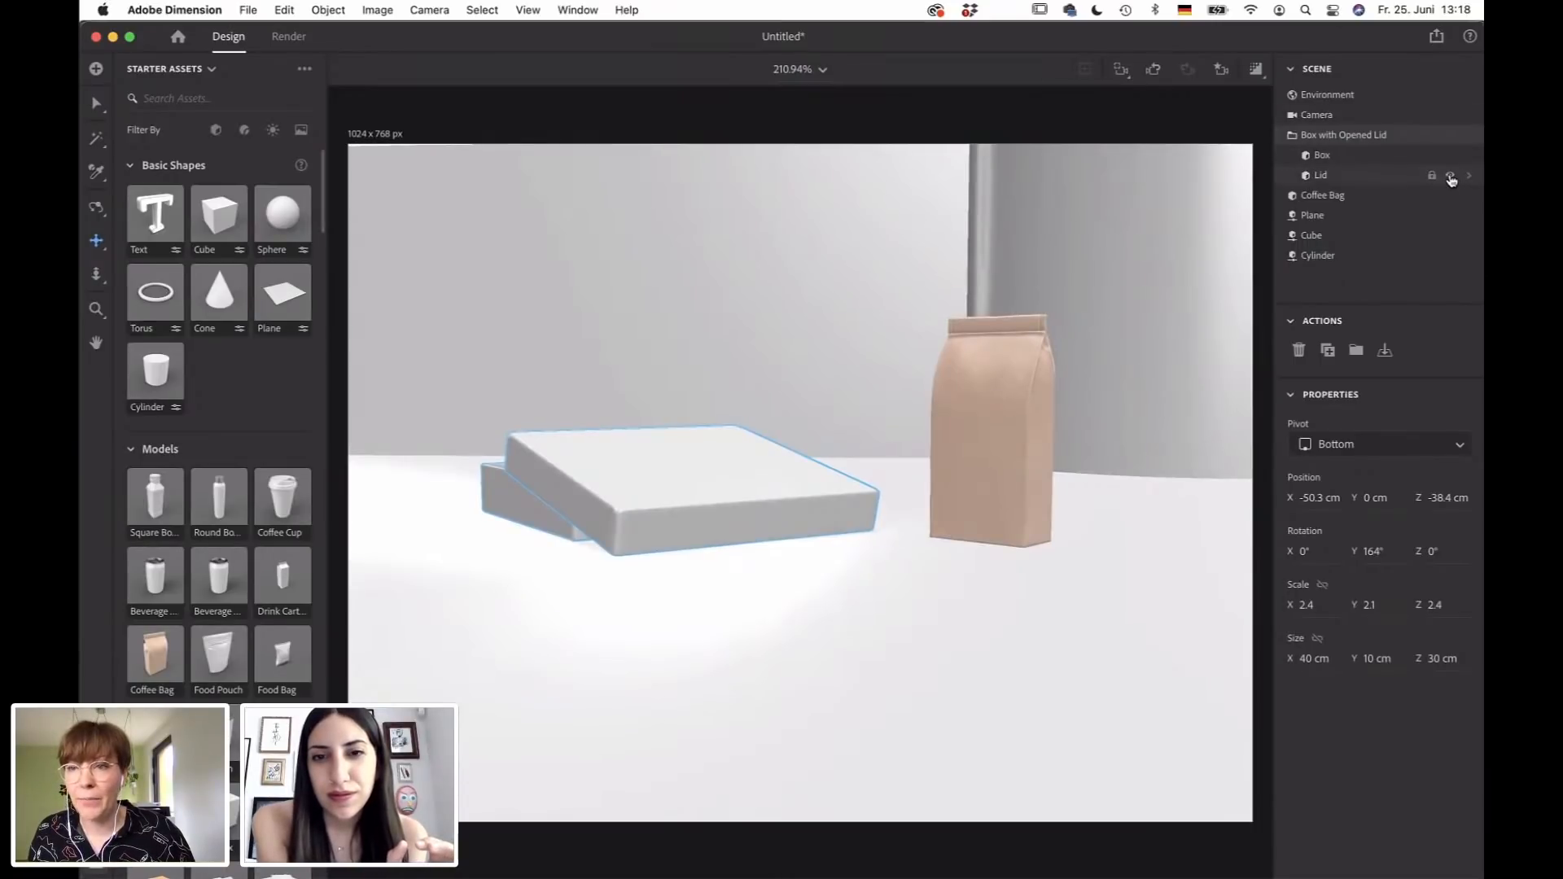
Hide the box's lid to view the open box, and show the lid again.
{"action": "left_click", "coordinate": [1450, 177]}
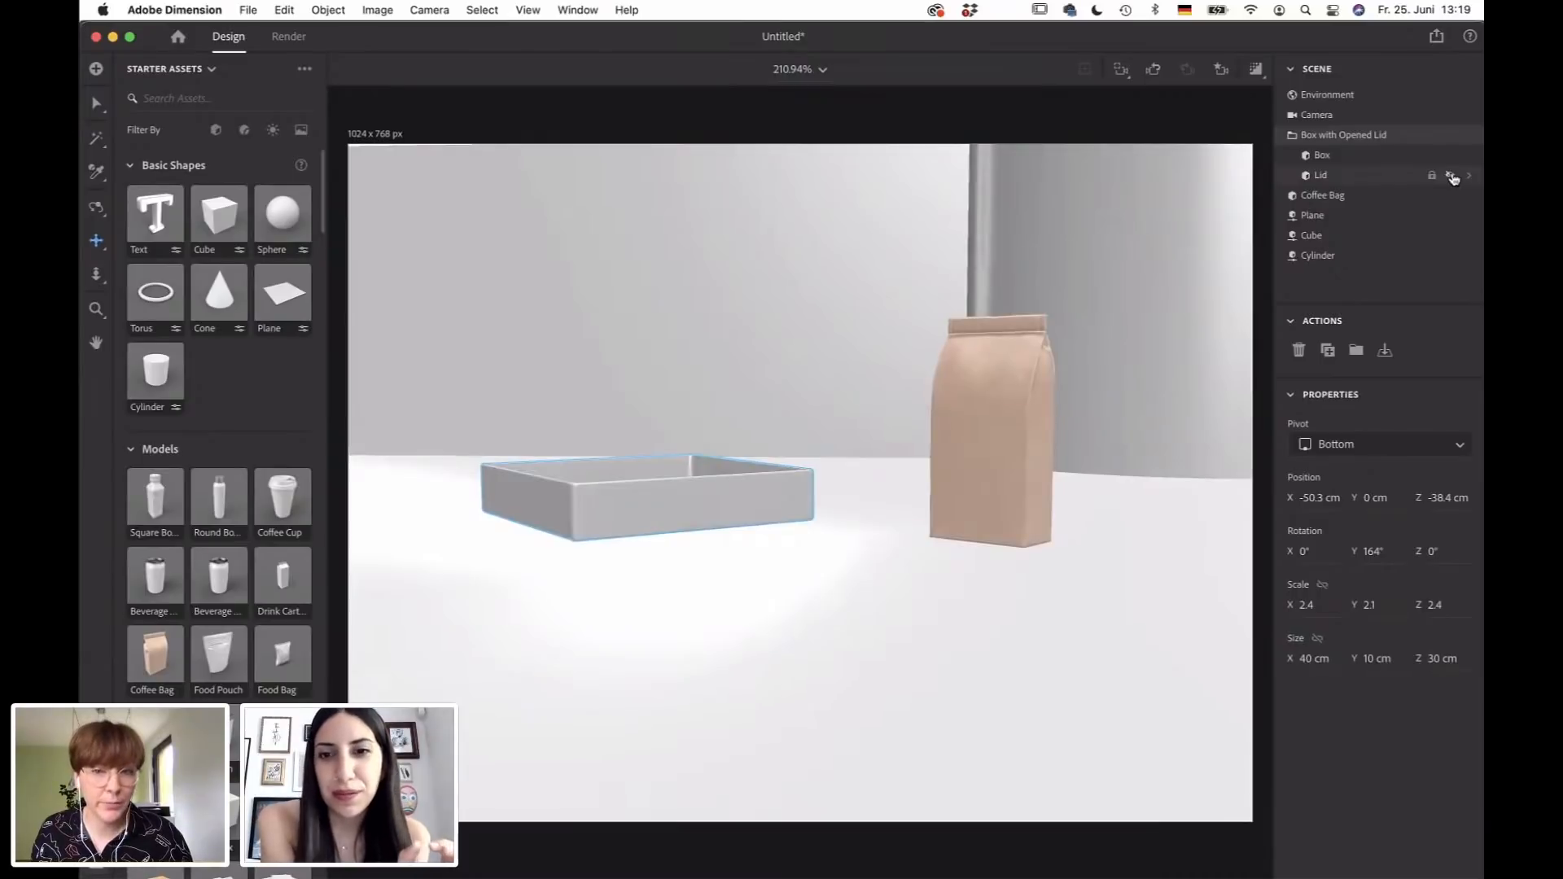
{"action": "left_click", "coordinate": [1450, 177]}
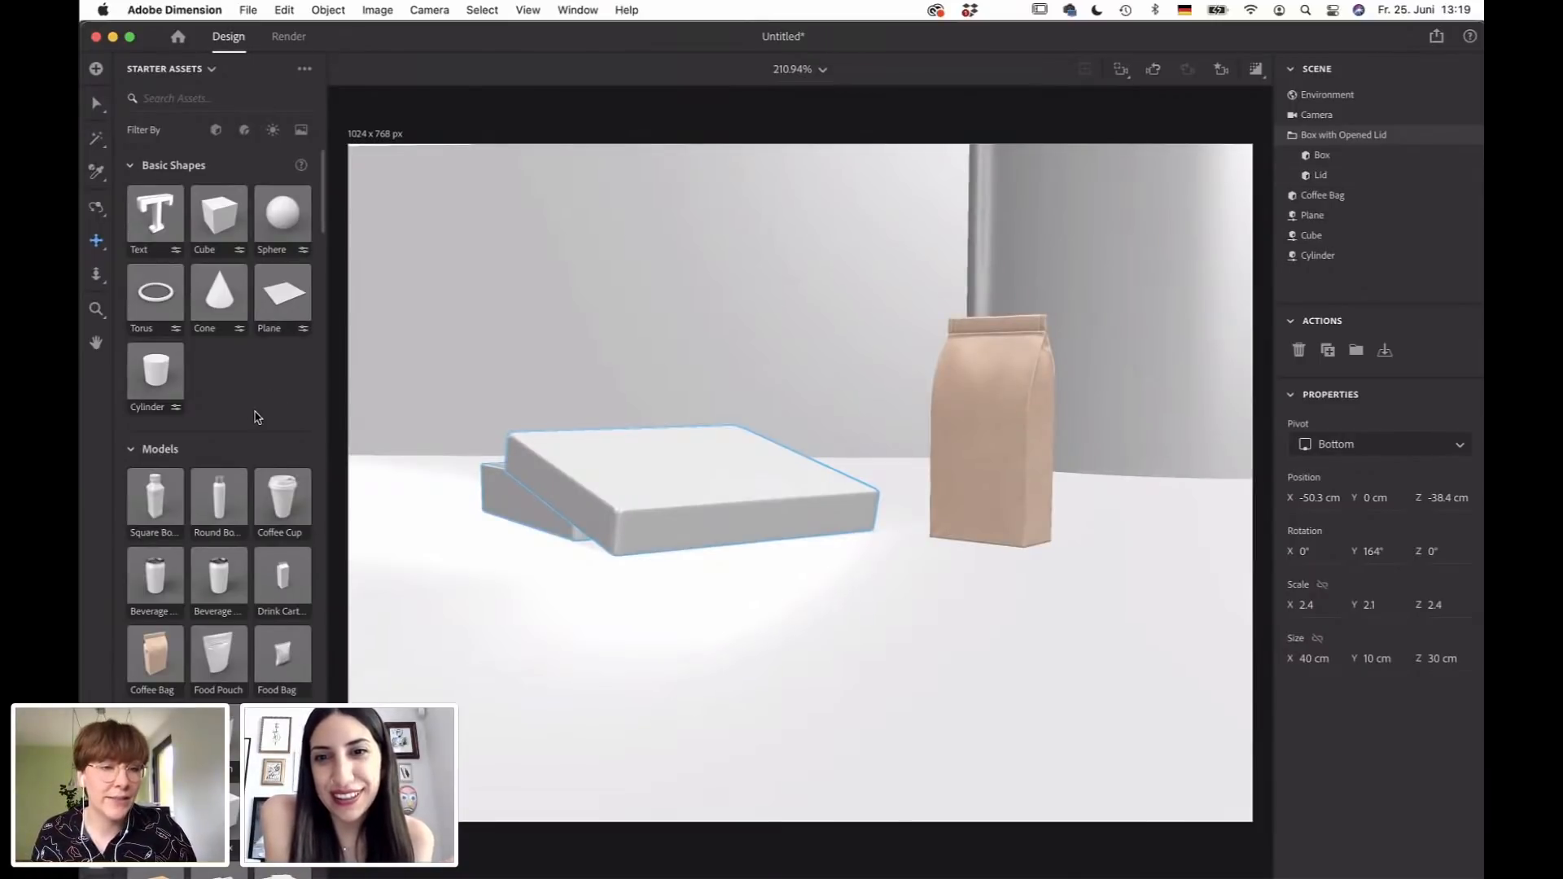
Browse the starter models, materials and graphics for the packaging scene.
{"action": "scroll", "coordinate": [247, 450], "scroll_direction": "down", "scroll_amount": 3}
{"action": "scroll", "coordinate": [243, 472], "scroll_direction": "down", "scroll_amount": 15}
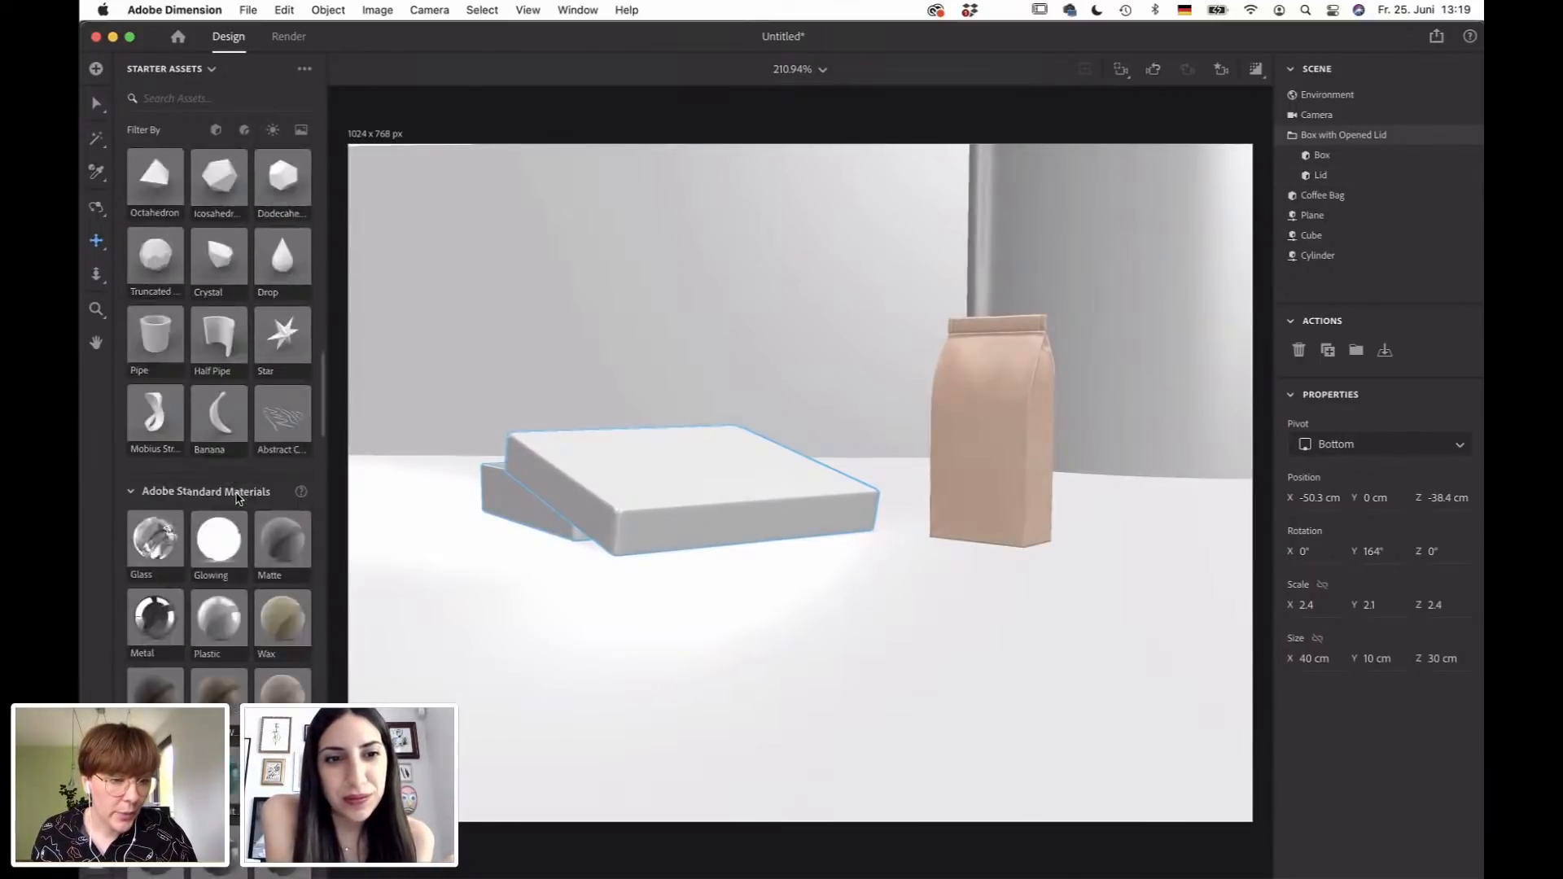
{"action": "scroll", "coordinate": [238, 498], "scroll_direction": "down", "scroll_amount": 15}
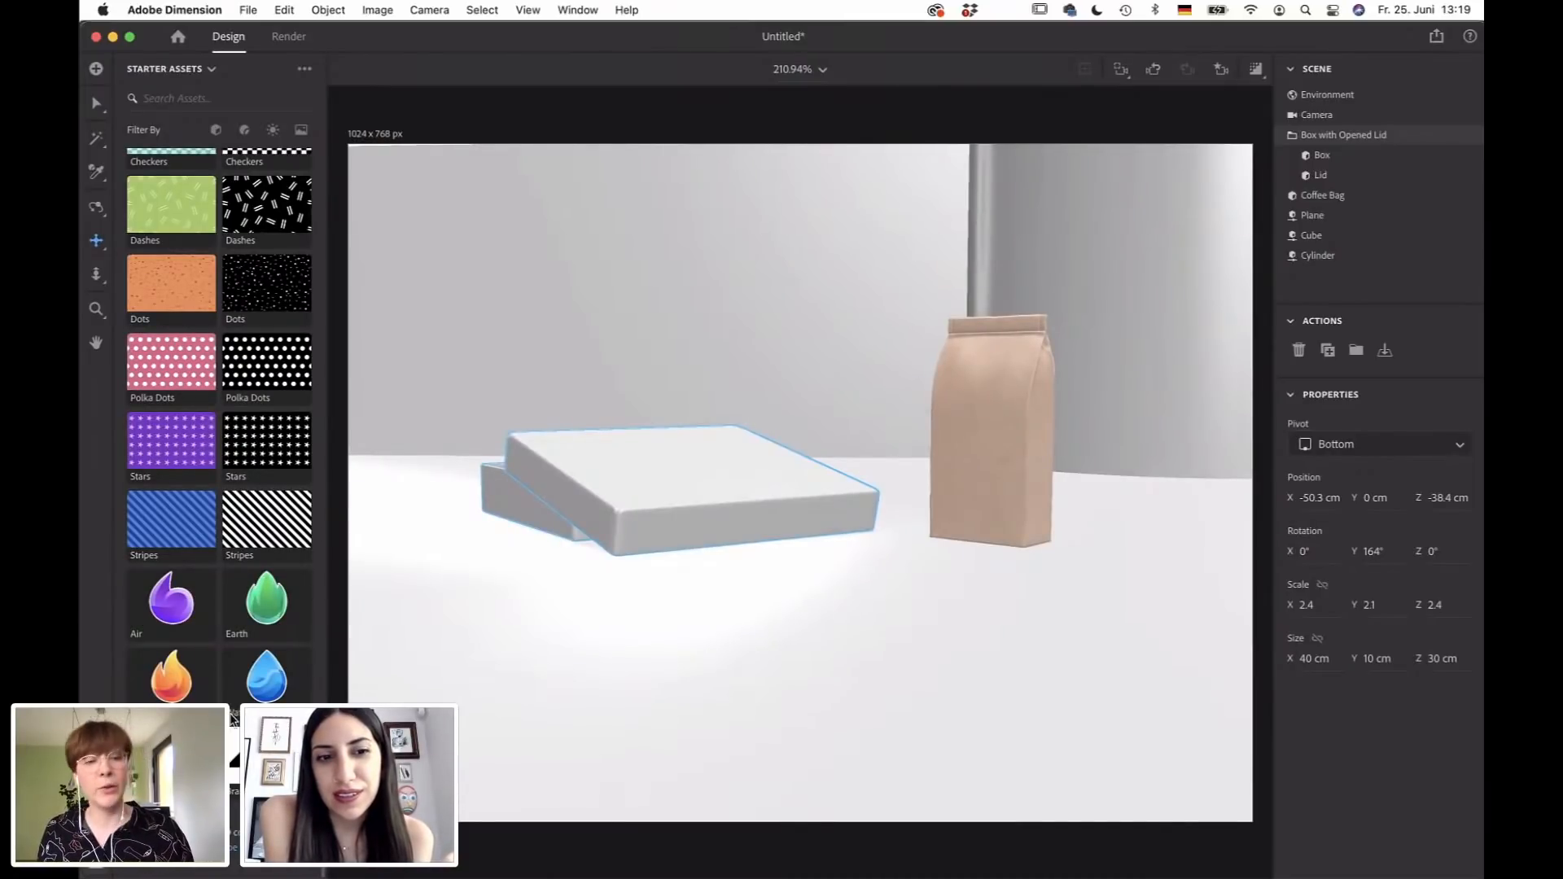
{"action": "scroll", "coordinate": [269, 443], "scroll_direction": "up", "scroll_amount": 20}
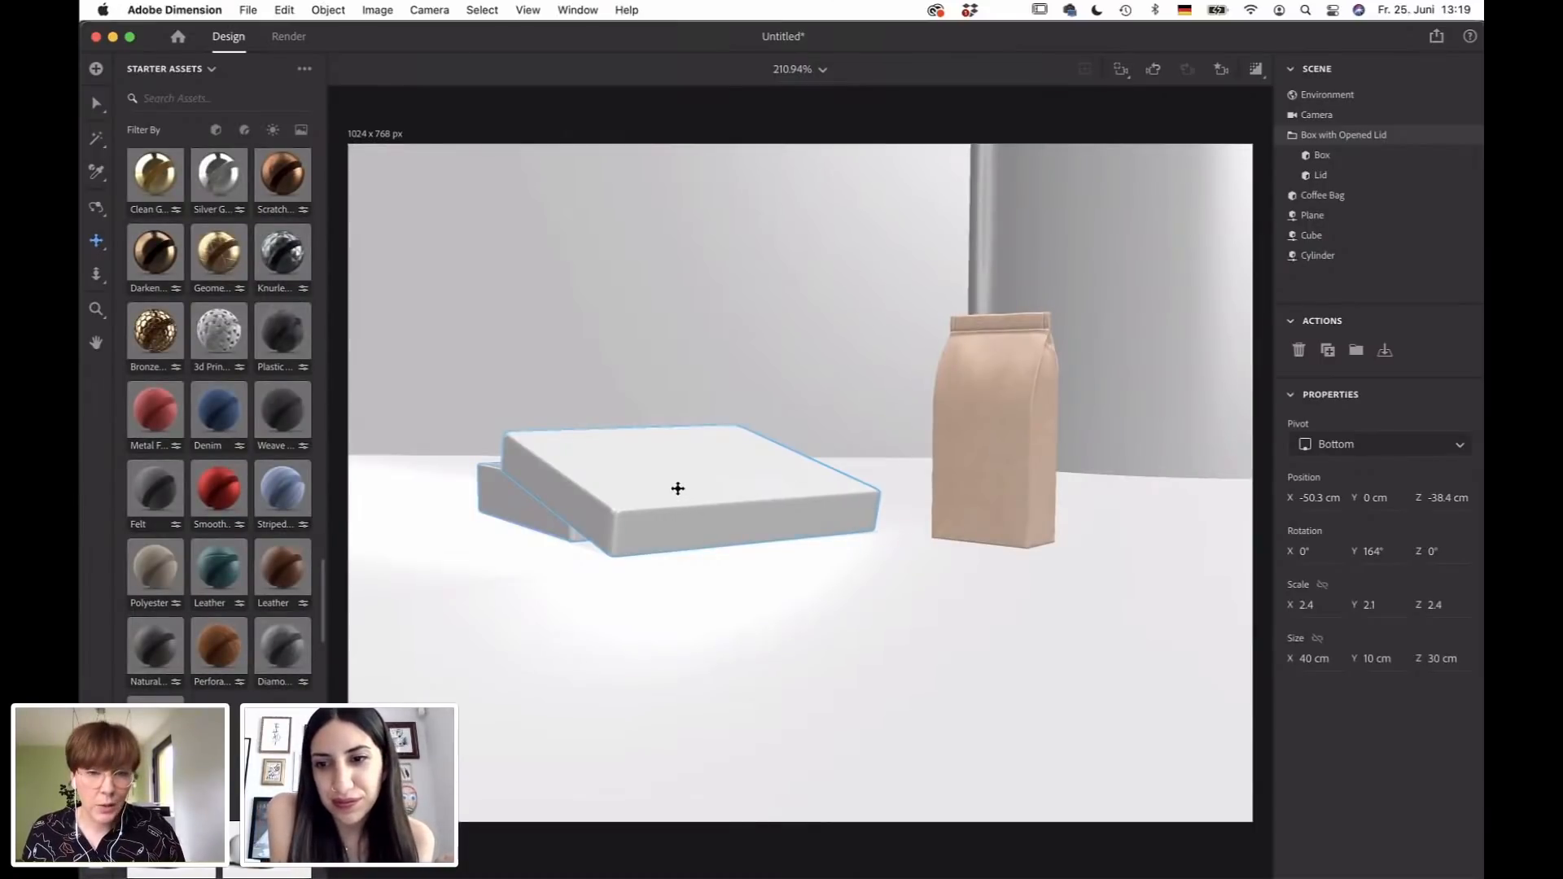
Switch to Illustrator and review the coloured and dark blue fin & friends box patterns in Packaging_01.ai.
{"action": "key", "text": "super+Tab"}
{"action": "key", "text": "super+shift+Tab"}
{"action": "key", "text": "super+shift+Tab"}
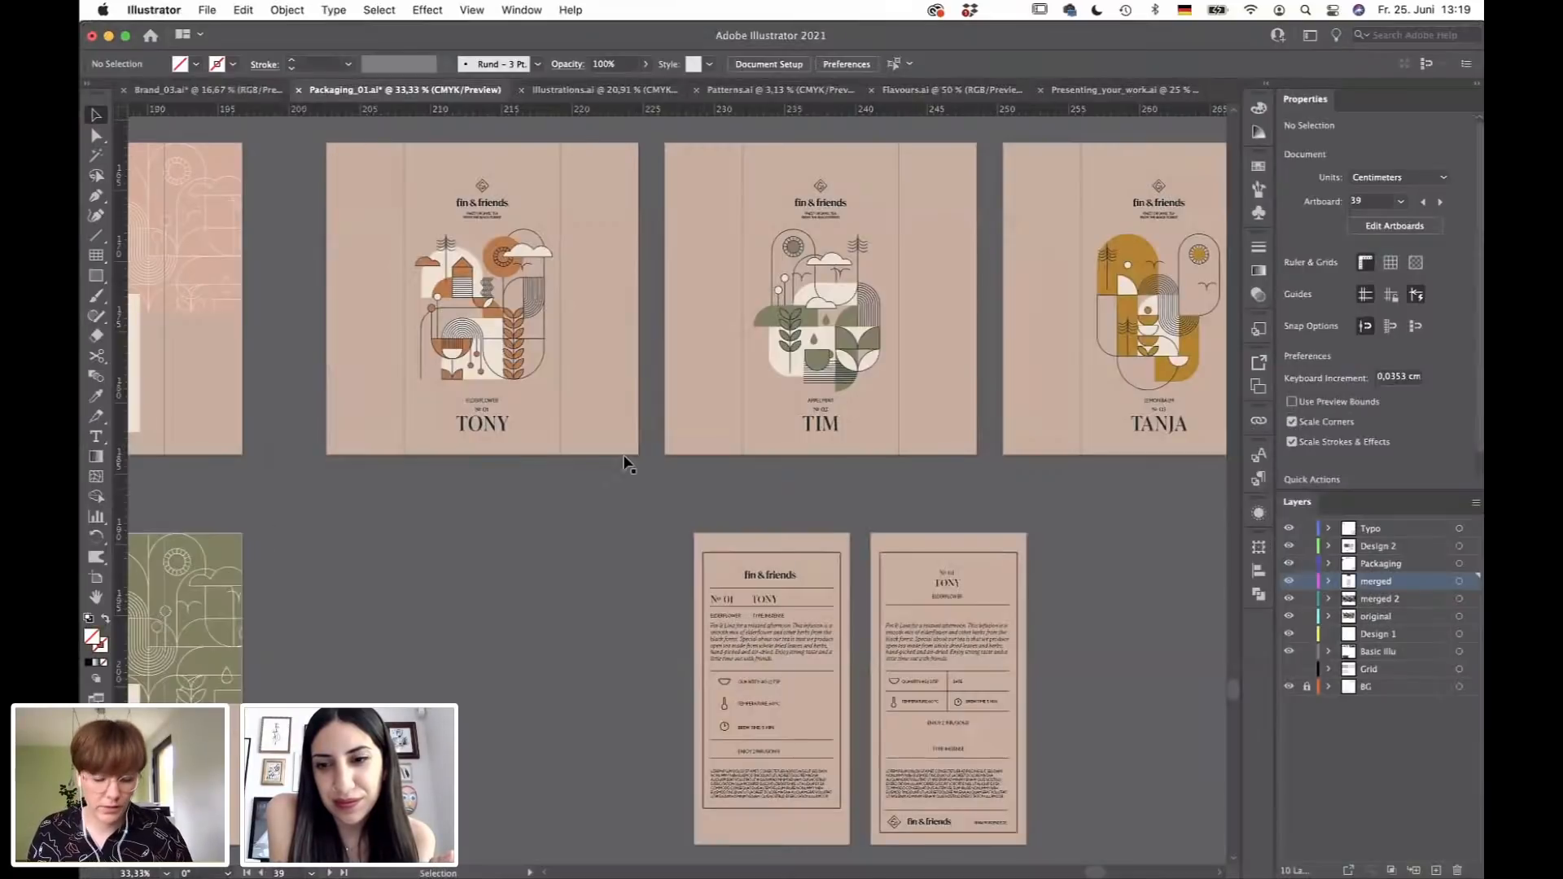
{"action": "scroll", "coordinate": [769, 289], "scroll_direction": "up", "scroll_amount": 15}
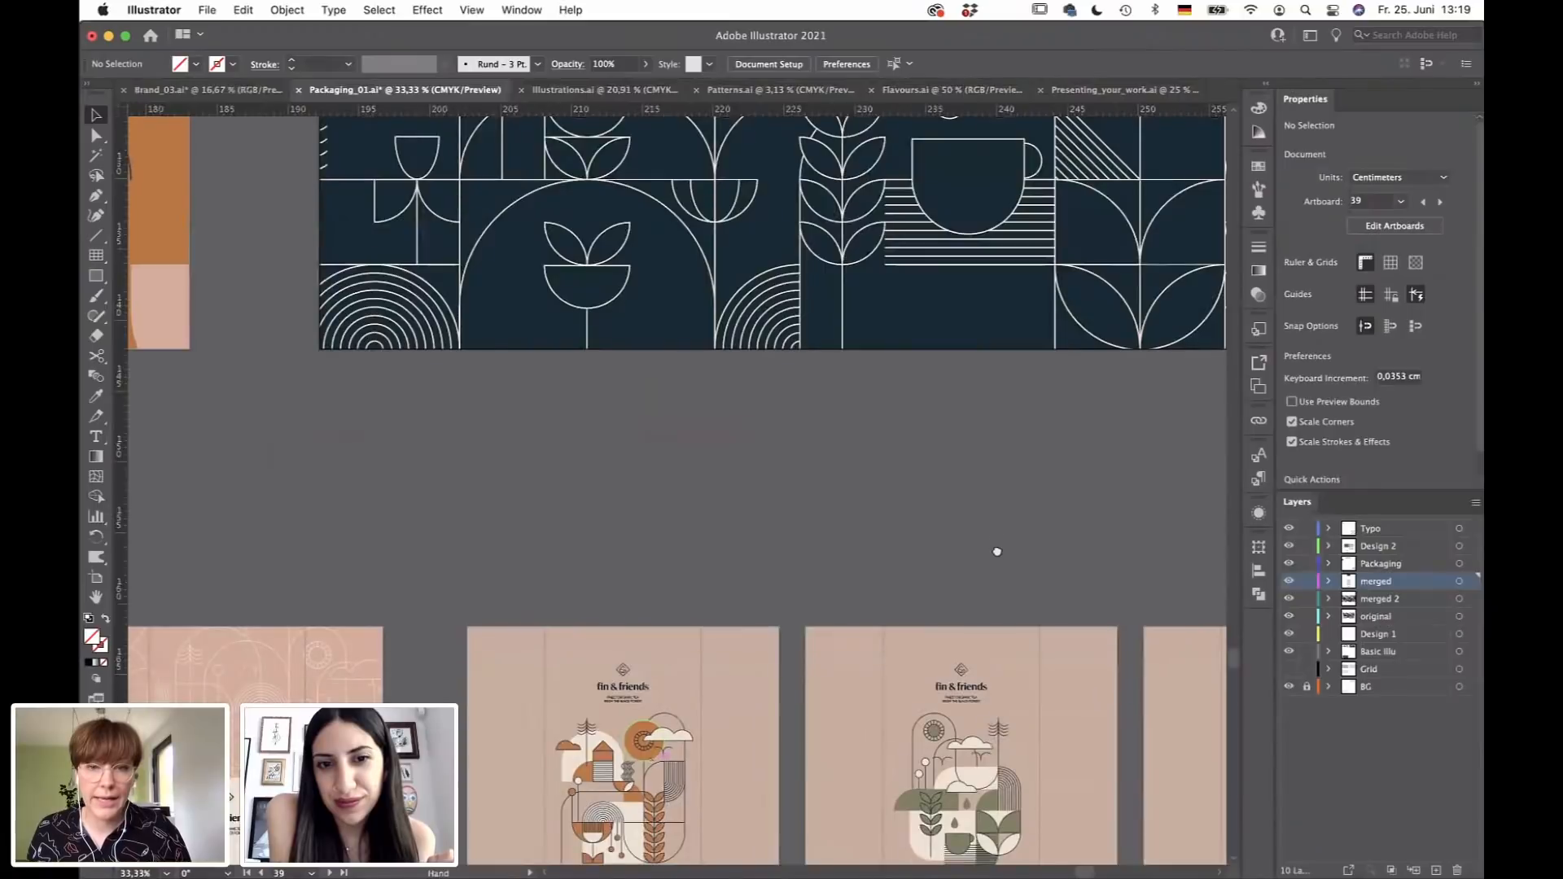
{"action": "scroll", "coordinate": [945, 456], "scroll_direction": "down", "scroll_amount": 2, "text": "alt"}
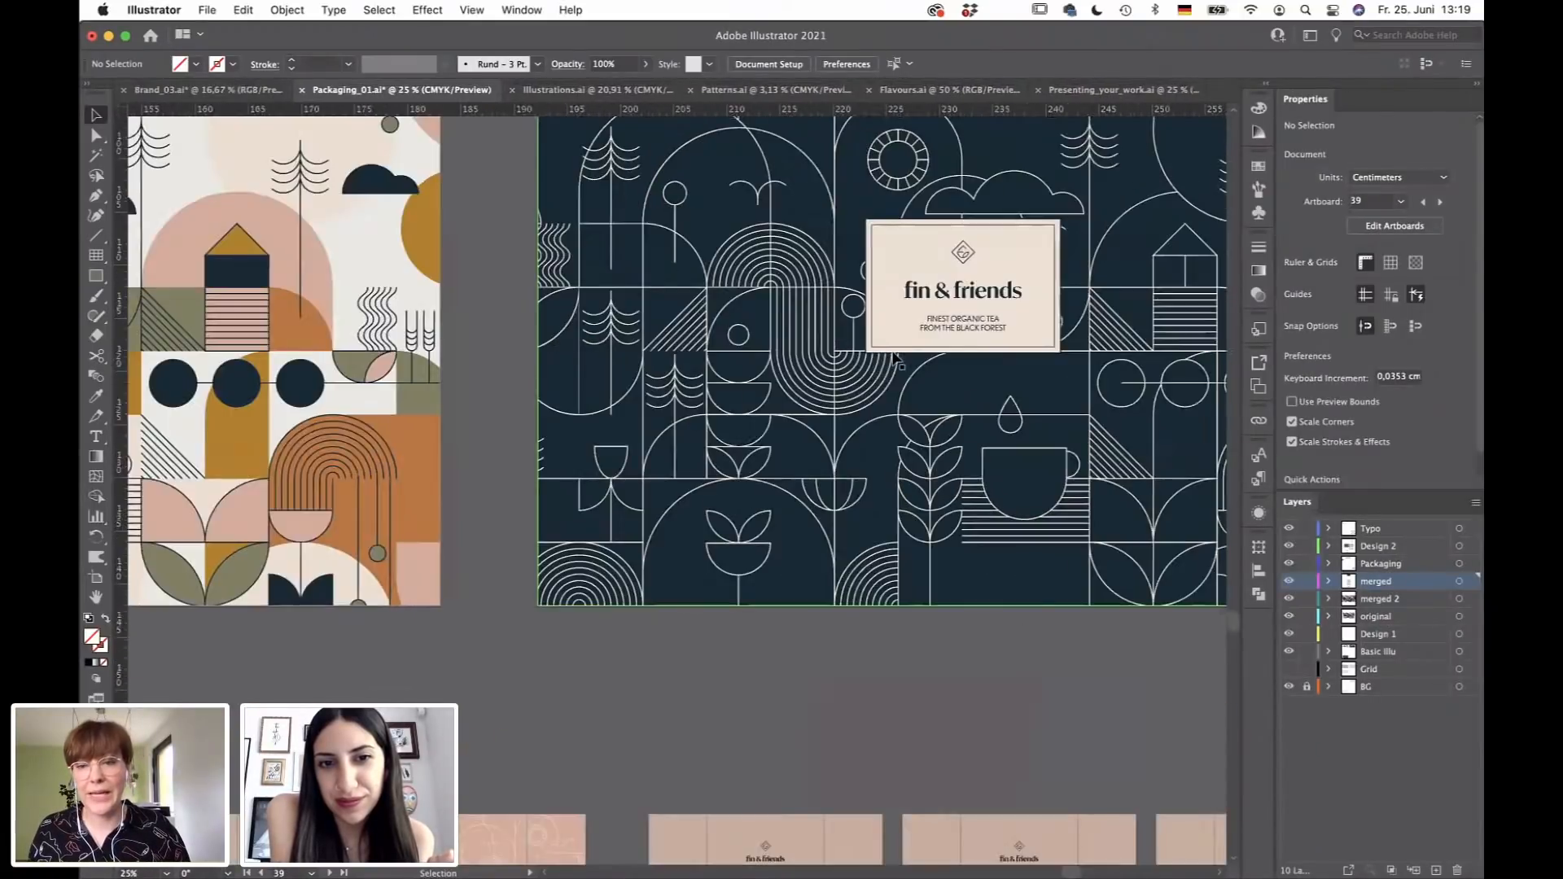
{"action": "scroll", "coordinate": [936, 374], "scroll_direction": "up", "scroll_amount": 3}
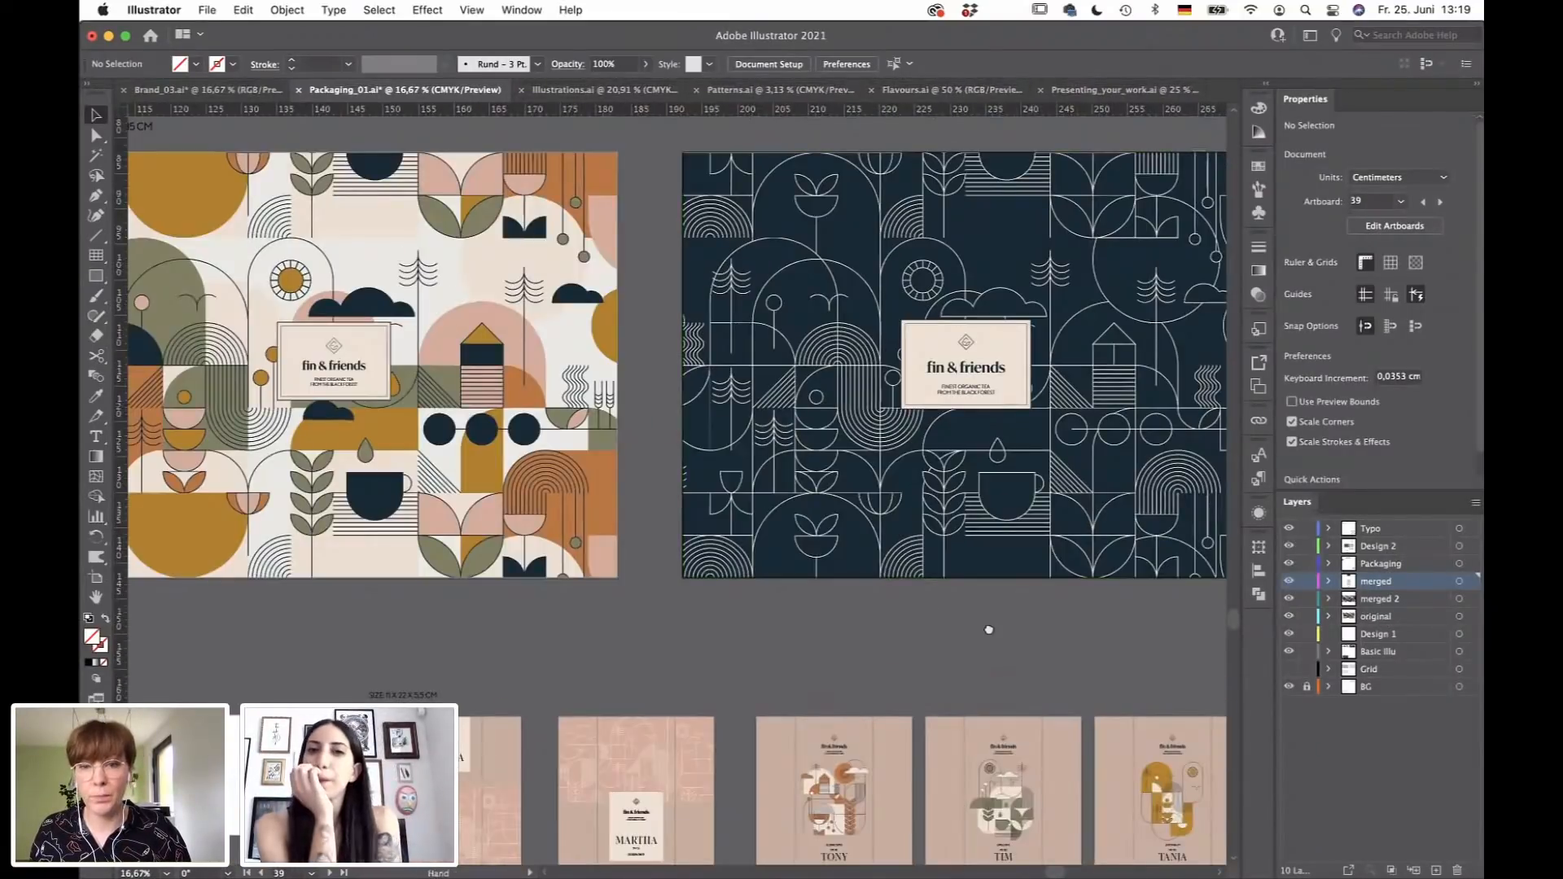
{"action": "left_click_drag", "start_coordinate": [988, 632], "coordinate": [894, 656]}
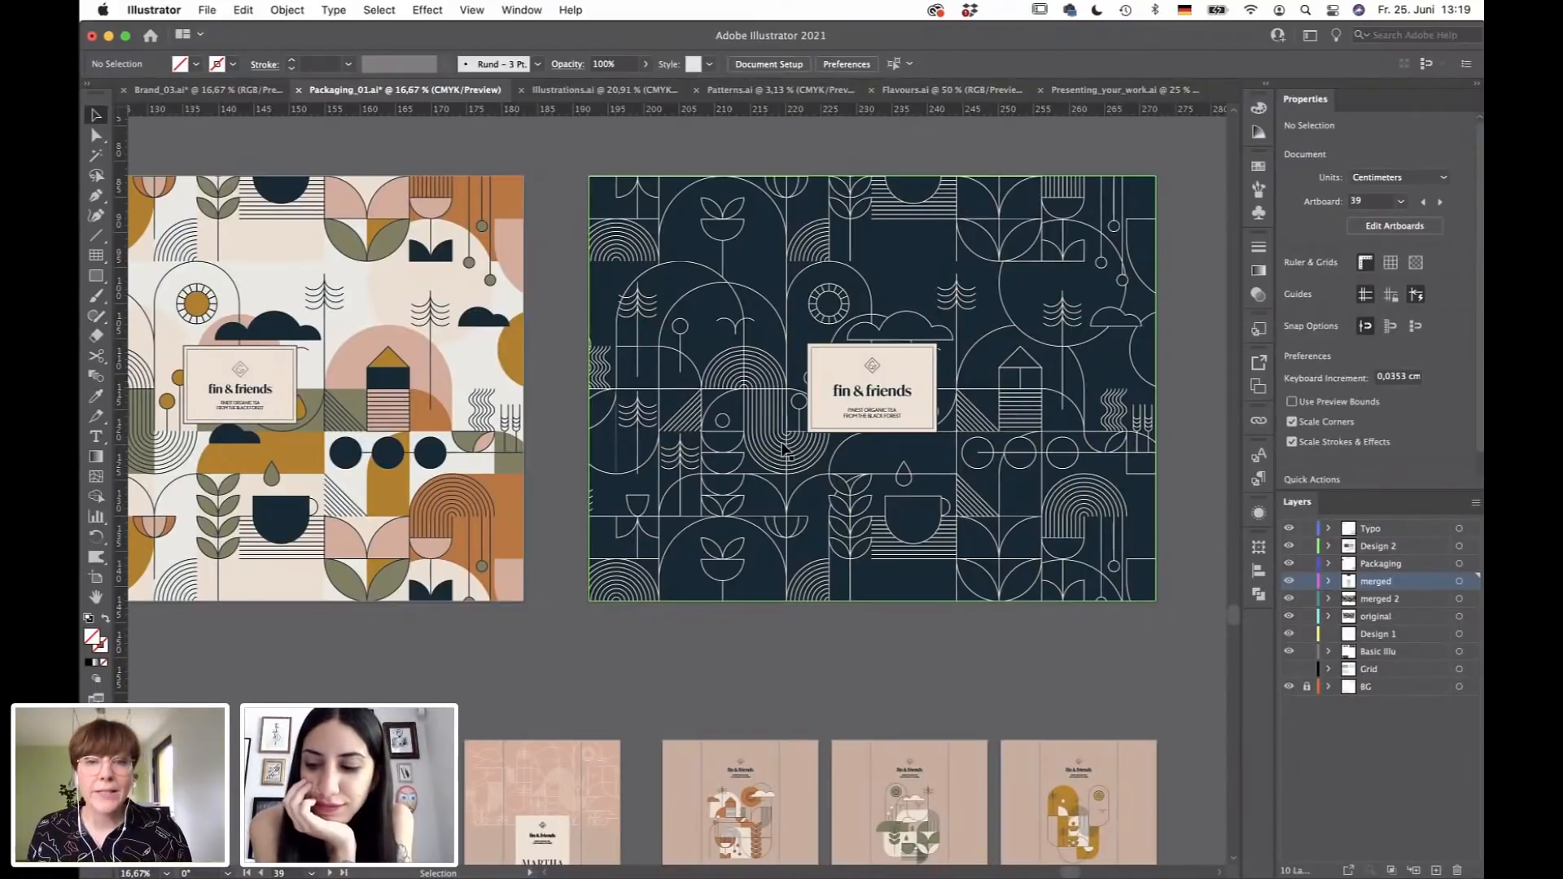
{"action": "key", "text": "super+minus"}
{"action": "key", "text": "super+minus"}
{"action": "left_click_drag", "start_coordinate": [497, 229], "coordinate": [628, 286]}
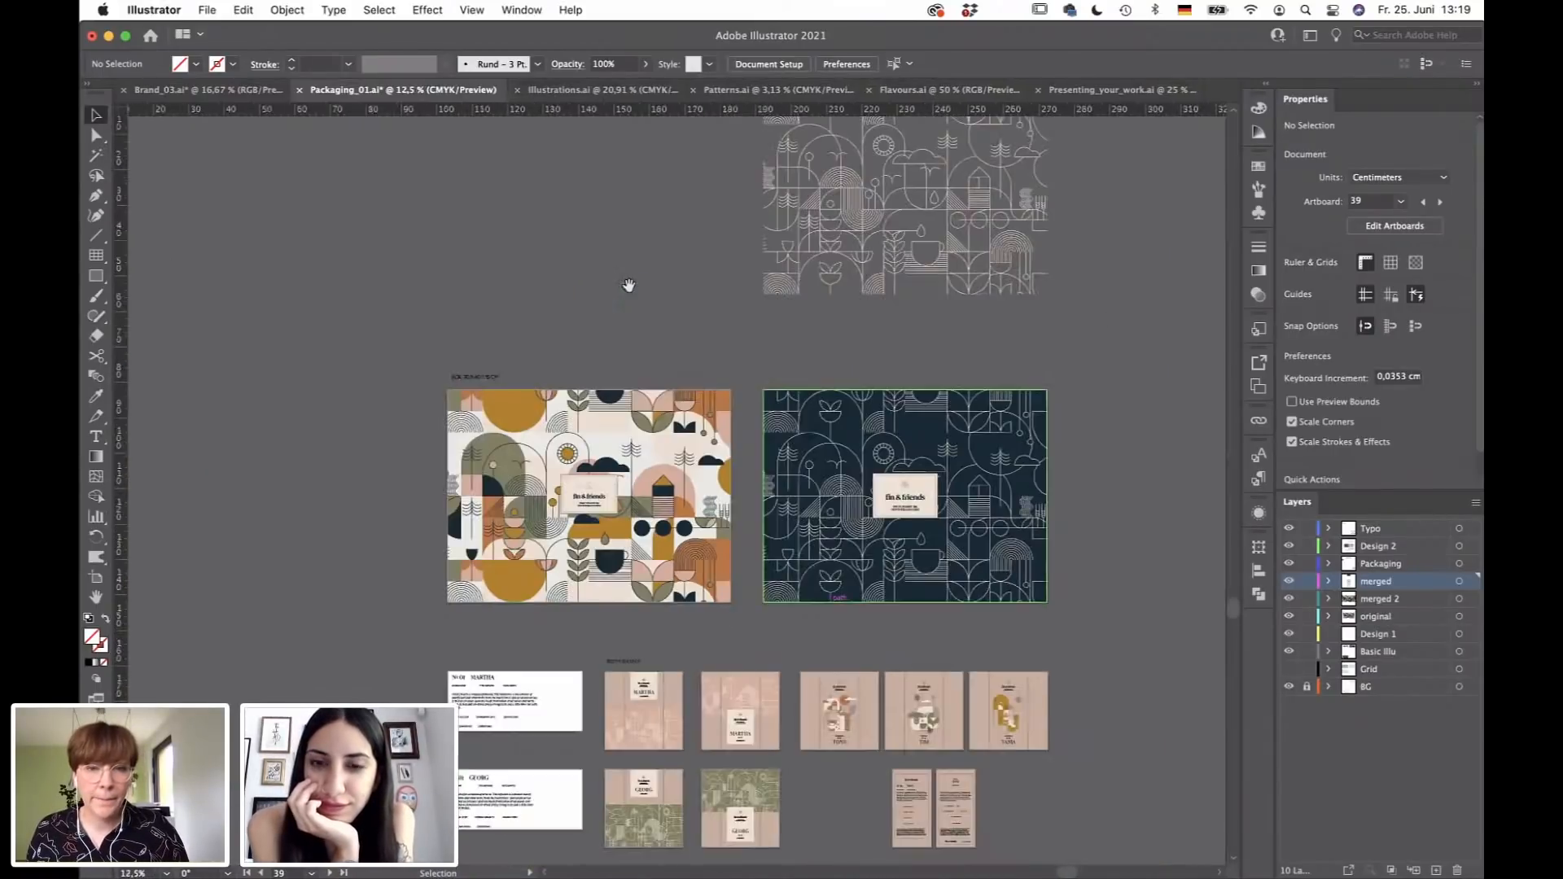
Duplicate the dark blue line pattern onto the empty canvas beside the original artboard.
{"action": "scroll", "coordinate": [805, 374], "scroll_direction": "left", "scroll_amount": 10}
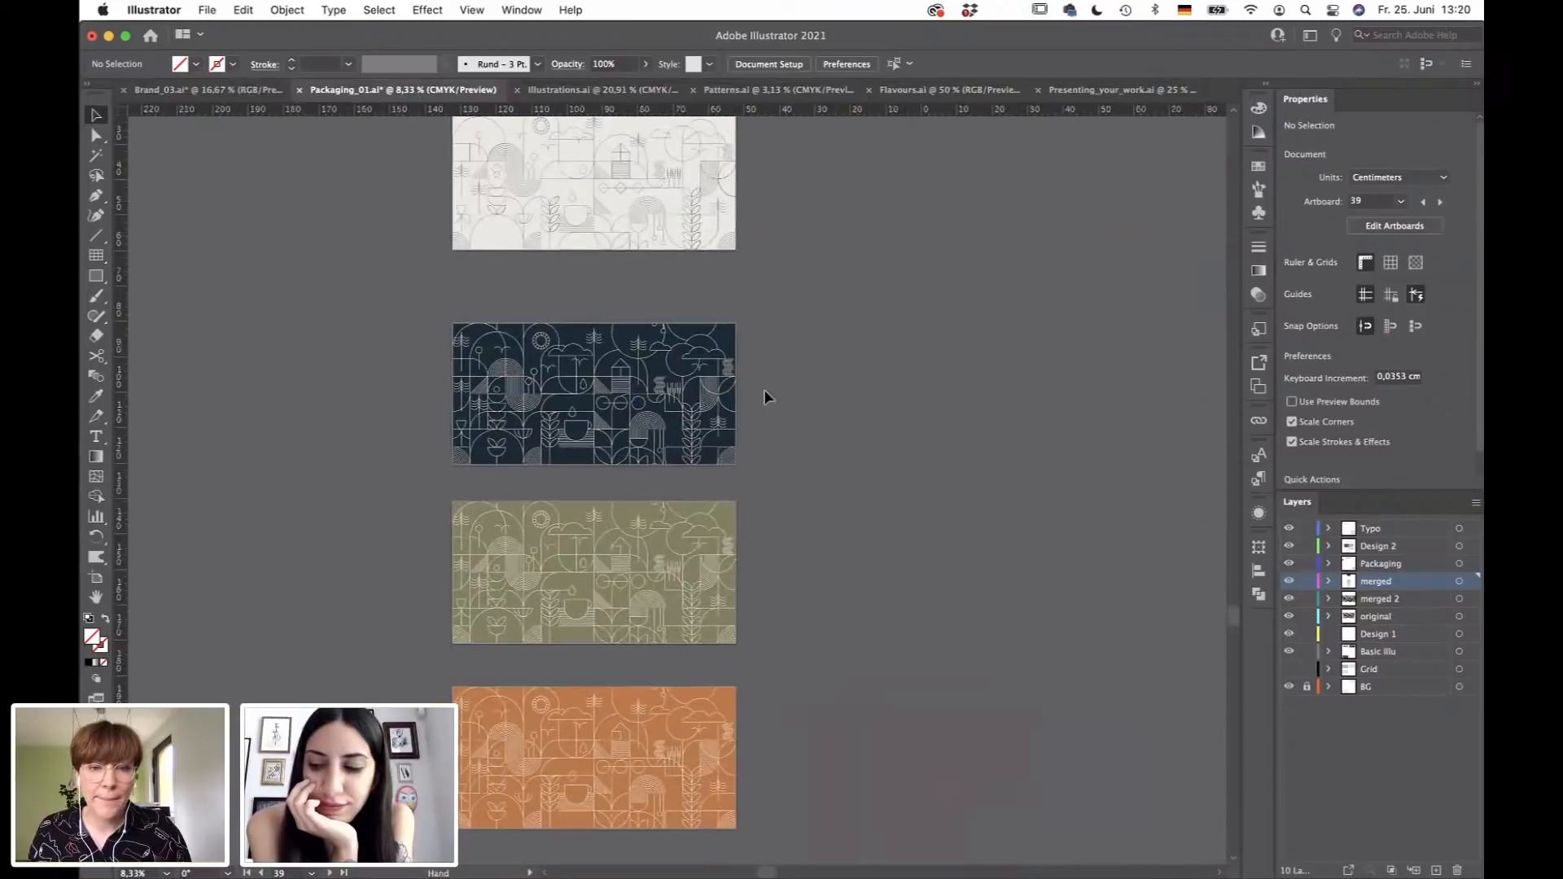
{"action": "left_click", "coordinate": [607, 376]}
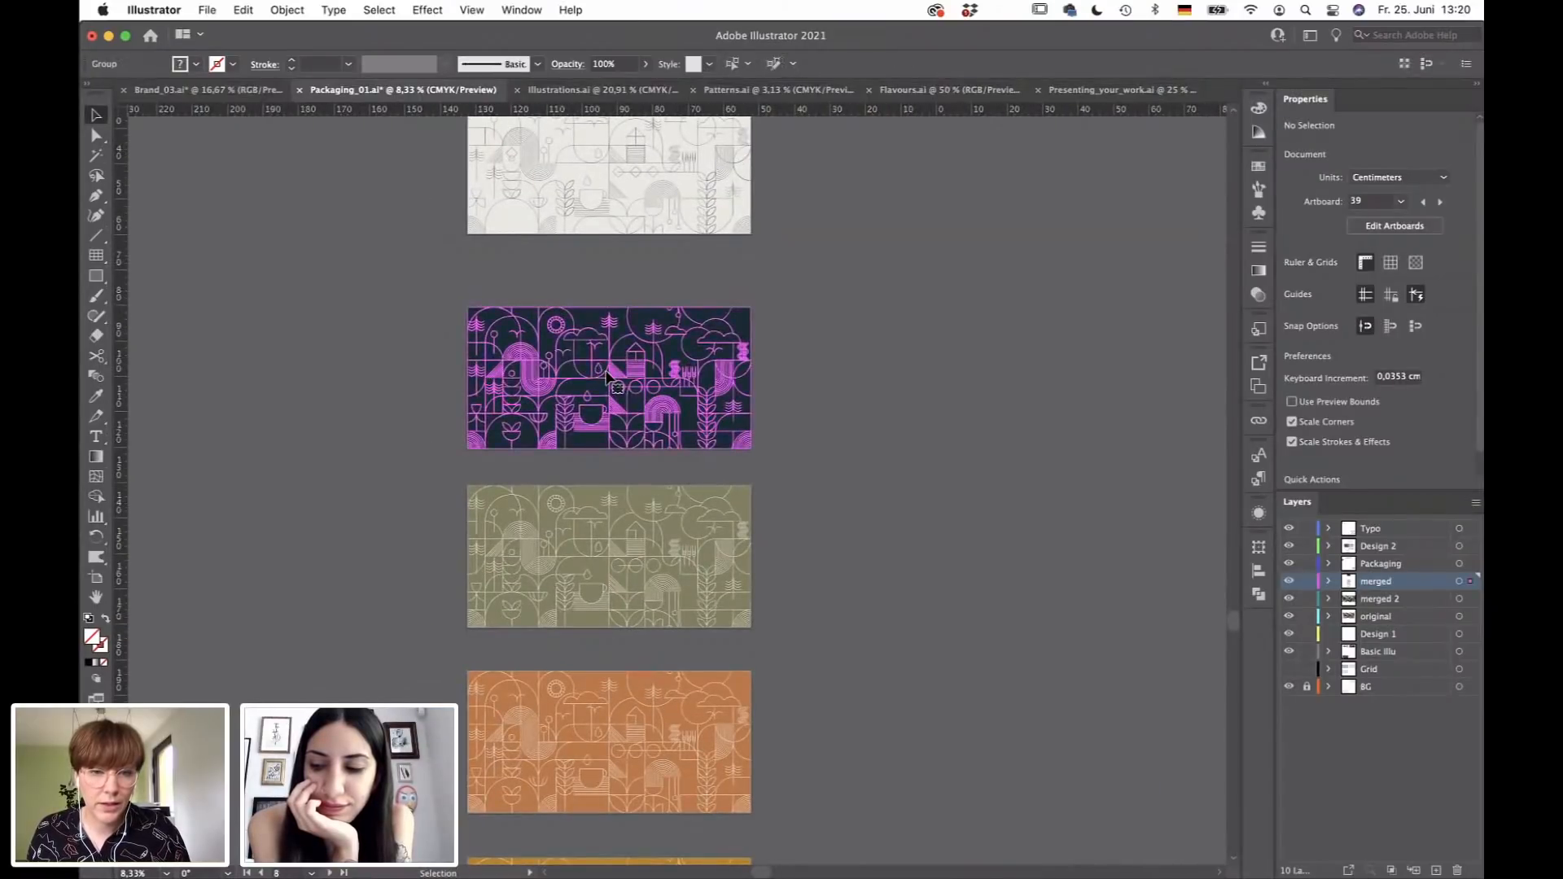
{"action": "left_click_drag", "start_coordinate": [607, 376], "coordinate": [884, 419], "text": "alt+shift"}
{"action": "scroll", "coordinate": [883, 419], "scroll_direction": "up", "scroll_amount": 2, "text": "alt"}
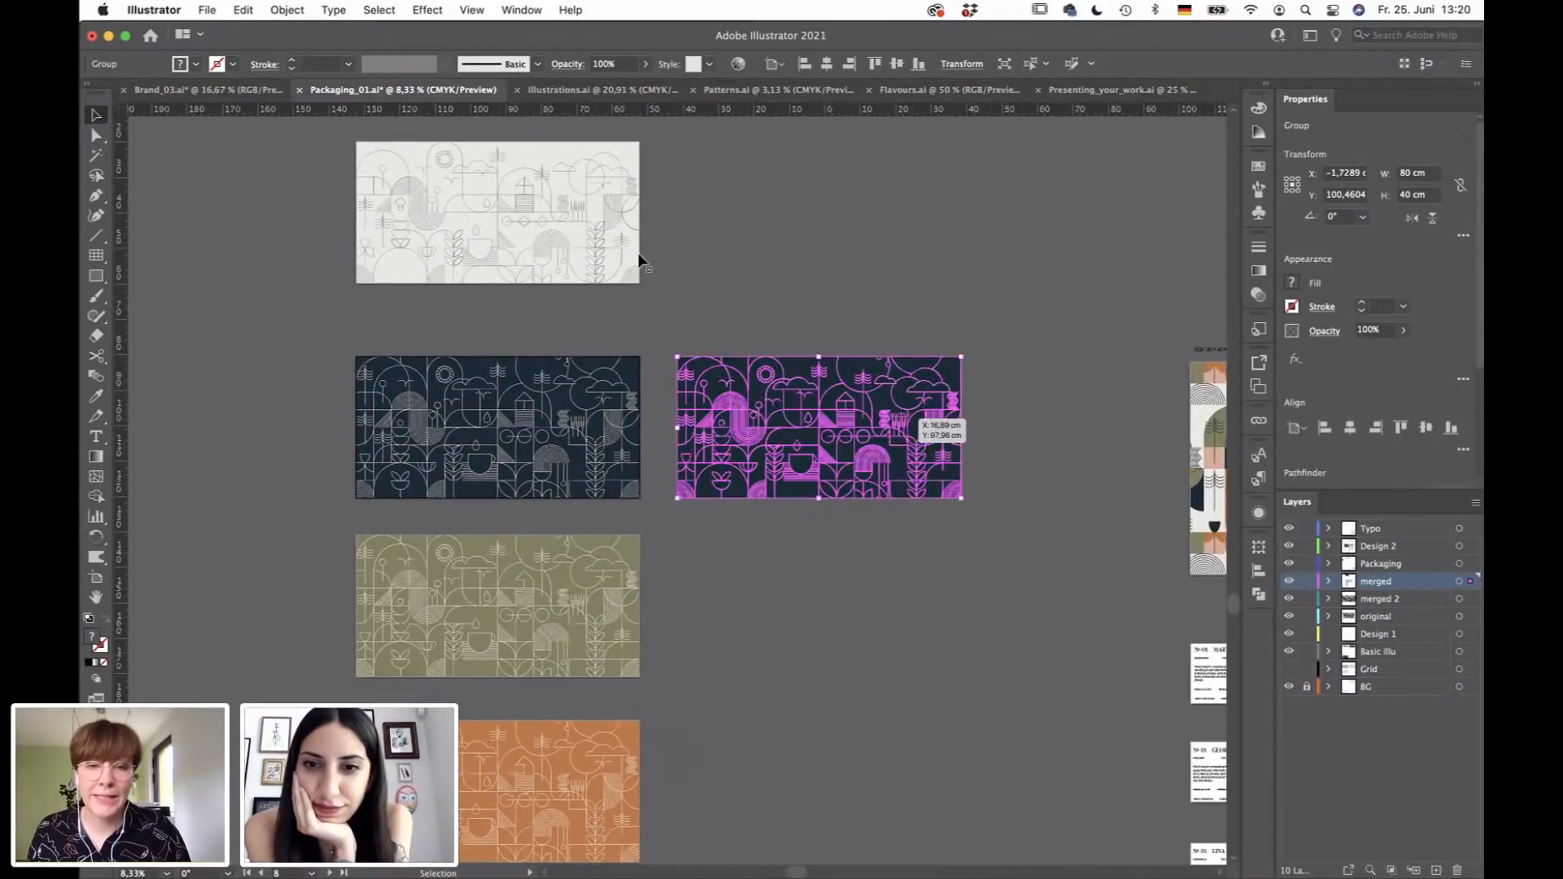
{"action": "left_click", "coordinate": [731, 269]}
Remove the dark blue background fill from the duplicated pattern in isolation mode so only its line art remains.
{"action": "left_click_drag", "start_coordinate": [705, 262], "coordinate": [775, 258]}
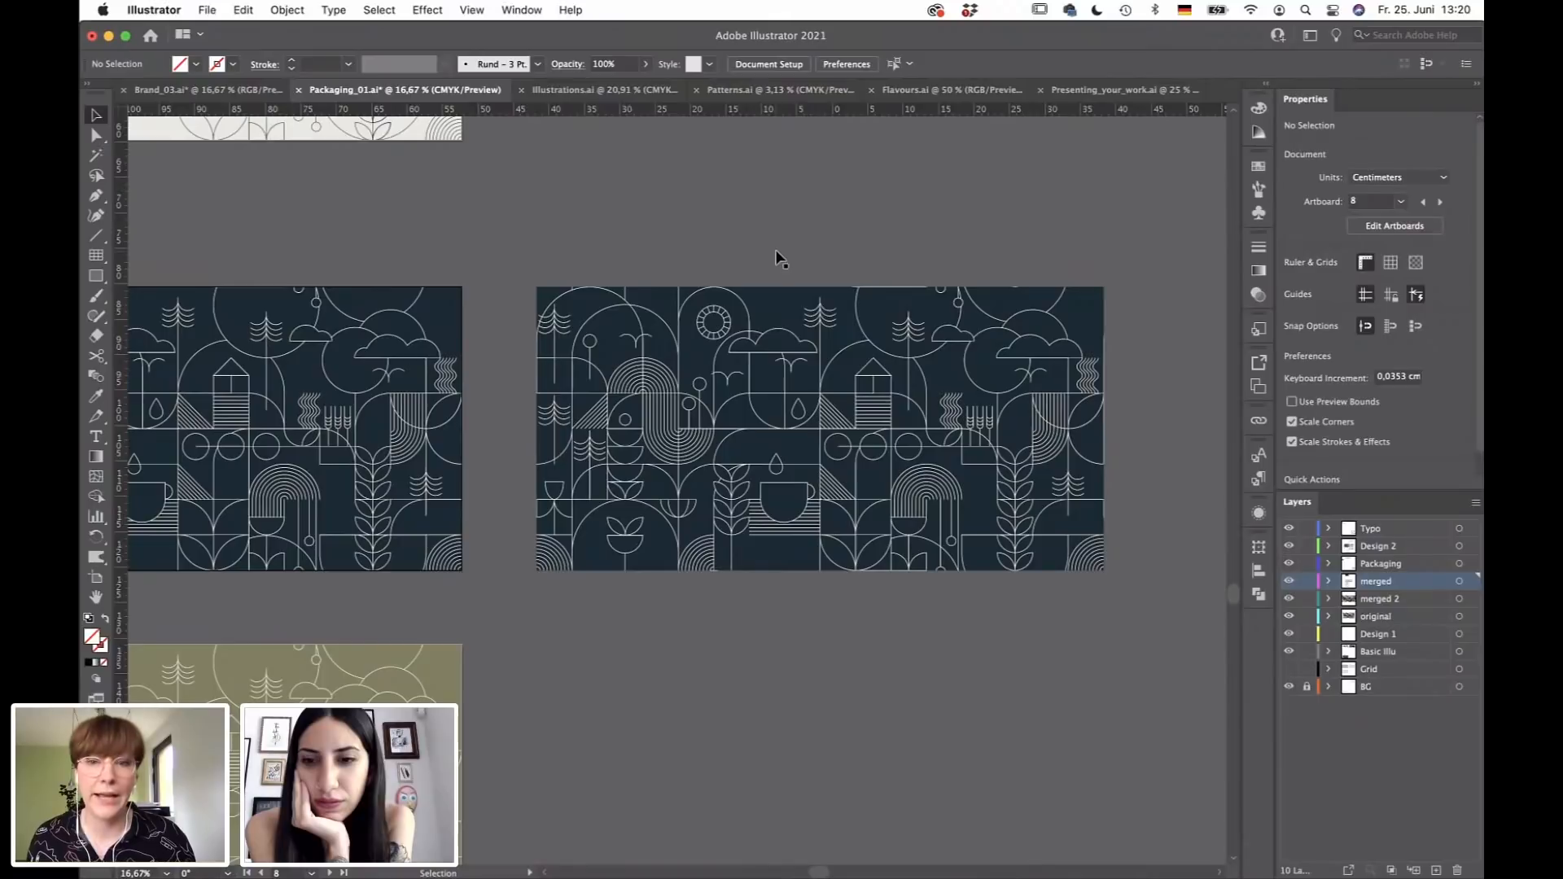
{"action": "left_click", "coordinate": [572, 289]}
{"action": "double_click", "coordinate": [573, 289]}
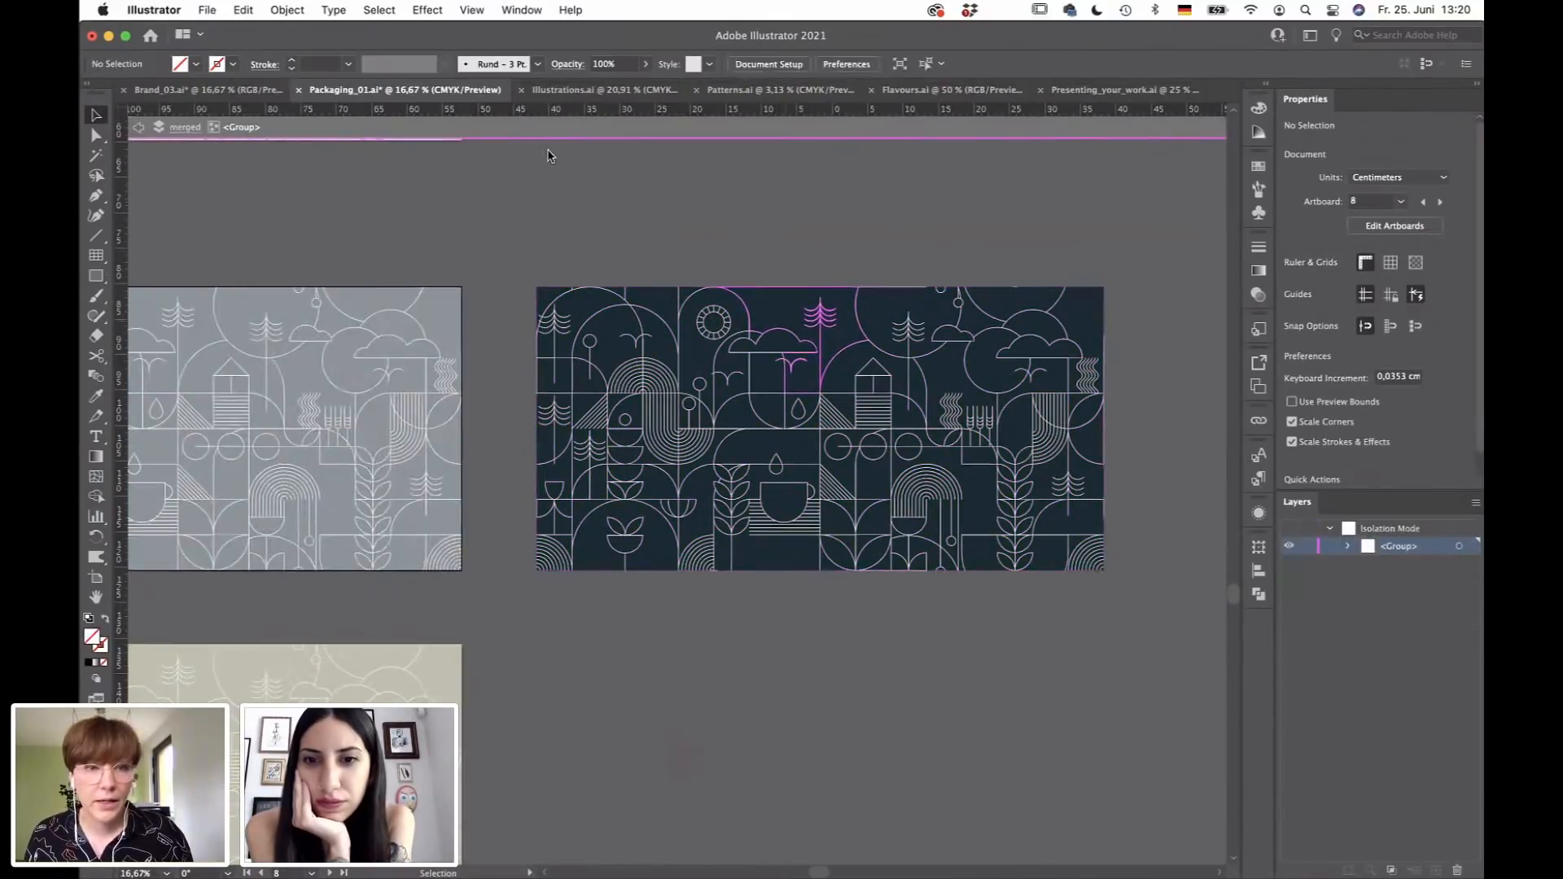
{"action": "left_click", "coordinate": [776, 312]}
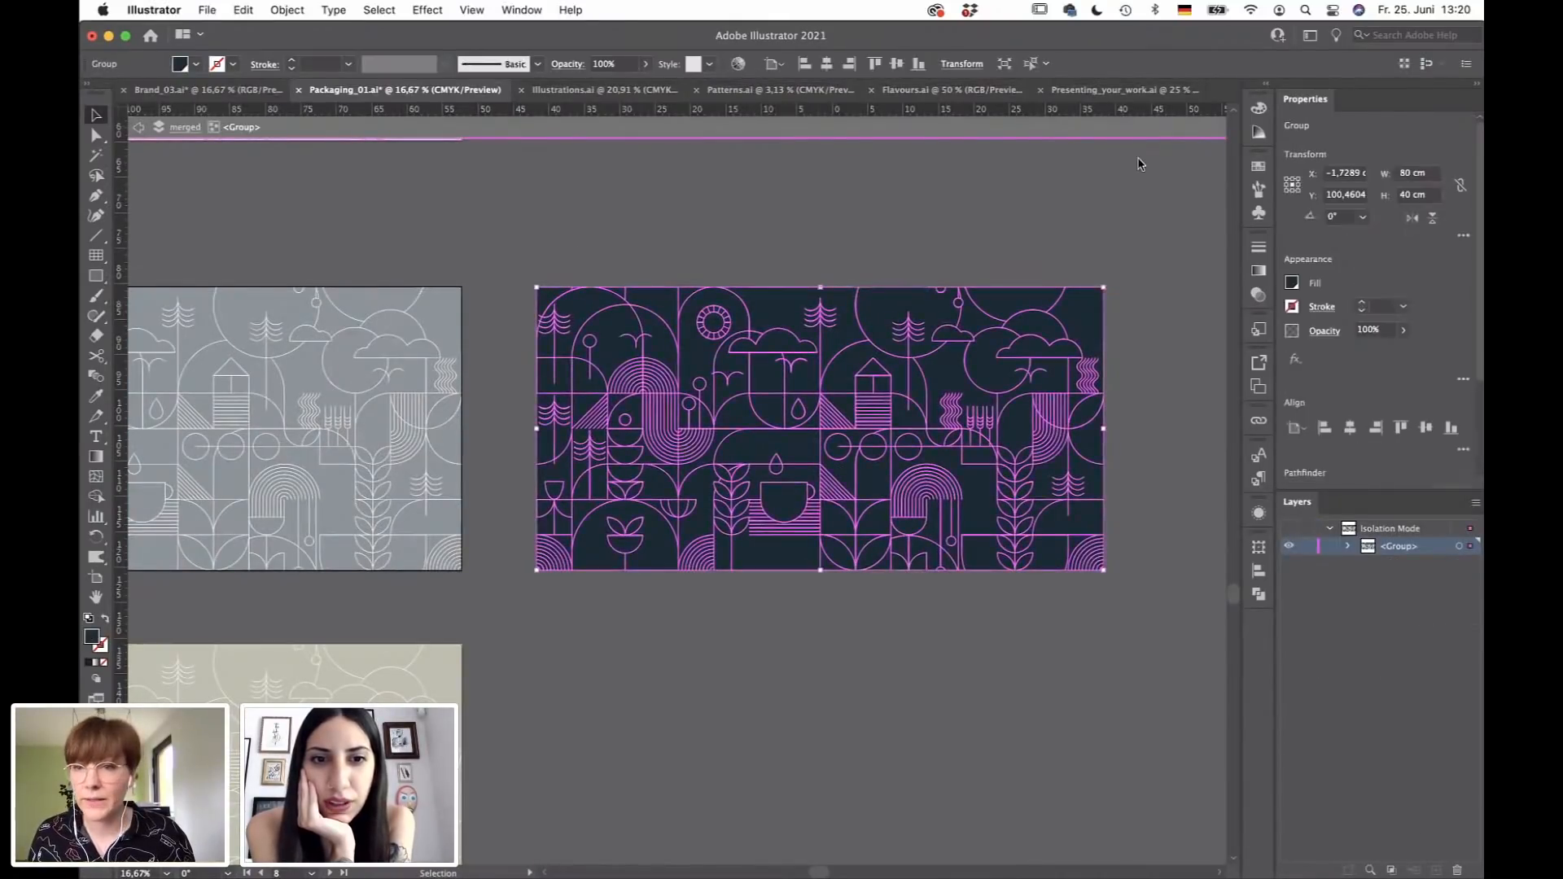
{"action": "left_click", "coordinate": [1258, 167]}
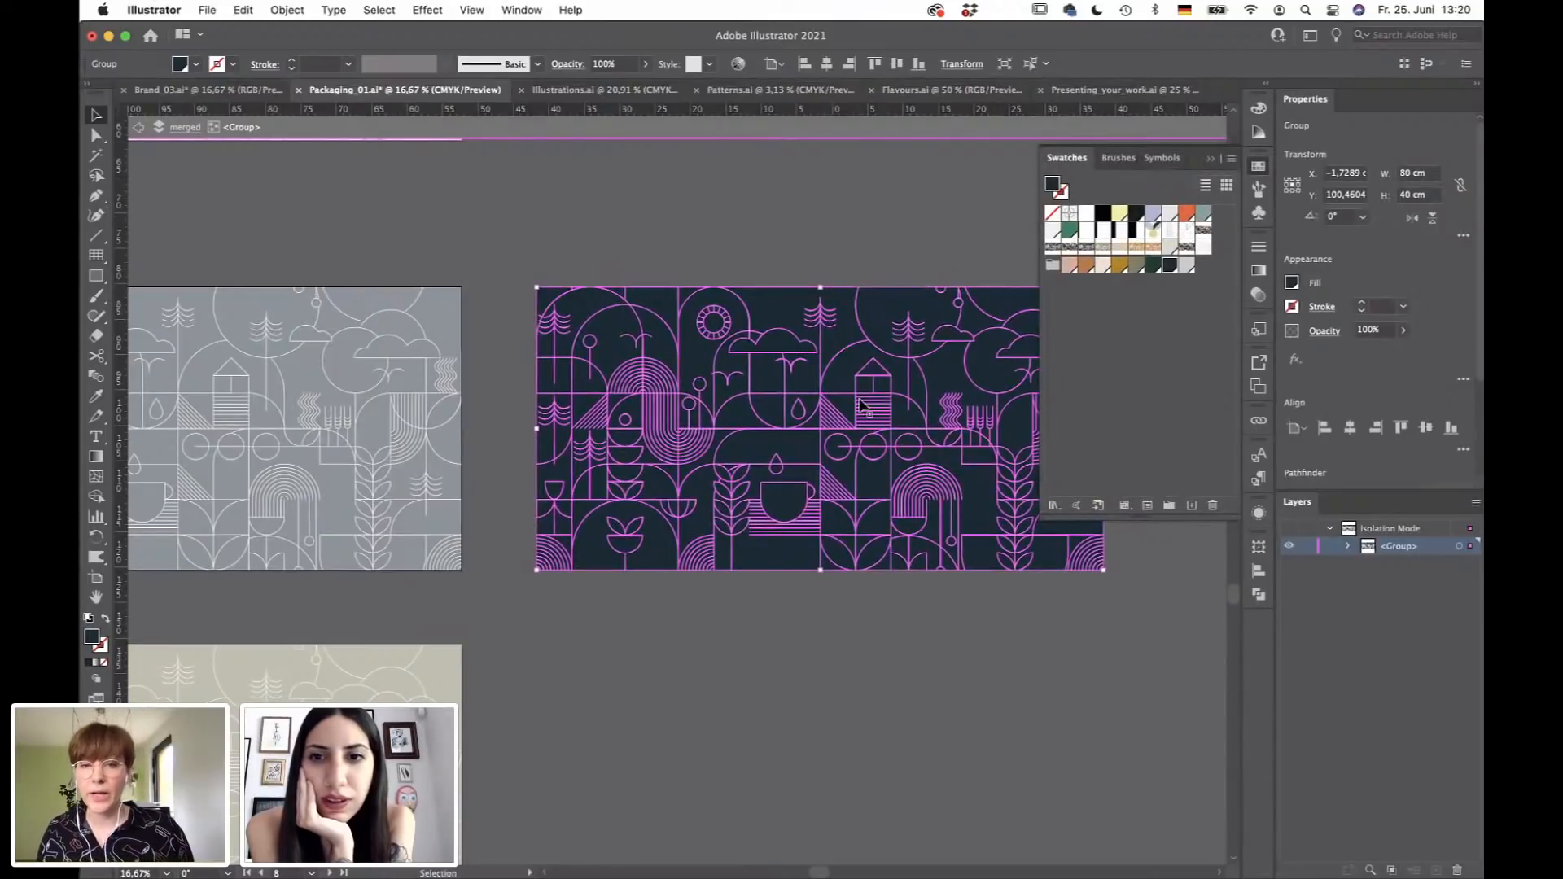
{"action": "left_click", "coordinate": [1051, 214]}
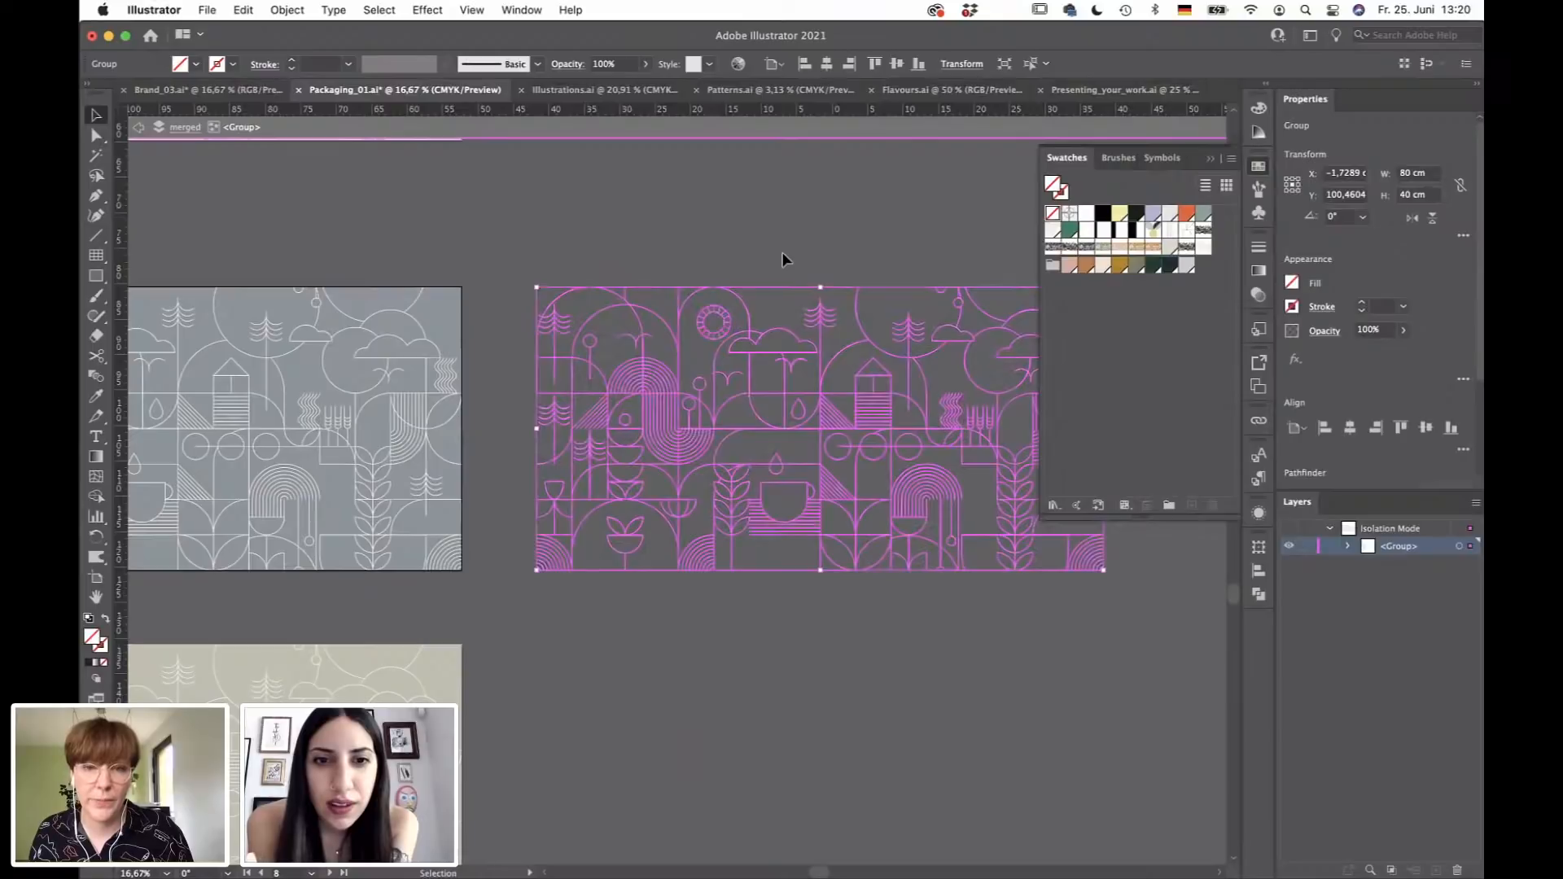
{"action": "left_click", "coordinate": [783, 258]}
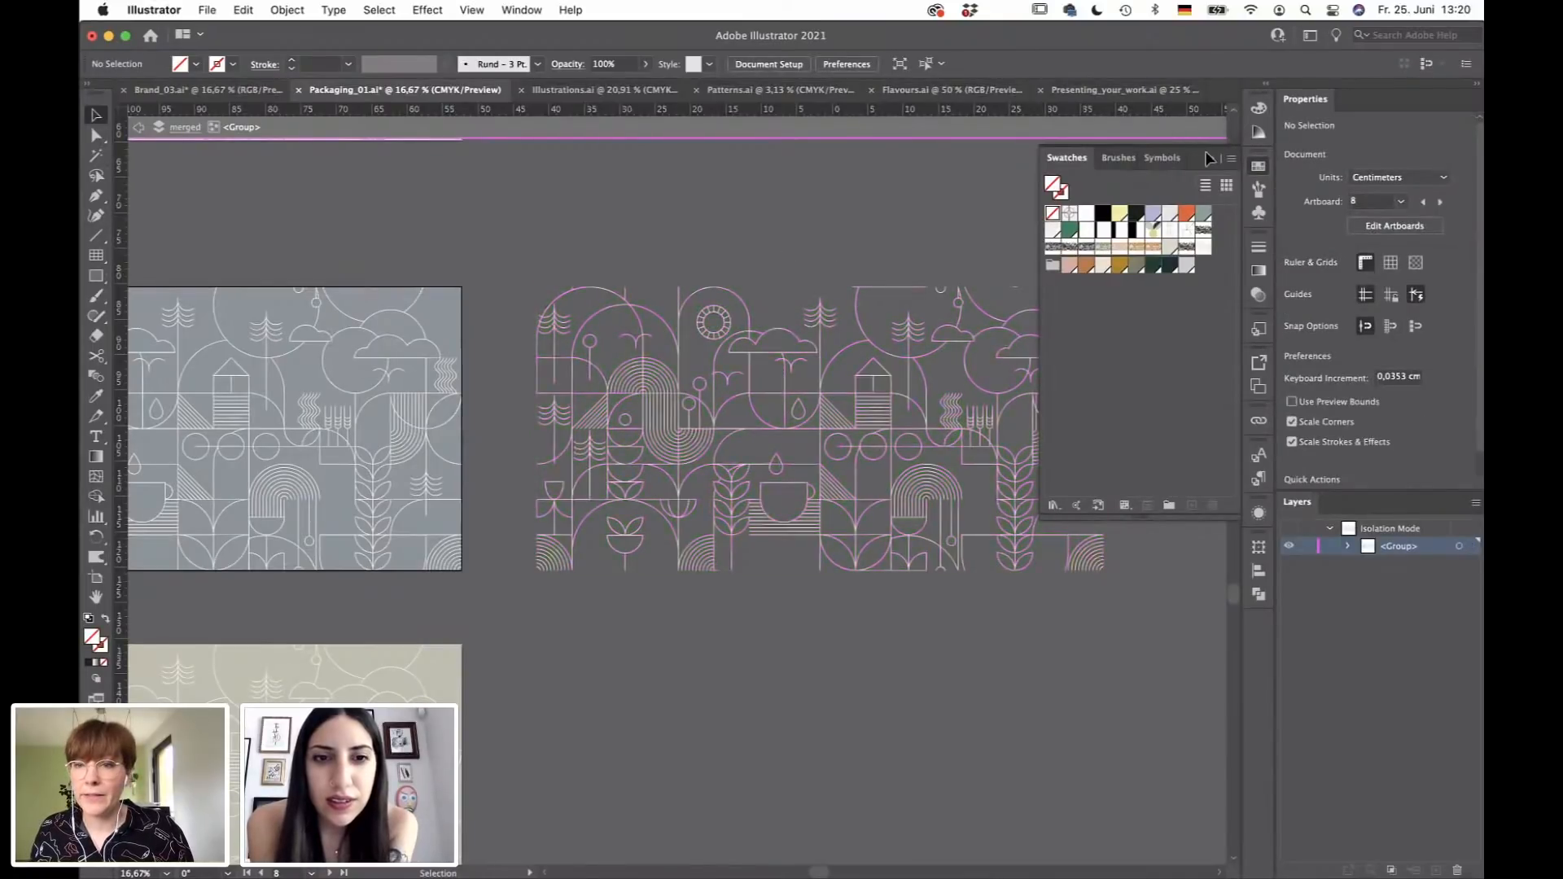
{"action": "left_click", "coordinate": [951, 262]}
{"action": "double_click", "coordinate": [600, 384]}
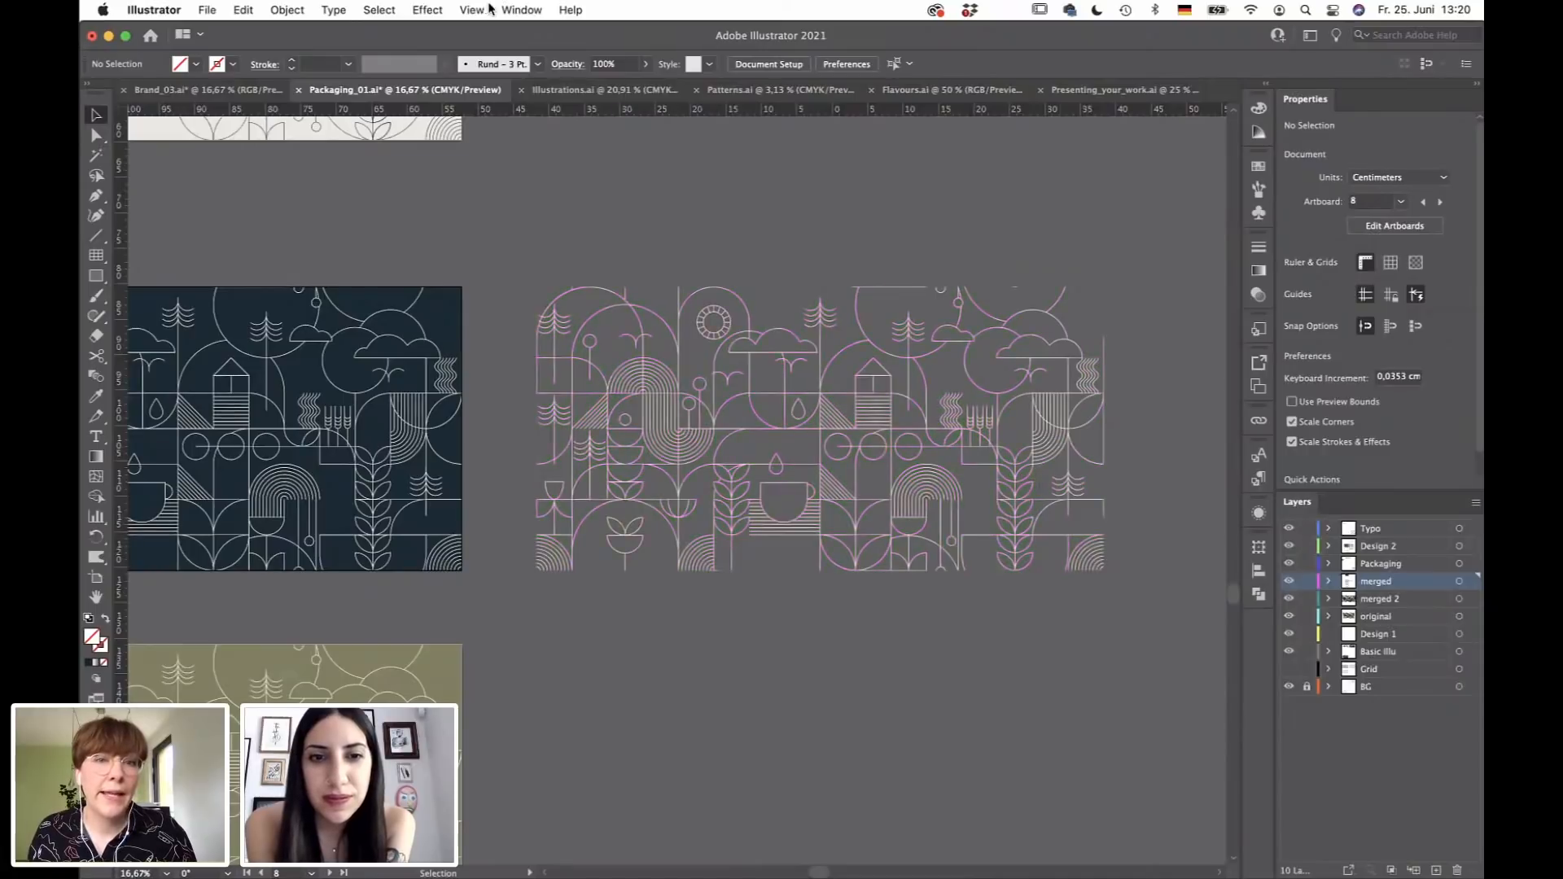
Open the FIN&FRIENDS library and review its saved brand colours and line pattern graphic.
{"action": "left_click", "coordinate": [521, 9]}
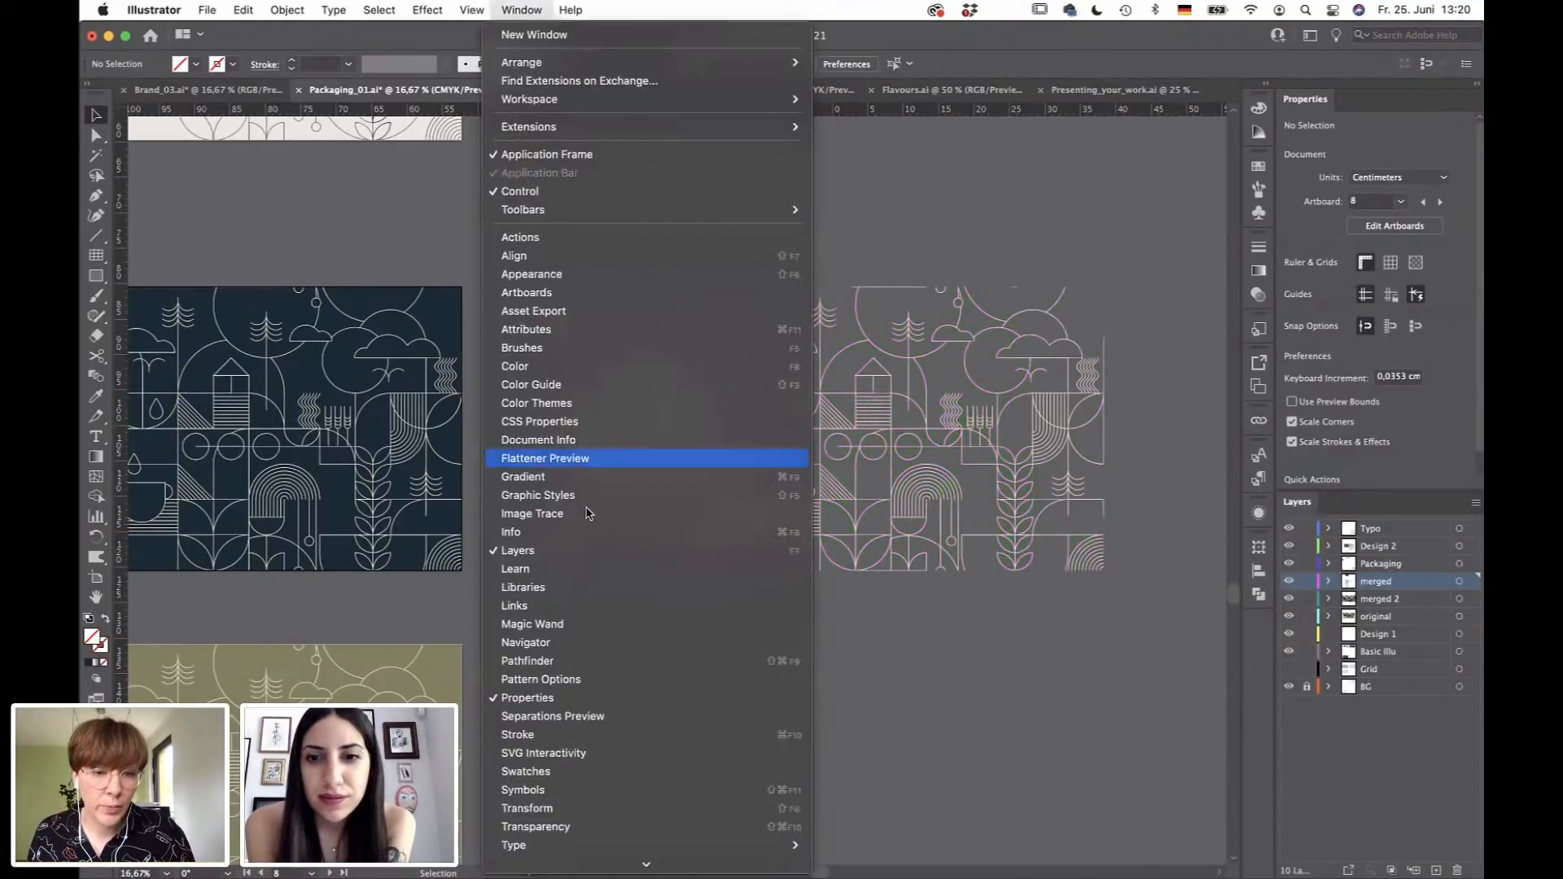
{"action": "left_click", "coordinate": [998, 434]}
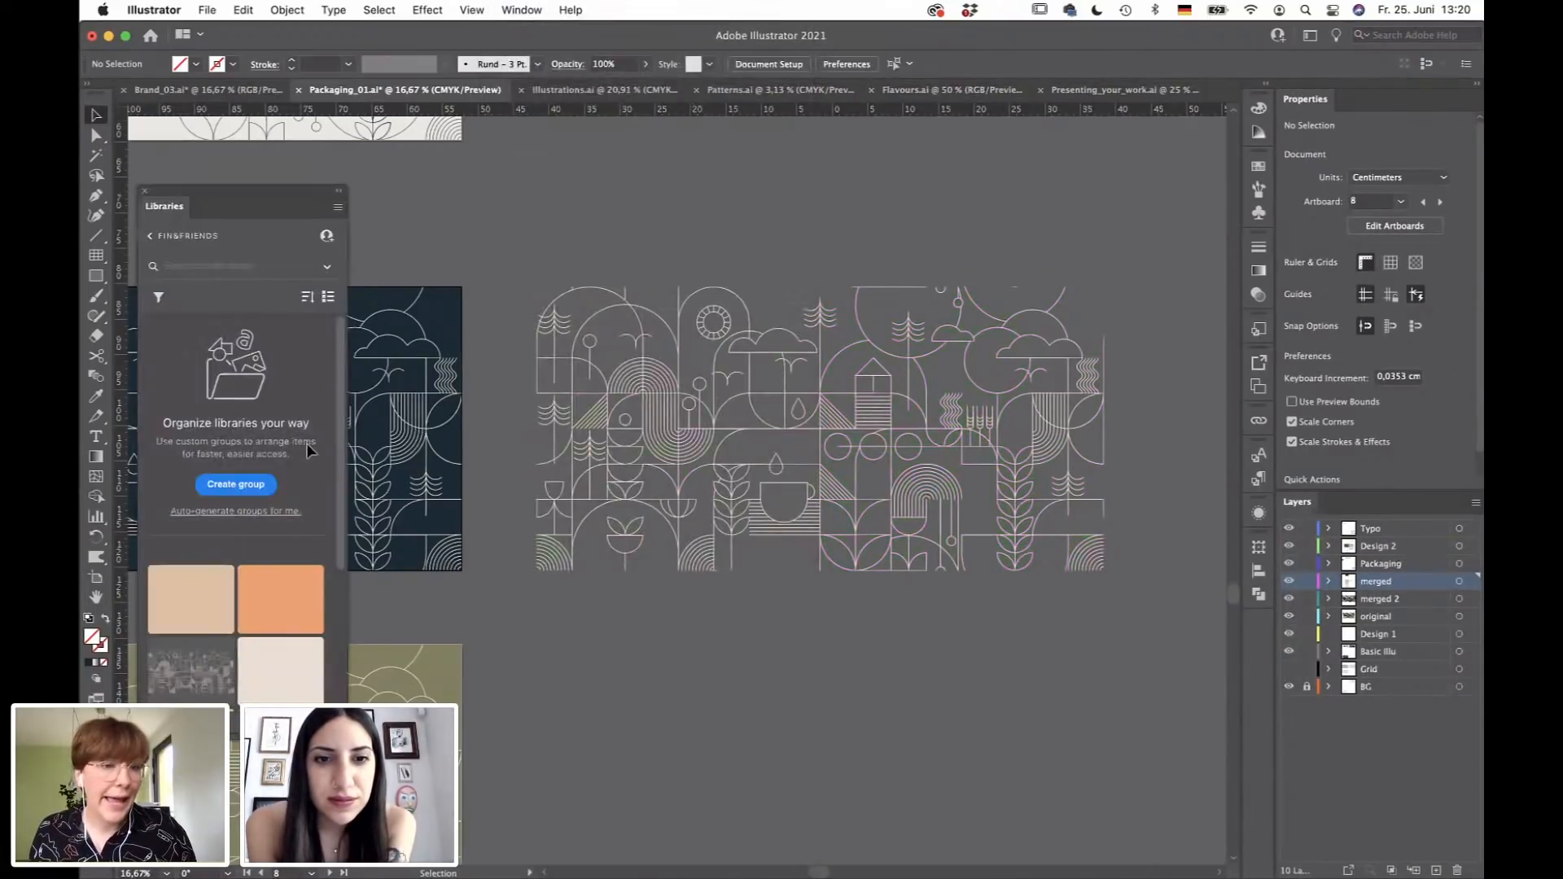
{"action": "scroll", "coordinate": [271, 361], "scroll_direction": "down", "scroll_amount": 2}
{"action": "scroll", "coordinate": [260, 391], "scroll_direction": "down", "scroll_amount": 5}
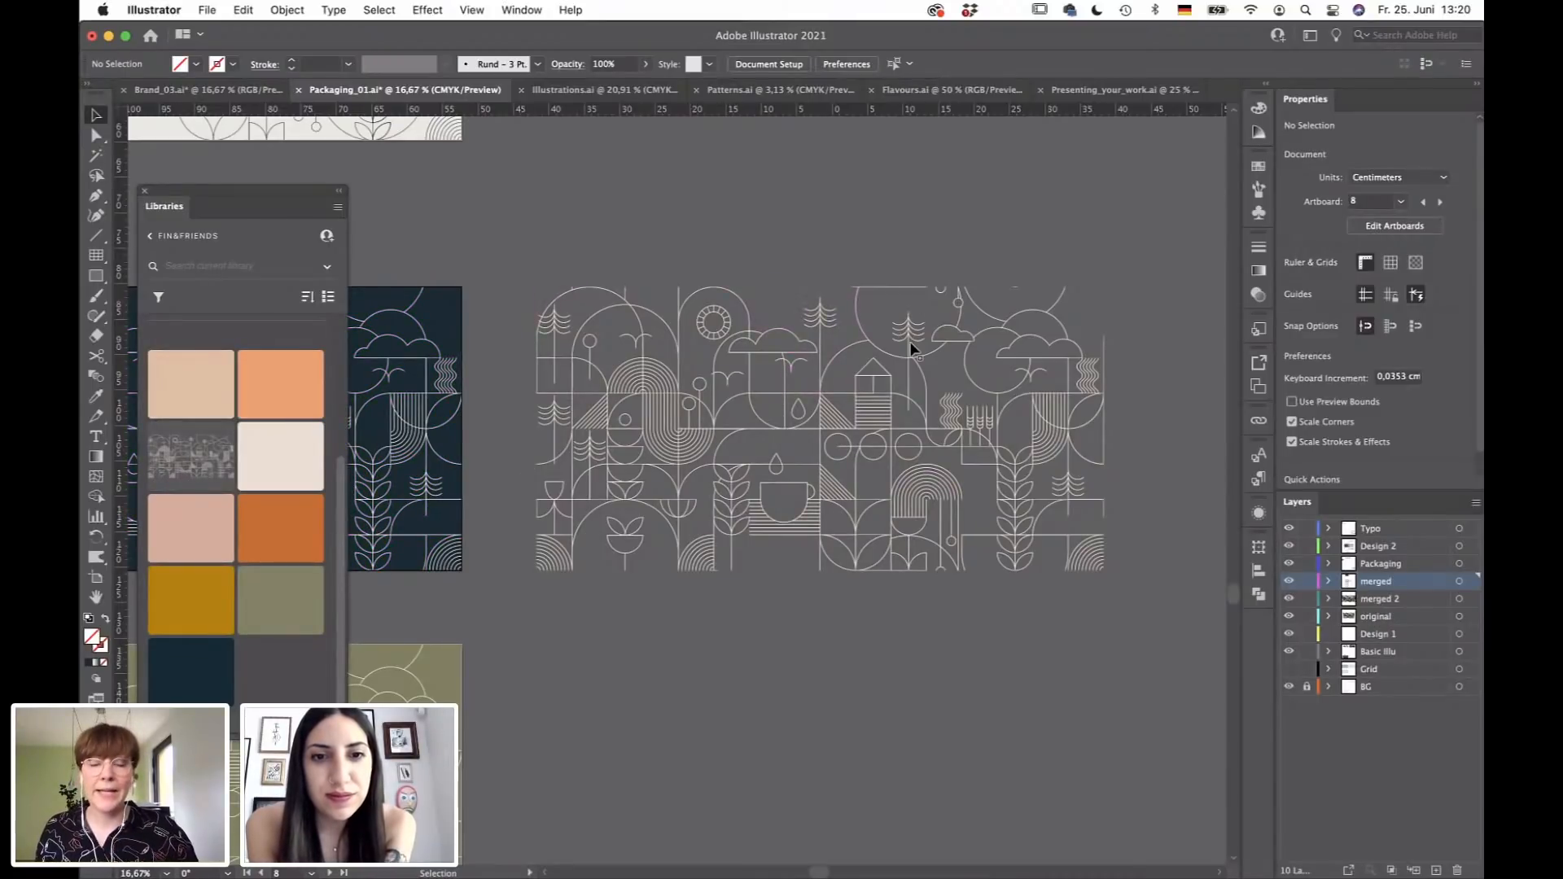
Duplicate the transparent line pattern straight down, directly below the existing one.
{"action": "left_click_drag", "start_coordinate": [918, 552], "coordinate": [921, 628], "text": "alt+shift"}
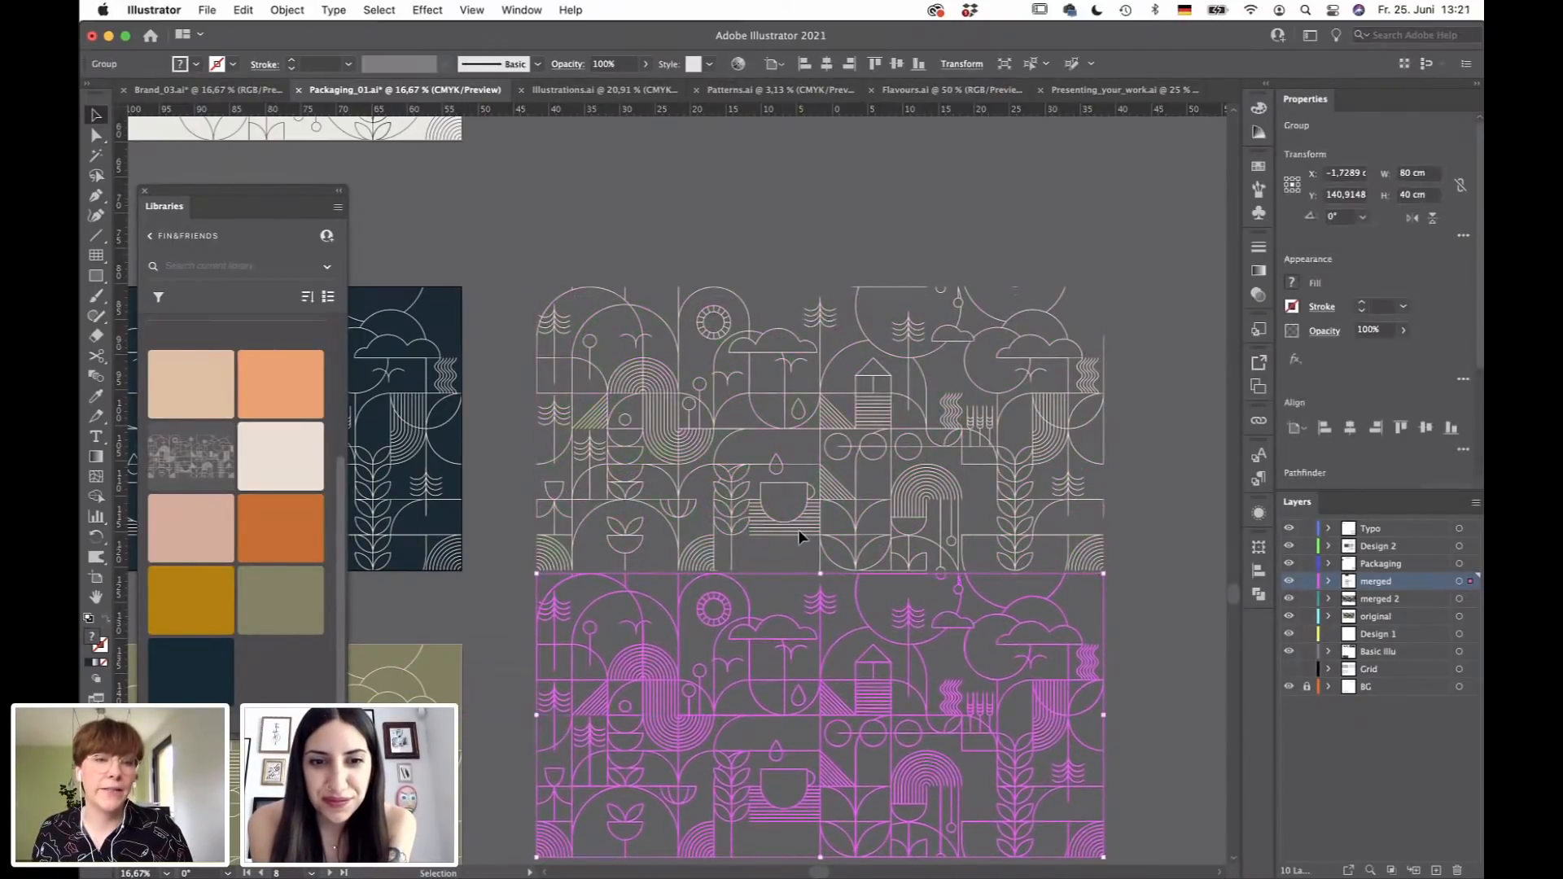
{"action": "left_click", "coordinate": [657, 573]}
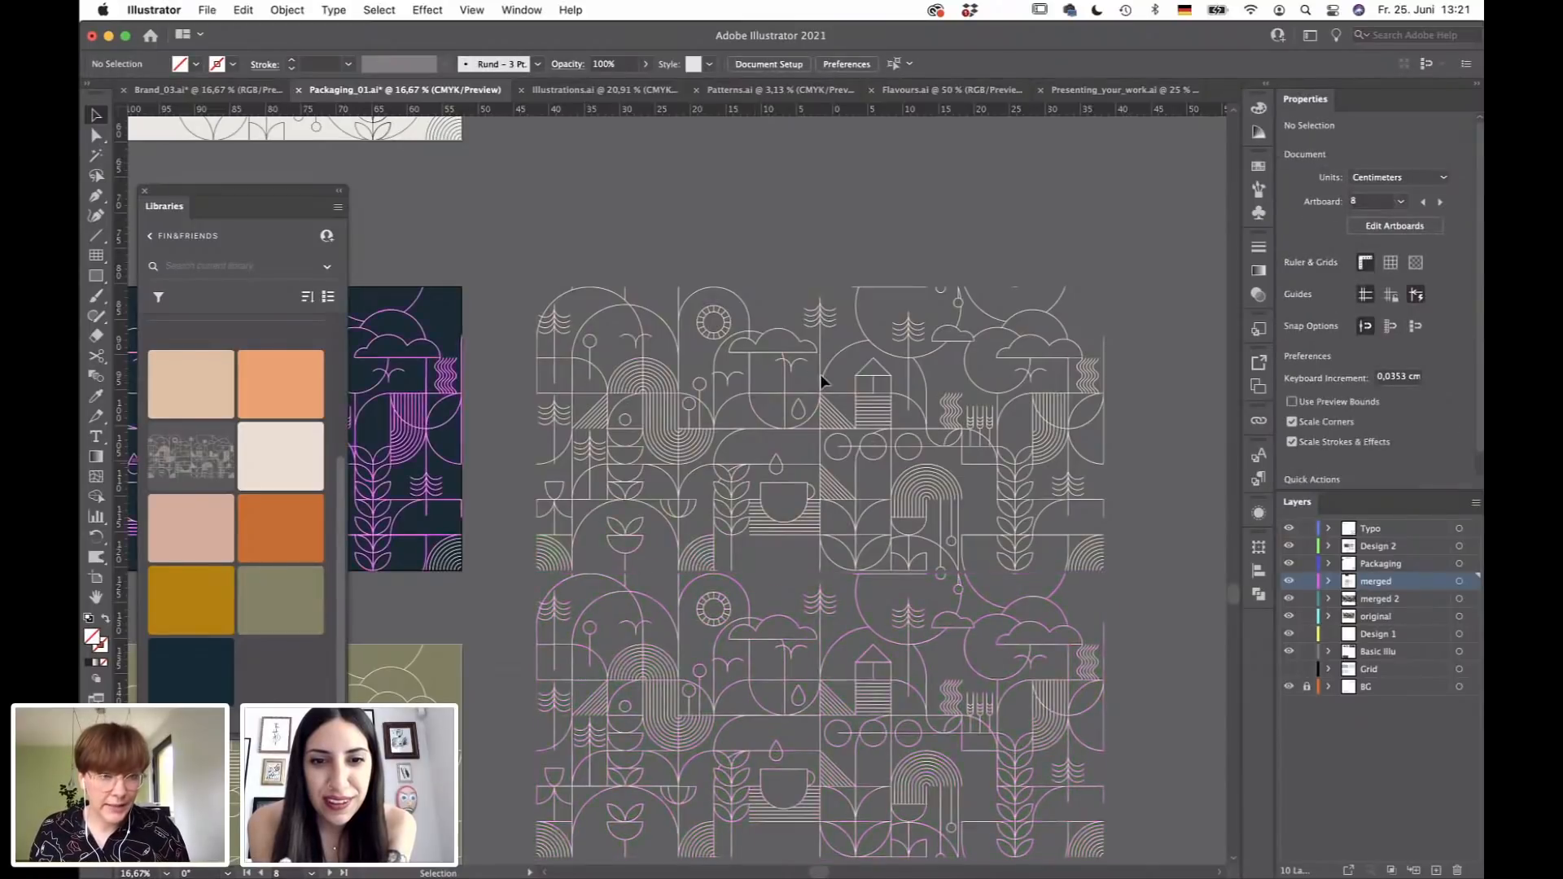
Switch to Dimension and replace the image in the lid material's base colour with a solid colour.
{"action": "key", "text": "super+Tab"}
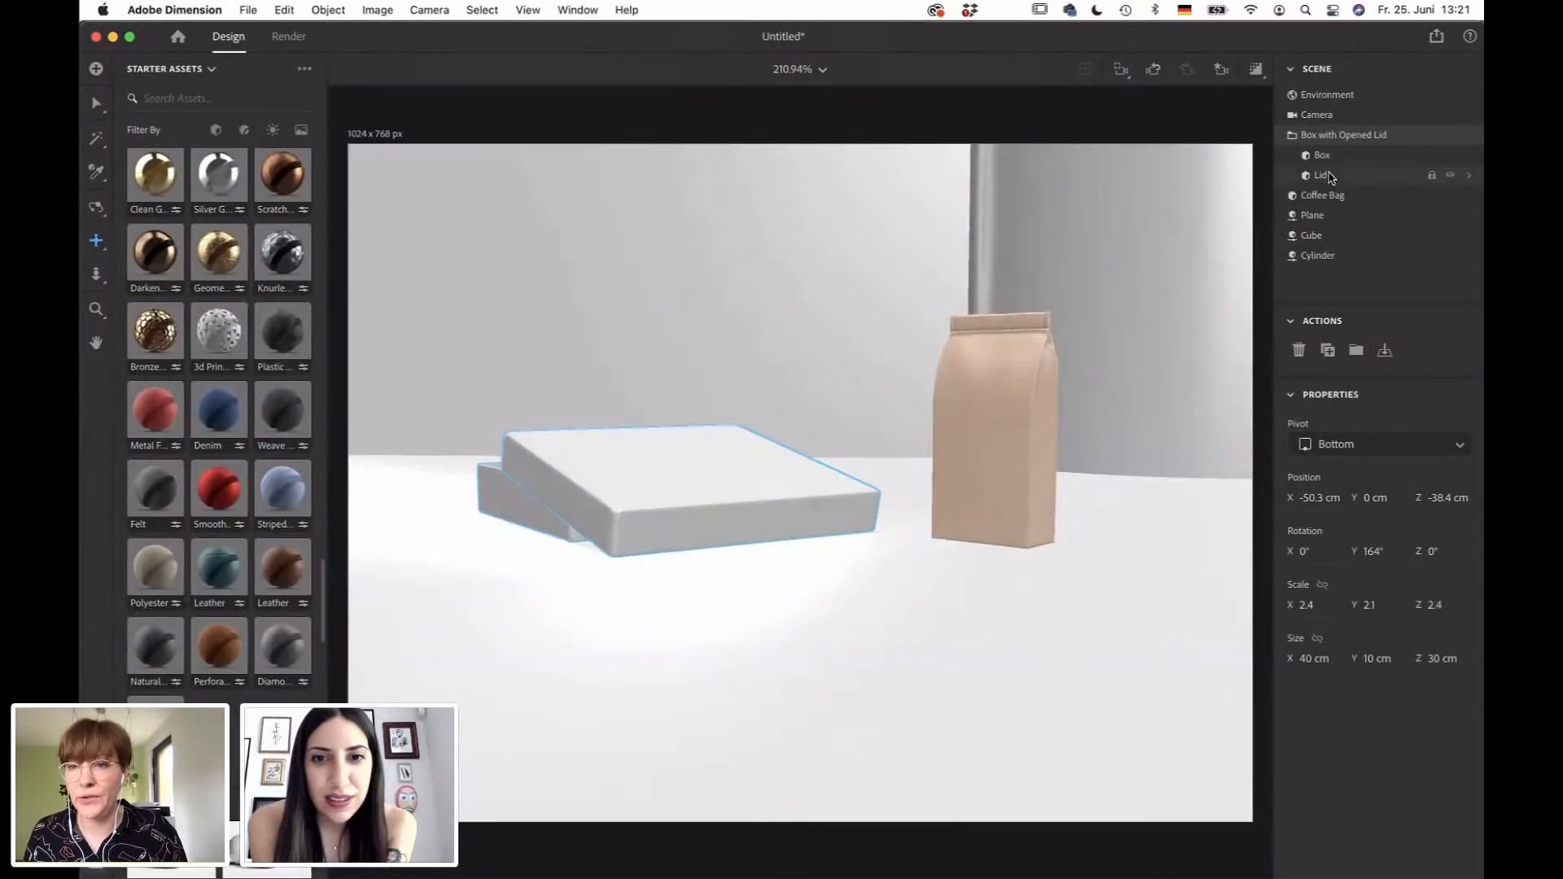
{"action": "left_click", "coordinate": [1319, 177]}
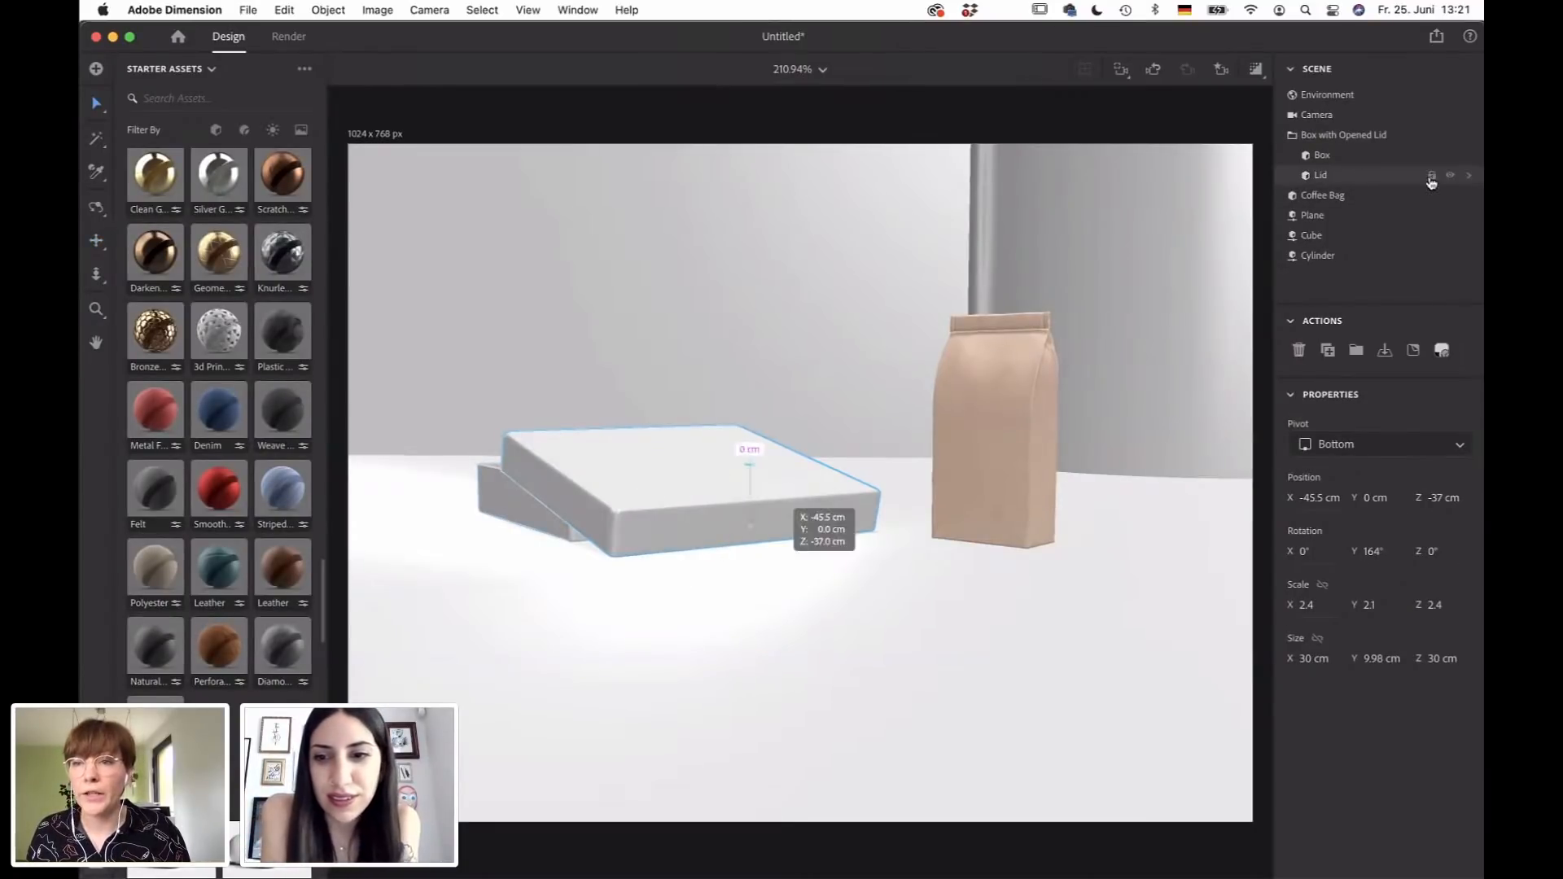
{"action": "left_click", "coordinate": [1468, 180]}
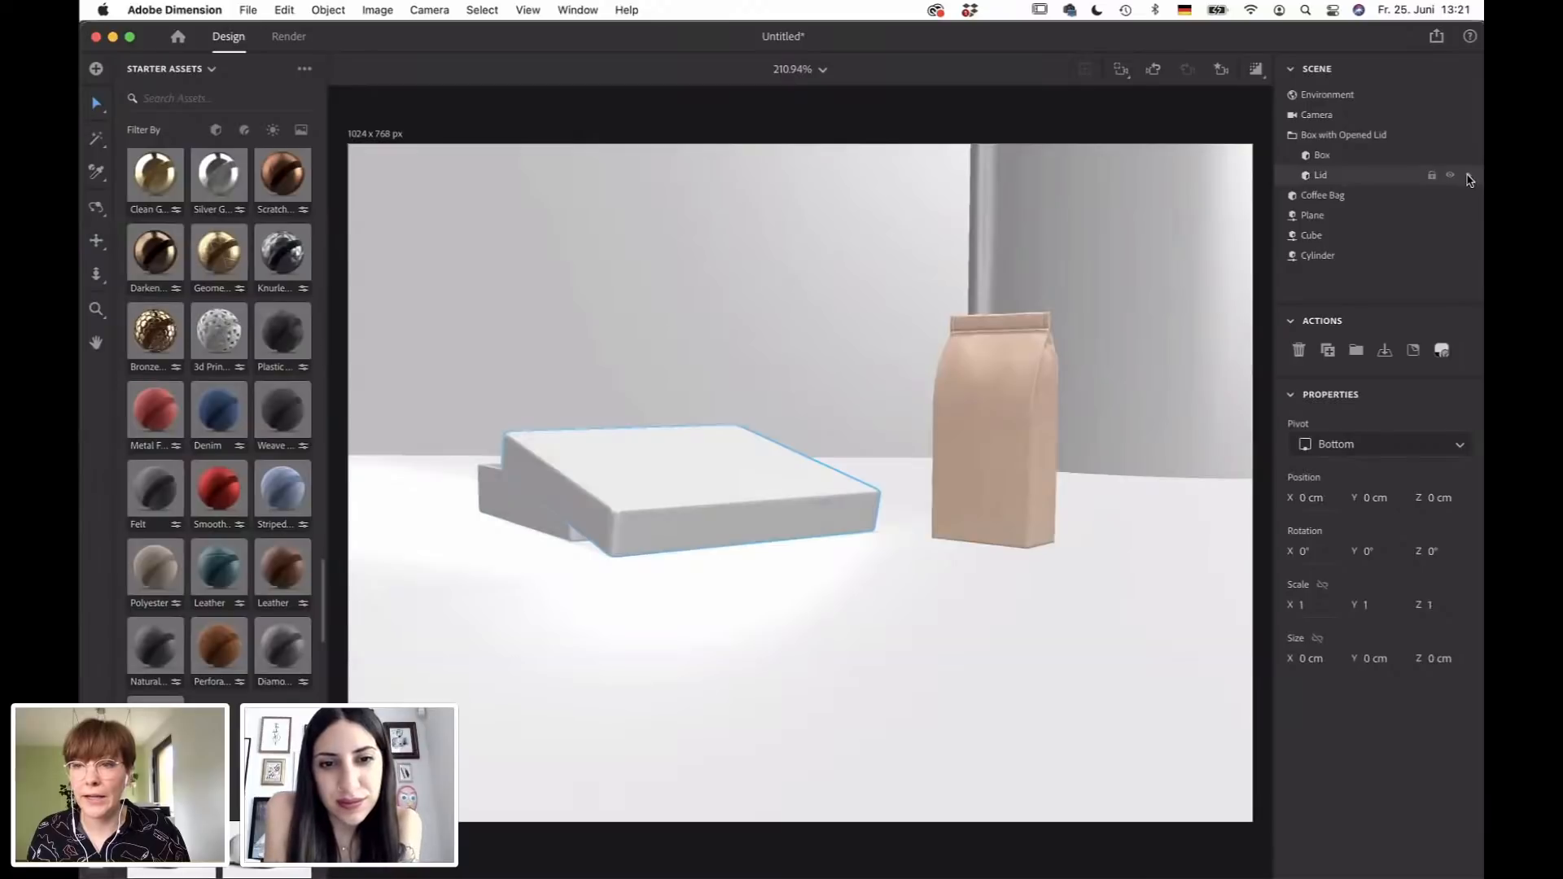
{"action": "left_click", "coordinate": [1470, 180]}
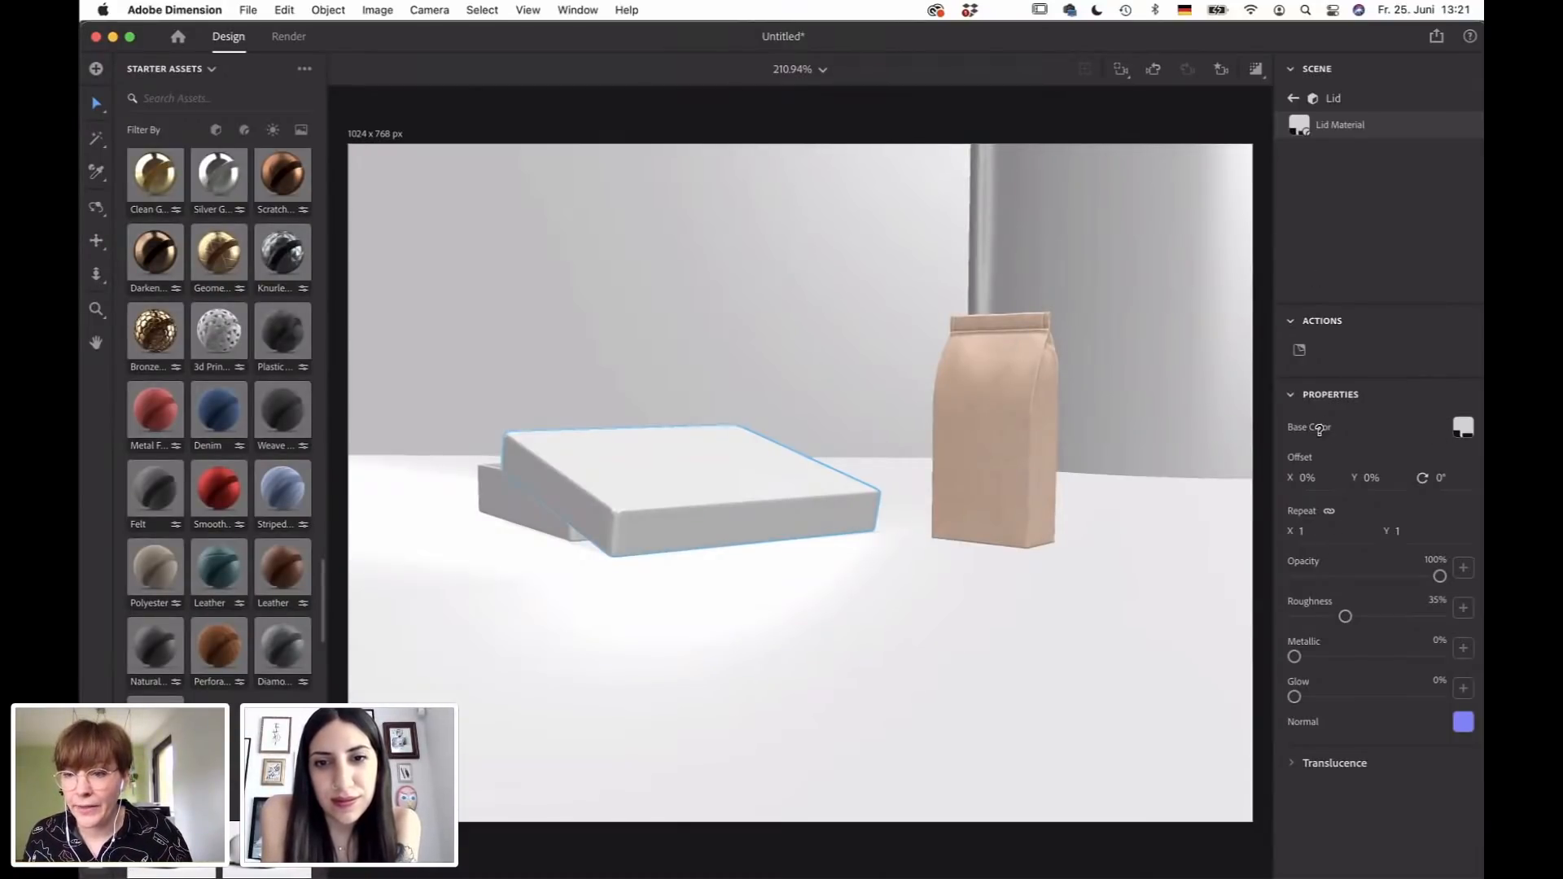
{"action": "left_click", "coordinate": [1463, 430]}
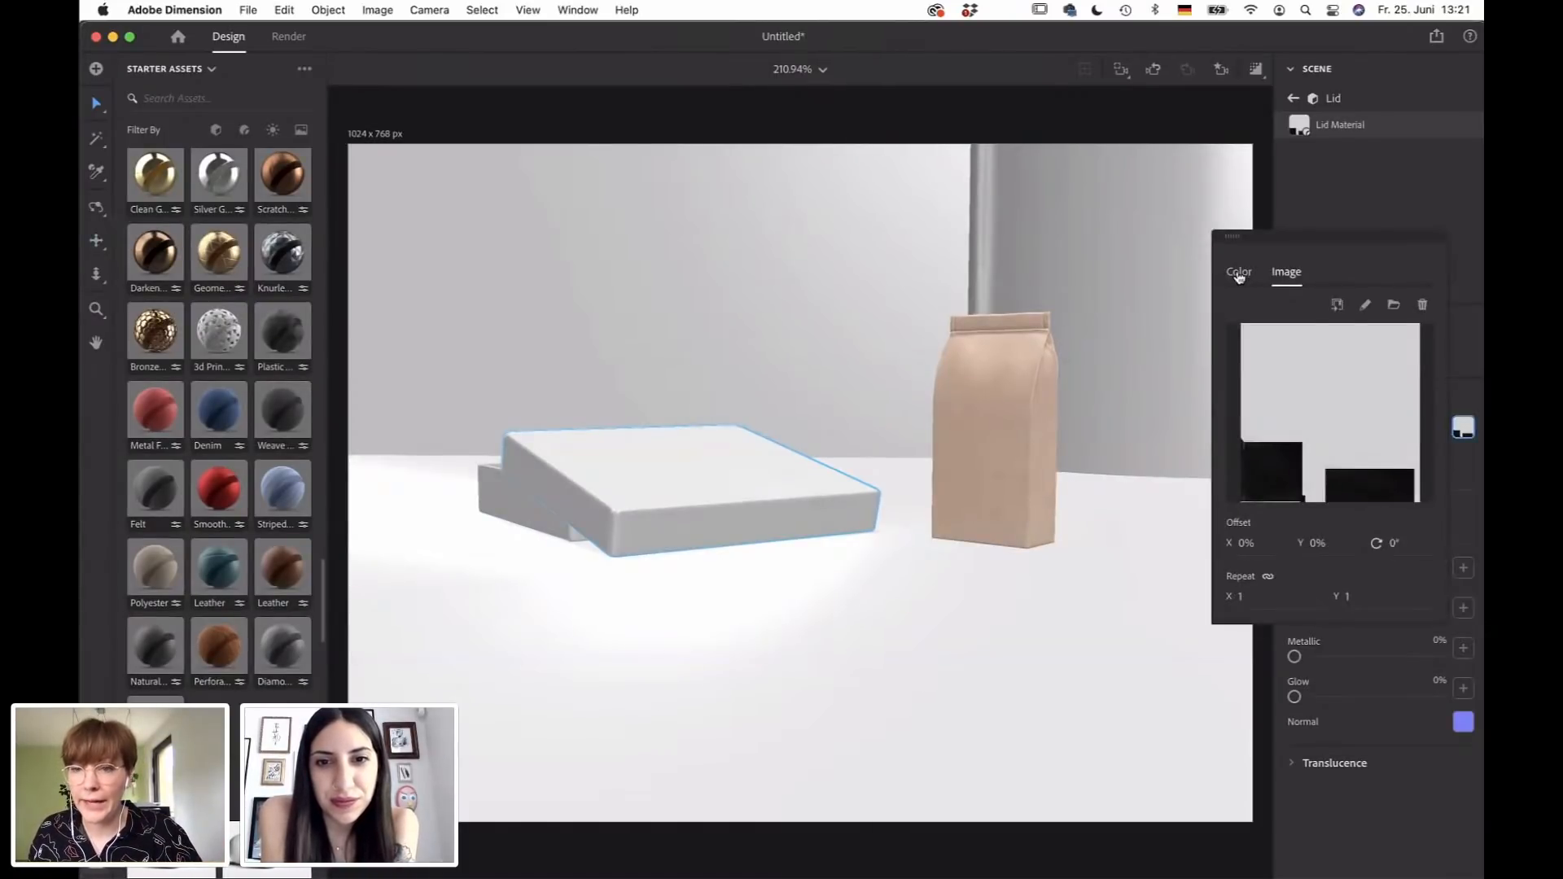
{"action": "left_click", "coordinate": [1238, 275]}
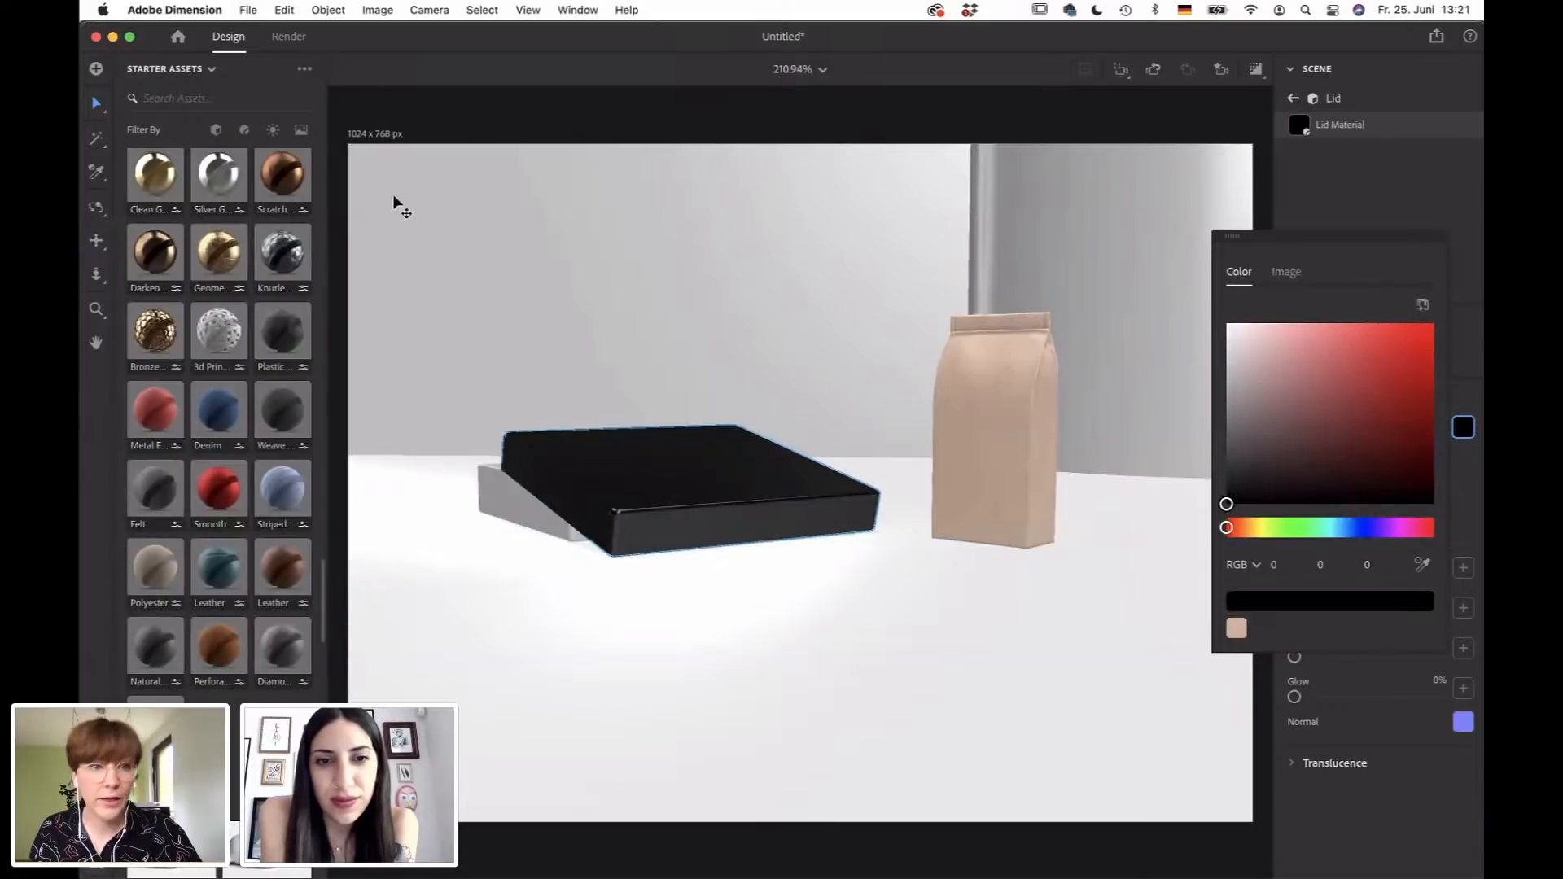
Open the FIN&FRIENDS library and set the lid material's base colour to its dark blue.
{"action": "left_click", "coordinate": [199, 69]}
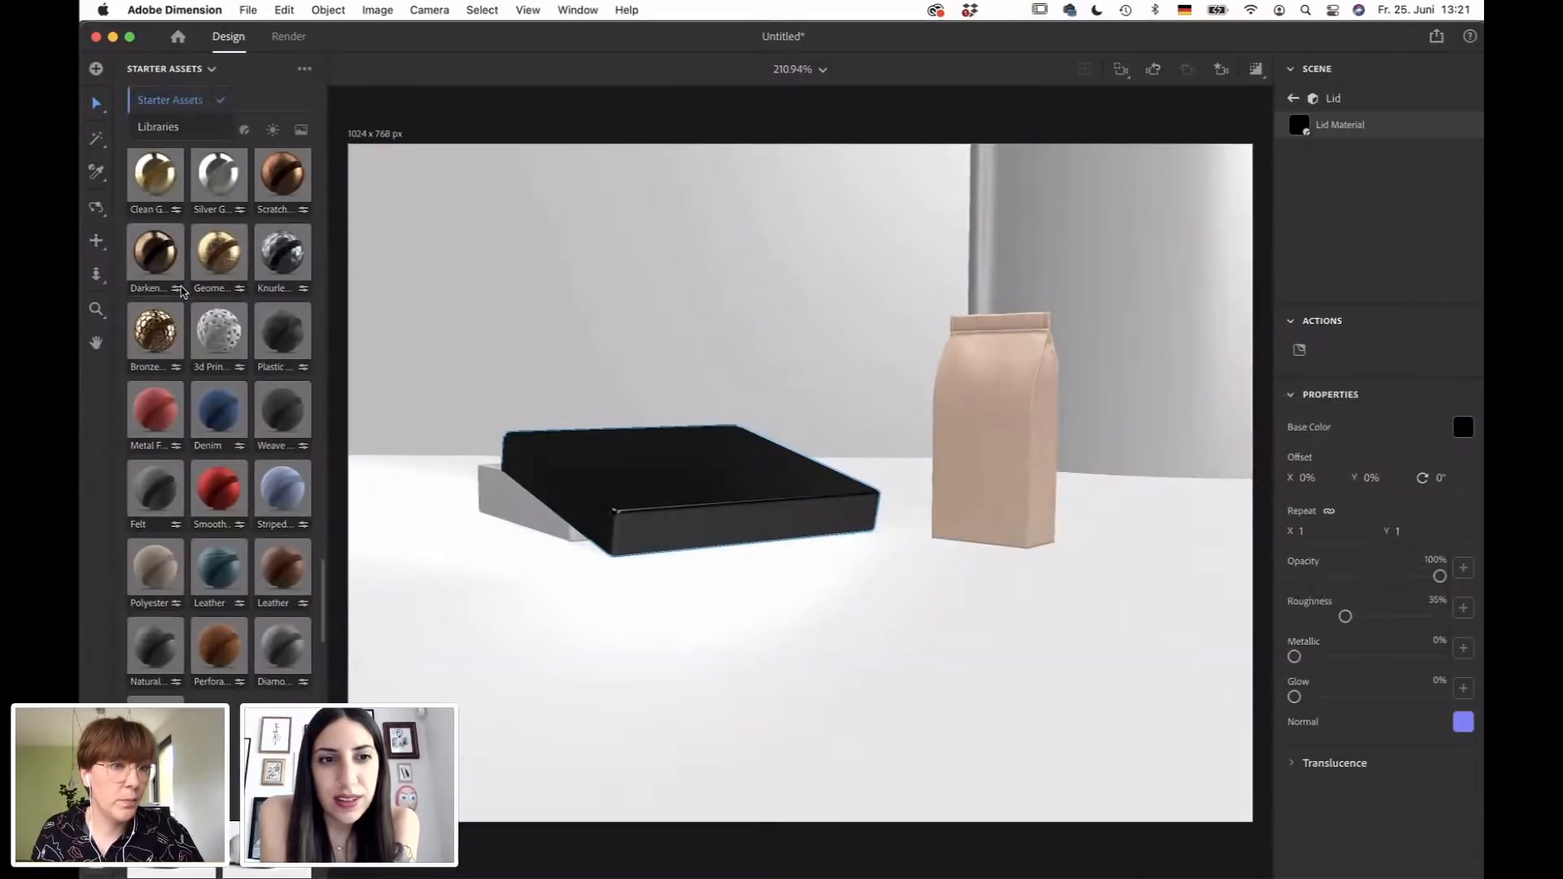
{"action": "left_click", "coordinate": [154, 129]}
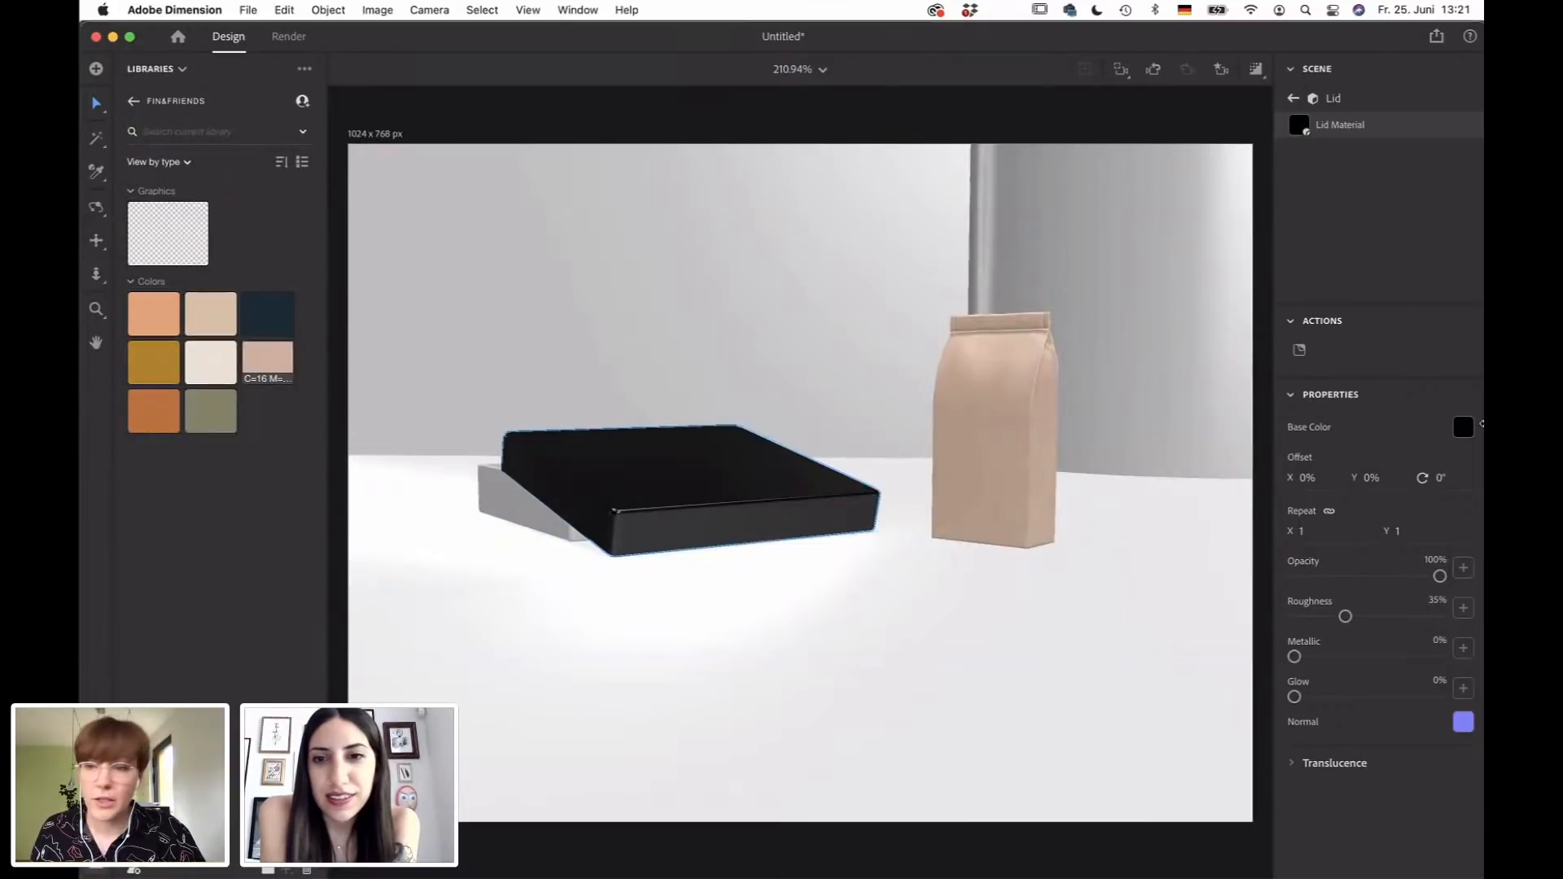
{"action": "left_click", "coordinate": [1457, 432]}
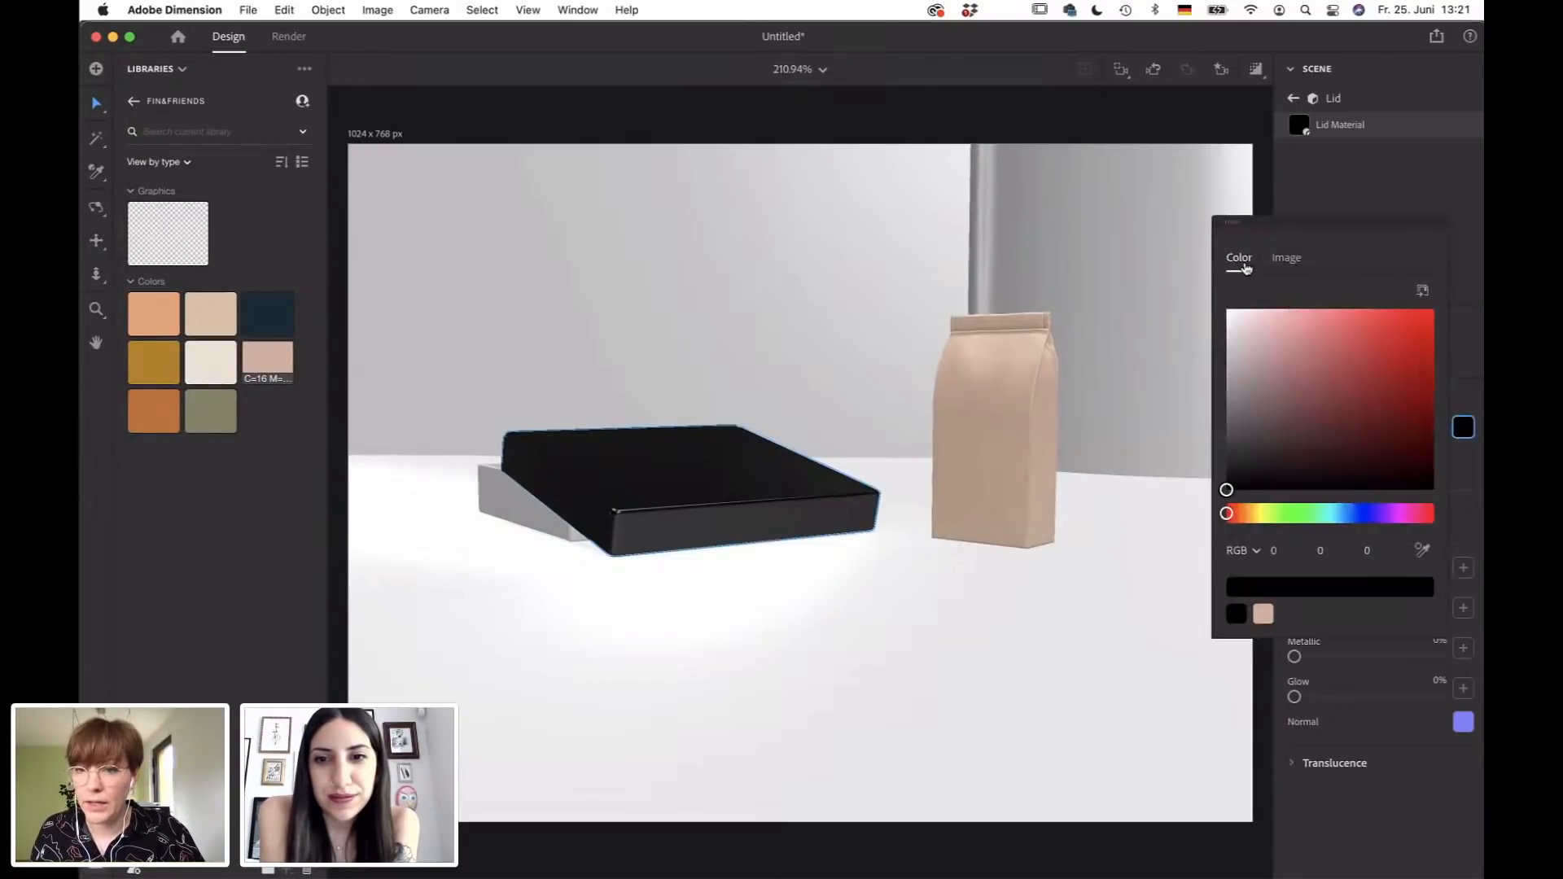
{"action": "left_click", "coordinate": [258, 309]}
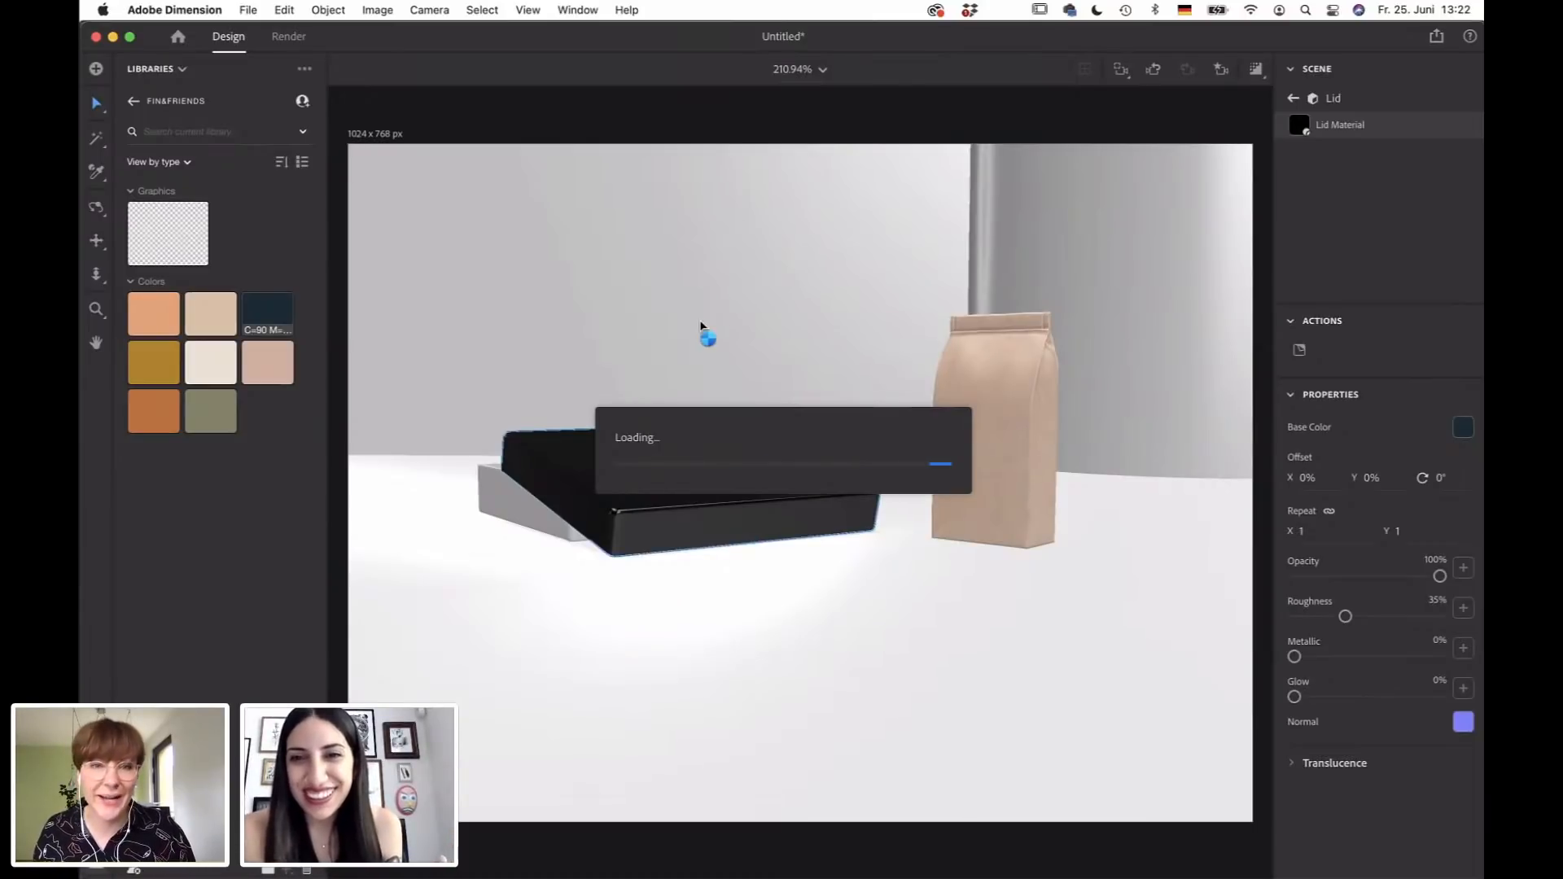
{"action": "mouse_move", "coordinate": [531, 874]}
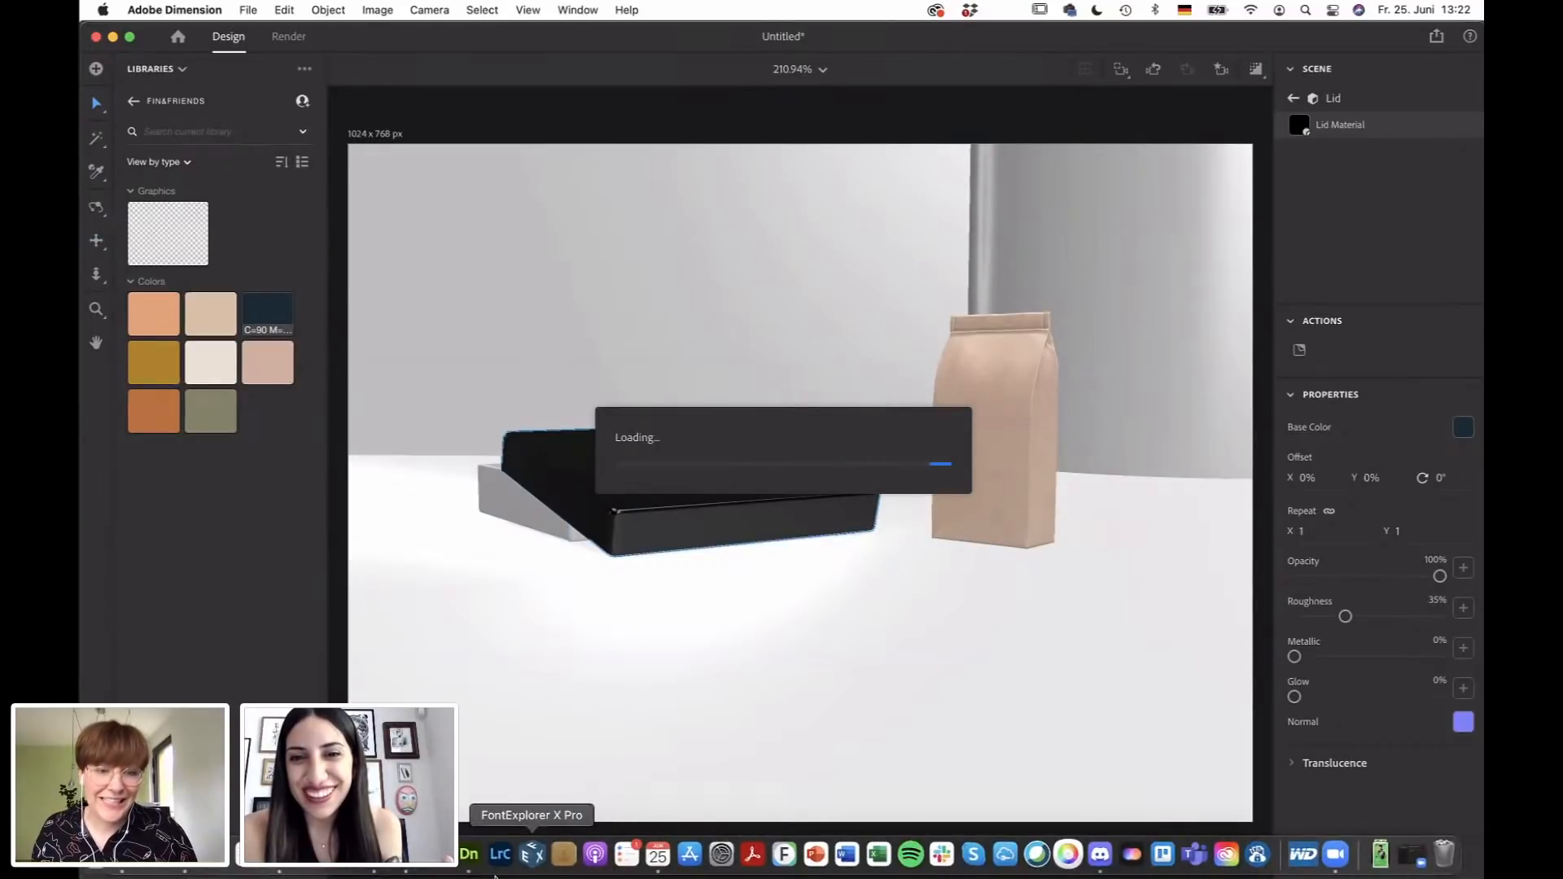
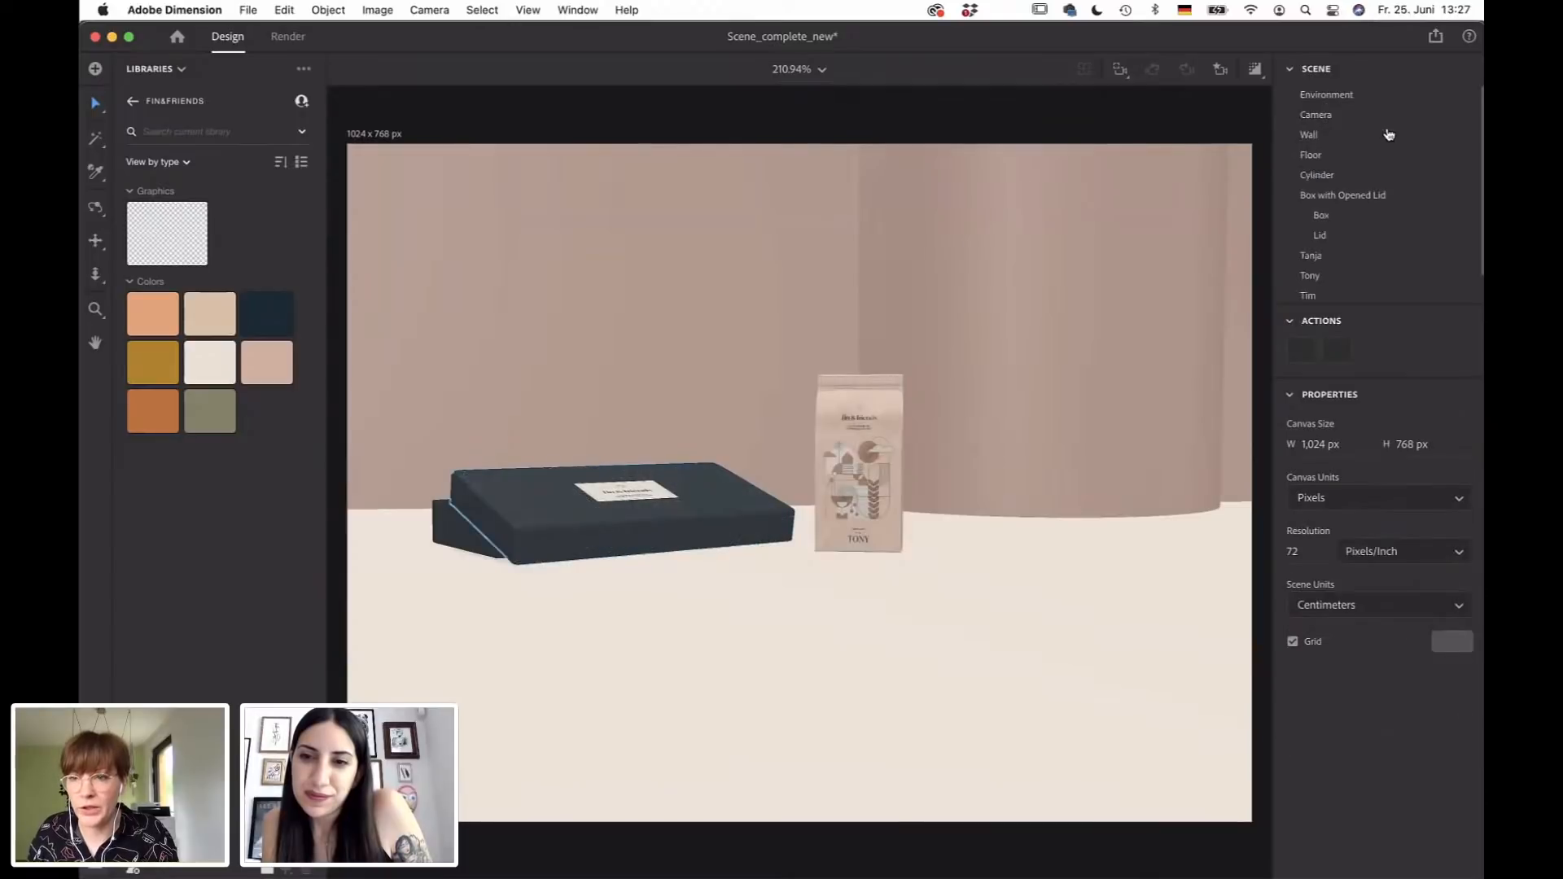
Open the lid's material, inspect its base colour, and reframe the camera to a closer, raised view of the box and bag.
{"action": "left_click", "coordinate": [1456, 237]}
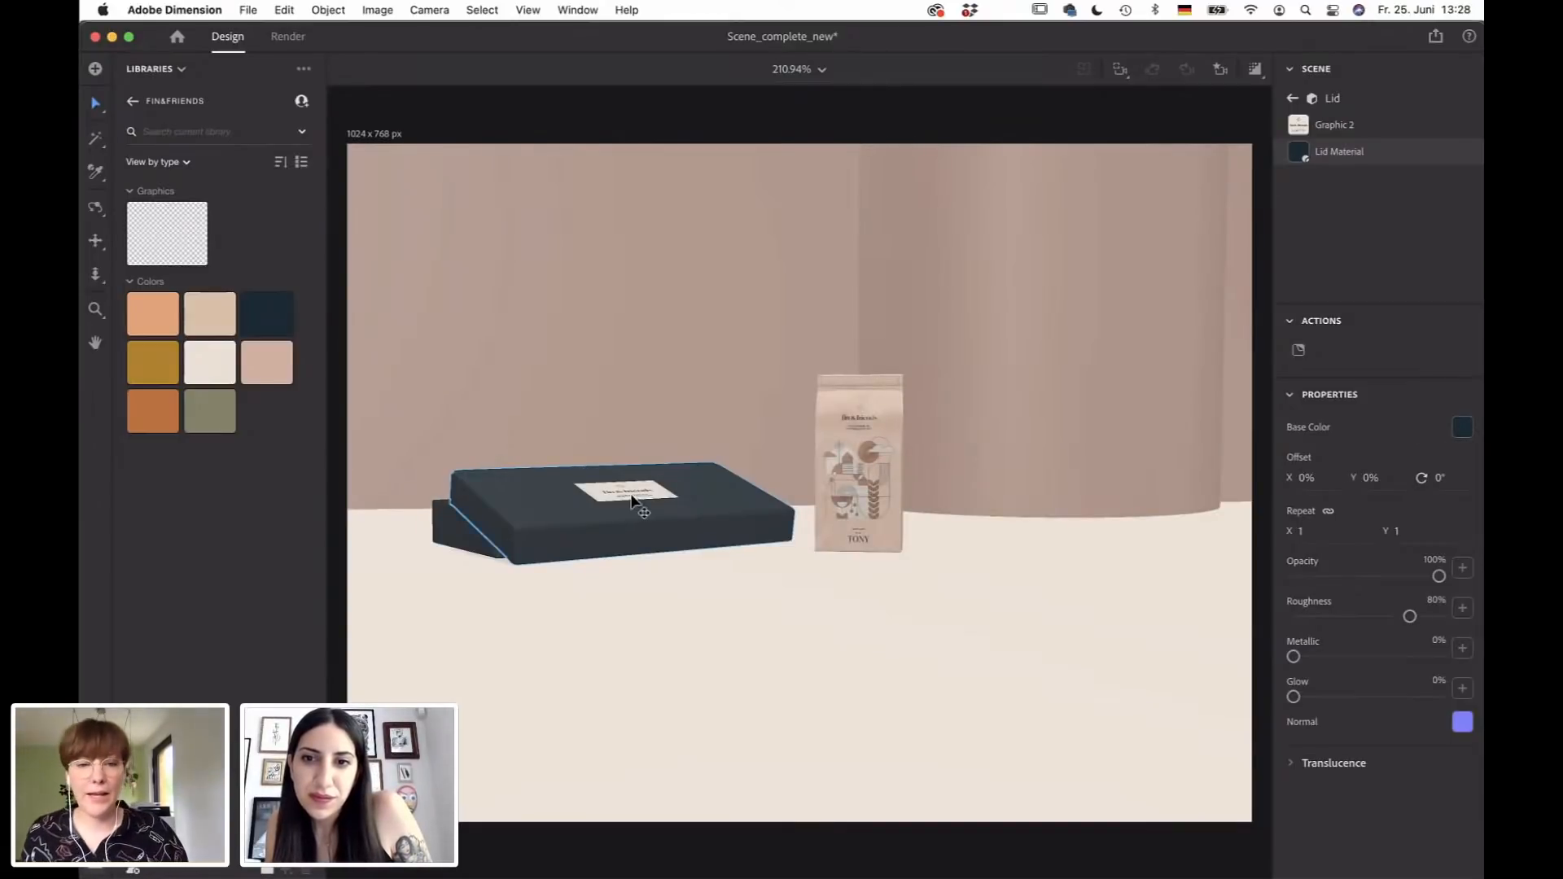
{"action": "left_click_drag", "start_coordinate": [284, 318], "coordinate": [696, 464]}
{"action": "key", "text": "1"}
{"action": "left_click_drag", "start_coordinate": [726, 523], "coordinate": [784, 514]}
{"action": "key", "text": "2"}
{"action": "key", "text": "3"}
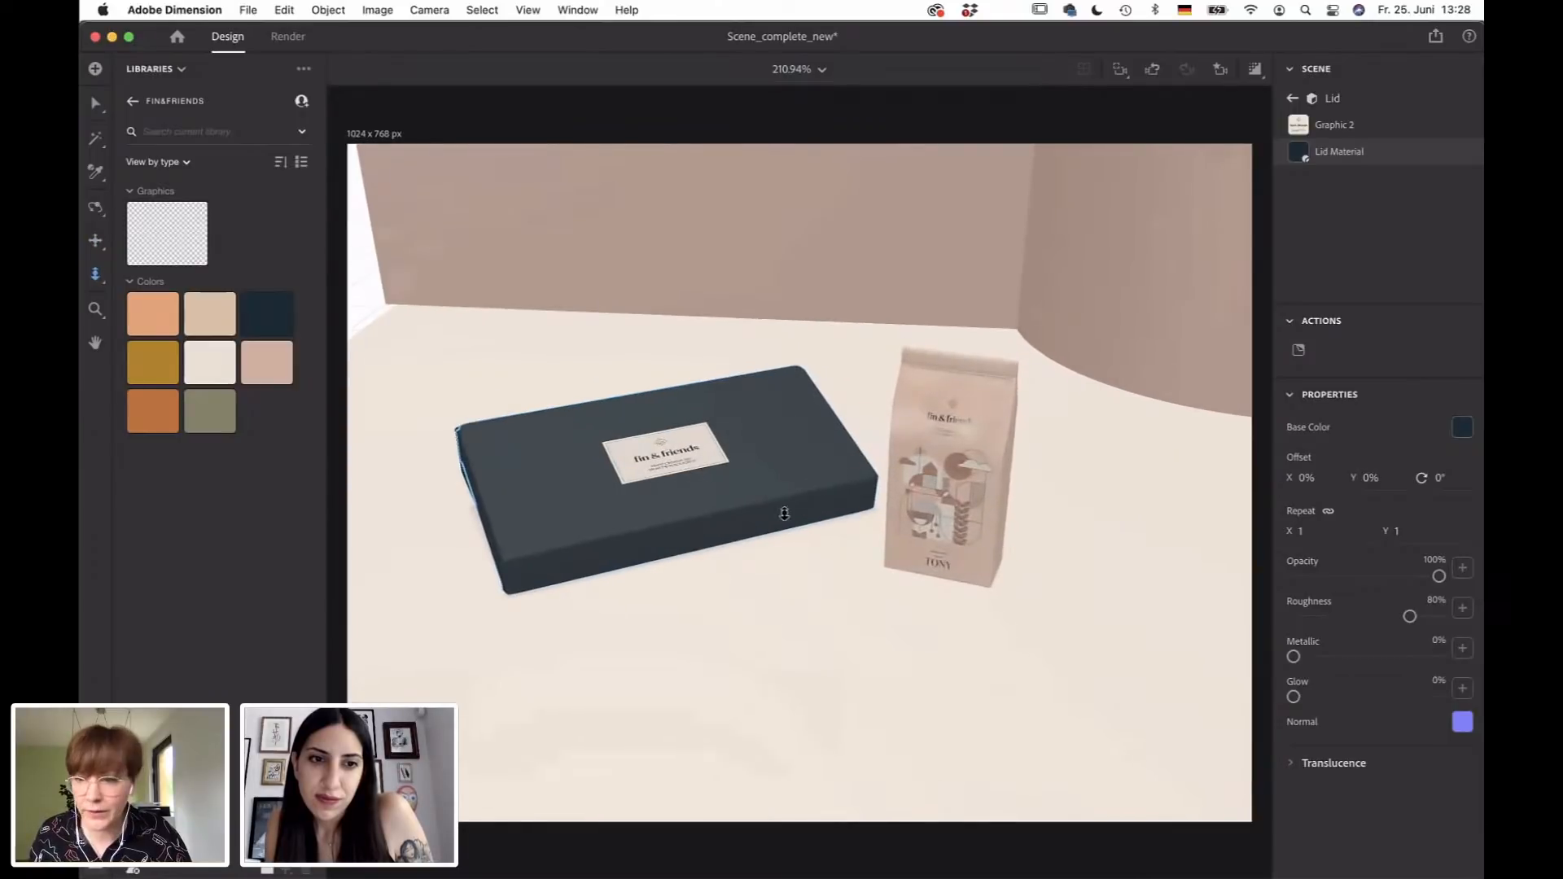
{"action": "left_click", "coordinate": [1466, 427]}
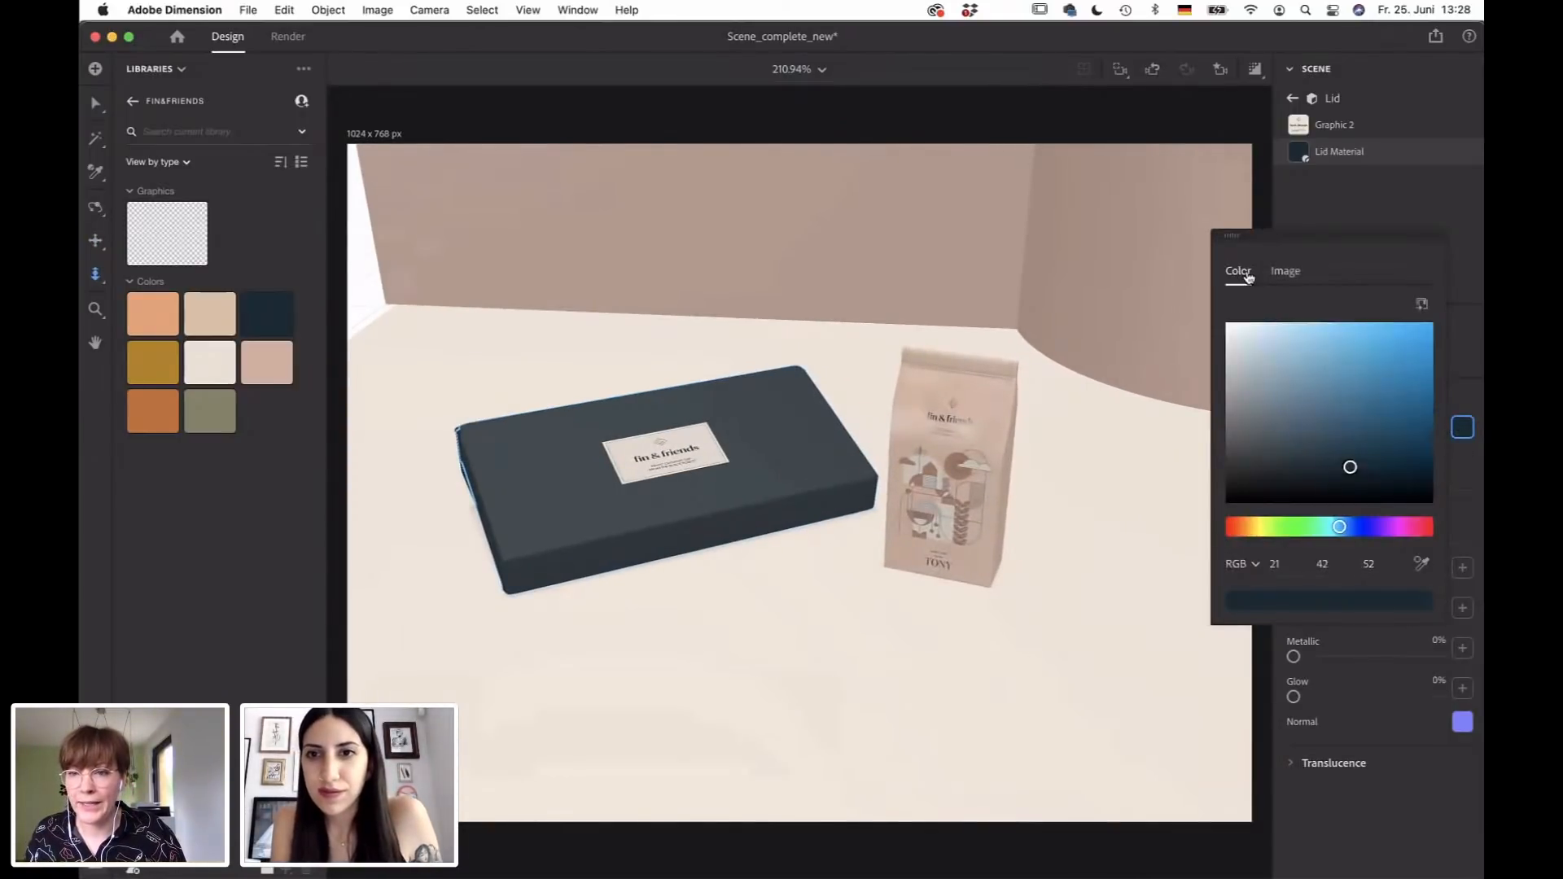
{"action": "left_click", "coordinate": [1348, 214]}
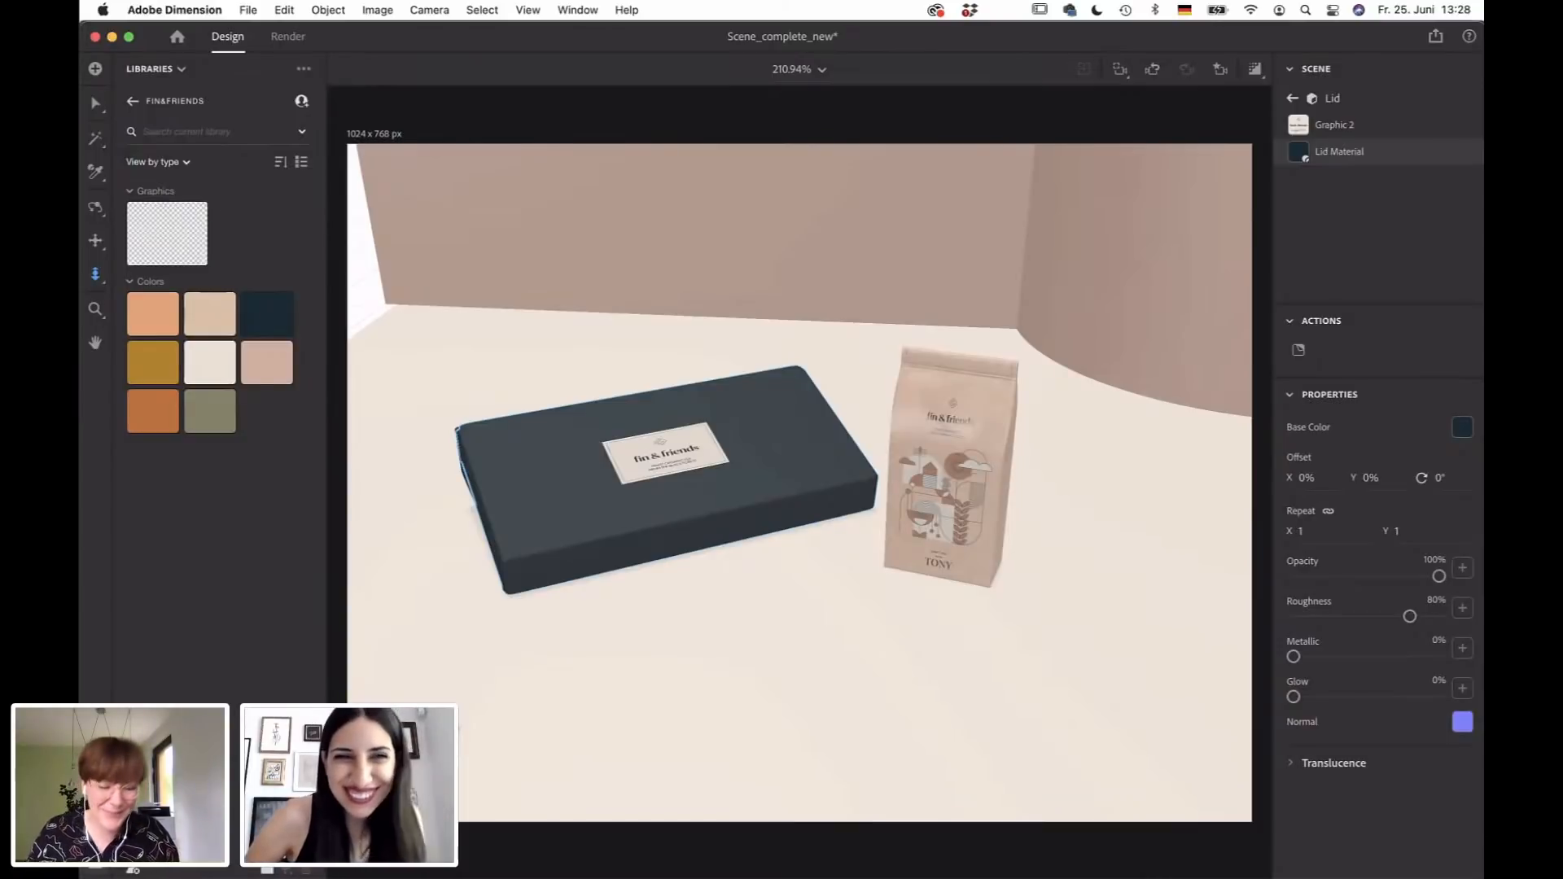
Move the upper line pattern in Illustrator clear of its copy, and place it as a graphic on the box lid in Dimension.
{"action": "mouse_move", "coordinate": [472, 876]}
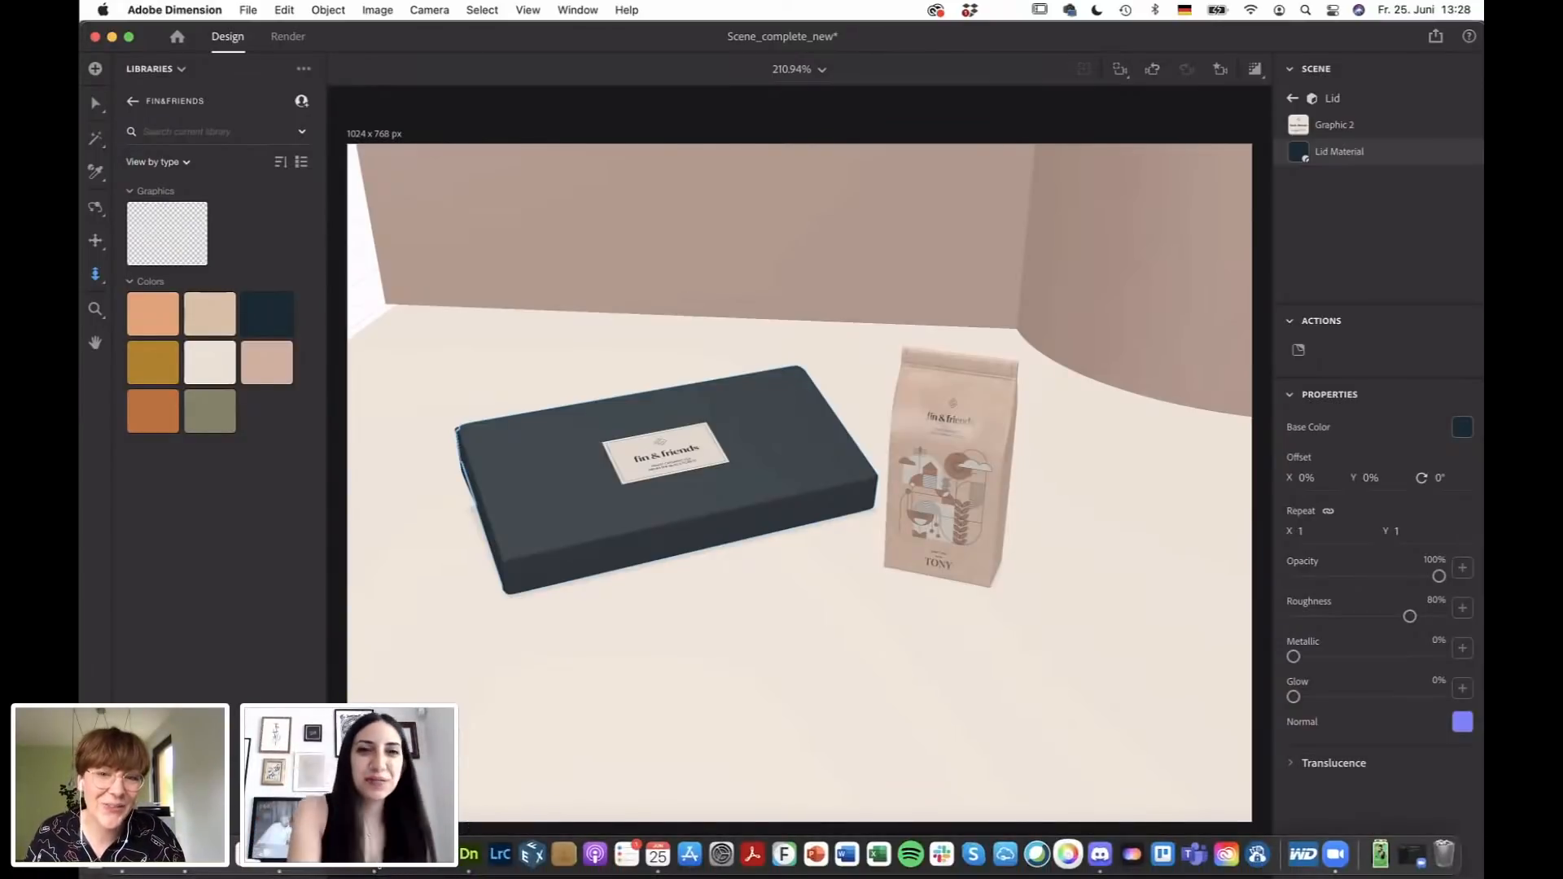
{"action": "left_click", "coordinate": [375, 855]}
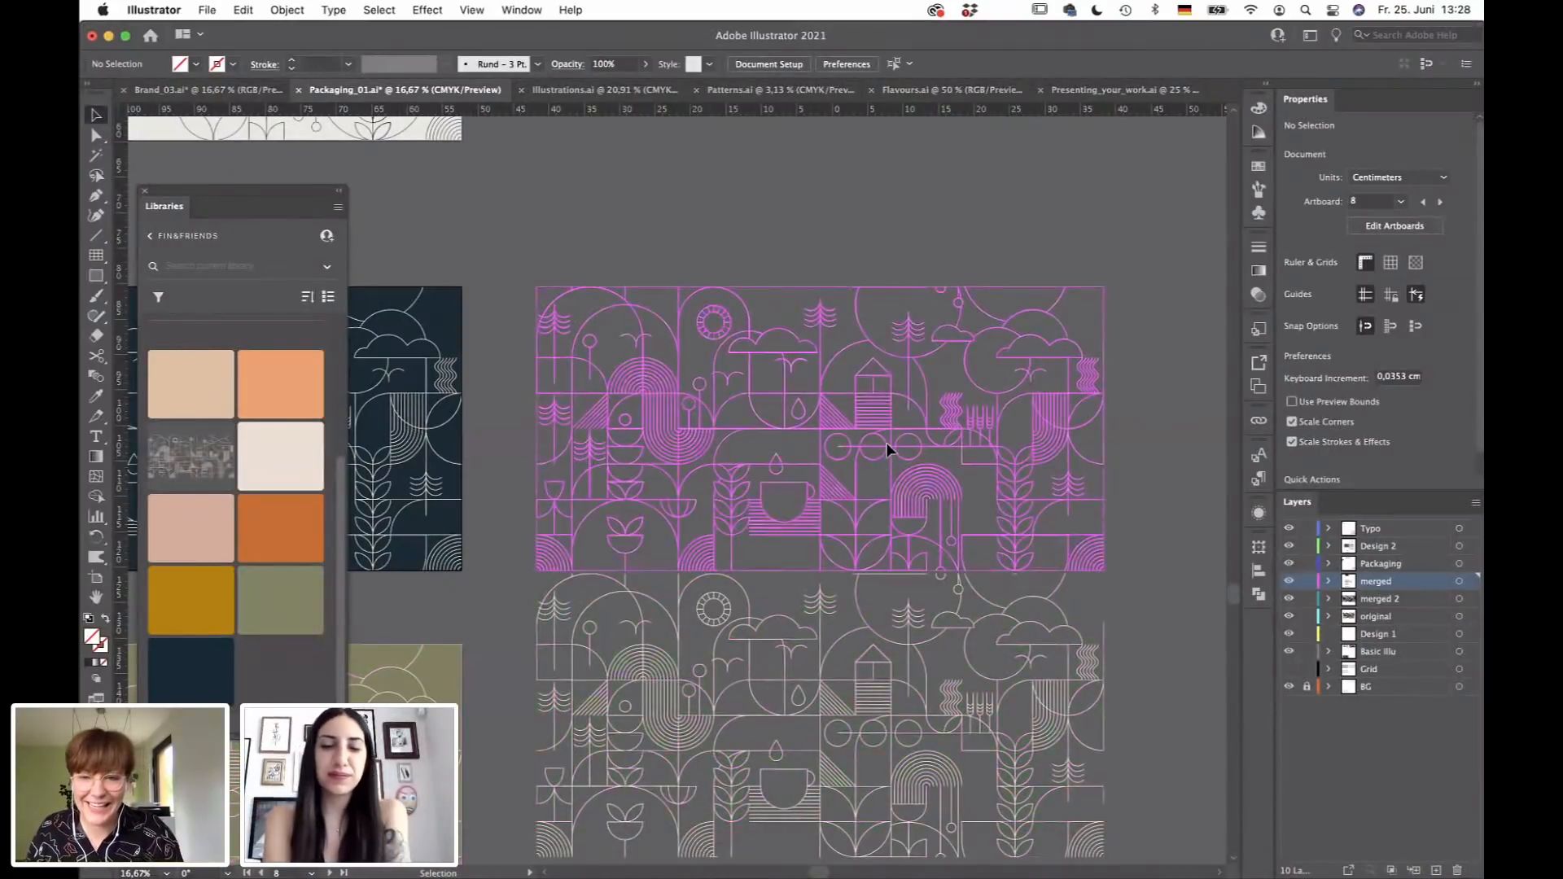
{"action": "left_click_drag", "start_coordinate": [886, 442], "coordinate": [877, 361]}
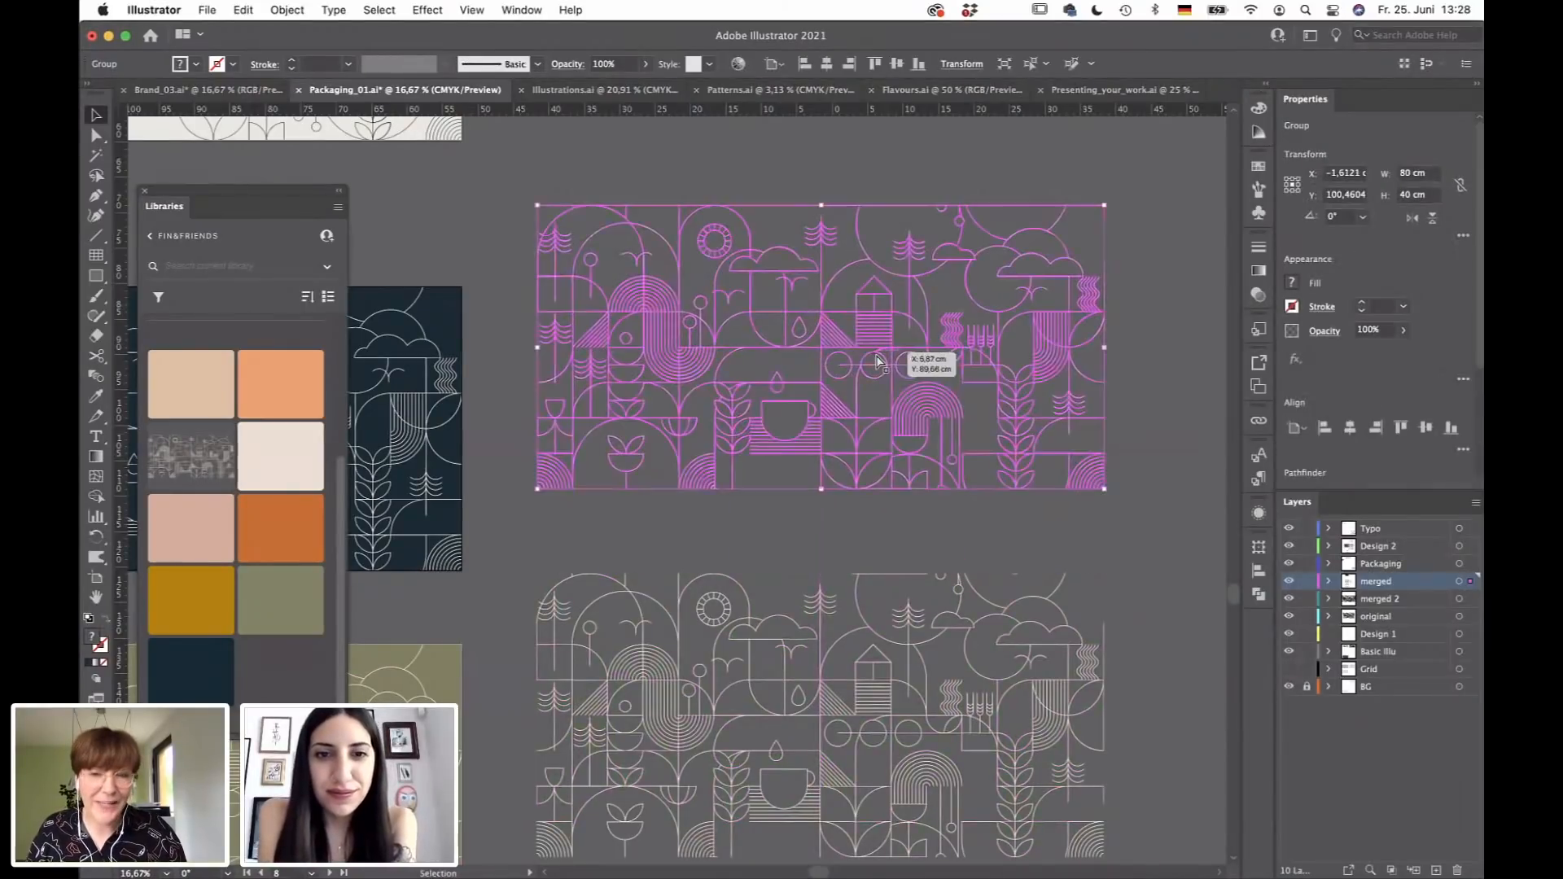
{"action": "key", "text": "super+Tab"}
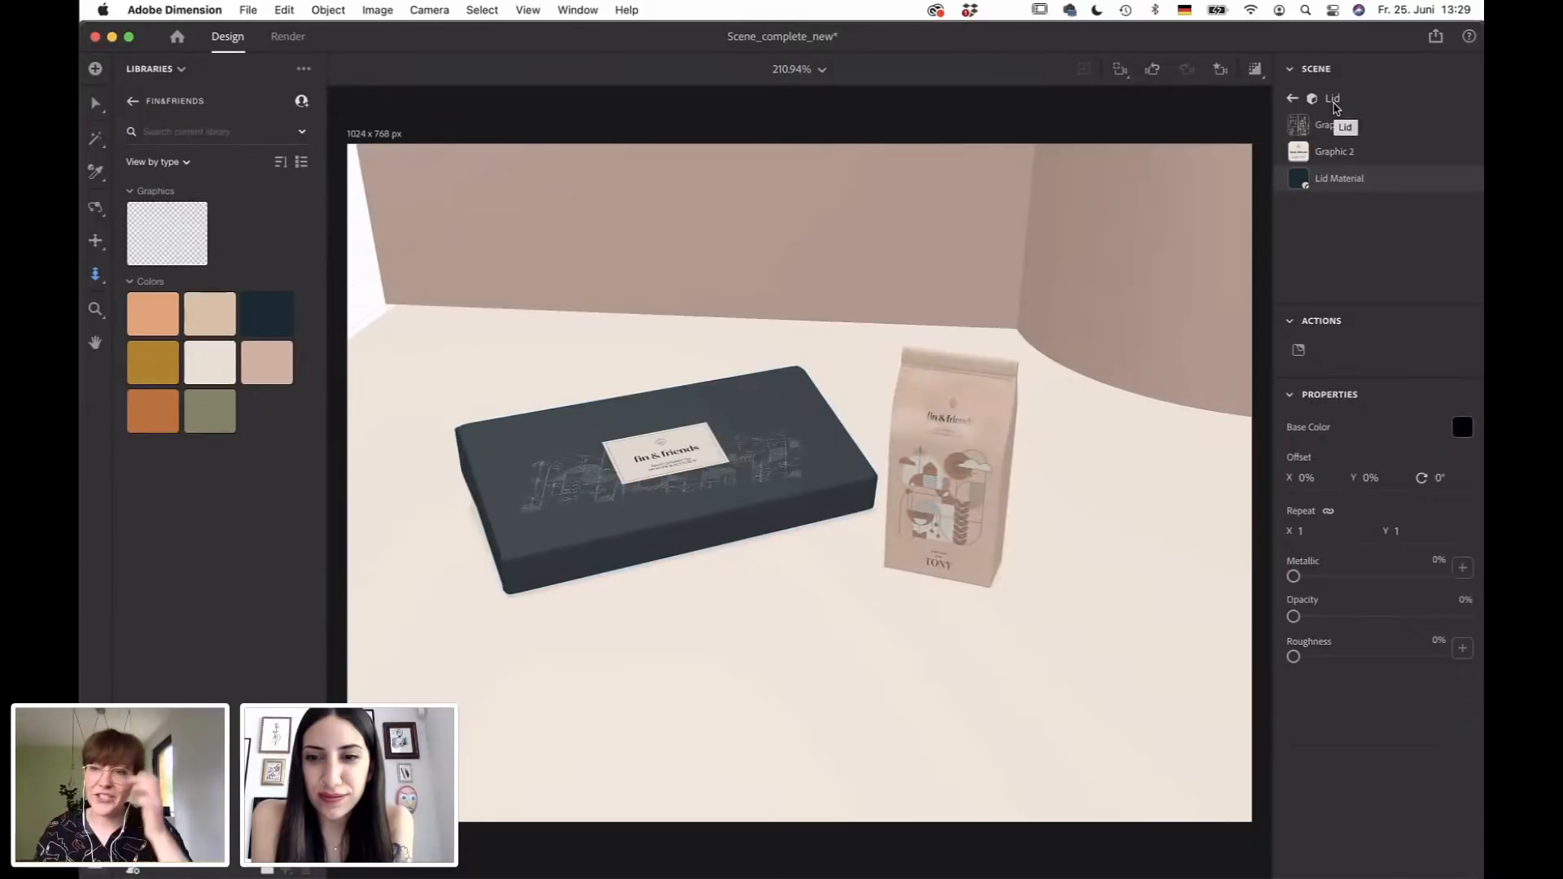
Switch the line pattern graphic on the box lid to Fill placement and set its X offset to 3%.
{"action": "left_click", "coordinate": [1335, 124]}
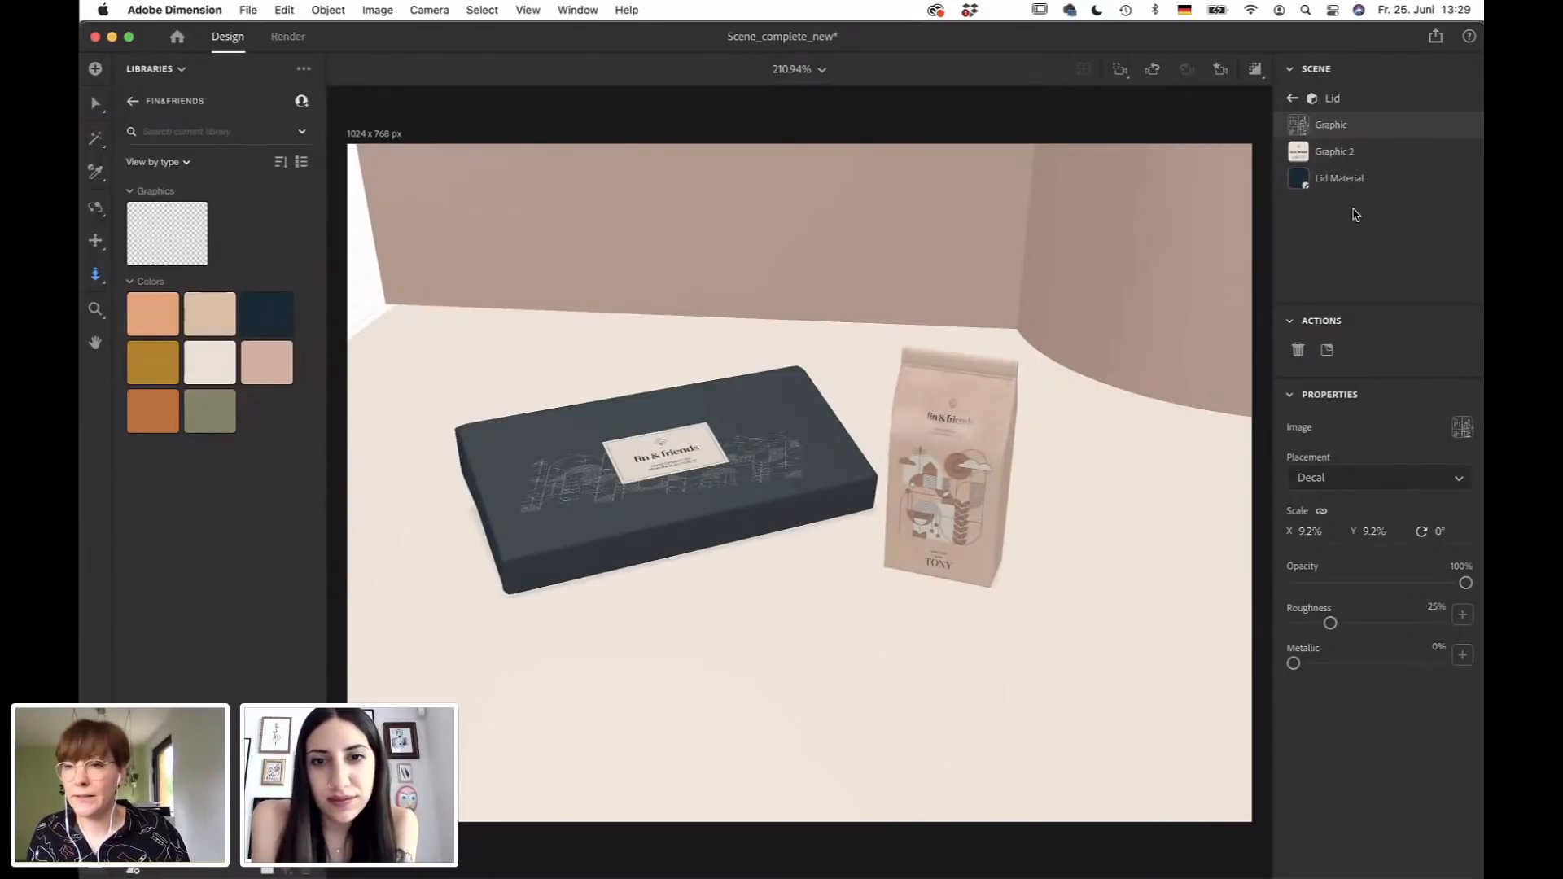
{"action": "left_click", "coordinate": [1369, 480]}
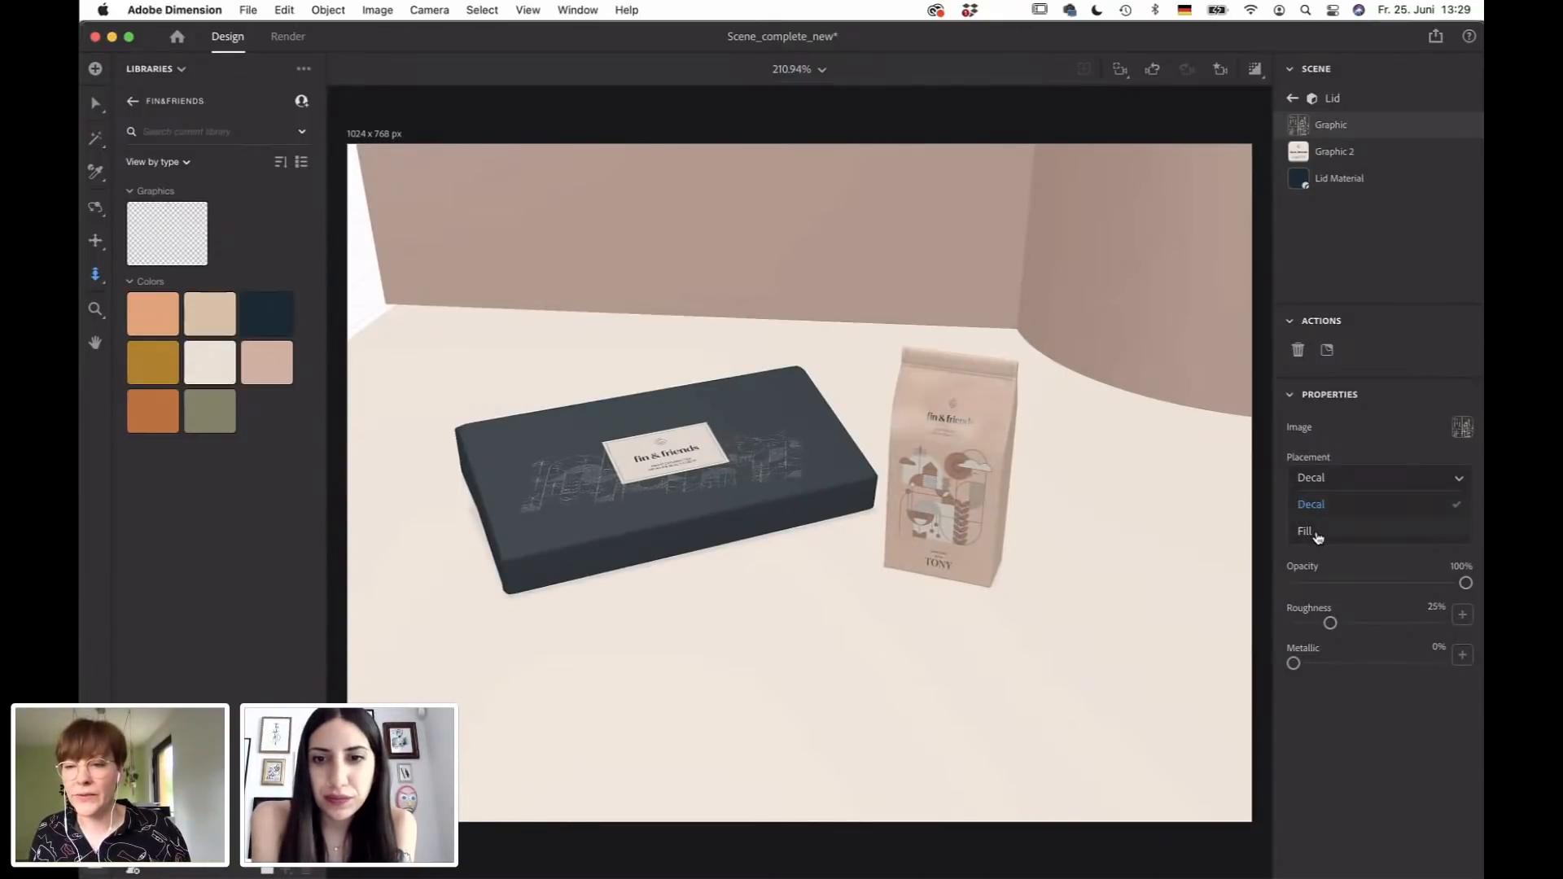
{"action": "left_click", "coordinate": [1330, 534]}
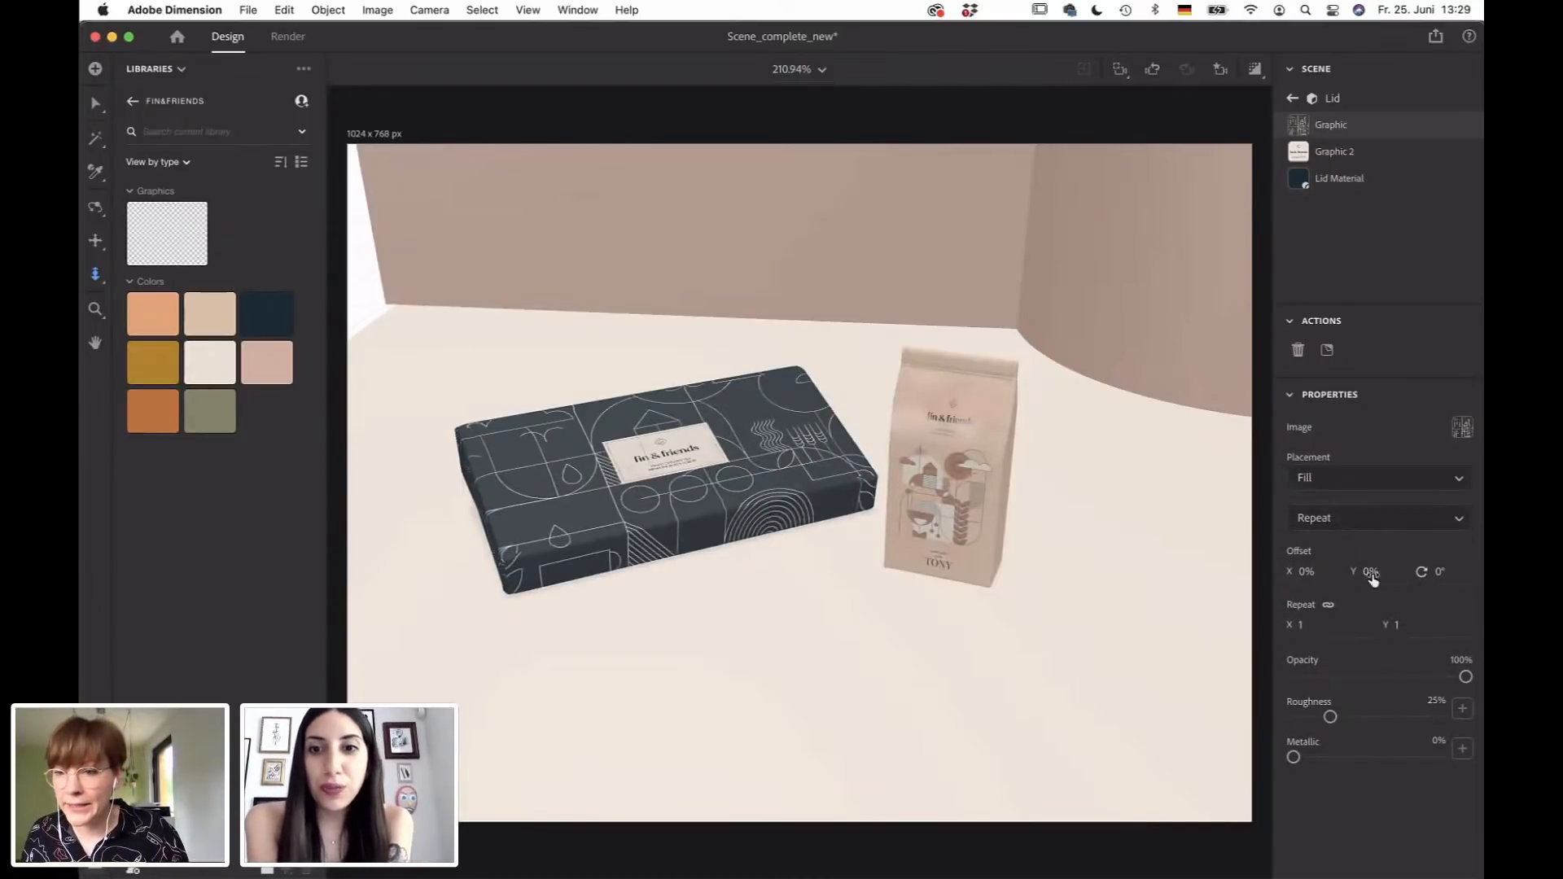
{"action": "left_click", "coordinate": [1322, 577]}
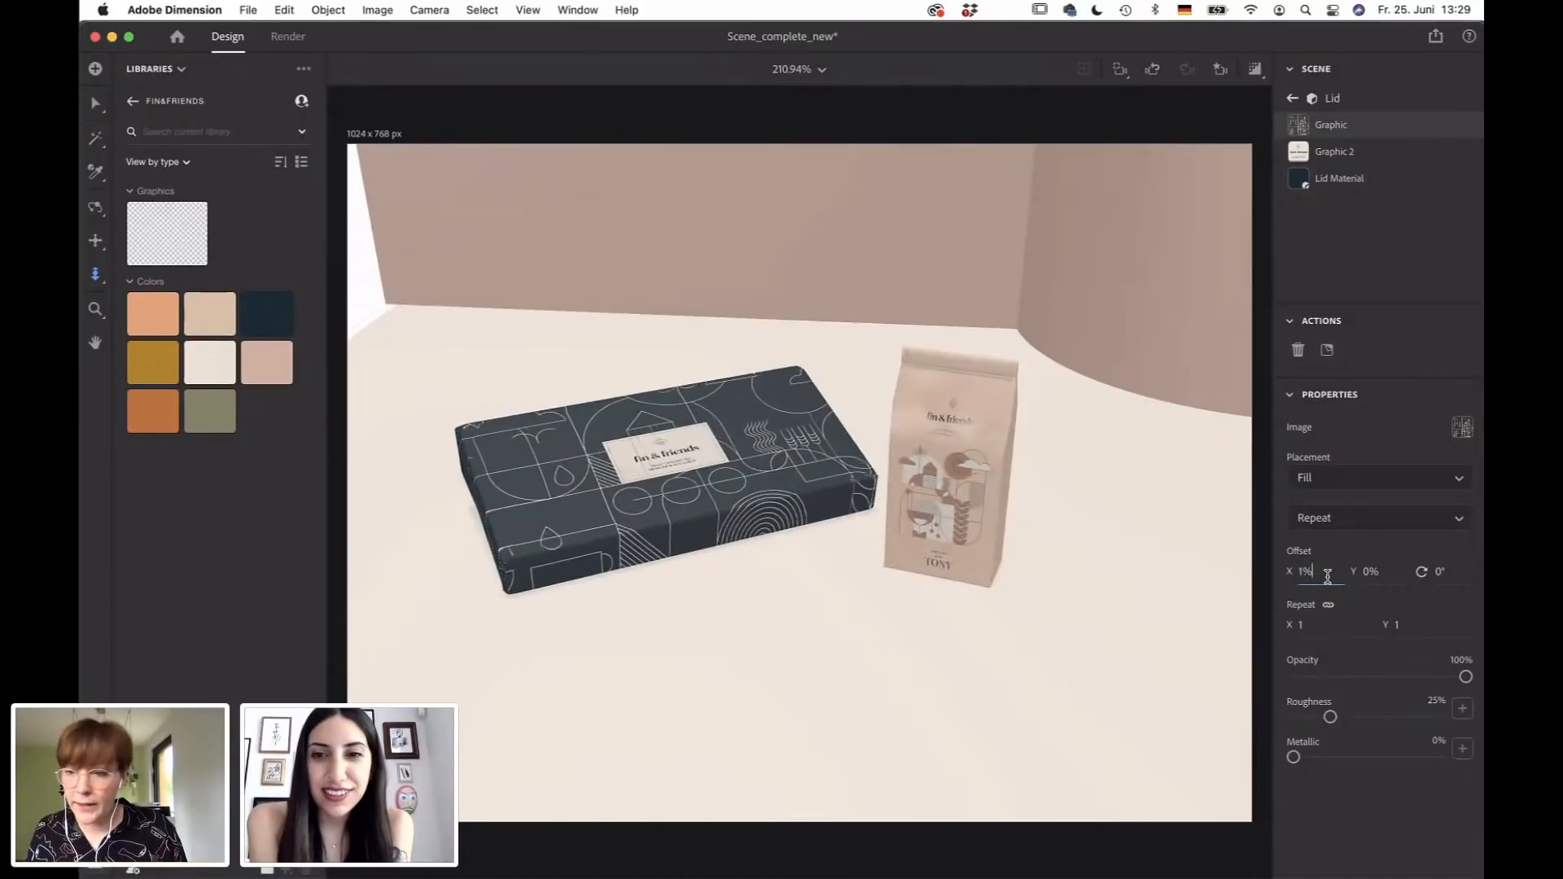
{"action": "key", "text": "Up"}
{"action": "key", "text": "Up"}
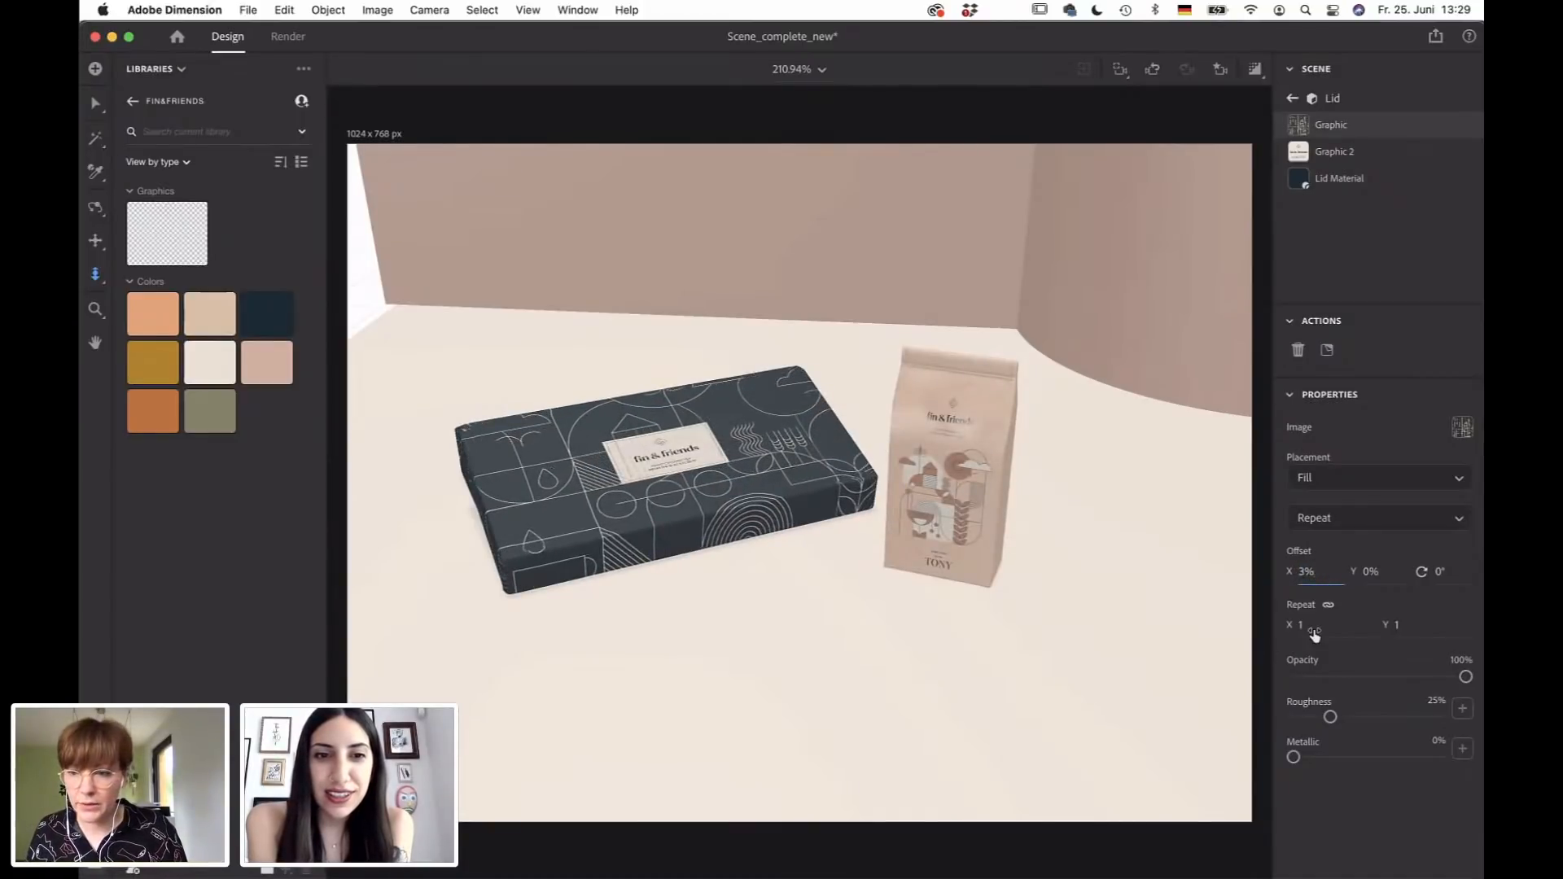
Set the lid pattern's linked repeat to 1.6 in both X and Y.
{"action": "left_click", "coordinate": [1314, 624]}
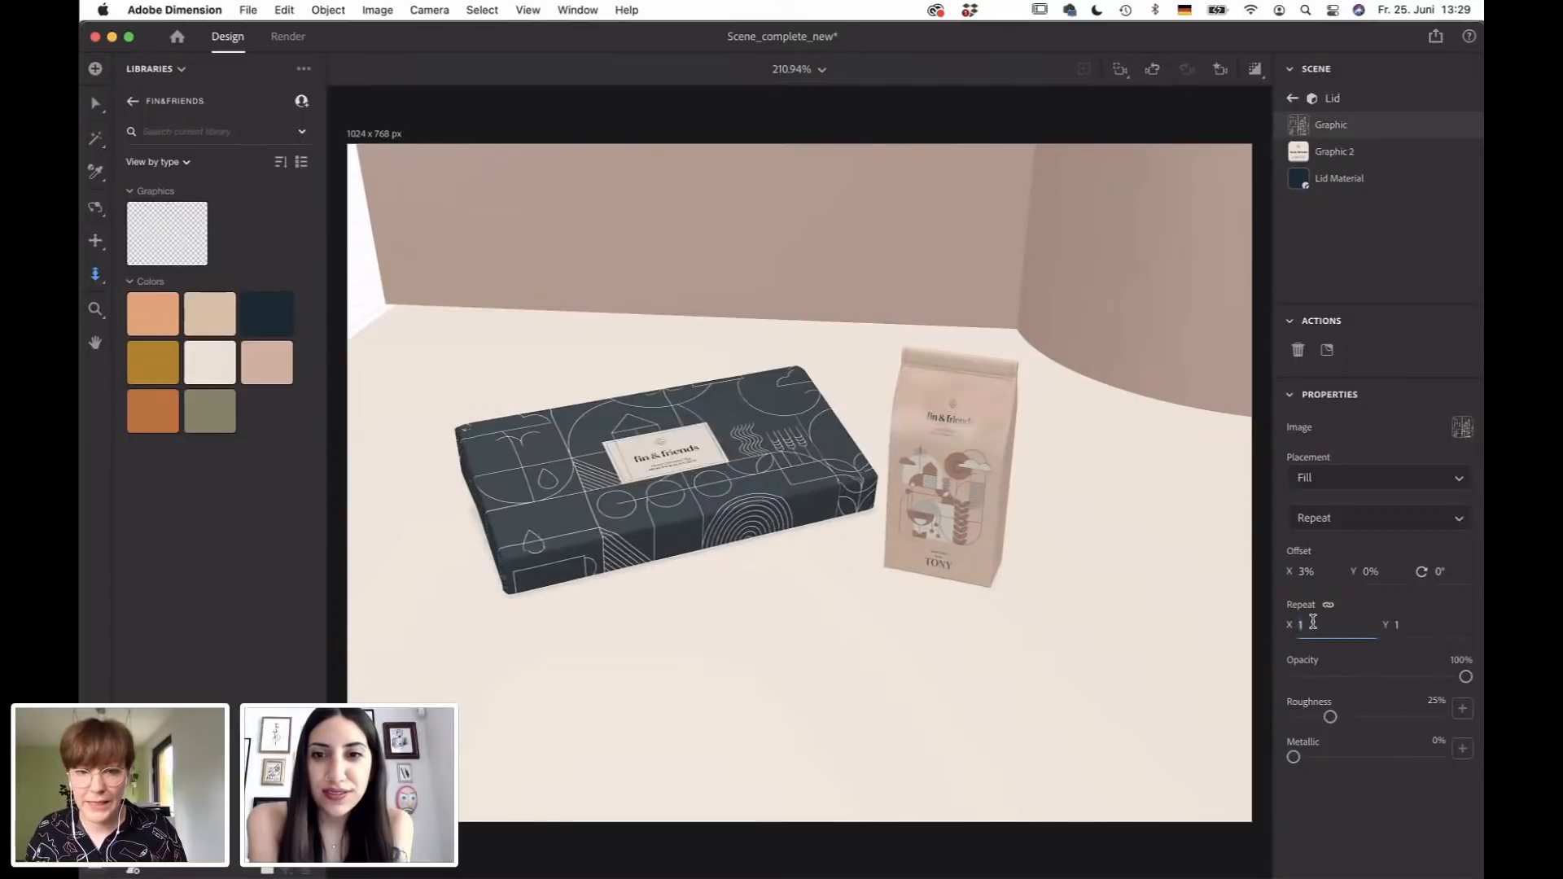
{"action": "key", "text": "Up"}
{"action": "key", "text": "Up"}
{"action": "key", "text": "Up"}
{"action": "key", "text": "Up"}
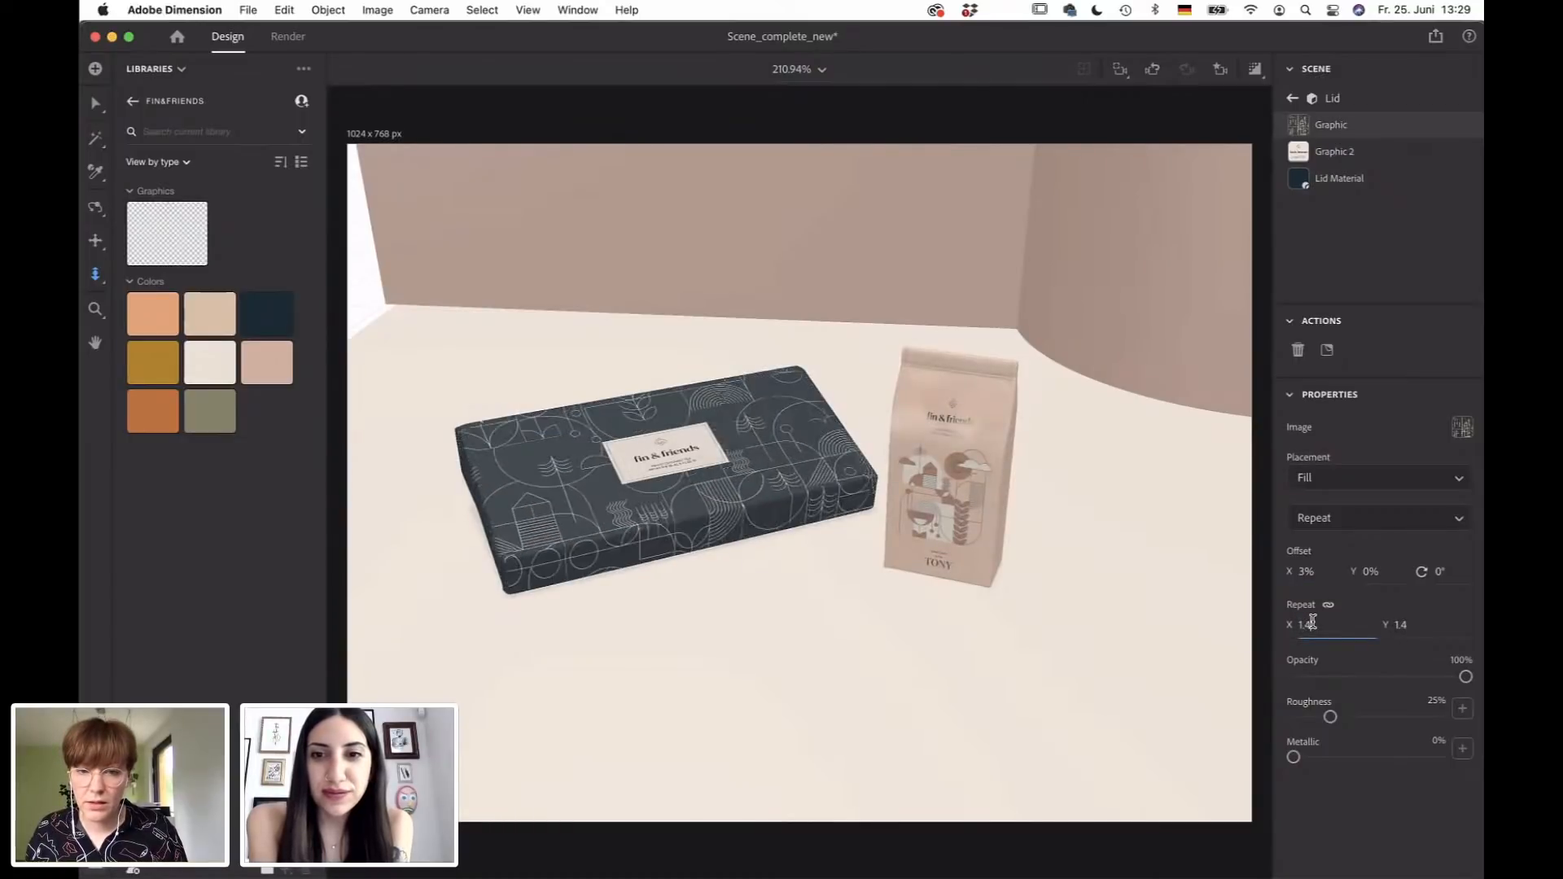
{"action": "key", "text": "Up"}
{"action": "key", "text": "Up"}
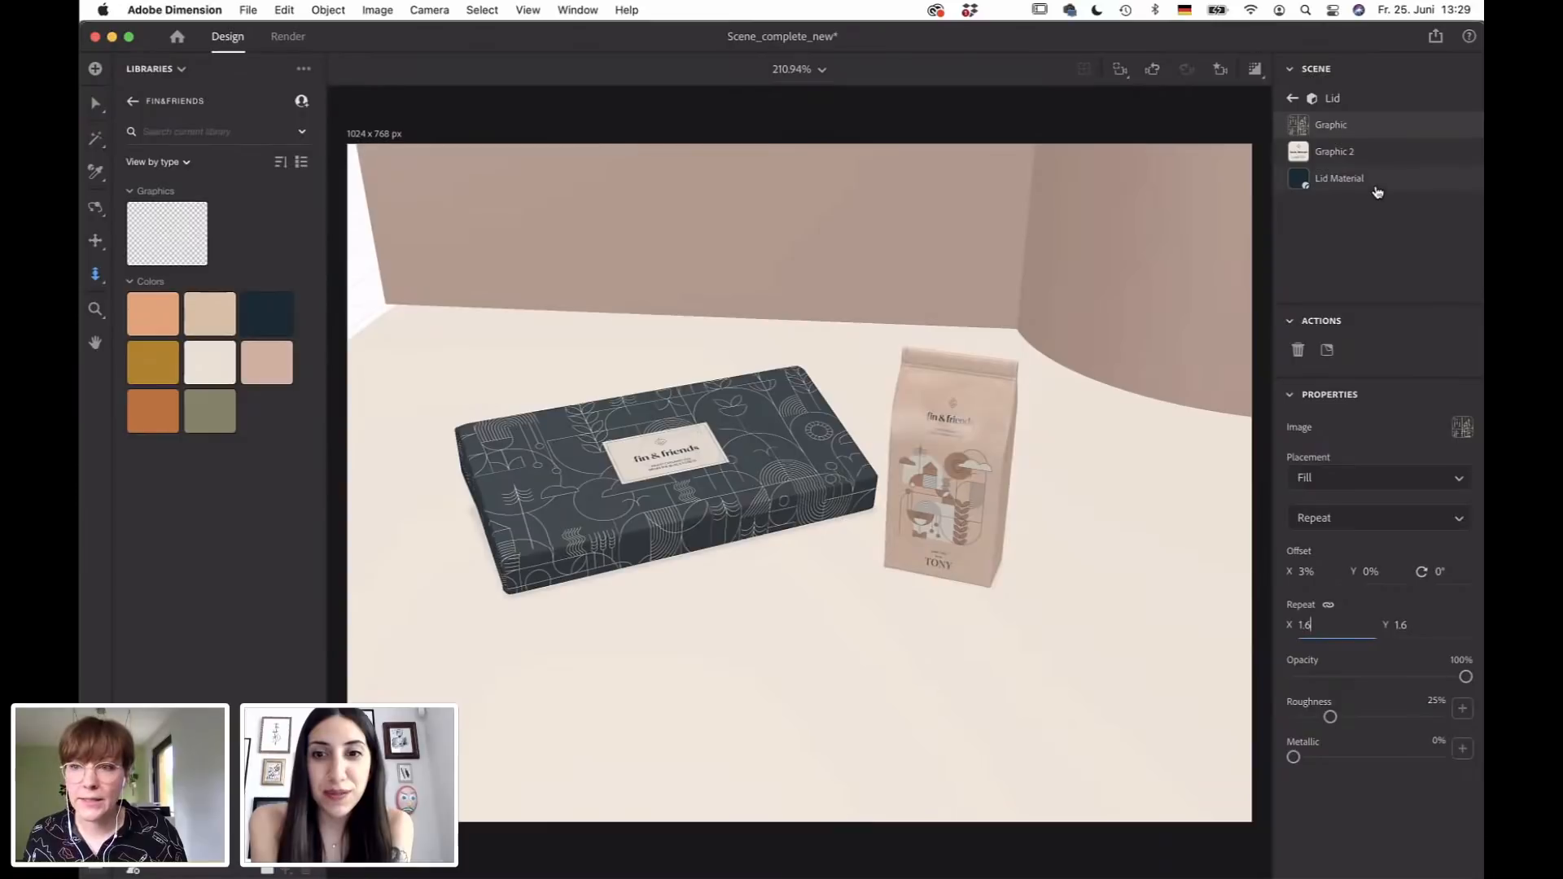
Place the line pattern beneath the label graphic in the lid's material stack and raise the pattern's metallic value to 84%.
{"action": "left_click_drag", "start_coordinate": [1384, 146], "coordinate": [1363, 119]}
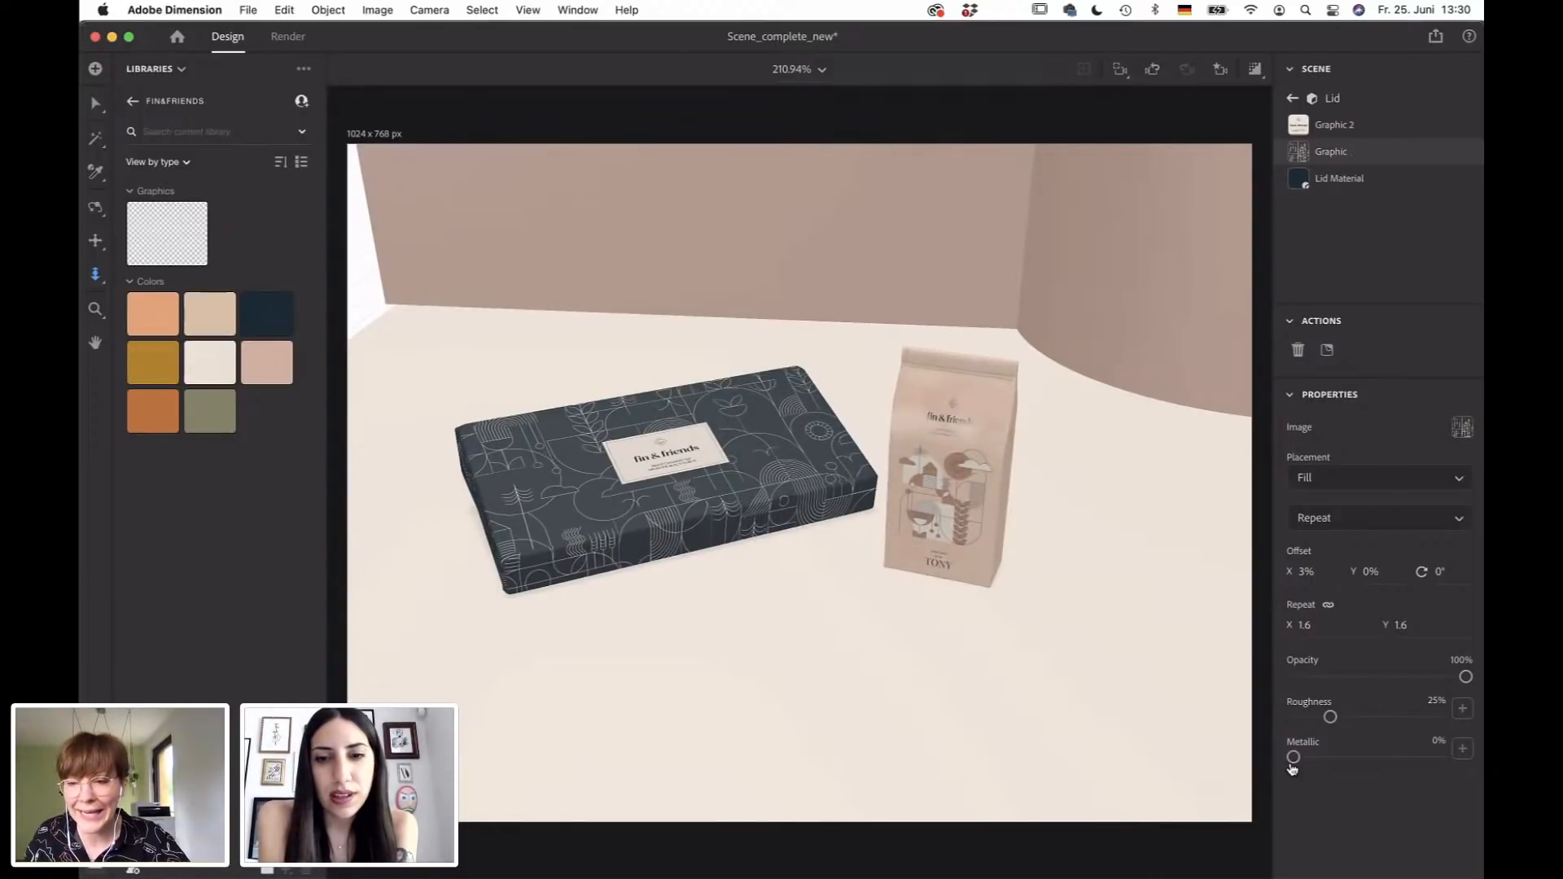
{"action": "left_click_drag", "start_coordinate": [1296, 759], "coordinate": [1418, 759]}
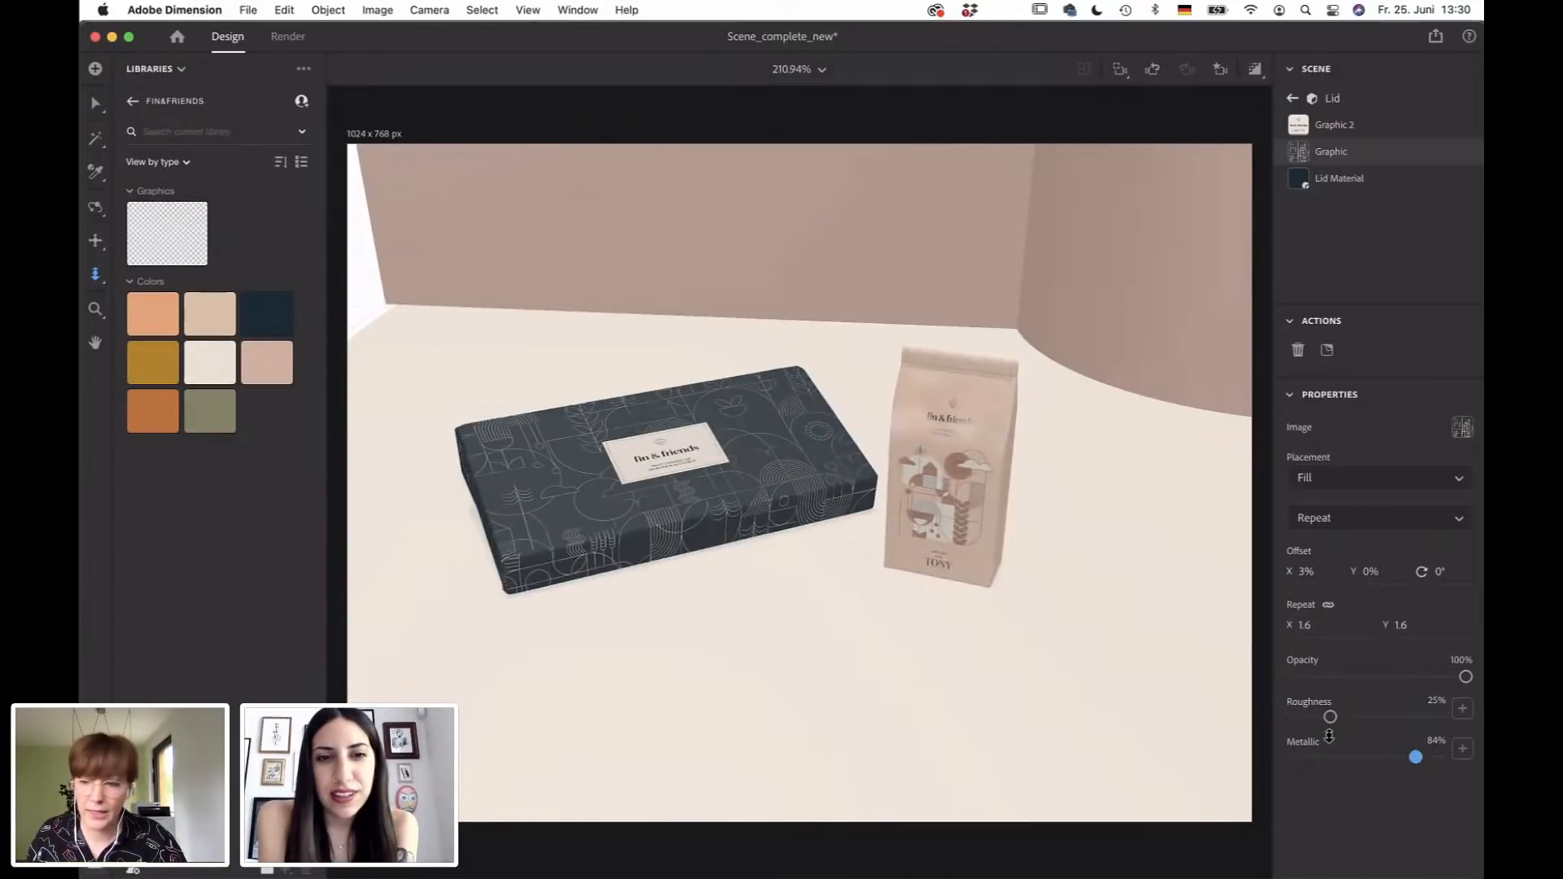
{"action": "key", "text": "1"}
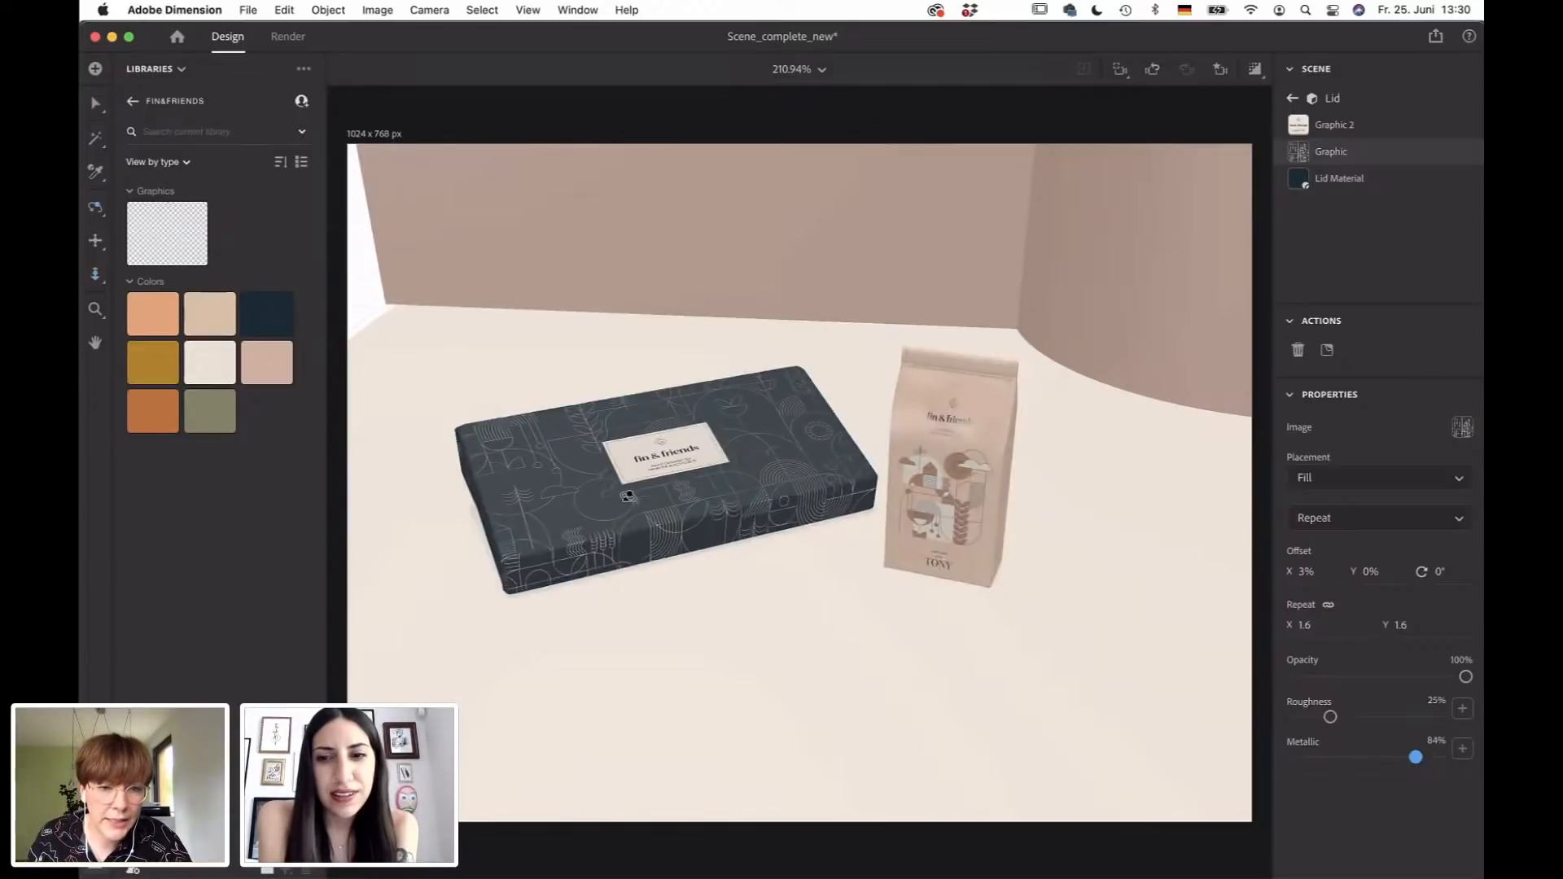
{"action": "left_click_drag", "start_coordinate": [634, 500], "coordinate": [671, 477]}
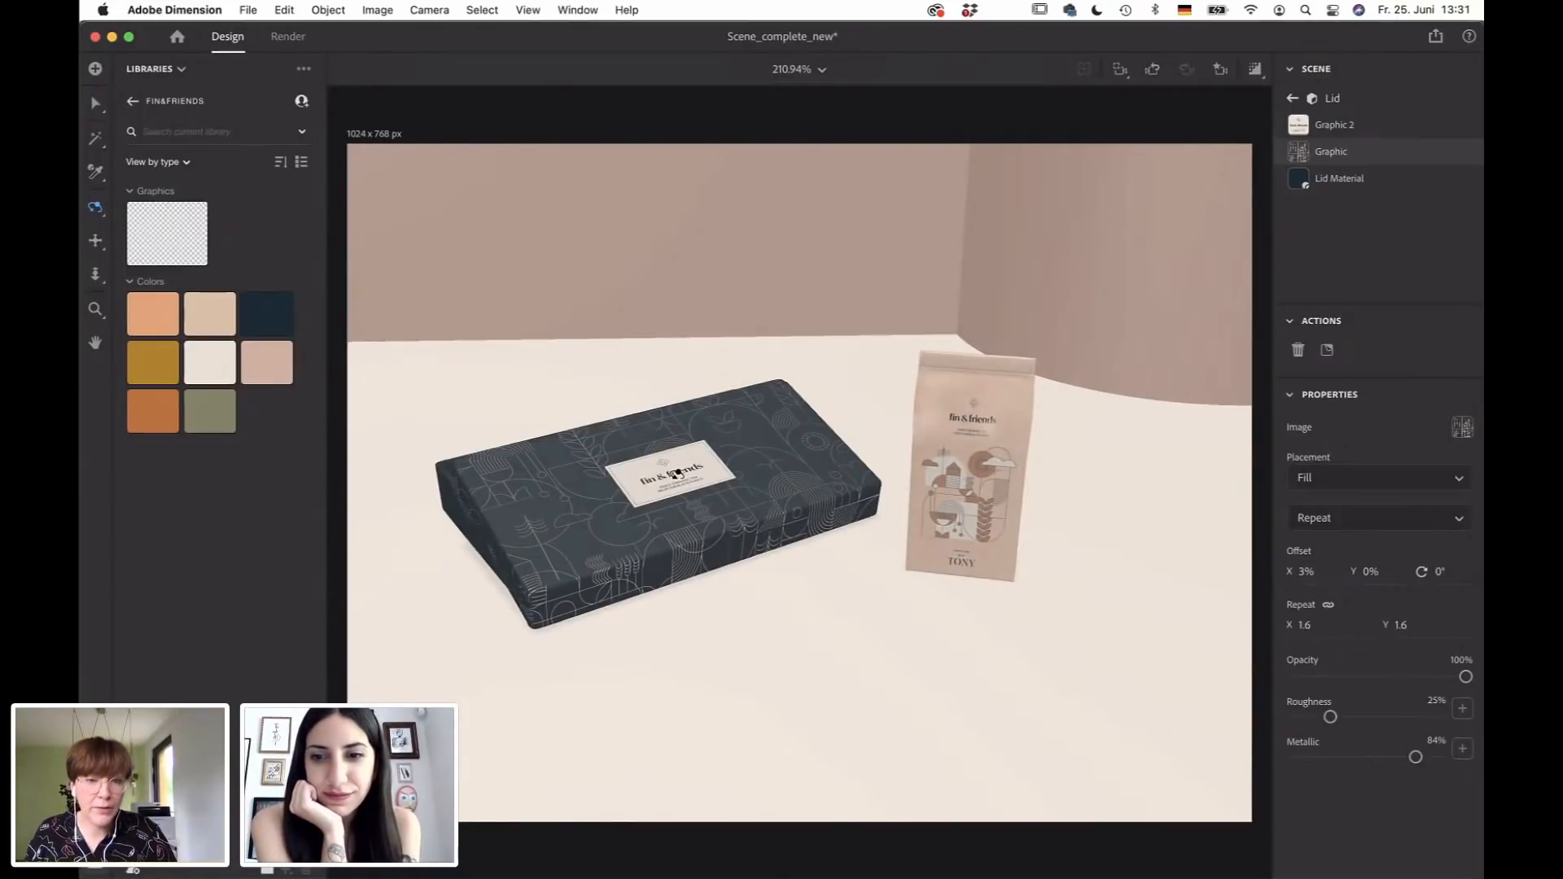
Switch to Illustrator, deselect the line pattern and examine the flat box designs on the packaging artboards, returning to Dimension when done.
{"action": "key", "text": "super+Tab"}
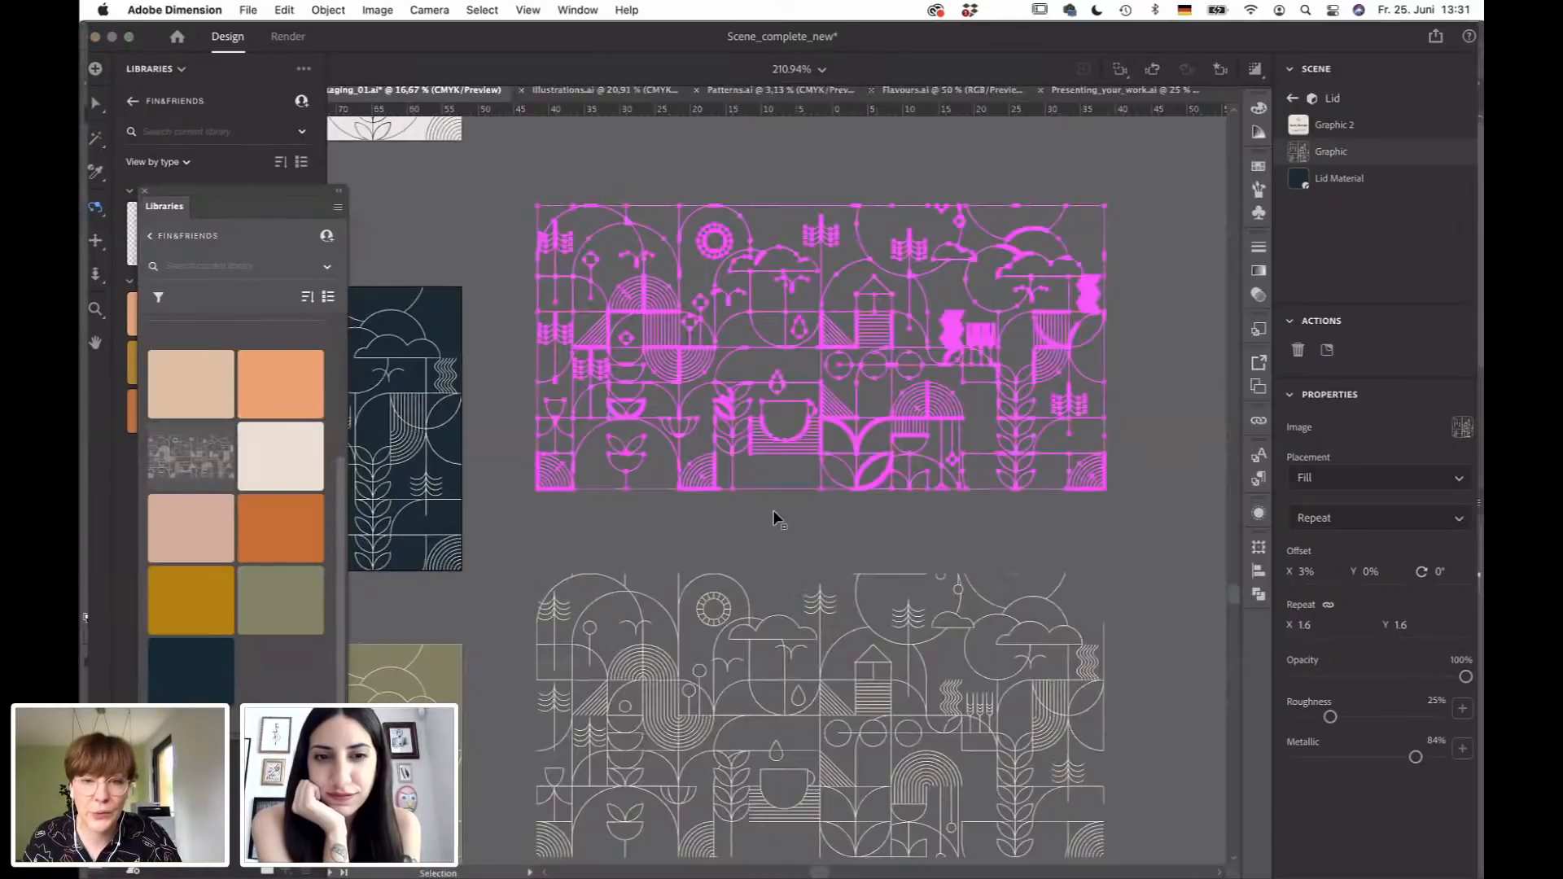
{"action": "left_click", "coordinate": [770, 516]}
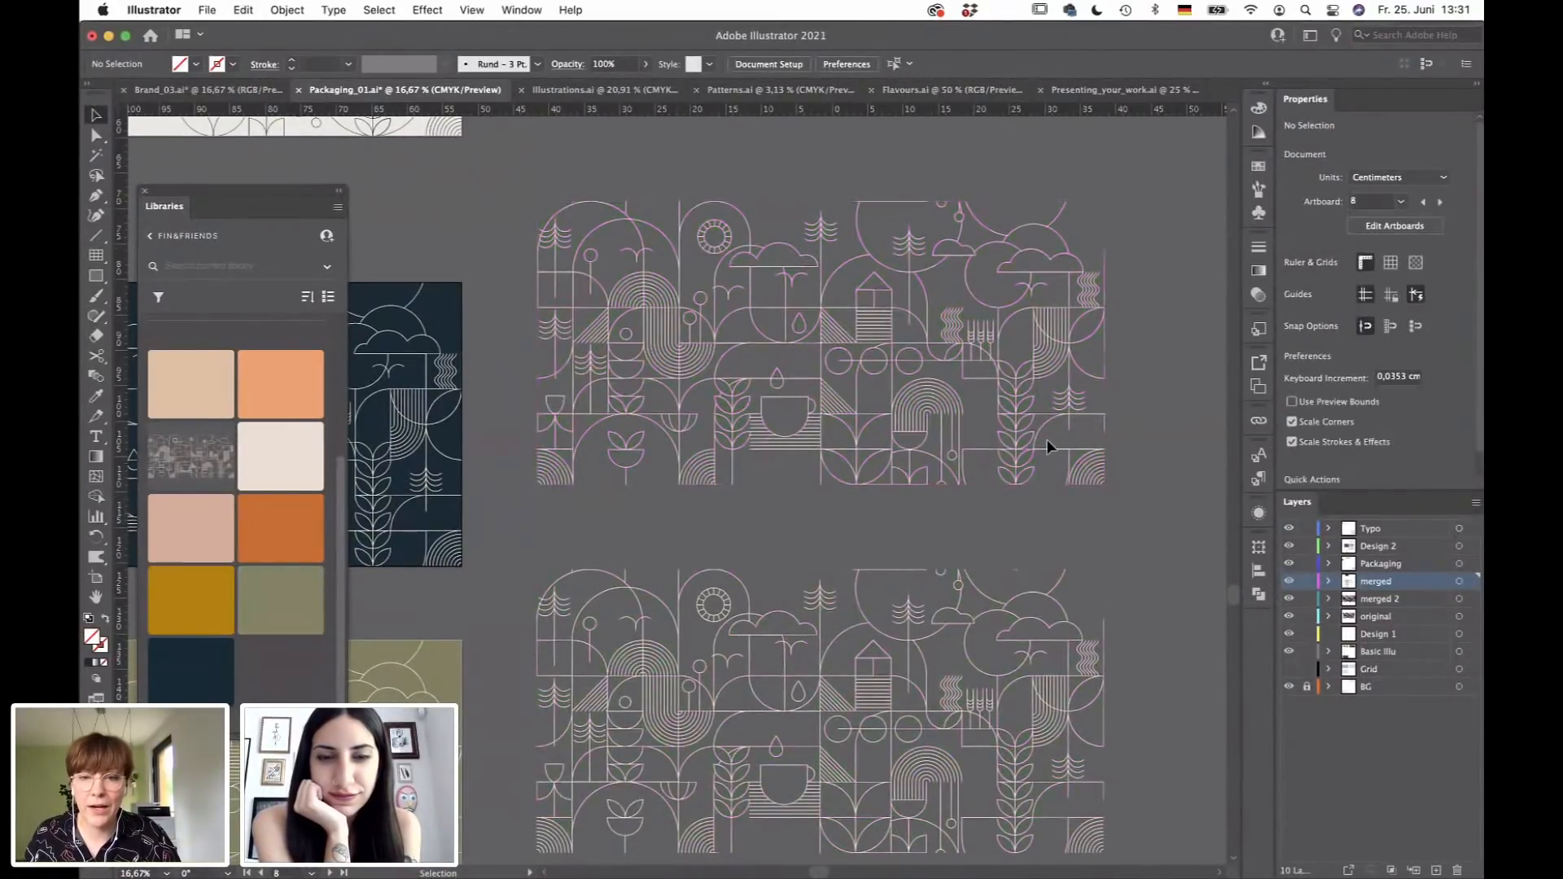
{"action": "key", "text": "super+minus"}
{"action": "key", "text": "super+minus"}
{"action": "key", "text": "super+minus"}
{"action": "left_click_drag", "start_coordinate": [1096, 321], "coordinate": [573, 351]}
{"action": "left_click_drag", "start_coordinate": [688, 458], "coordinate": [577, 460]}
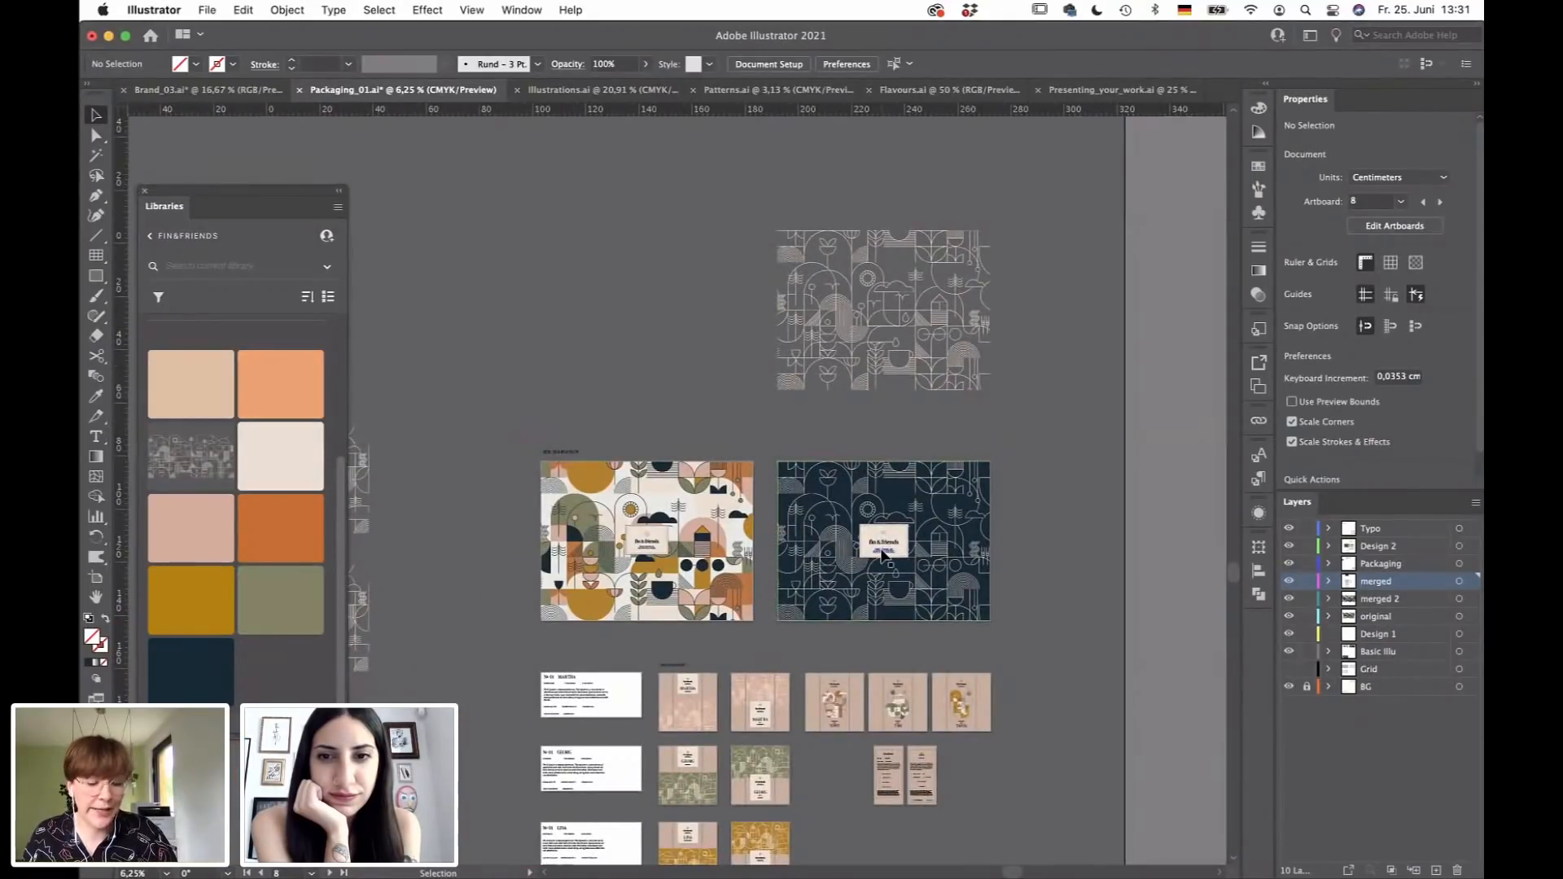
{"action": "key", "text": "super+Tab"}
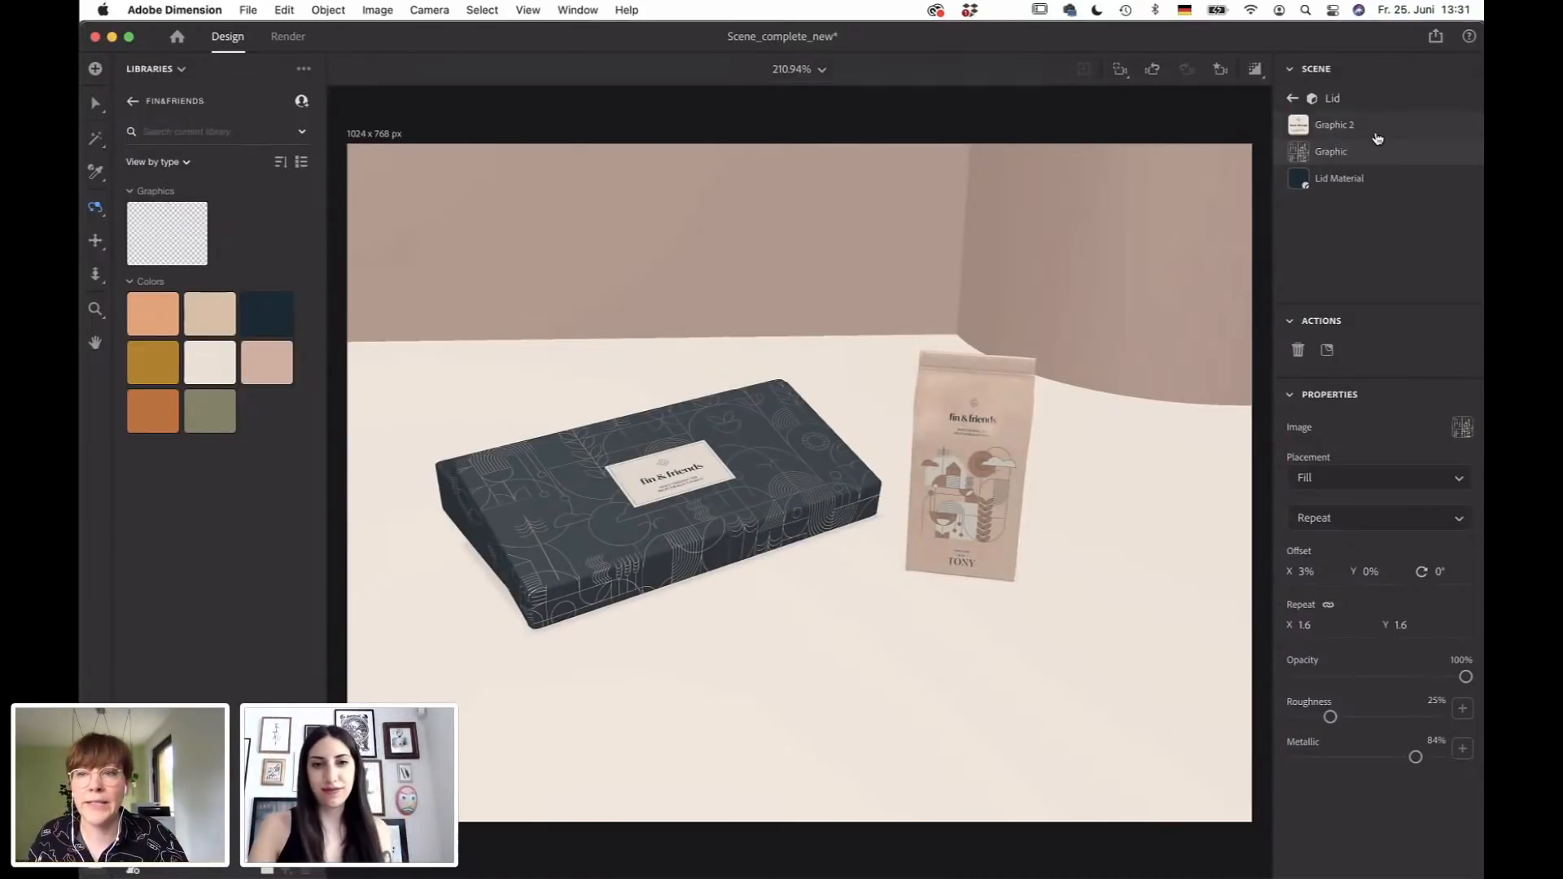
Leave the lid's materials, open the visible tea bag's graphics and inspect its Illustration layer.
{"action": "left_click_drag", "start_coordinate": [1391, 156], "coordinate": [1344, 130]}
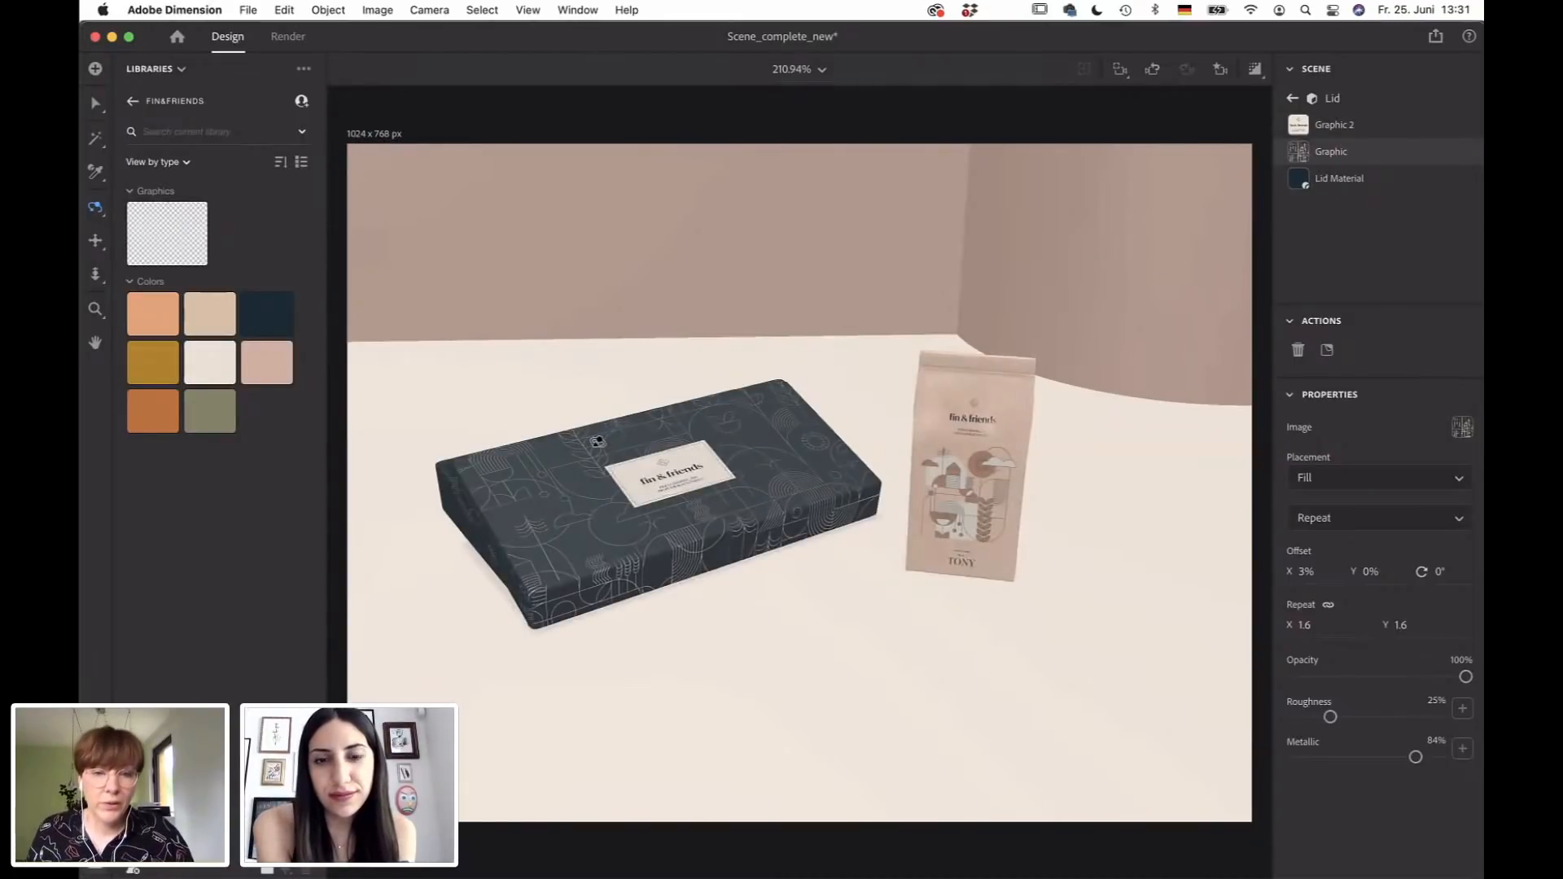
{"action": "left_click", "coordinate": [1294, 99]}
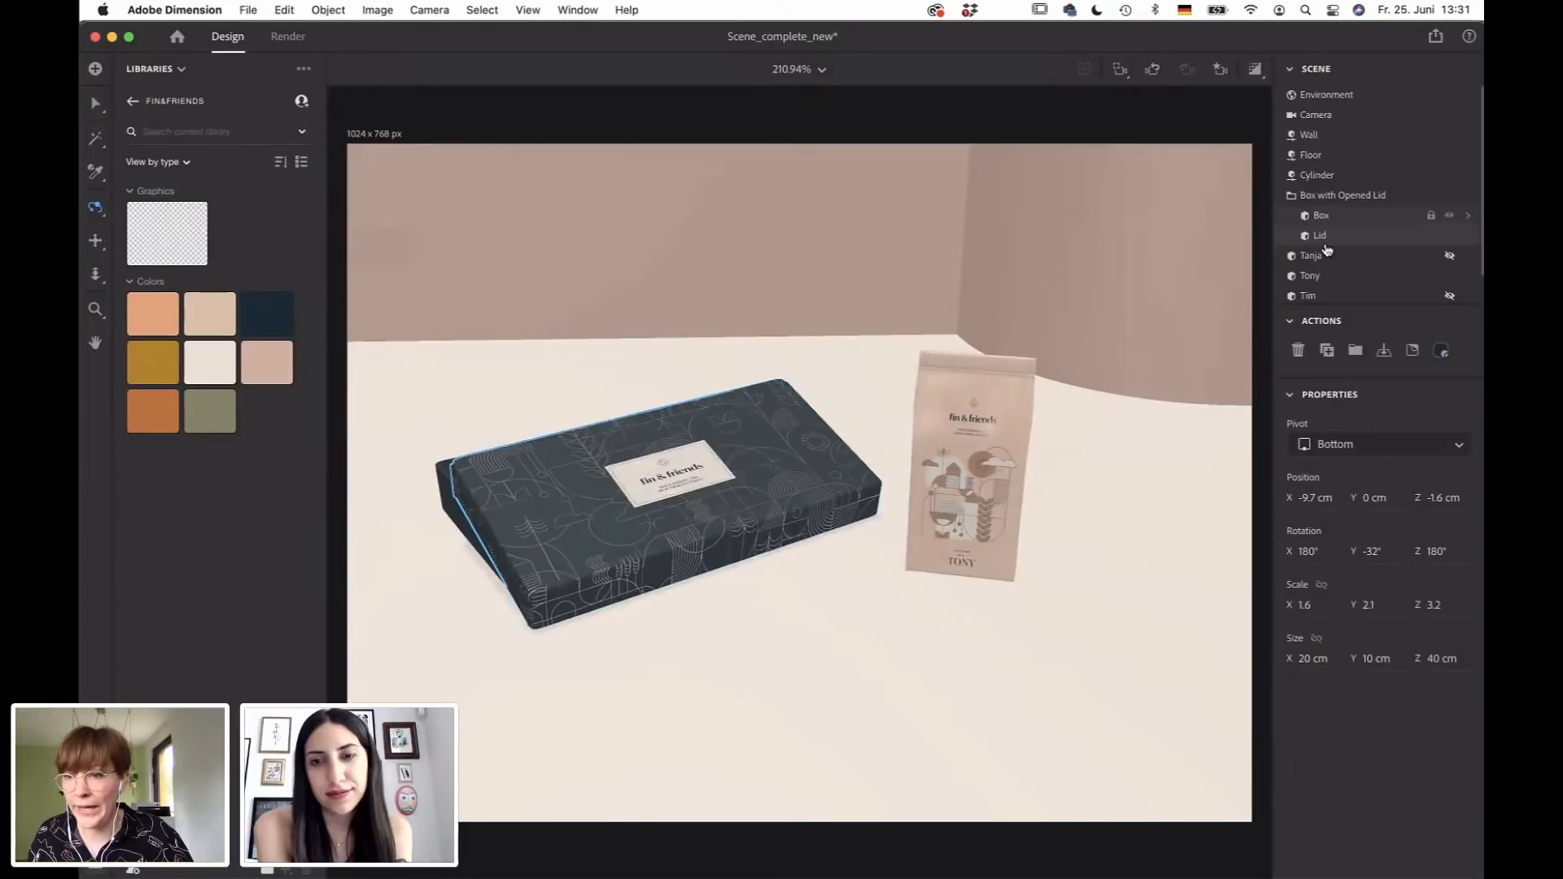
{"action": "scroll", "coordinate": [1336, 236], "scroll_direction": "down", "scroll_amount": 1}
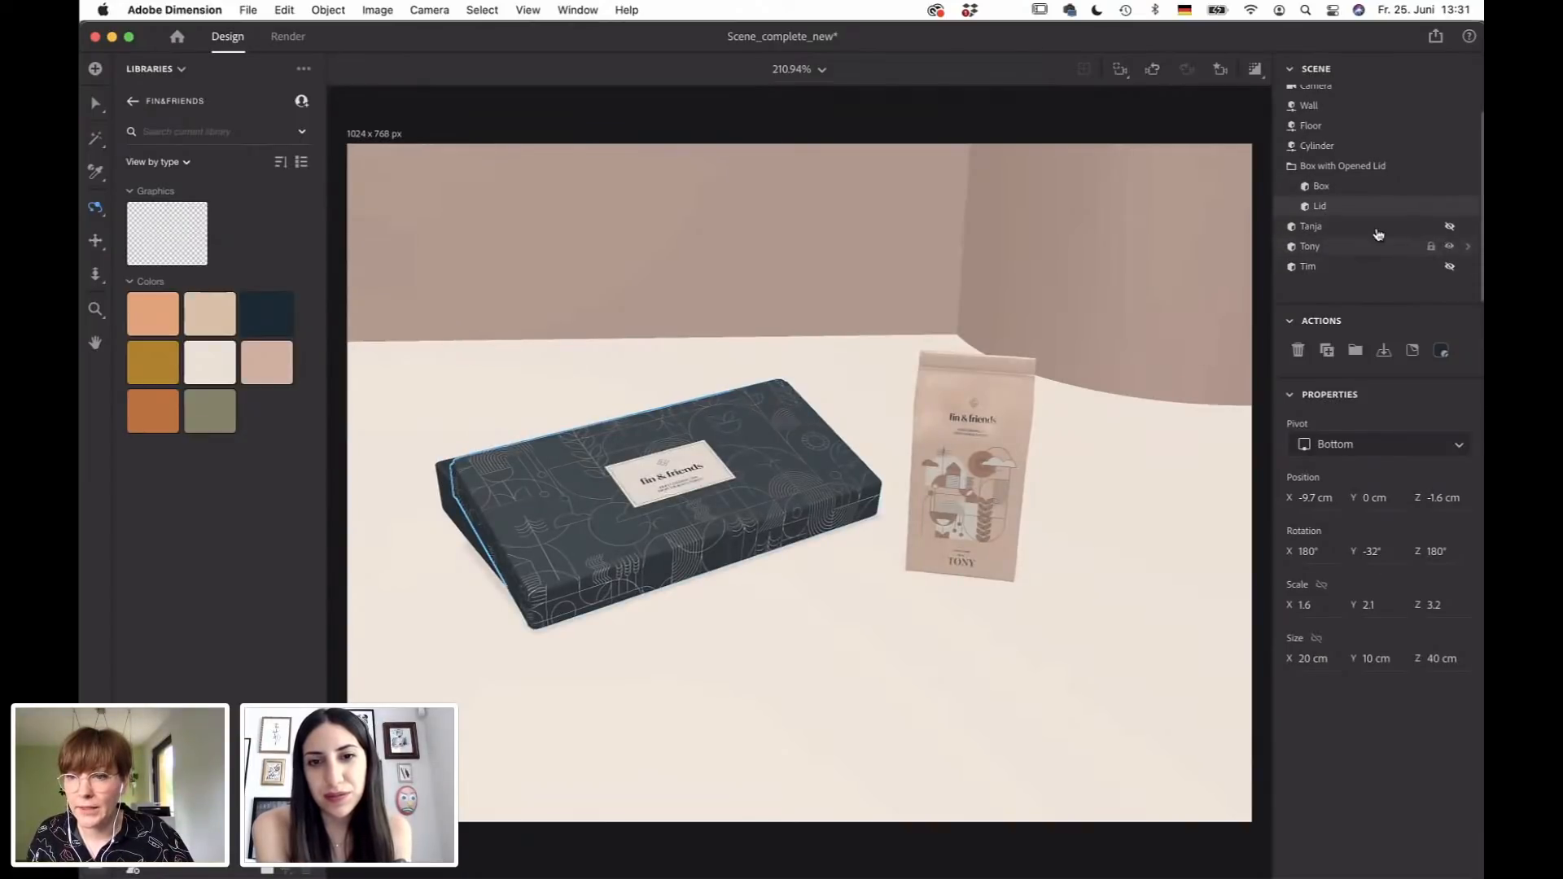
{"action": "left_click", "coordinate": [1352, 244]}
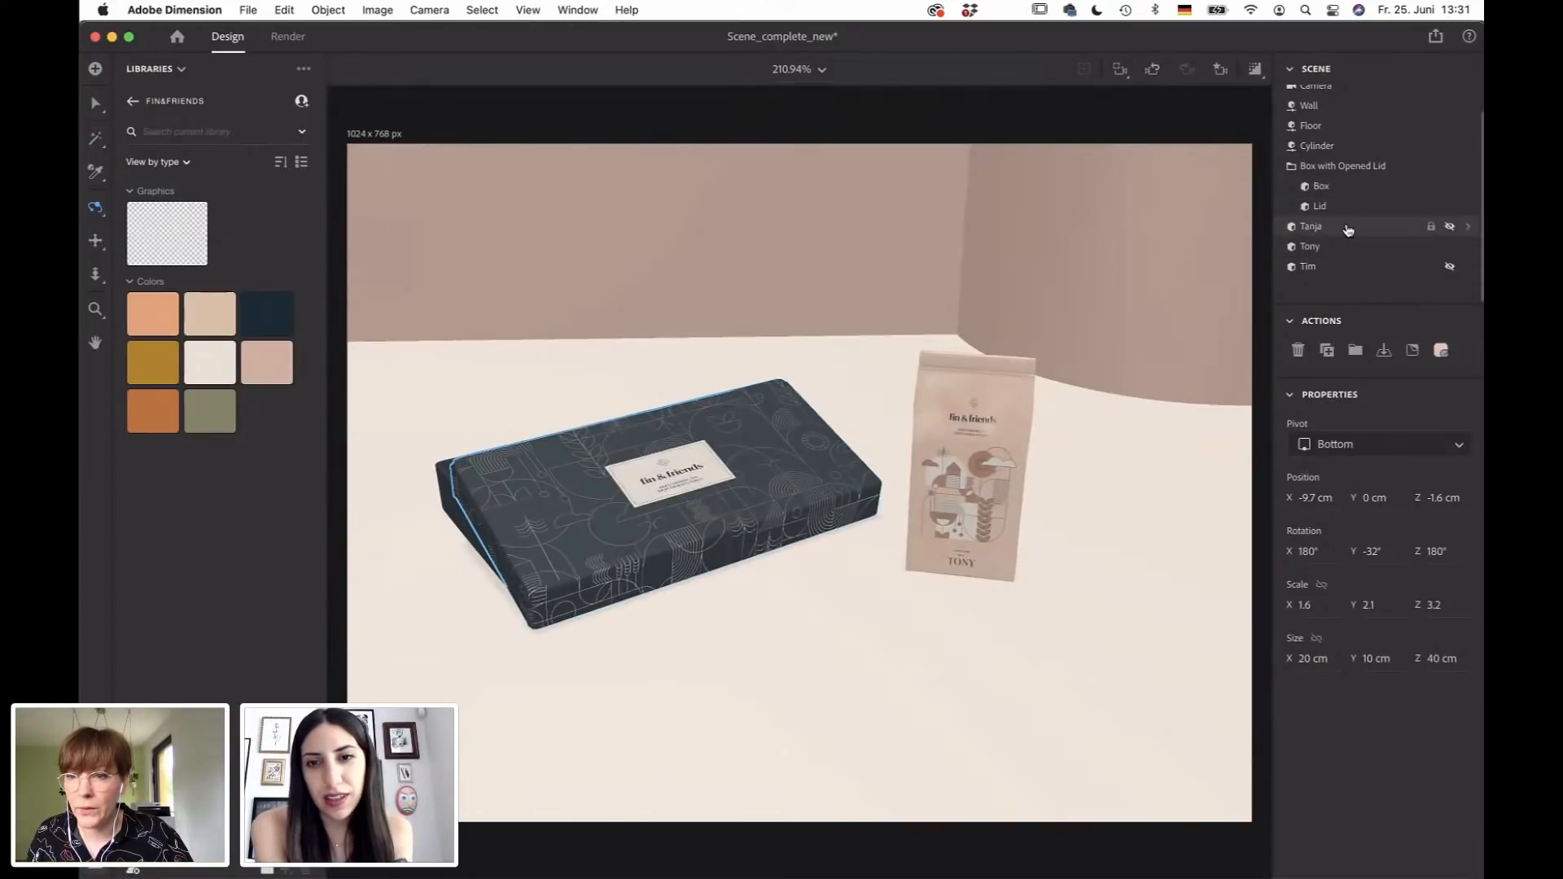
{"action": "left_click", "coordinate": [1468, 246]}
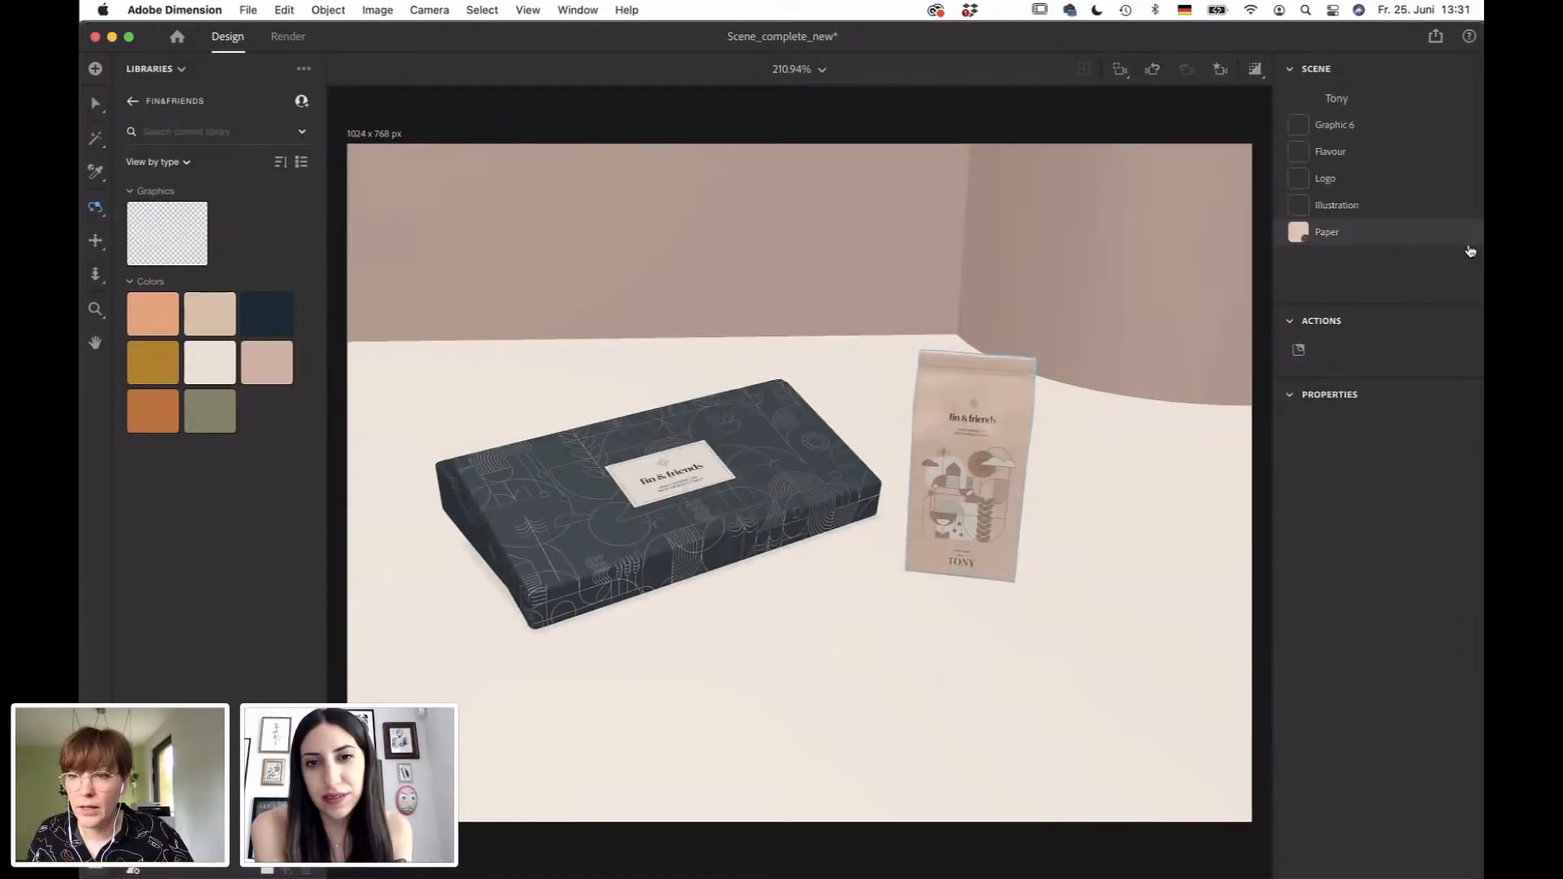
{"action": "left_click", "coordinate": [1351, 207]}
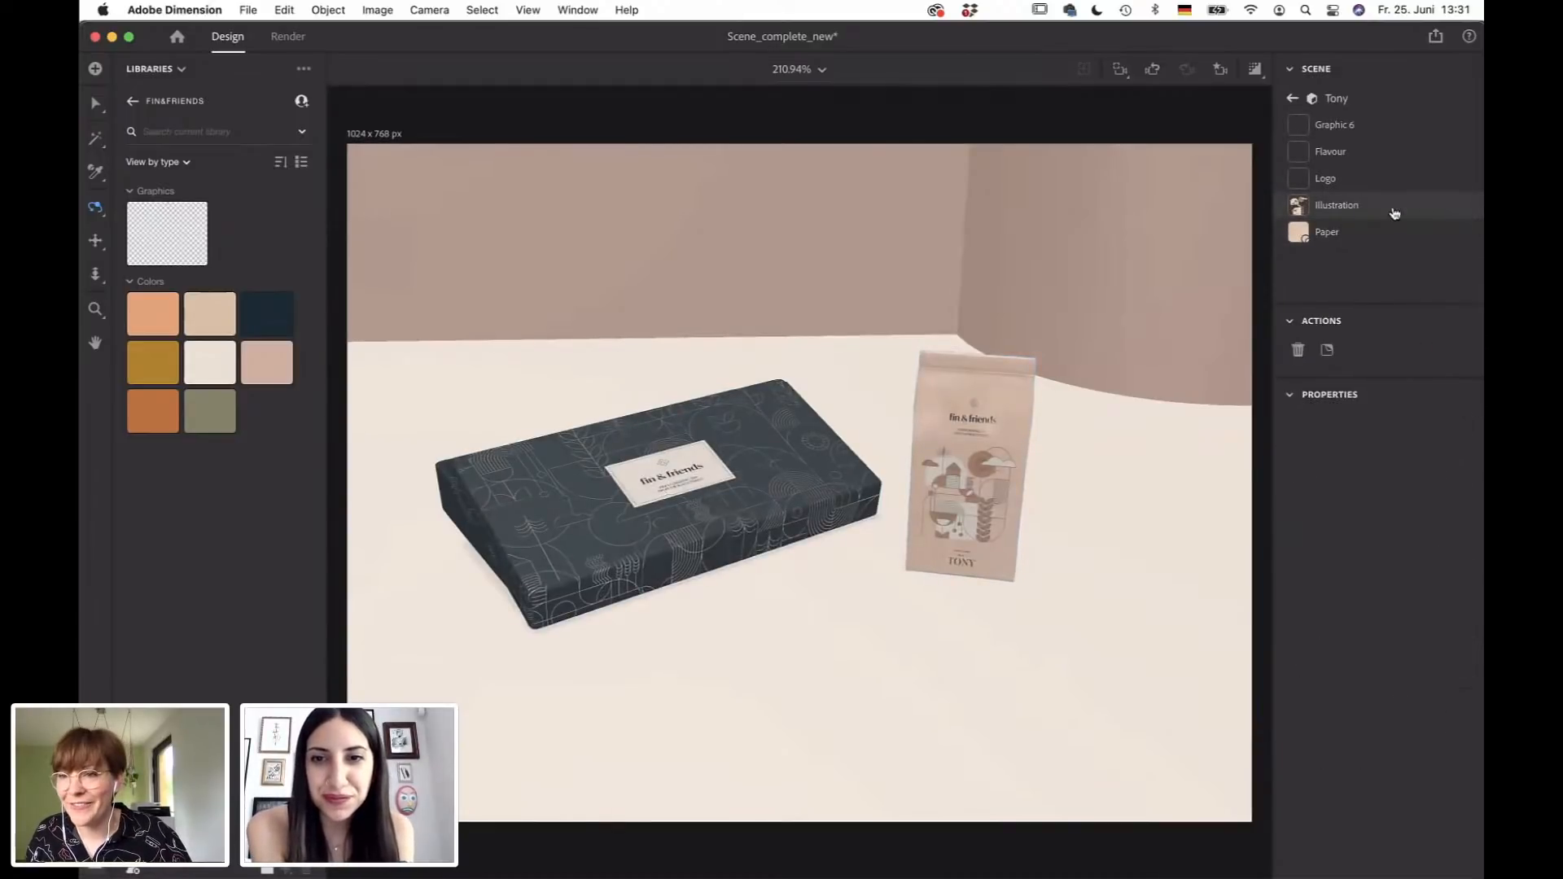
{"action": "left_click", "coordinate": [1351, 210]}
{"action": "left_click", "coordinate": [1359, 188]}
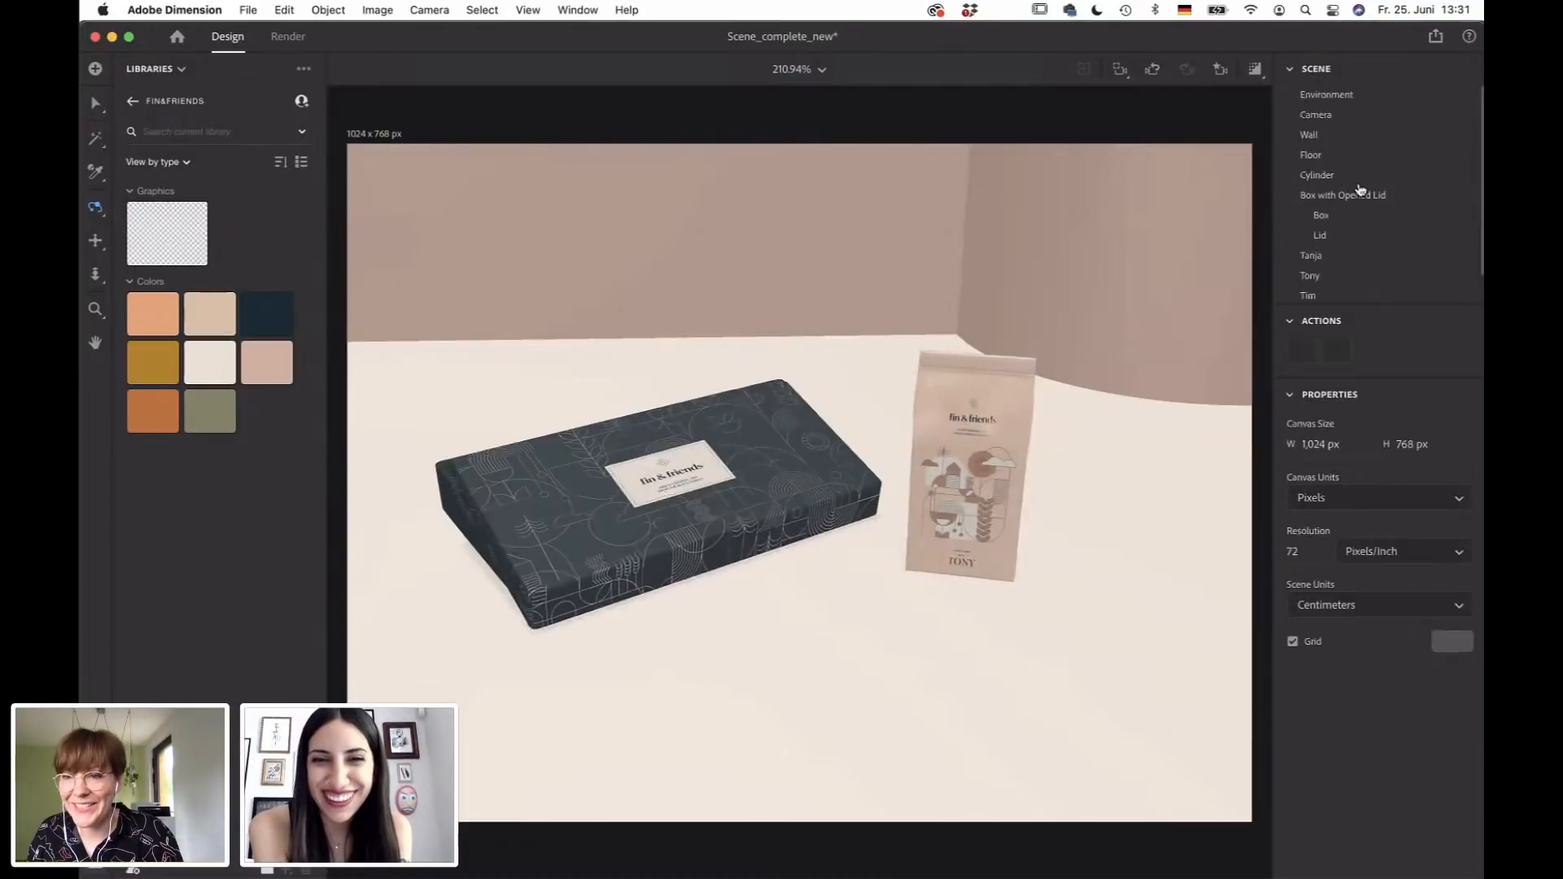
Delete the illustration graphic and the Flavour graphic from the Tony tea bag model, keeping only its Logo graphic and Paper material.
{"action": "double_click", "coordinate": [1453, 277]}
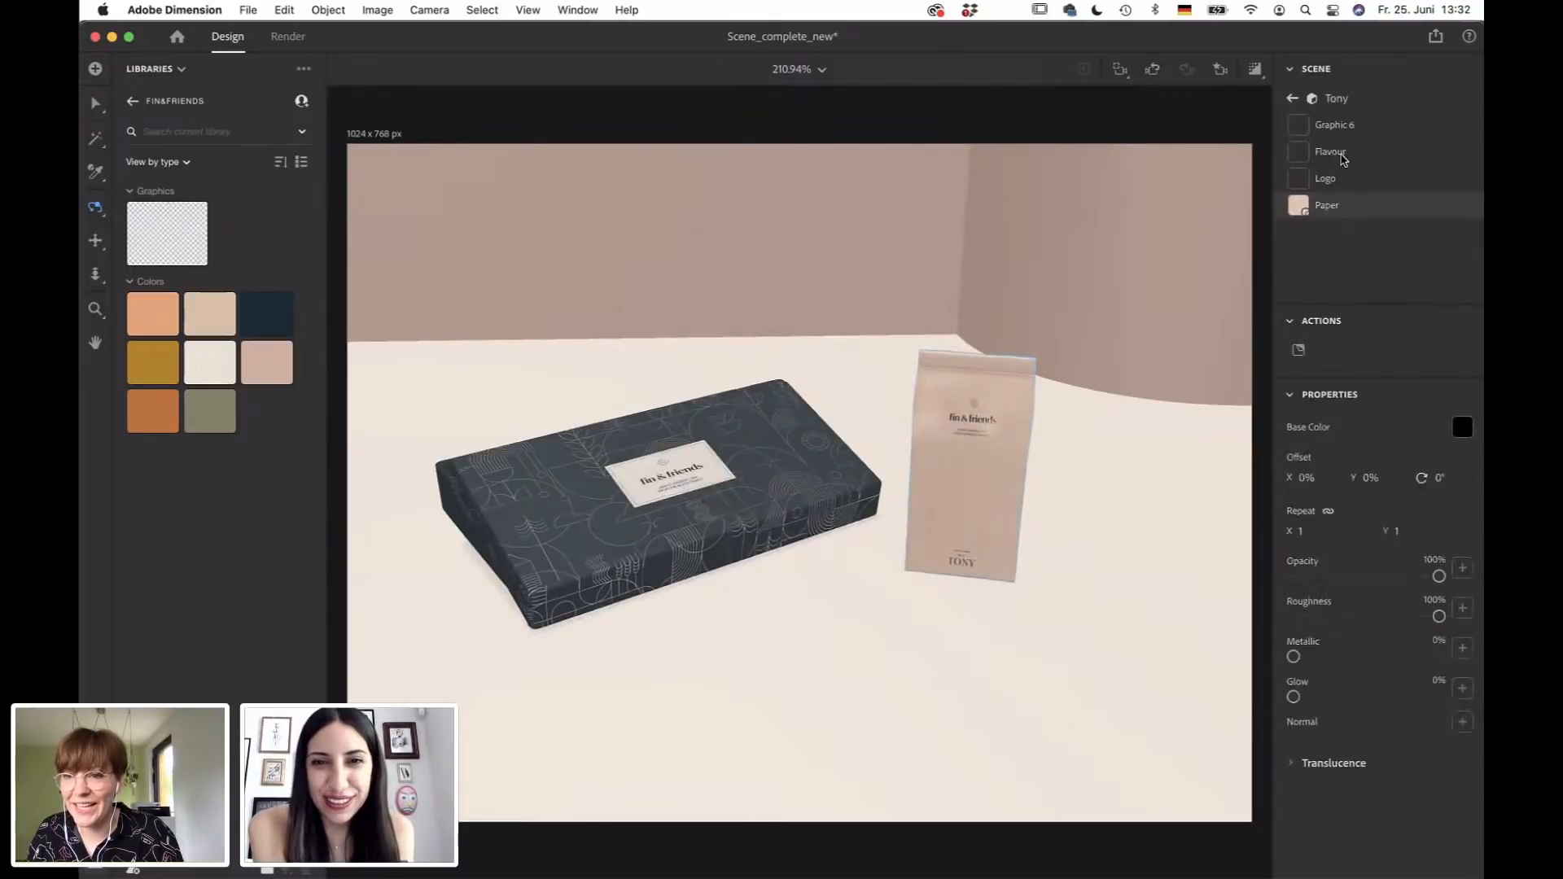
{"action": "left_click", "coordinate": [1351, 129]}
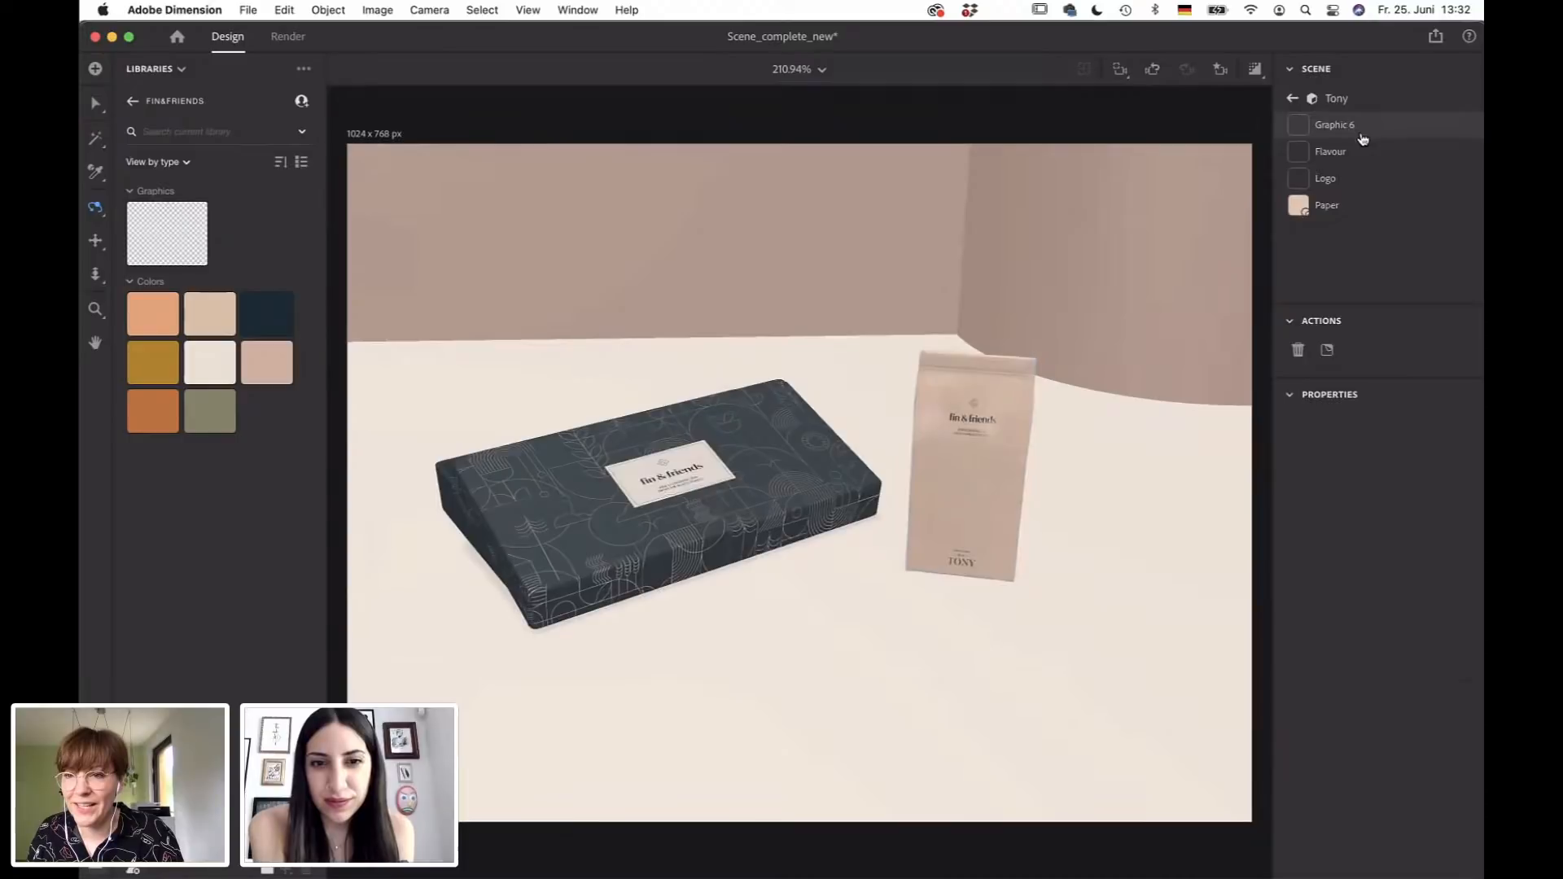
{"action": "key", "text": "Escape"}
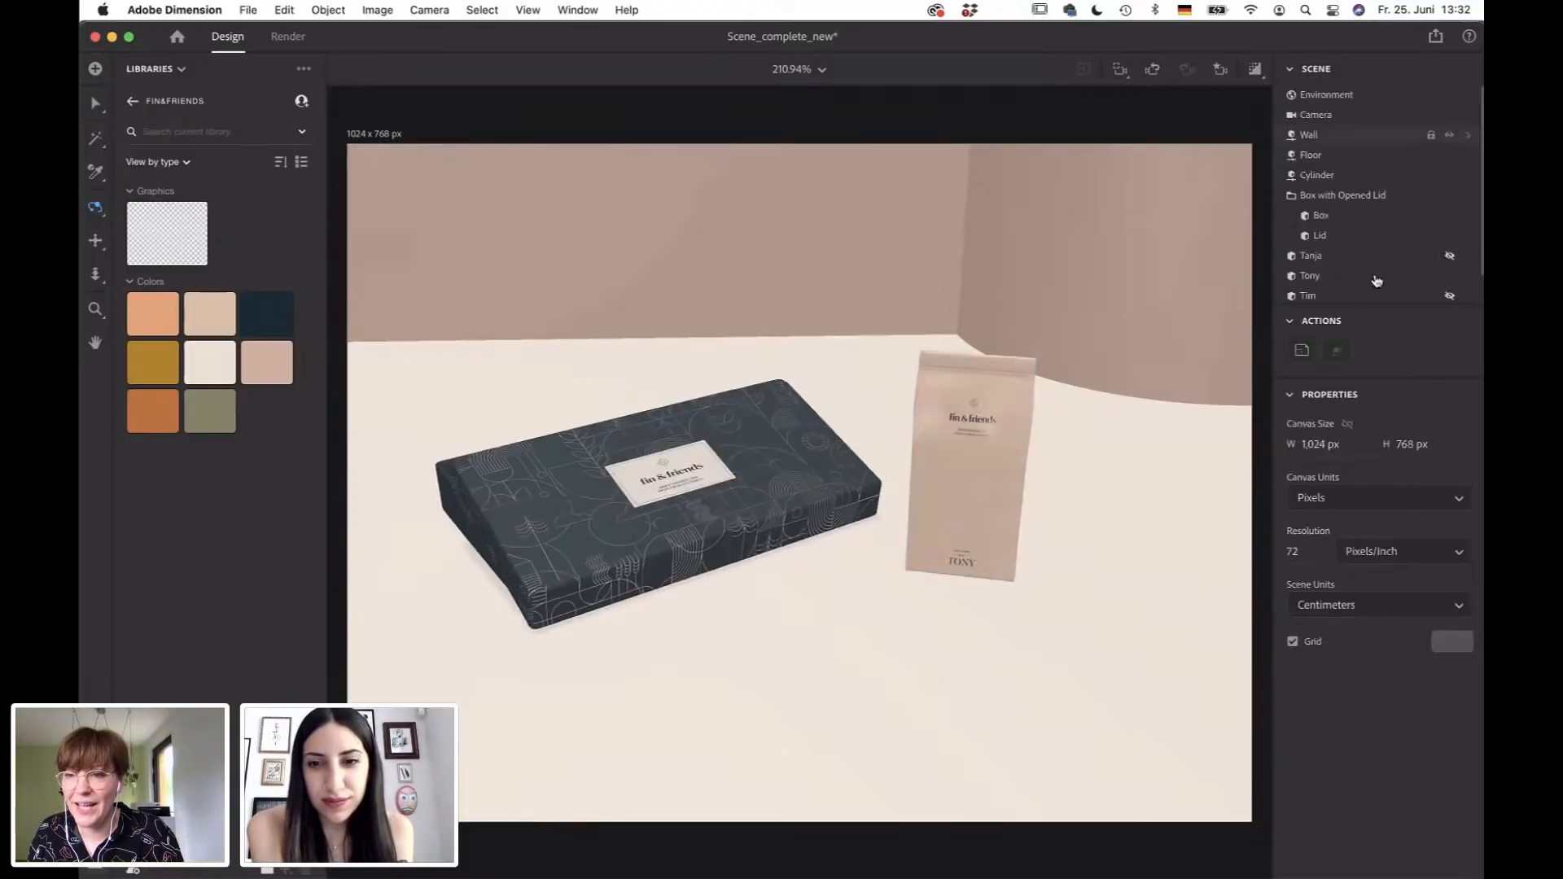
{"action": "double_click", "coordinate": [1376, 277]}
{"action": "left_click", "coordinate": [1339, 129]}
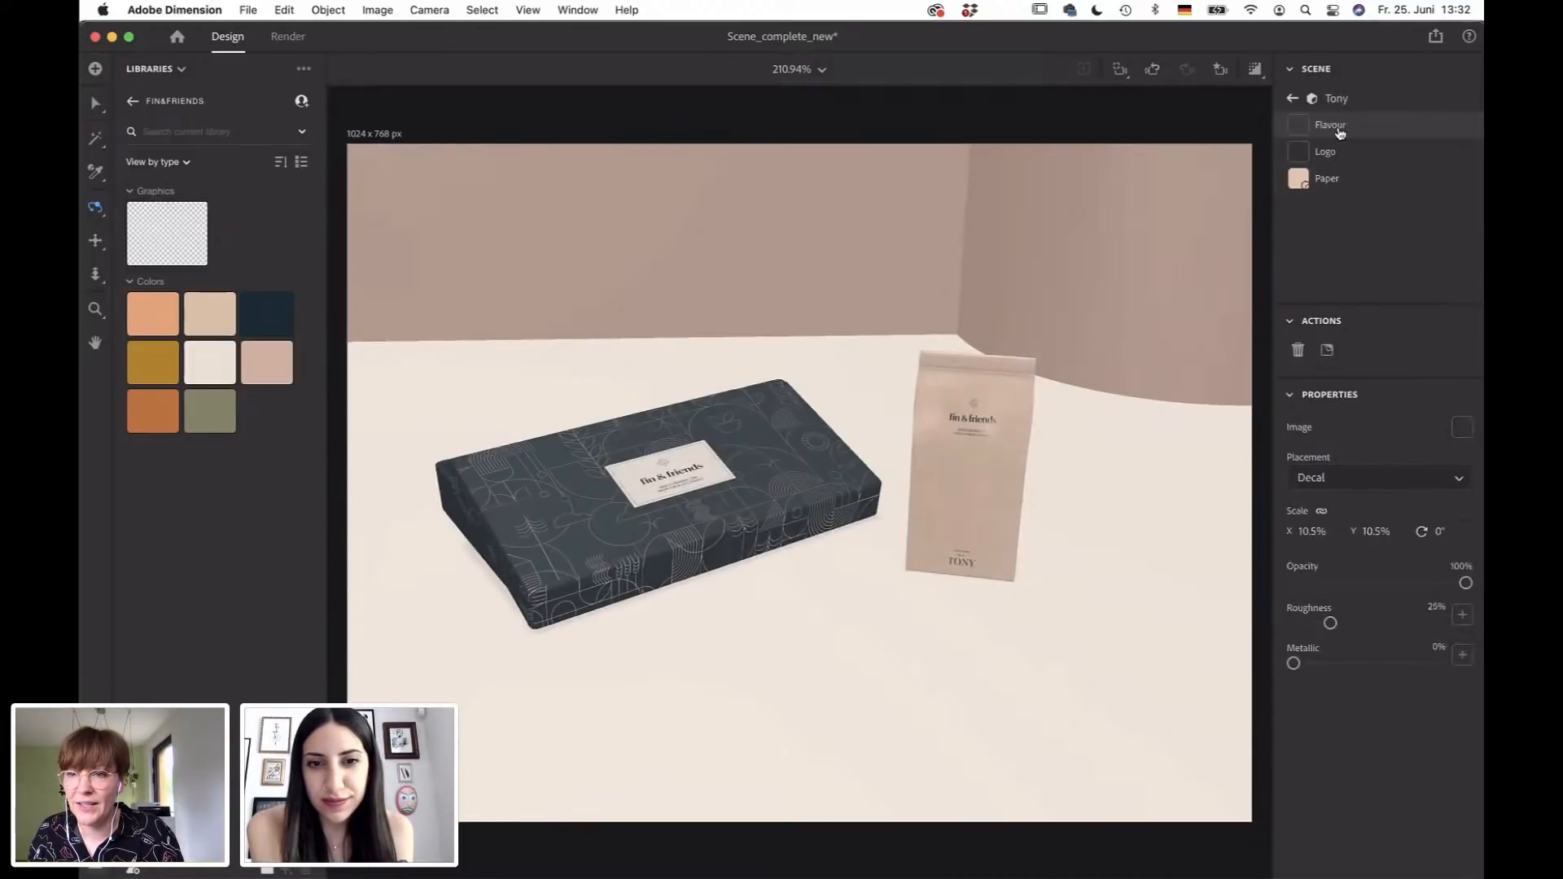
{"action": "key", "text": "Delete"}
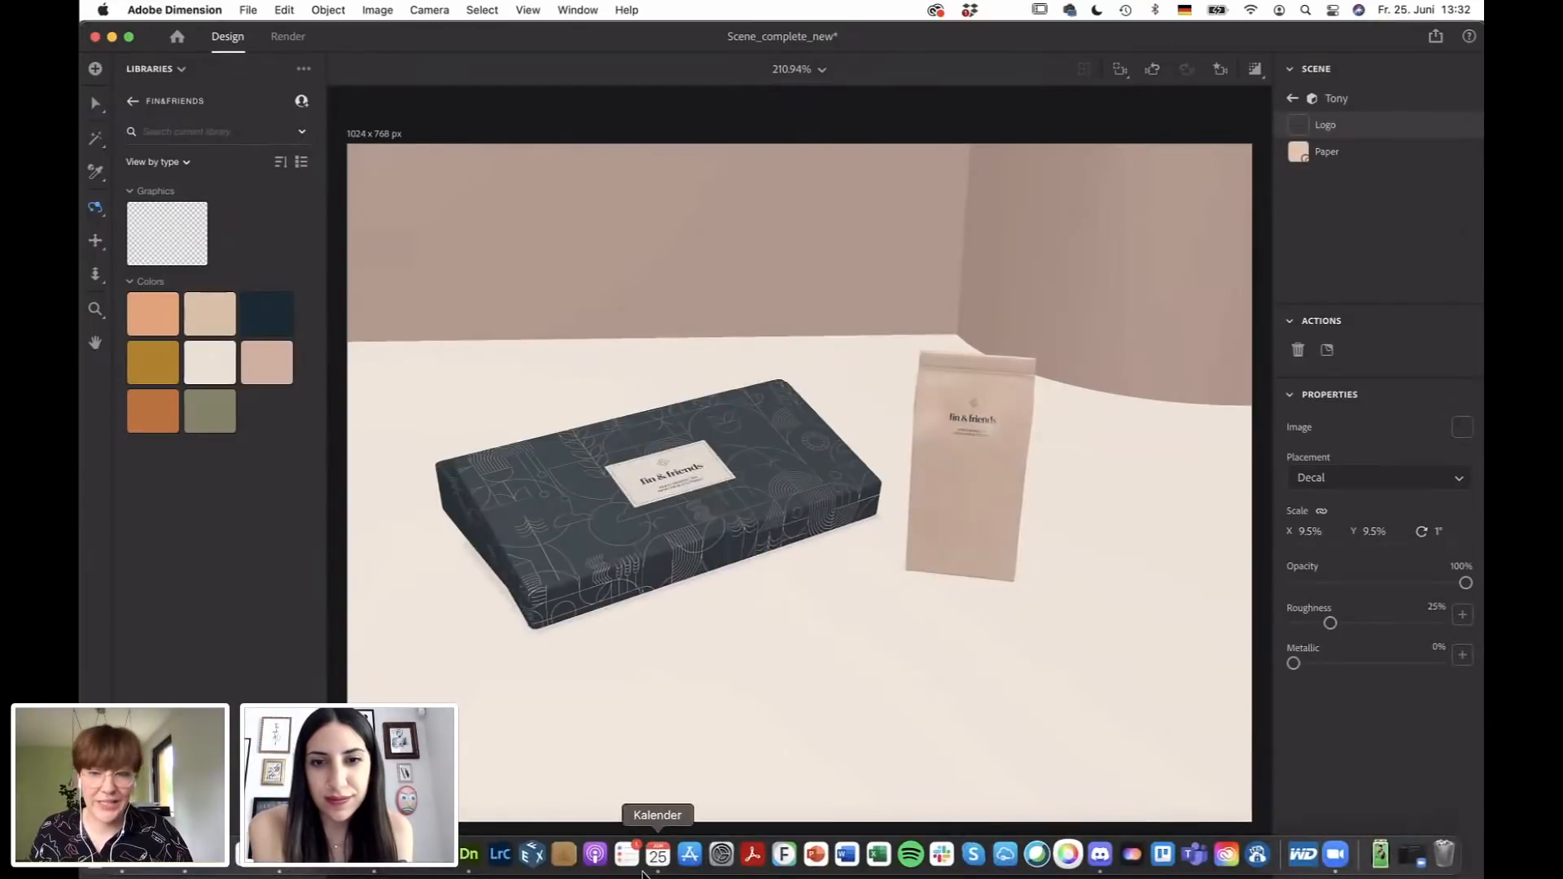
{"action": "left_click", "coordinate": [95, 104]}
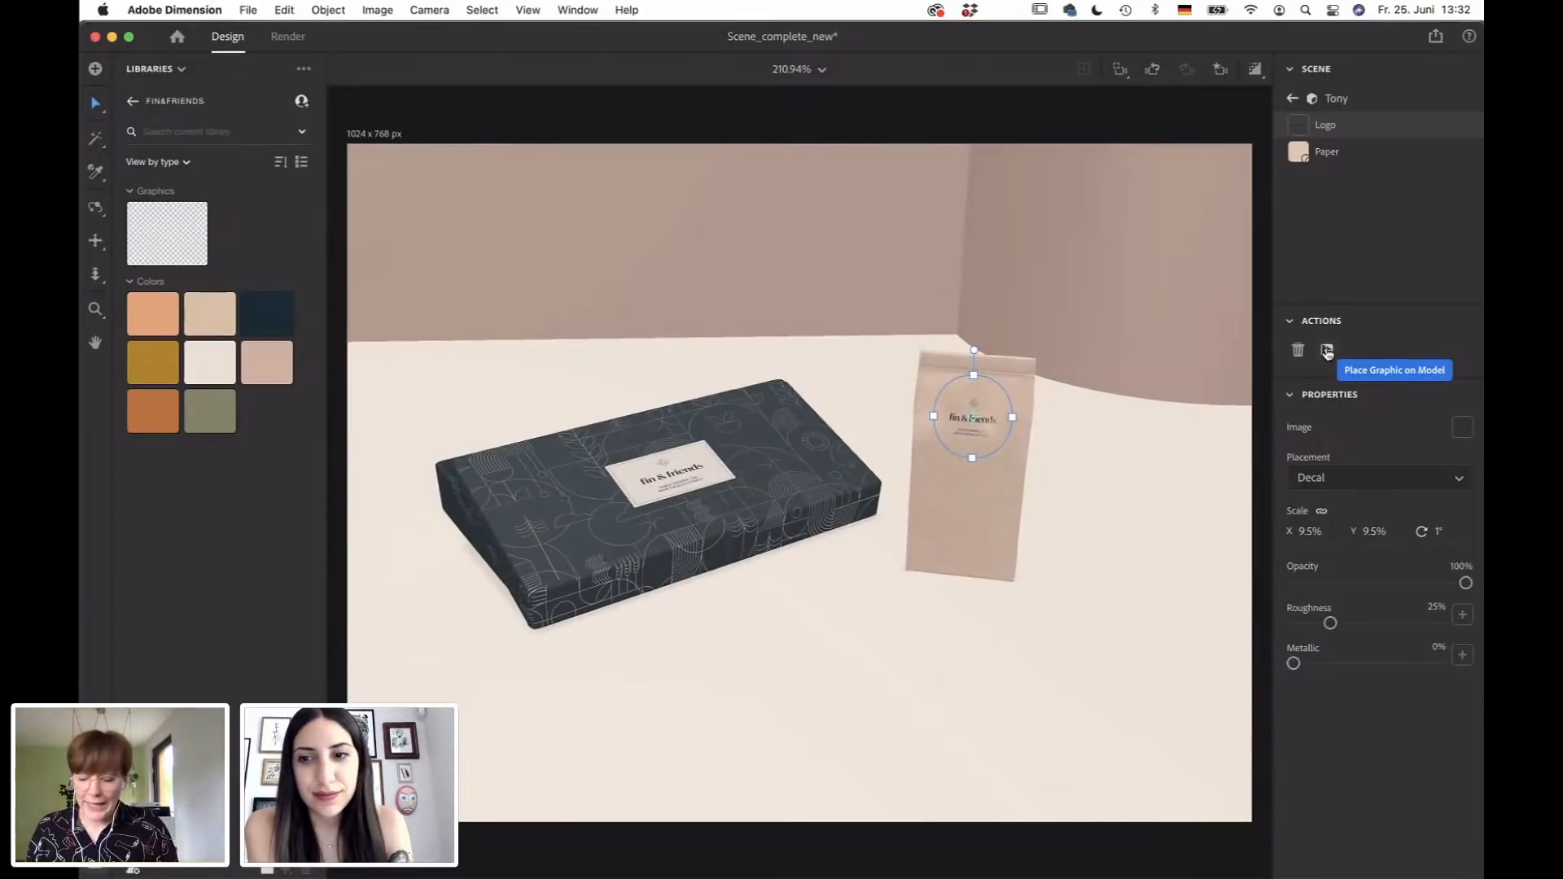
Switch to Illustrator and examine the Tony, Tim and Tanja bag designs in Packaging_01.ai.
{"action": "key", "text": "super+Tab"}
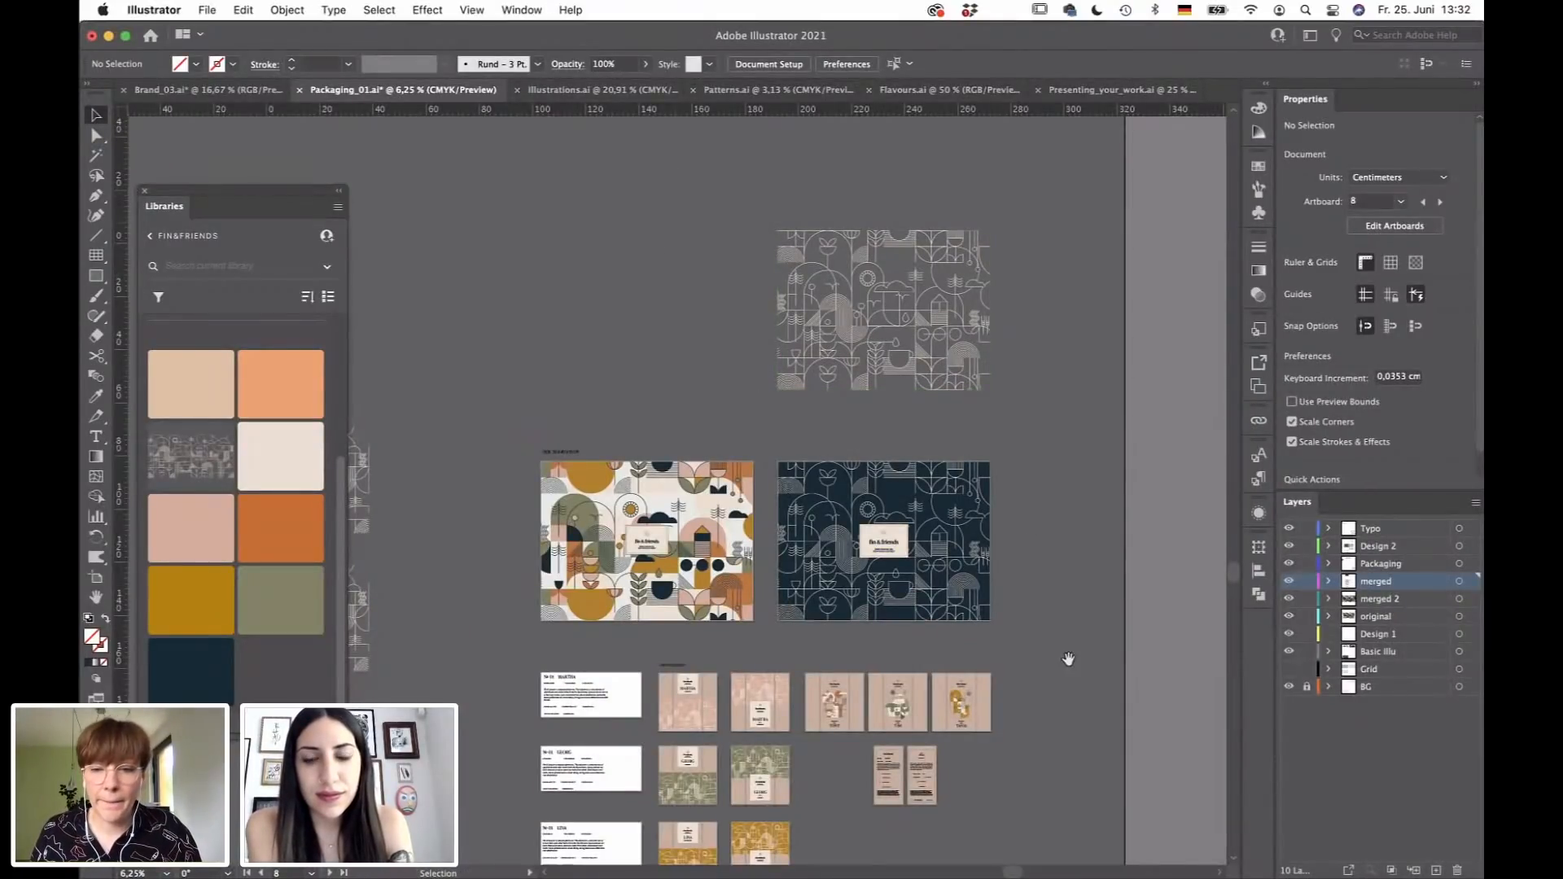
{"action": "left_click_drag", "start_coordinate": [1015, 468], "coordinate": [959, 271]}
{"action": "key", "text": "super+plus"}
{"action": "key", "text": "super+plus"}
{"action": "key", "text": "super+plus"}
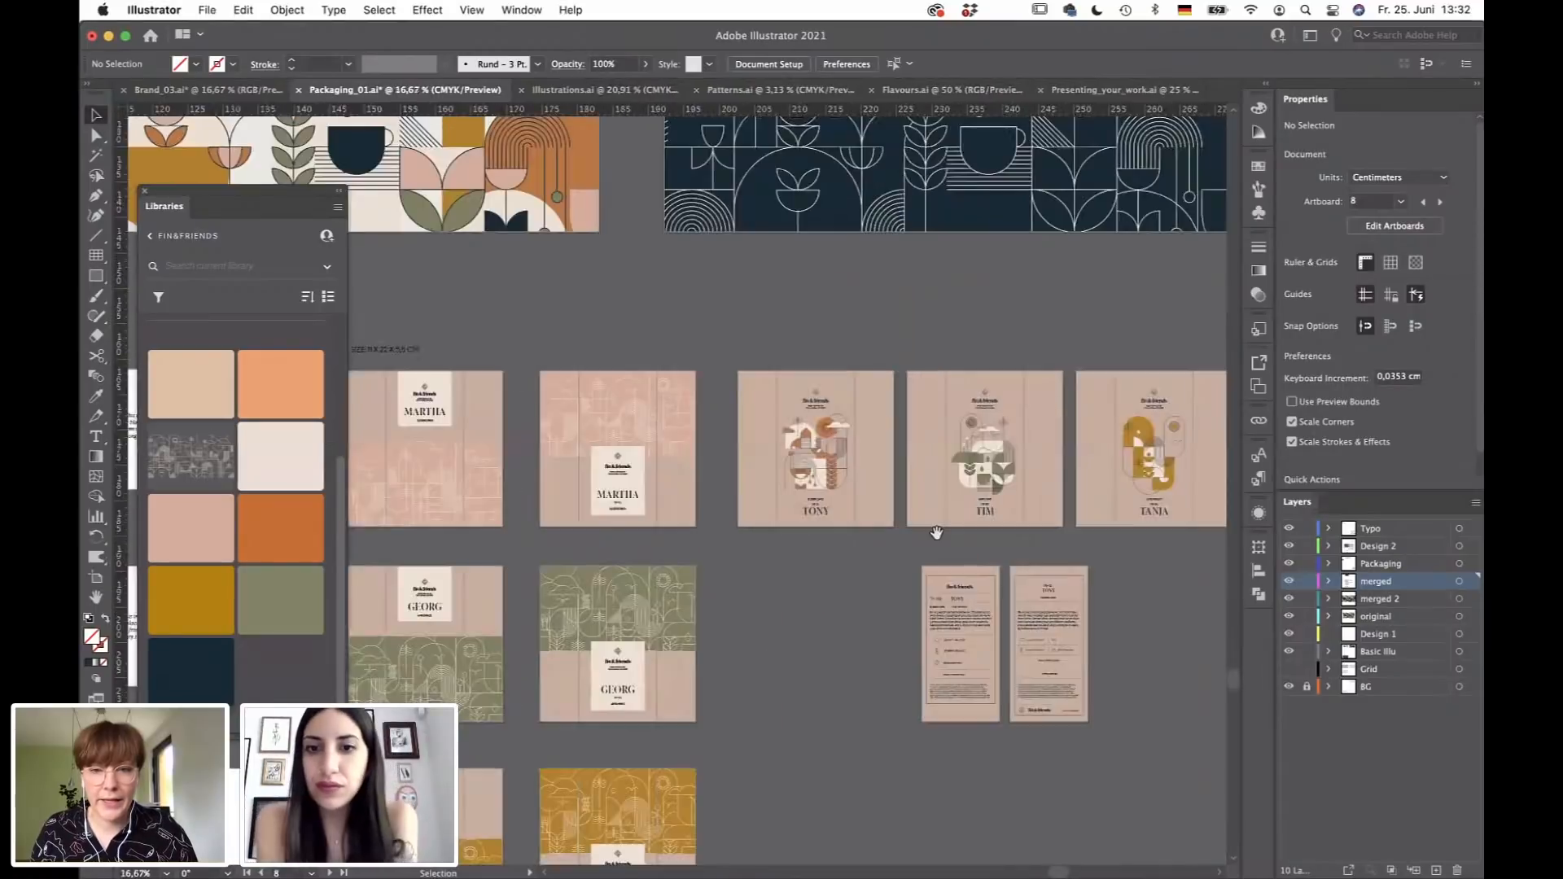
{"action": "key", "text": "super+plus"}
{"action": "left_click_drag", "start_coordinate": [937, 533], "coordinate": [558, 505]}
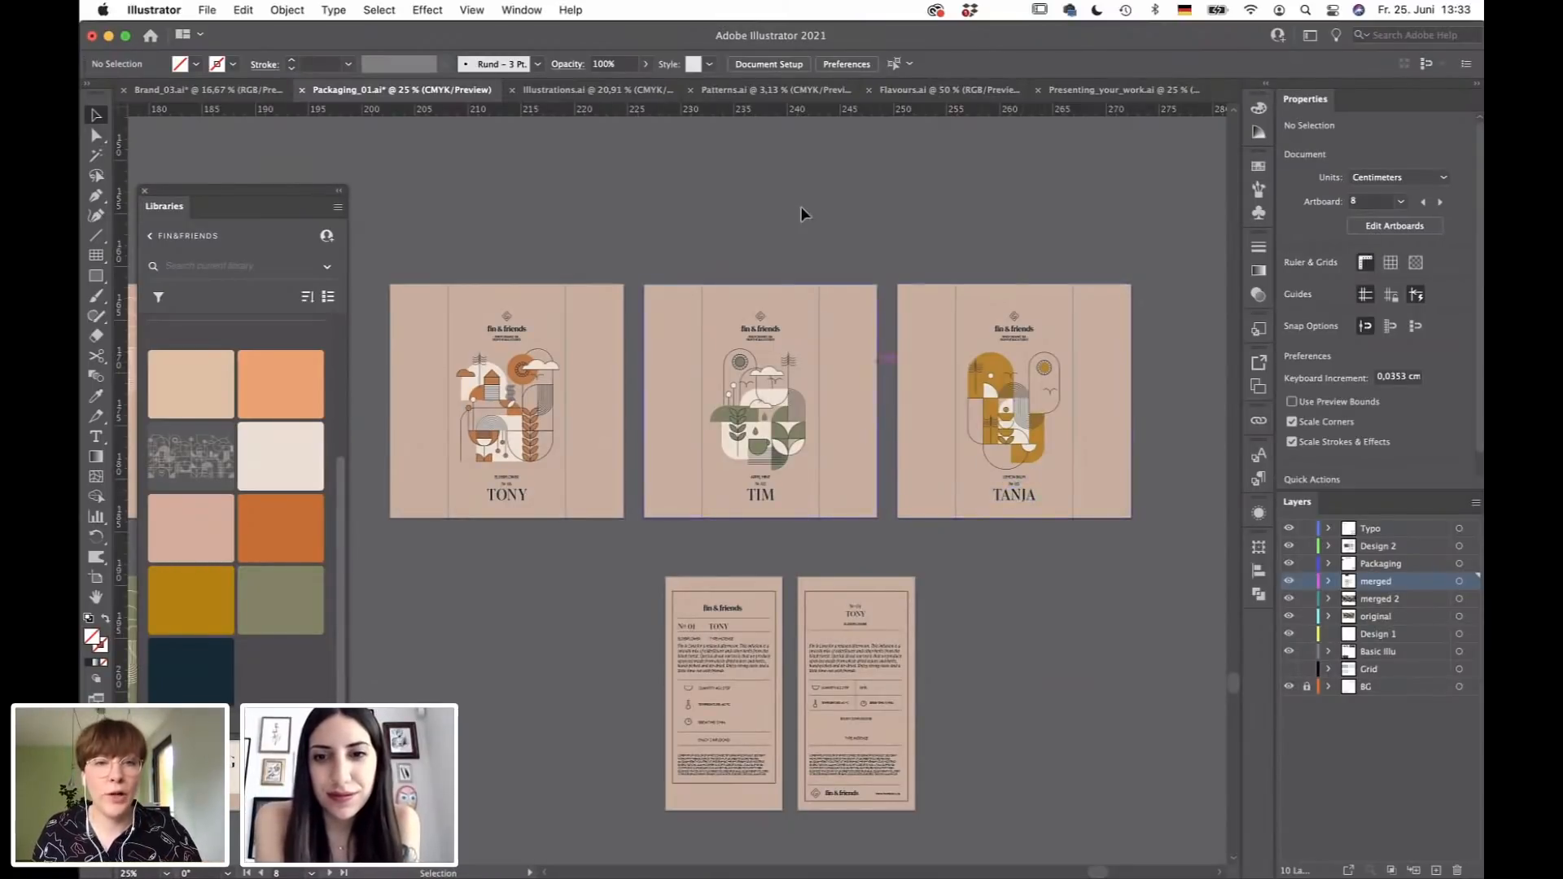
Review the three flavour illustrations on the upper row of artboards in Illustrations.ai.
{"action": "left_click", "coordinate": [580, 91]}
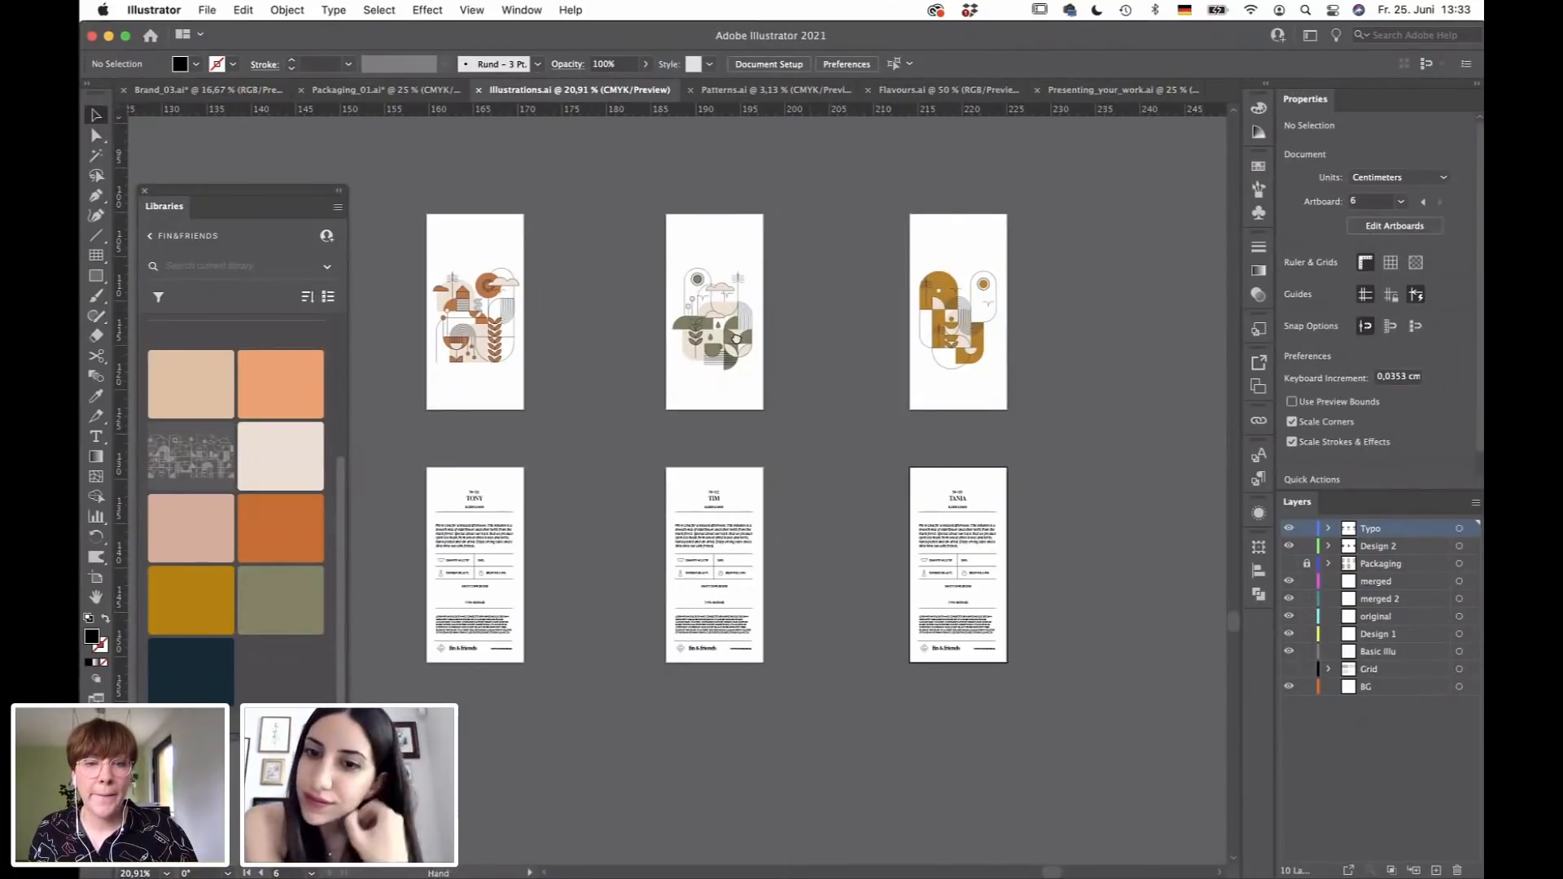
{"action": "scroll", "coordinate": [737, 337], "scroll_direction": "left", "scroll_amount": 4}
{"action": "scroll", "coordinate": [737, 337], "scroll_direction": "up", "scroll_amount": 1}
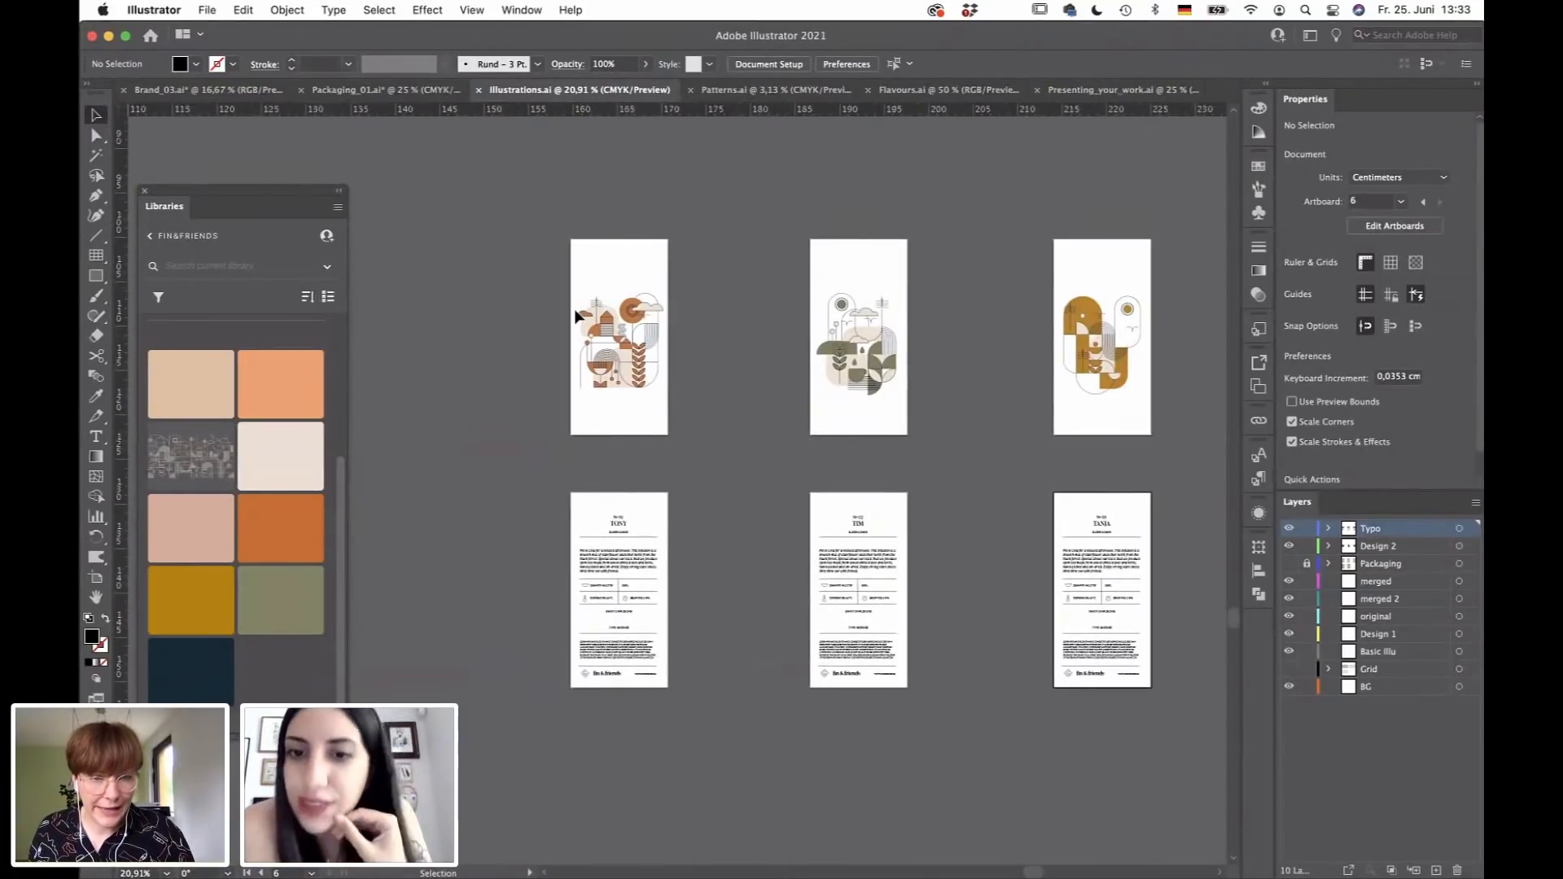
{"action": "scroll", "coordinate": [578, 316], "scroll_direction": "up", "scroll_amount": 2, "text": "alt"}
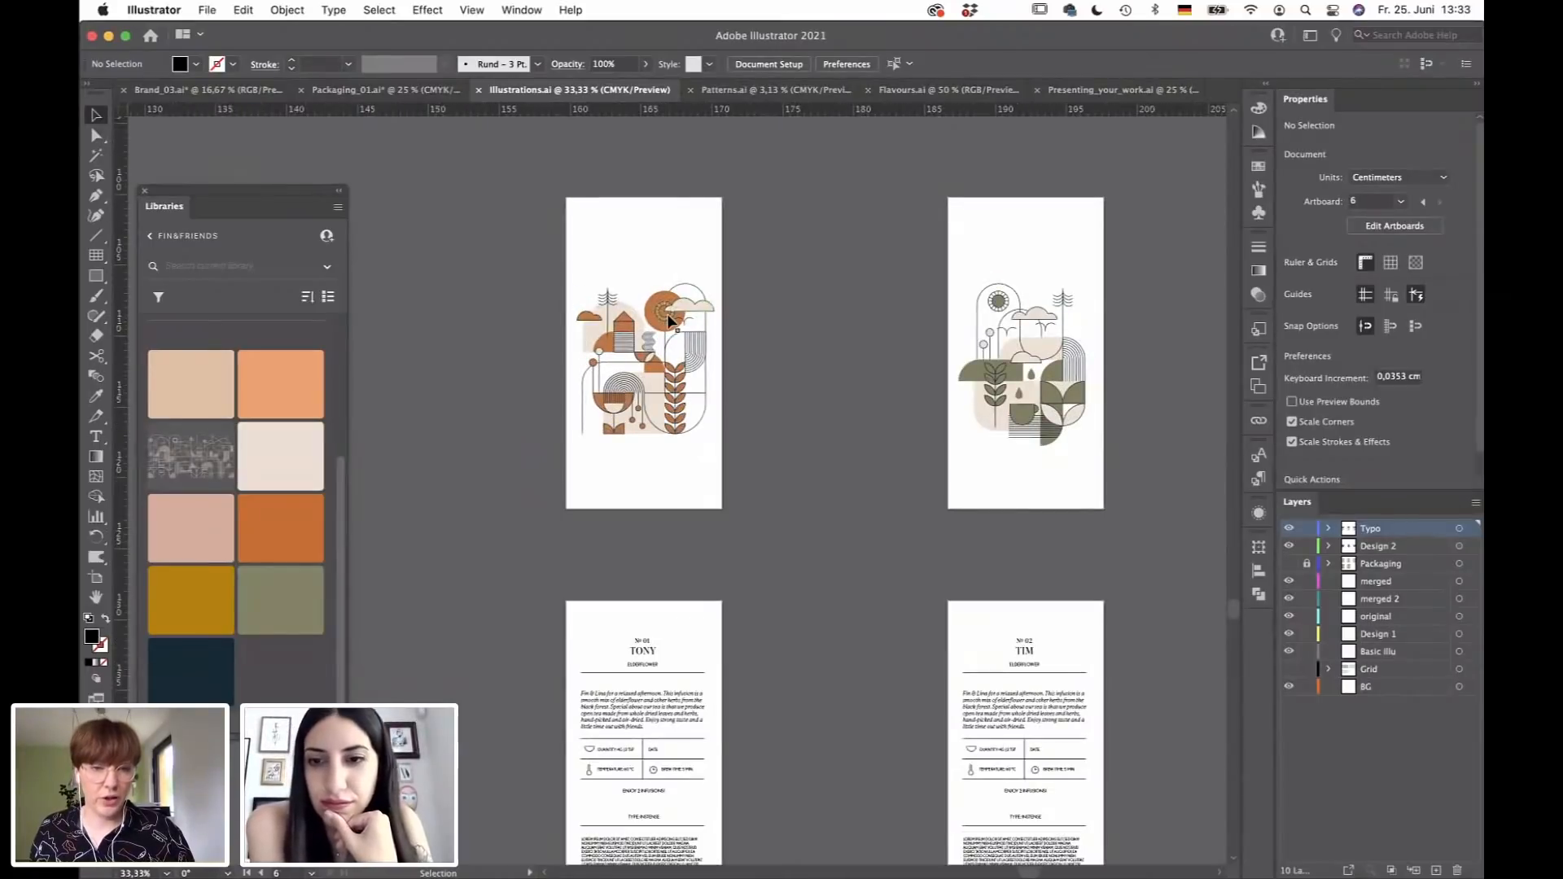
{"action": "scroll", "coordinate": [666, 313], "scroll_direction": "up", "scroll_amount": 1, "text": "alt"}
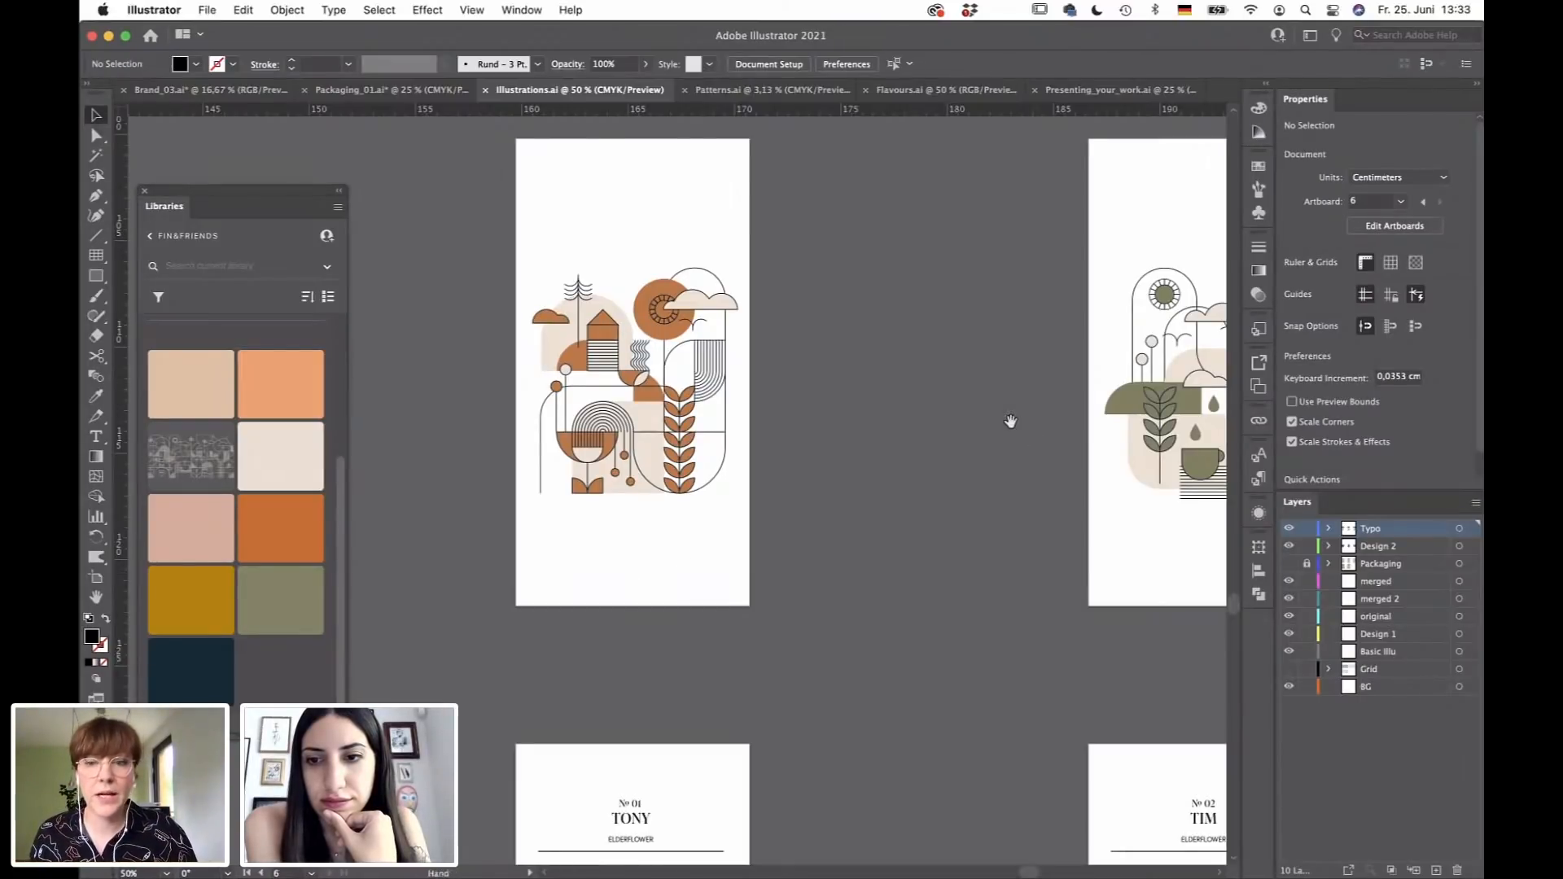
{"action": "left_click_drag", "start_coordinate": [1010, 422], "coordinate": [715, 447]}
{"action": "left_click_drag", "start_coordinate": [1151, 415], "coordinate": [705, 410]}
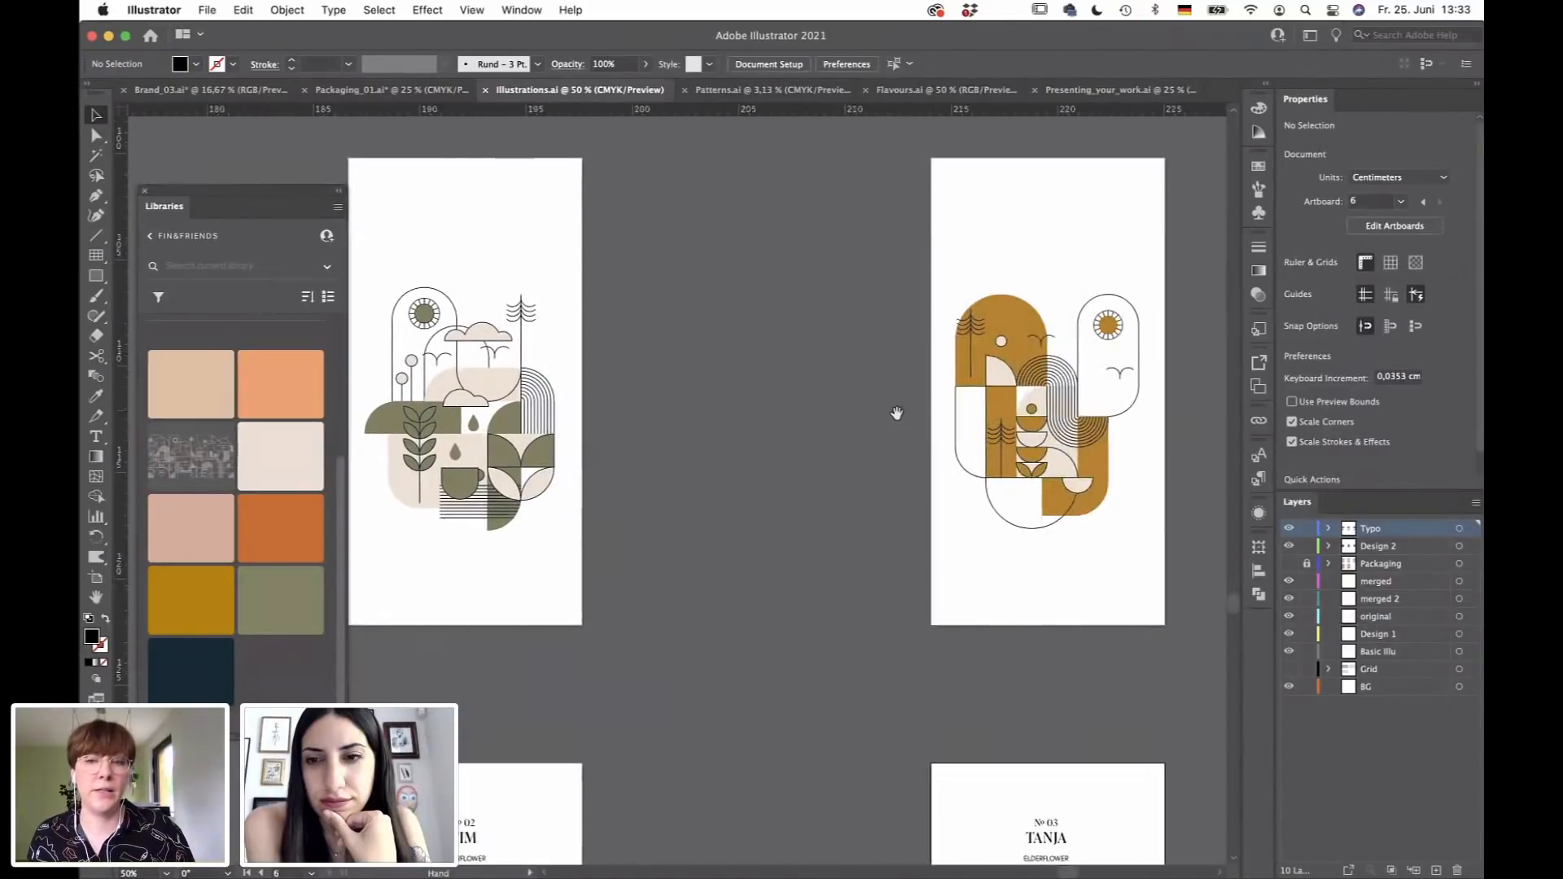
{"action": "left_click_drag", "start_coordinate": [896, 412], "coordinate": [691, 419]}
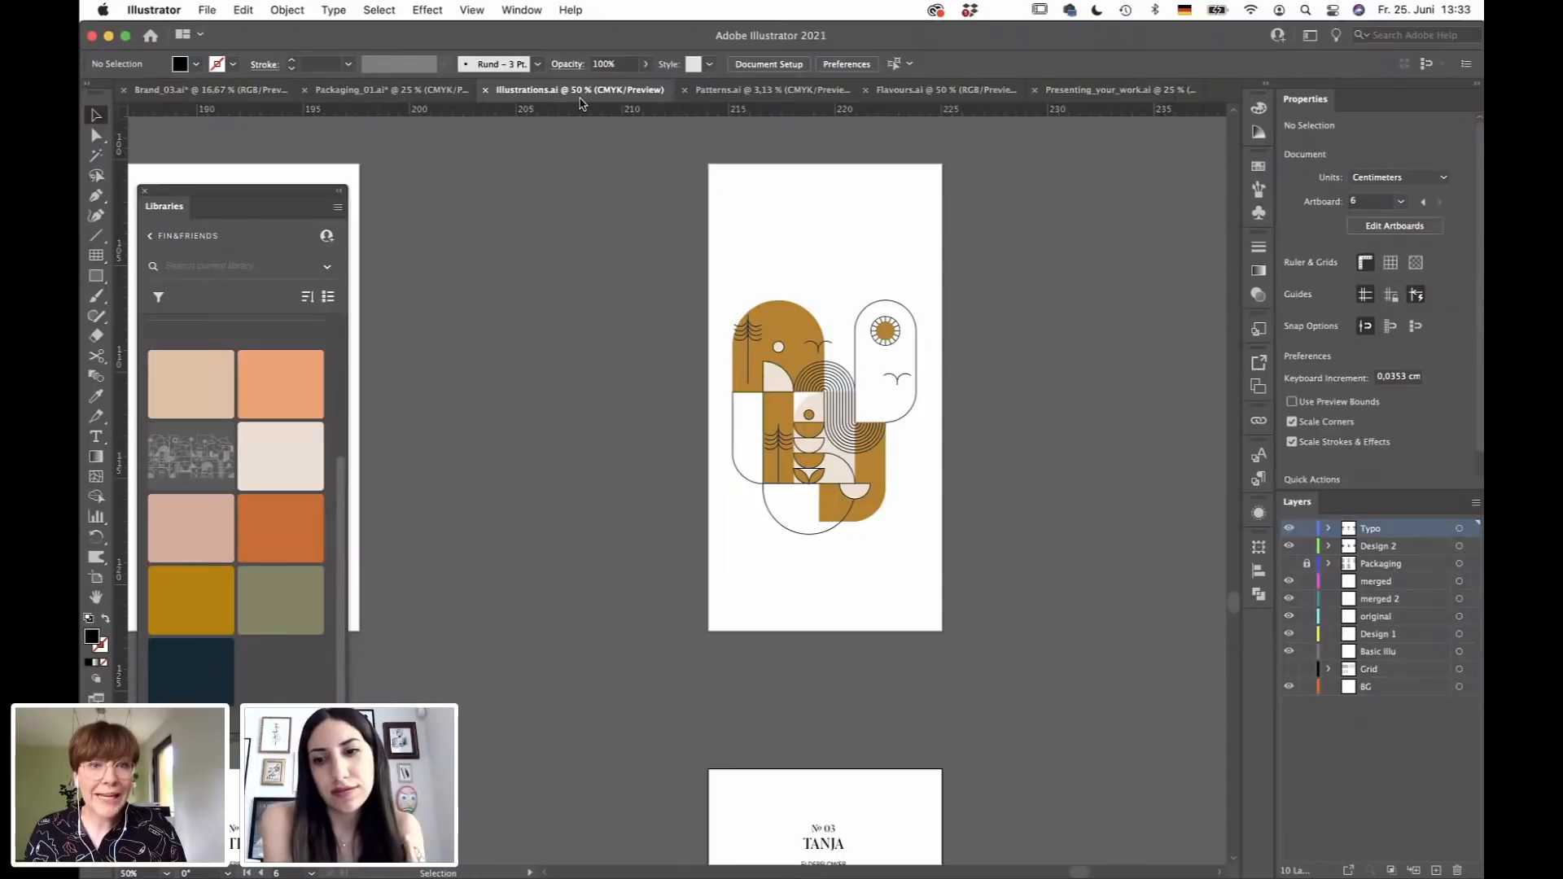
Switch back to Dimension and place Illustrations.ai from the Session_3 folder as a graphic on the Tony bag.
{"action": "key", "text": "super+Tab"}
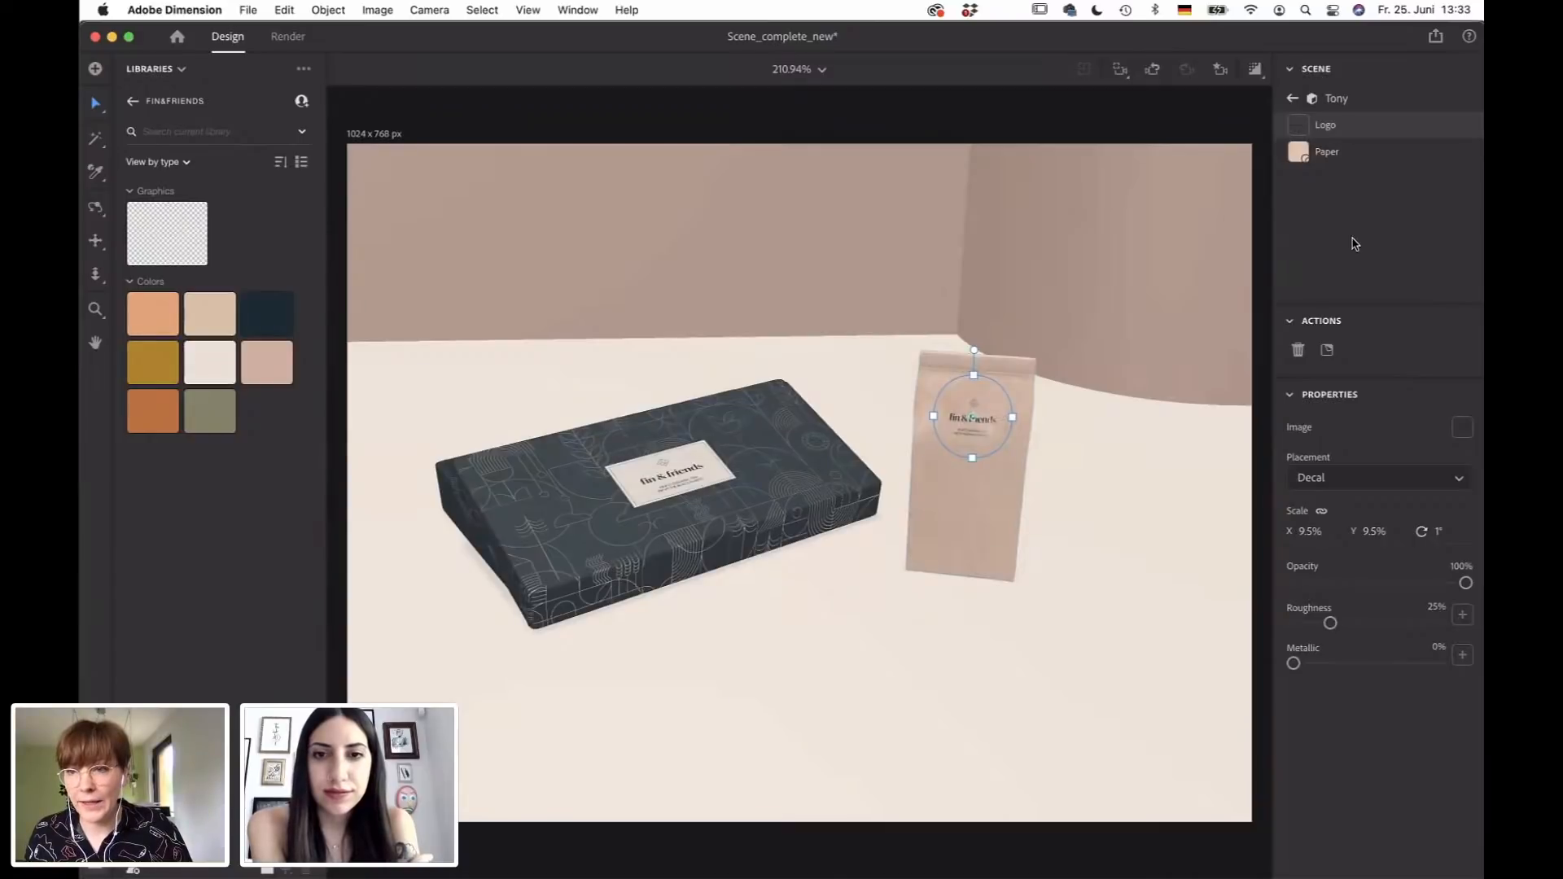
{"action": "left_click", "coordinate": [1329, 351]}
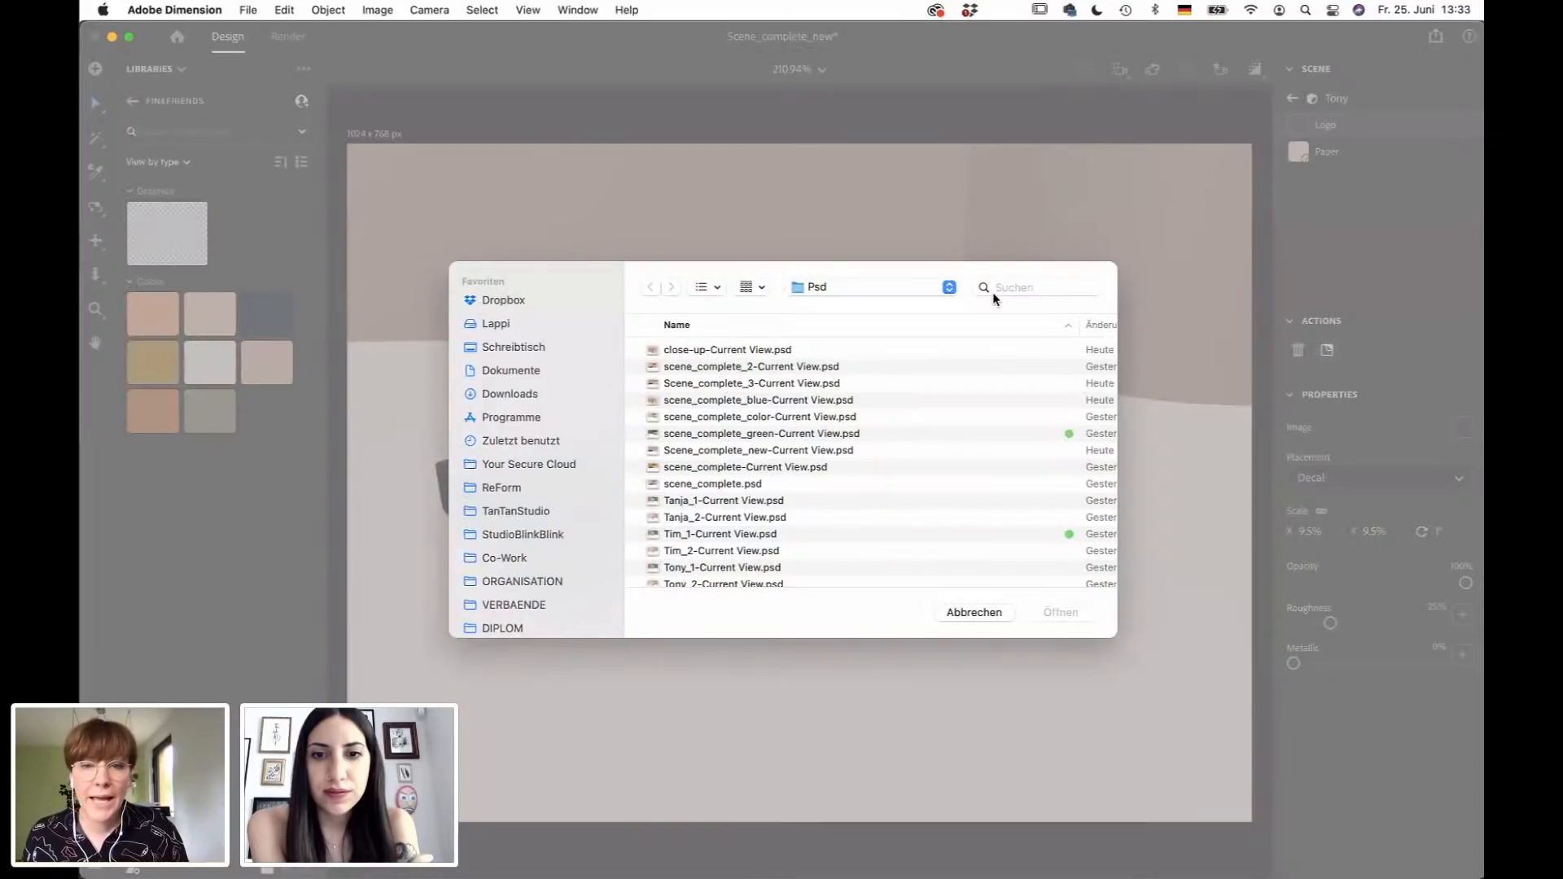
{"action": "left_click", "coordinate": [839, 291]}
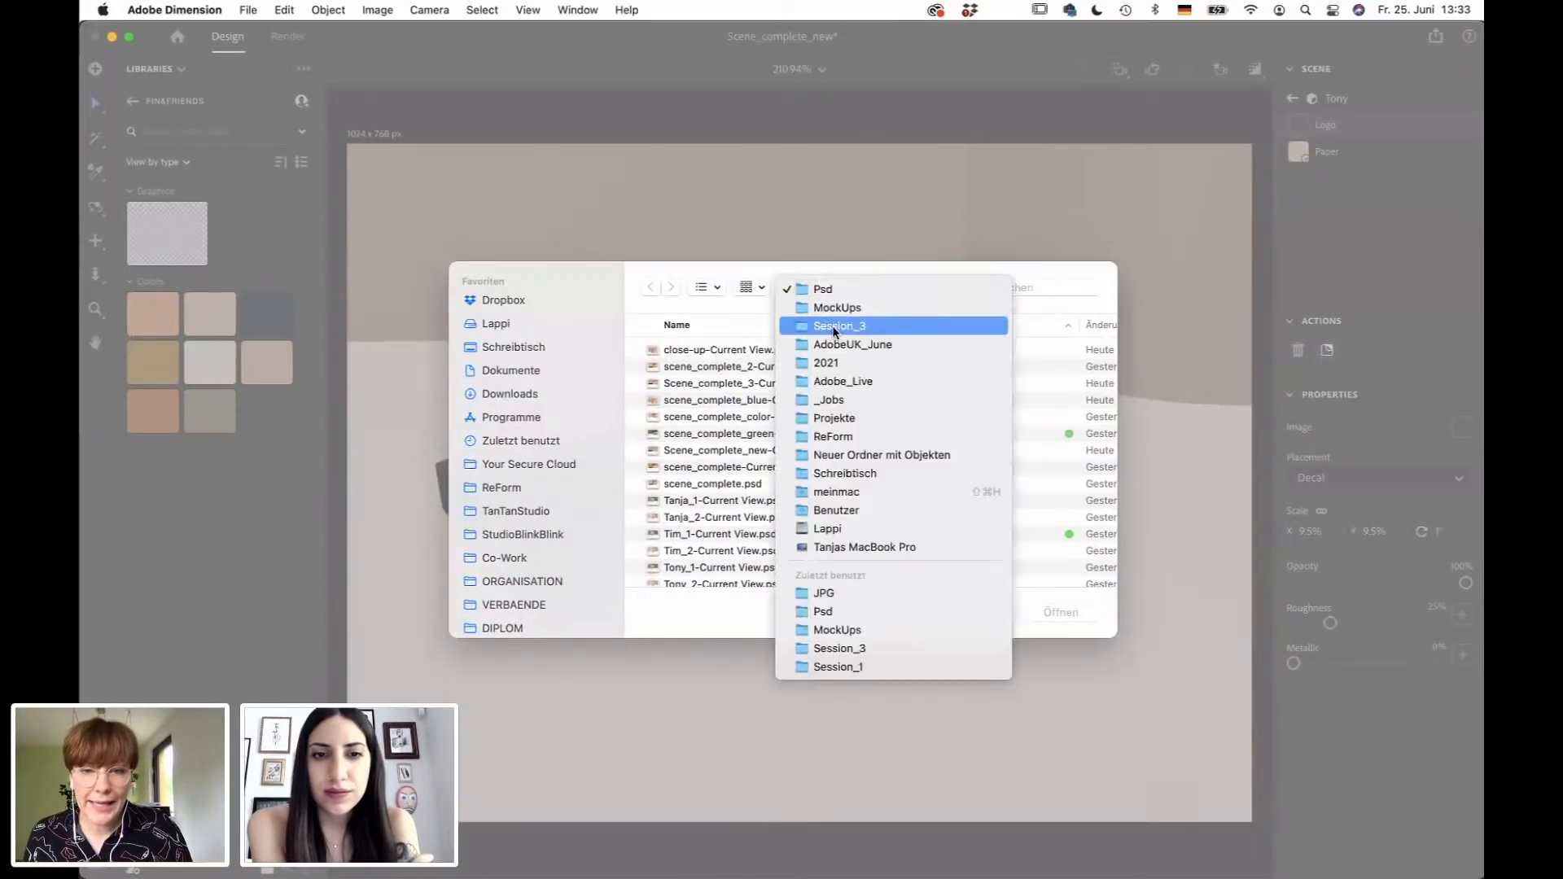
{"action": "left_click", "coordinate": [835, 327]}
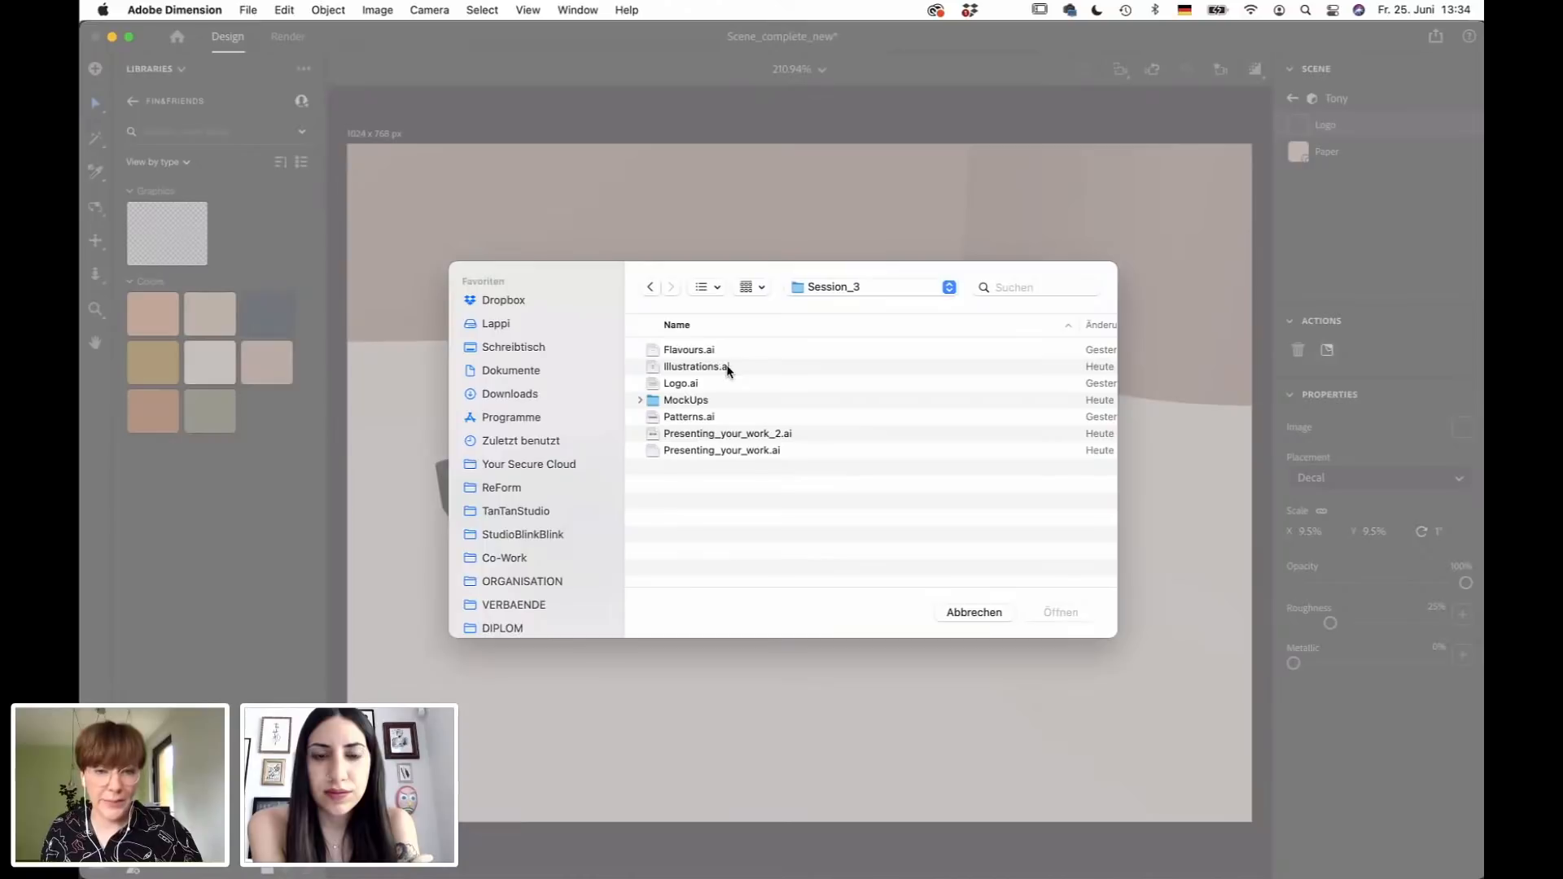
{"action": "left_click", "coordinate": [707, 366]}
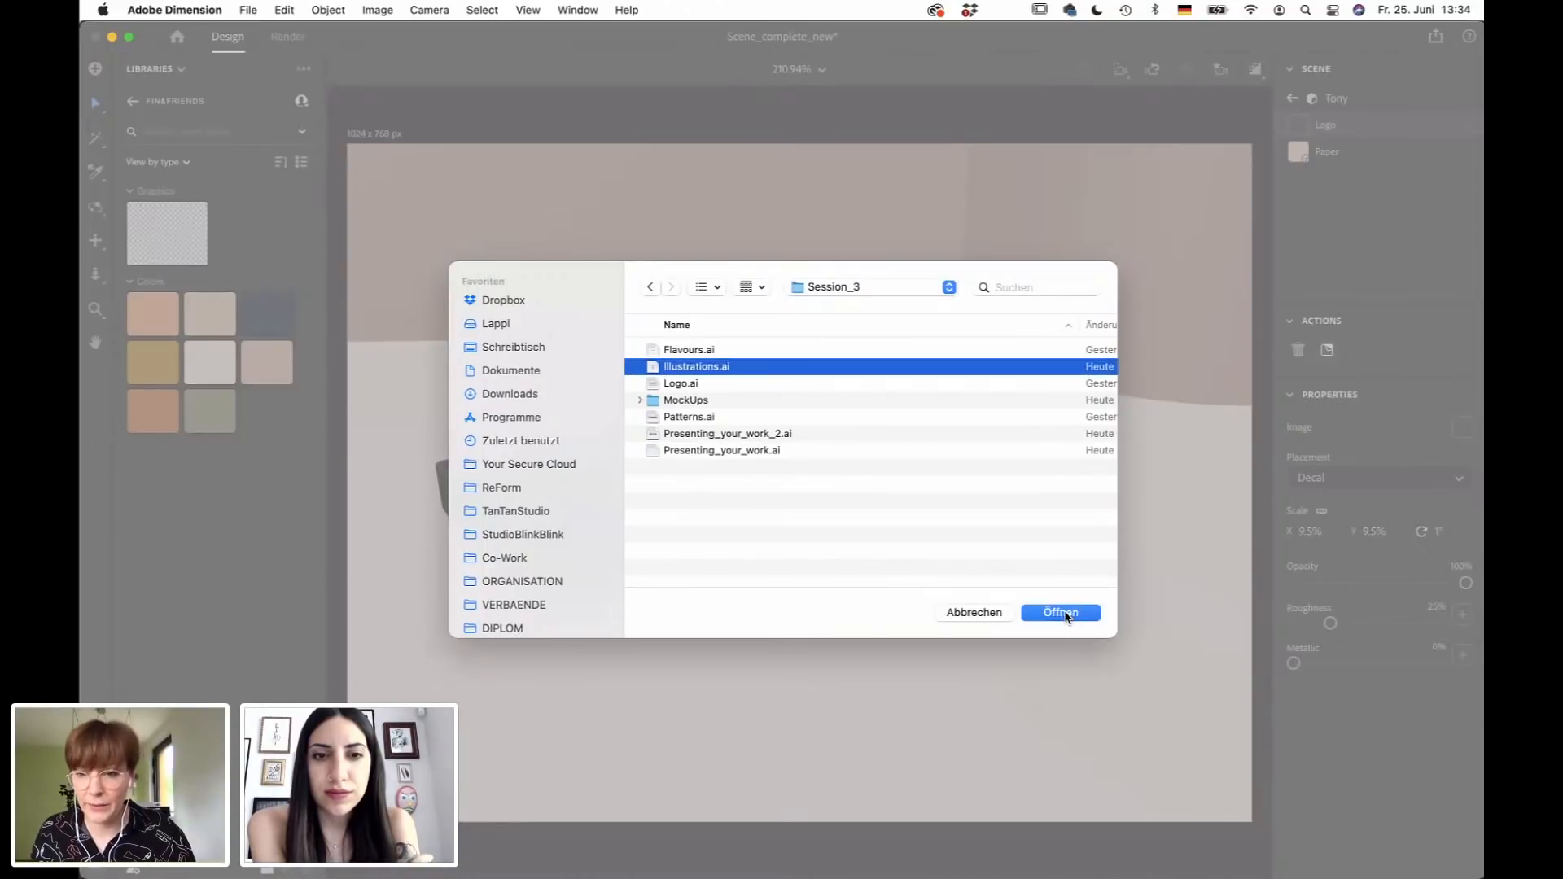
{"action": "left_click", "coordinate": [1067, 615]}
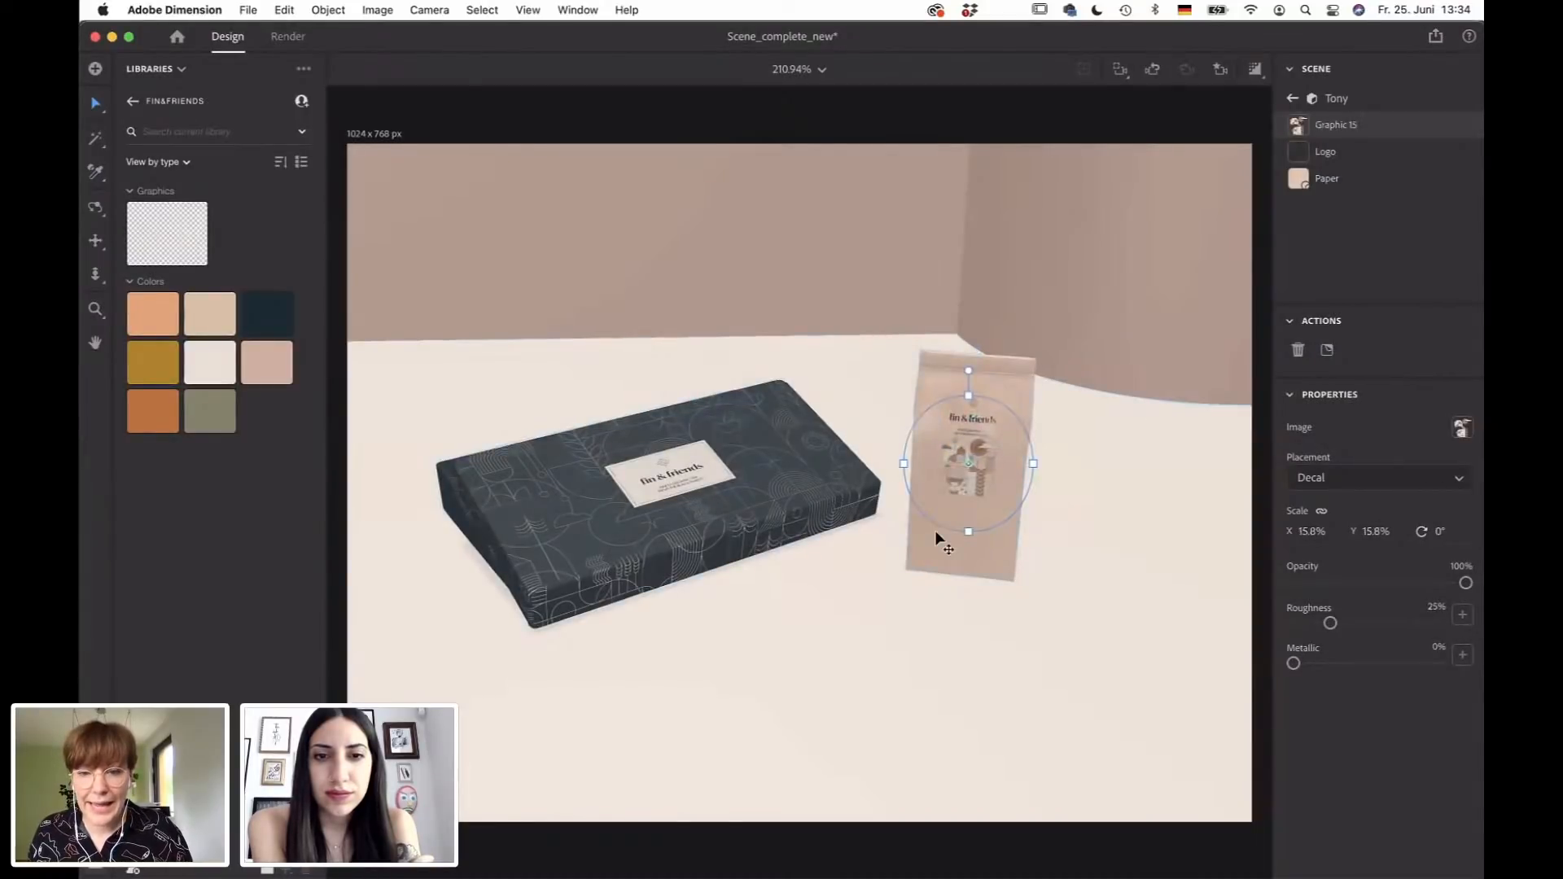
Move the illustration below the logo on the front of the Tony bag and enlarge it to about 25.9% scale.
{"action": "key", "text": "3"}
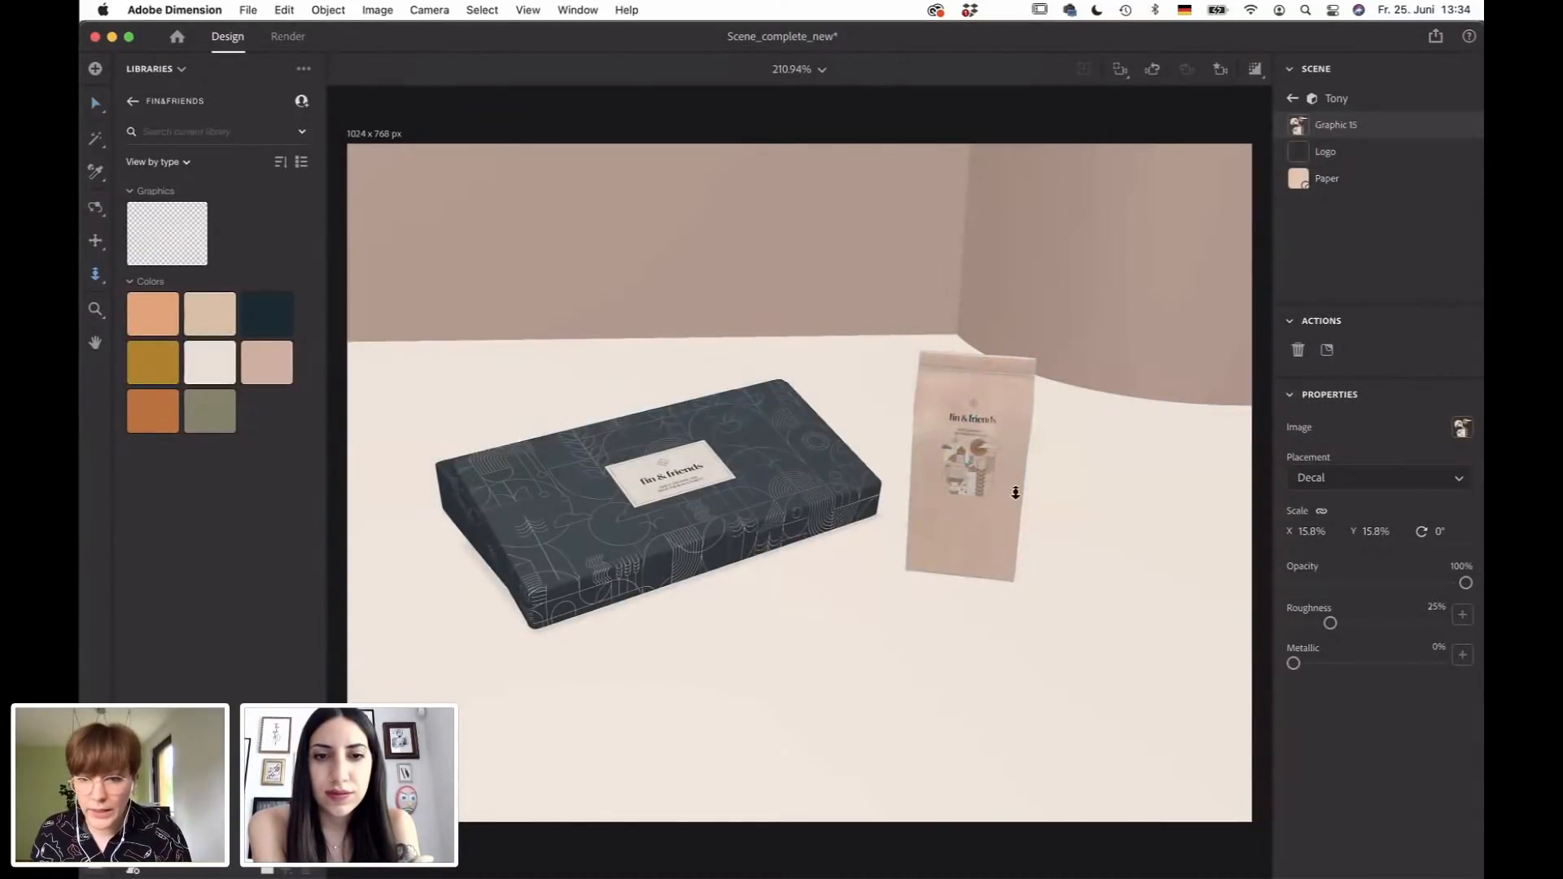
{"action": "left_click_drag", "start_coordinate": [1014, 492], "coordinate": [1013, 423]}
{"action": "key", "text": "2"}
{"action": "key", "text": "1"}
{"action": "key", "text": "3"}
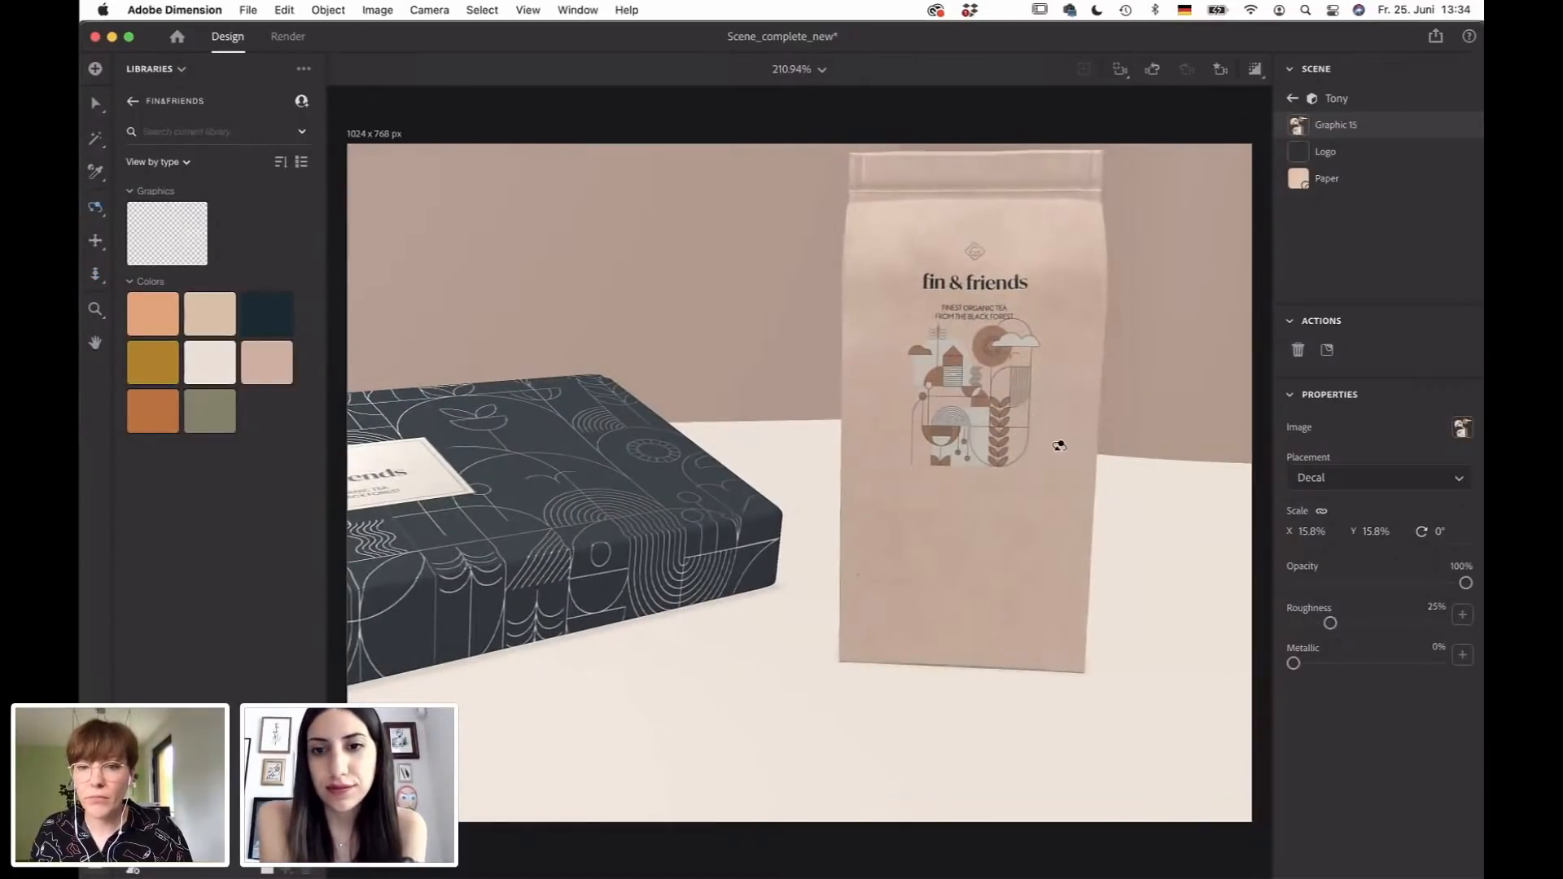
{"action": "key", "text": "v"}
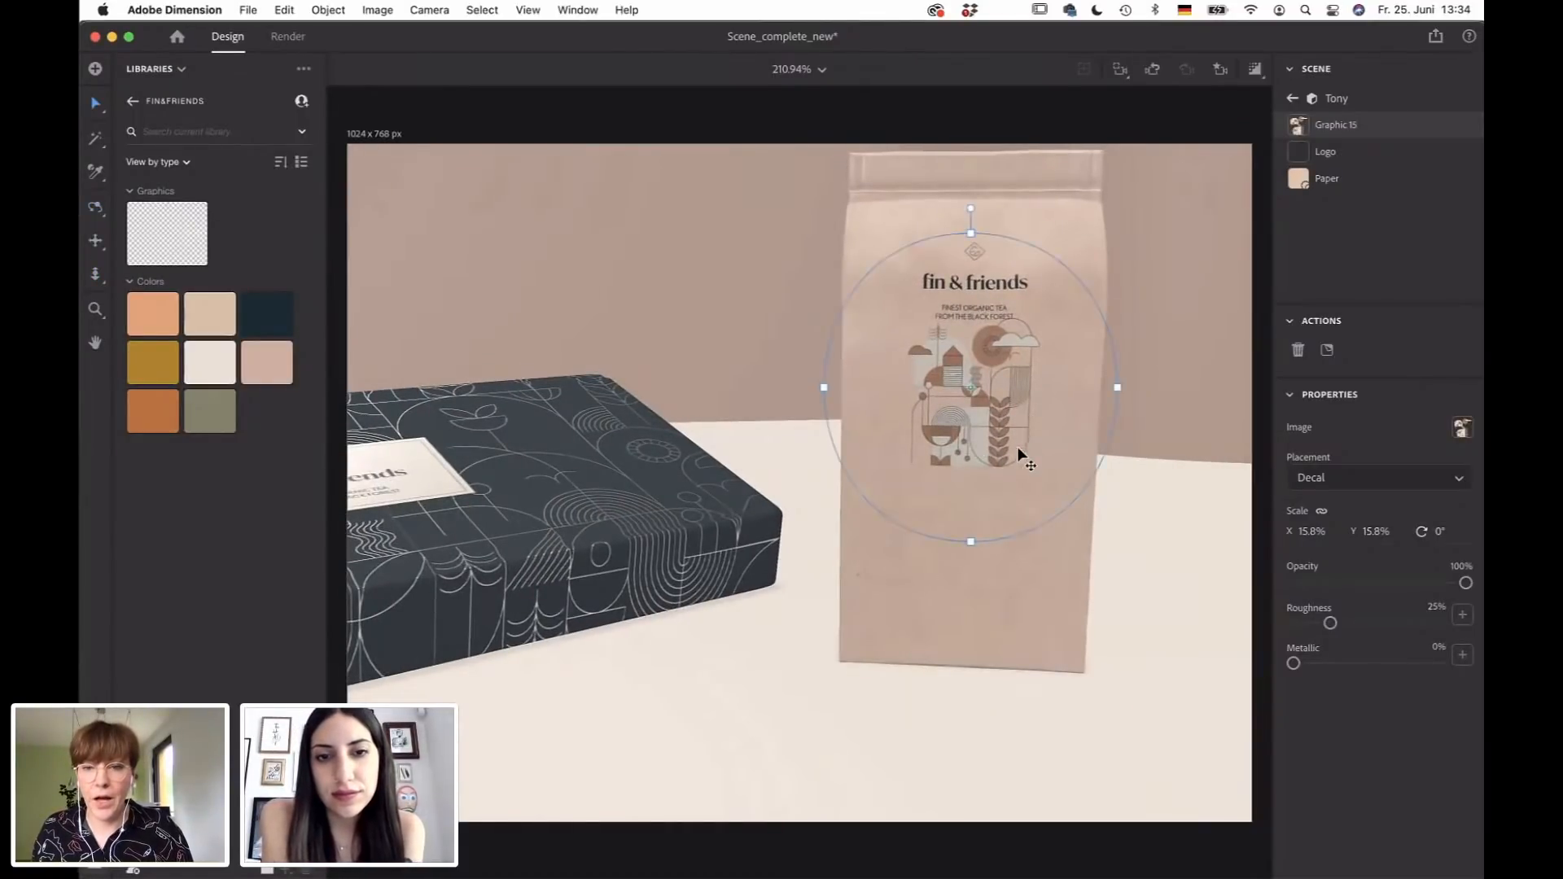
{"action": "left_click_drag", "start_coordinate": [1018, 446], "coordinate": [1014, 480]}
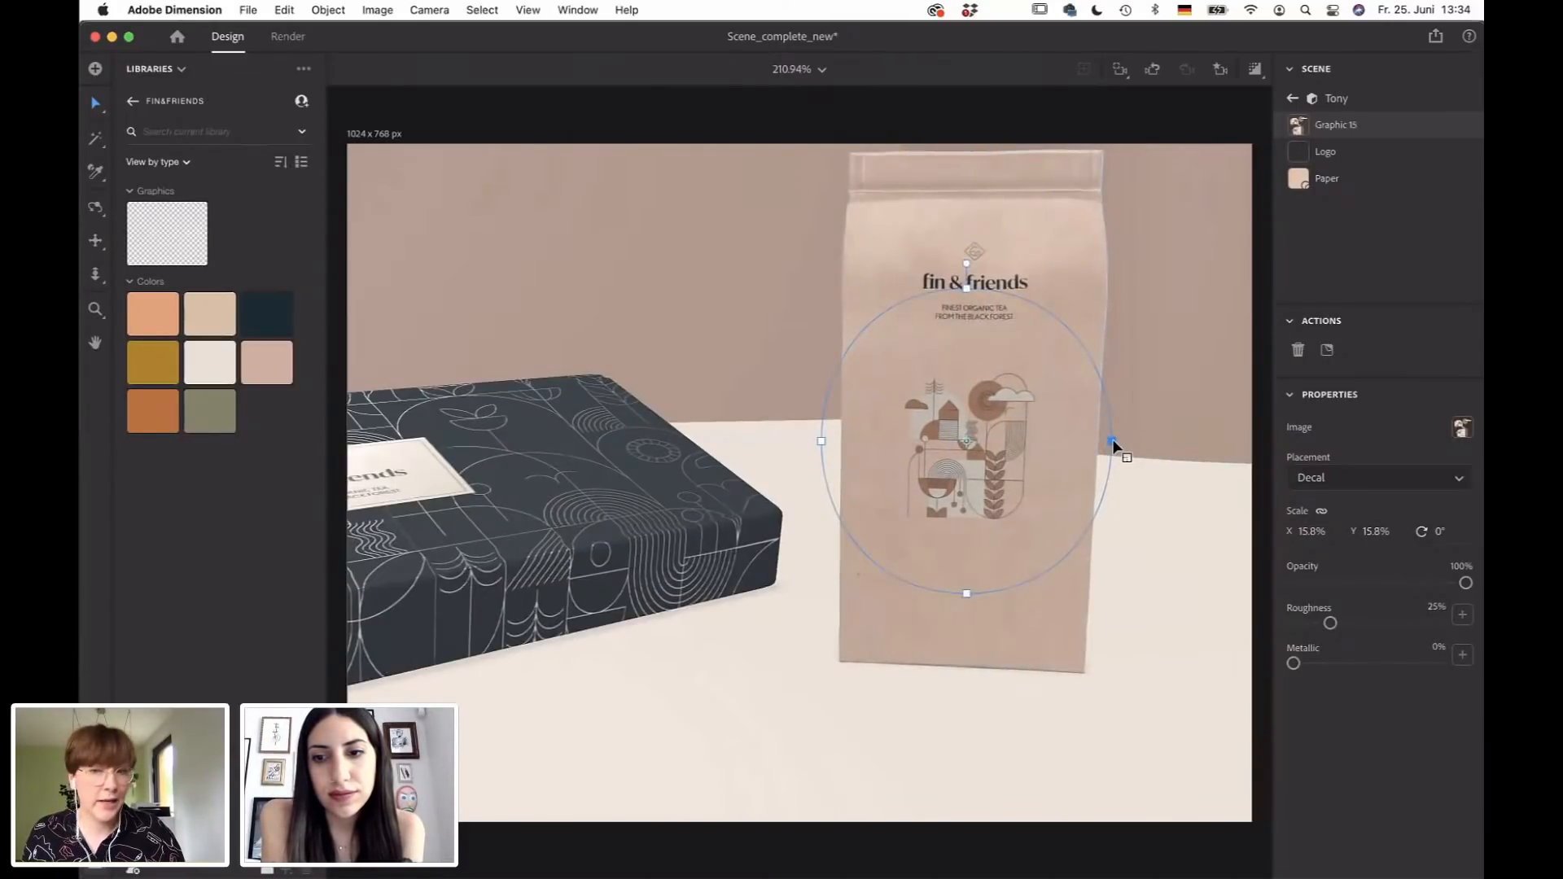
{"action": "left_click_drag", "start_coordinate": [1117, 438], "coordinate": [1194, 372]}
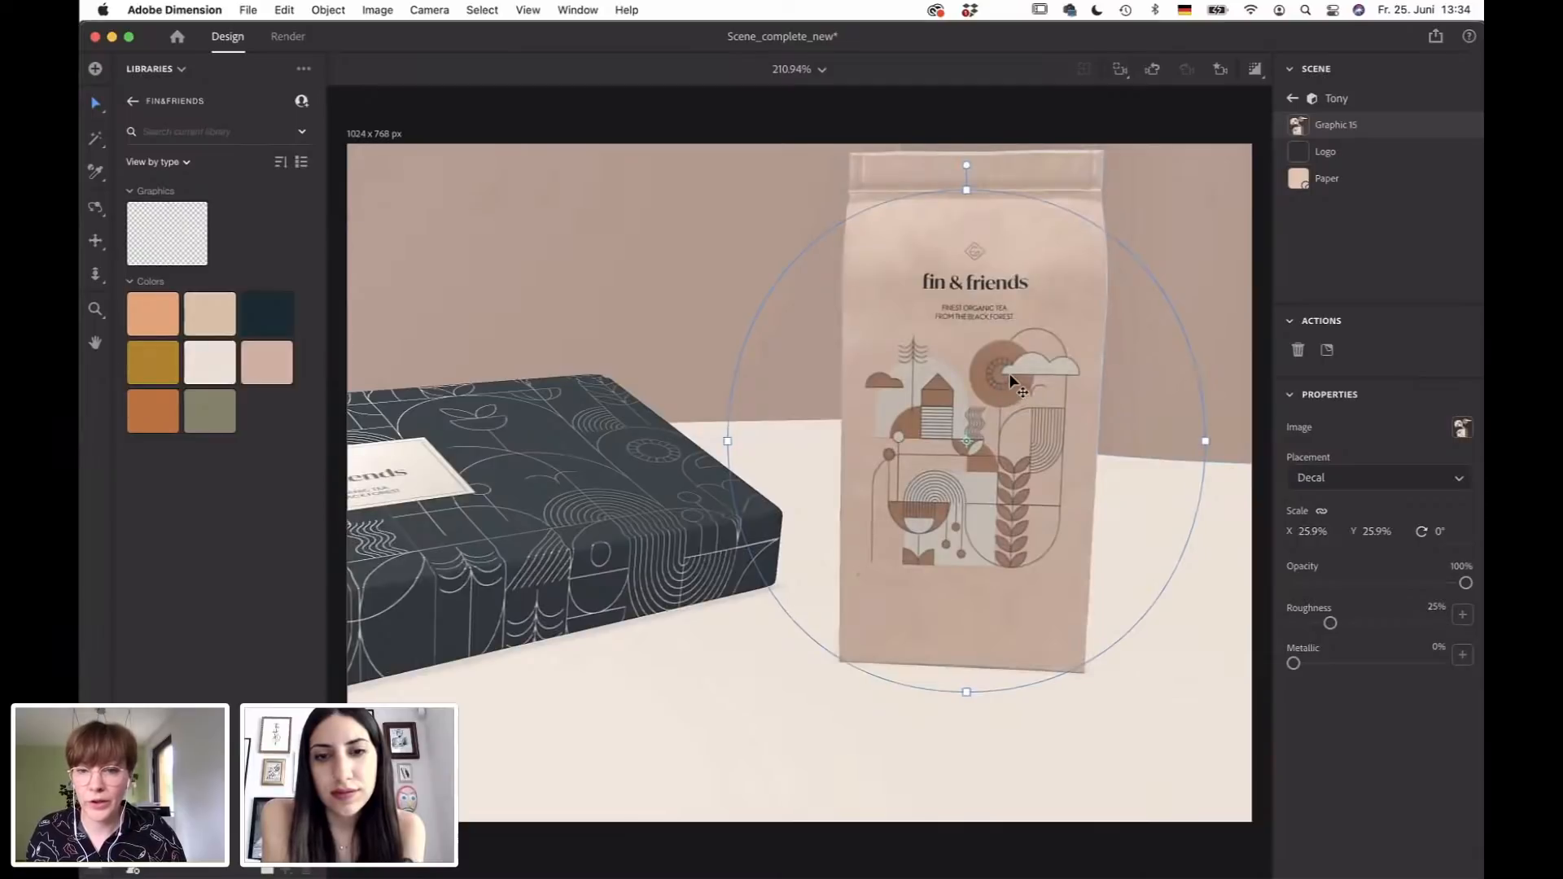
{"action": "left_click_drag", "start_coordinate": [1008, 375], "coordinate": [1012, 381]}
{"action": "left_click_drag", "start_coordinate": [1004, 382], "coordinate": [1005, 391]}
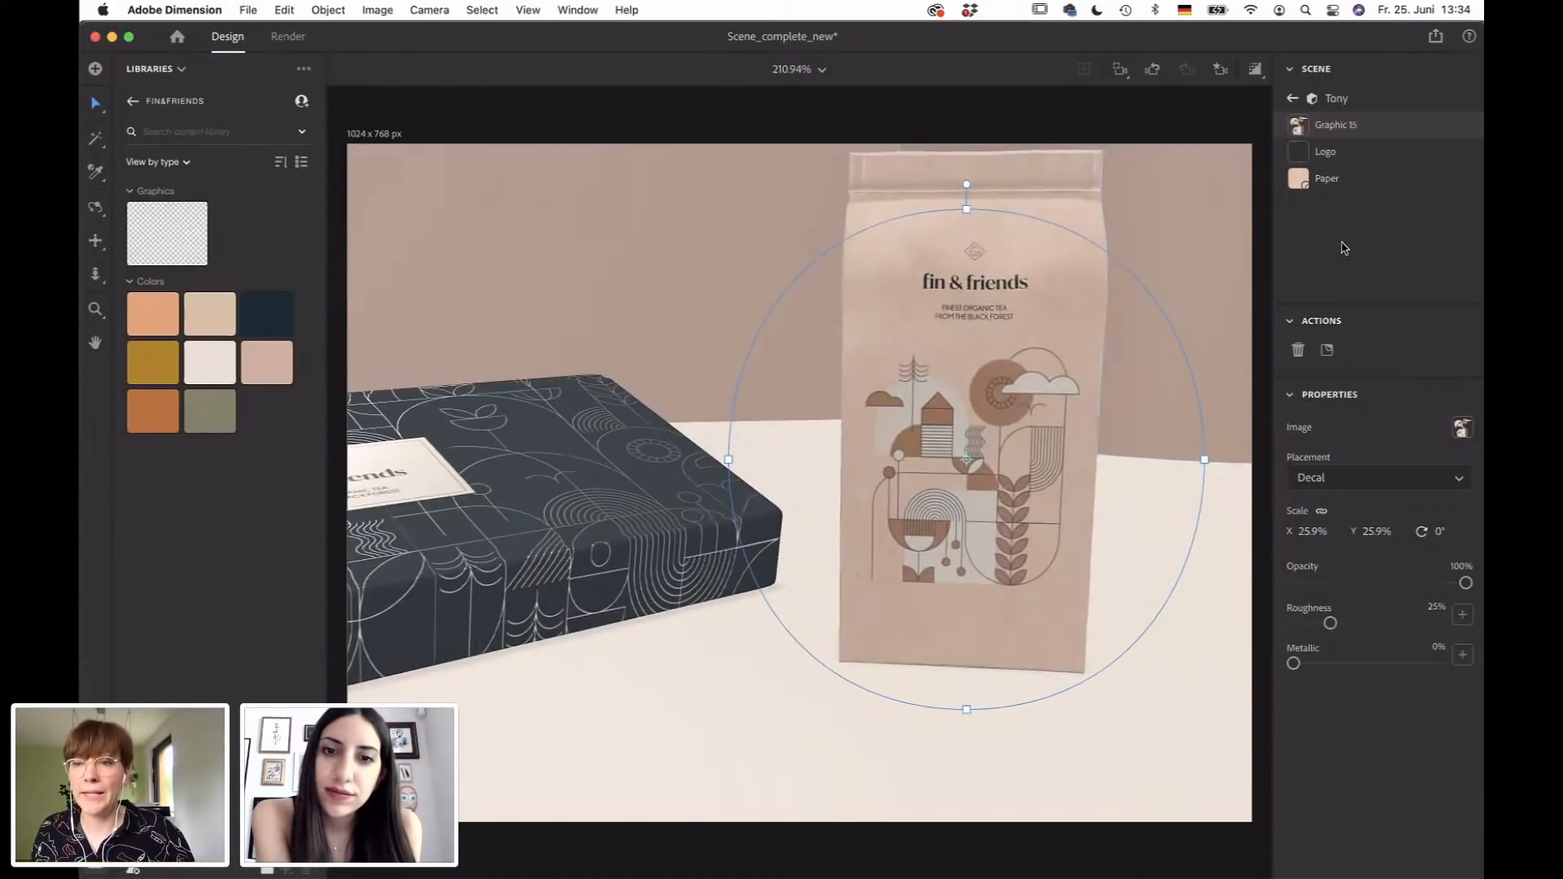
Preview the artboards of Flavours.ai from the Session_3 folder and place the file as a graphic on the Tony bag.
{"action": "left_click", "coordinate": [1336, 352]}
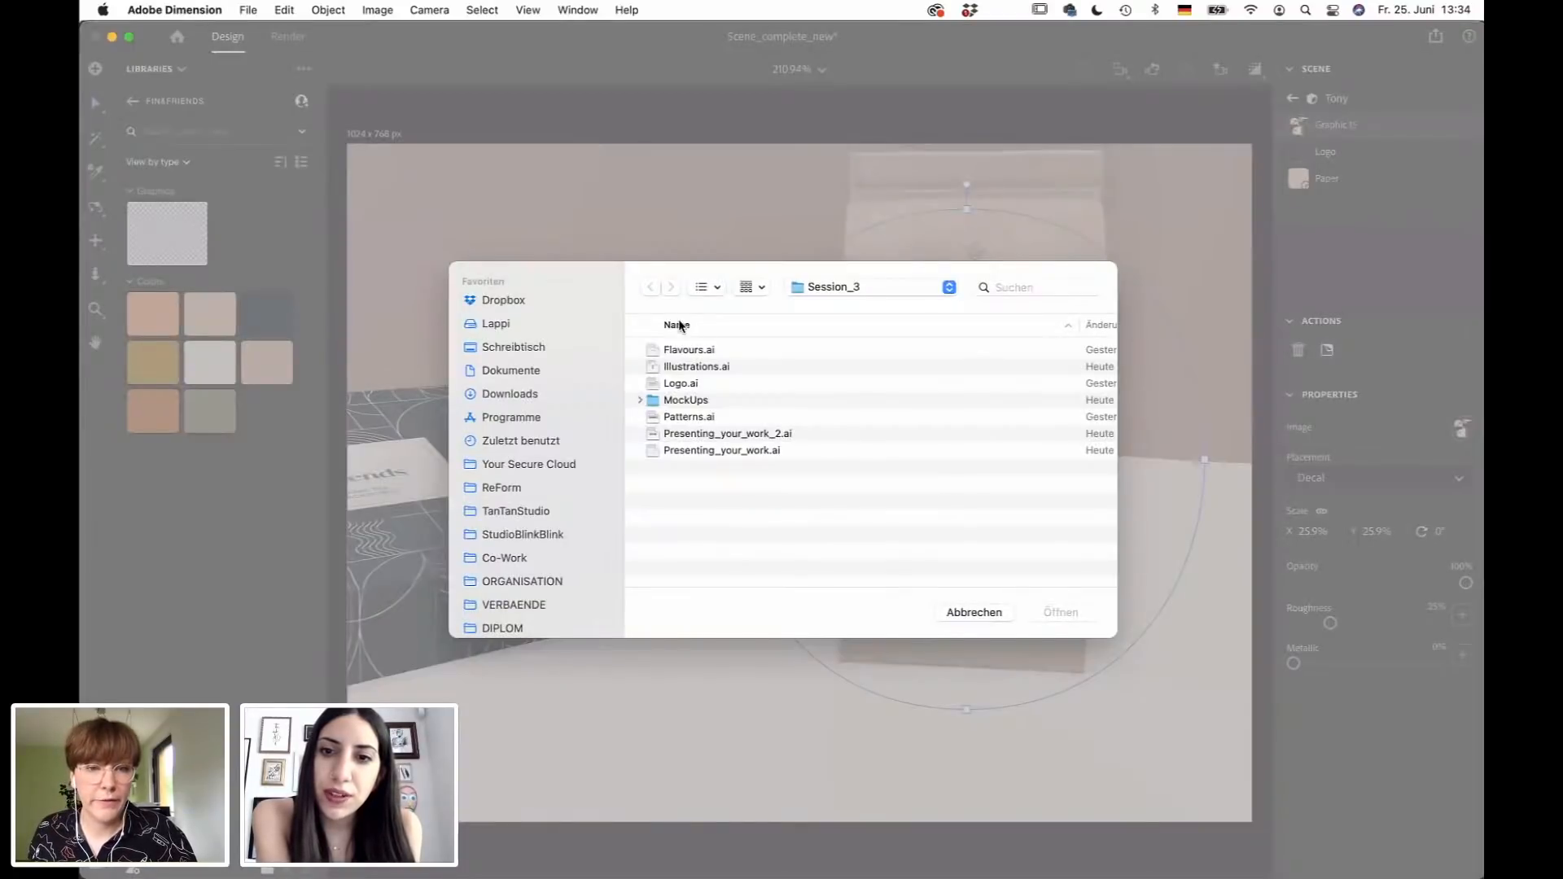
{"action": "left_click", "coordinate": [687, 351]}
{"action": "key", "text": "space"}
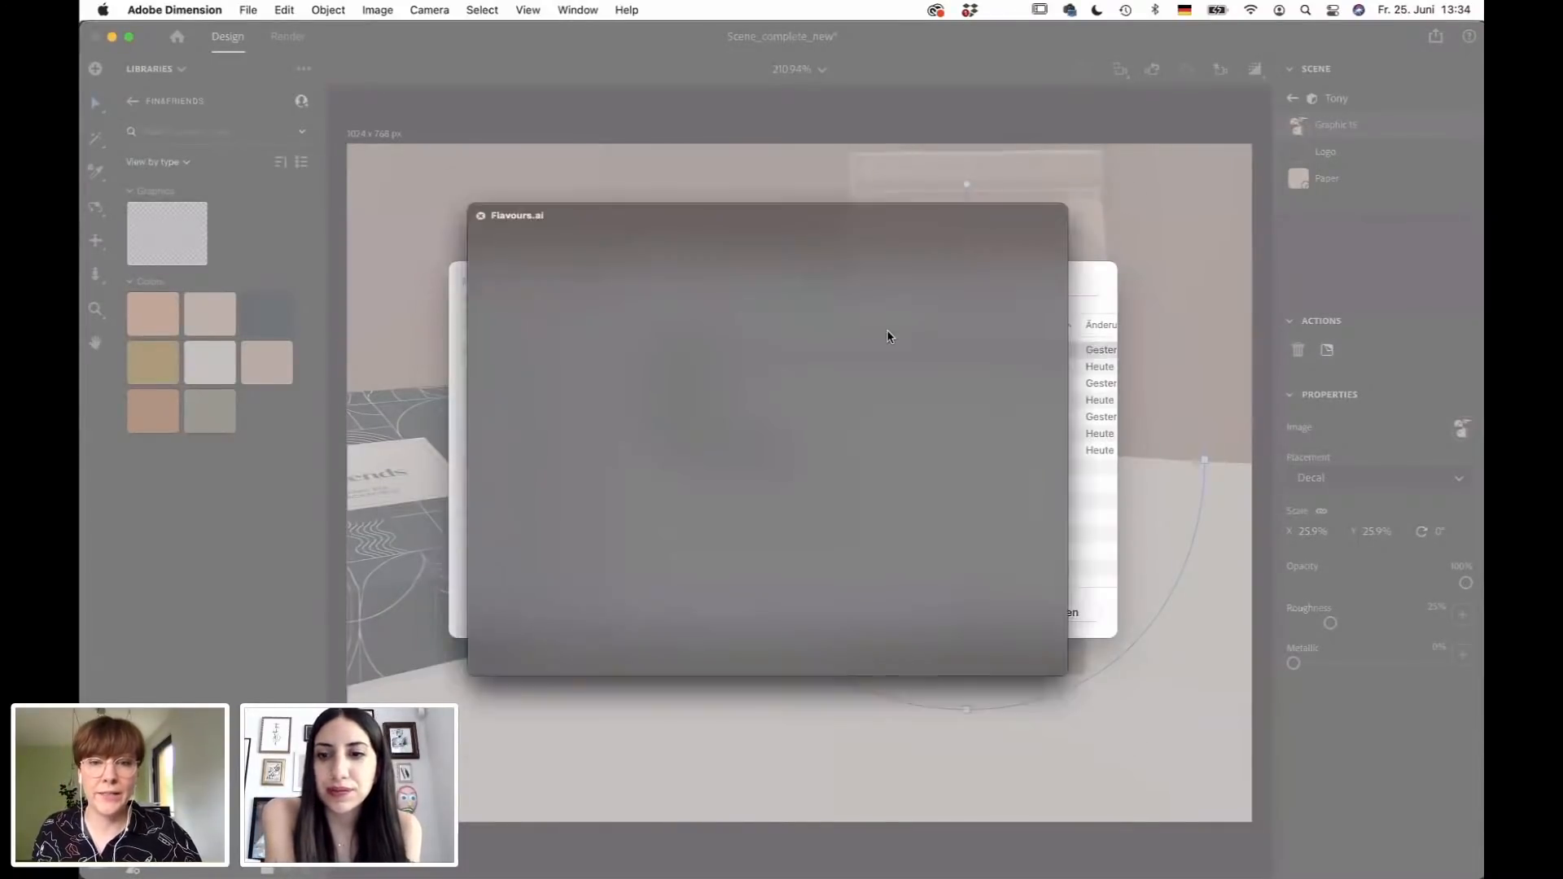
{"action": "left_click", "coordinate": [1276, 273]}
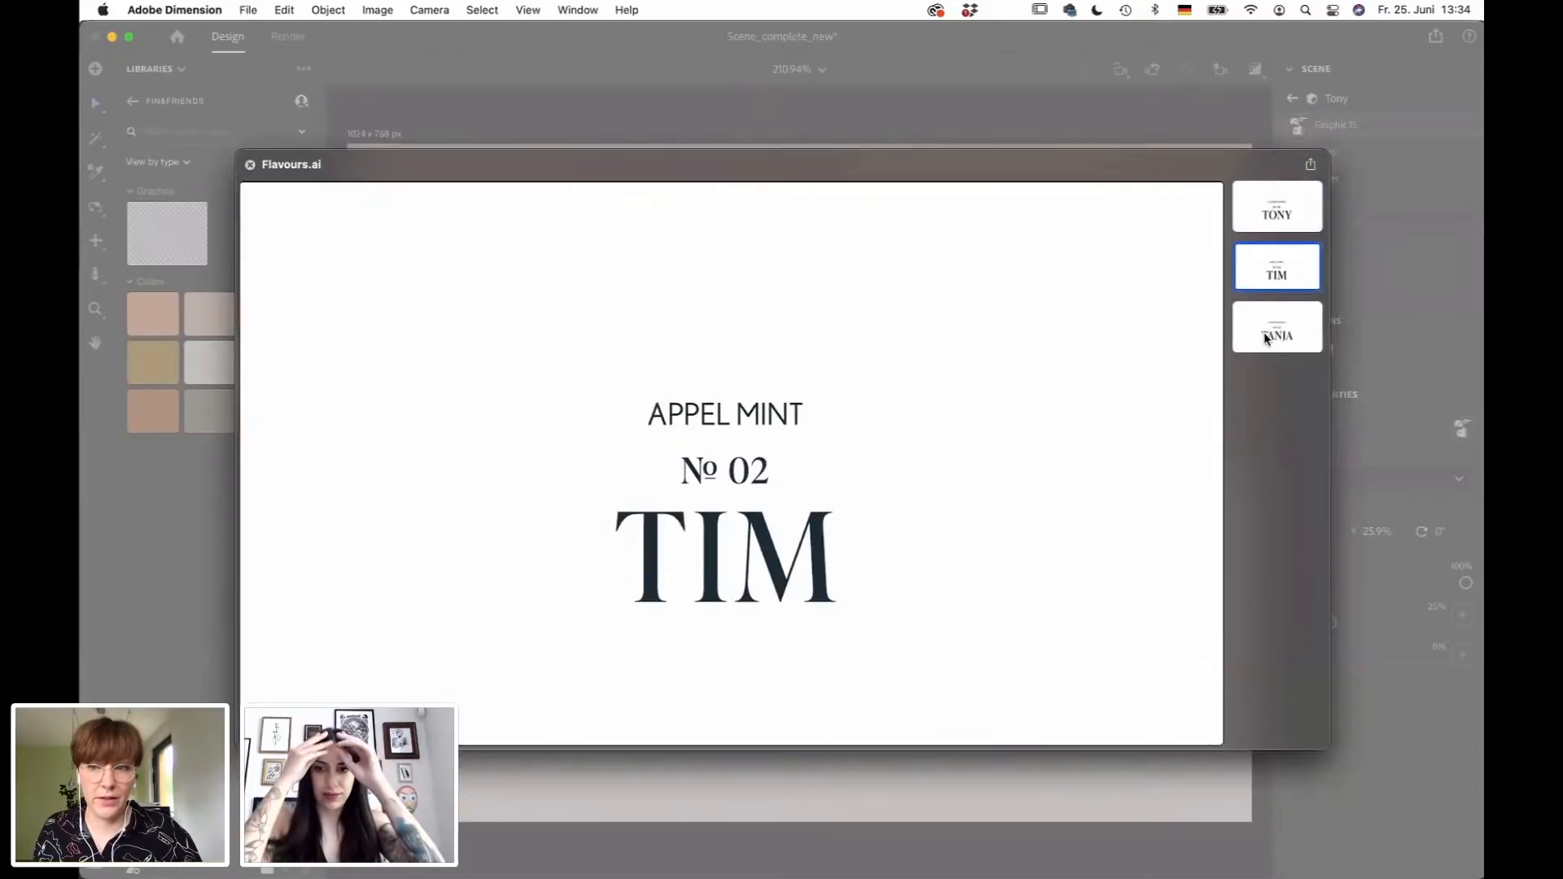
{"action": "left_click", "coordinate": [1264, 340]}
{"action": "key", "text": "space"}
{"action": "left_click", "coordinate": [1061, 612]}
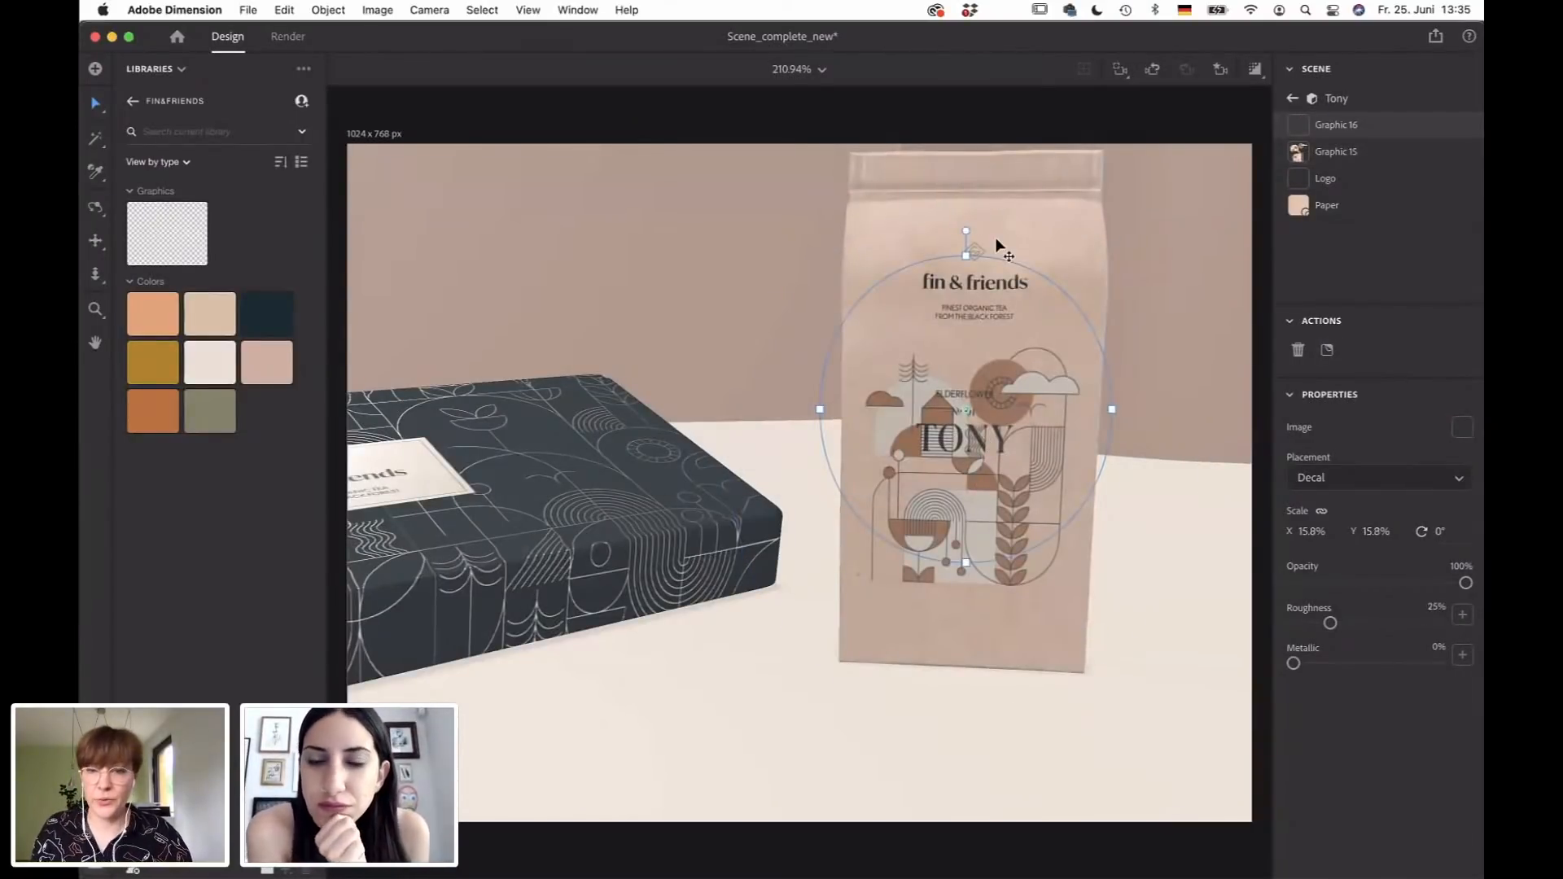
Shrink the flavour label to about 11.5% scale and move it below the illustration near the bag's bottom edge.
{"action": "left_click_drag", "start_coordinate": [966, 256], "coordinate": [961, 314]}
{"action": "left_click_drag", "start_coordinate": [981, 437], "coordinate": [976, 641]}
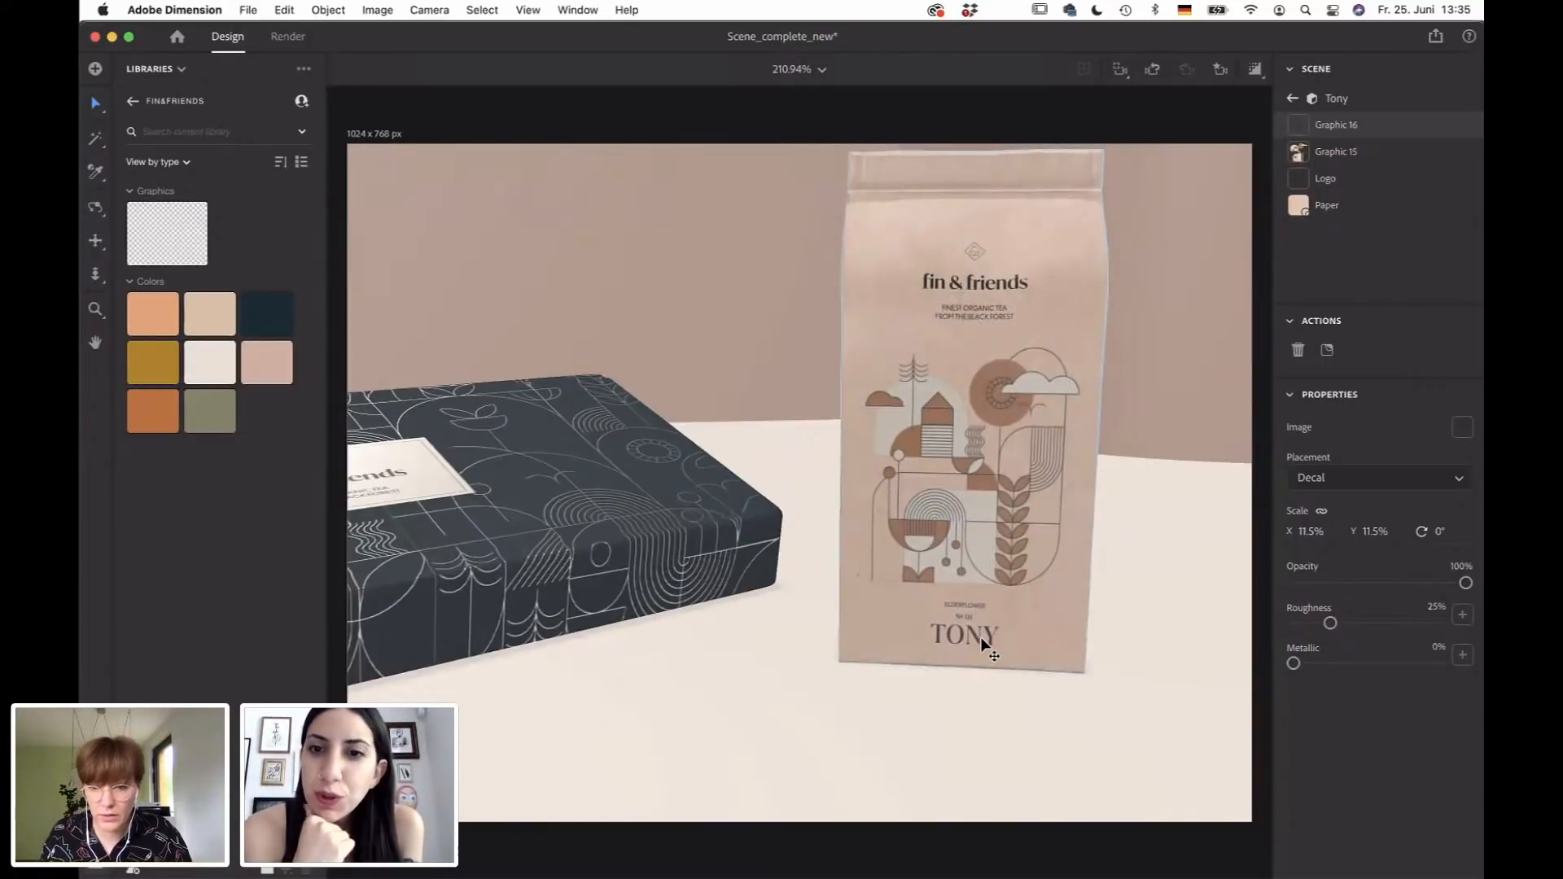
{"action": "key", "text": "1"}
{"action": "left_click_drag", "start_coordinate": [1072, 555], "coordinate": [1067, 545]}
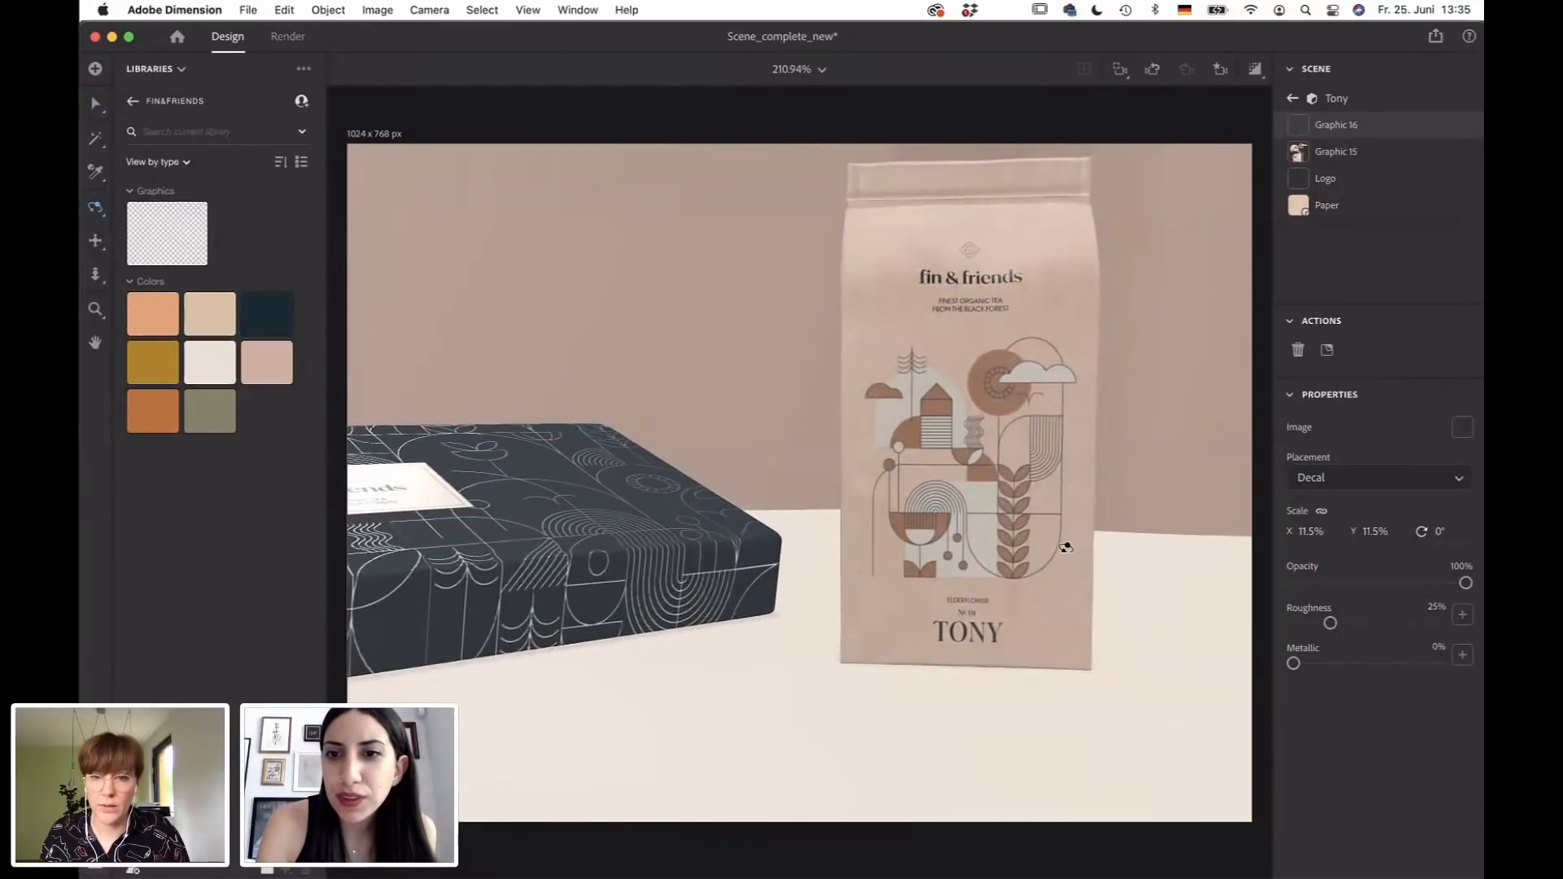
Rename the flavour label graphic in the Tony bag's list of graphics as Flavour.
{"action": "double_click", "coordinate": [1332, 127]}
{"action": "type", "text": "Fl"}
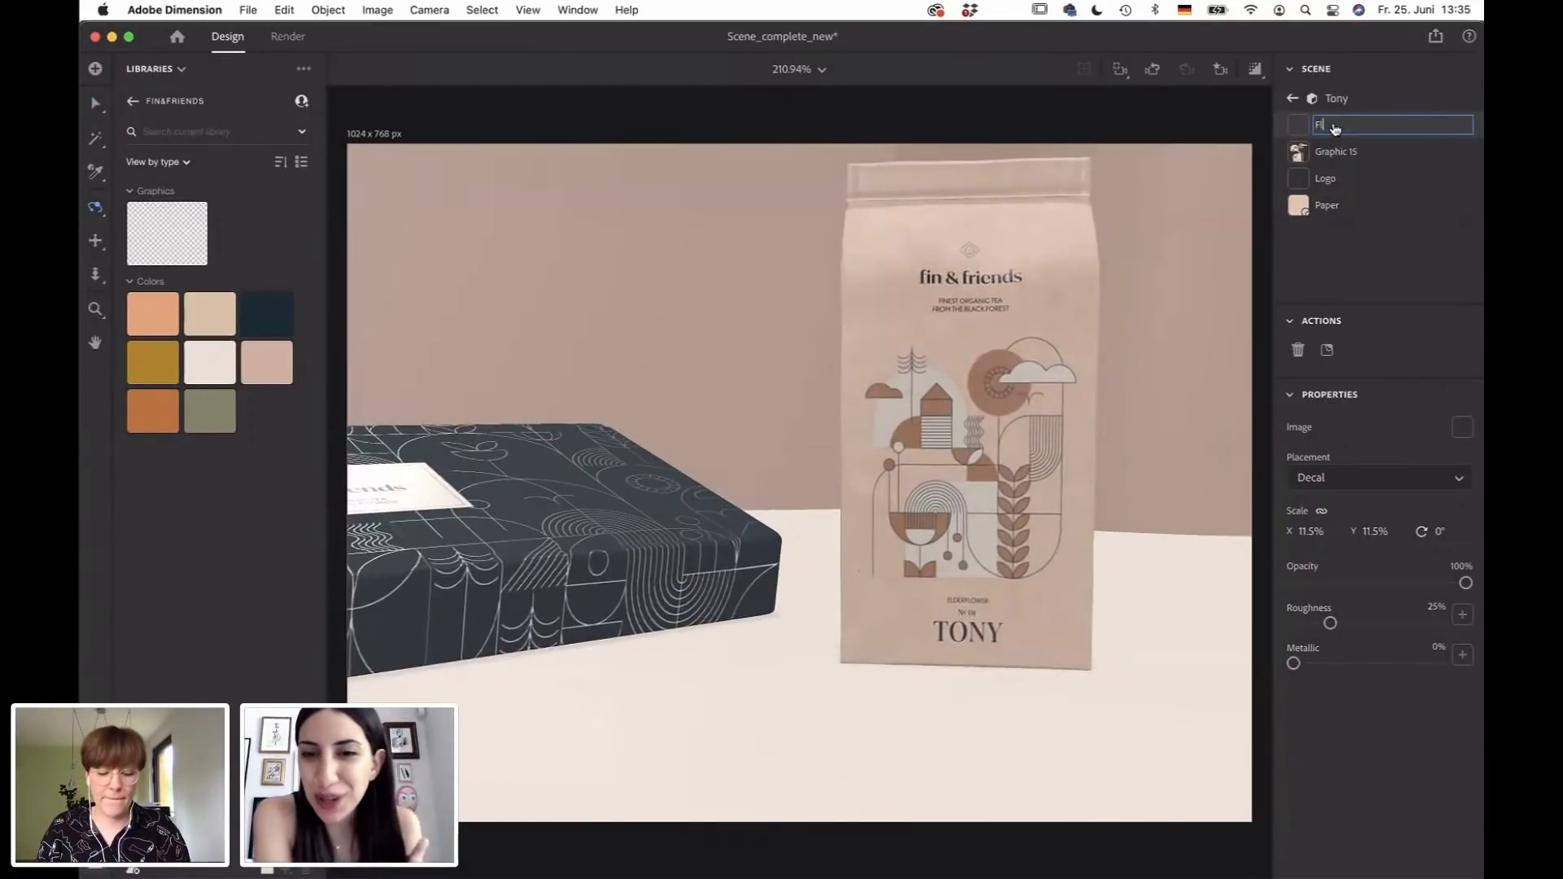
{"action": "type", "text": "avour"}
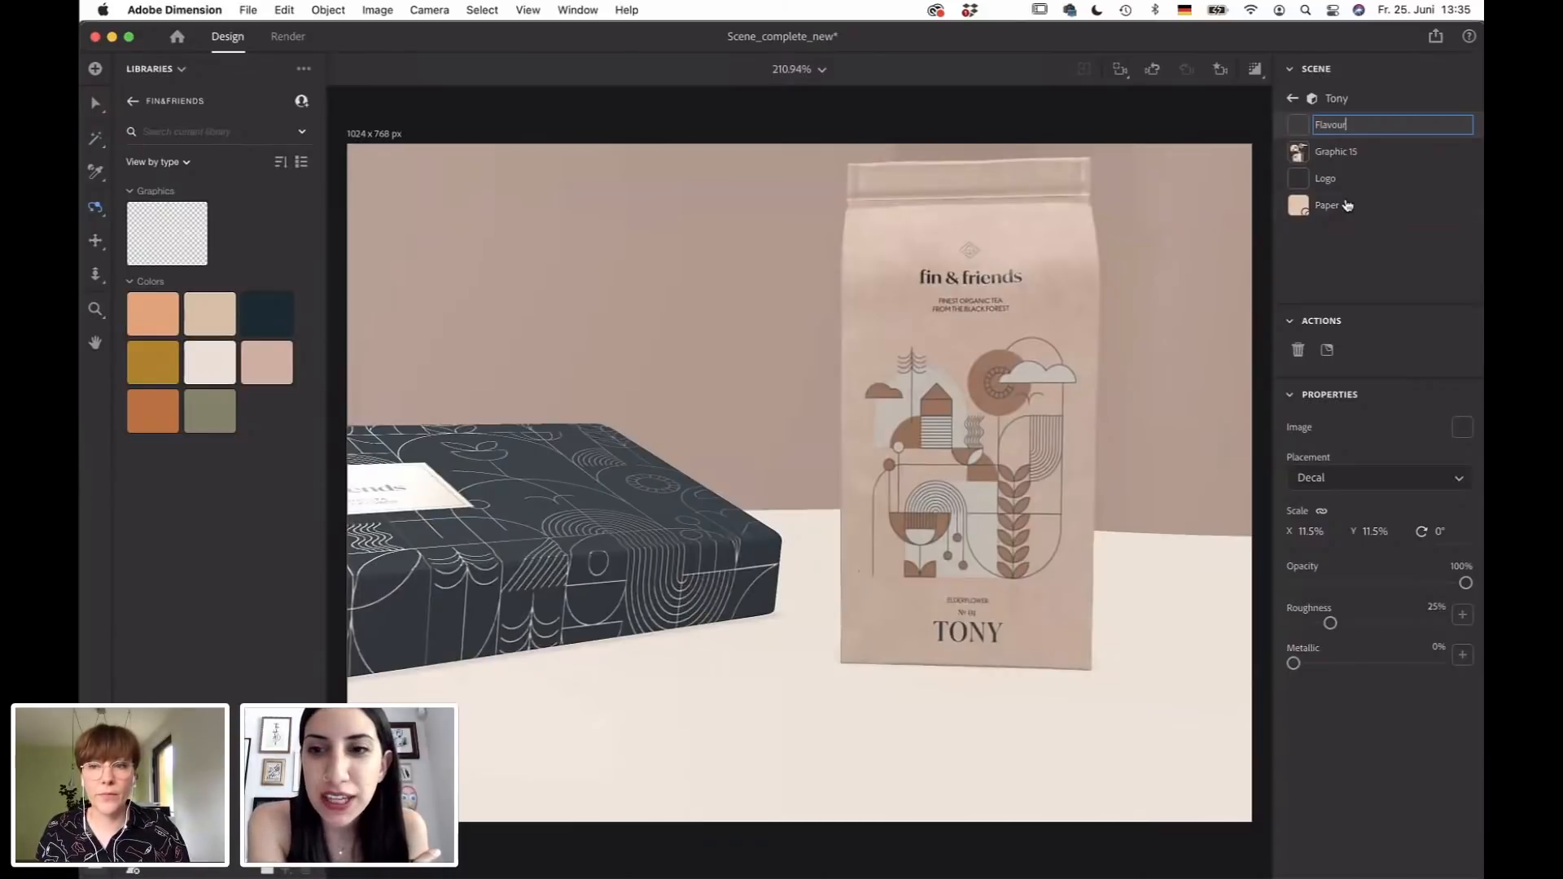
Rename the illustration graphic in the Tony bag's list of graphics as Illustrator and check its image preview.
{"action": "key", "text": "Return"}
{"action": "double_click", "coordinate": [1335, 155]}
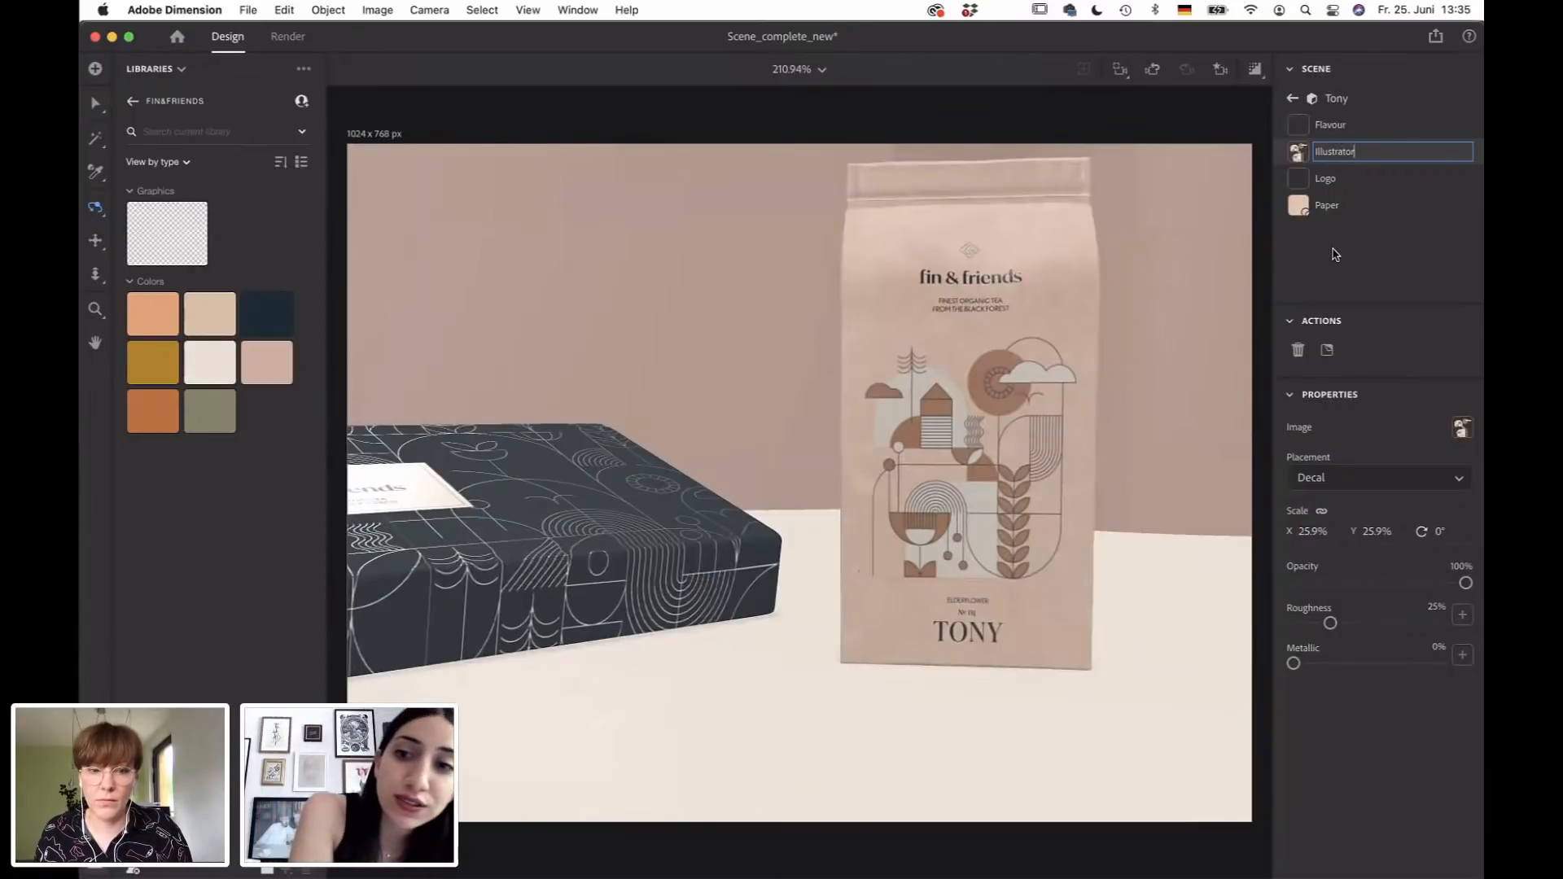
{"action": "key", "text": "Return"}
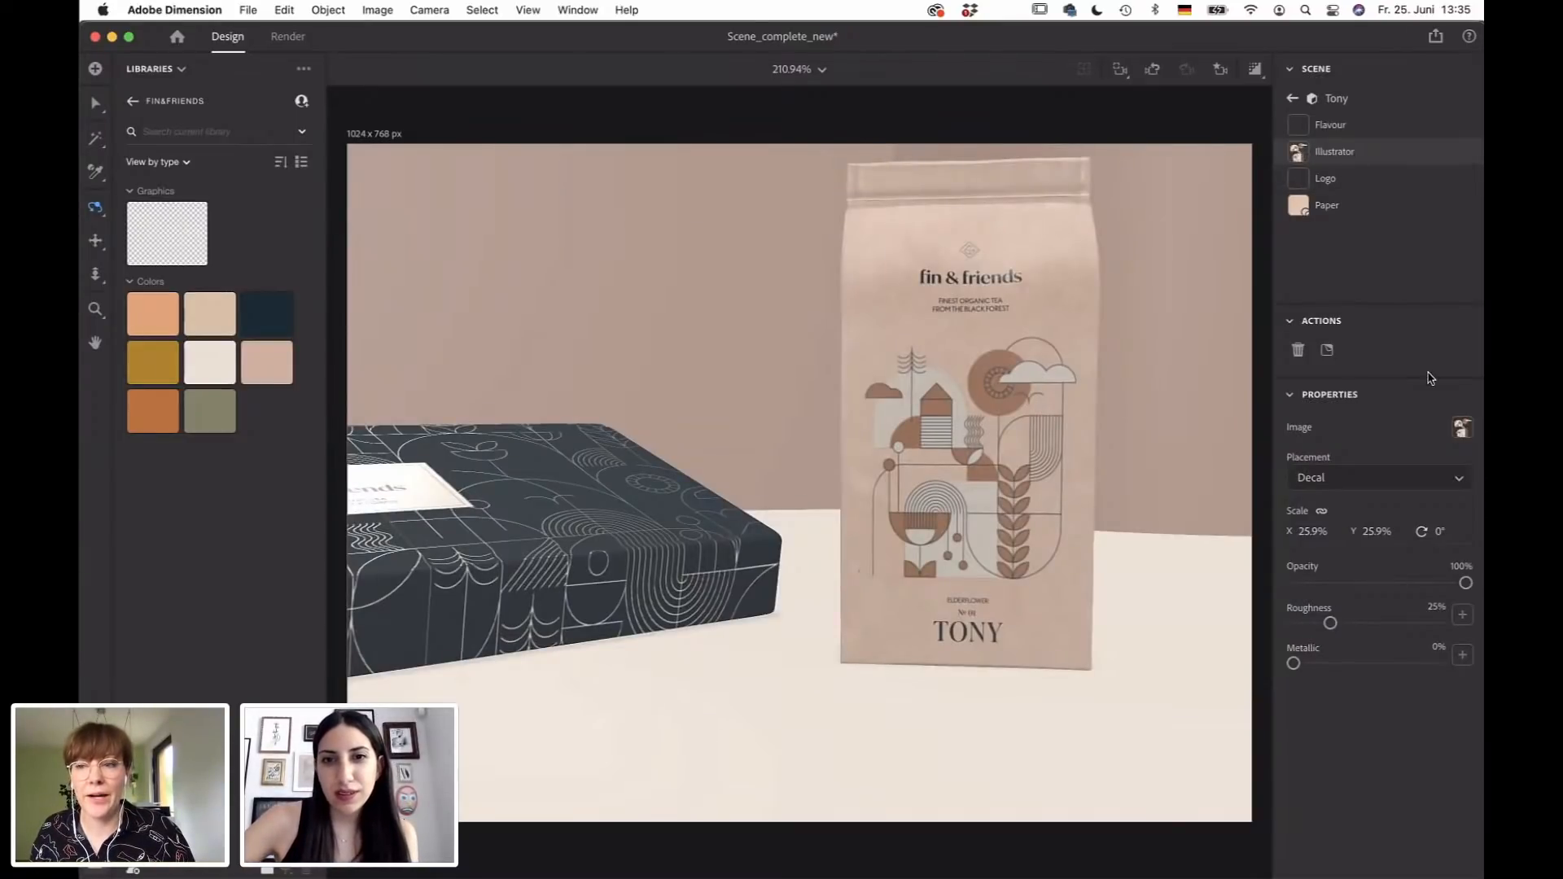
{"action": "left_click", "coordinate": [1462, 431]}
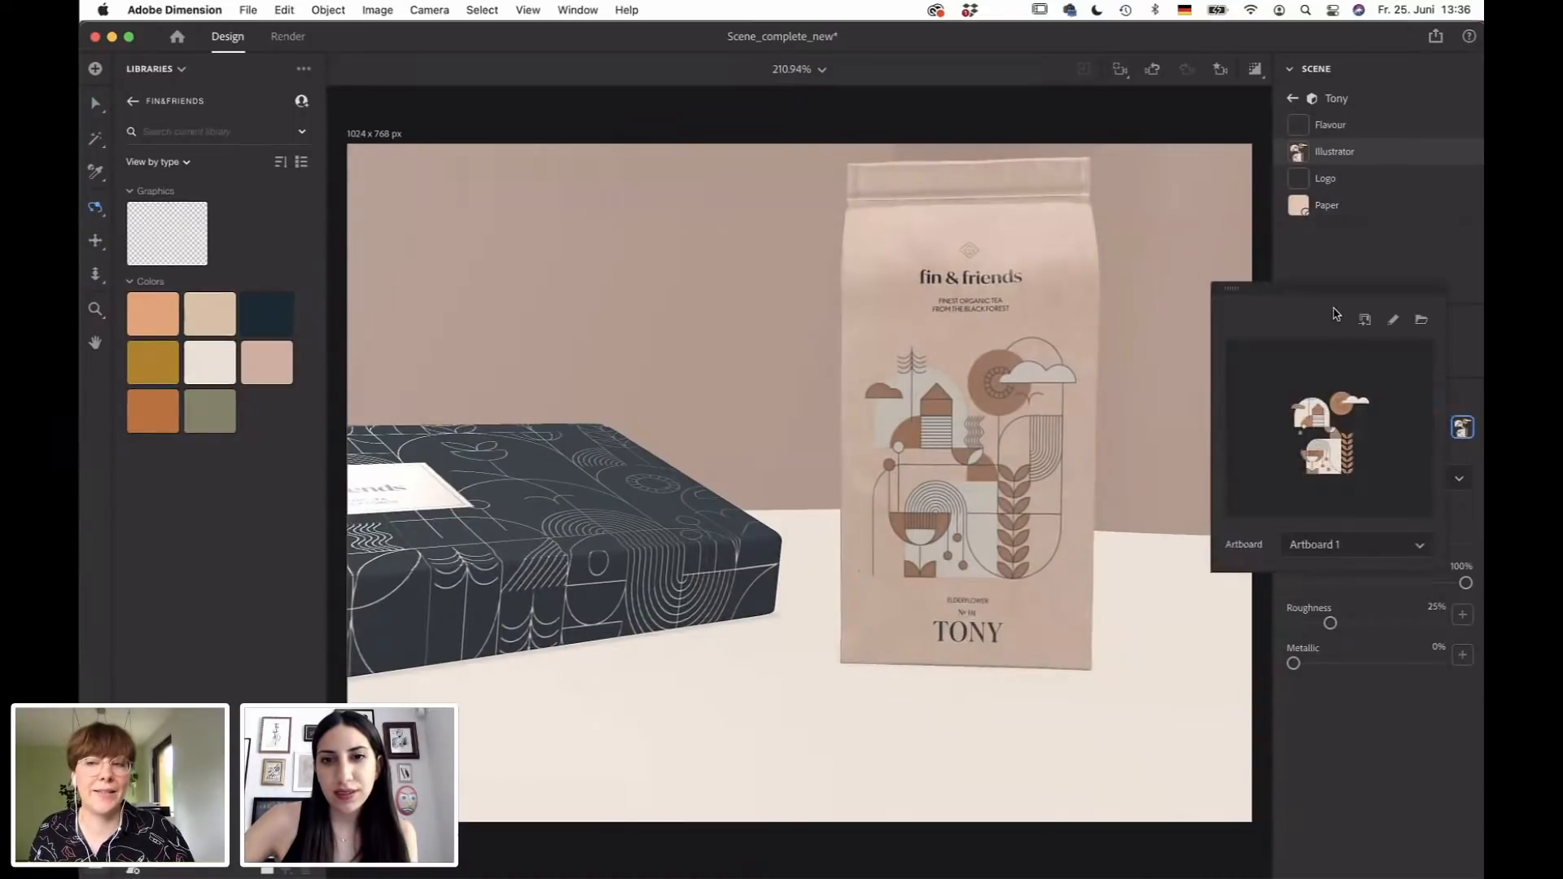
{"action": "key", "text": "Escape"}
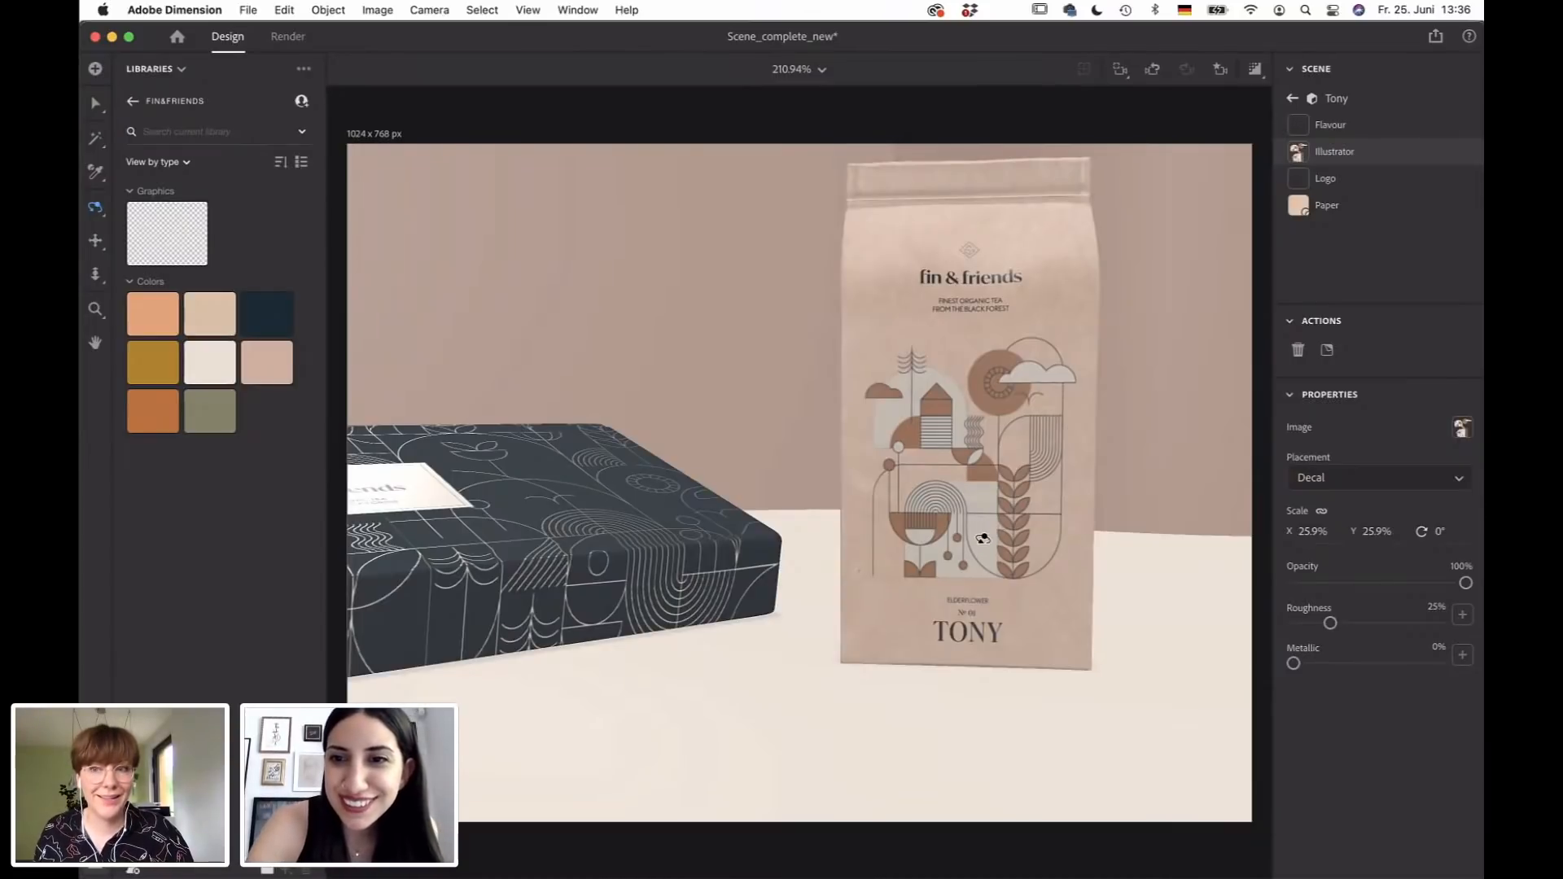
Move the fin & friends logo slightly down on the front of the Tony bag, closer to the illustration.
{"action": "key", "text": "v"}
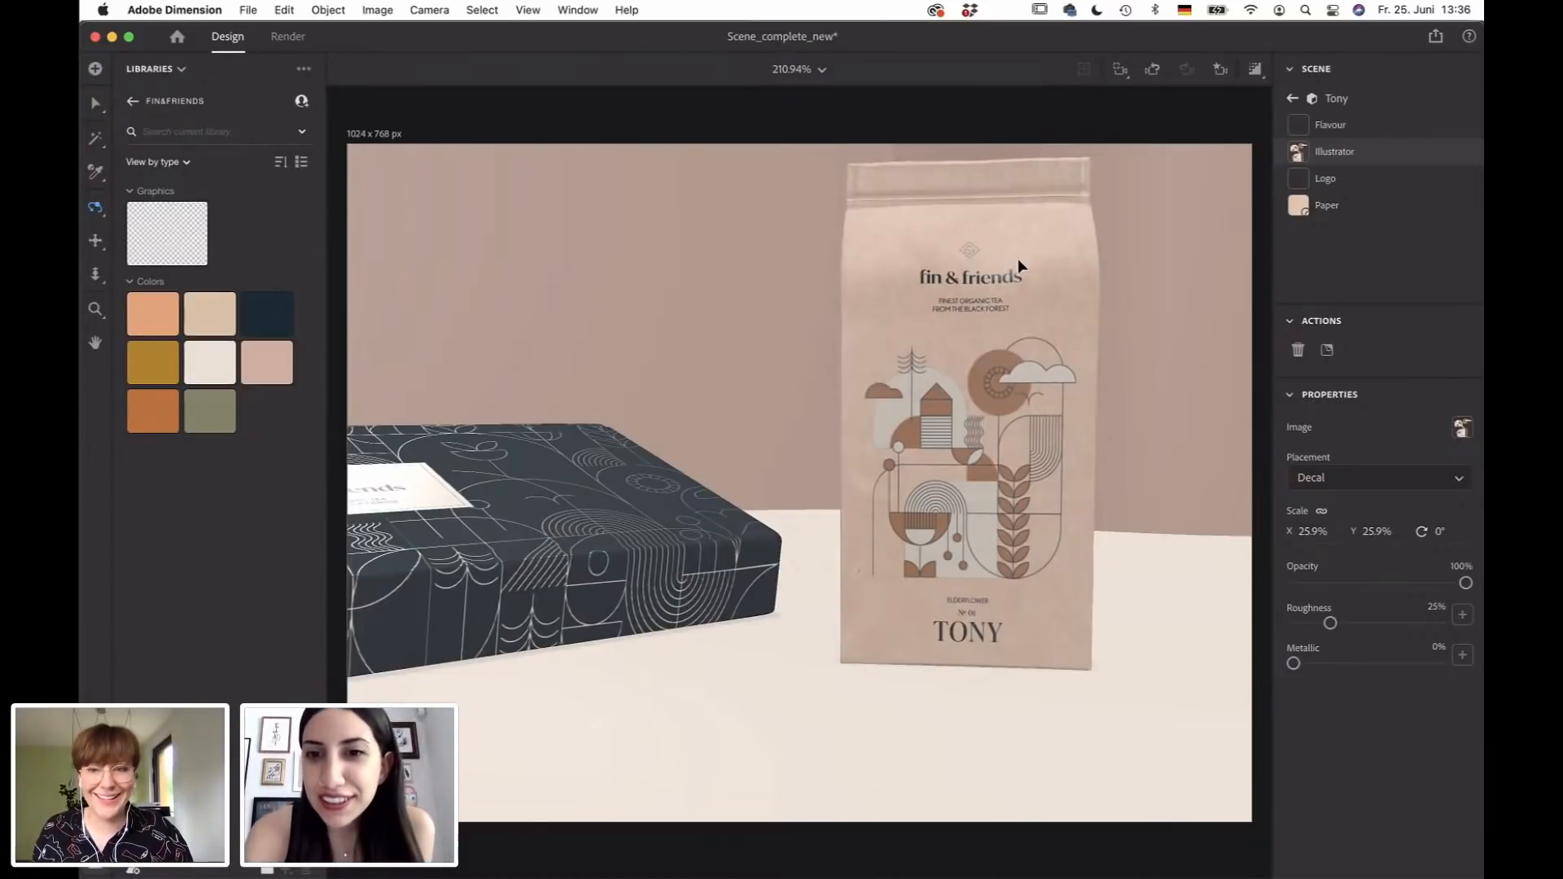
{"action": "left_click", "coordinate": [992, 300]}
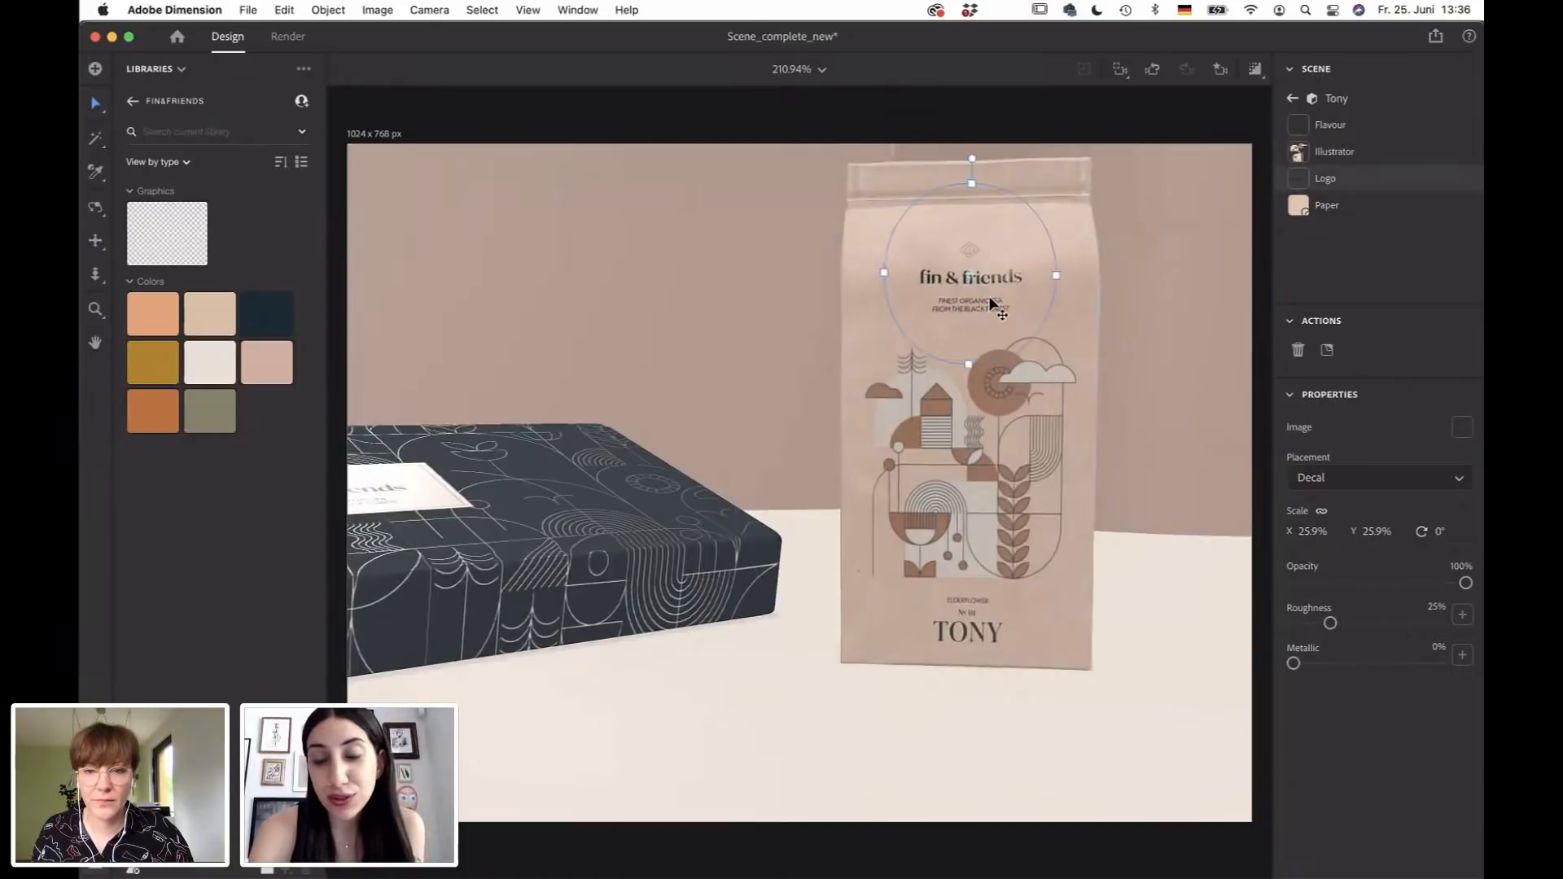
{"action": "left_click_drag", "start_coordinate": [988, 295], "coordinate": [989, 294]}
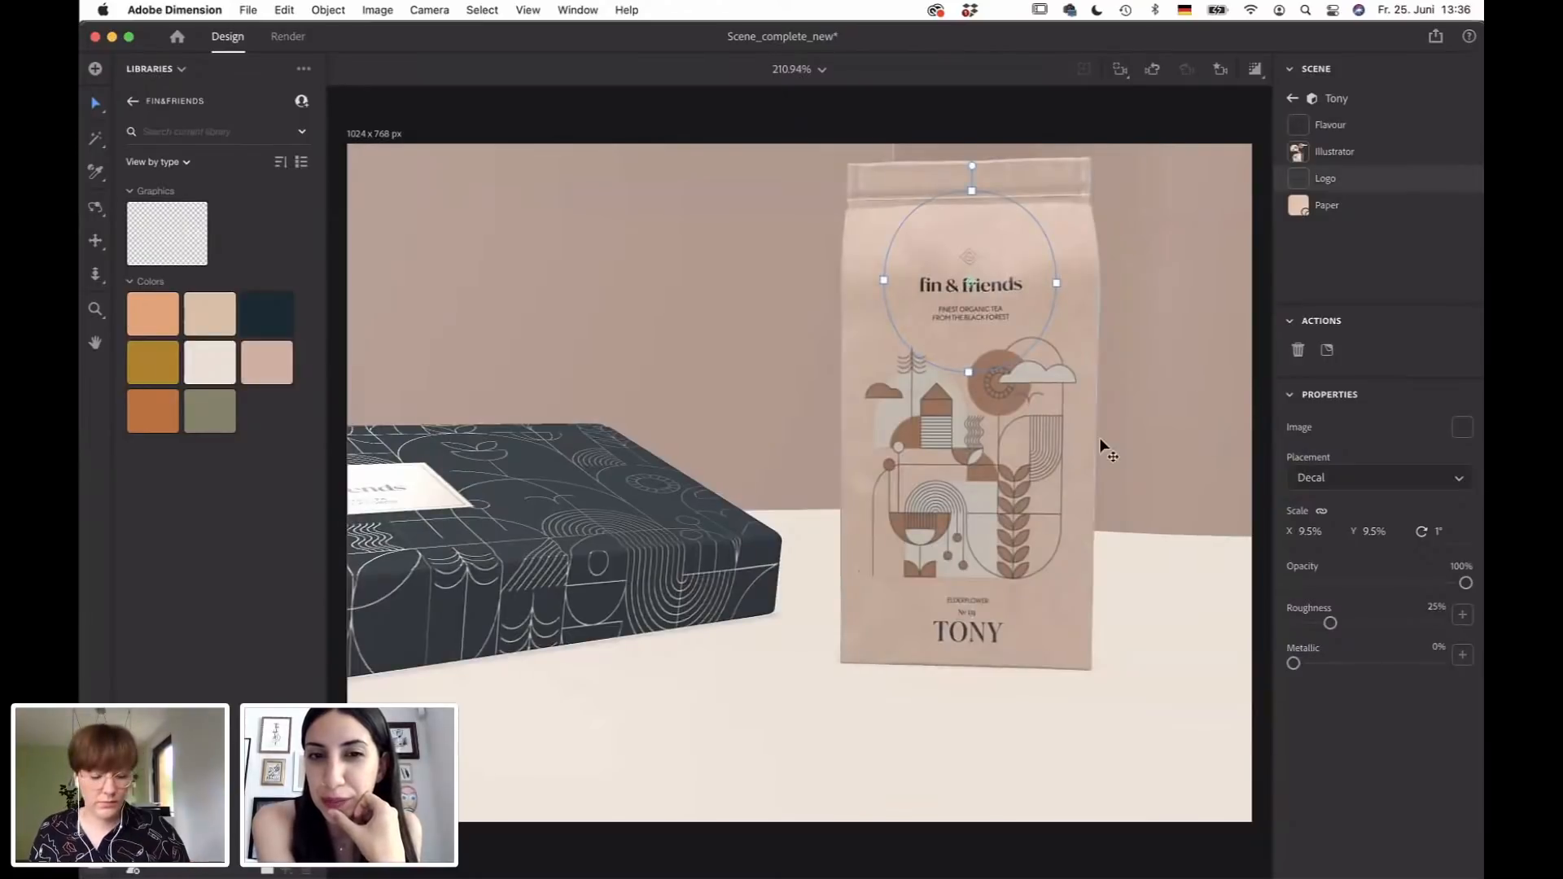
Place Illustrations.ai from the Session_3 folder as a graphic on the back of the Tony bag.
{"action": "key", "text": "2"}
{"action": "left_click_drag", "start_coordinate": [1103, 447], "coordinate": [905, 446]}
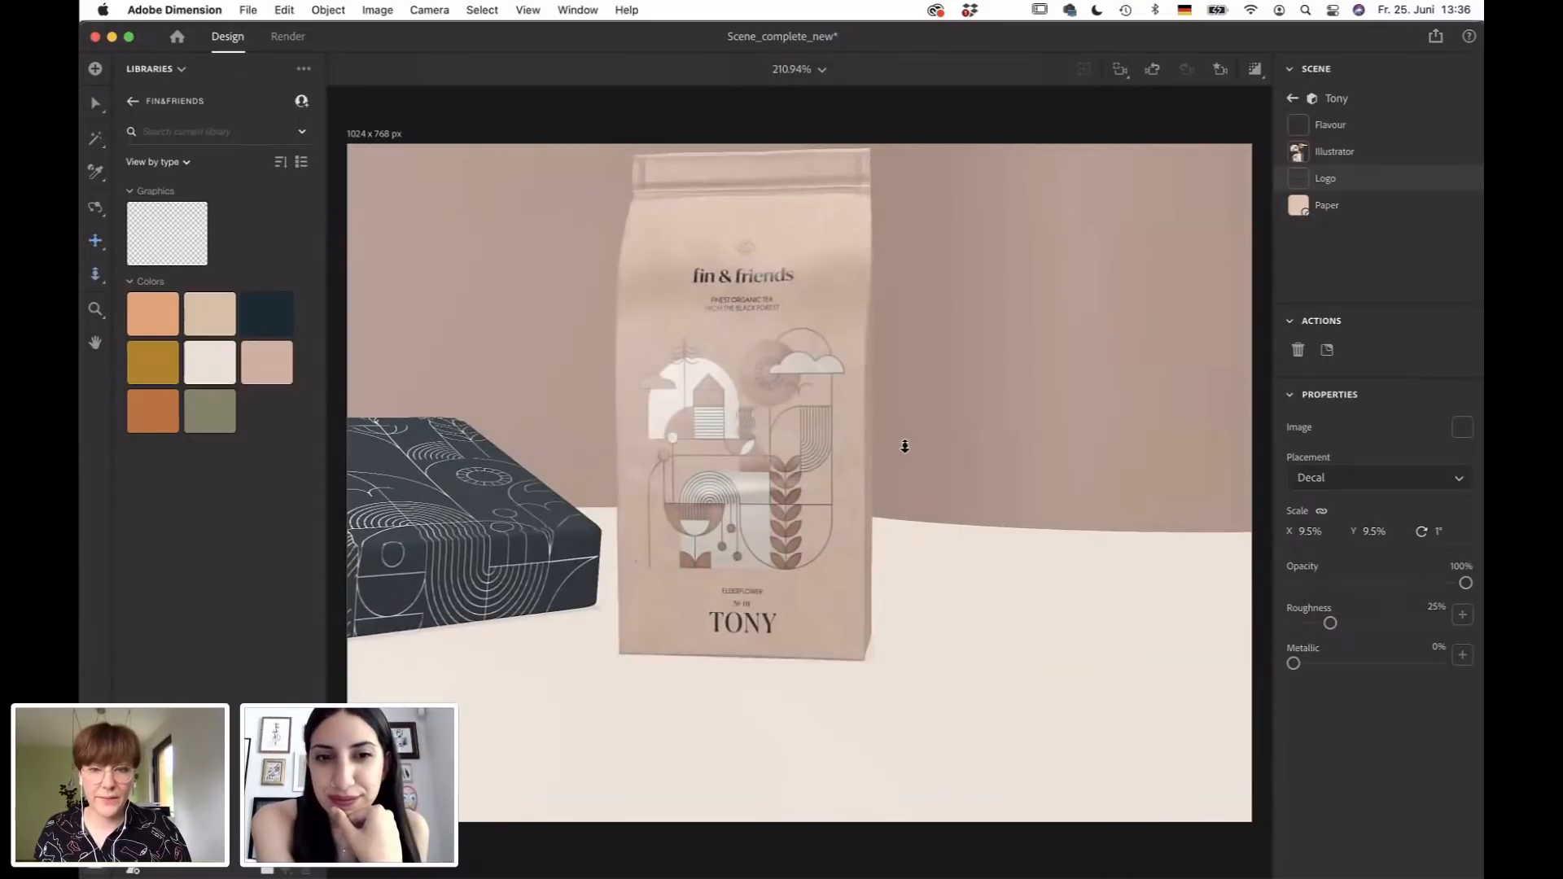
{"action": "key", "text": "3"}
{"action": "mouse_move", "coordinate": [907, 440]}
{"action": "left_mouse_down"}
{"action": "mouse_move", "coordinate": [900, 461]}
{"action": "mouse_move", "coordinate": [936, 352]}
{"action": "mouse_move", "coordinate": [906, 442]}
{"action": "left_mouse_up"}
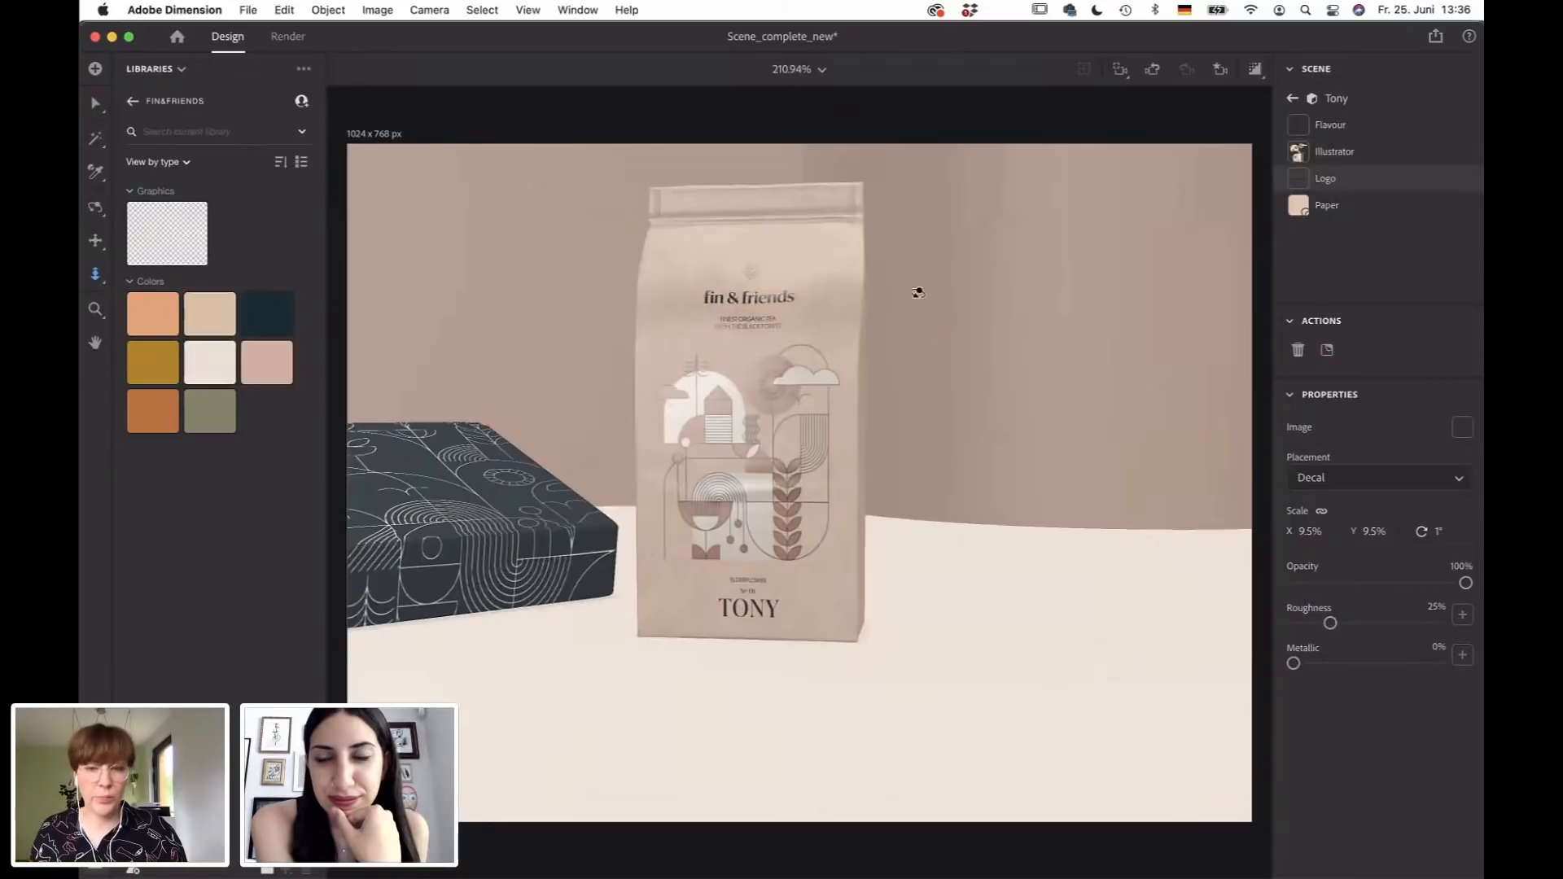
{"action": "key", "text": "1"}
{"action": "left_click_drag", "start_coordinate": [767, 444], "coordinate": [1023, 346]}
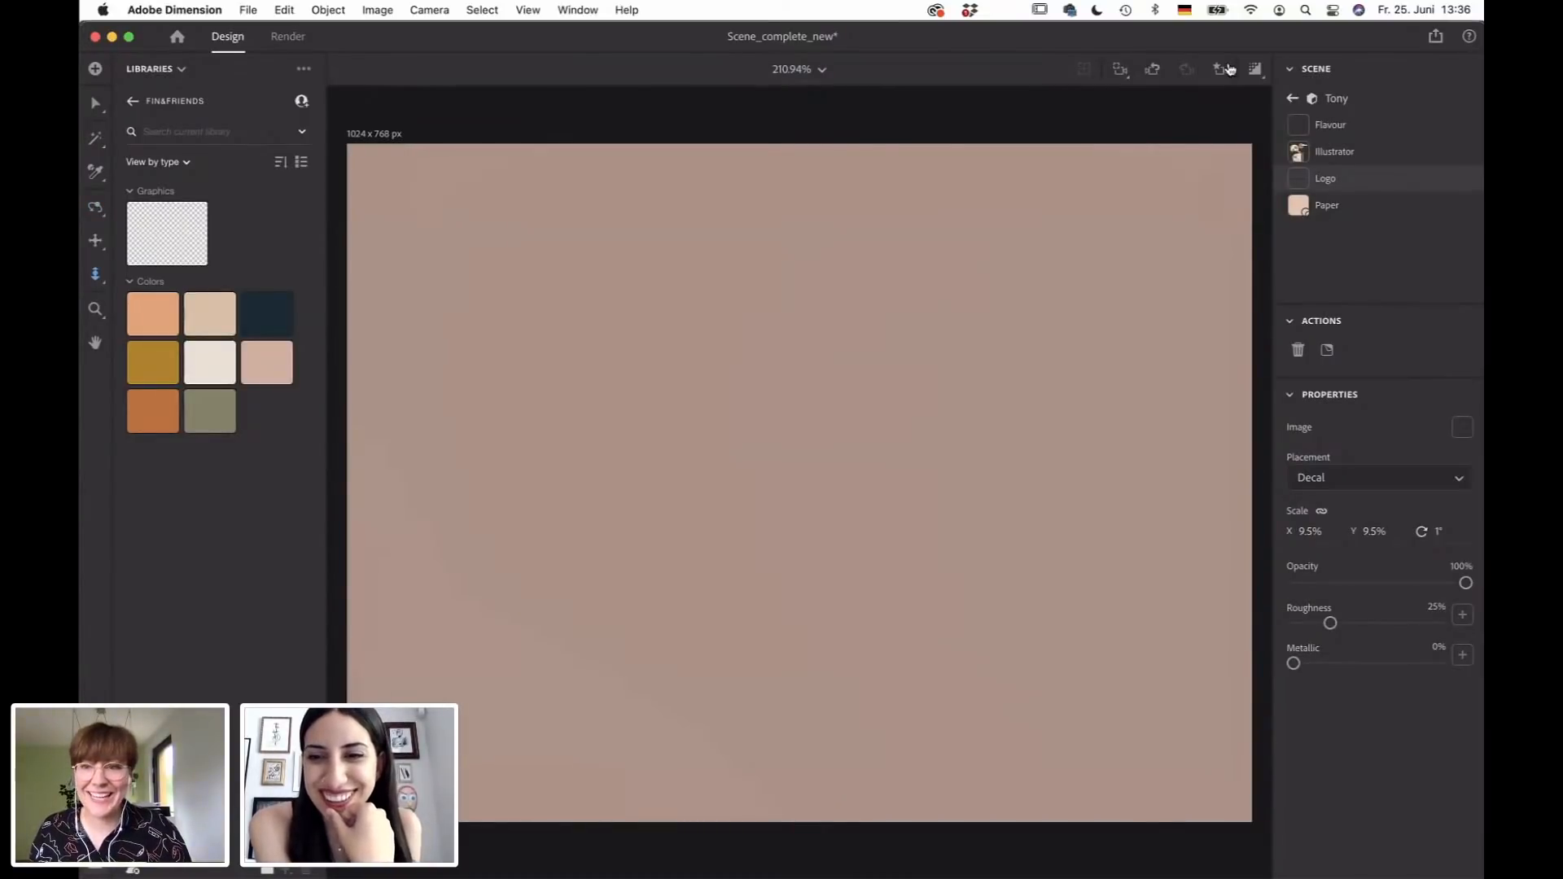
{"action": "left_click", "coordinate": [1121, 70]}
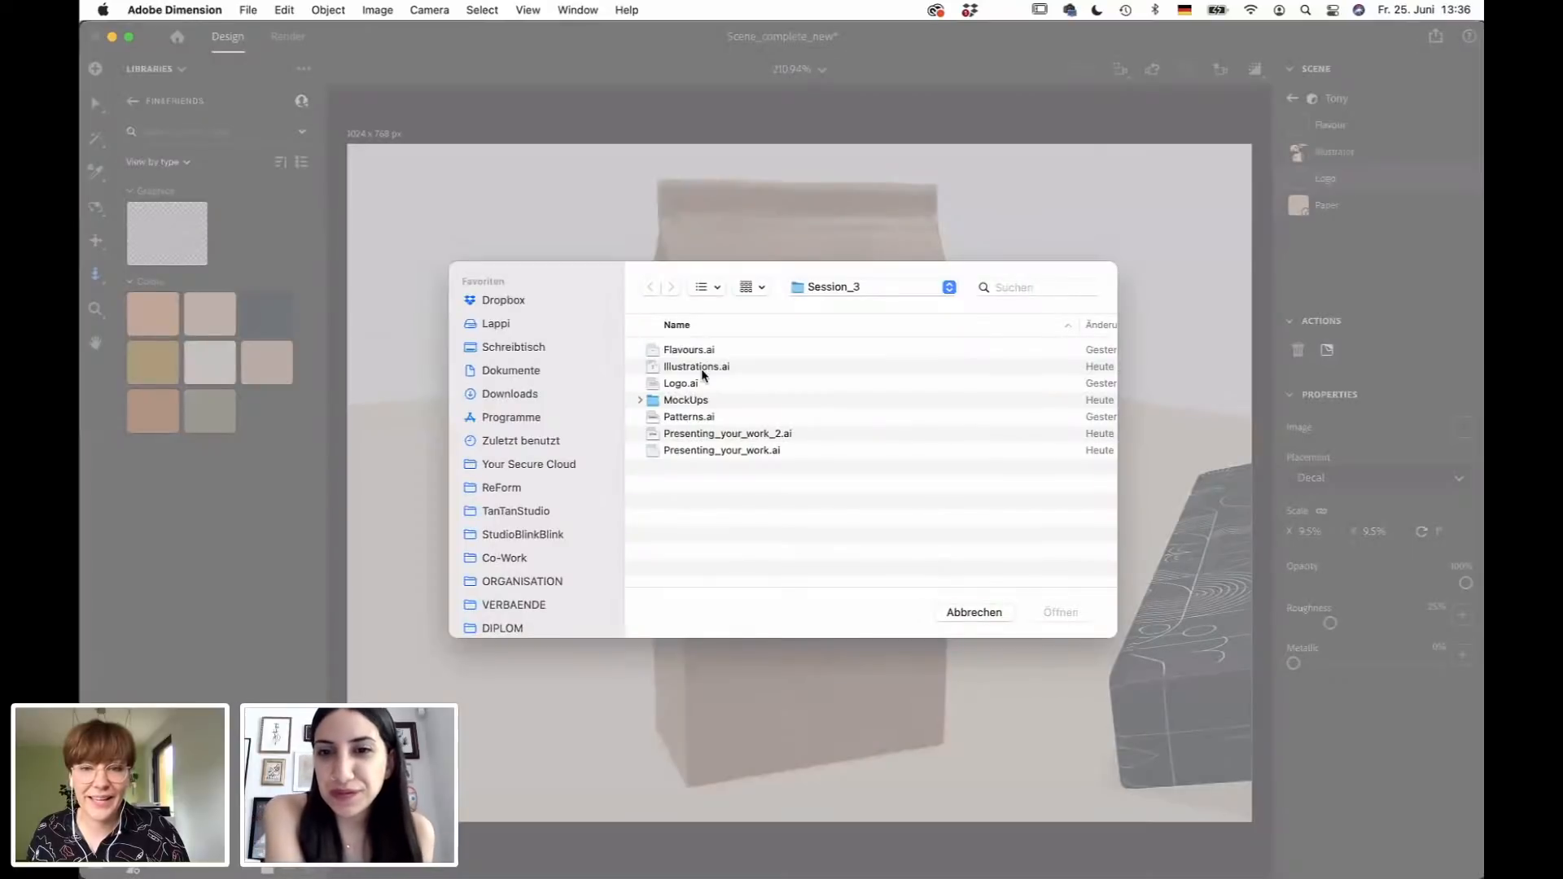
{"action": "left_click", "coordinate": [697, 367]}
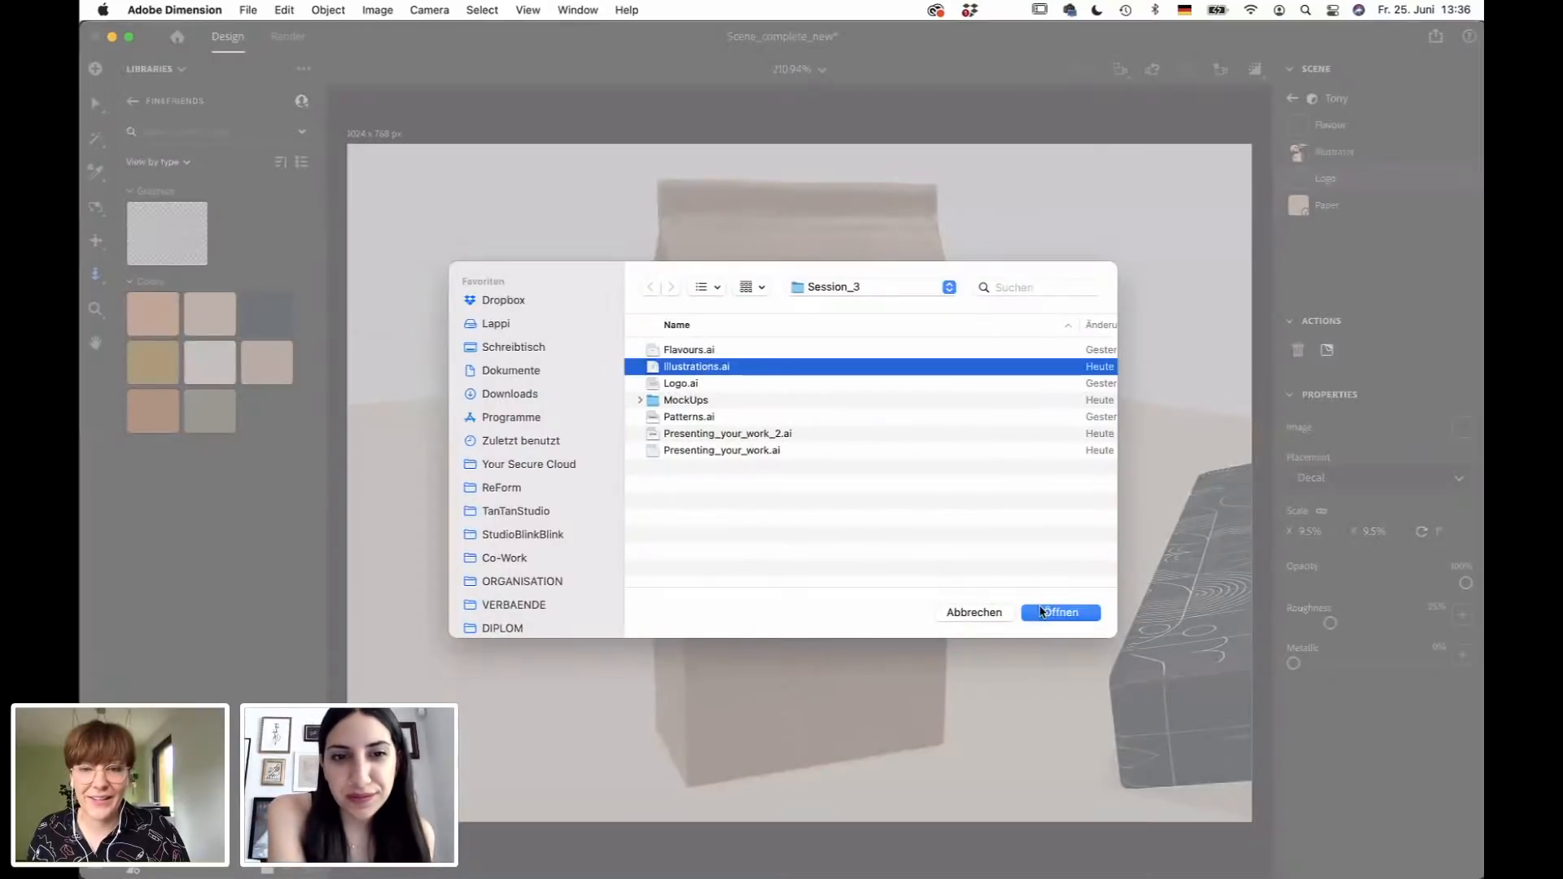
{"action": "left_click", "coordinate": [1073, 616]}
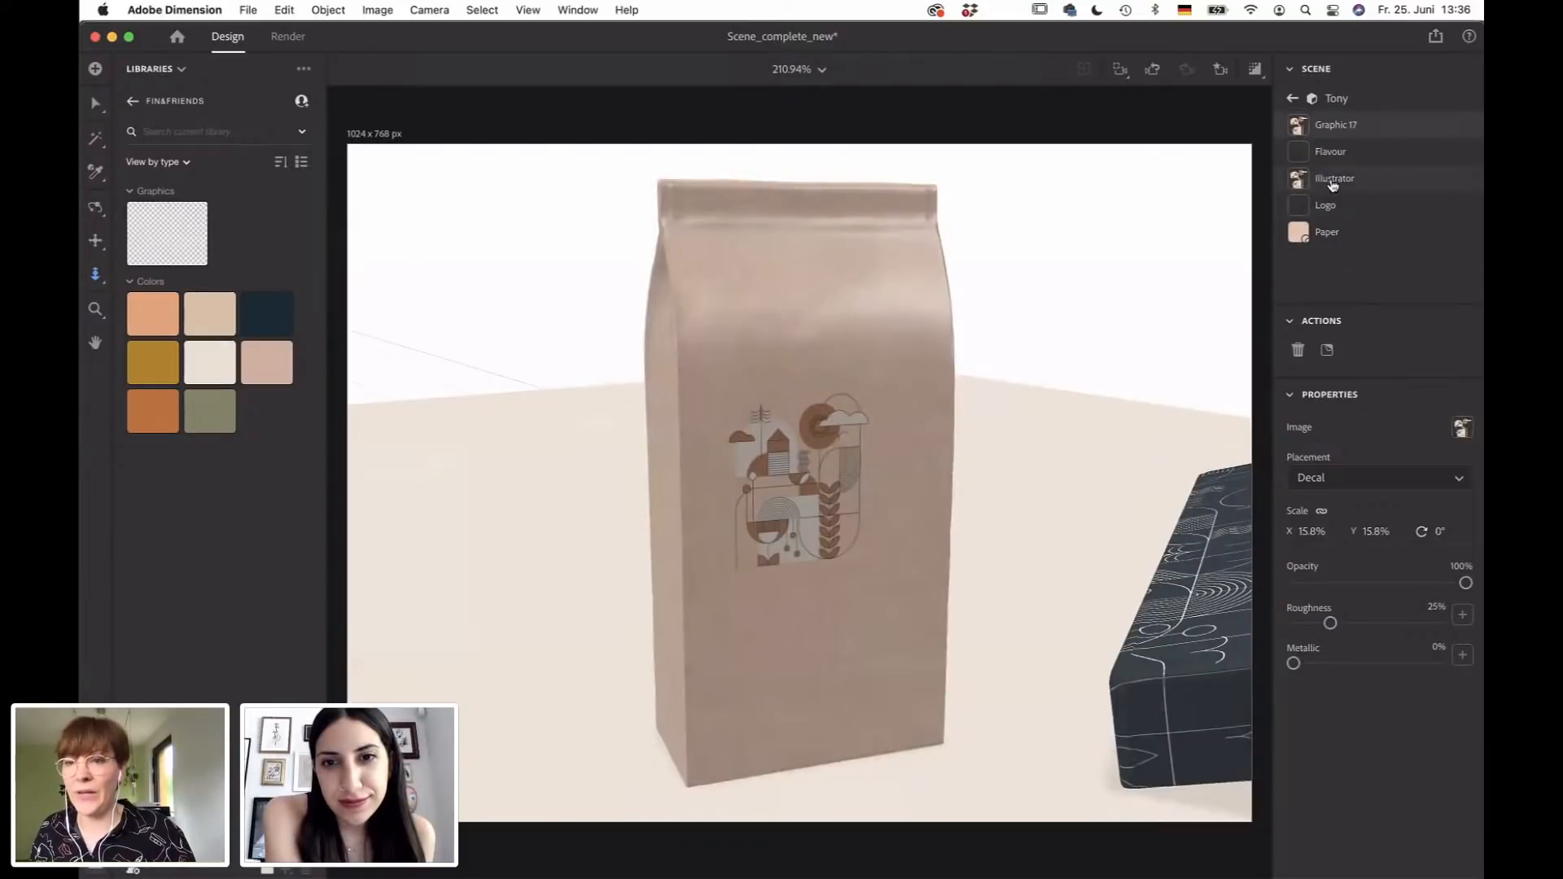
Switch to Illustrator and examine the illustration and back label artboards in Illustrations.ai.
{"action": "key", "text": "super+Tab"}
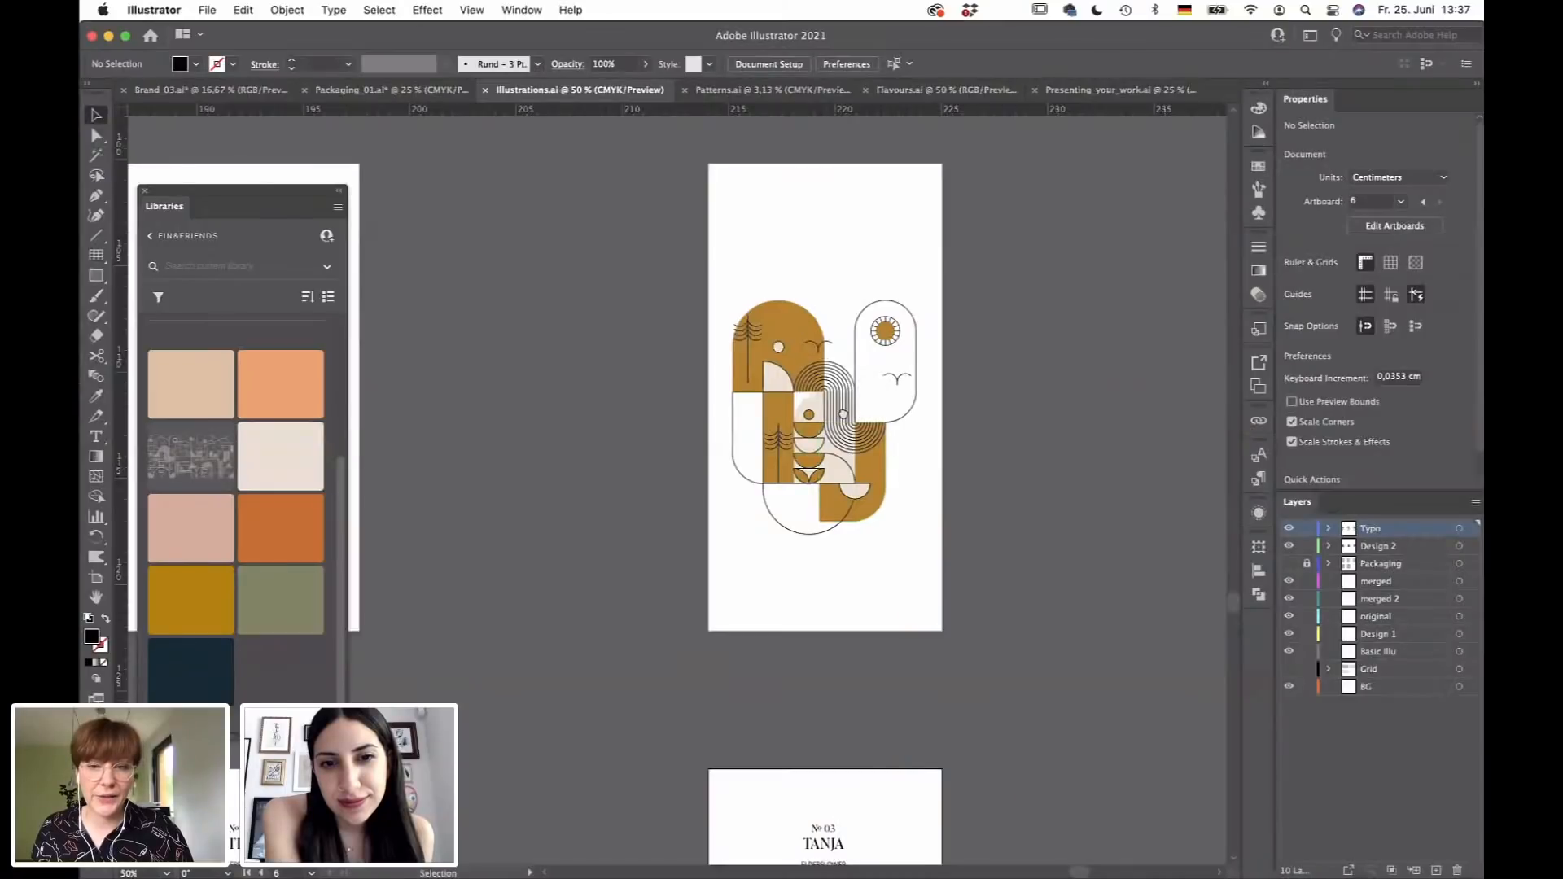
{"action": "scroll", "coordinate": [781, 709], "scroll_direction": "down", "scroll_amount": 5}
{"action": "scroll", "coordinate": [781, 709], "scroll_direction": "left", "scroll_amount": 2}
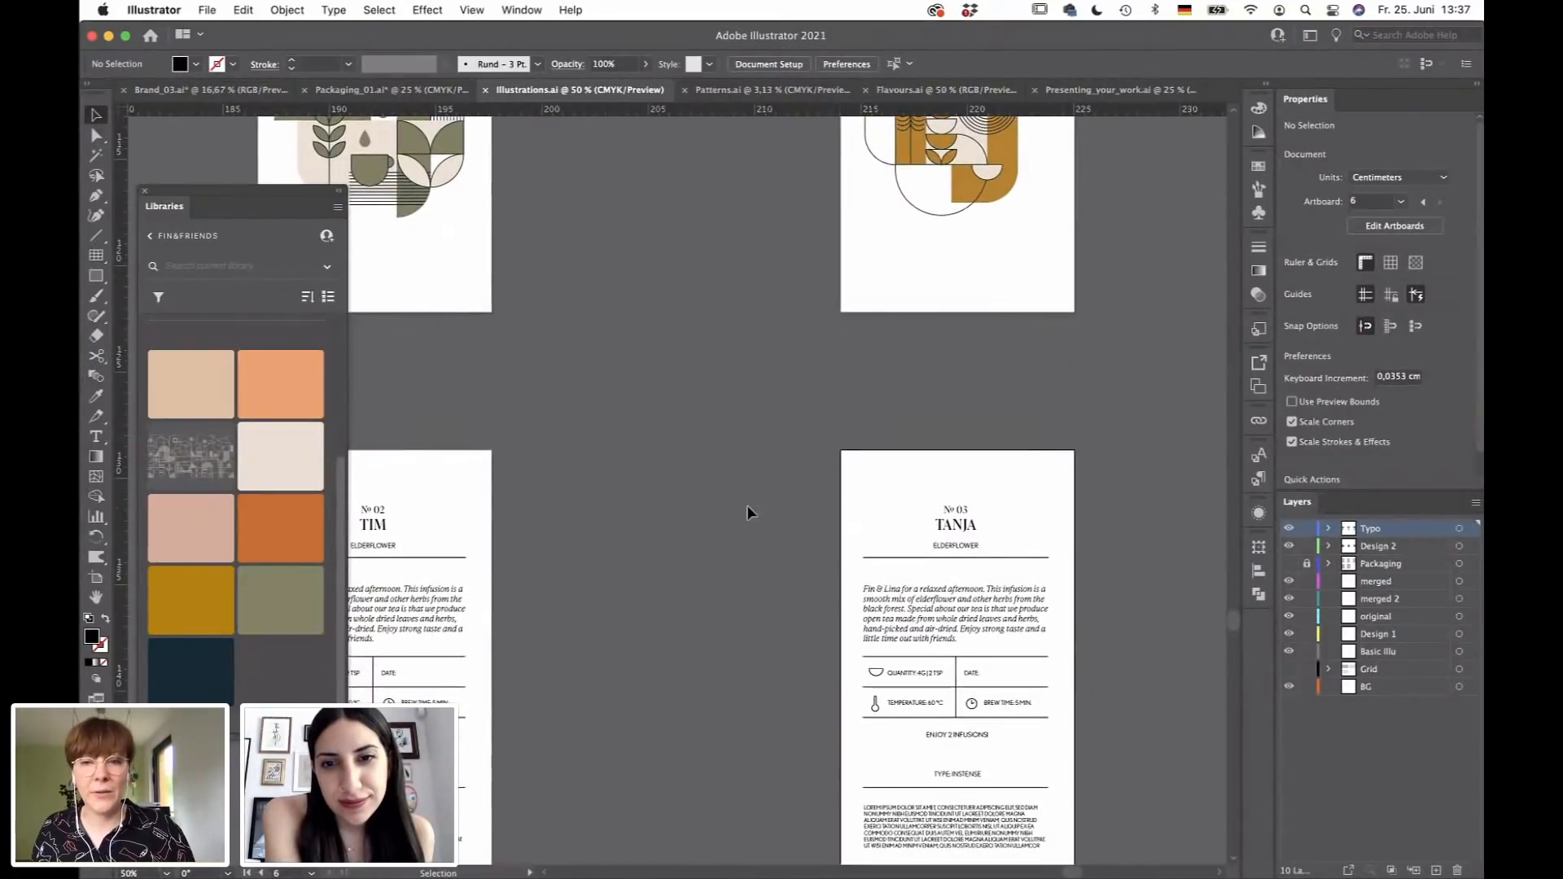
{"action": "left_click_drag", "start_coordinate": [964, 210], "coordinate": [839, 489]}
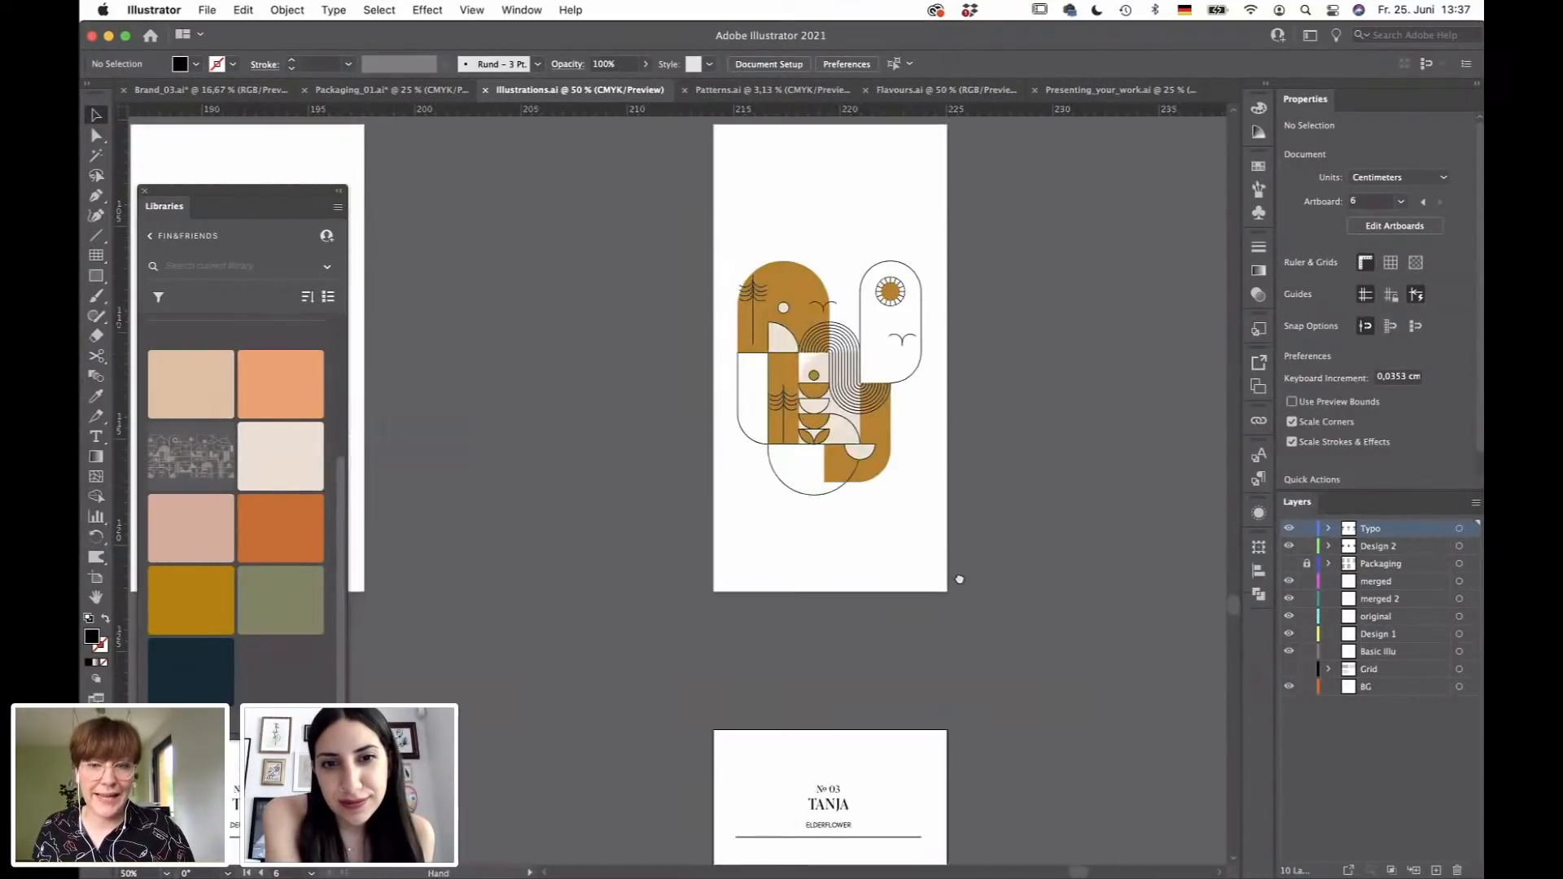
{"action": "left_click_drag", "start_coordinate": [958, 515], "coordinate": [945, 240]}
{"action": "scroll", "coordinate": [672, 494], "scroll_direction": "down", "scroll_amount": 2}
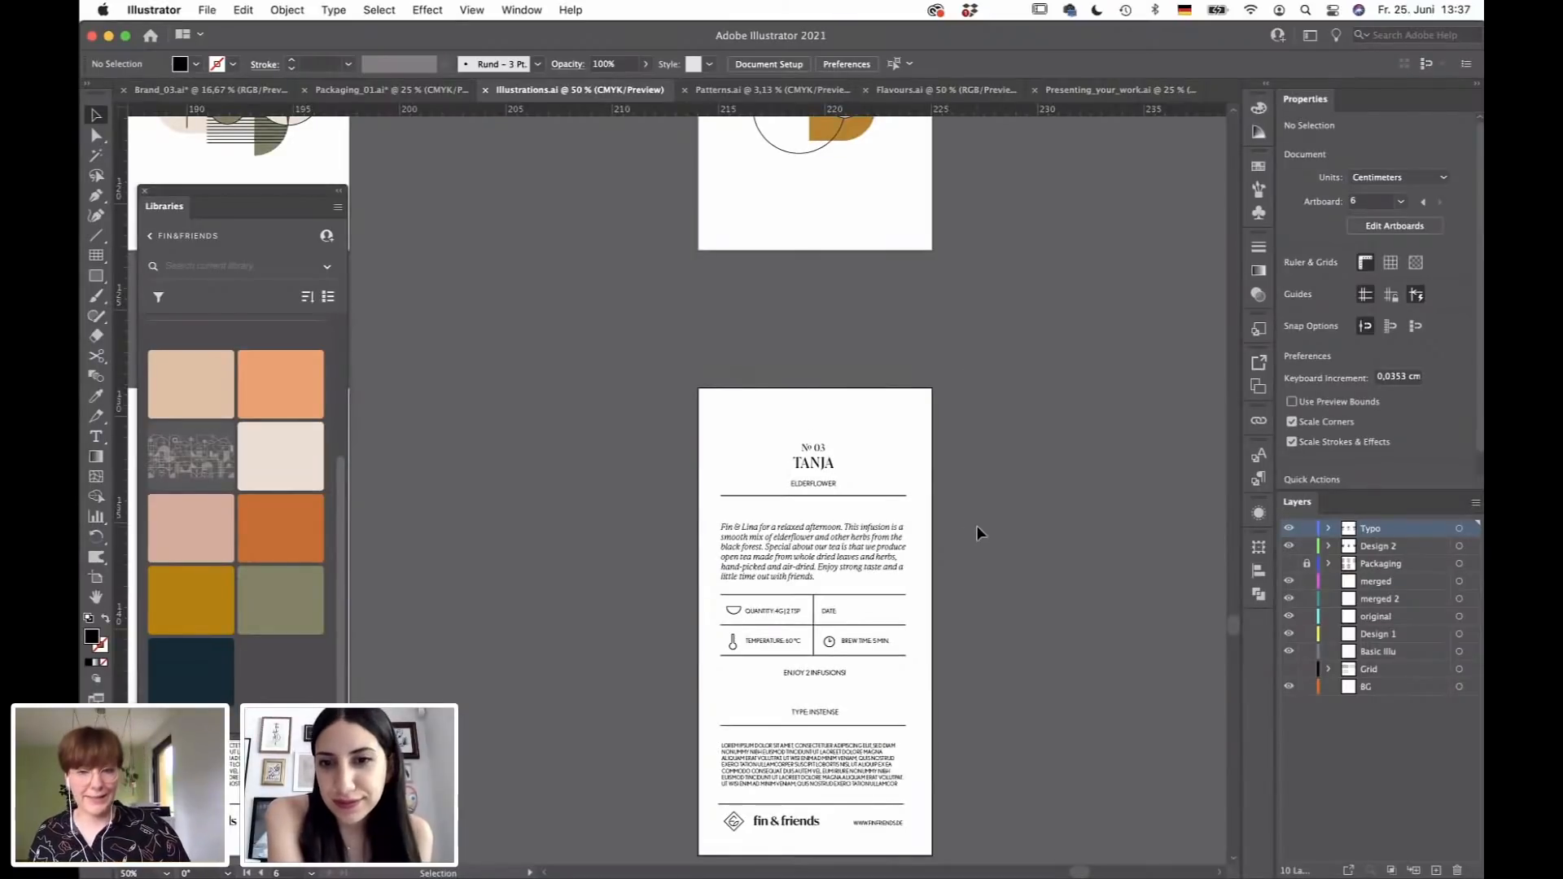
Switch back to Dimension and set the new graphic on the bag's back to Artboard 6.
{"action": "key", "text": "super+Tab"}
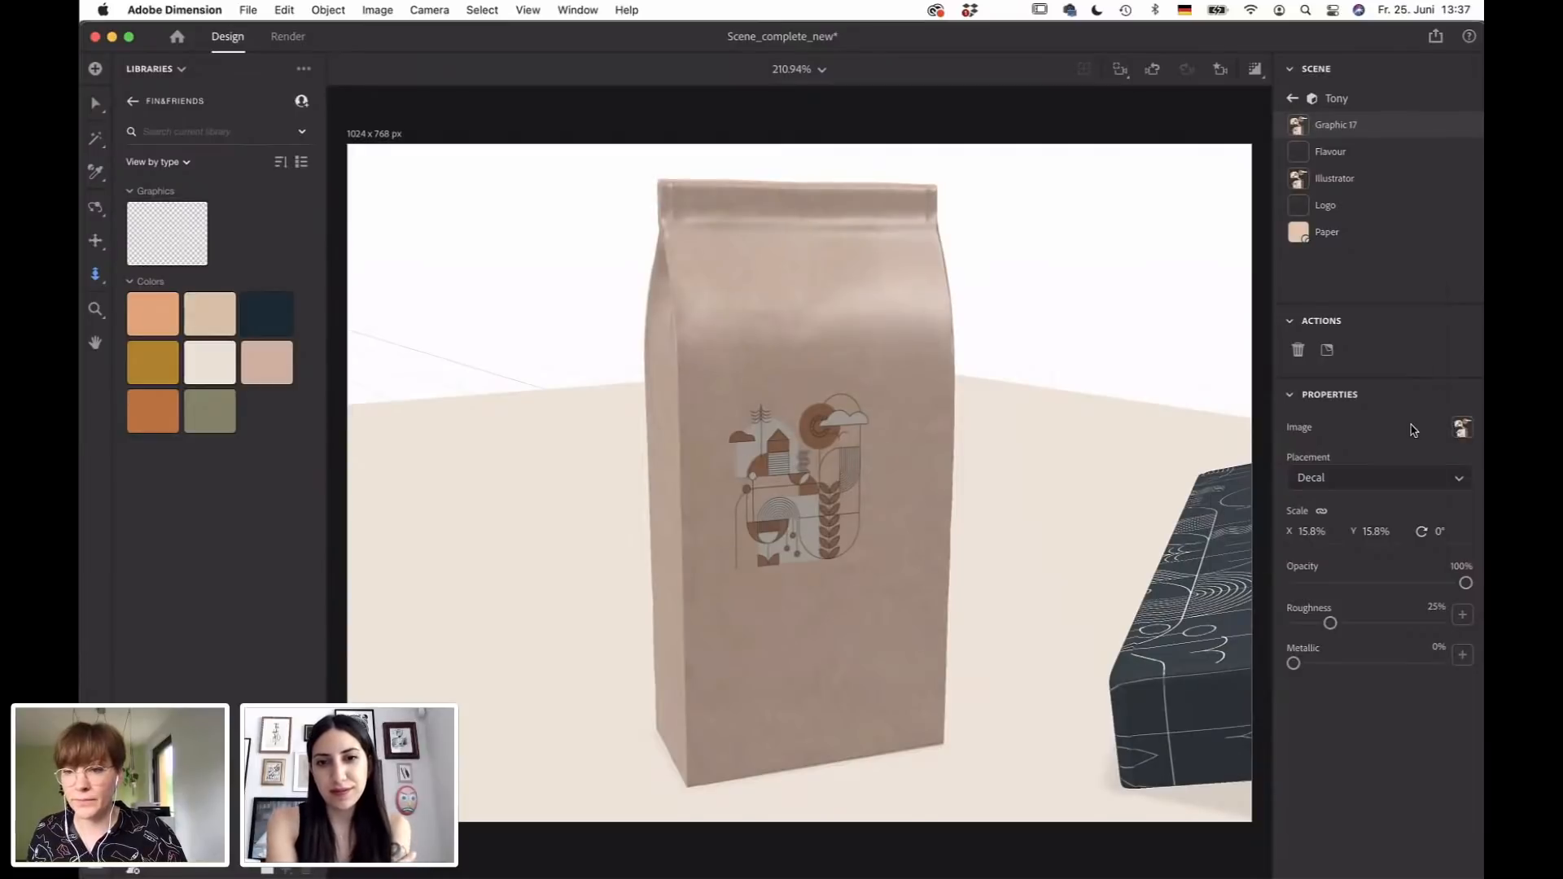
{"action": "left_click", "coordinate": [1463, 428]}
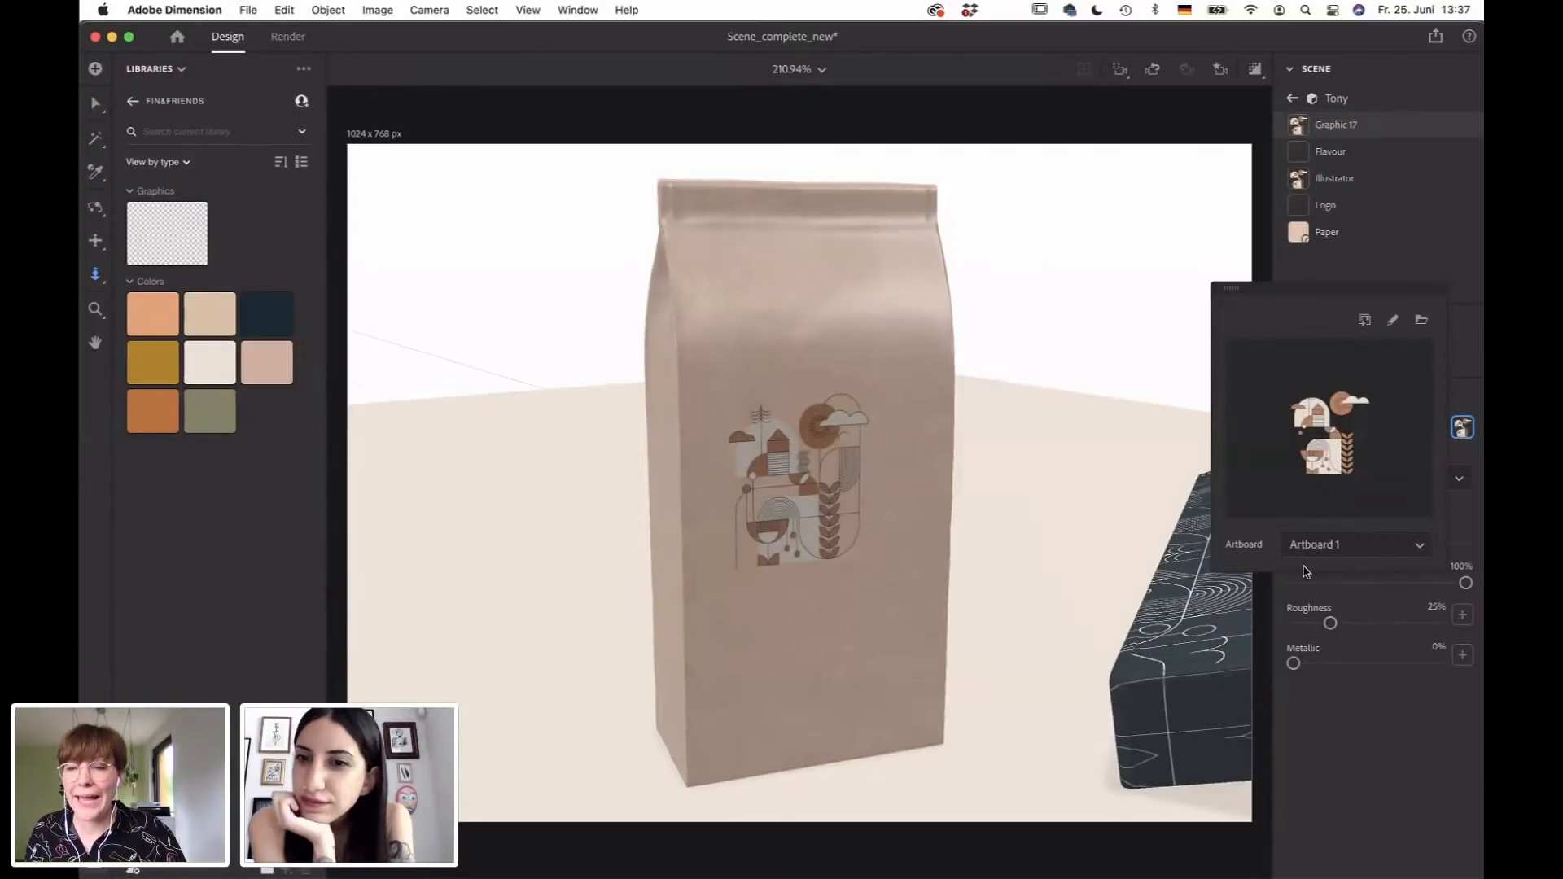
{"action": "left_click", "coordinate": [1366, 548]}
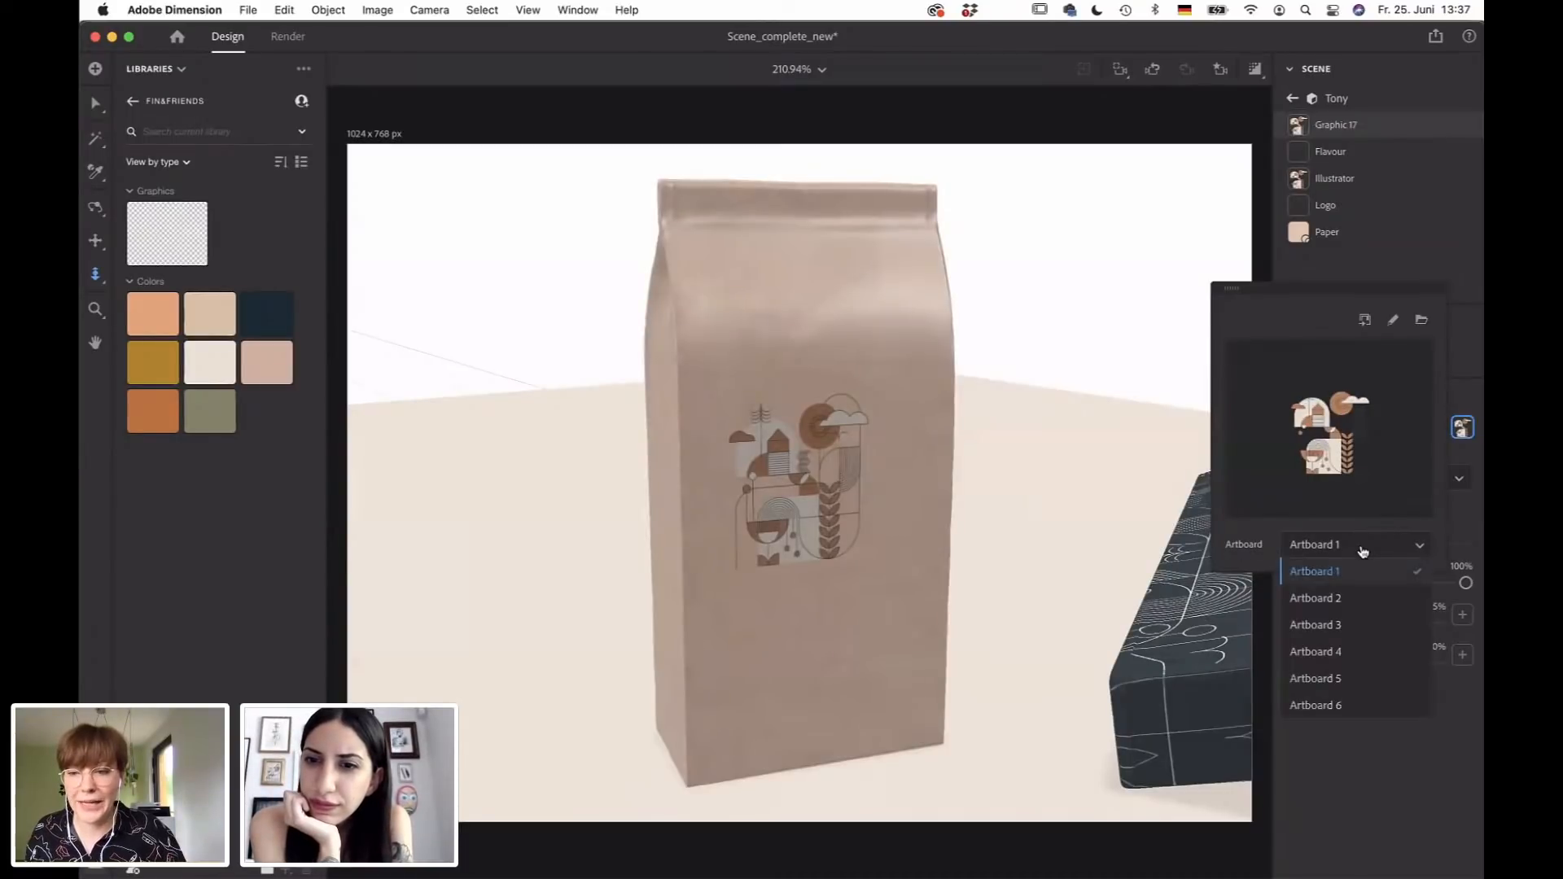
{"action": "left_click", "coordinate": [1342, 709]}
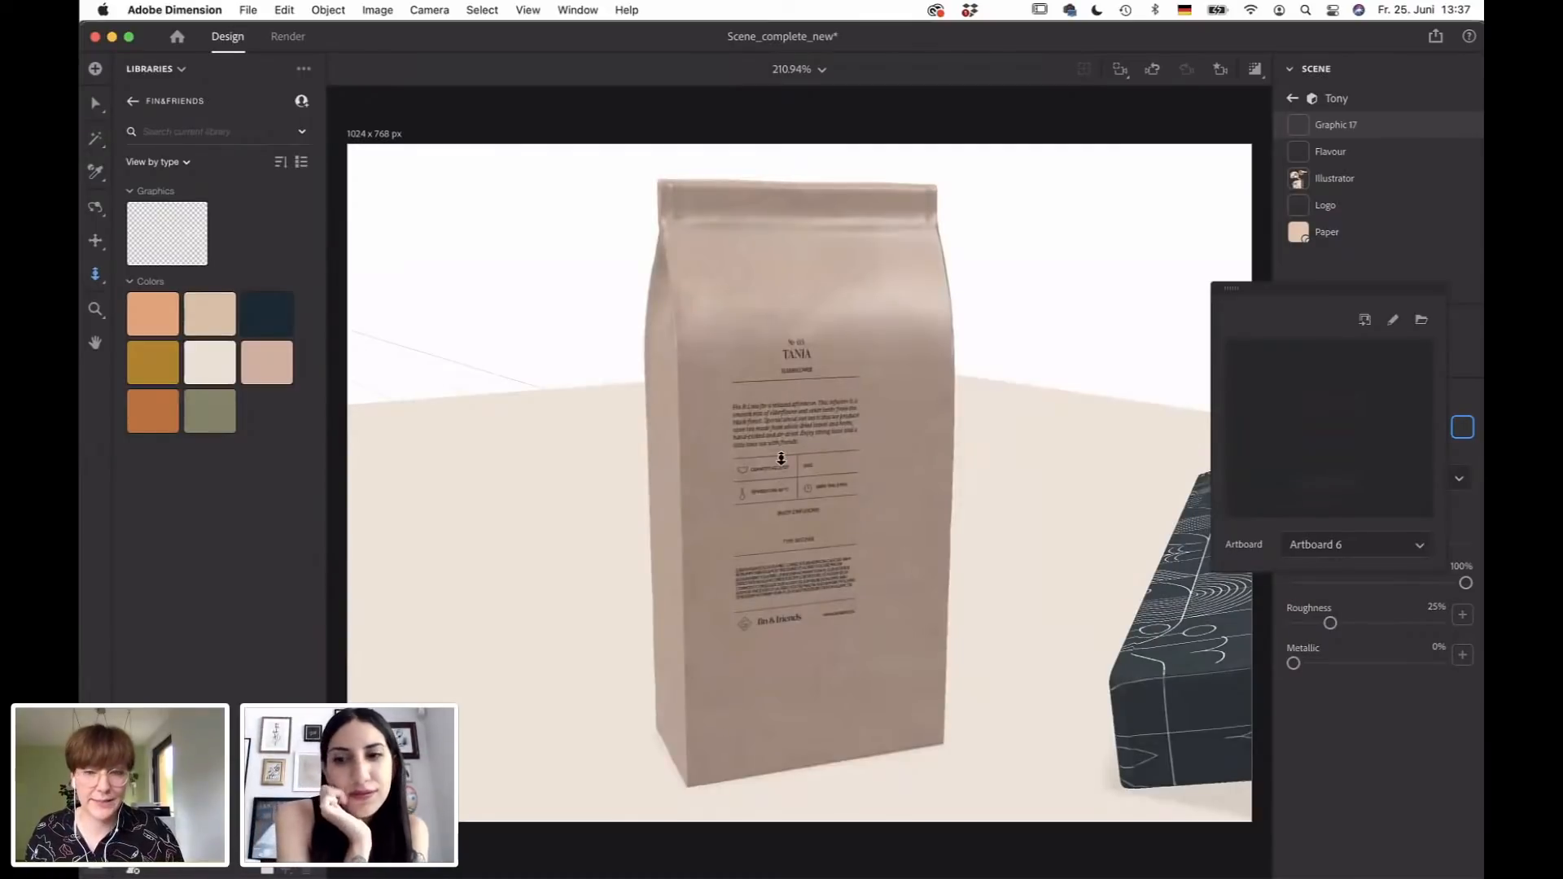
Enlarge the back label to about 24.8% scale and move it down to fit the bag's back.
{"action": "key", "text": "v"}
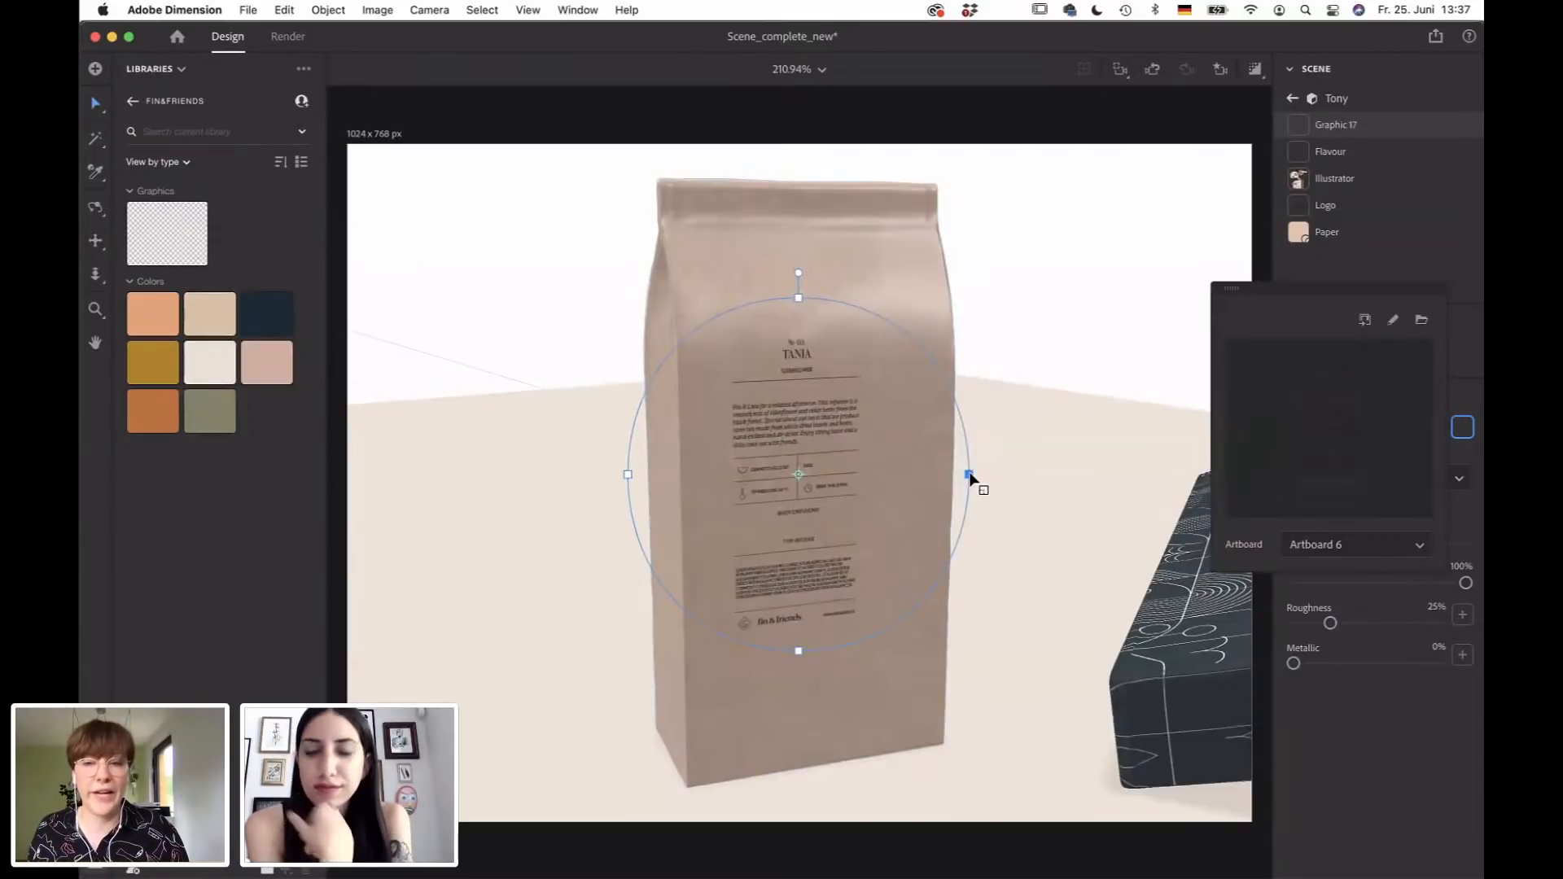
{"action": "left_click_drag", "start_coordinate": [1018, 451], "coordinate": [1089, 446]}
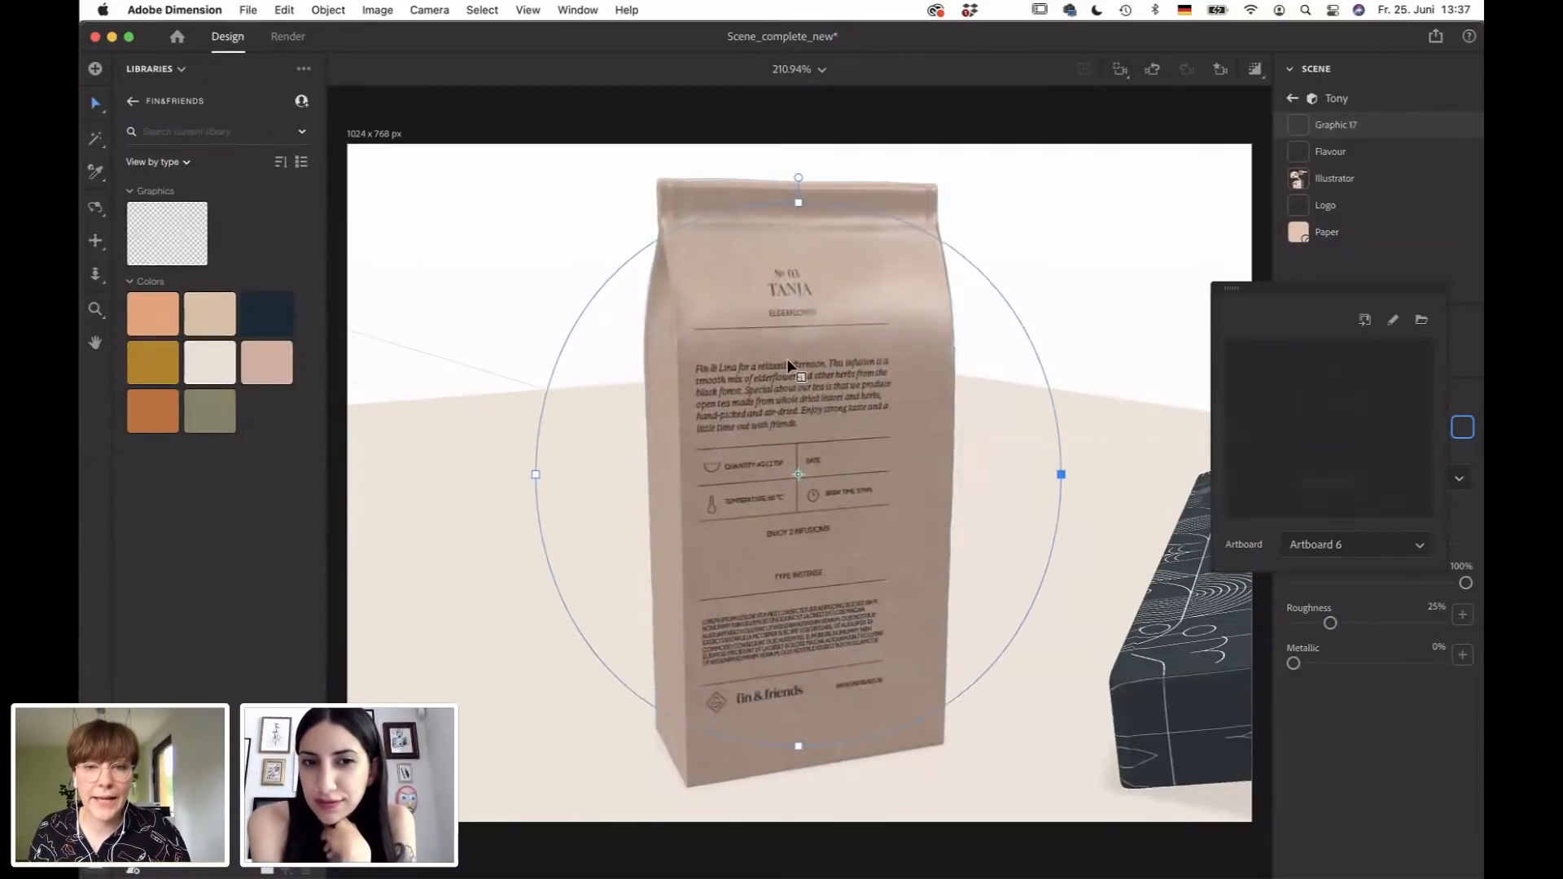
{"action": "left_click_drag", "start_coordinate": [817, 381], "coordinate": [825, 410]}
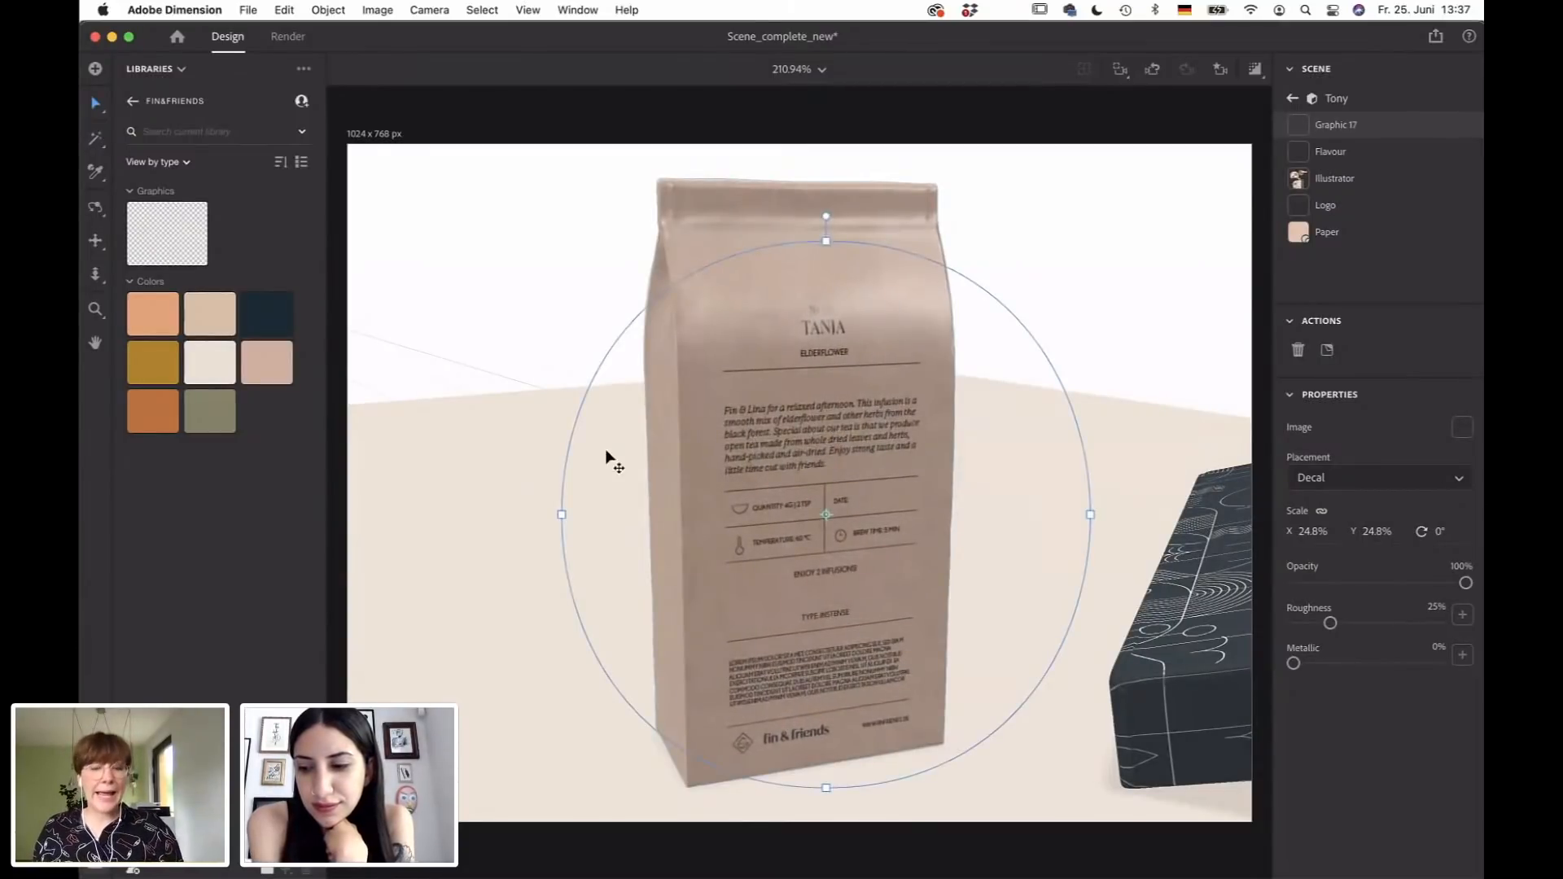
Set the back label graphic to Artboard 4 of Illustrations.ai, the label for Tony.
{"action": "key", "text": "1"}
{"action": "left_click_drag", "start_coordinate": [597, 459], "coordinate": [554, 323]}
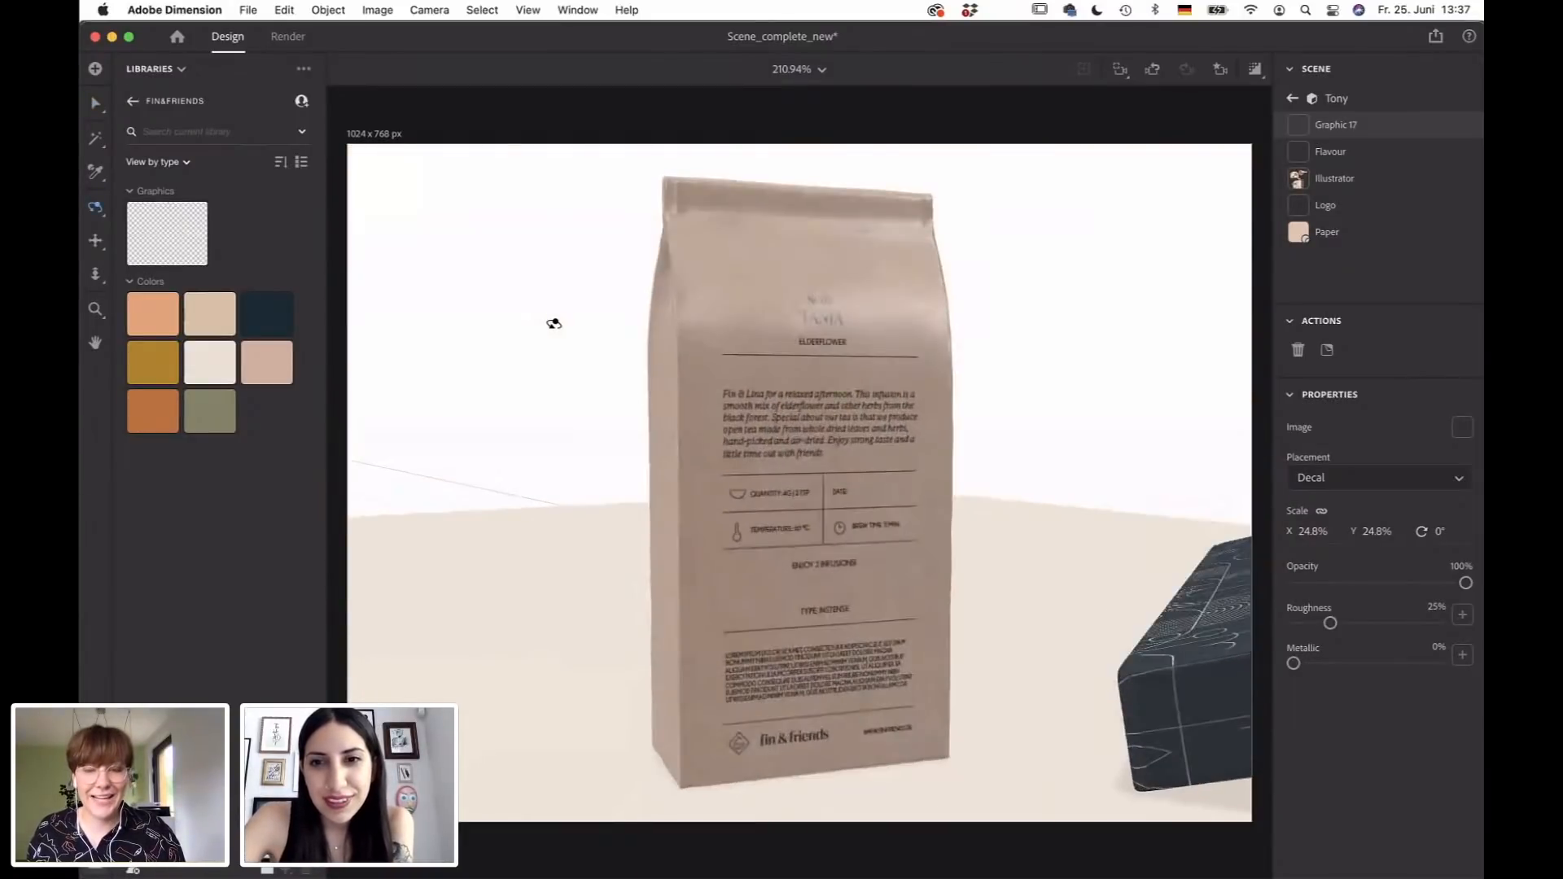
{"action": "key", "text": "v"}
{"action": "left_click", "coordinate": [846, 499]}
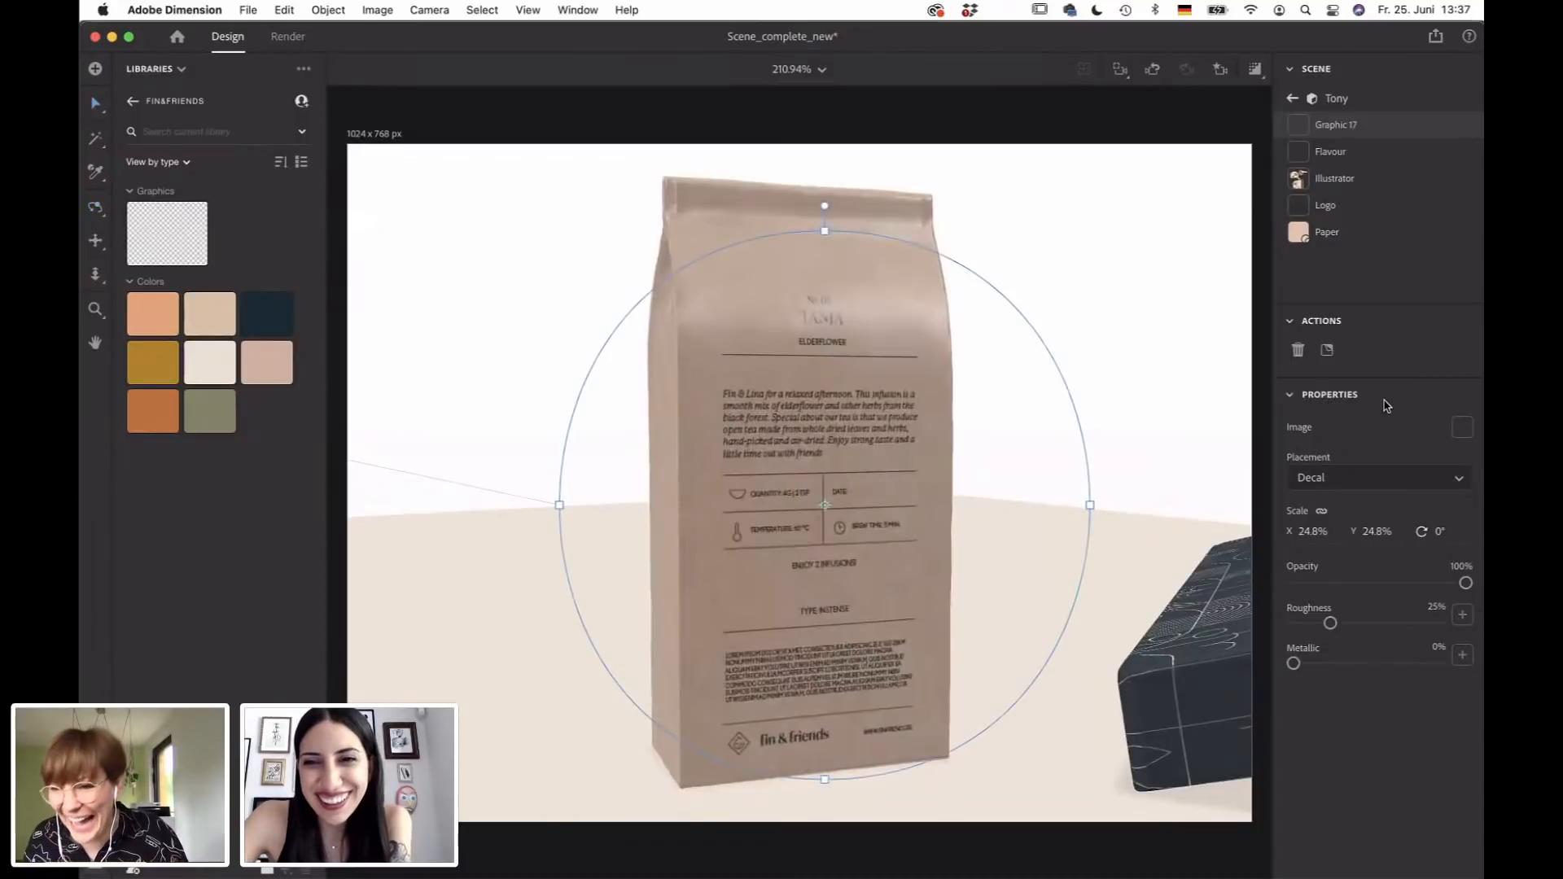
{"action": "left_click", "coordinate": [1463, 427]}
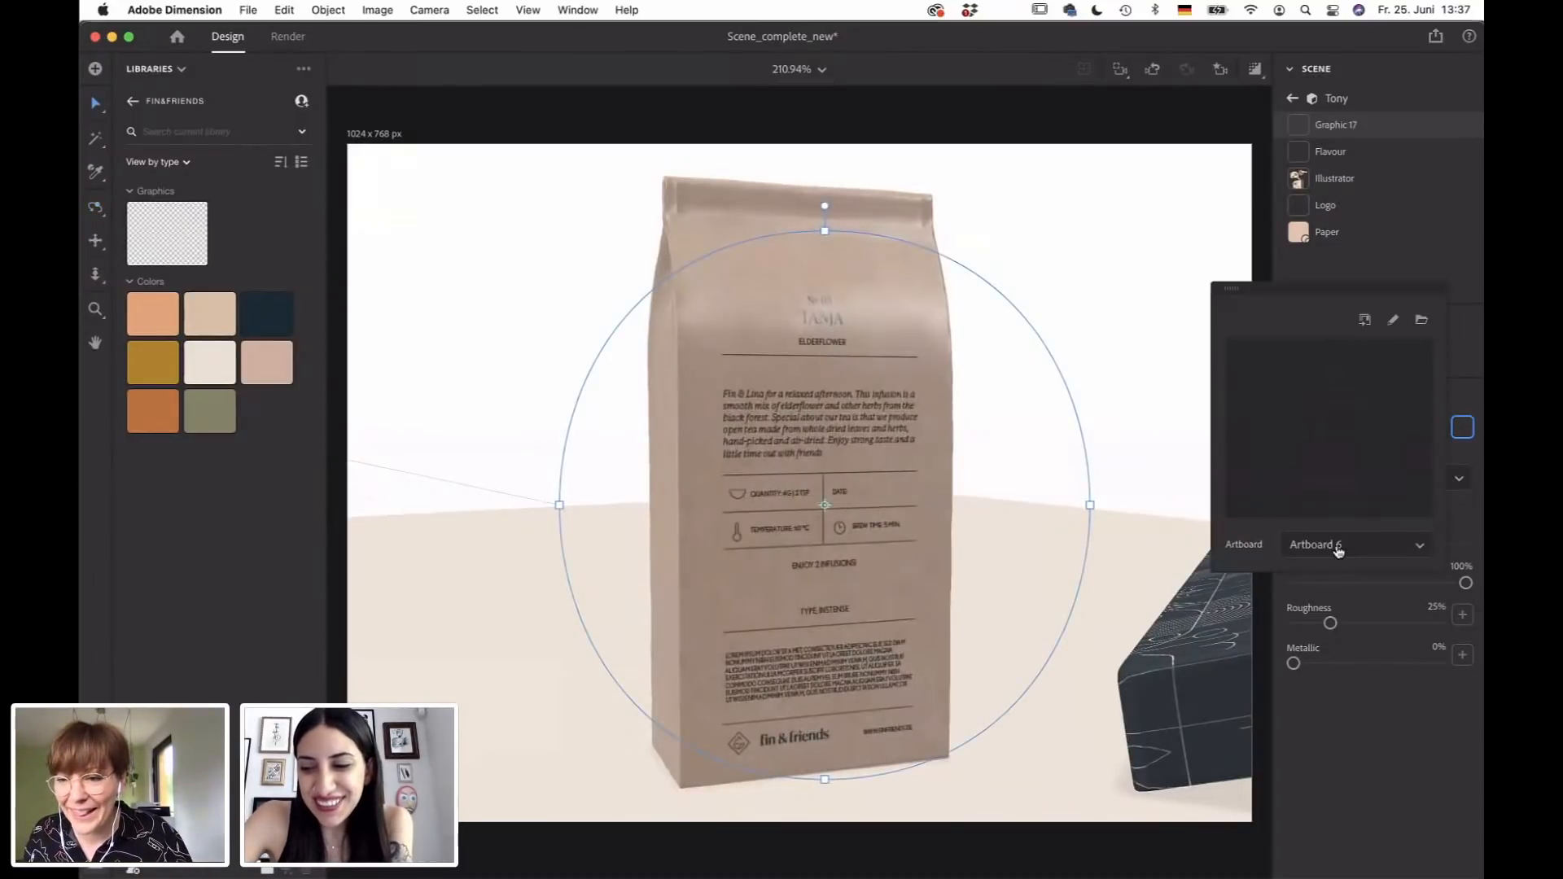
{"action": "left_click", "coordinate": [1336, 545]}
{"action": "left_click", "coordinate": [1345, 657]}
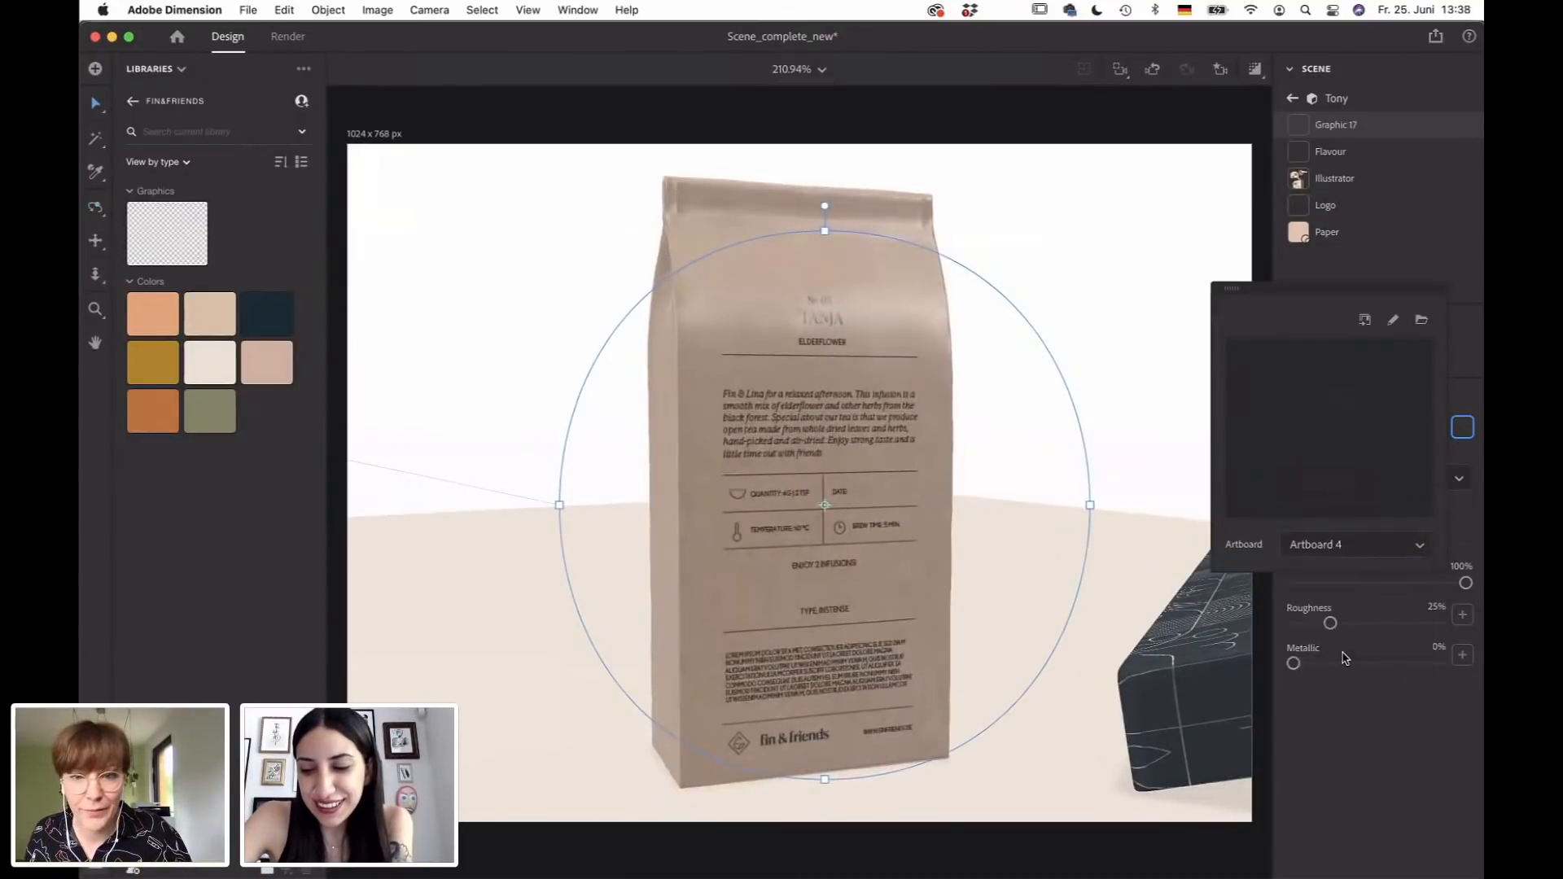
Duplicate the whole Tony bag and place the copy beside the original, at about X 1.9 cm and Z -43 cm.
{"action": "key", "text": "1"}
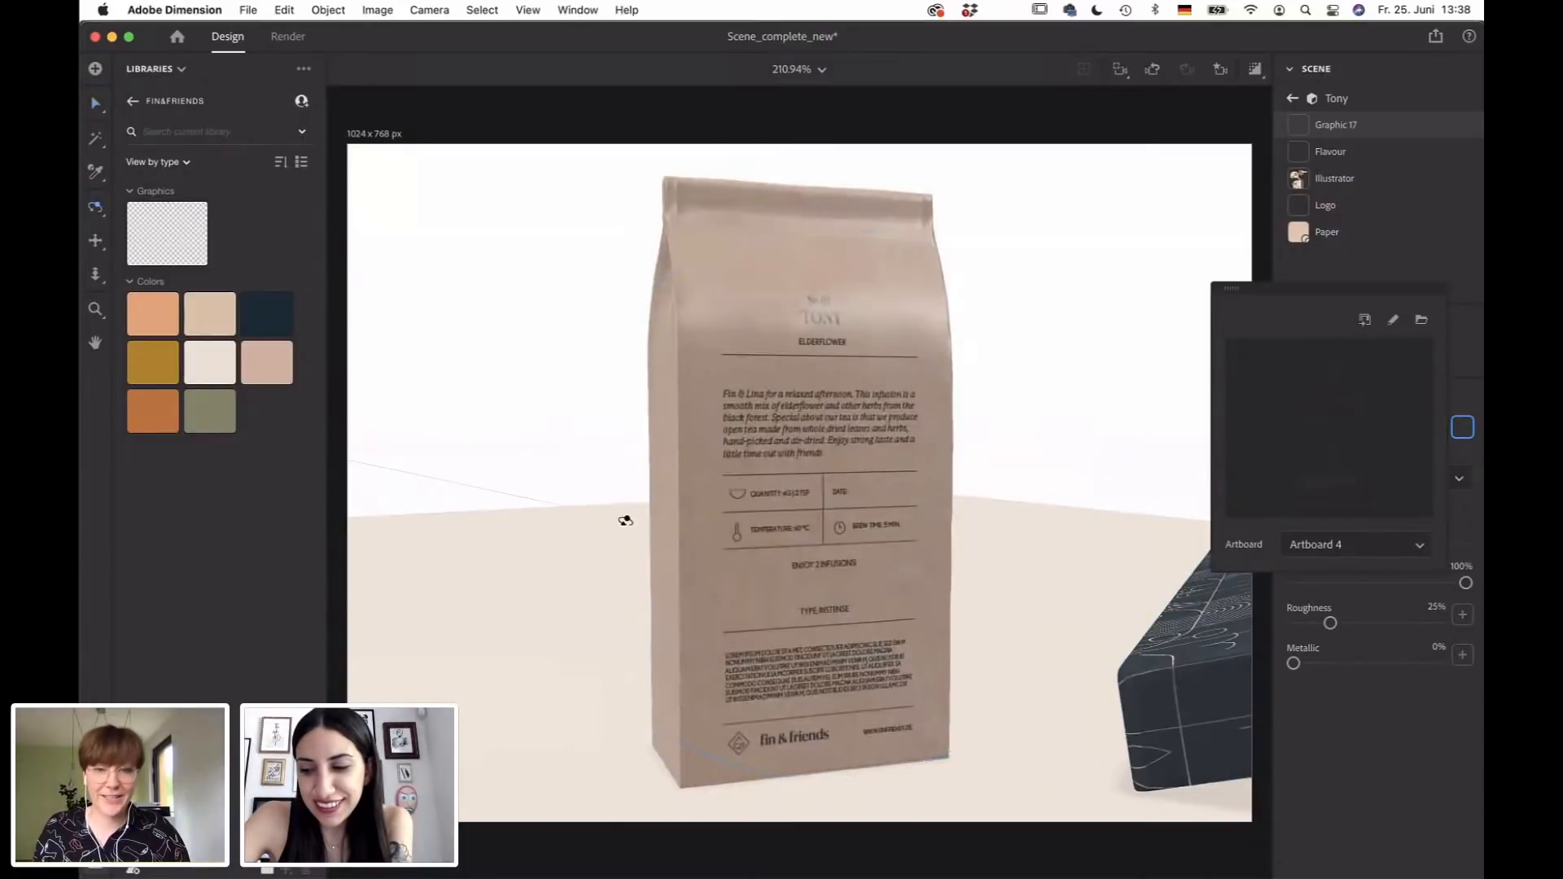
{"action": "left_click_drag", "start_coordinate": [750, 600], "coordinate": [904, 422]}
{"action": "key", "text": "2"}
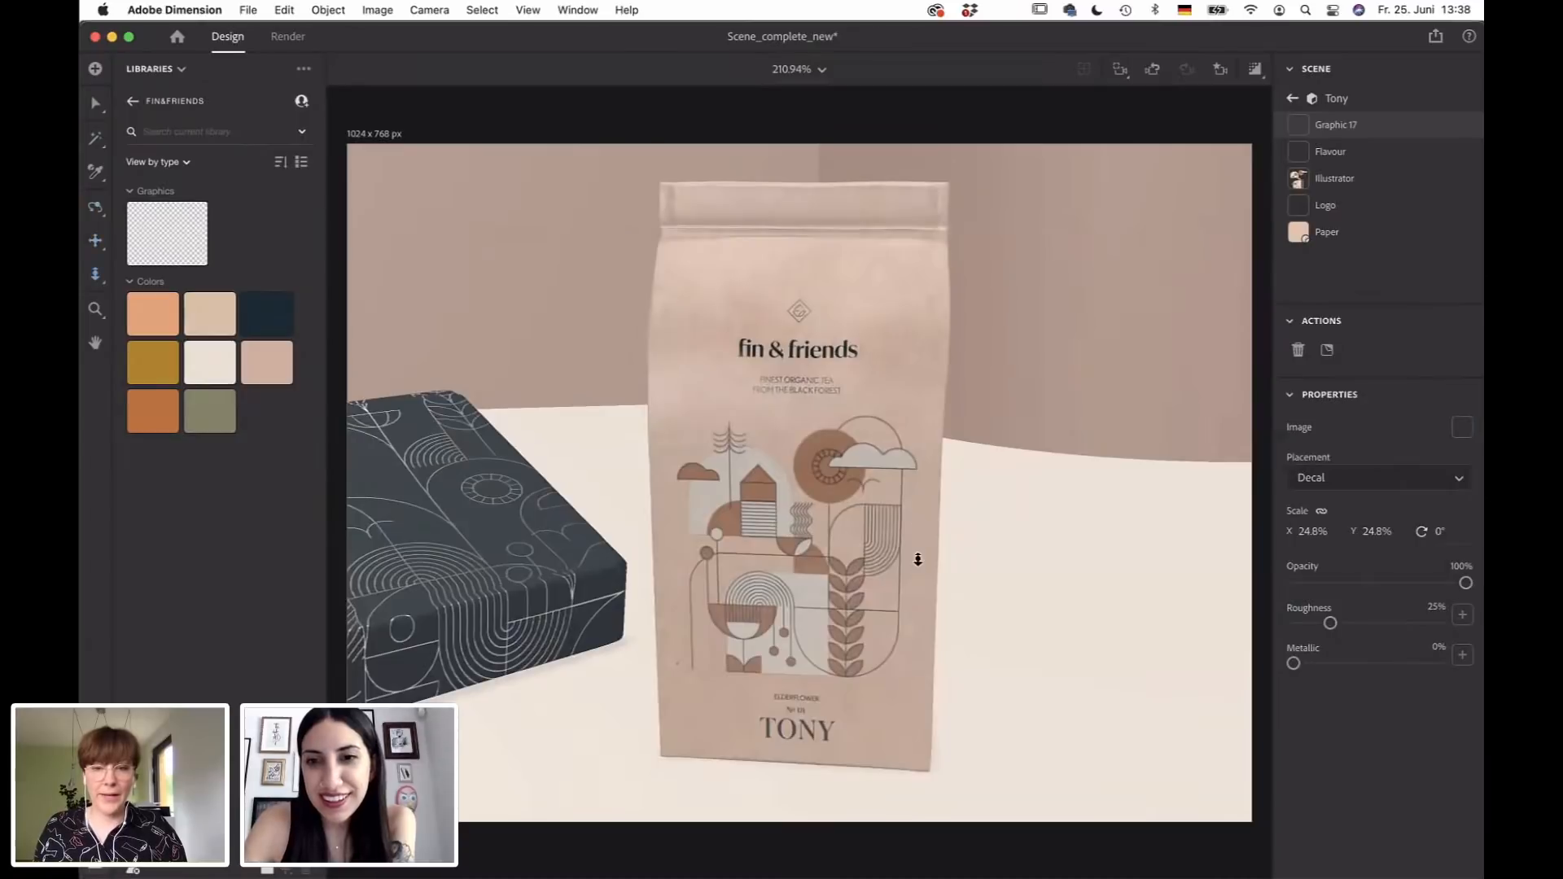
{"action": "left_click_drag", "start_coordinate": [918, 559], "coordinate": [911, 604]}
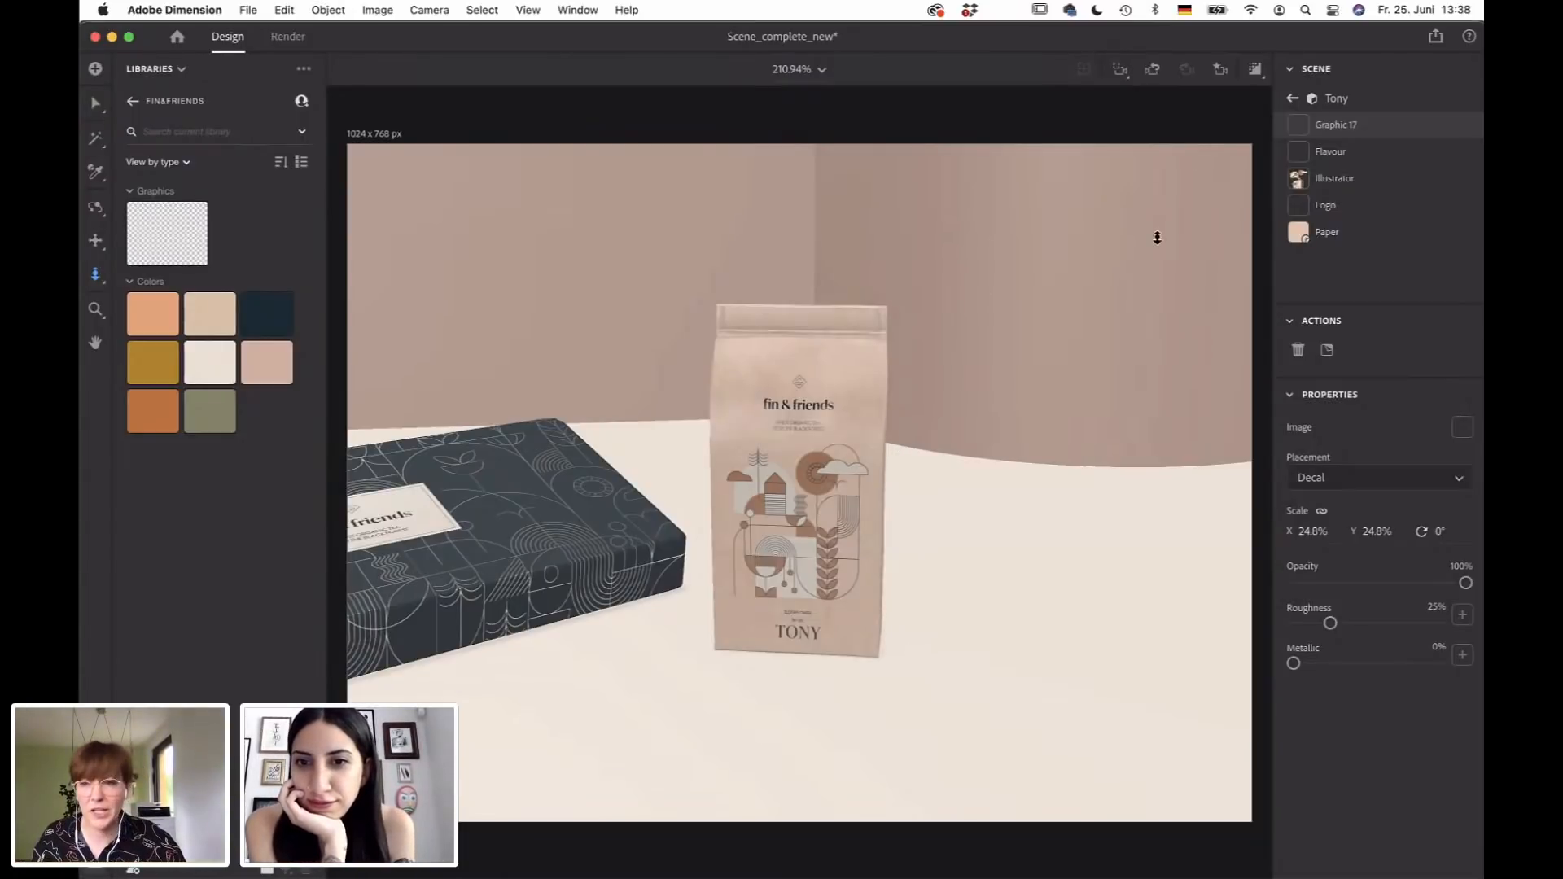
{"action": "left_click", "coordinate": [1336, 99]}
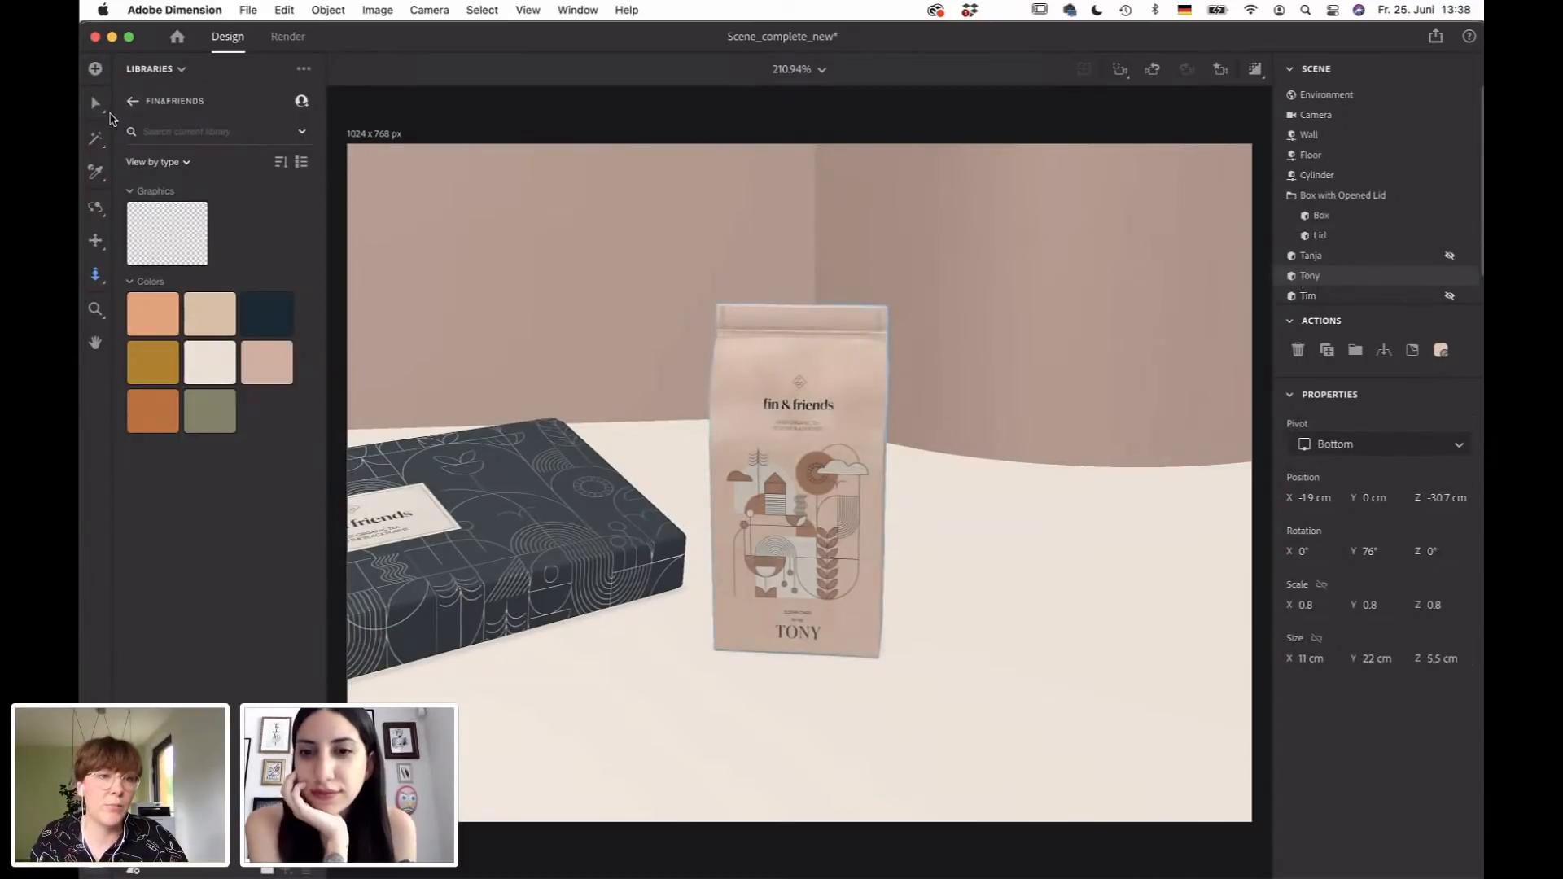
{"action": "key", "text": "v"}
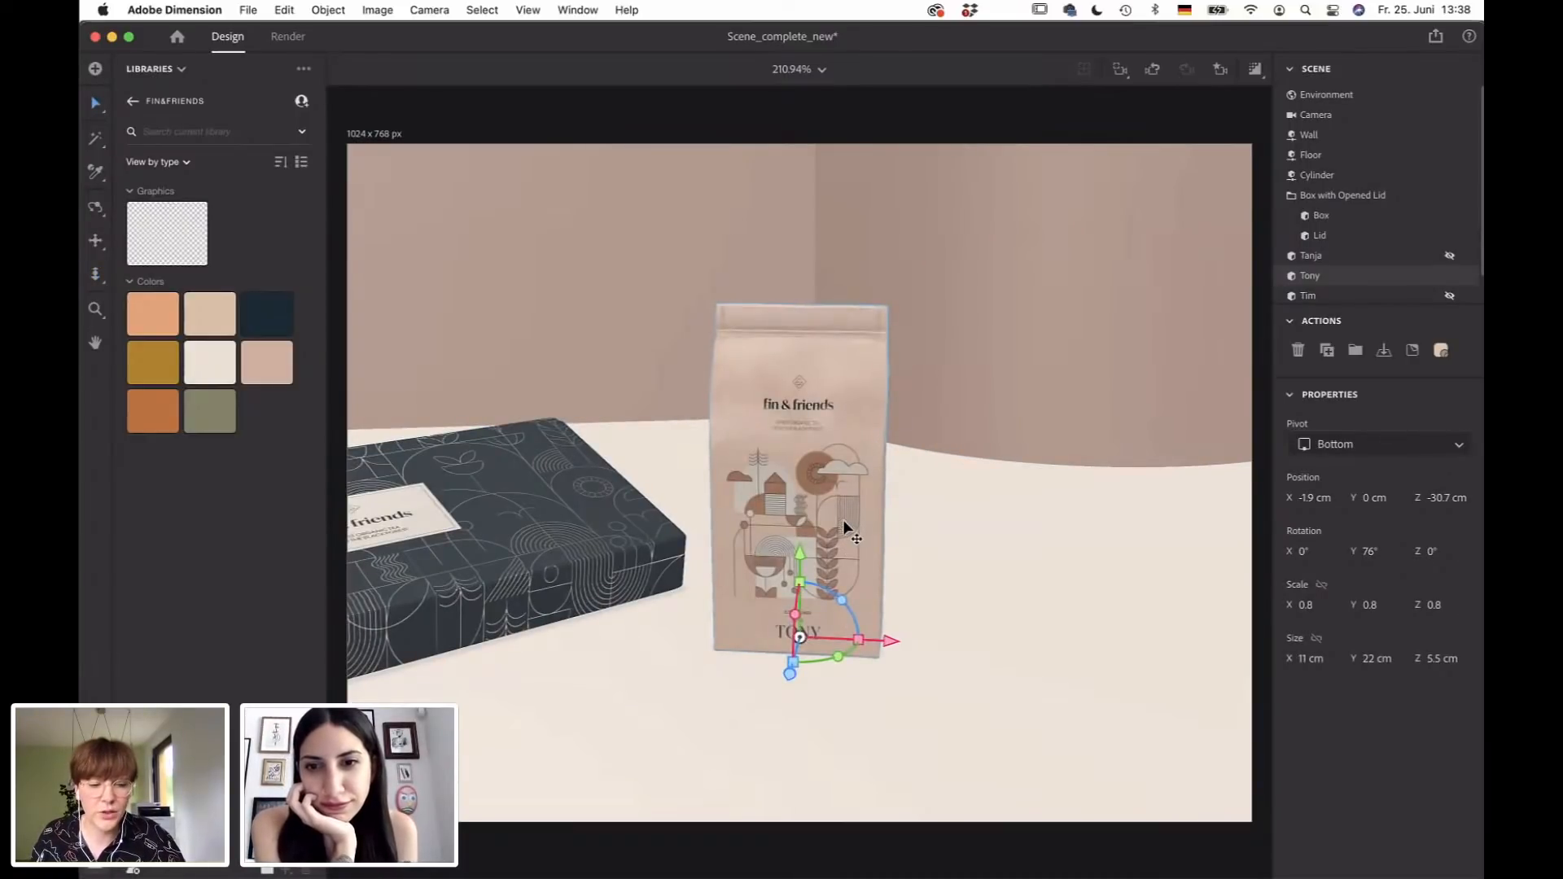
{"action": "left_click_drag", "start_coordinate": [843, 526], "coordinate": [1061, 534], "text": "alt"}
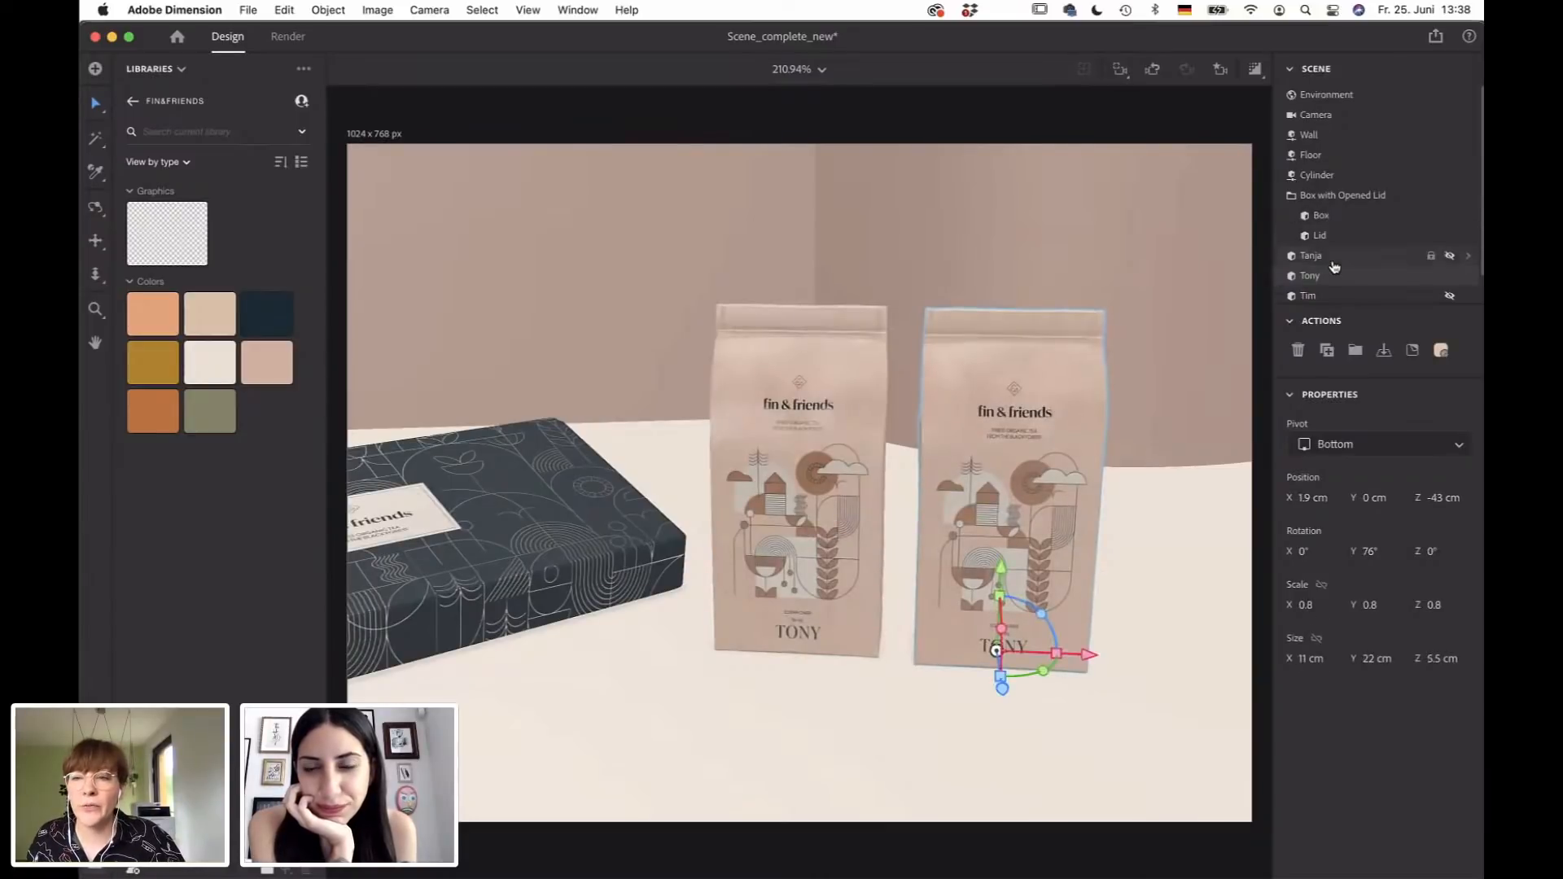
{"action": "scroll", "coordinate": [1394, 294], "scroll_direction": "down", "scroll_amount": 1}
{"action": "scroll", "coordinate": [1395, 295], "scroll_direction": "down", "scroll_amount": 1}
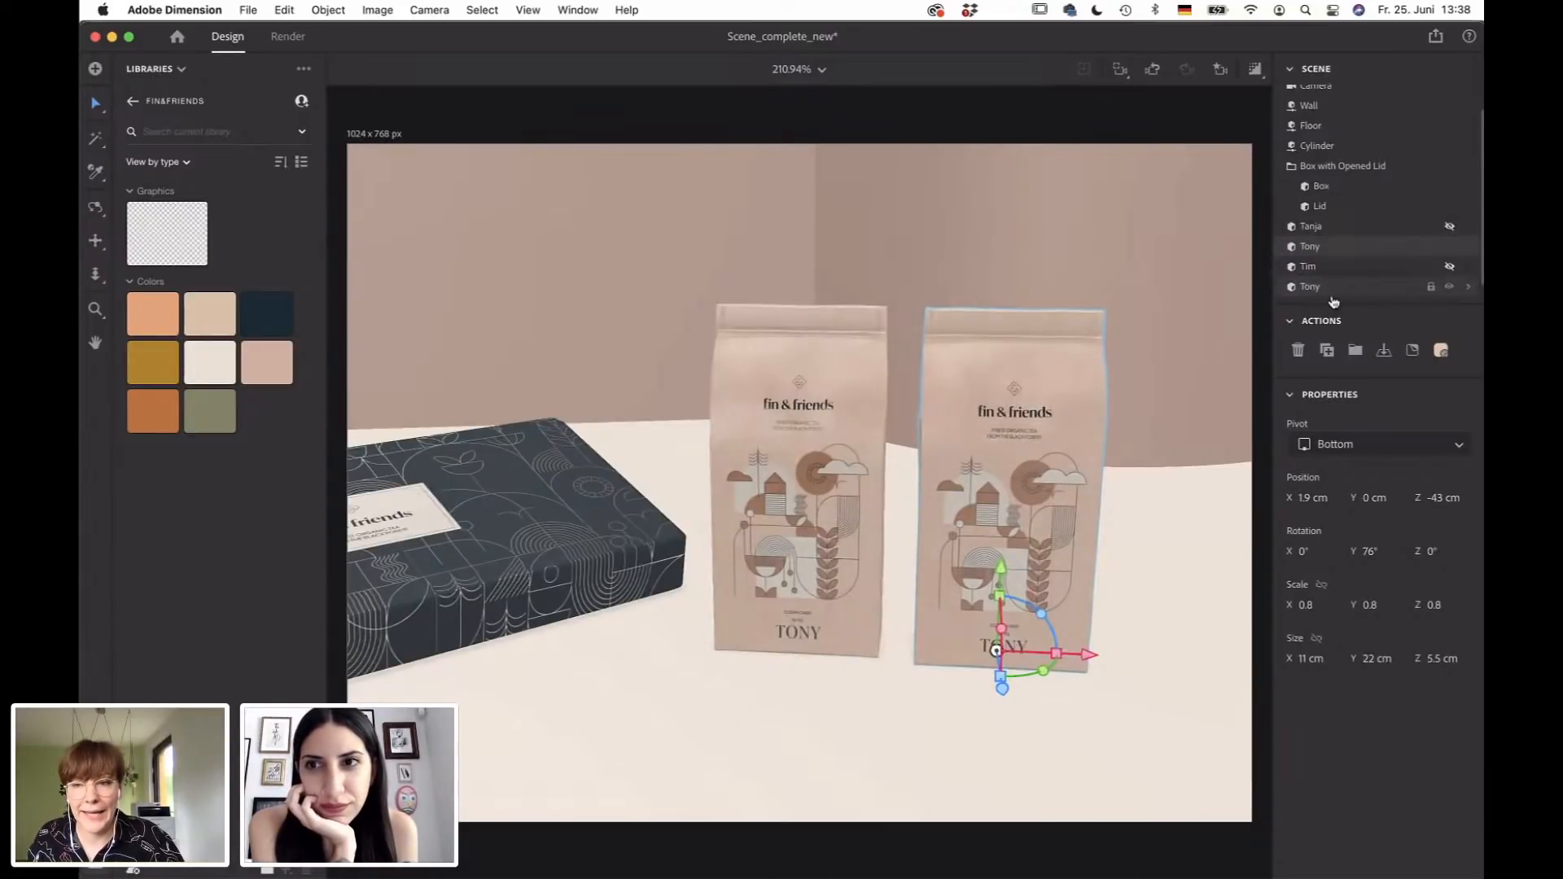
Rename the copied Tony bag as Tanja and set its illustration graphic to Artboard 2.
{"action": "double_click", "coordinate": [1311, 288]}
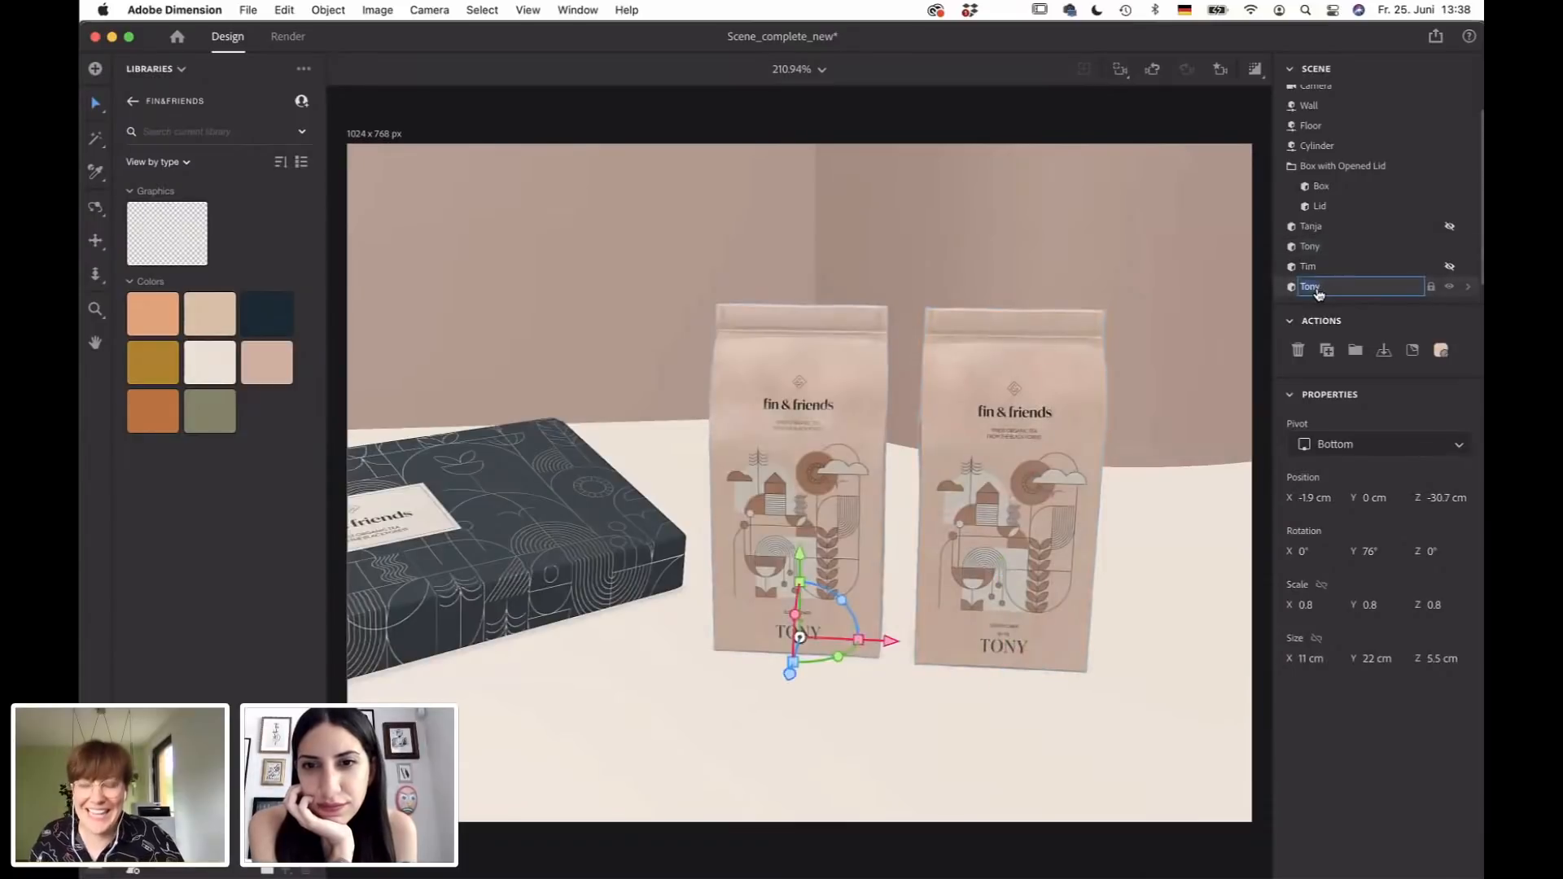
{"action": "double_click", "coordinate": [1311, 247]}
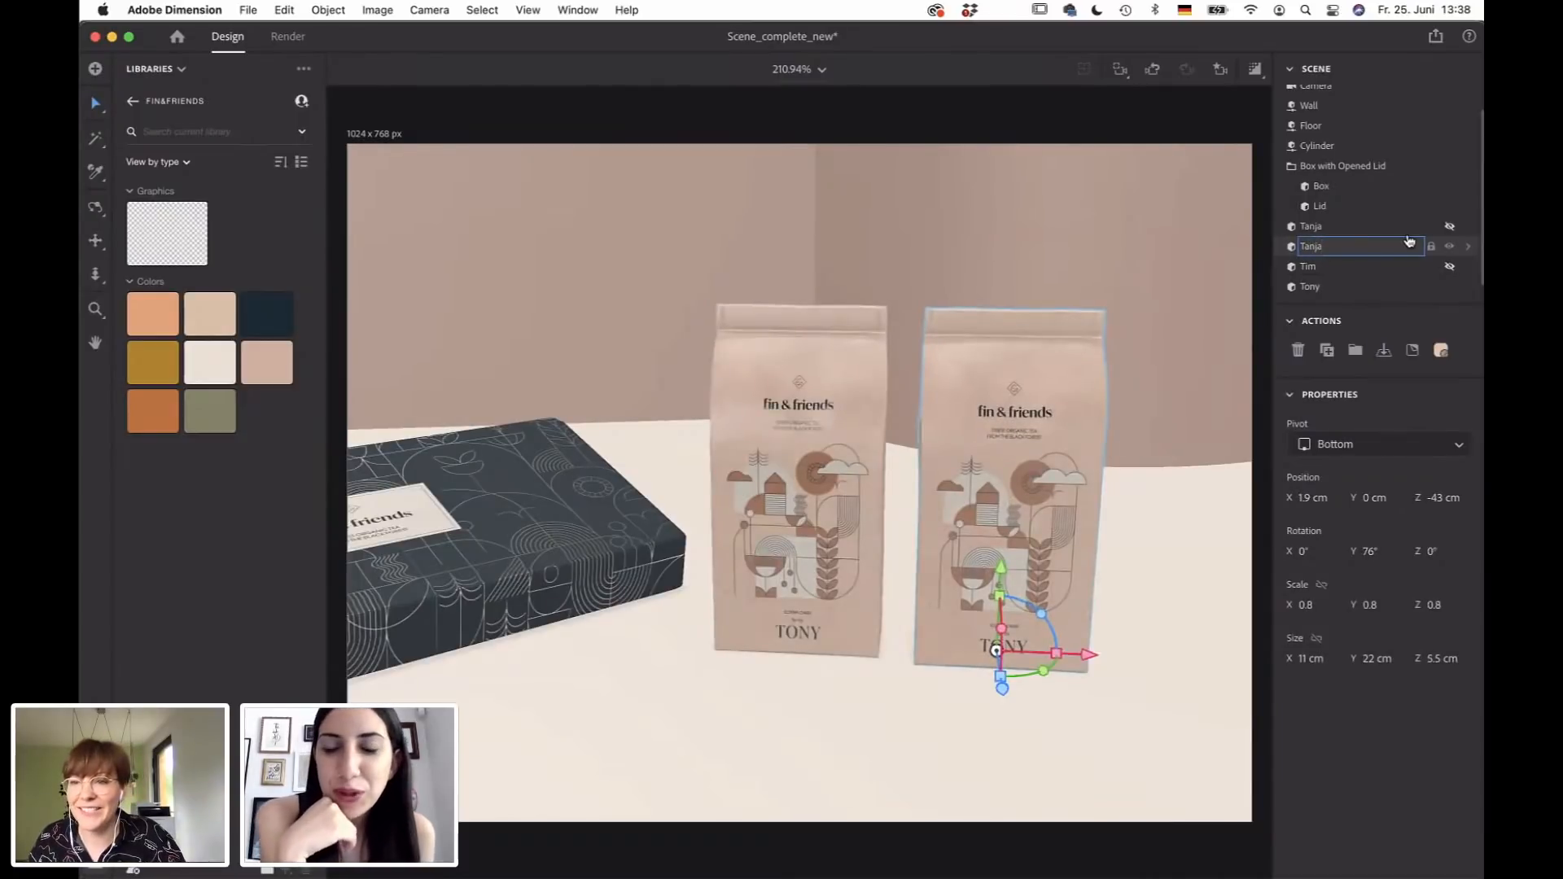
{"action": "left_click", "coordinate": [1471, 250]}
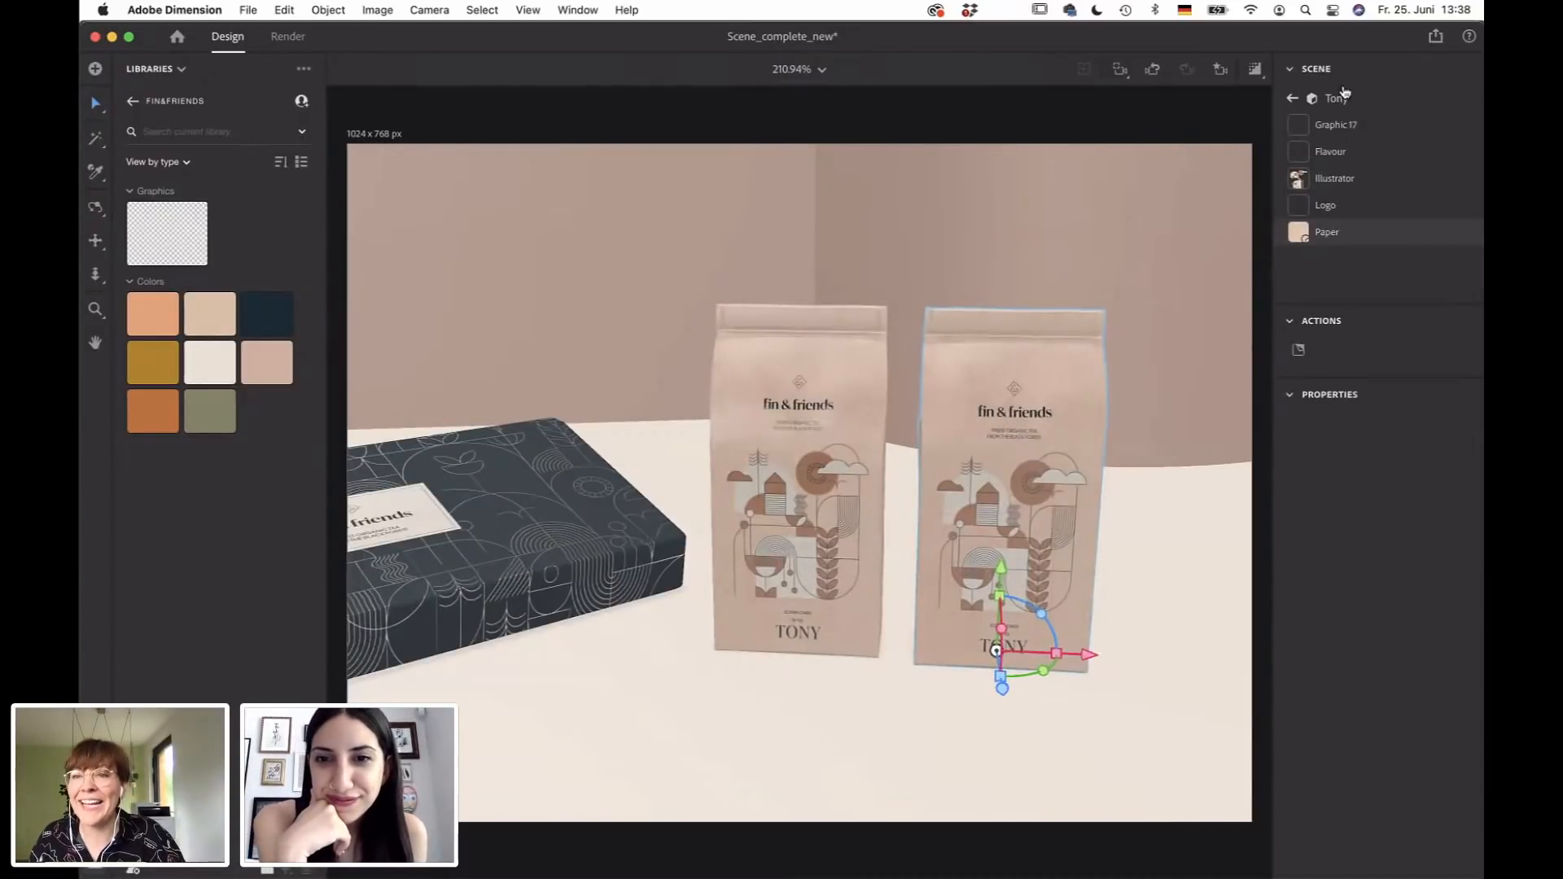
{"action": "left_click", "coordinate": [1341, 180]}
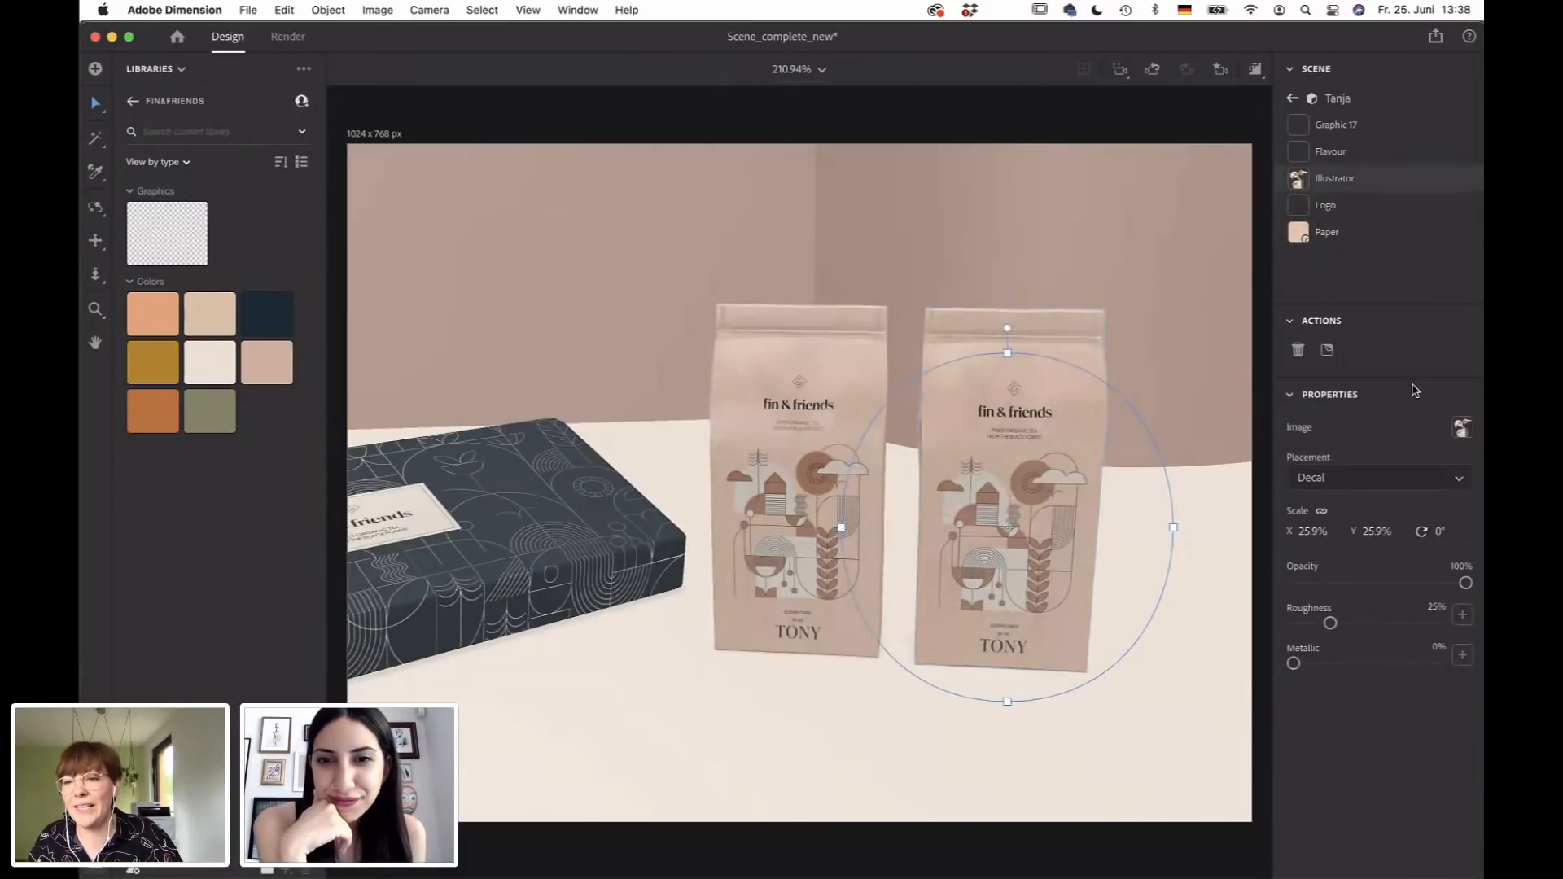
{"action": "left_click", "coordinate": [1462, 428]}
{"action": "left_click", "coordinate": [1373, 553]}
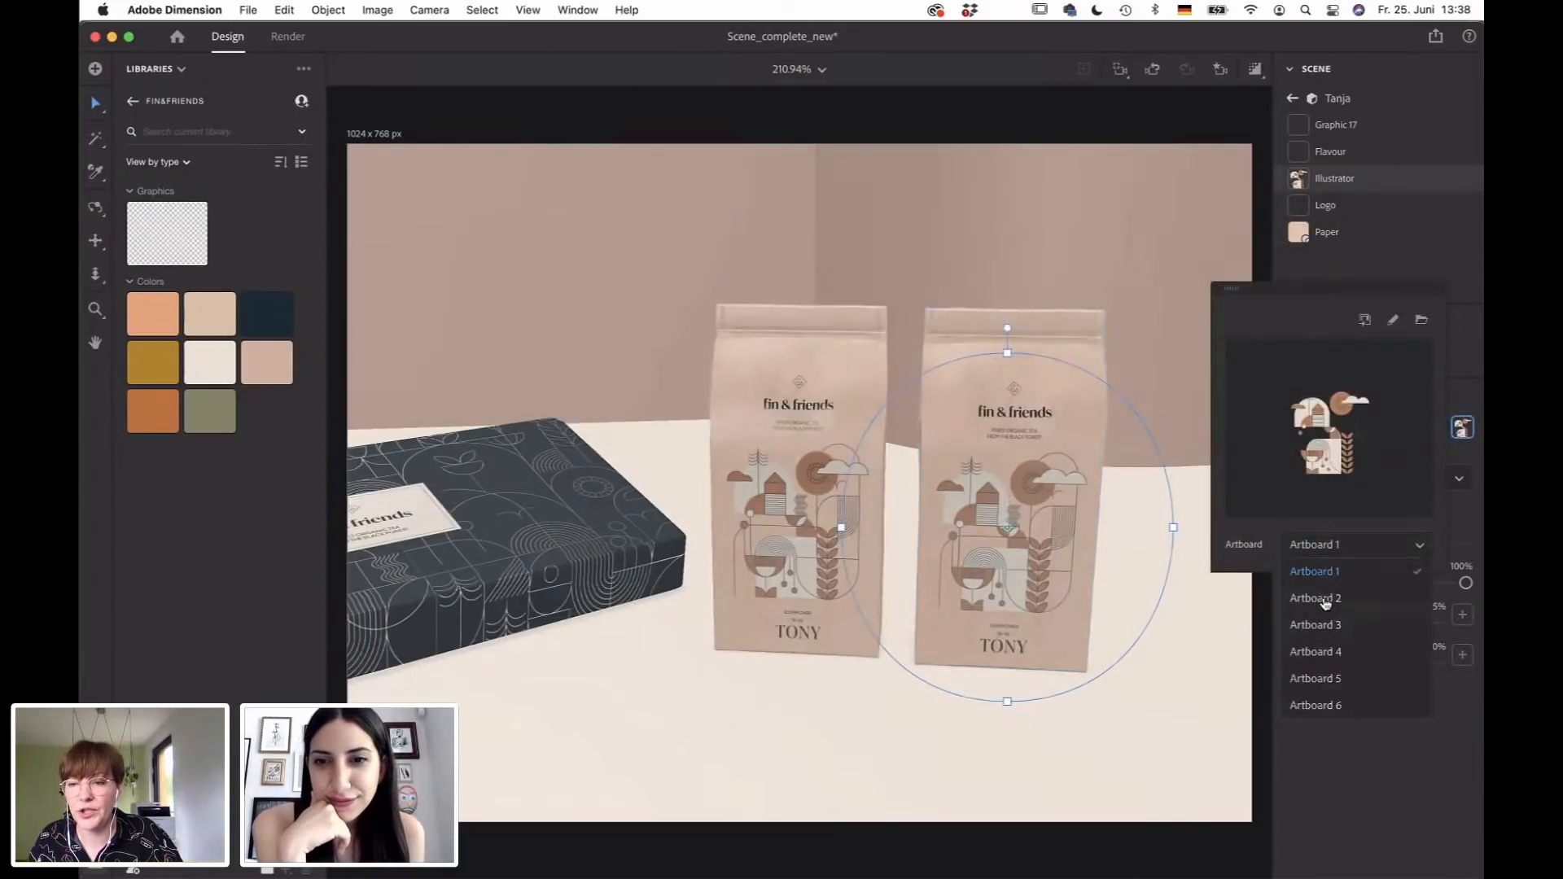
{"action": "left_click", "coordinate": [1323, 603]}
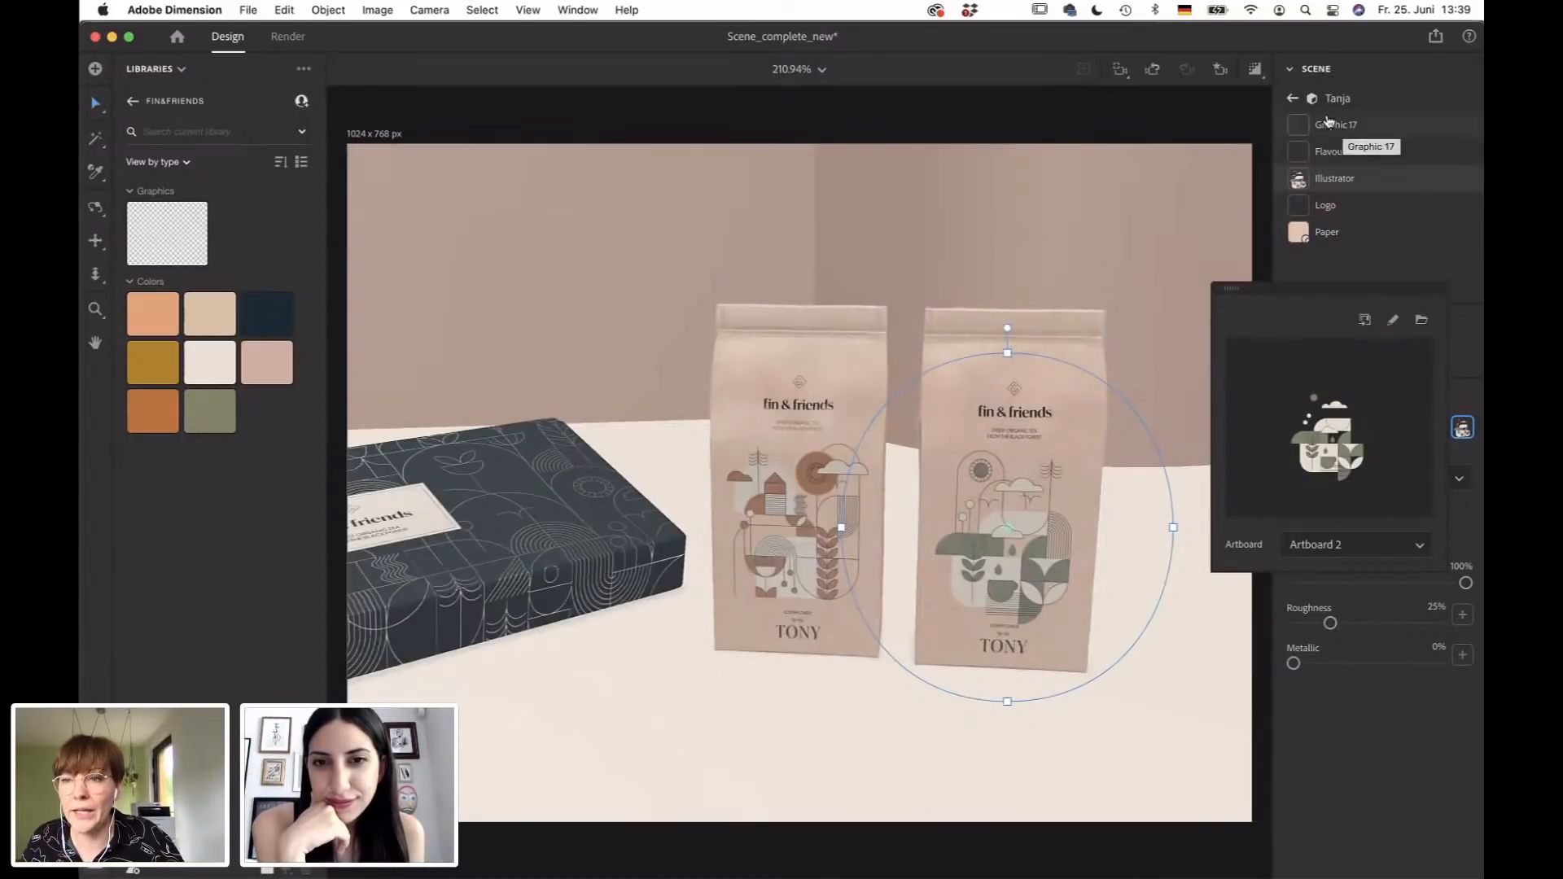
Rename the copied bag's Graphic 17 layer as Backside.
{"action": "left_click", "coordinate": [1447, 128]}
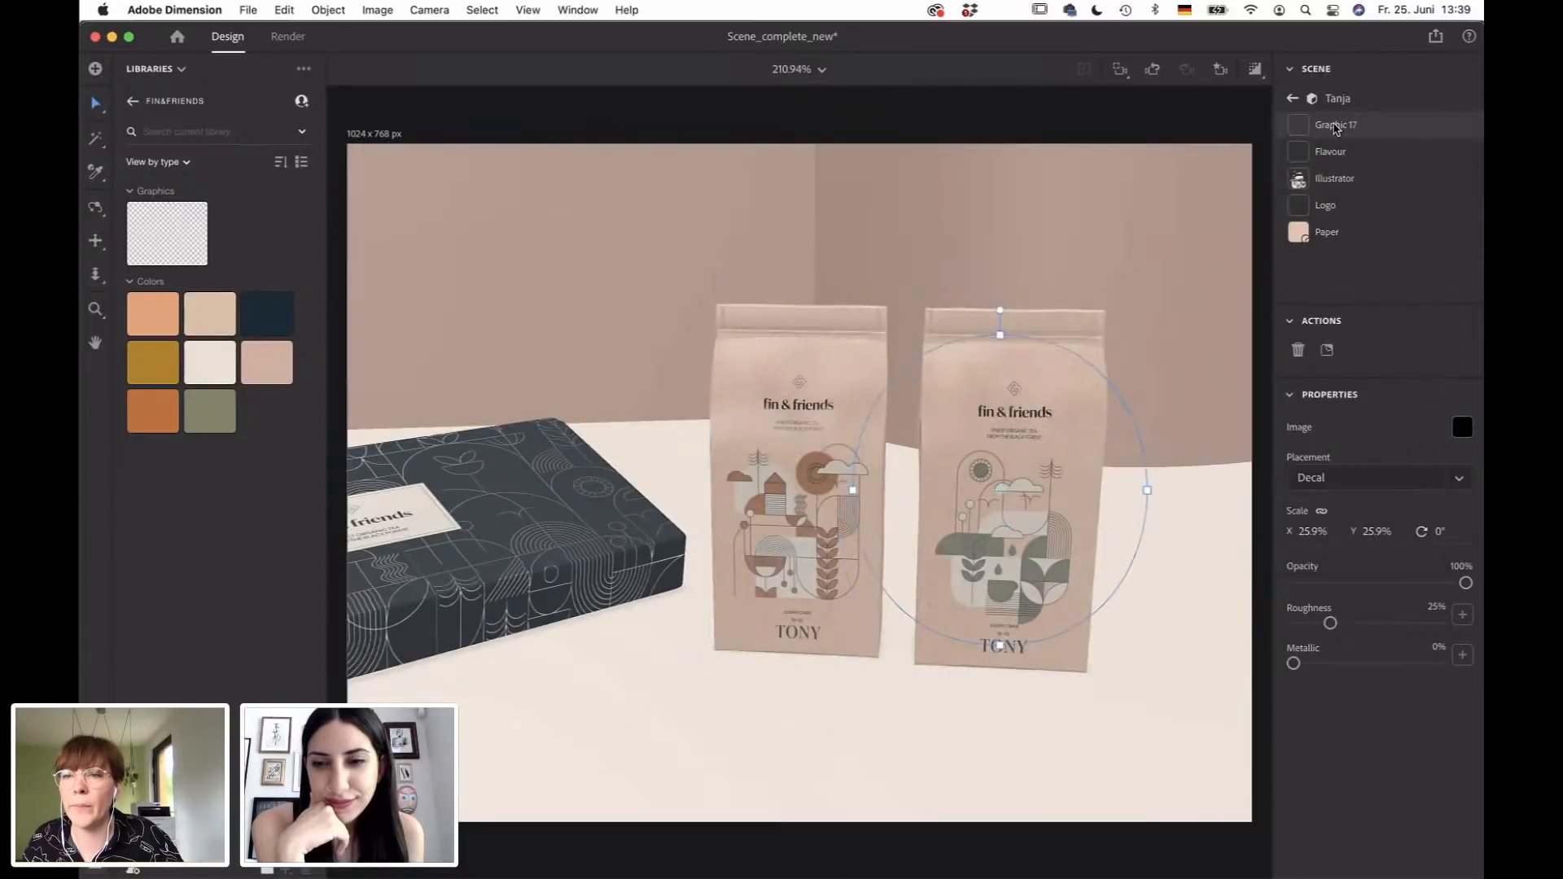
{"action": "double_click", "coordinate": [1337, 128]}
{"action": "type", "text": "Backside"}
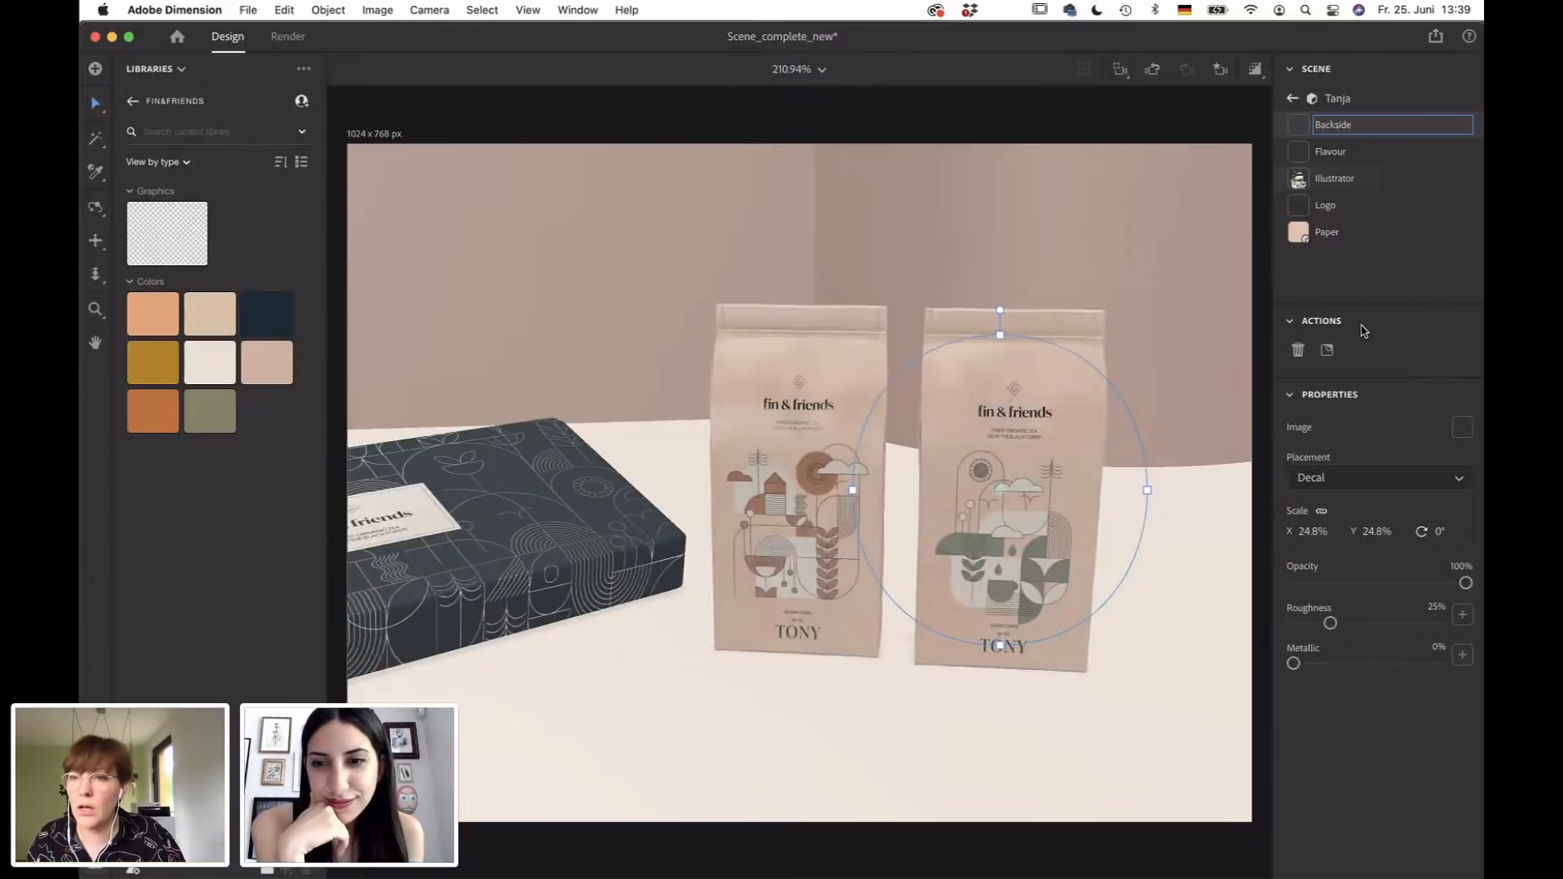
{"action": "key", "text": "Return"}
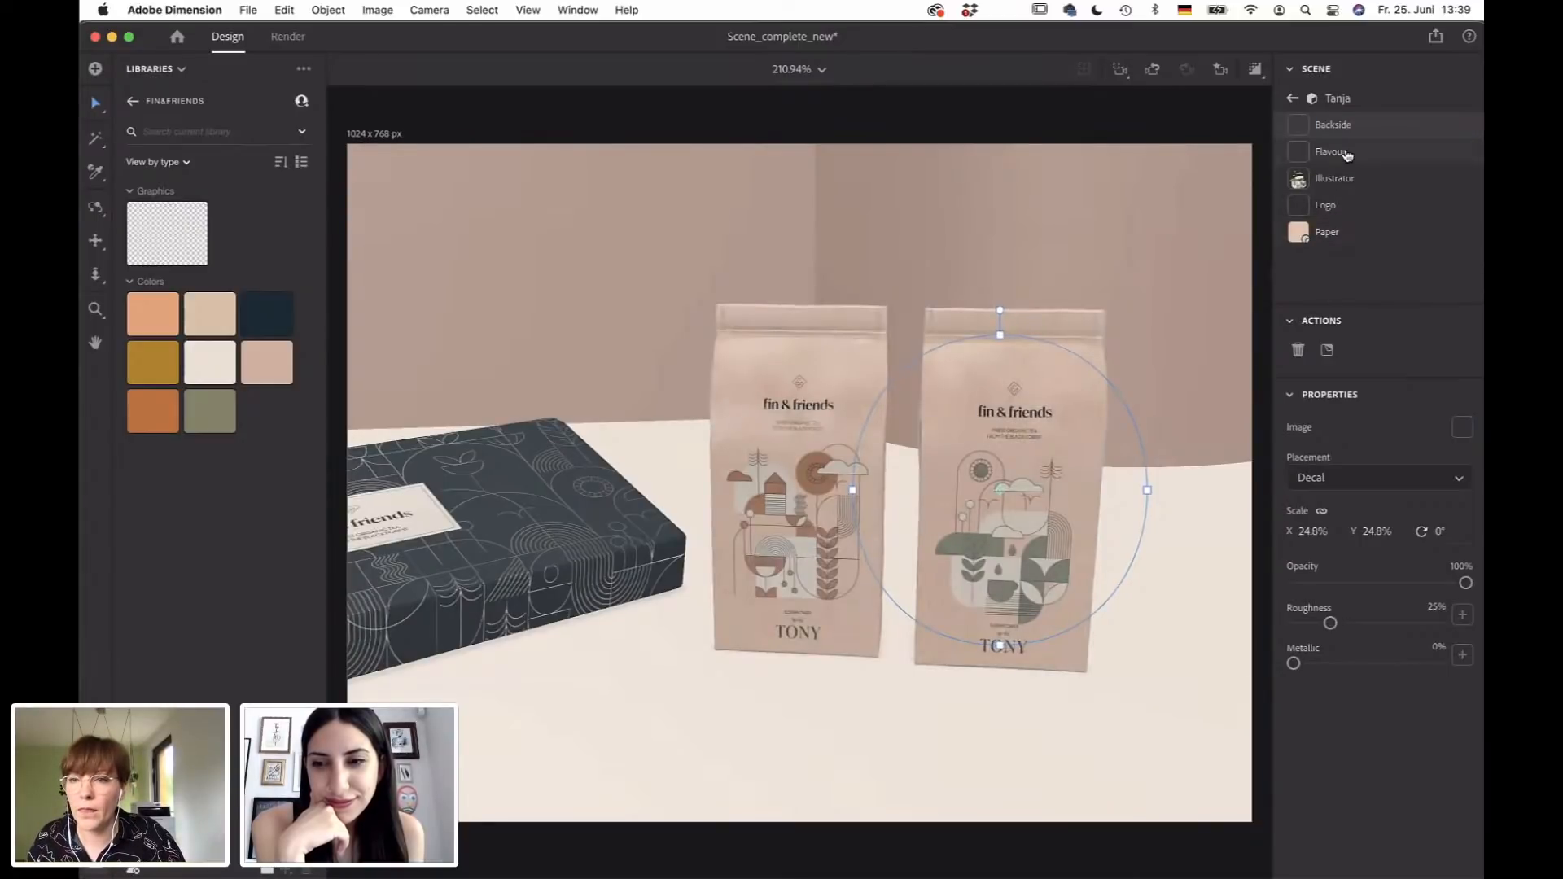
Set the copied bag's Flavour graphic to Artboard 2, the Tim label.
{"action": "left_click", "coordinate": [1348, 153]}
{"action": "left_click", "coordinate": [1462, 428]}
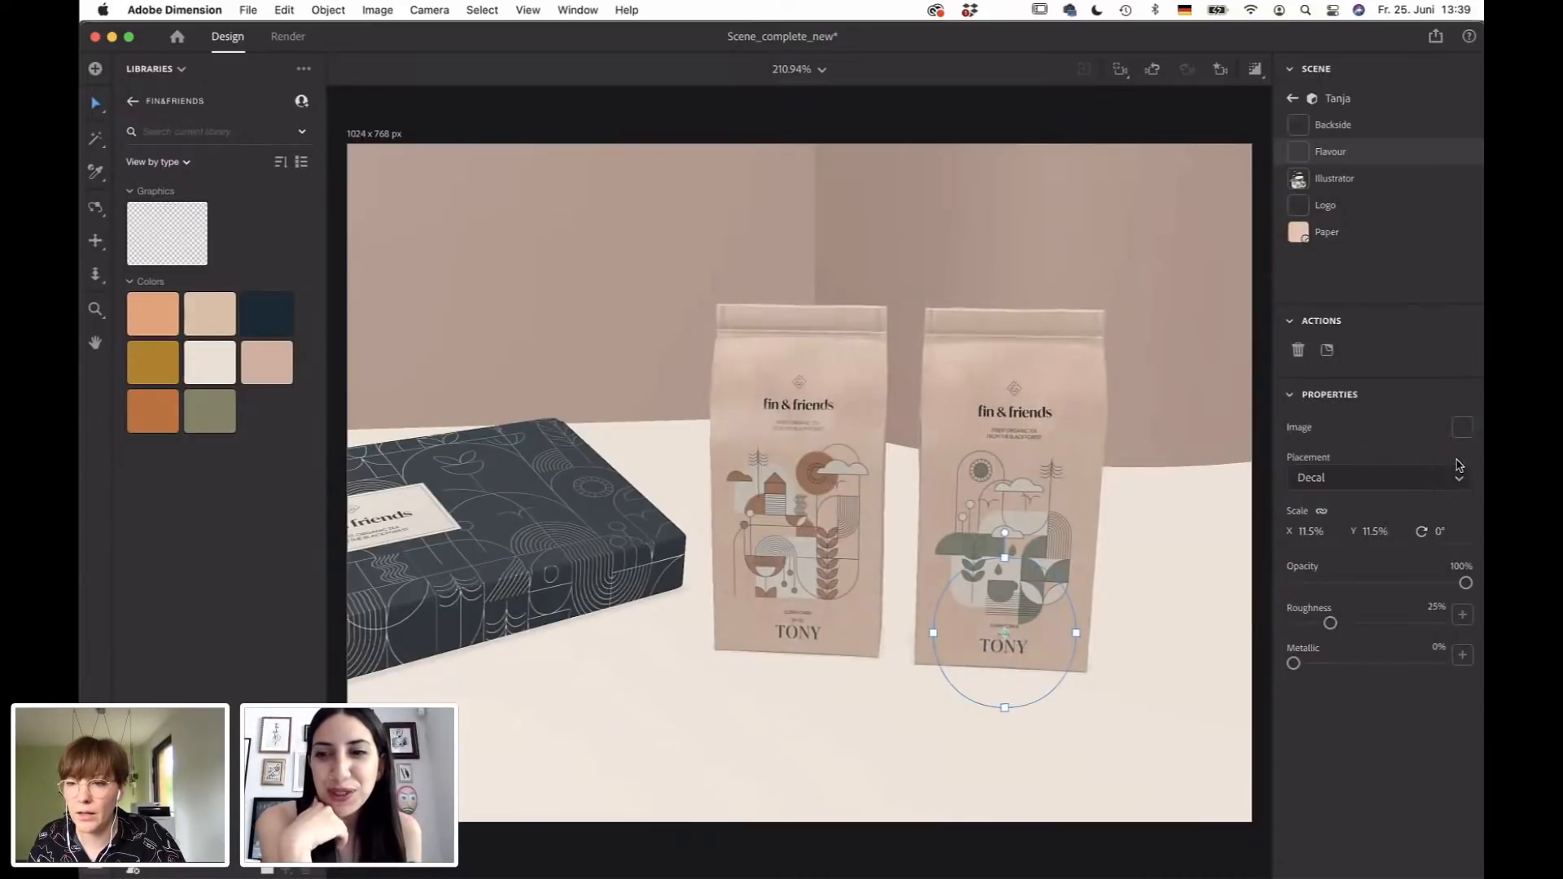
{"action": "left_click", "coordinate": [1462, 427]}
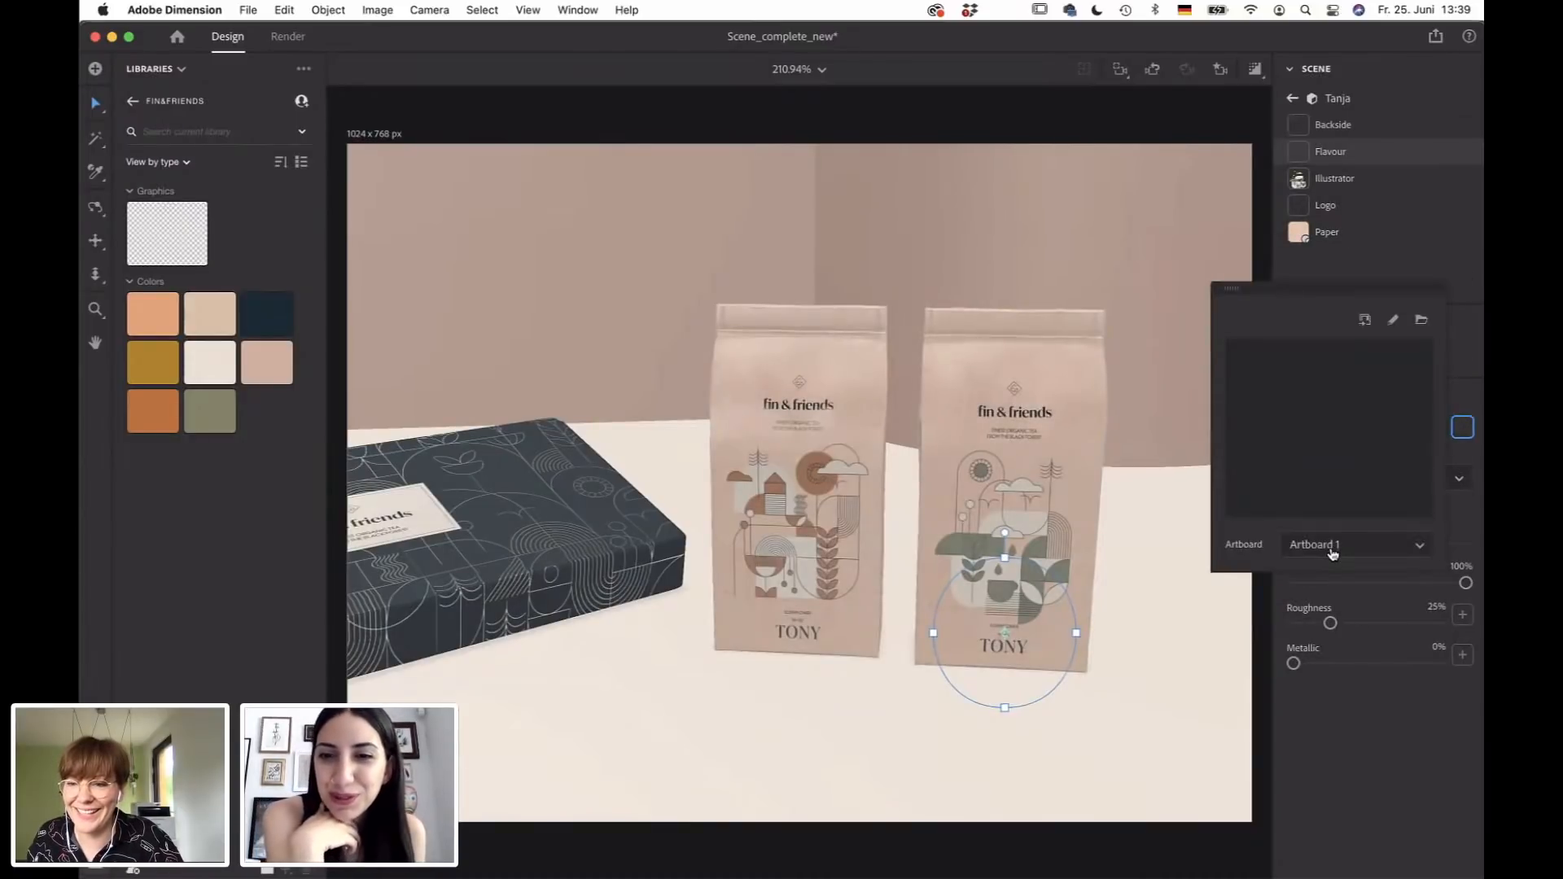
{"action": "left_click", "coordinate": [1327, 548]}
{"action": "left_click", "coordinate": [1335, 603]}
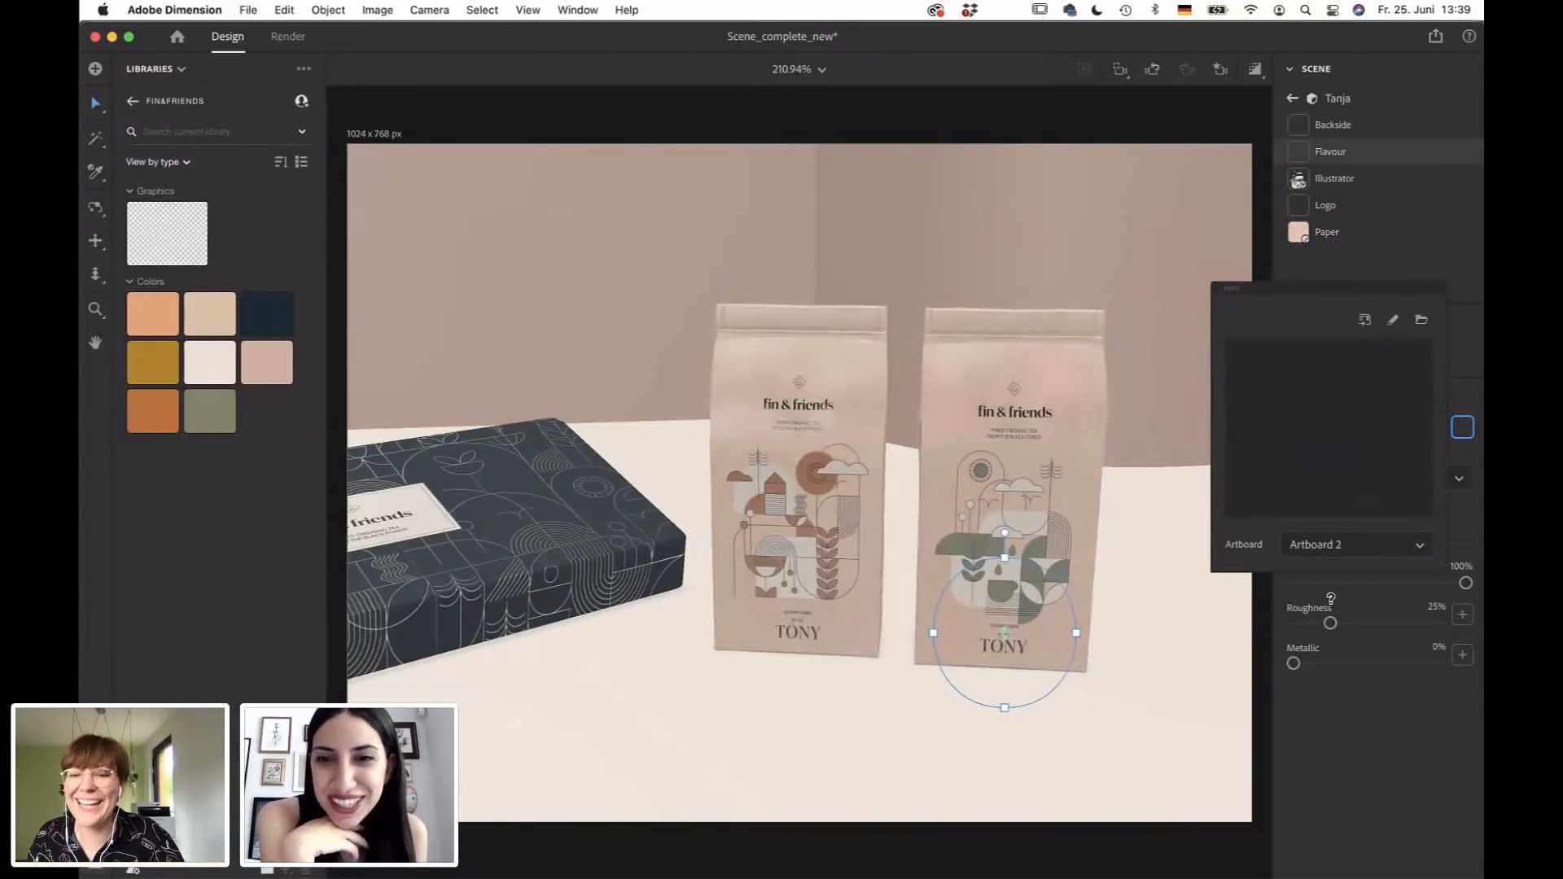
{"action": "left_click", "coordinate": [1126, 682]}
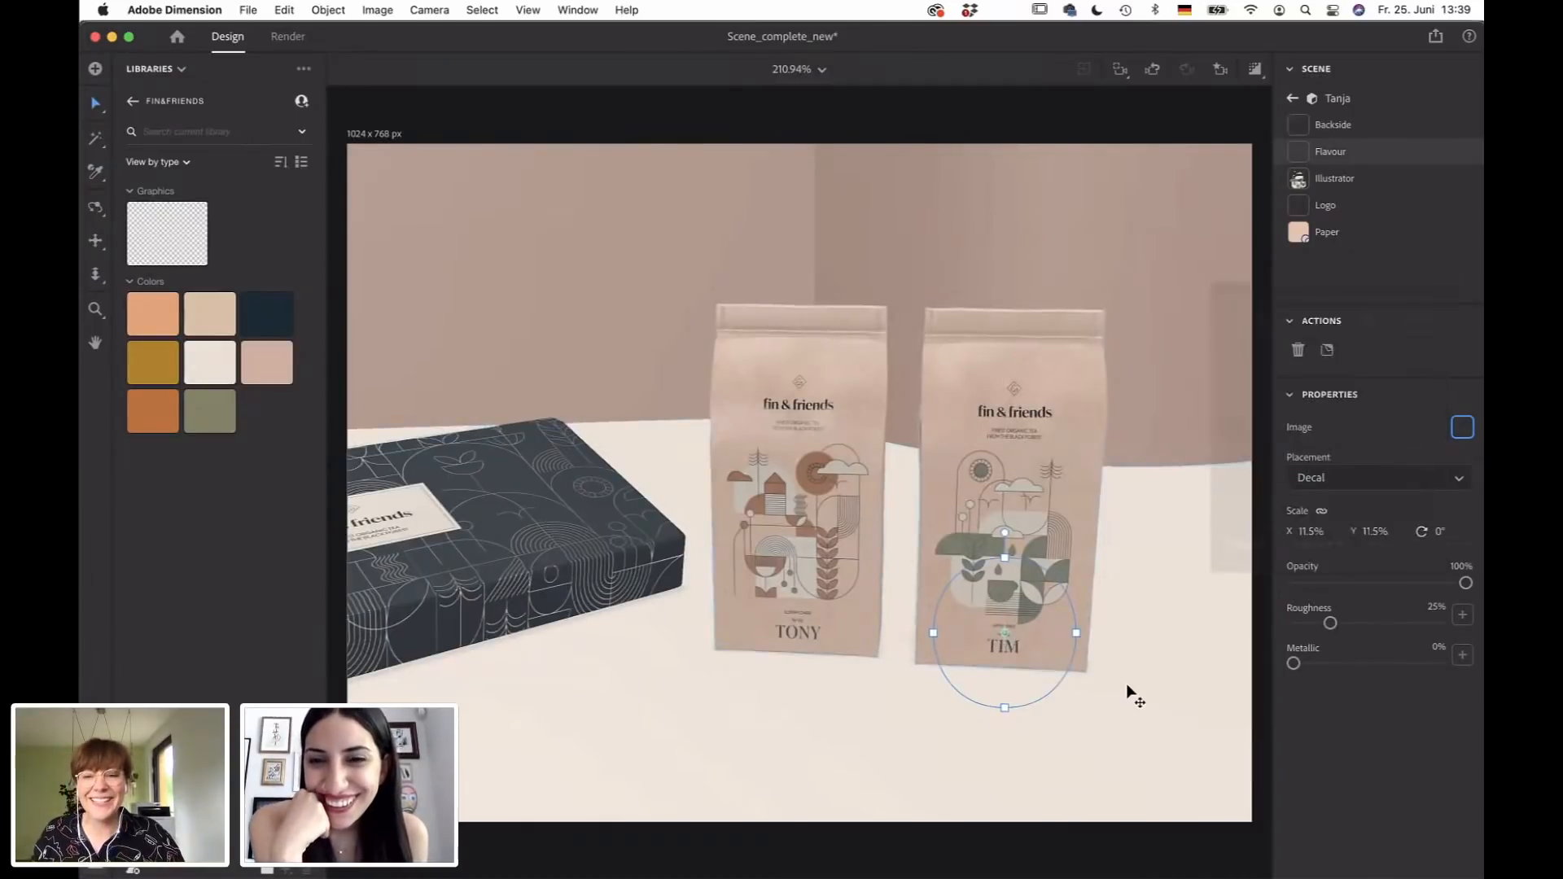
Duplicate the bag with the Tim label and place the copy beside it, at about X 8.6 cm and Z -54.5 cm.
{"action": "left_click", "coordinate": [1126, 682]}
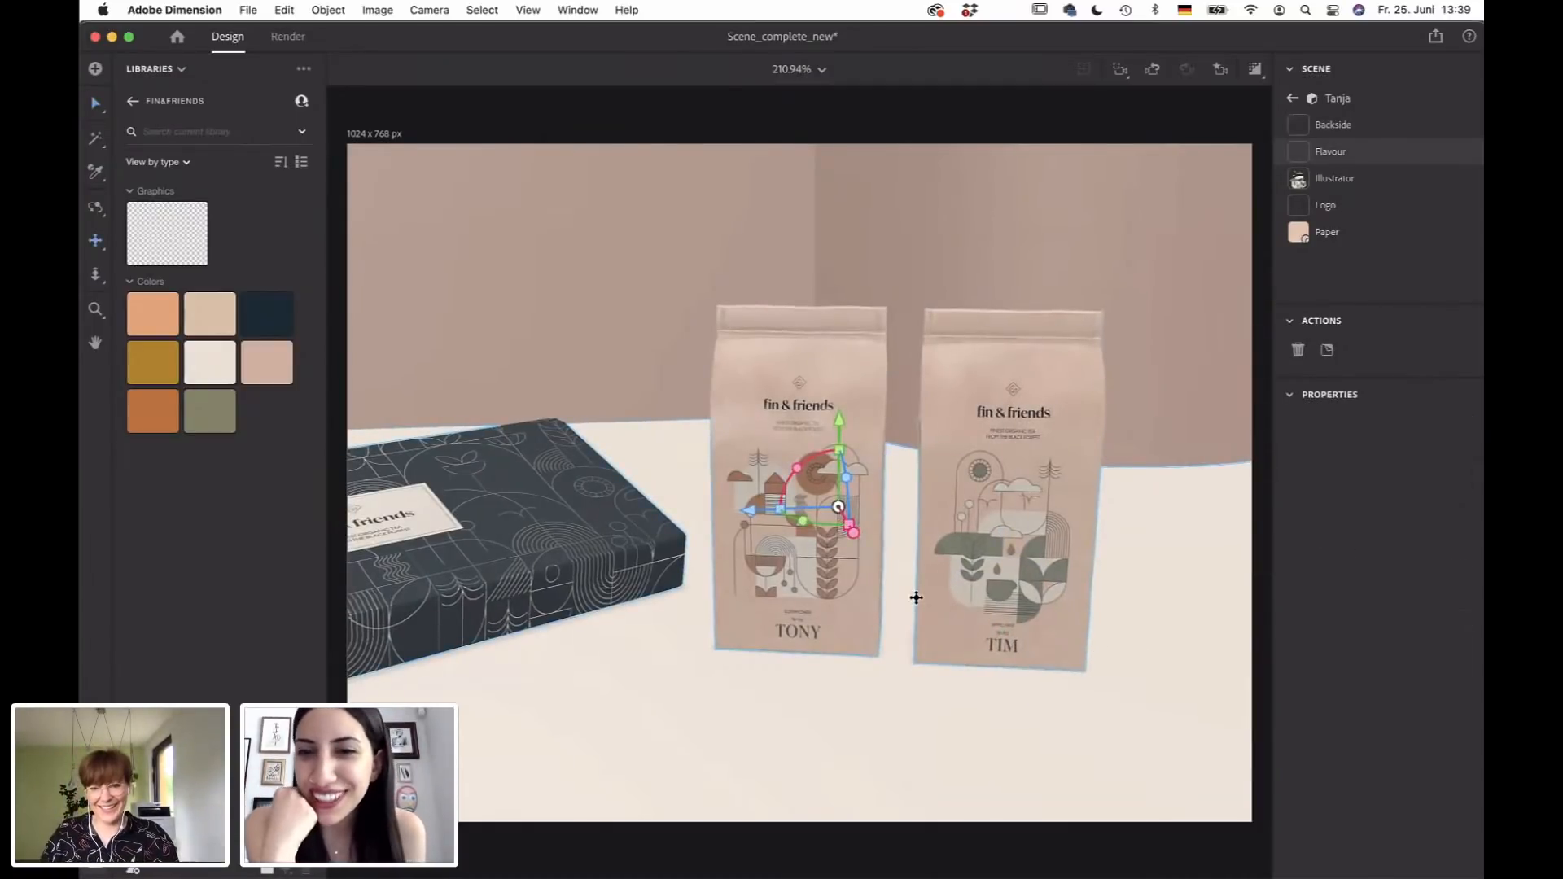
{"action": "left_click", "coordinate": [892, 567]}
{"action": "left_click_drag", "start_coordinate": [871, 572], "coordinate": [887, 587]}
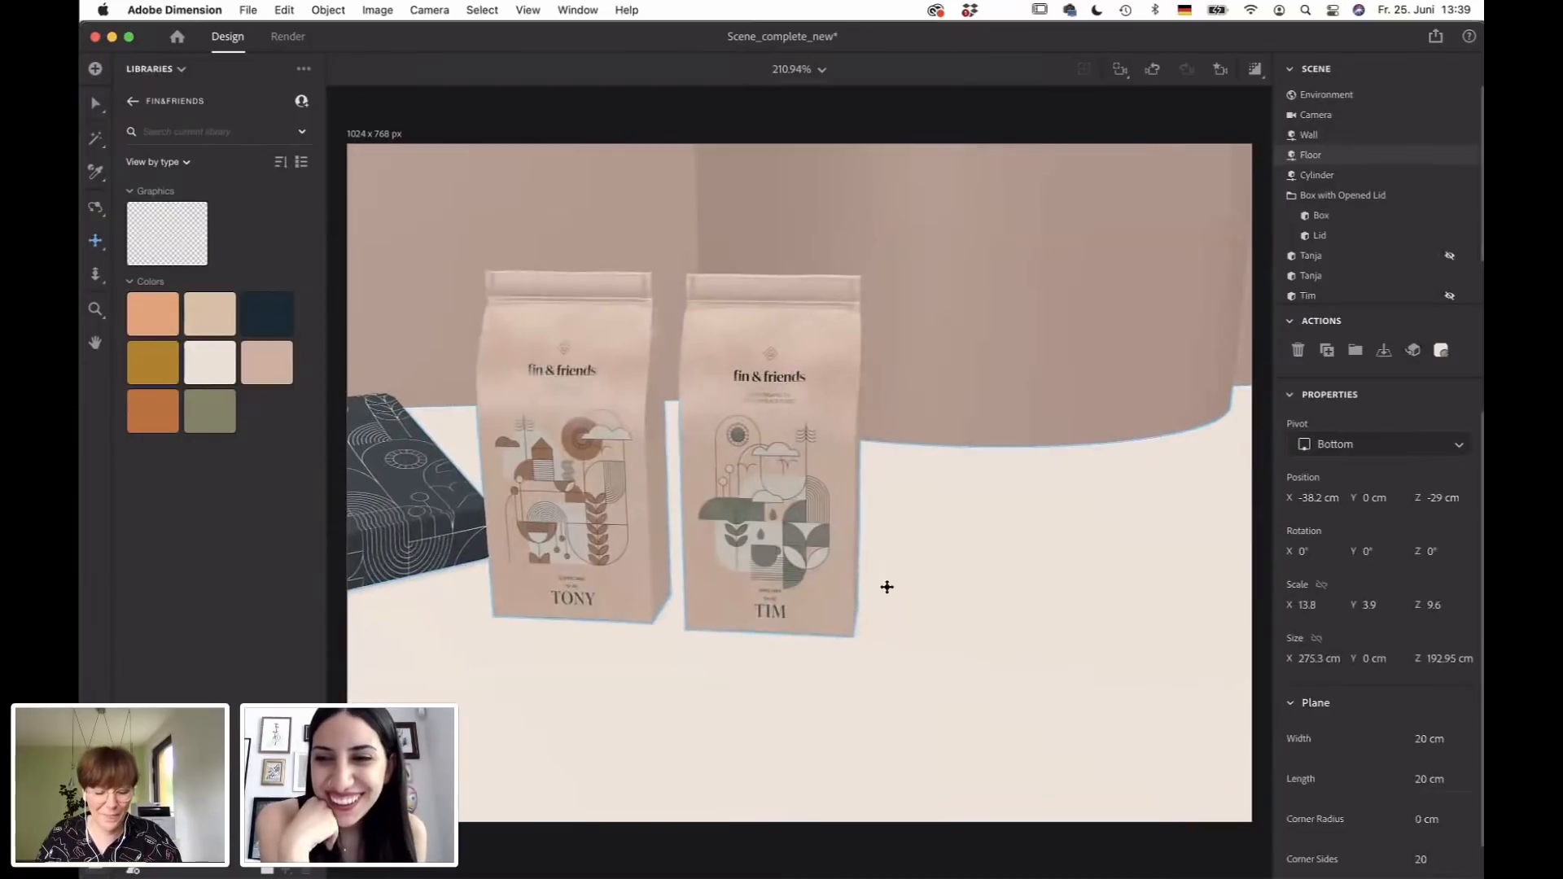
{"action": "key", "text": "v"}
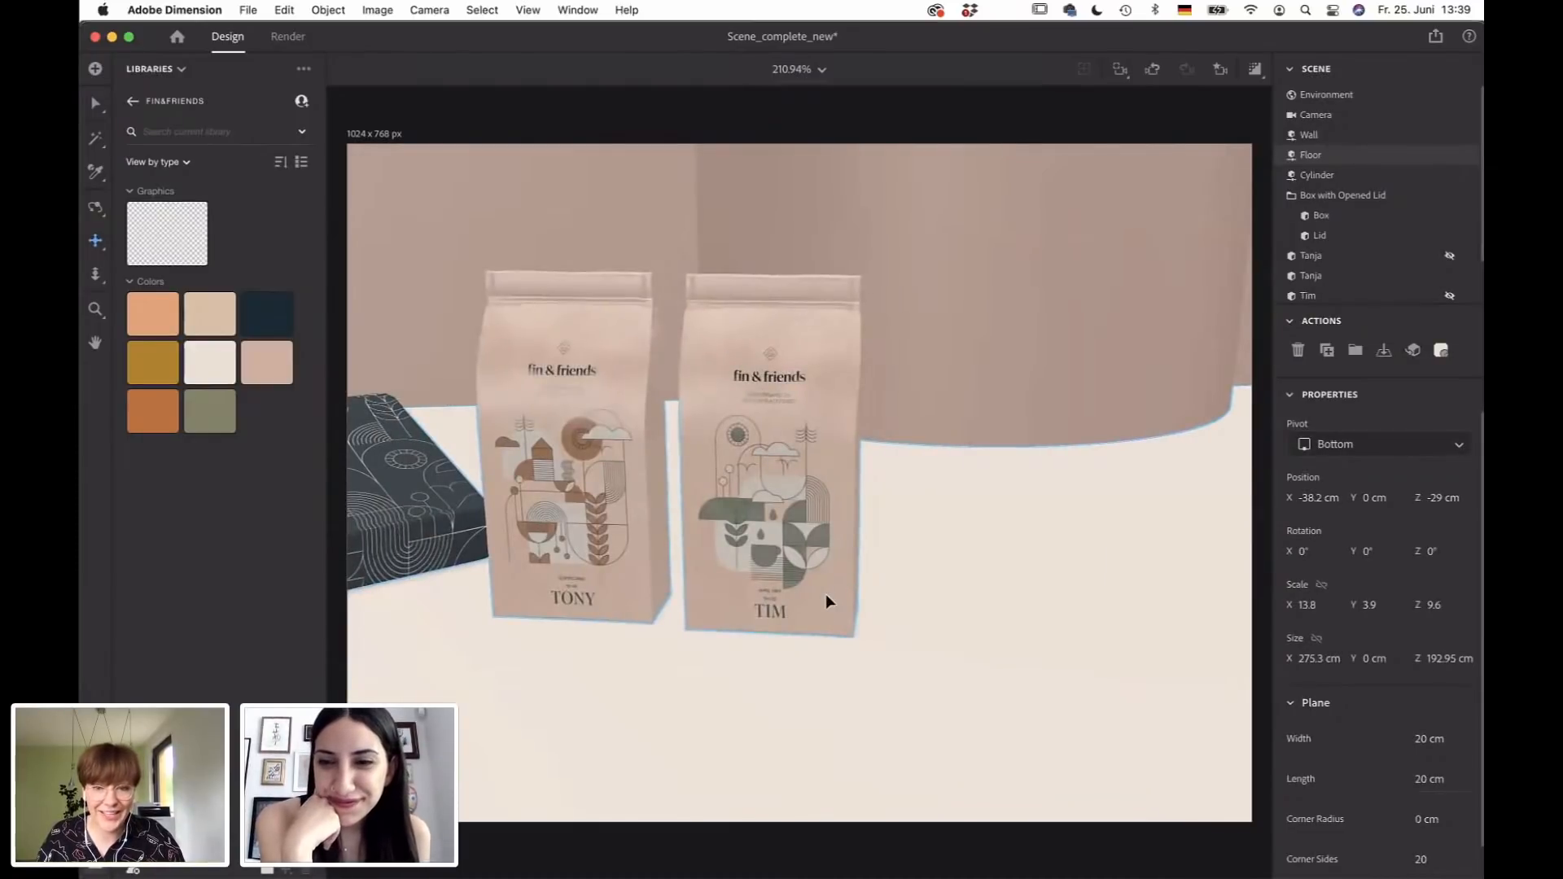
{"action": "left_click", "coordinate": [806, 527]}
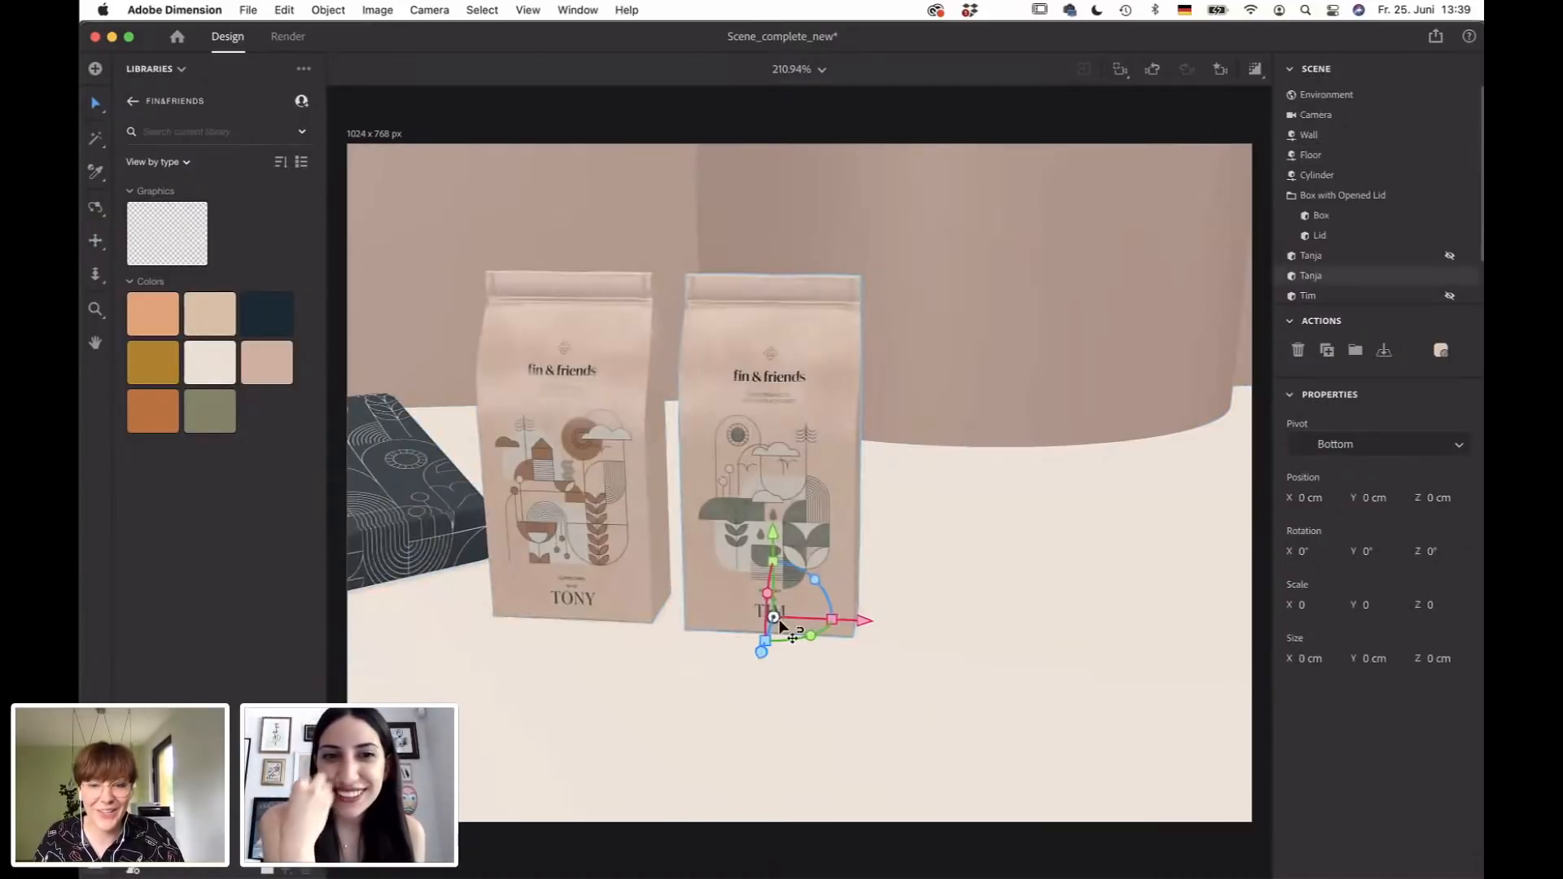
{"action": "left_click_drag", "start_coordinate": [778, 623], "coordinate": [971, 652], "text": "alt"}
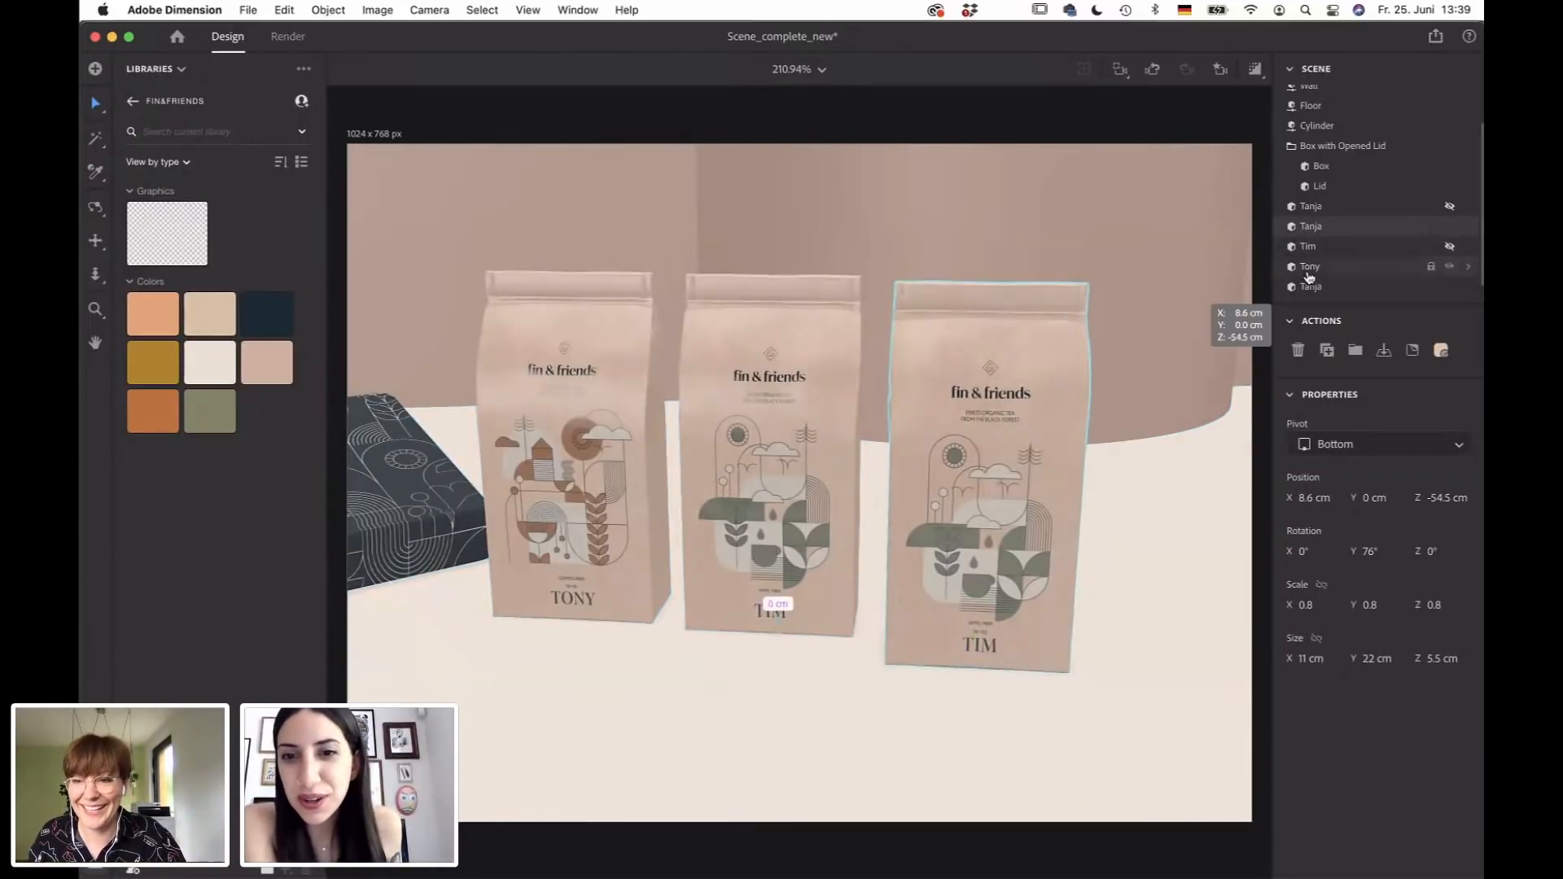
Identify the bag at X 8.6 cm by toggling the bags' visibility, and rename it as Tim.
{"action": "left_click", "coordinate": [1450, 268]}
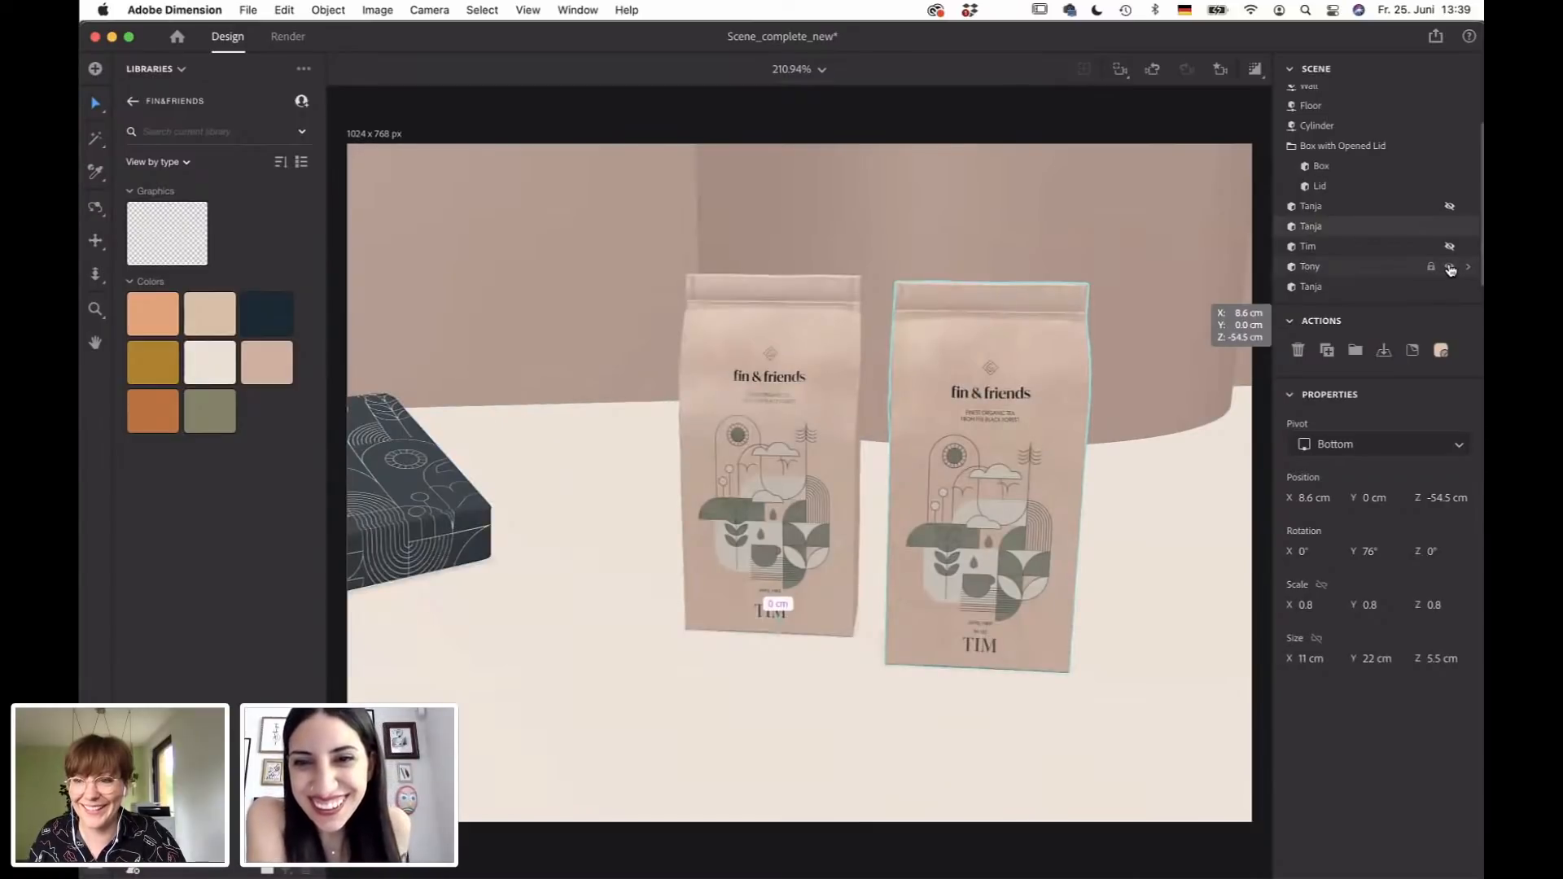
{"action": "left_click", "coordinate": [1450, 268]}
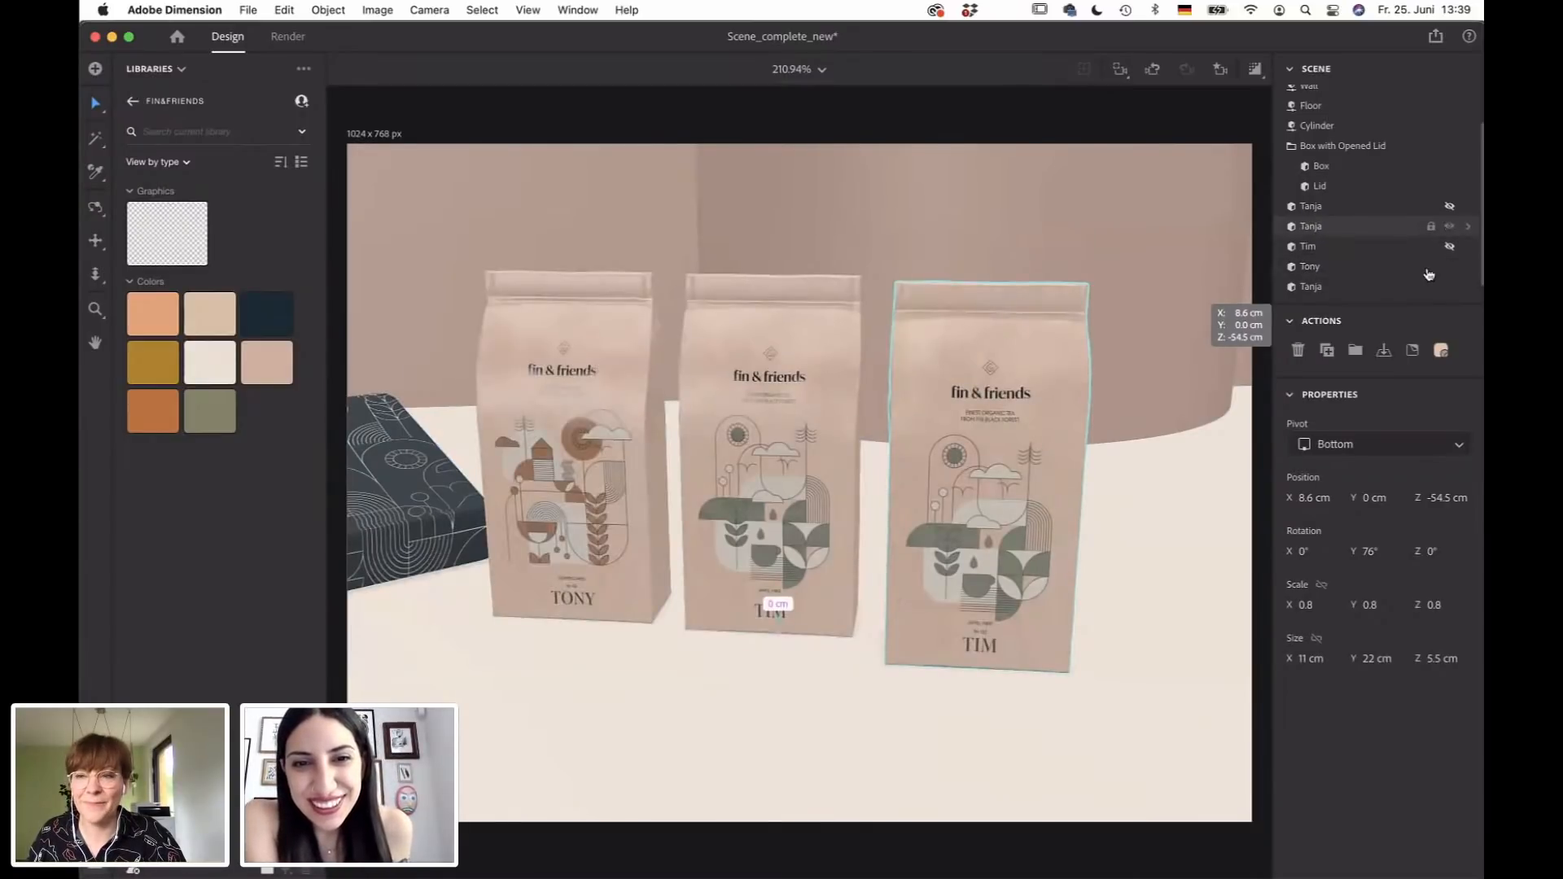
{"action": "left_click", "coordinate": [1450, 289]}
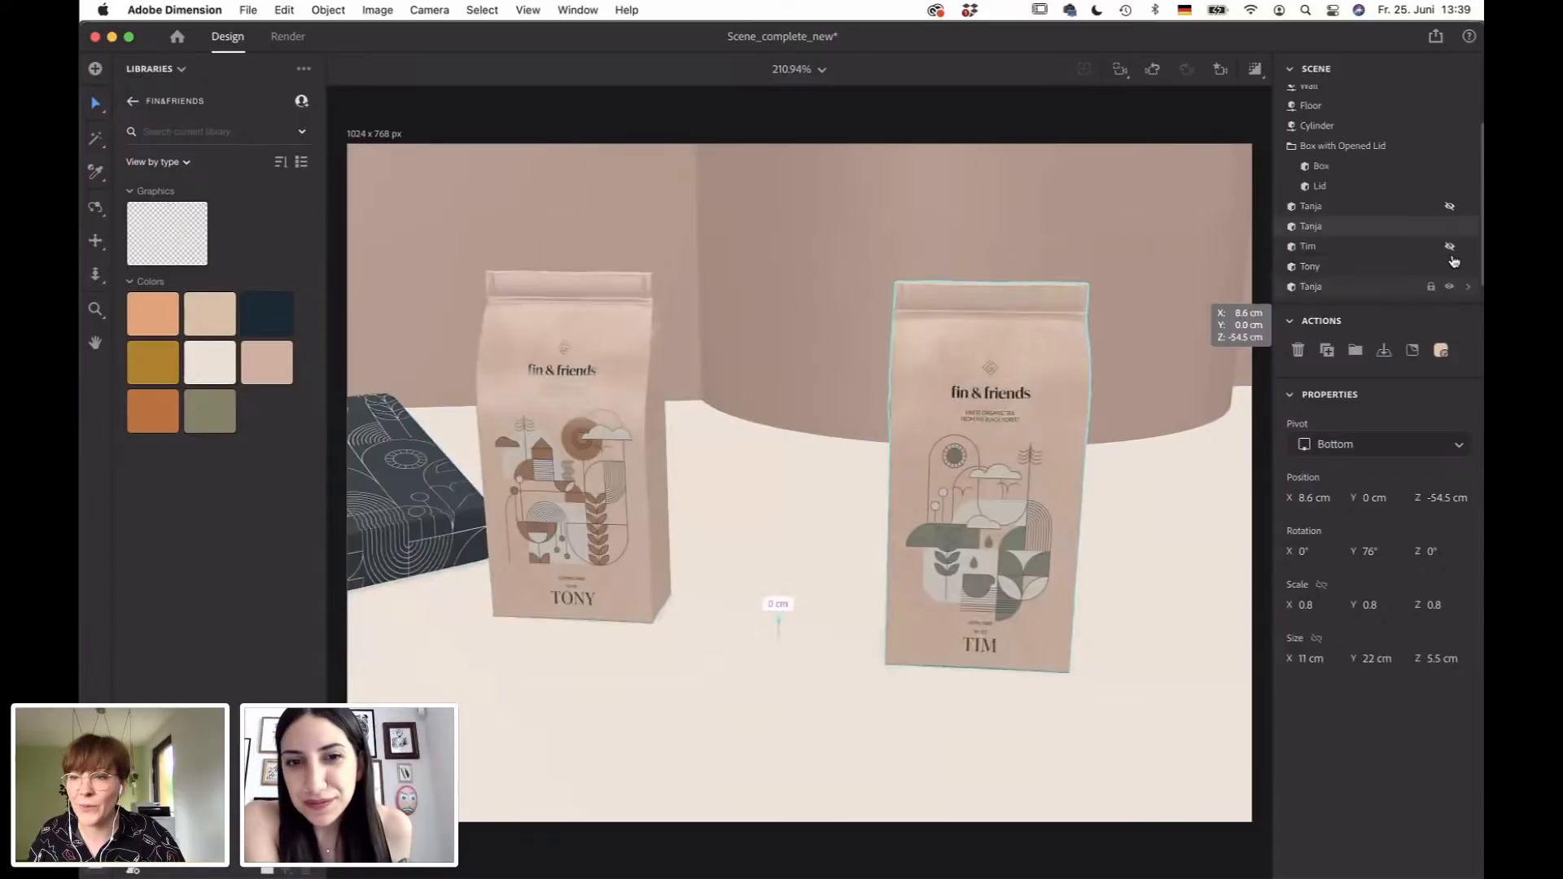
{"action": "left_click", "coordinate": [1451, 232]}
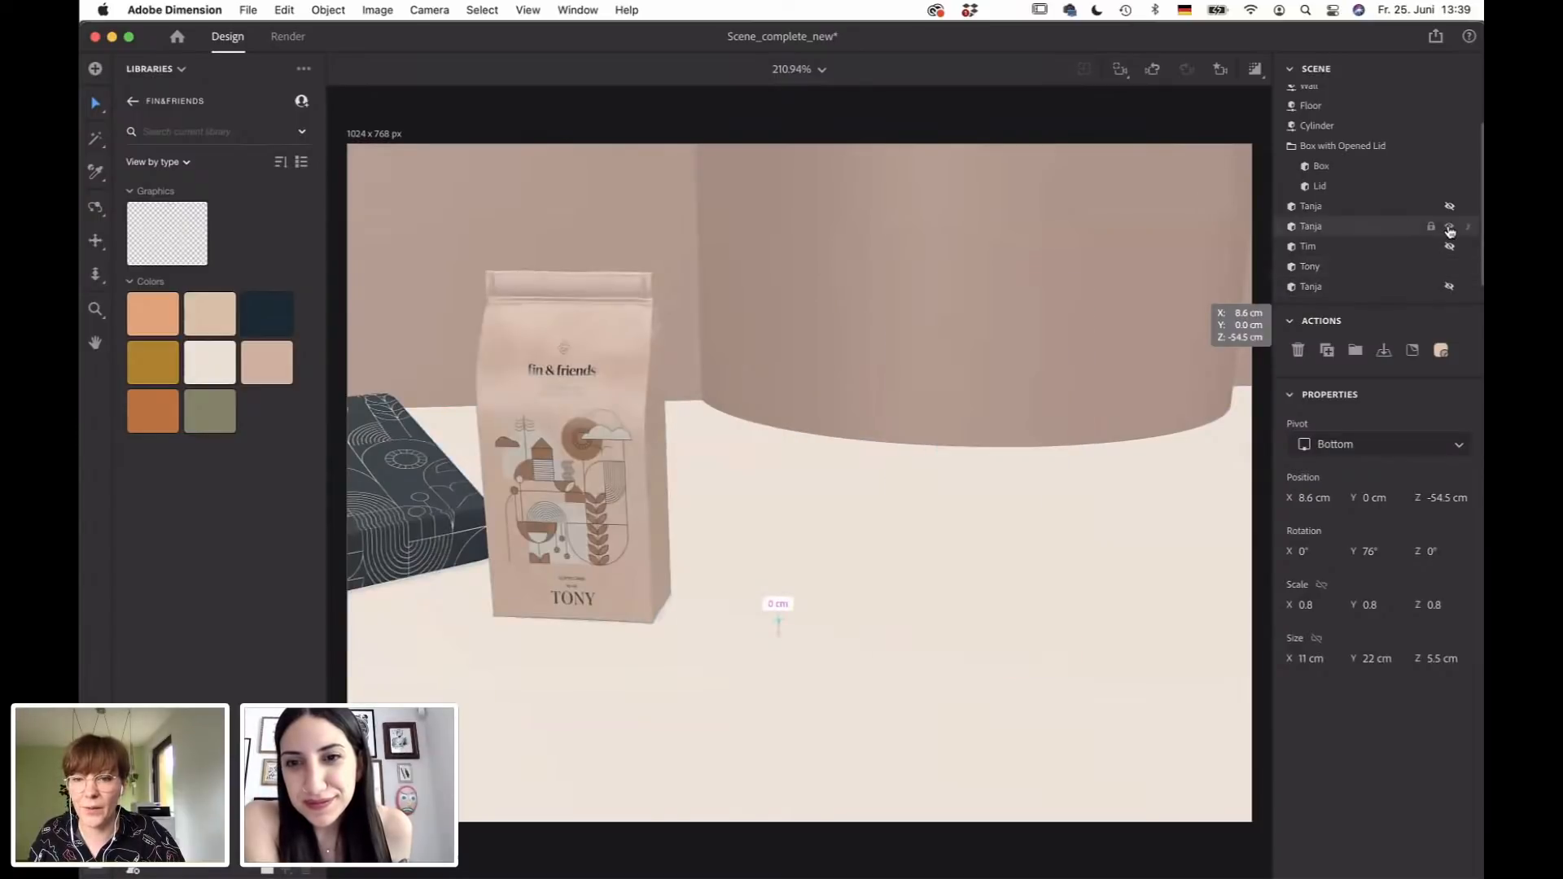
{"action": "double_click", "coordinate": [1316, 228]}
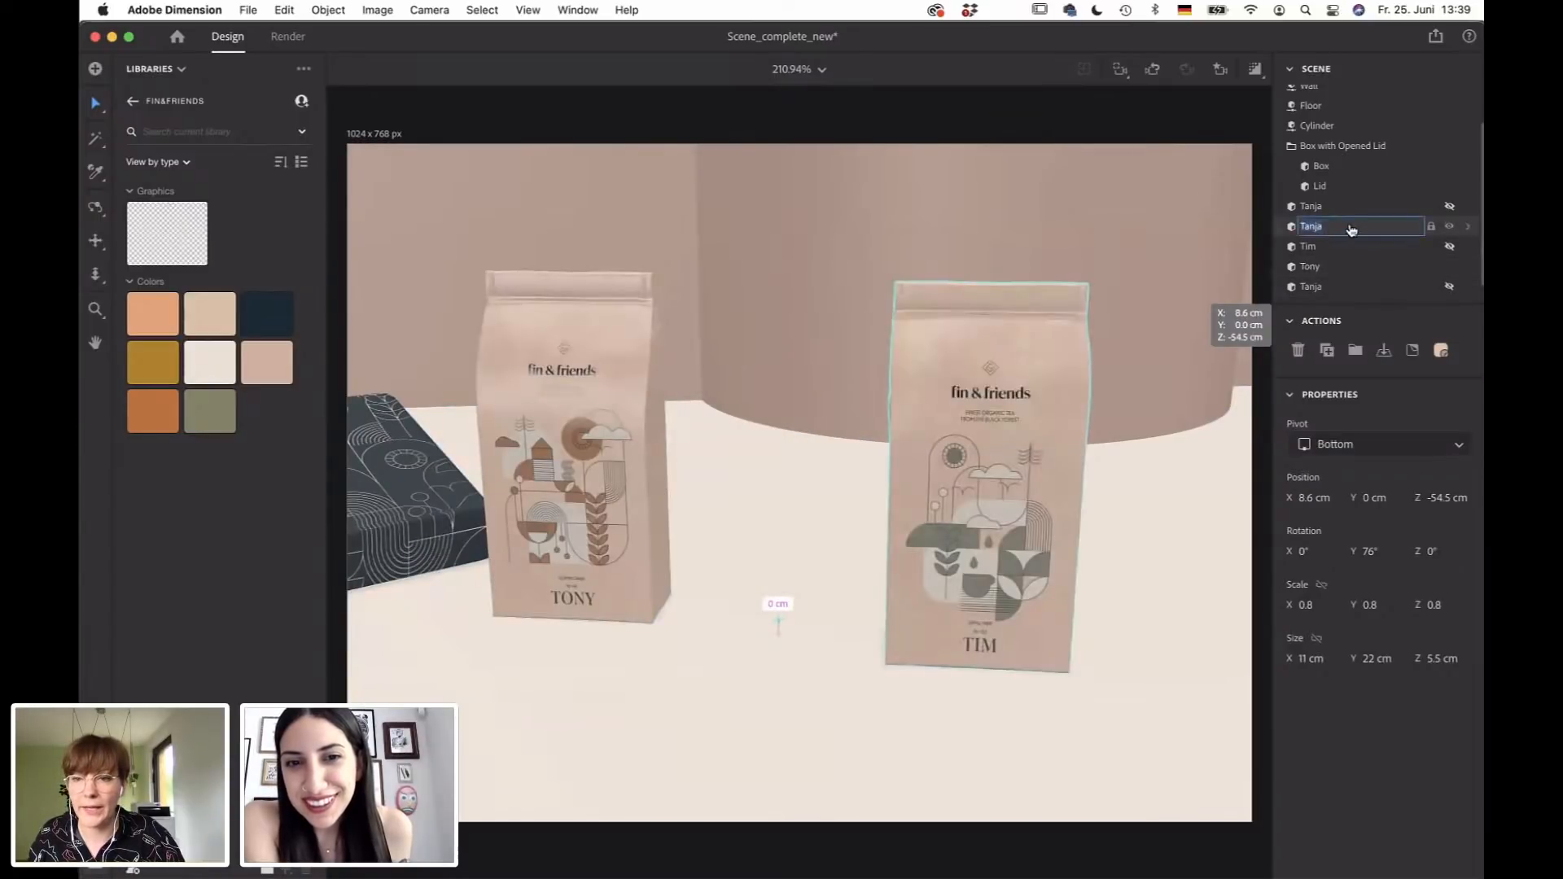
{"action": "type", "text": "Tim"}
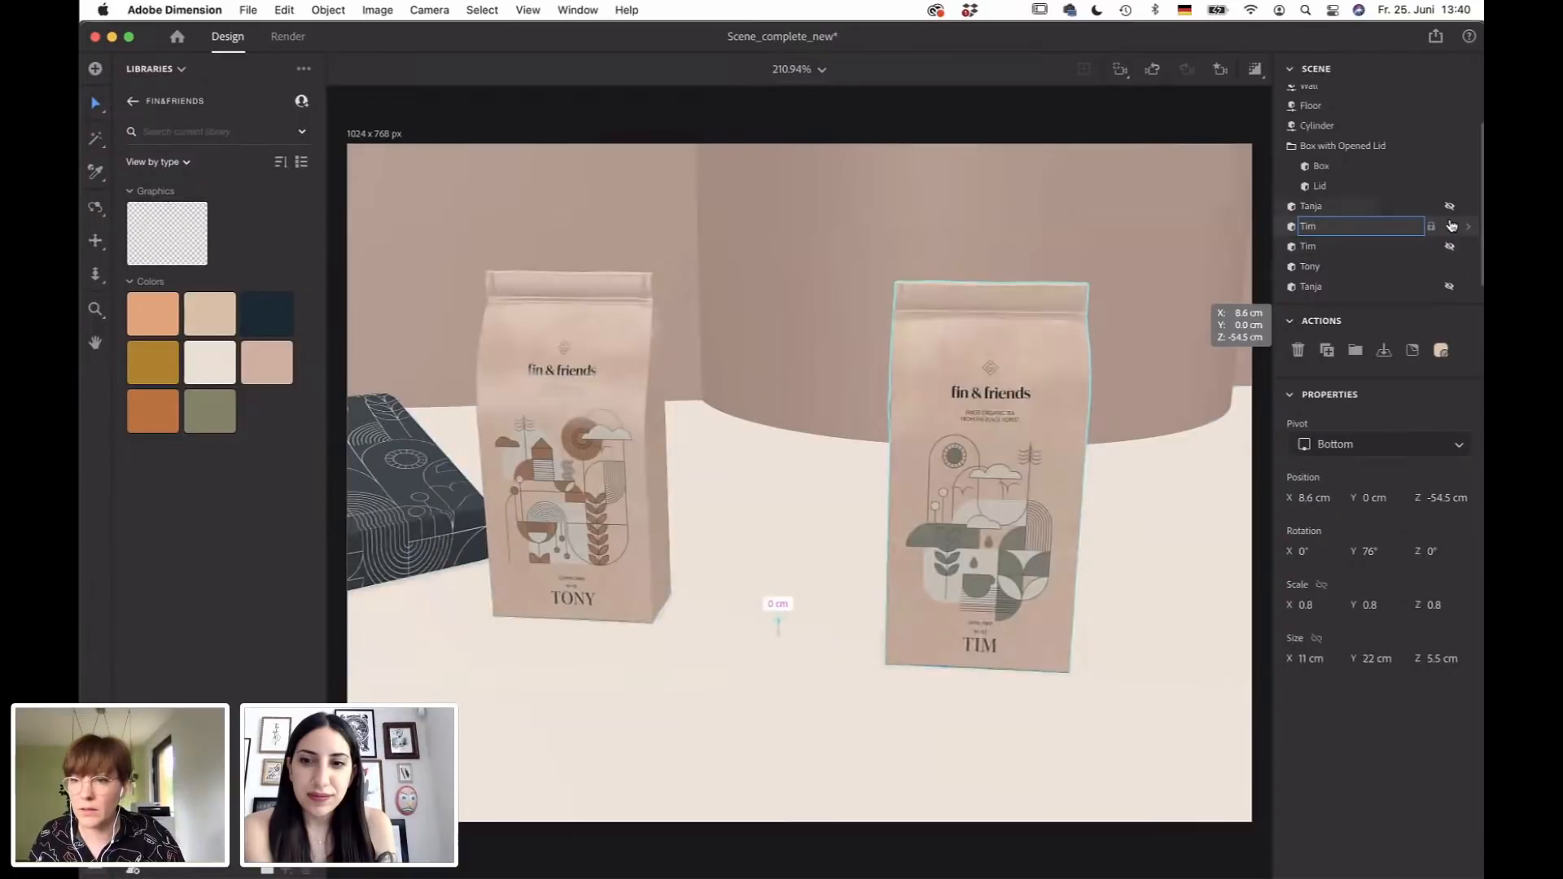
Toggle the visibility of the newly renamed Tim bag and the Tony bag to check which bag each scene entry controls.
{"action": "left_click", "coordinate": [1450, 227]}
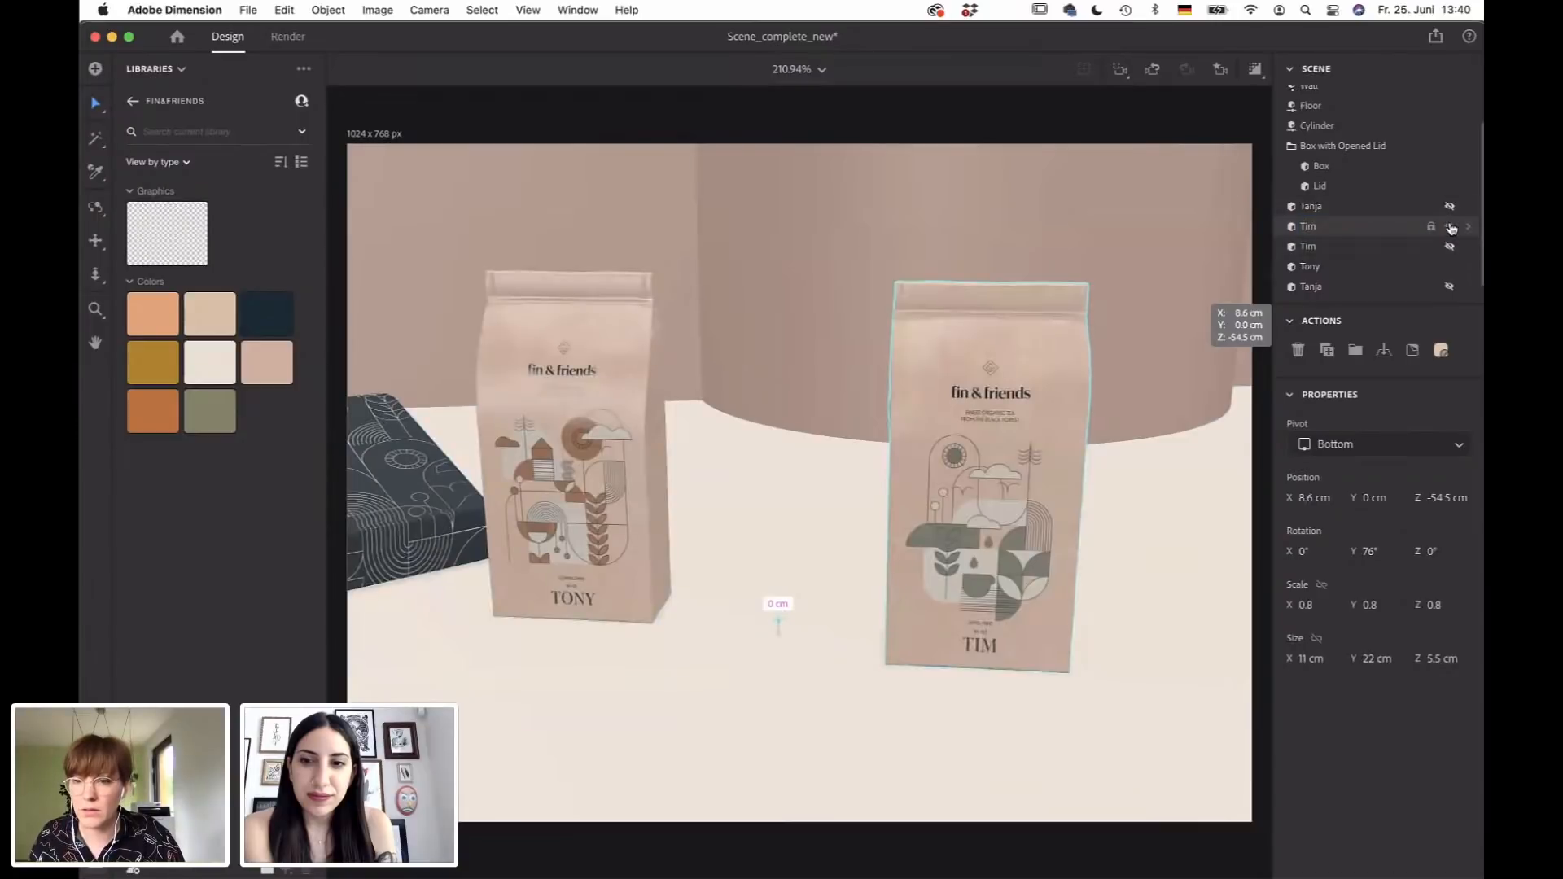
{"action": "left_click", "coordinate": [1450, 227]}
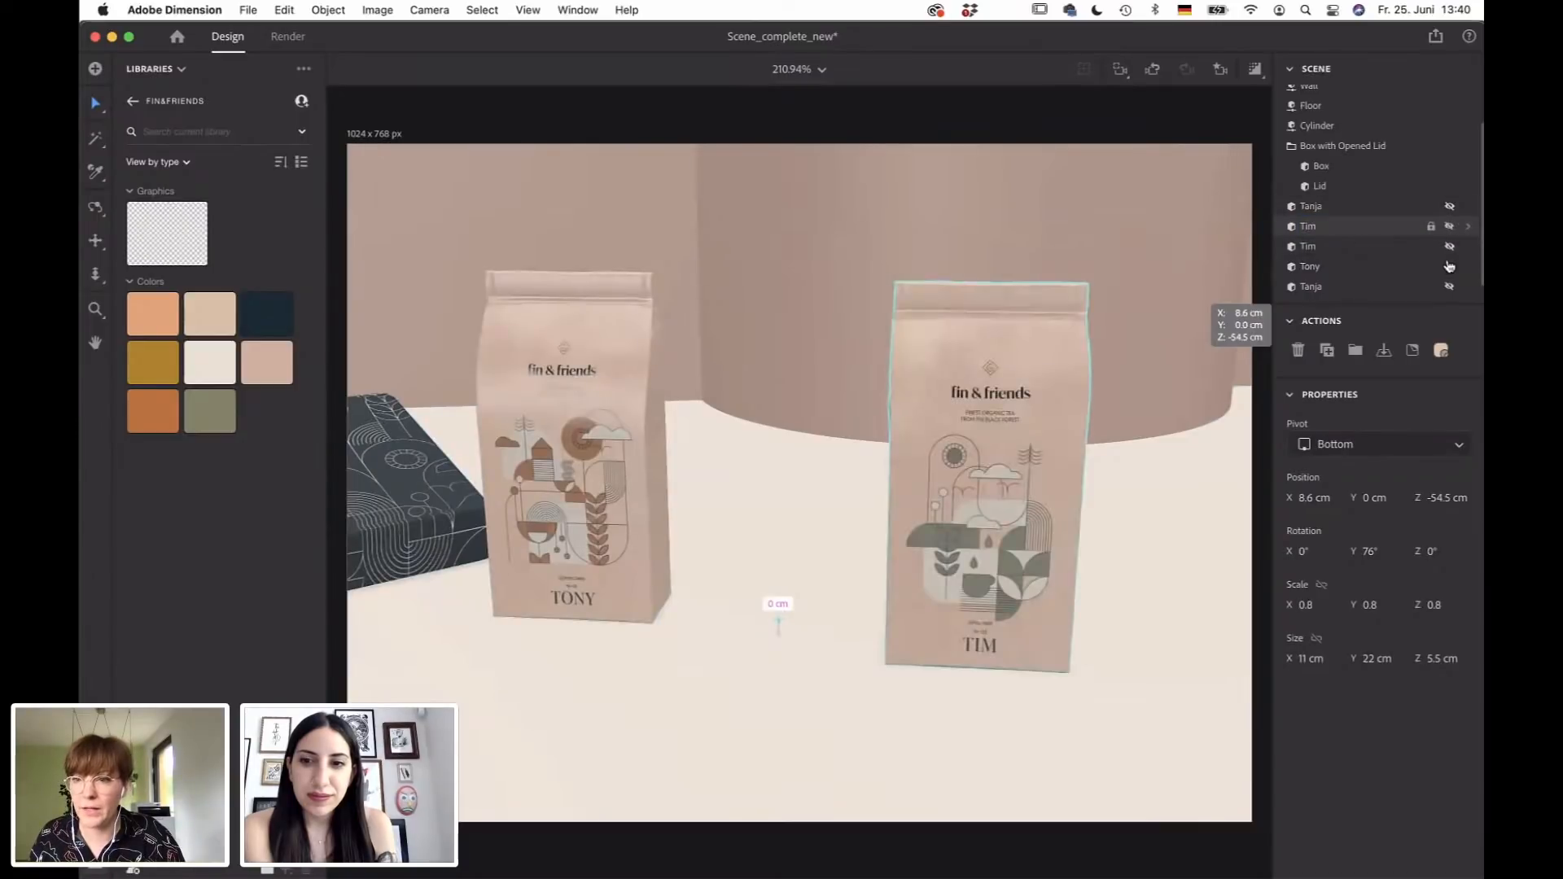
{"action": "left_click", "coordinate": [1450, 267]}
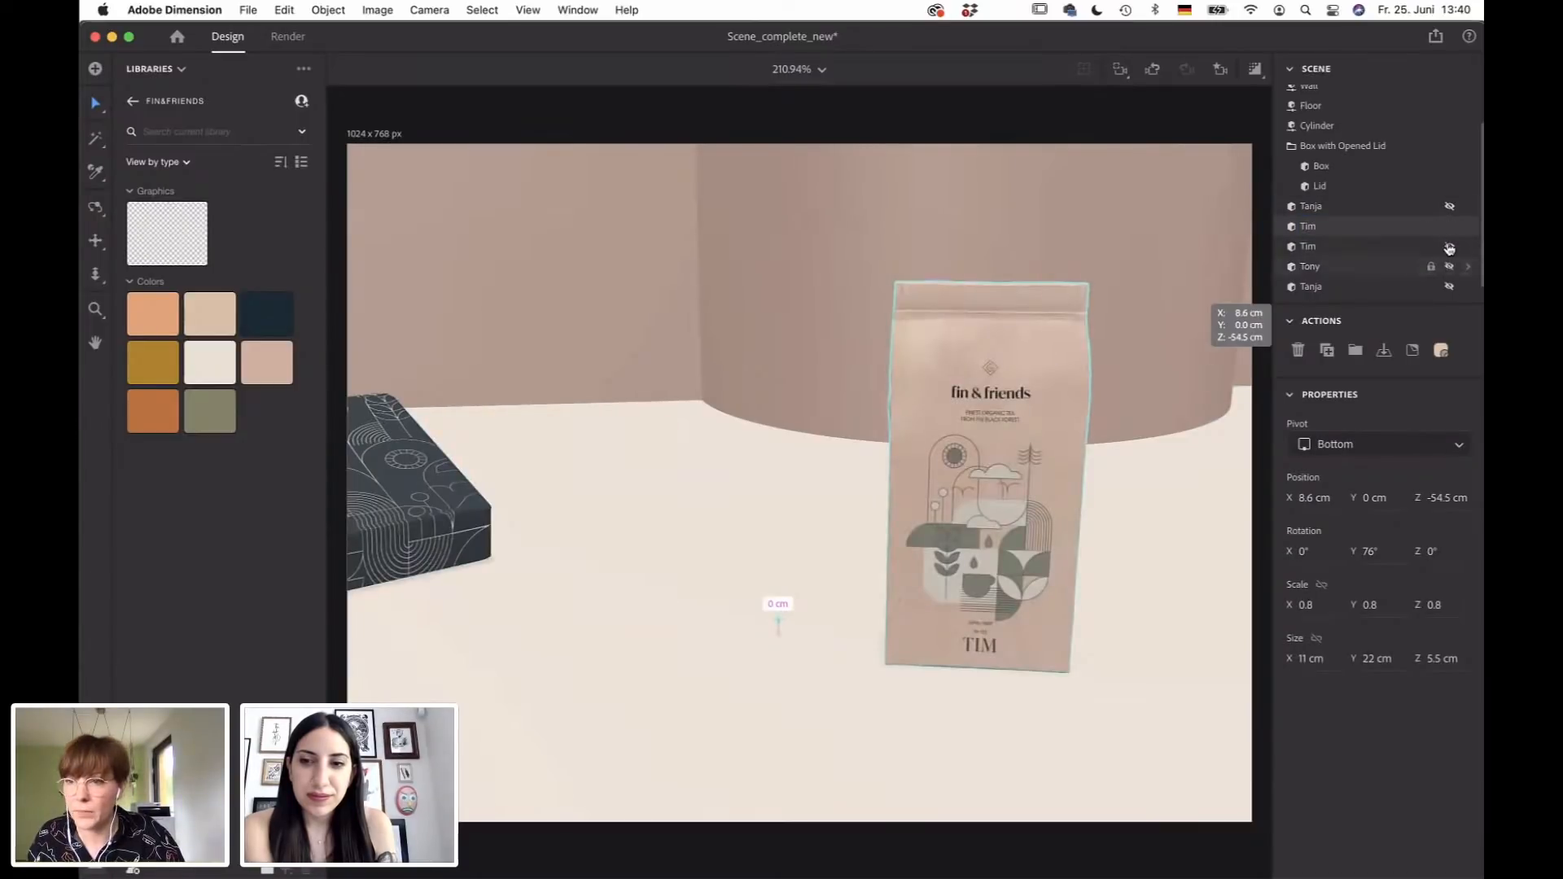
{"action": "left_click", "coordinate": [1450, 268]}
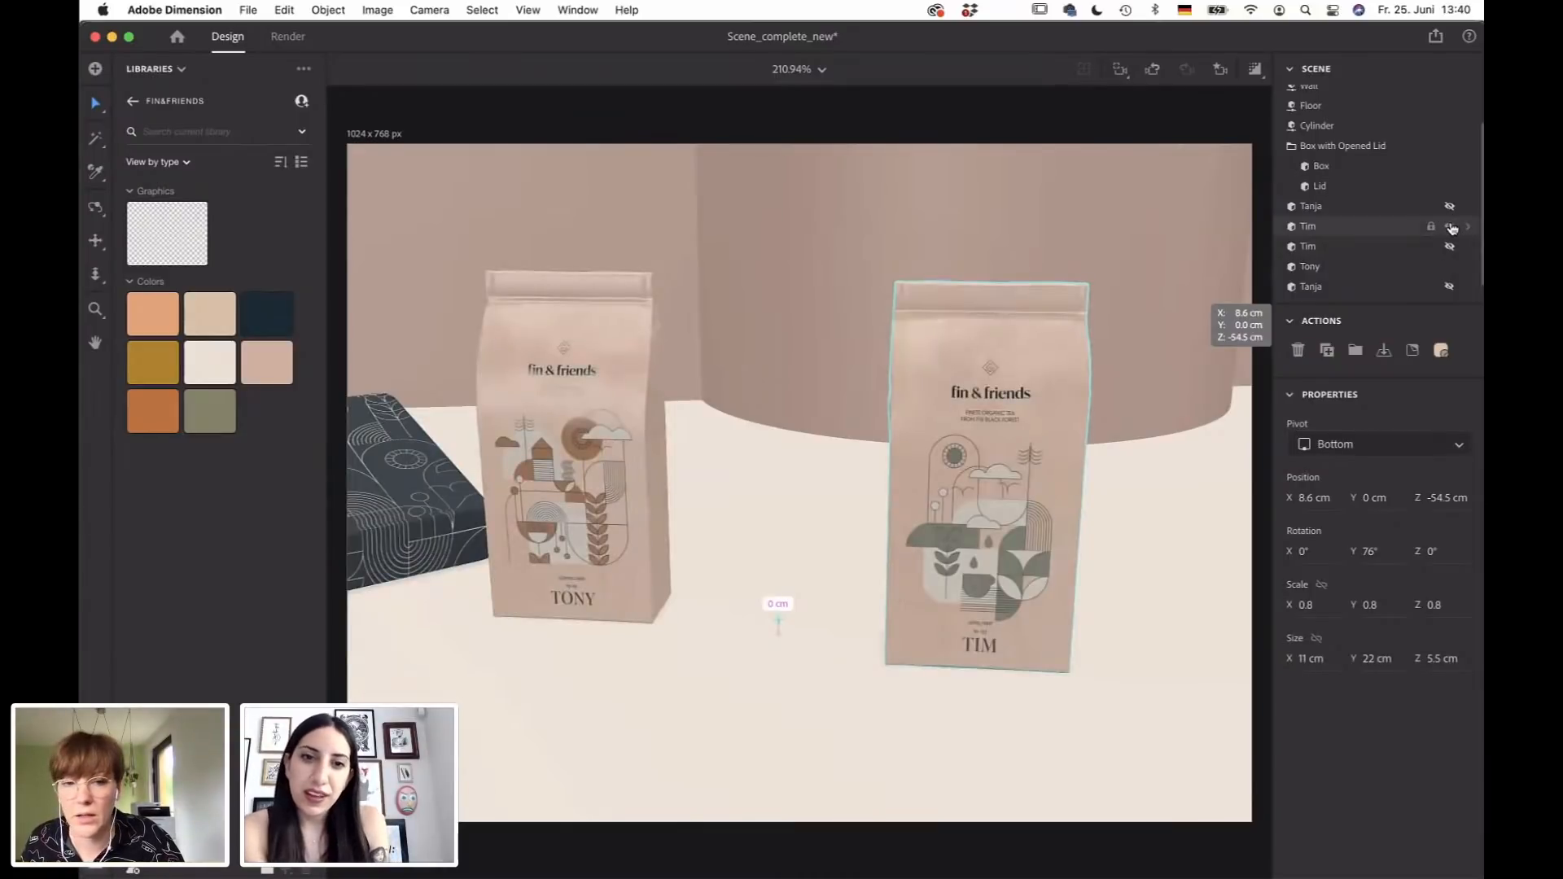
{"action": "left_click", "coordinate": [1450, 227]}
{"action": "left_click", "coordinate": [1450, 227]}
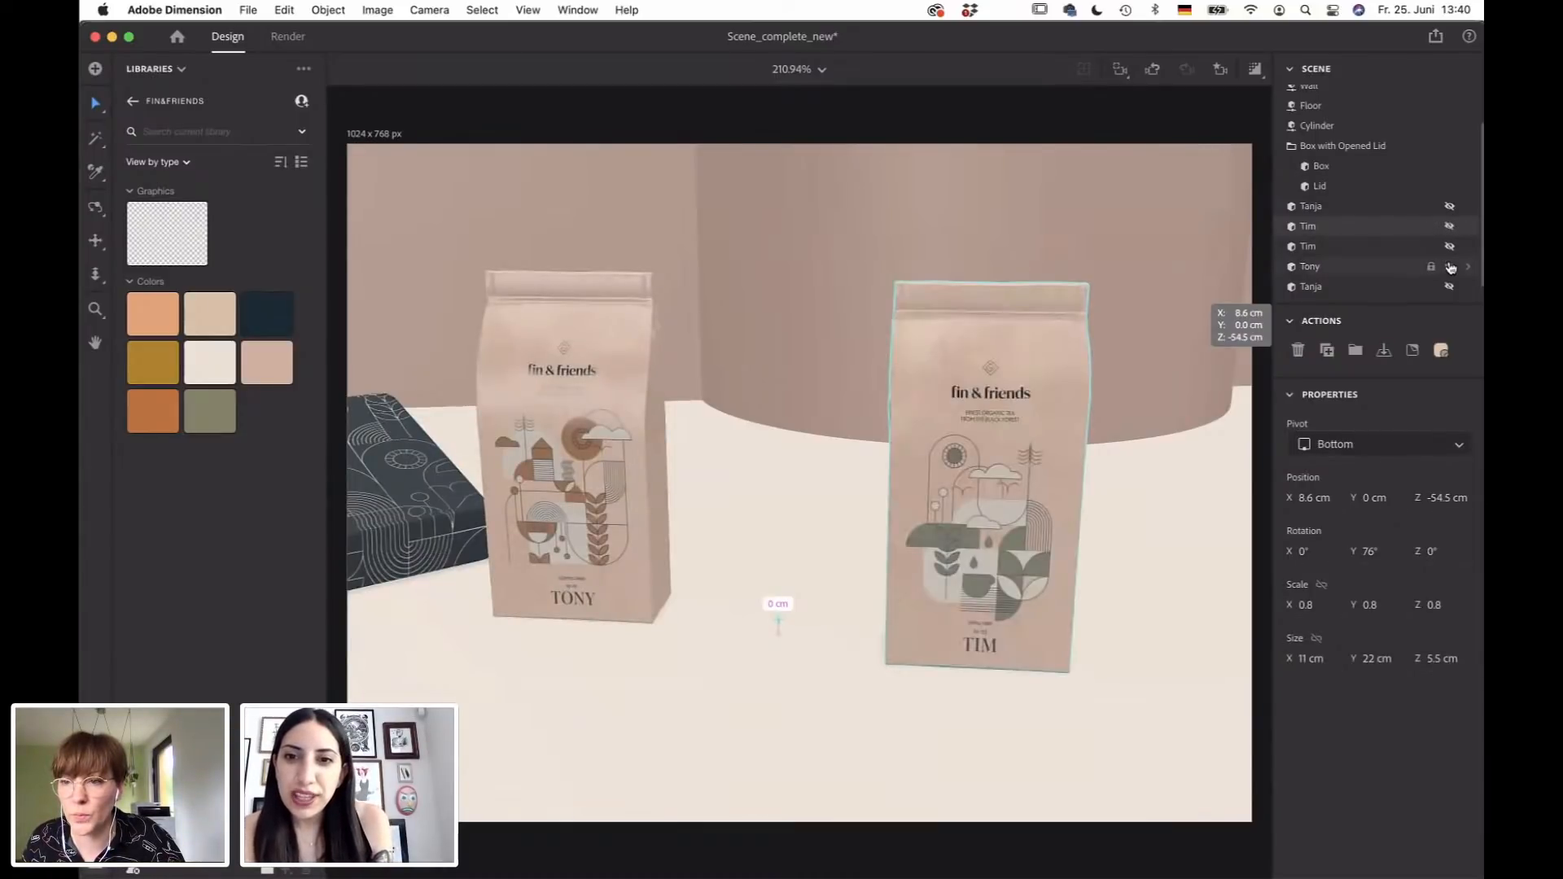
Unhide the remaining Tim and Tanja bags so that all bags in the scene are shown.
{"action": "left_click", "coordinate": [1450, 246]}
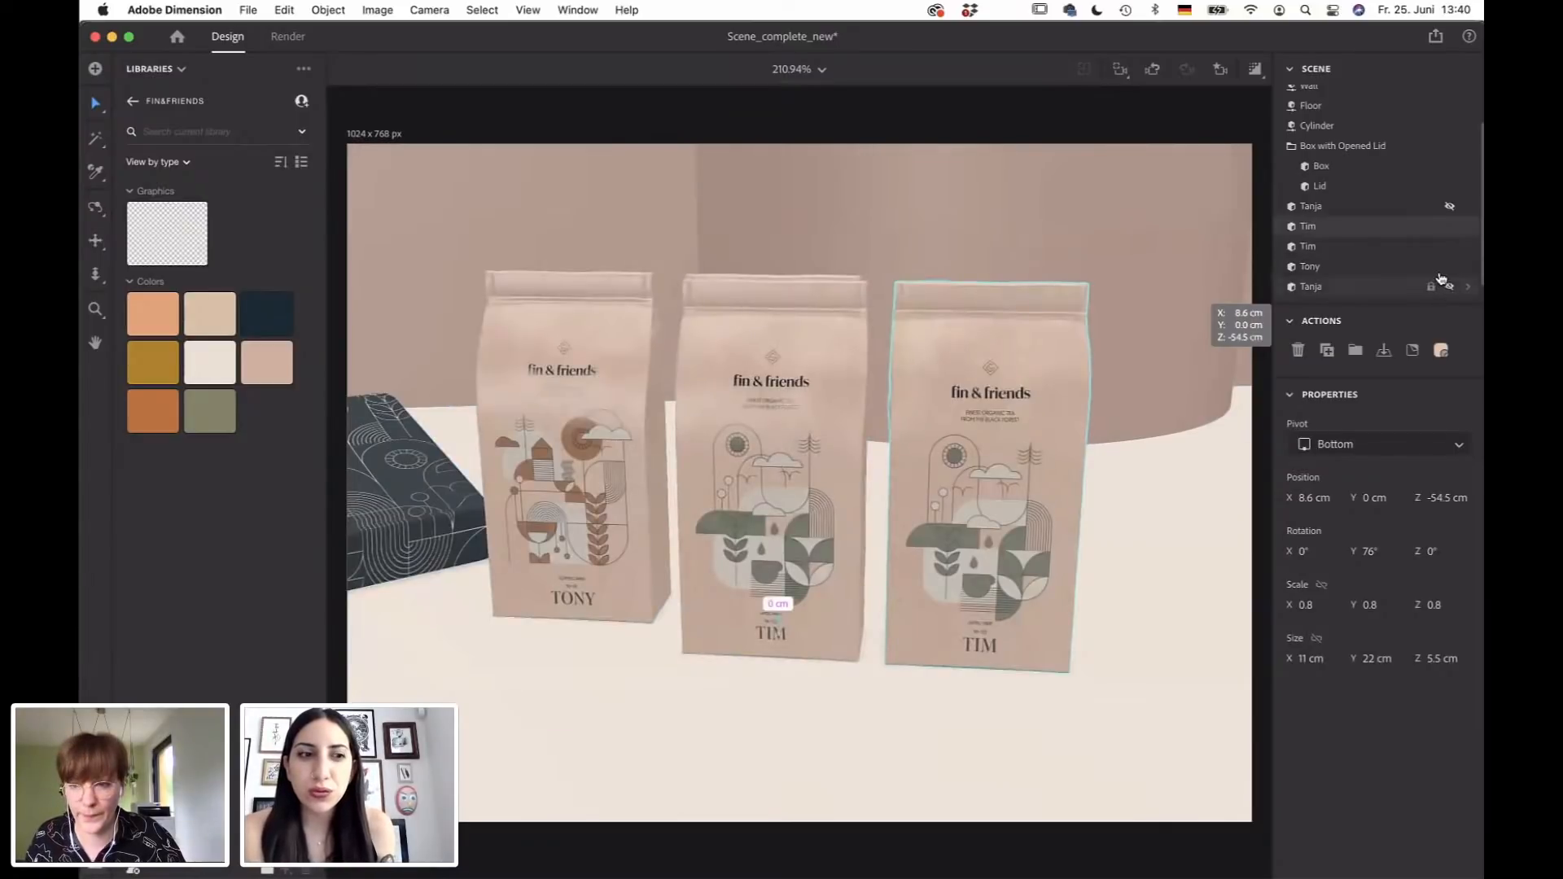
{"action": "left_click", "coordinate": [1448, 268]}
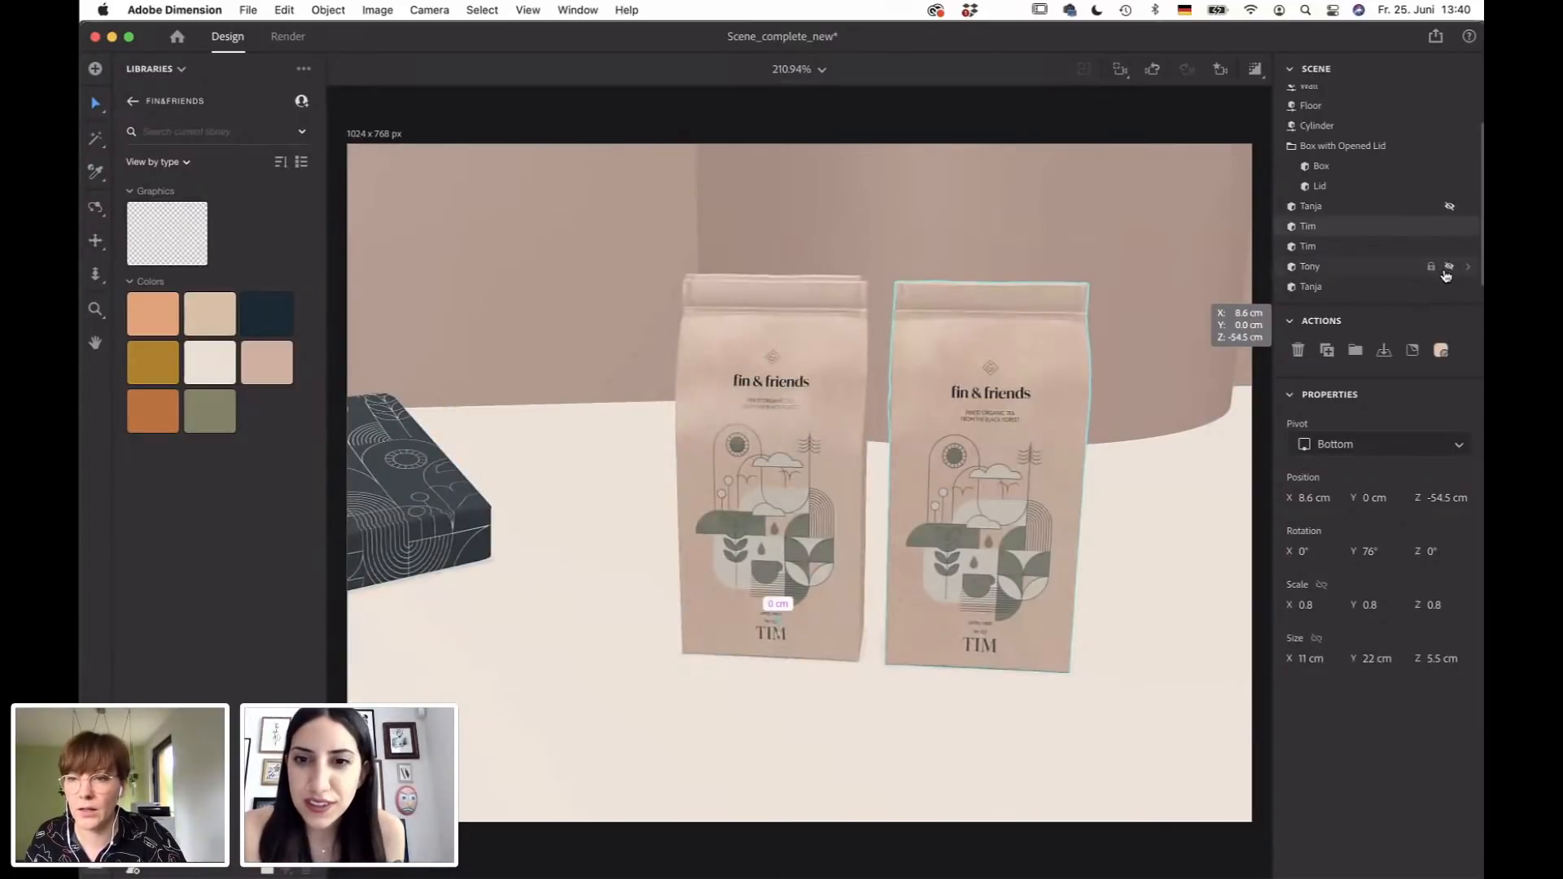
{"action": "left_click", "coordinate": [1448, 269]}
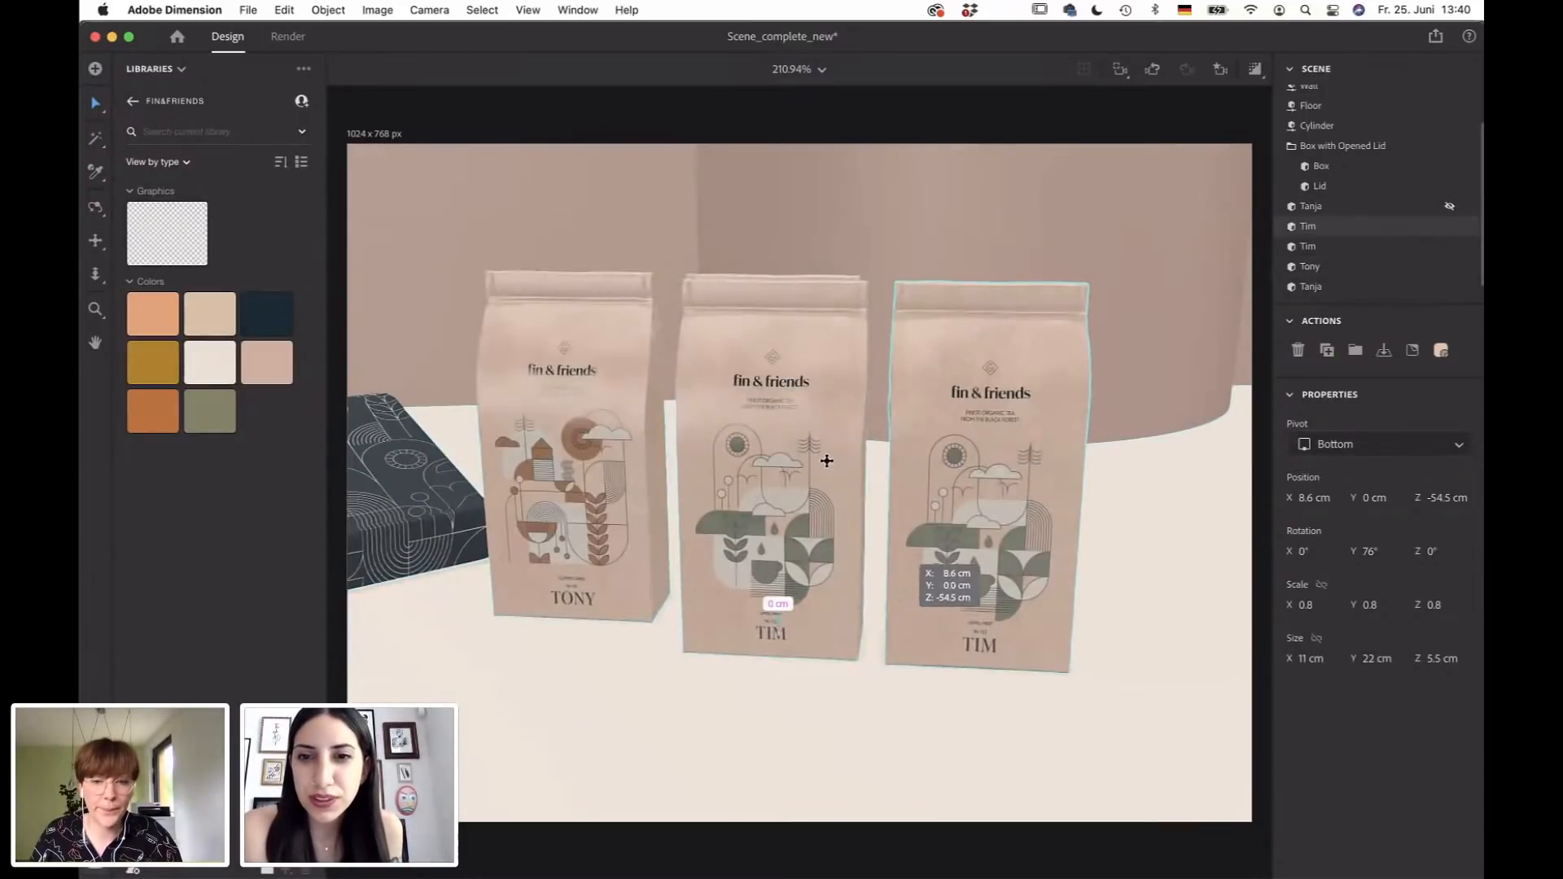
{"action": "key", "text": "2"}
{"action": "left_click_drag", "start_coordinate": [817, 476], "coordinate": [974, 444]}
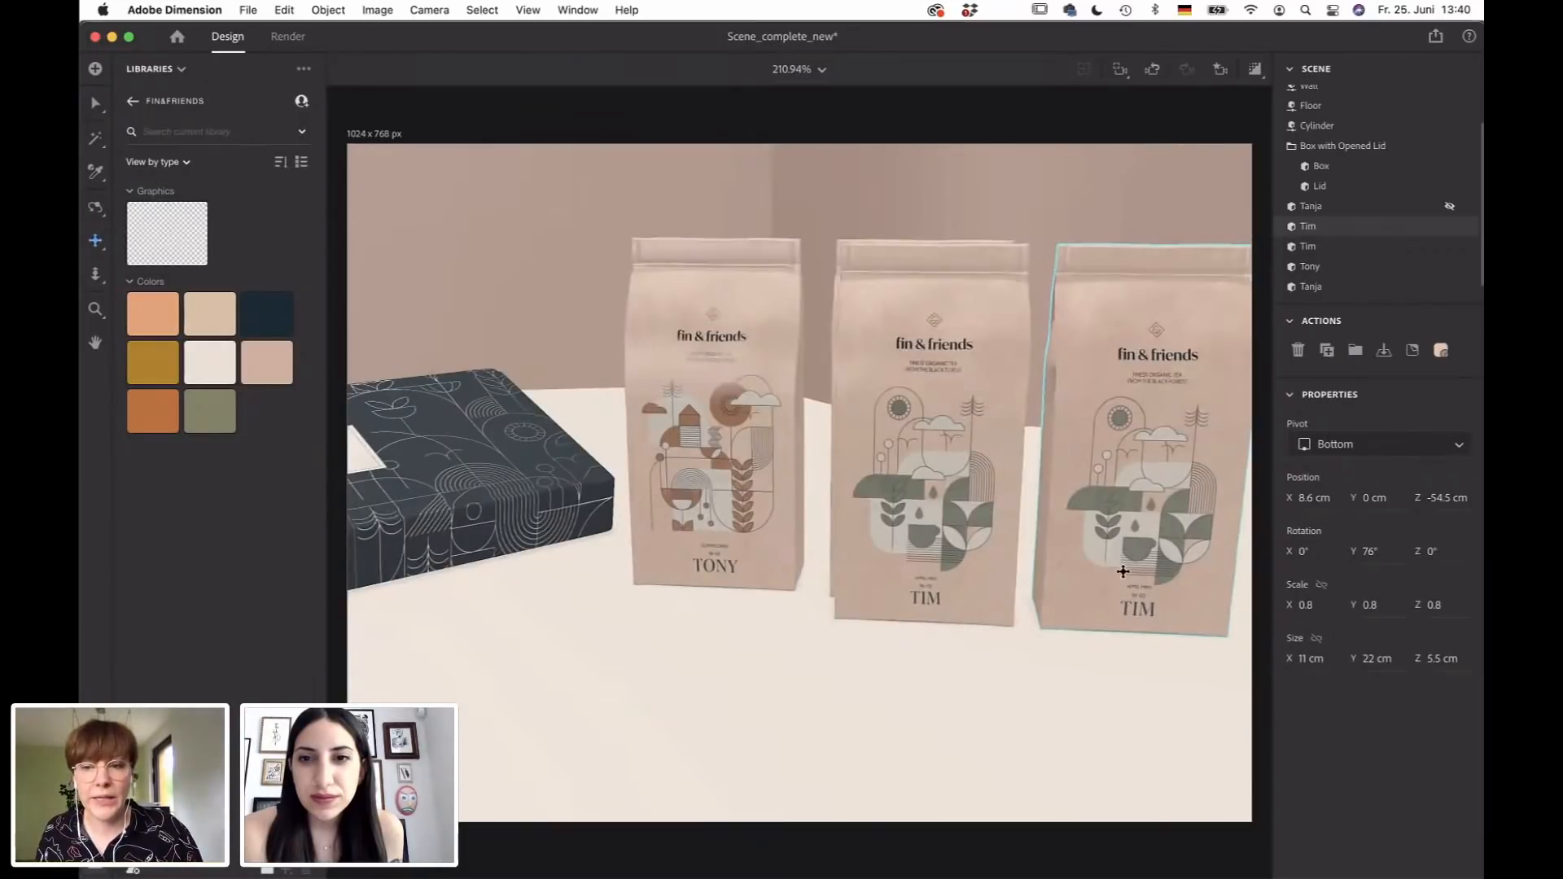
{"action": "scroll", "coordinate": [1464, 155], "scroll_direction": "down", "scroll_amount": 1}
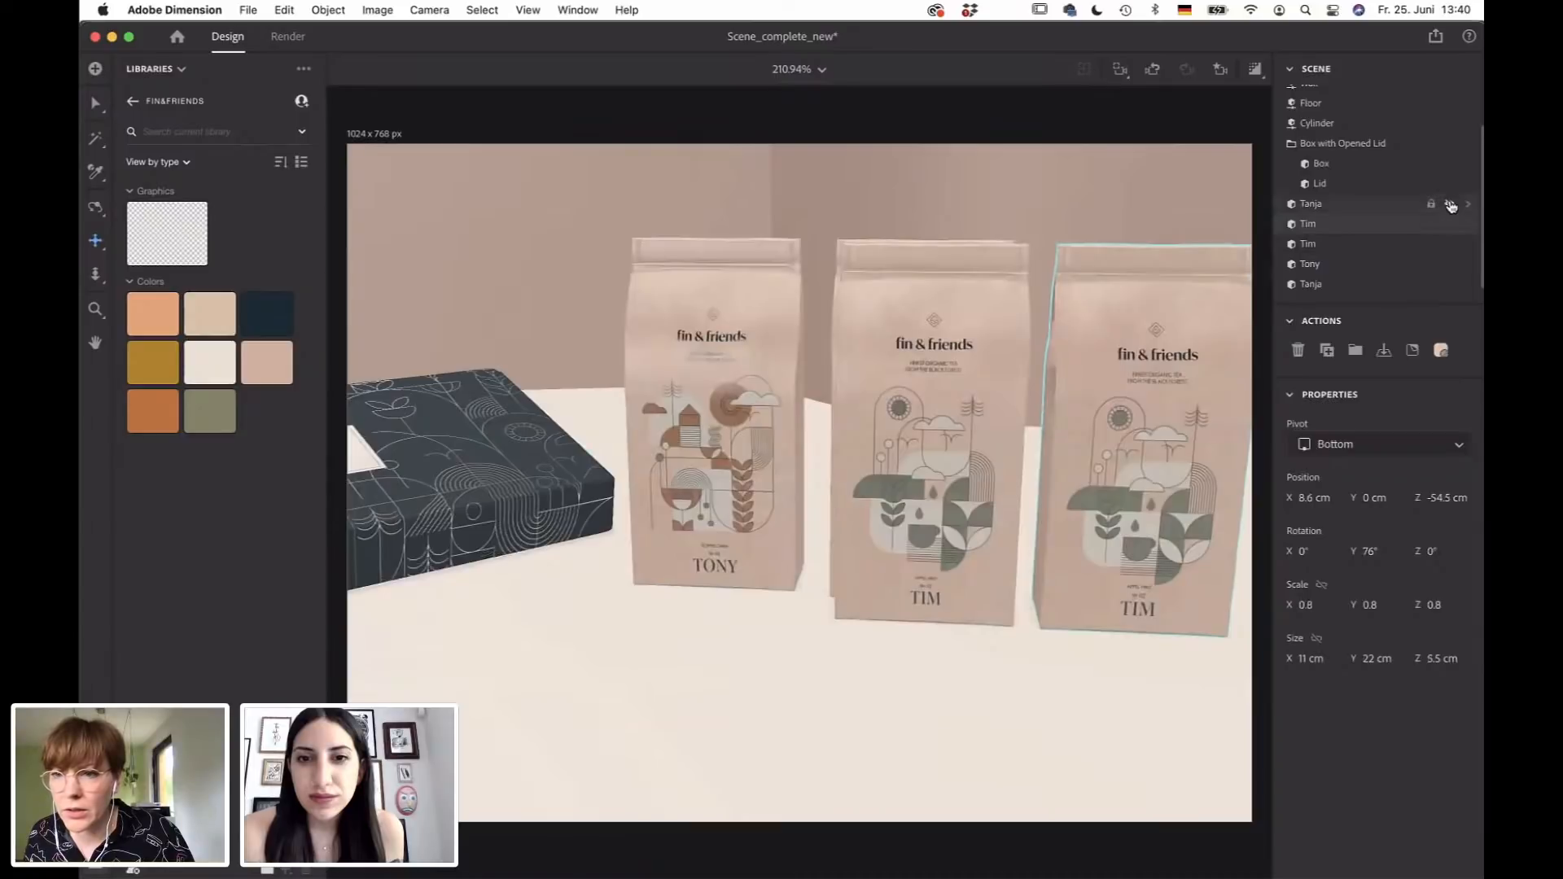
{"action": "left_click", "coordinate": [1451, 206]}
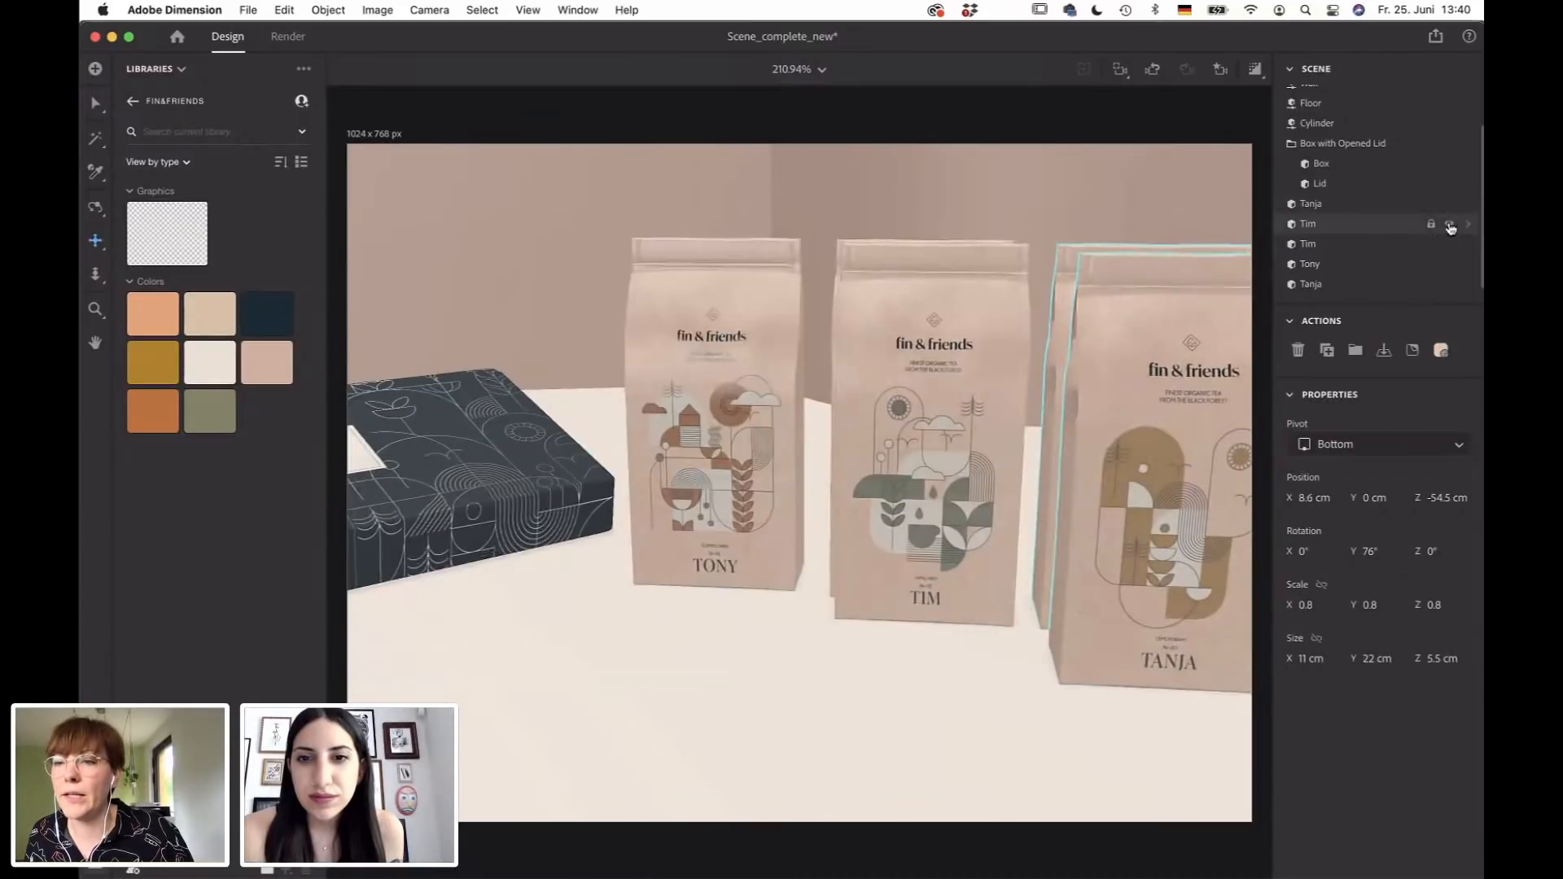
Hide the two surplus Tim bags so only one bag each of Tony, Tim and Tanja is shown.
{"action": "left_click", "coordinate": [1450, 225]}
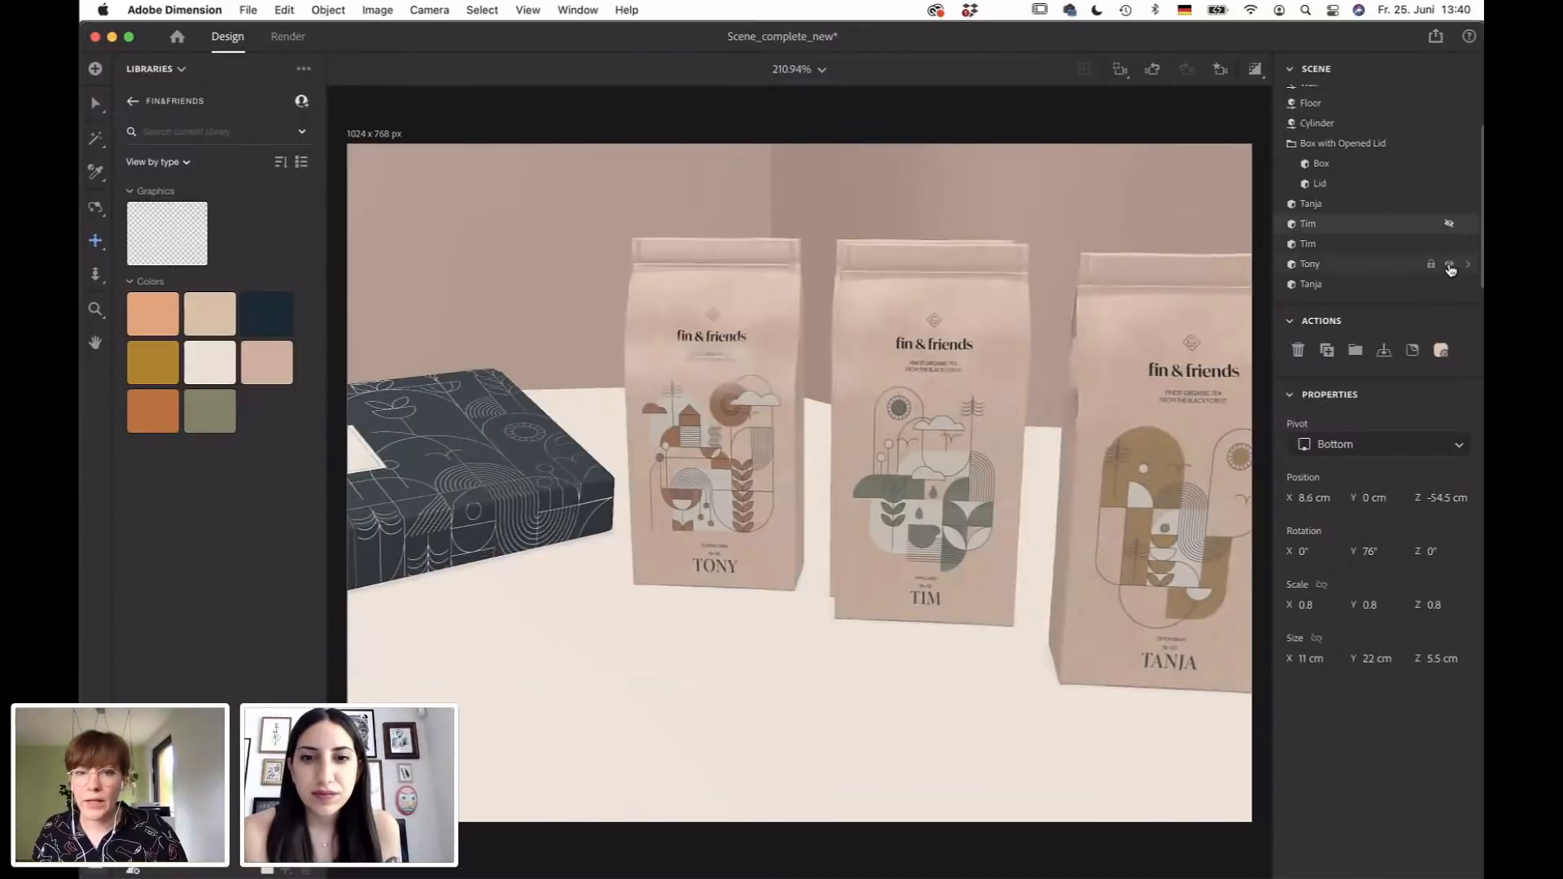
{"action": "left_click", "coordinate": [1450, 266]}
{"action": "left_click", "coordinate": [1450, 246]}
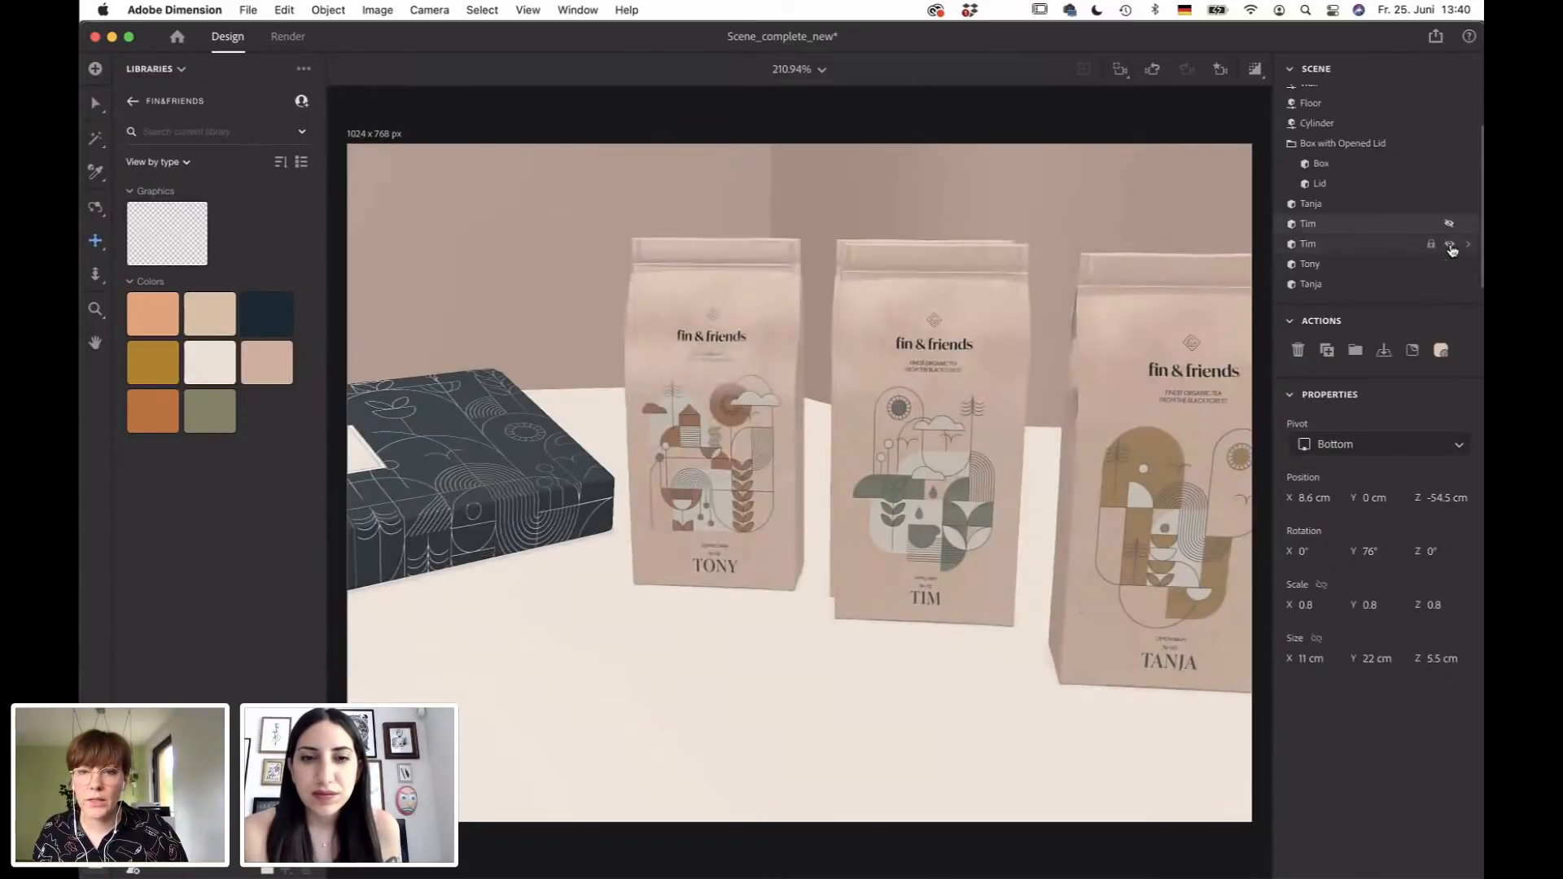
{"action": "left_click", "coordinate": [1450, 246]}
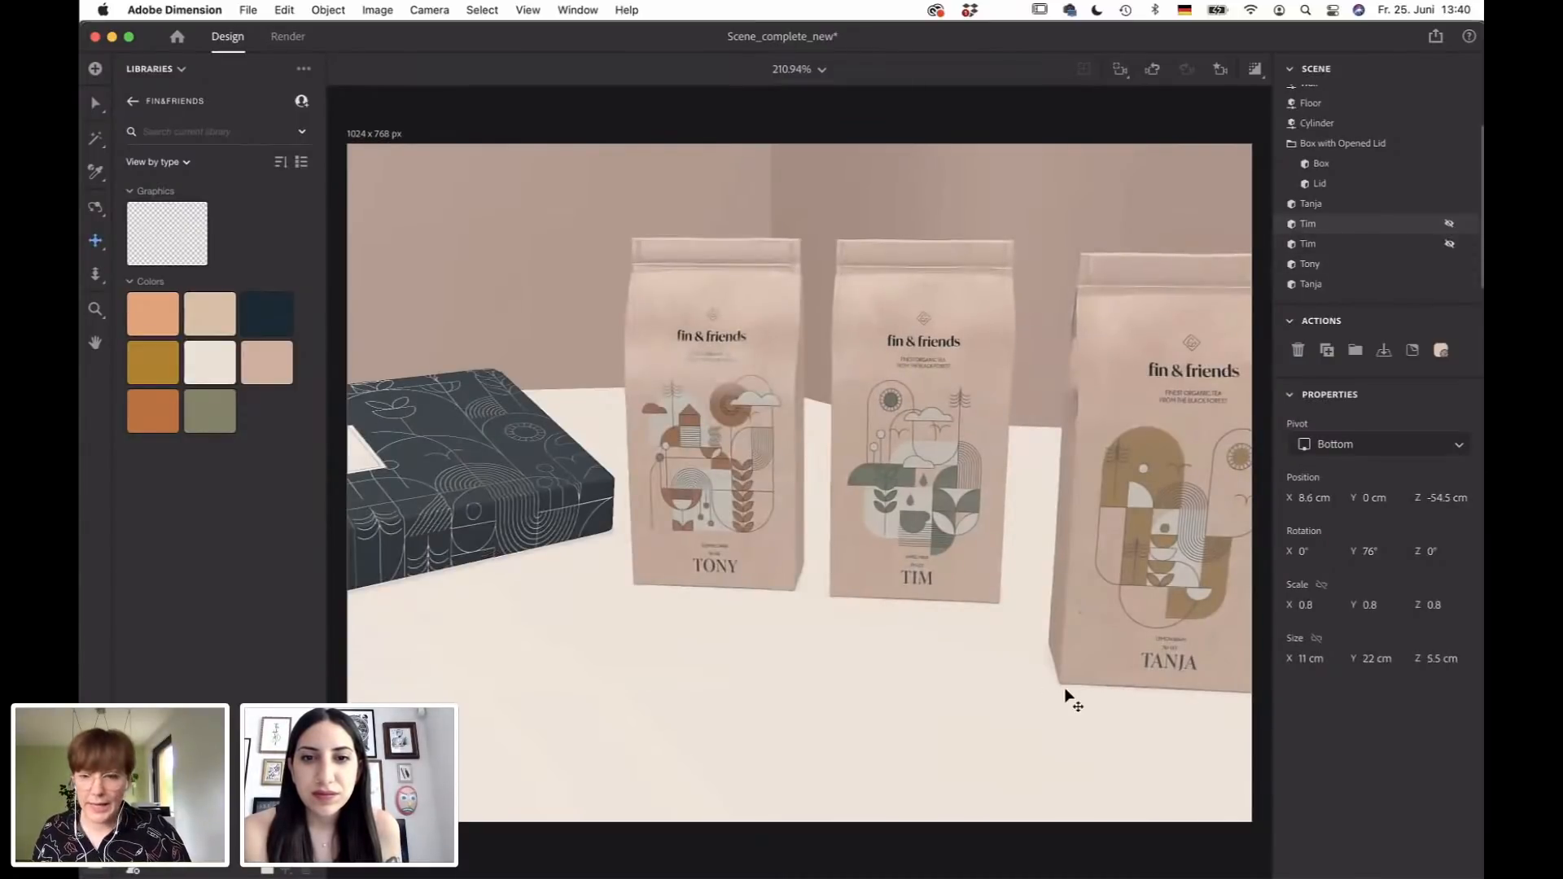
Move the front Tanja bag back beside the Tim bag, to about X 9 cm and Z -53 cm.
{"action": "key", "text": "v"}
{"action": "left_click", "coordinate": [1171, 651]}
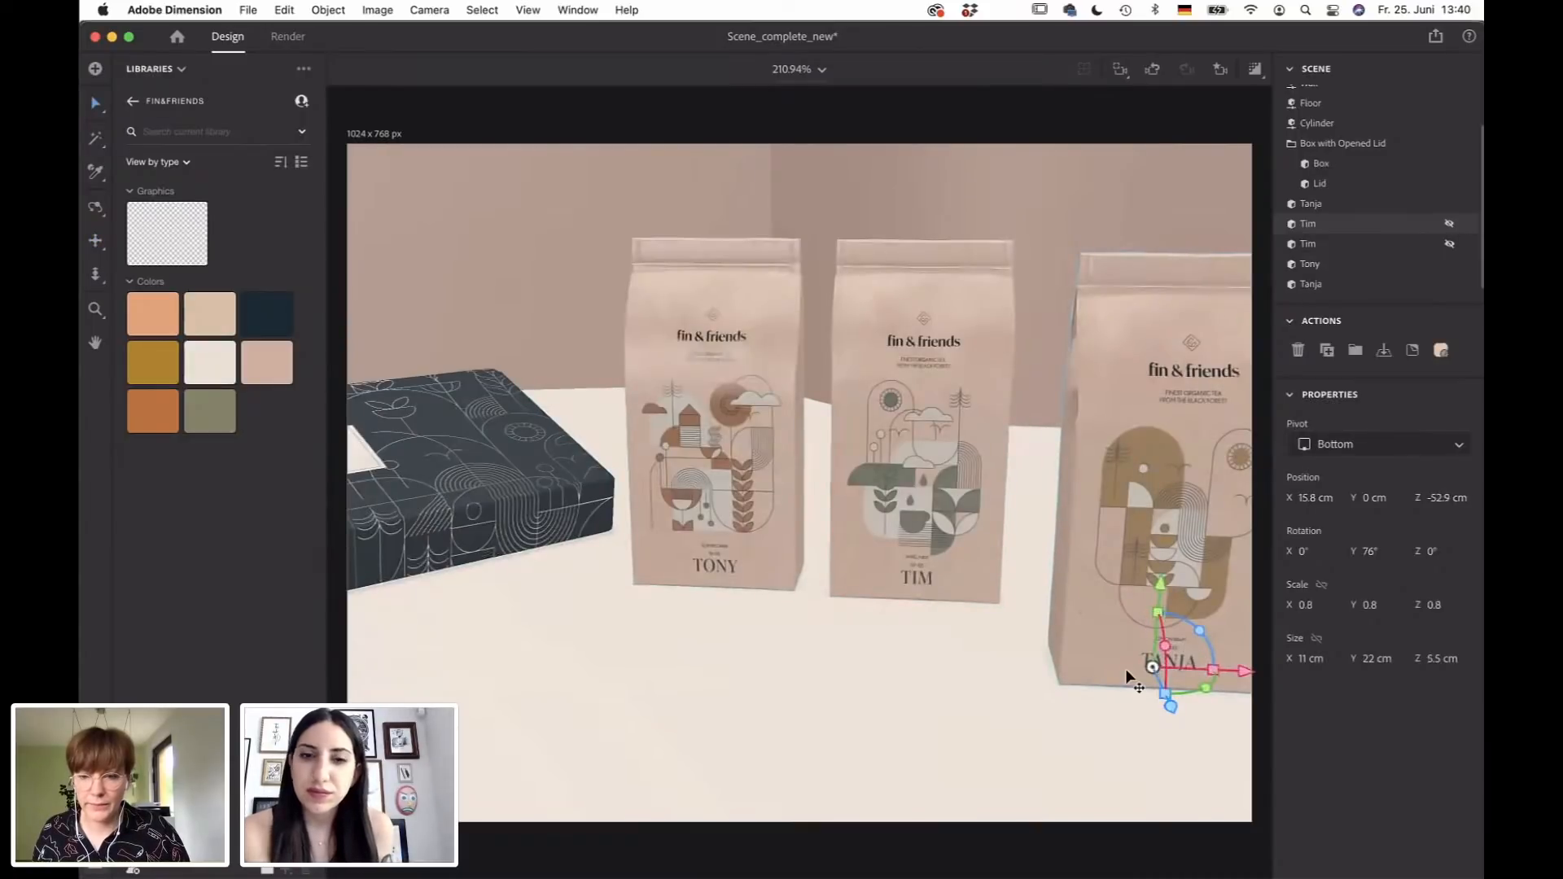
{"action": "left_click_drag", "start_coordinate": [1125, 668], "coordinate": [1110, 619]}
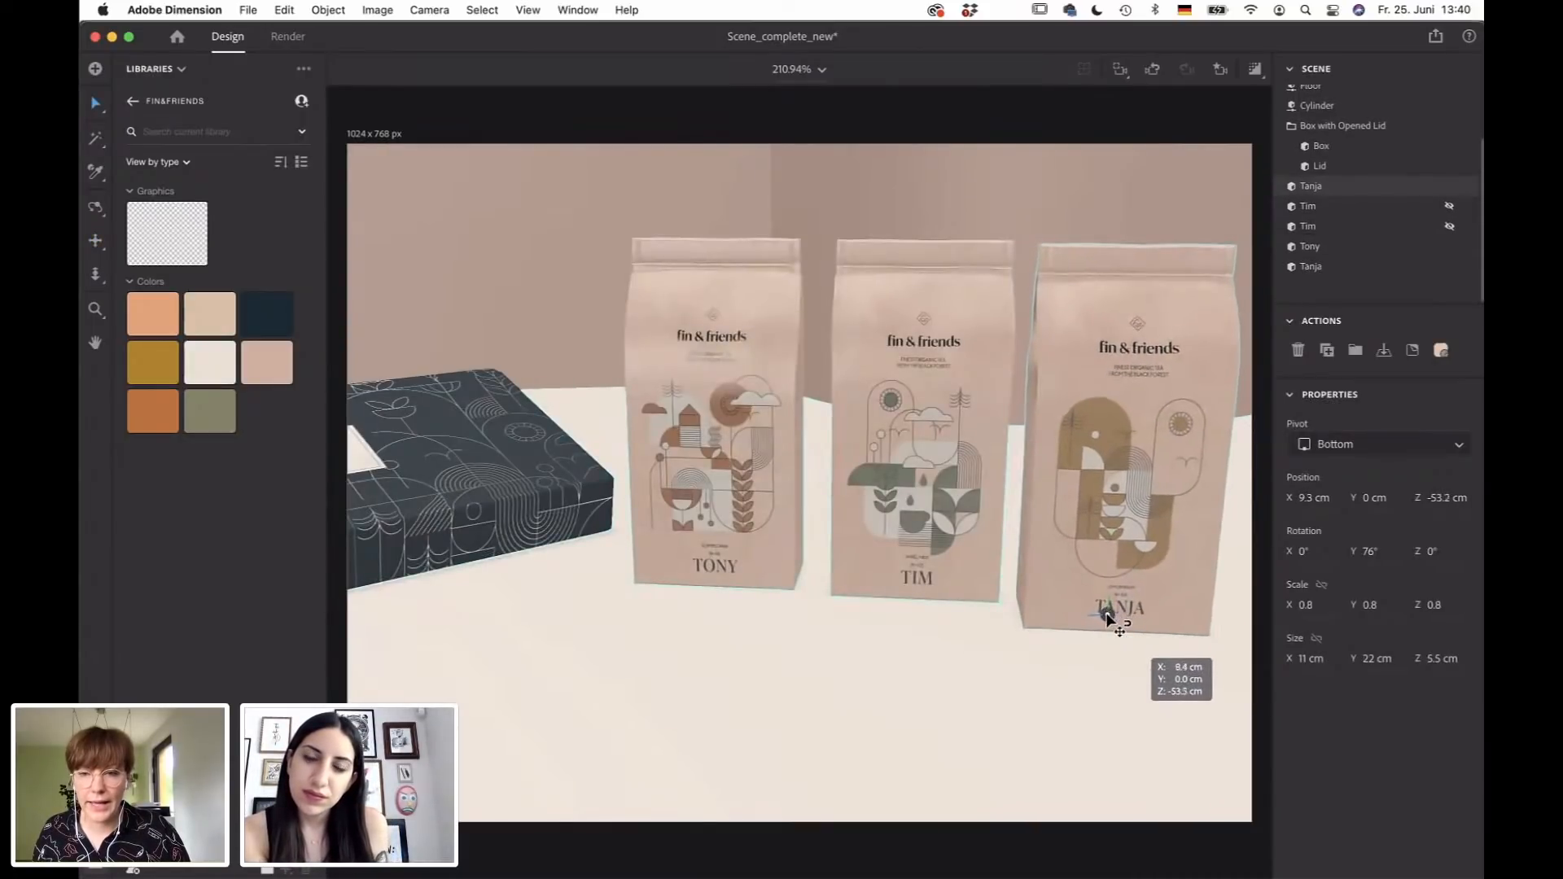
Move the visible Tim bag forward between the Tony and Tanja bags, to X 4.5 cm and Z -41.5 cm, undoing any accidental rotation.
{"action": "left_click", "coordinate": [909, 583]}
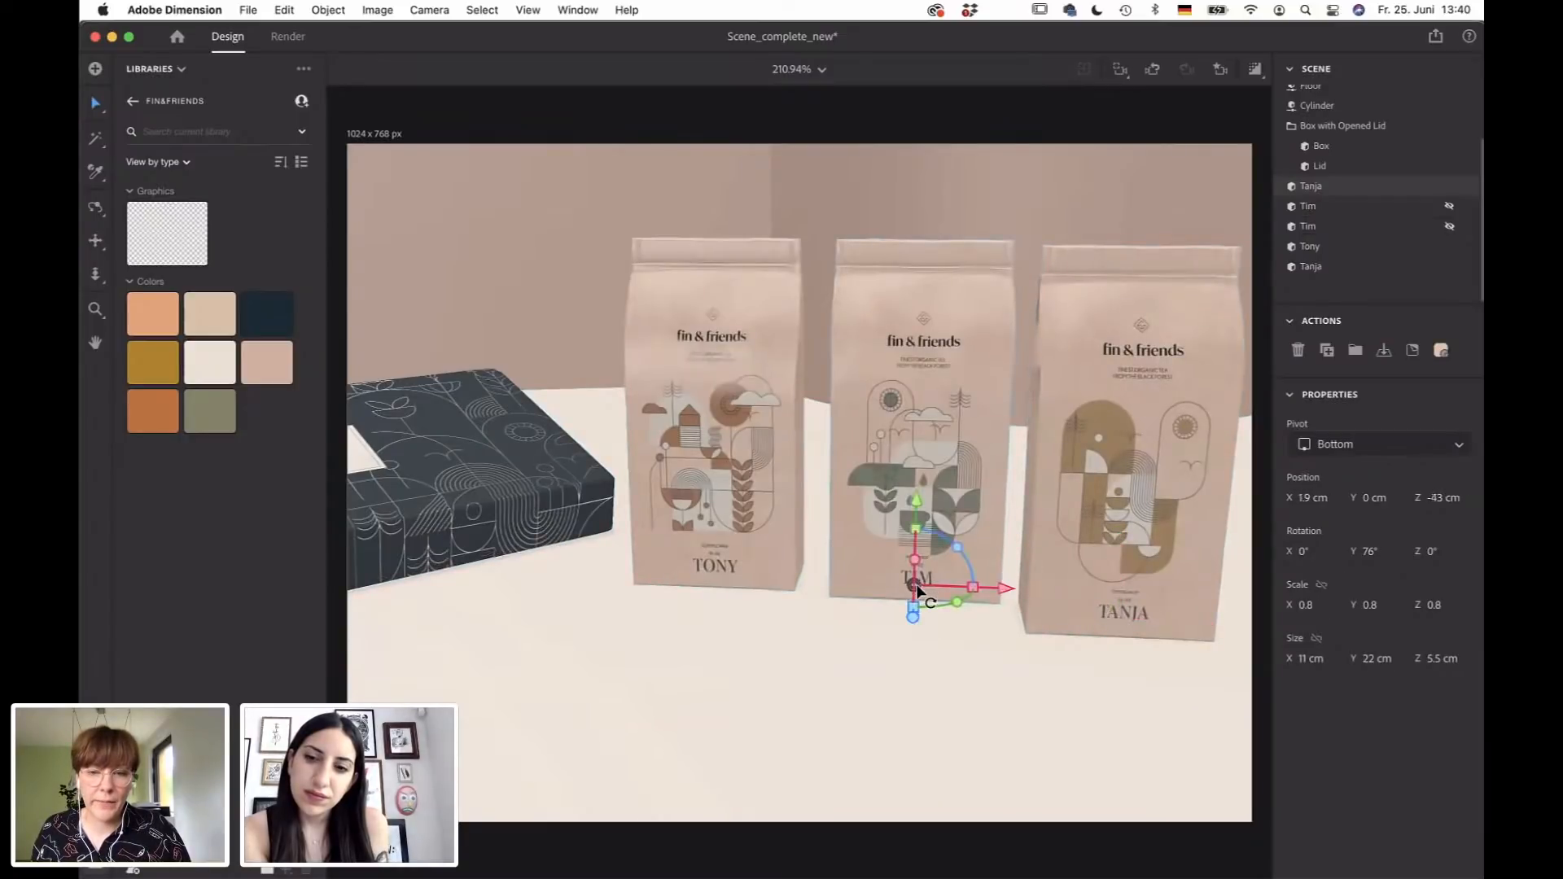
{"action": "left_click_drag", "start_coordinate": [917, 584], "coordinate": [904, 591]}
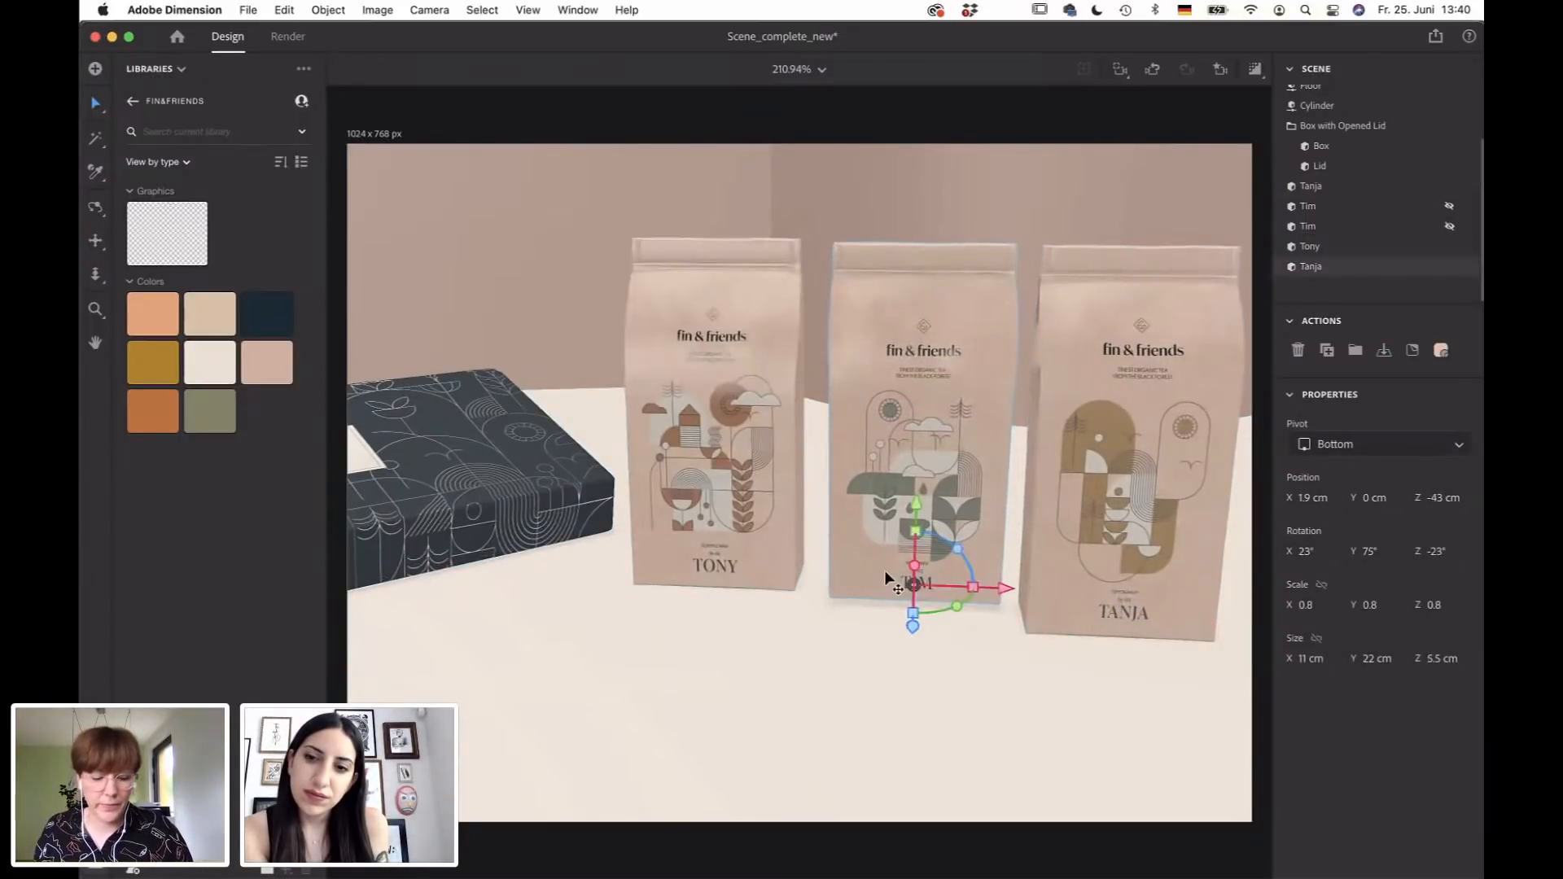
{"action": "key", "text": "super+z"}
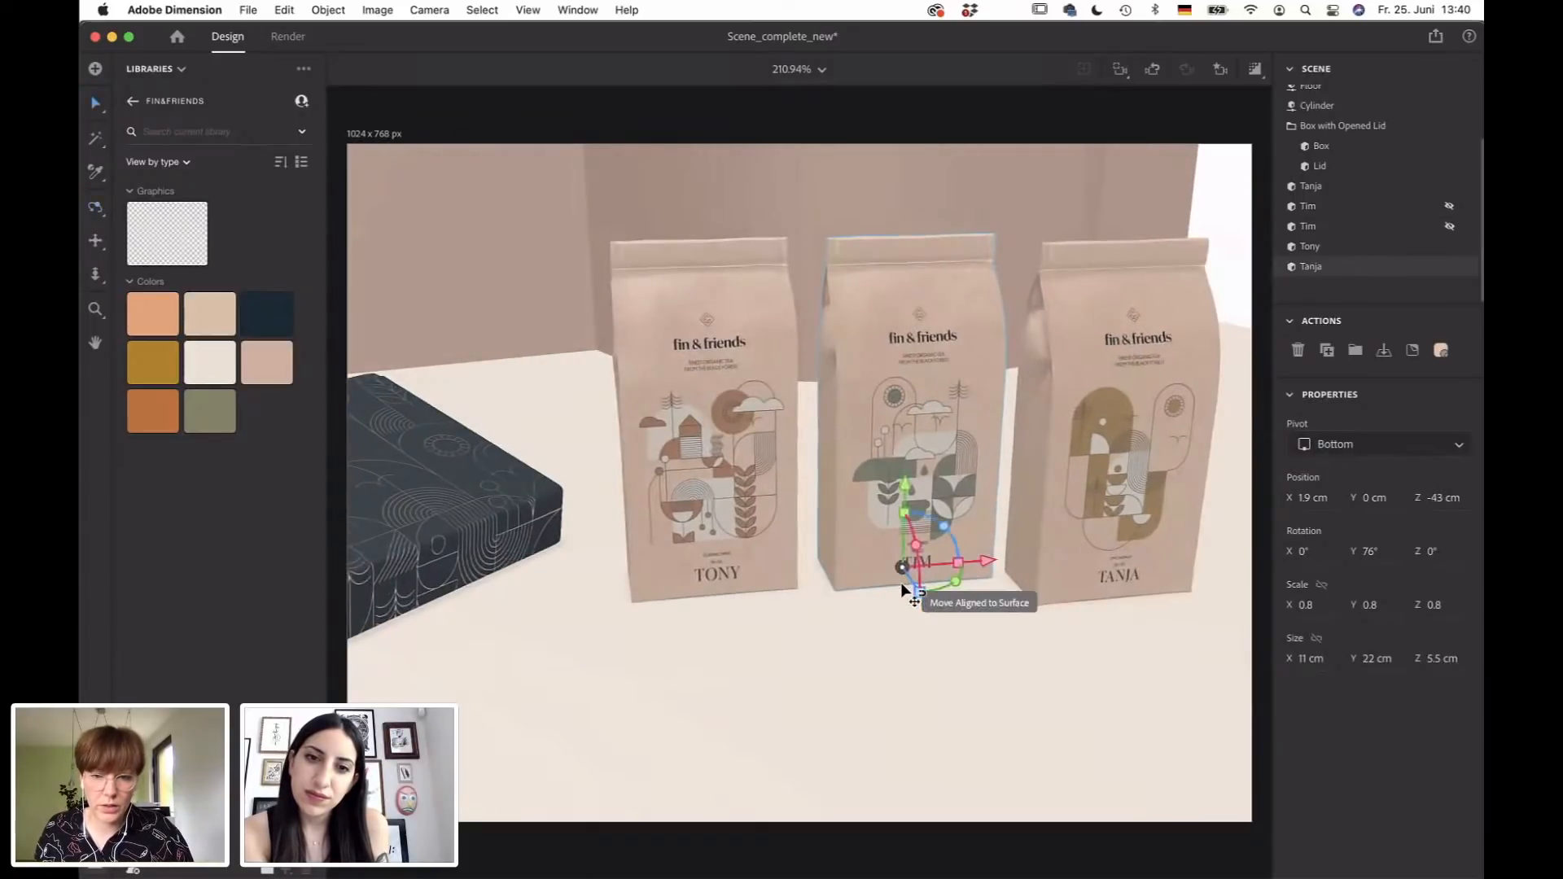
{"action": "left_click_drag", "start_coordinate": [898, 568], "coordinate": [901, 584]}
Reframe the camera to a low, wider view with the box and all three bags side by side.
{"action": "key", "text": "1"}
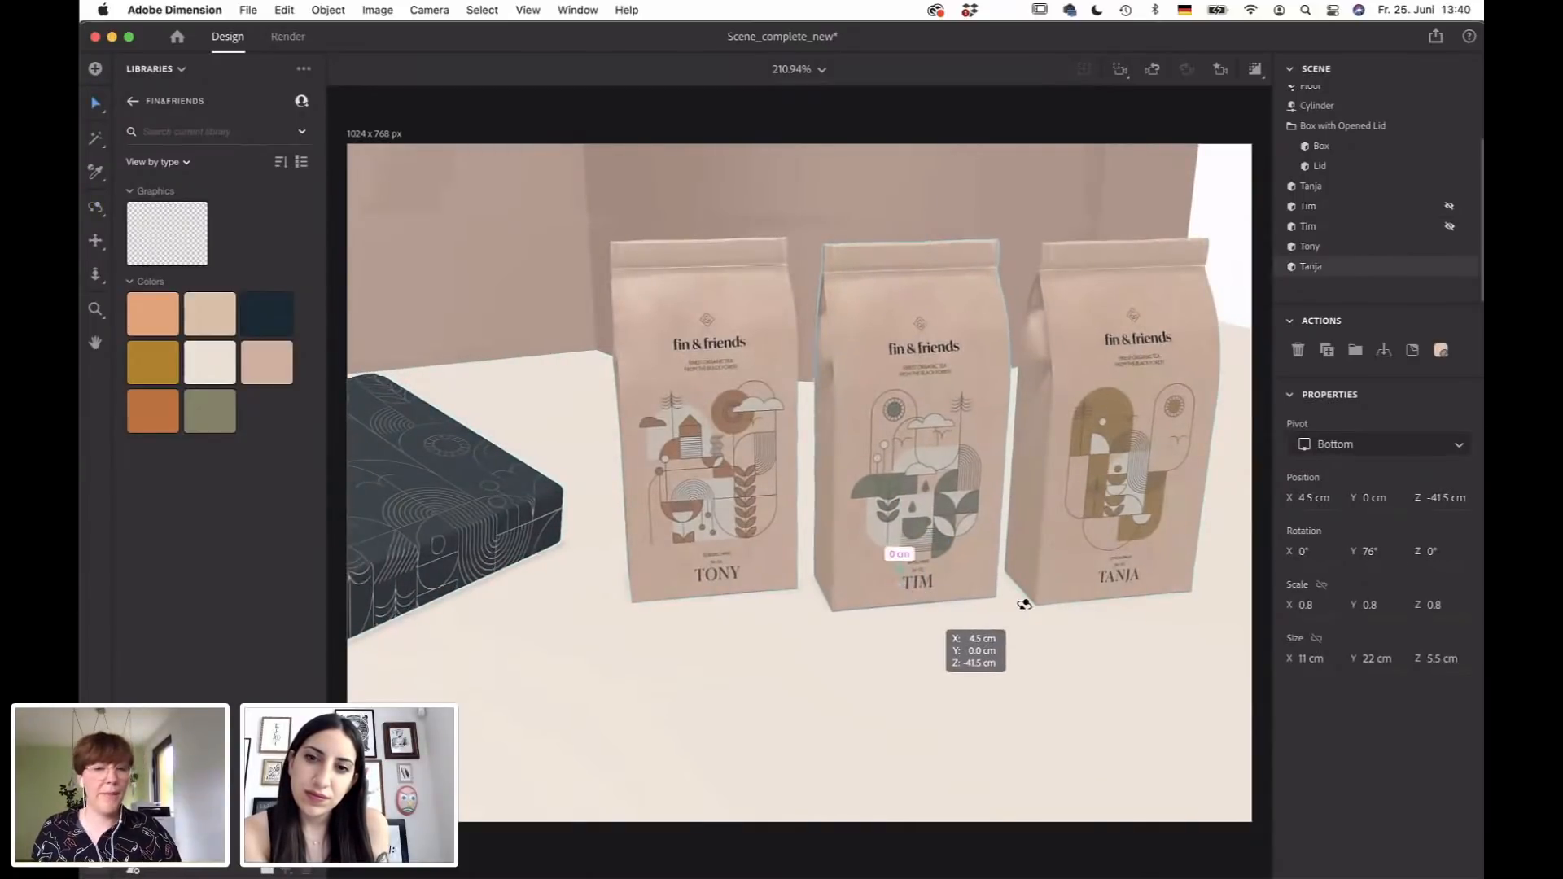
{"action": "left_click_drag", "start_coordinate": [943, 645], "coordinate": [1093, 458]}
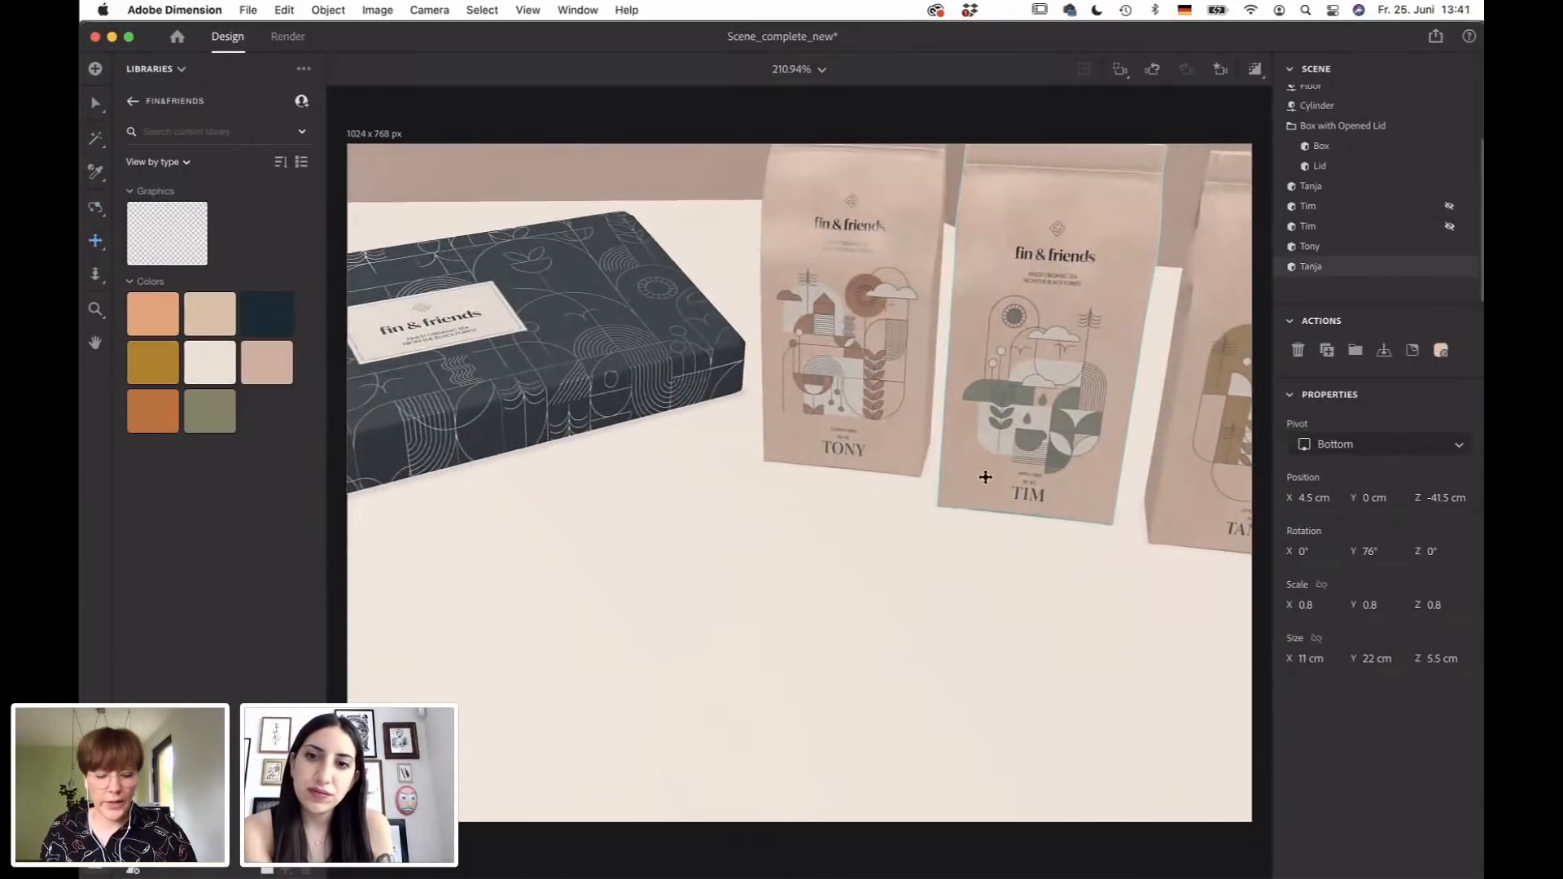
{"action": "key", "text": "3"}
{"action": "left_click_drag", "start_coordinate": [795, 520], "coordinate": [798, 387]}
{"action": "key", "text": "1"}
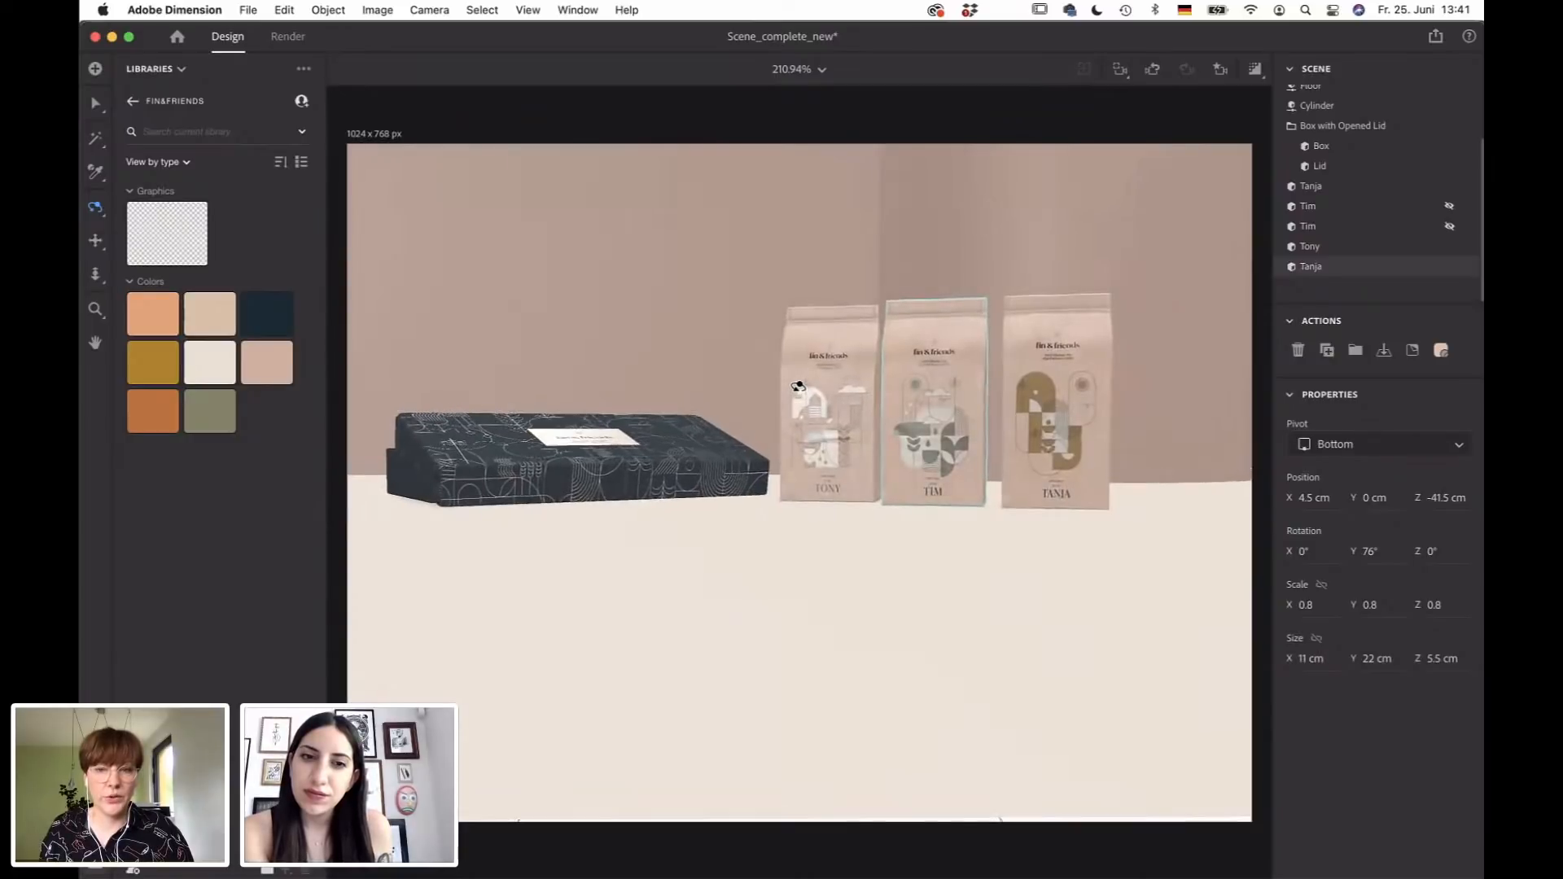
{"action": "key", "text": "2"}
{"action": "left_click_drag", "start_coordinate": [948, 449], "coordinate": [867, 452]}
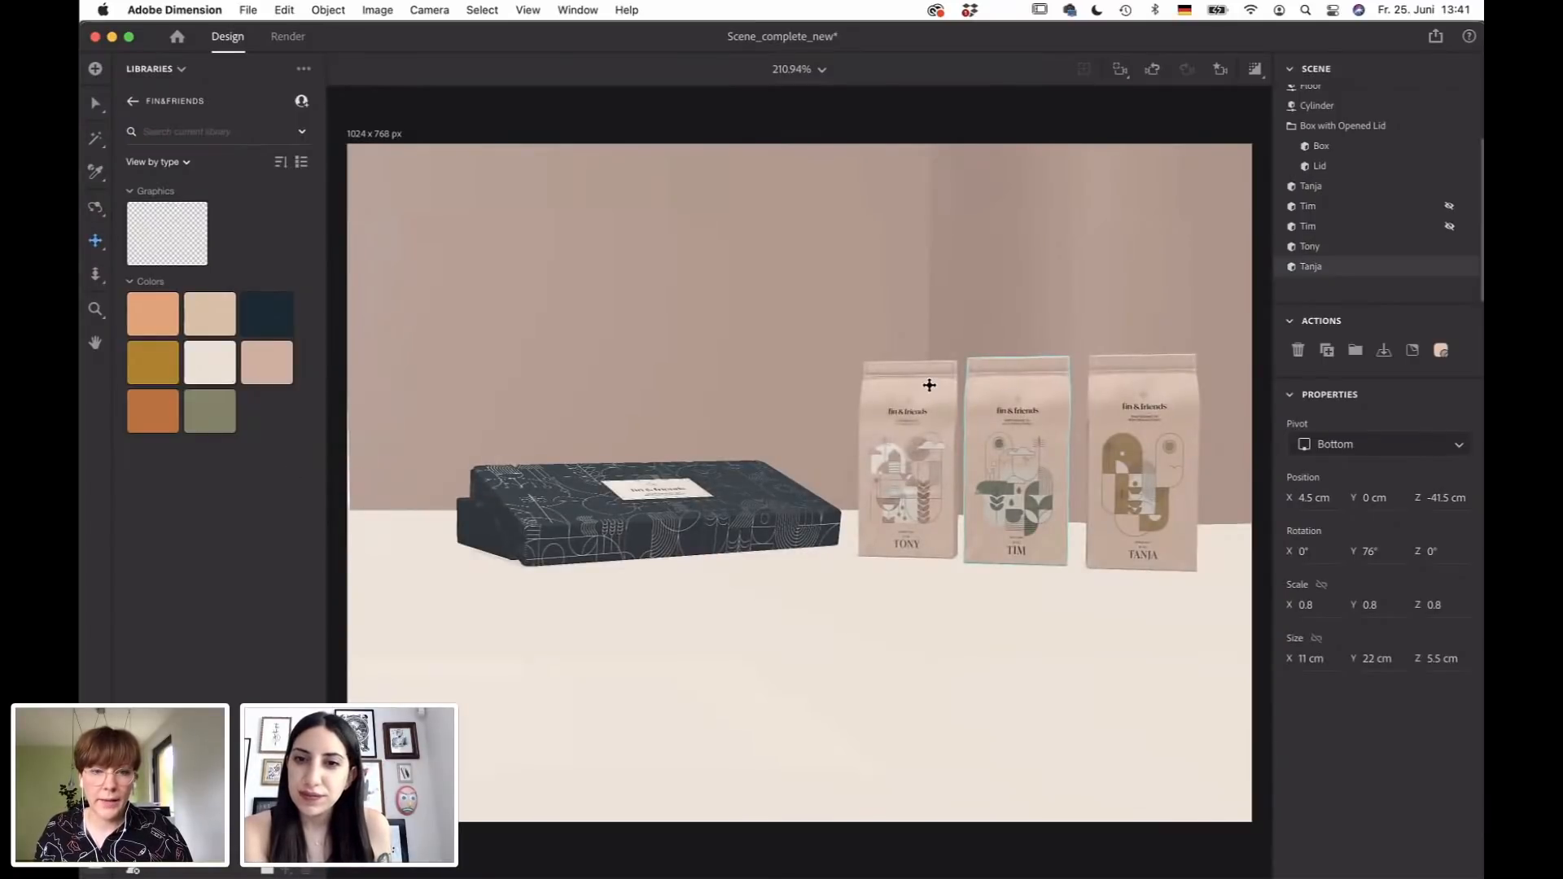
{"action": "left_click_drag", "start_coordinate": [928, 383], "coordinate": [912, 388]}
{"action": "key", "text": "3"}
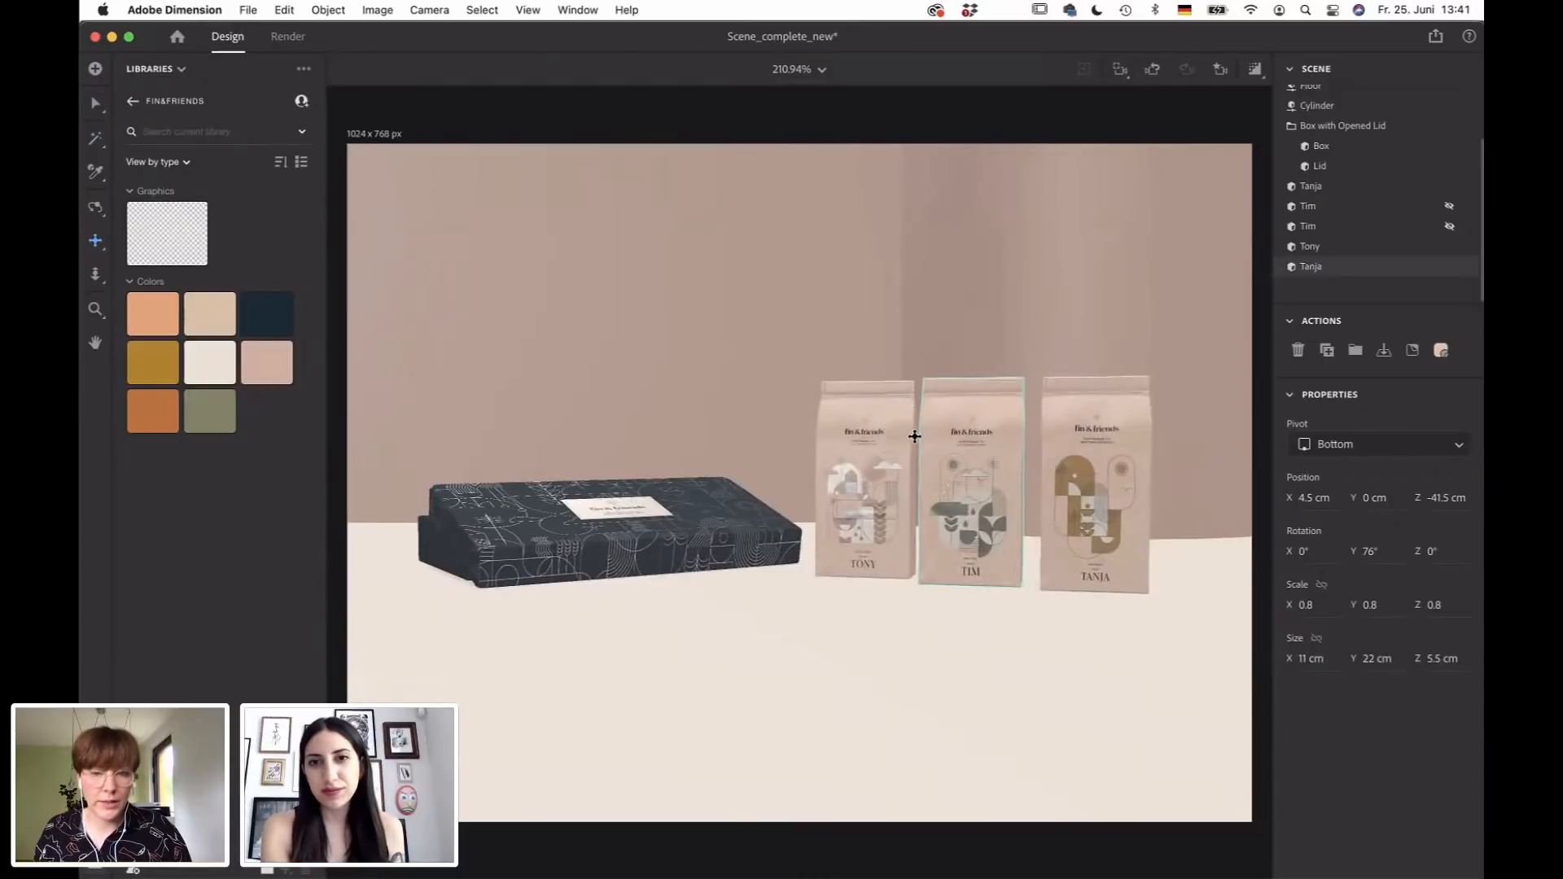
{"action": "left_click_drag", "start_coordinate": [913, 488], "coordinate": [913, 455]}
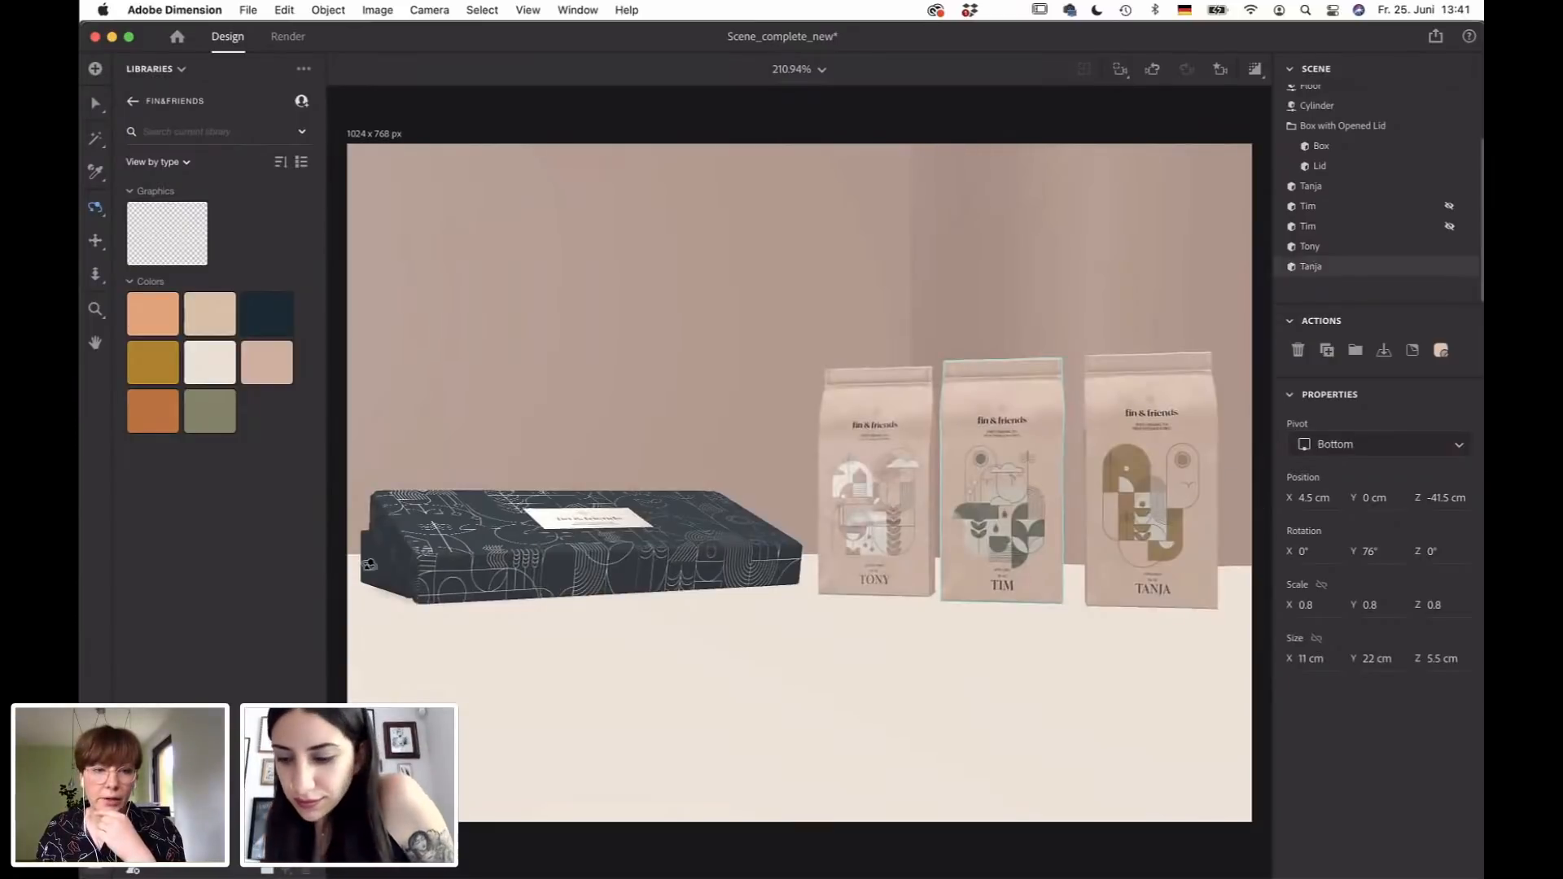
{"action": "left_click_drag", "start_coordinate": [606, 504], "coordinate": [607, 505]}
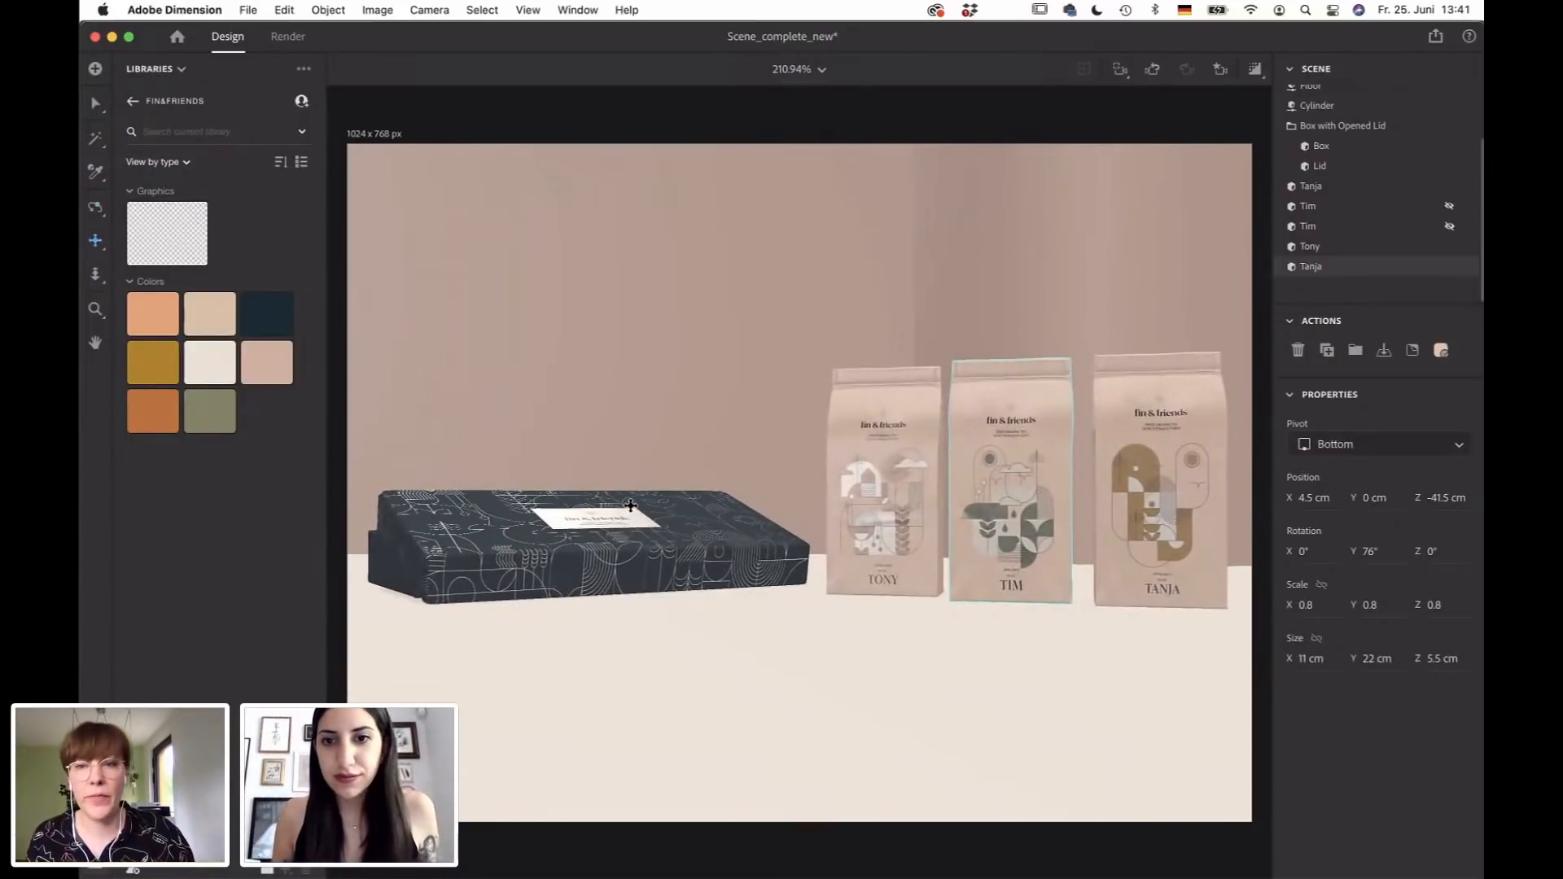
Save the current camera view as a new camera bookmark named Overview.
{"action": "left_click", "coordinate": [1221, 72]}
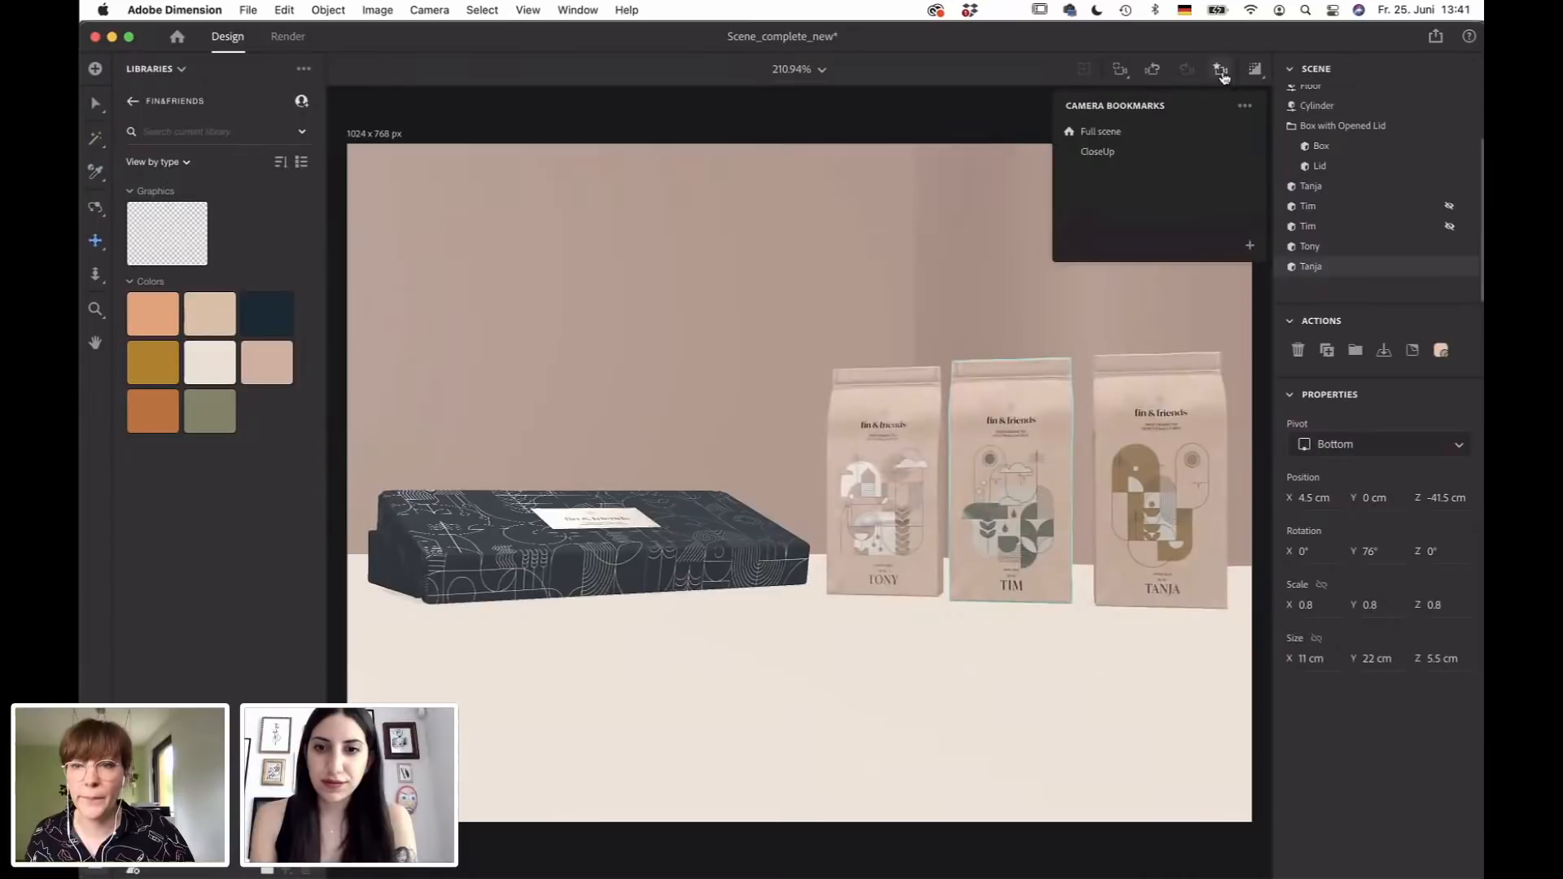
{"action": "left_click", "coordinate": [1250, 246]}
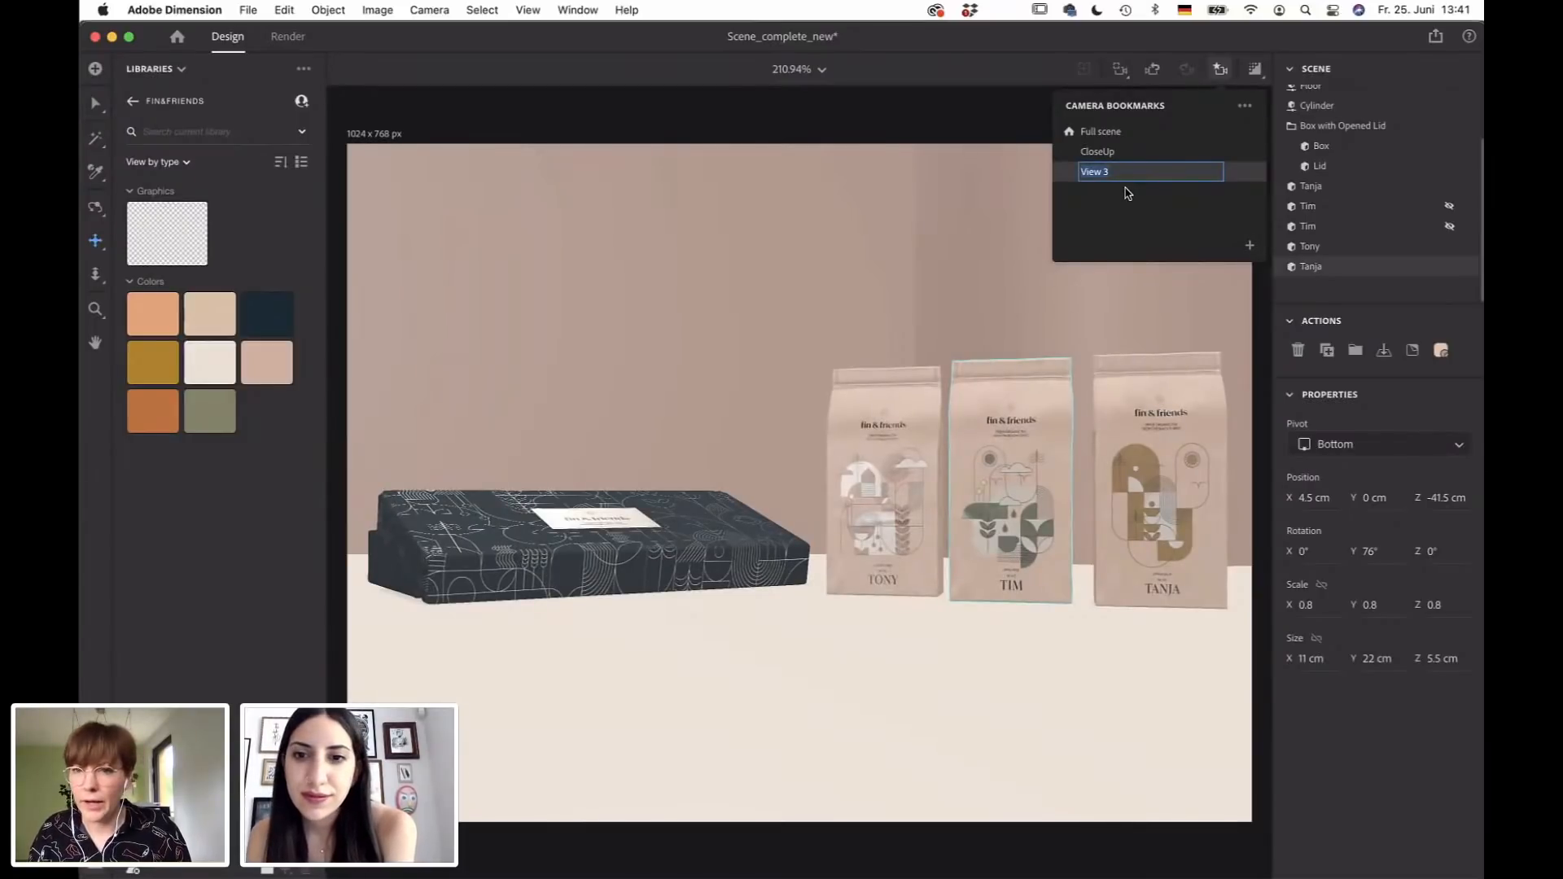
{"action": "type", "text": "Fu"}
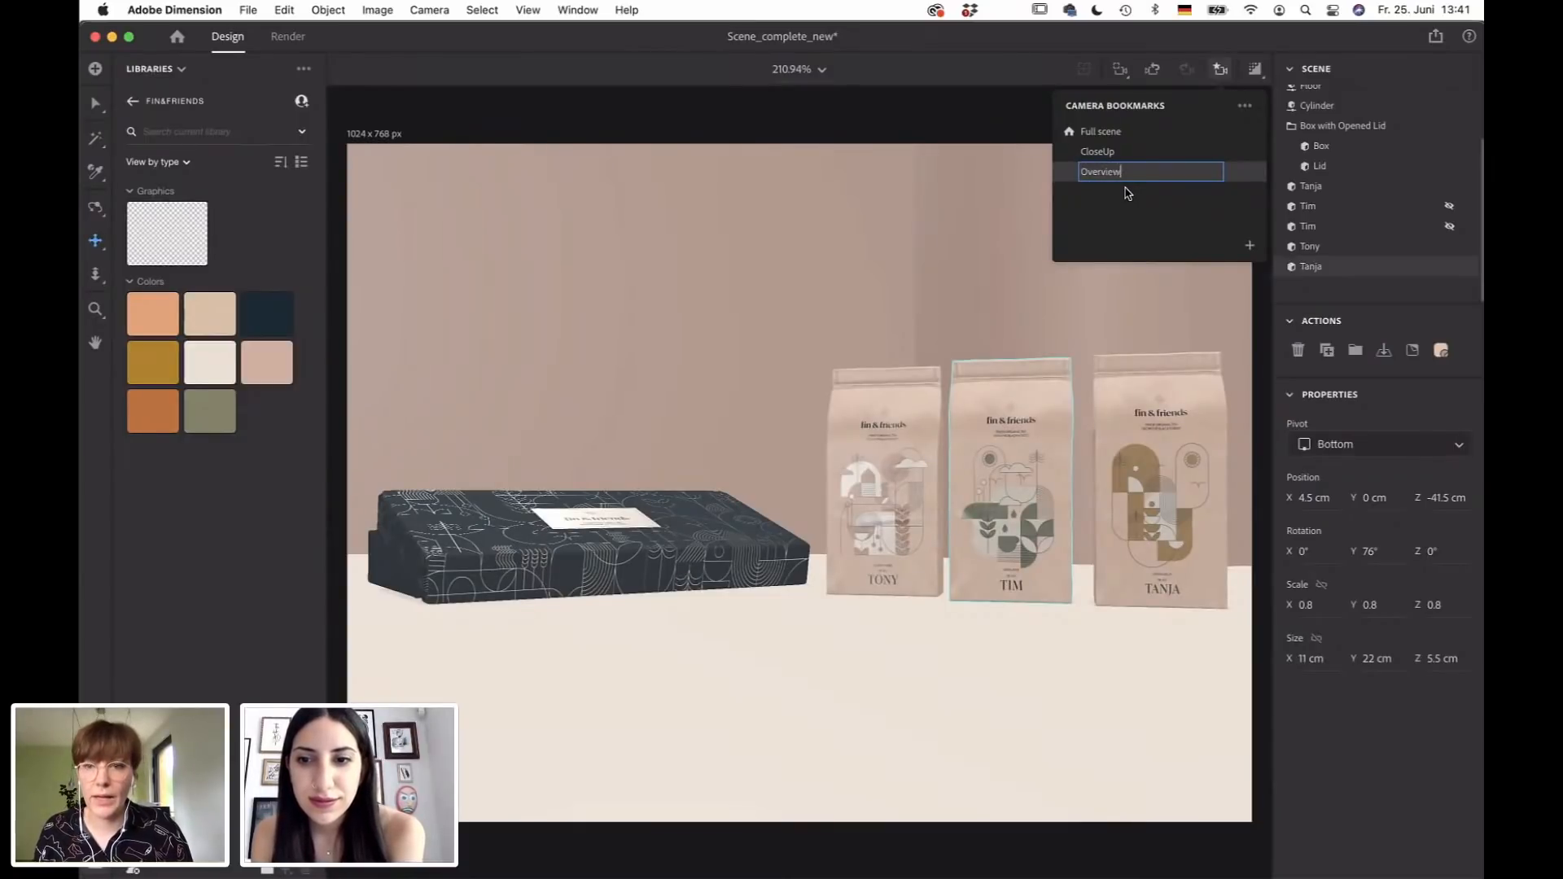
{"action": "key", "text": "Return"}
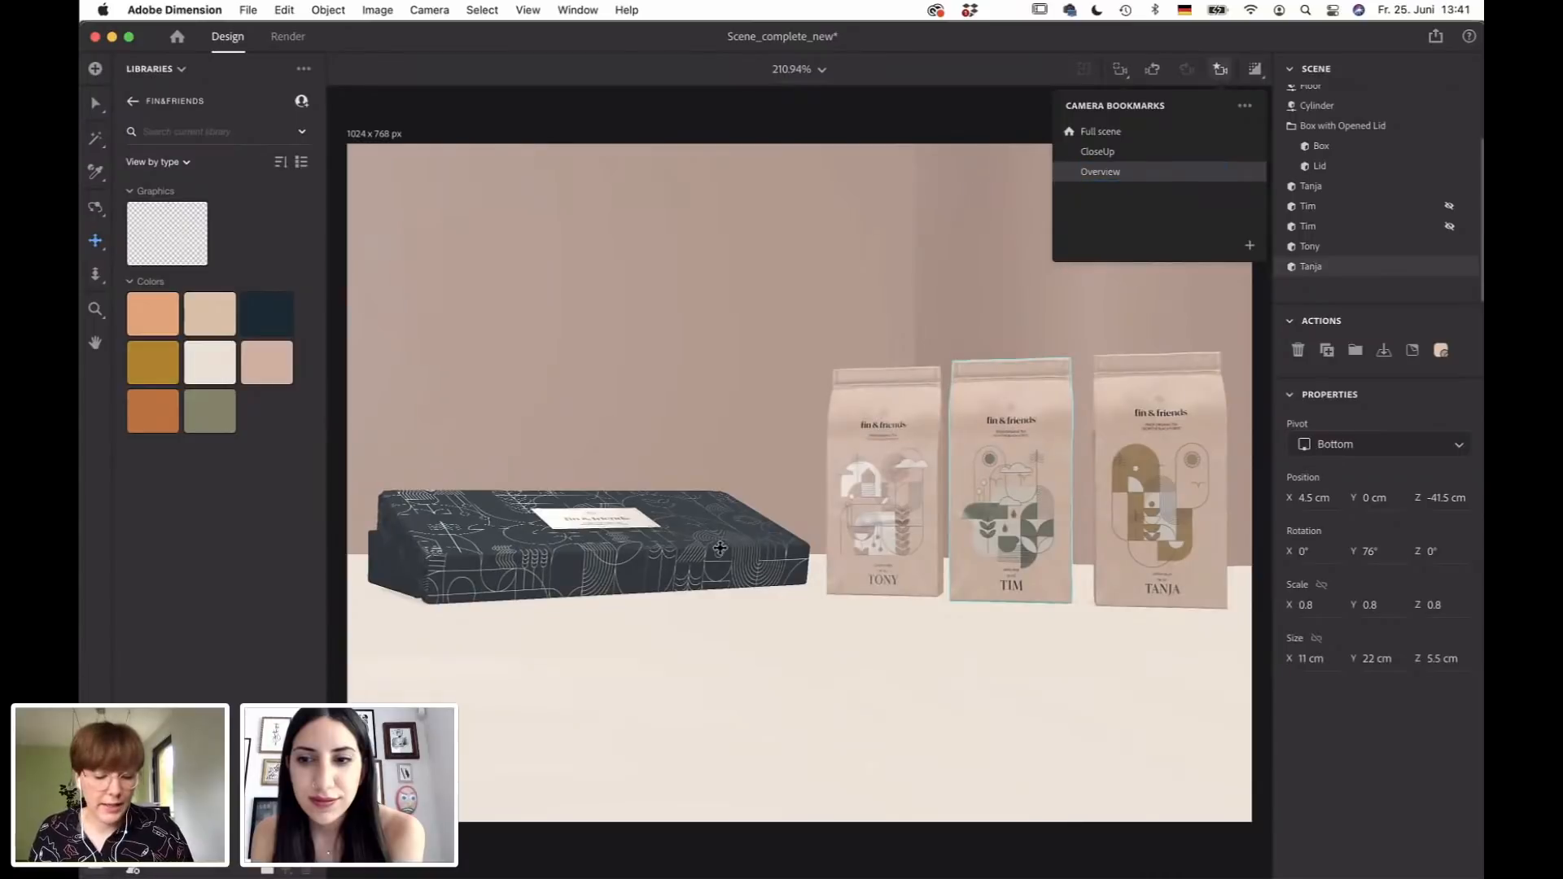
Orbit the camera to the side of the bags and recall the Overview bookmark to test it.
{"action": "left_click_drag", "start_coordinate": [772, 473], "coordinate": [729, 399]}
{"action": "left_click", "coordinate": [729, 399]}
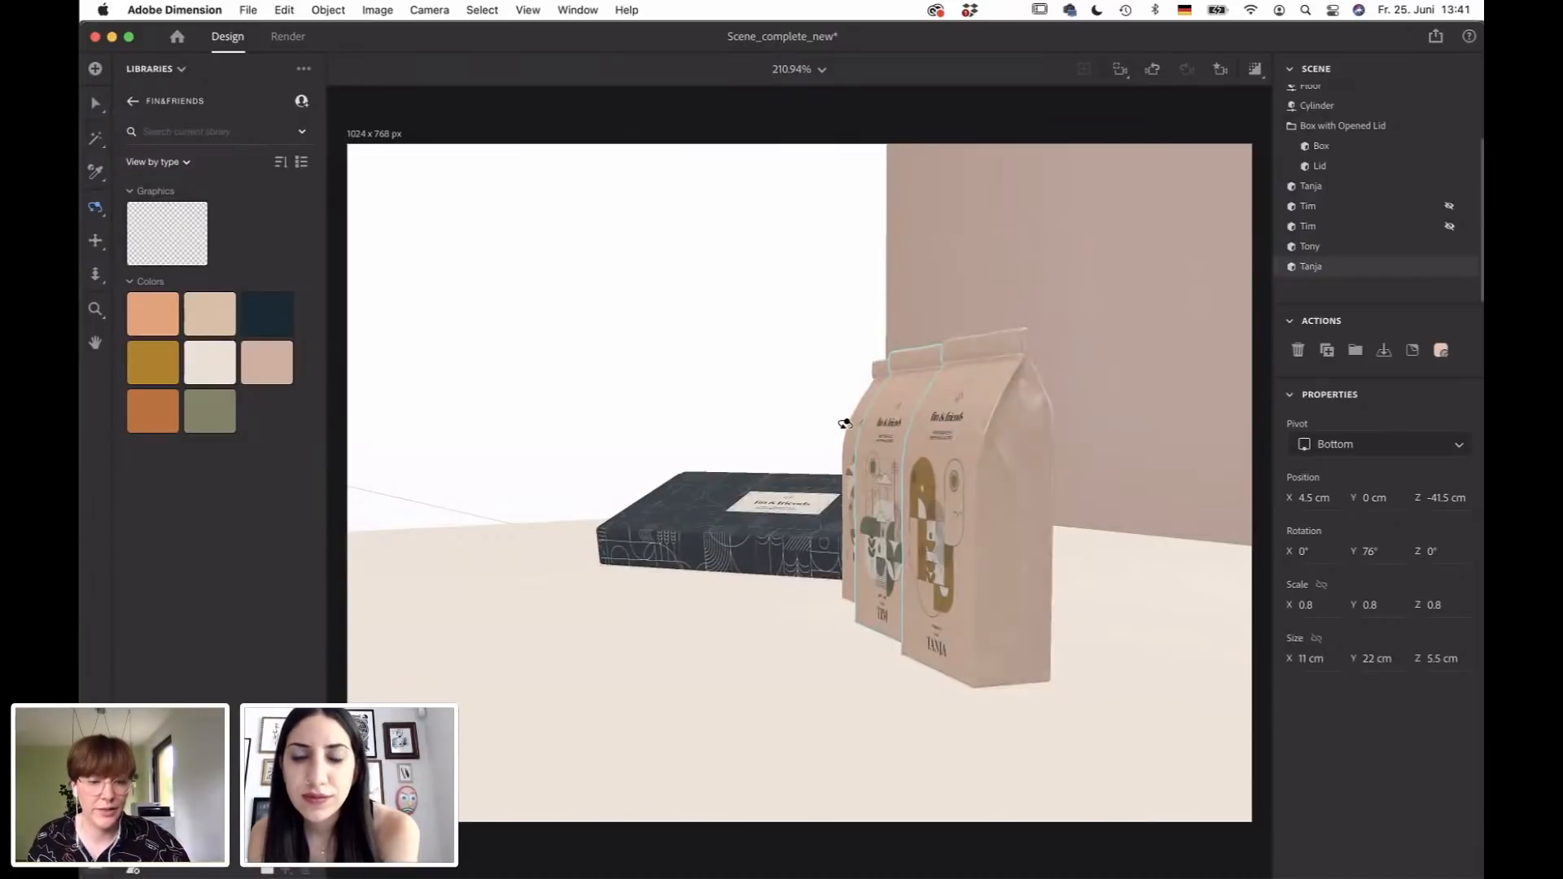
{"action": "left_click", "coordinate": [1221, 69]}
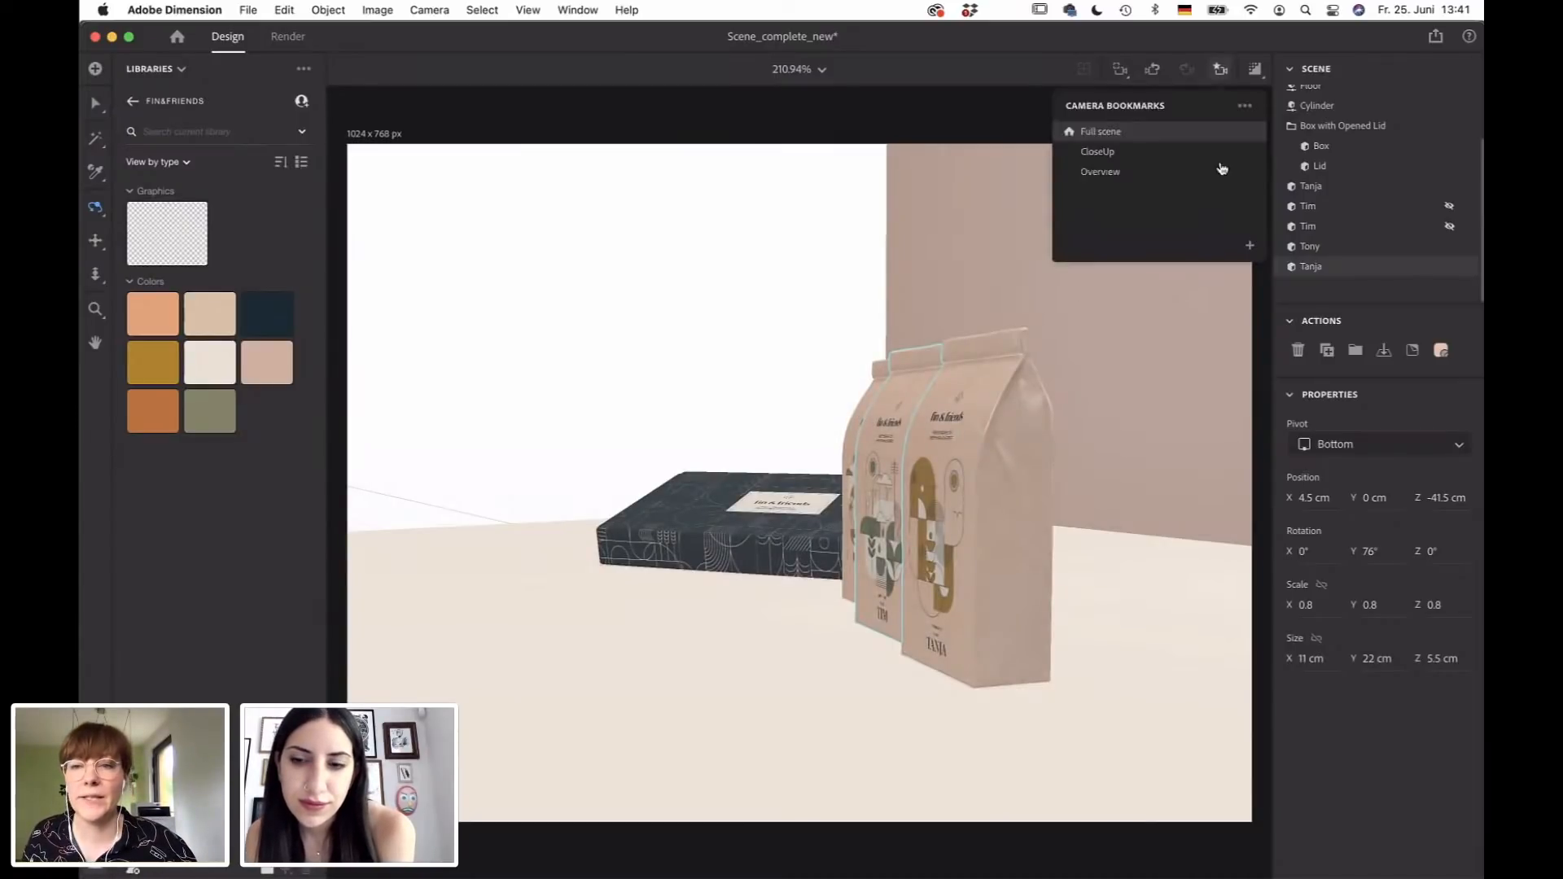
{"action": "left_click", "coordinate": [1113, 174]}
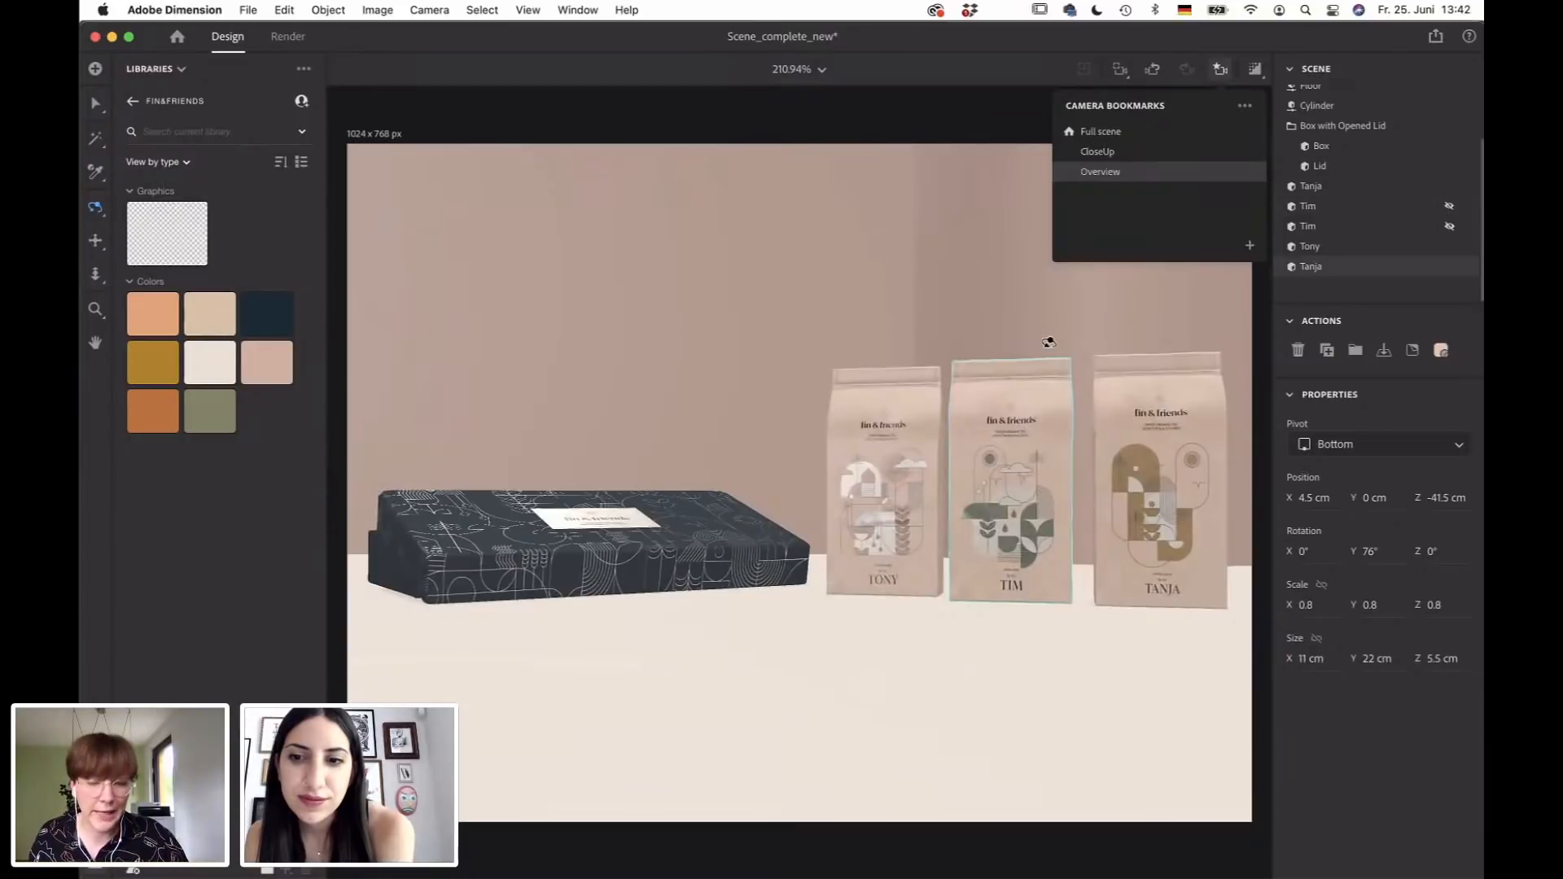
Reframe the camera to a close view of the three bags and open the camera bookmarks.
{"action": "left_click_drag", "start_coordinate": [938, 359], "coordinate": [851, 396]}
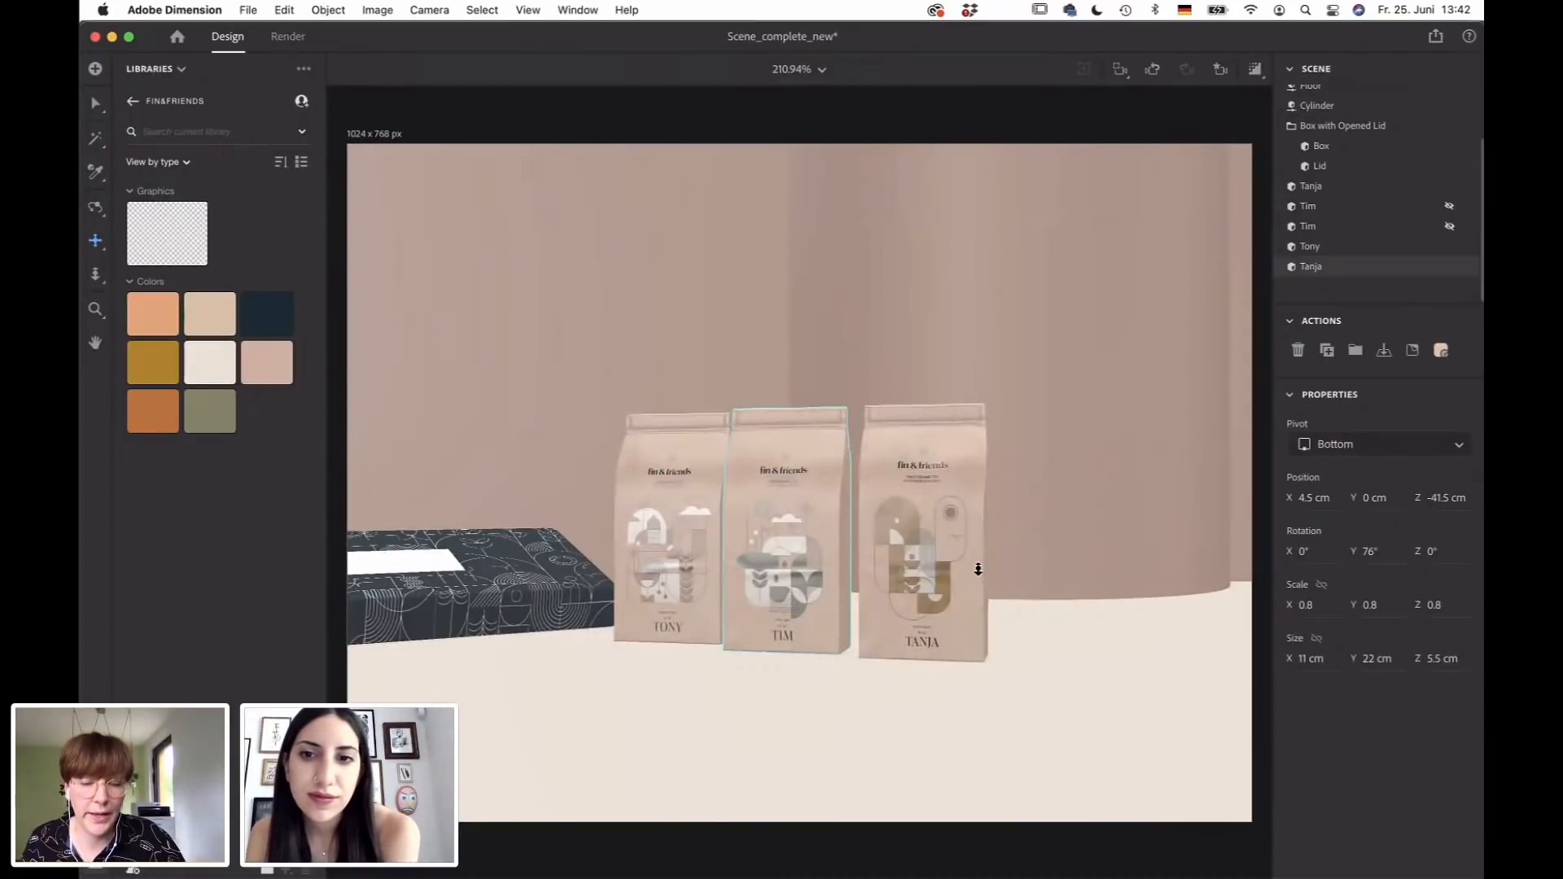
{"action": "left_click_drag", "start_coordinate": [978, 497], "coordinate": [912, 411]}
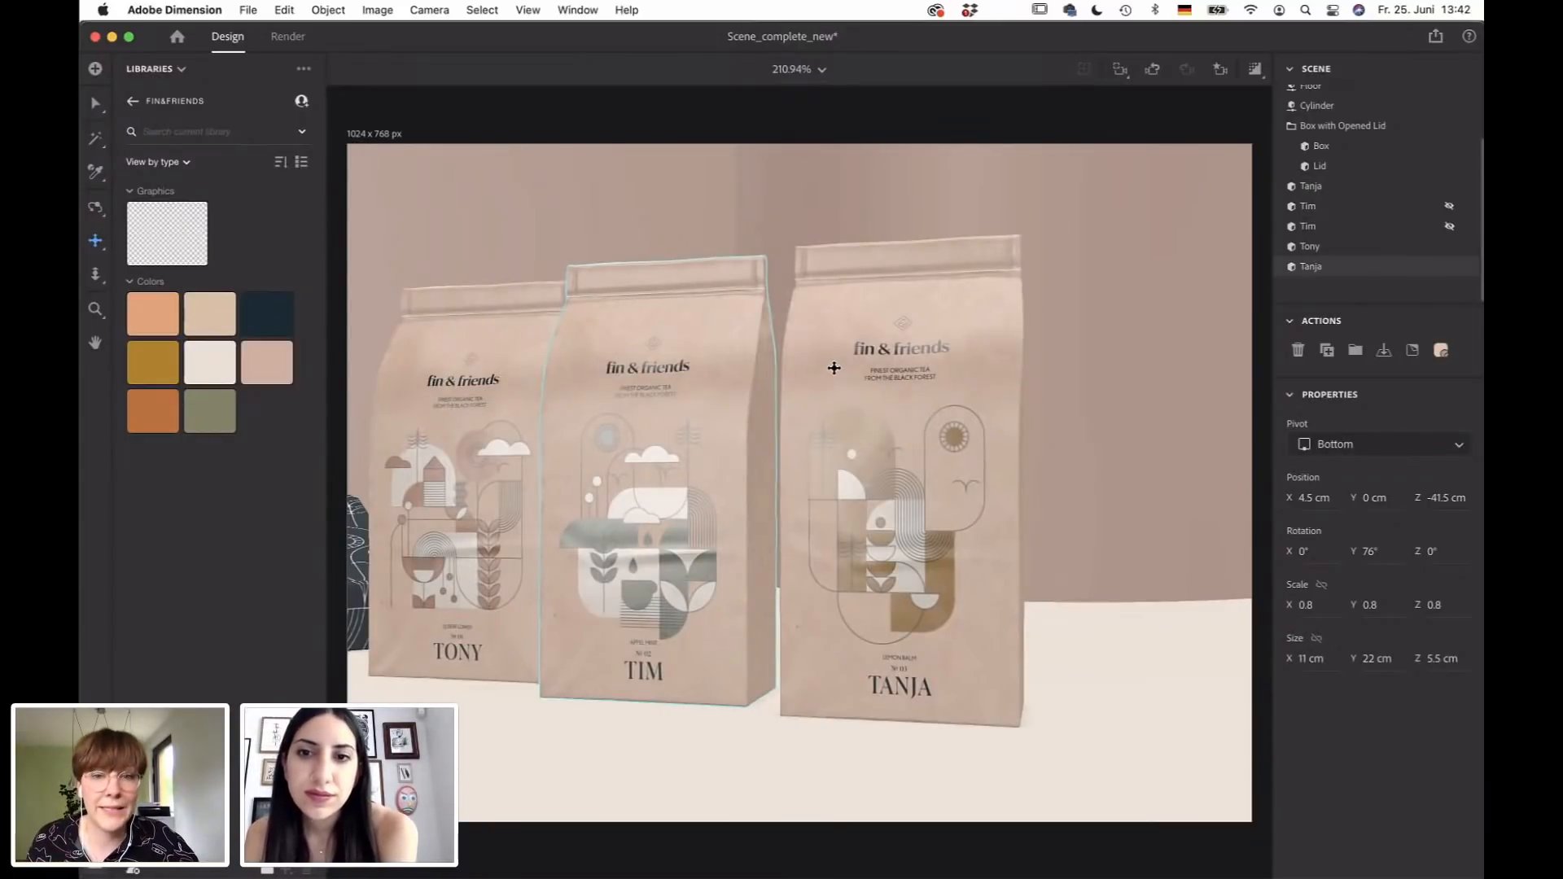
{"action": "left_click", "coordinate": [1221, 70]}
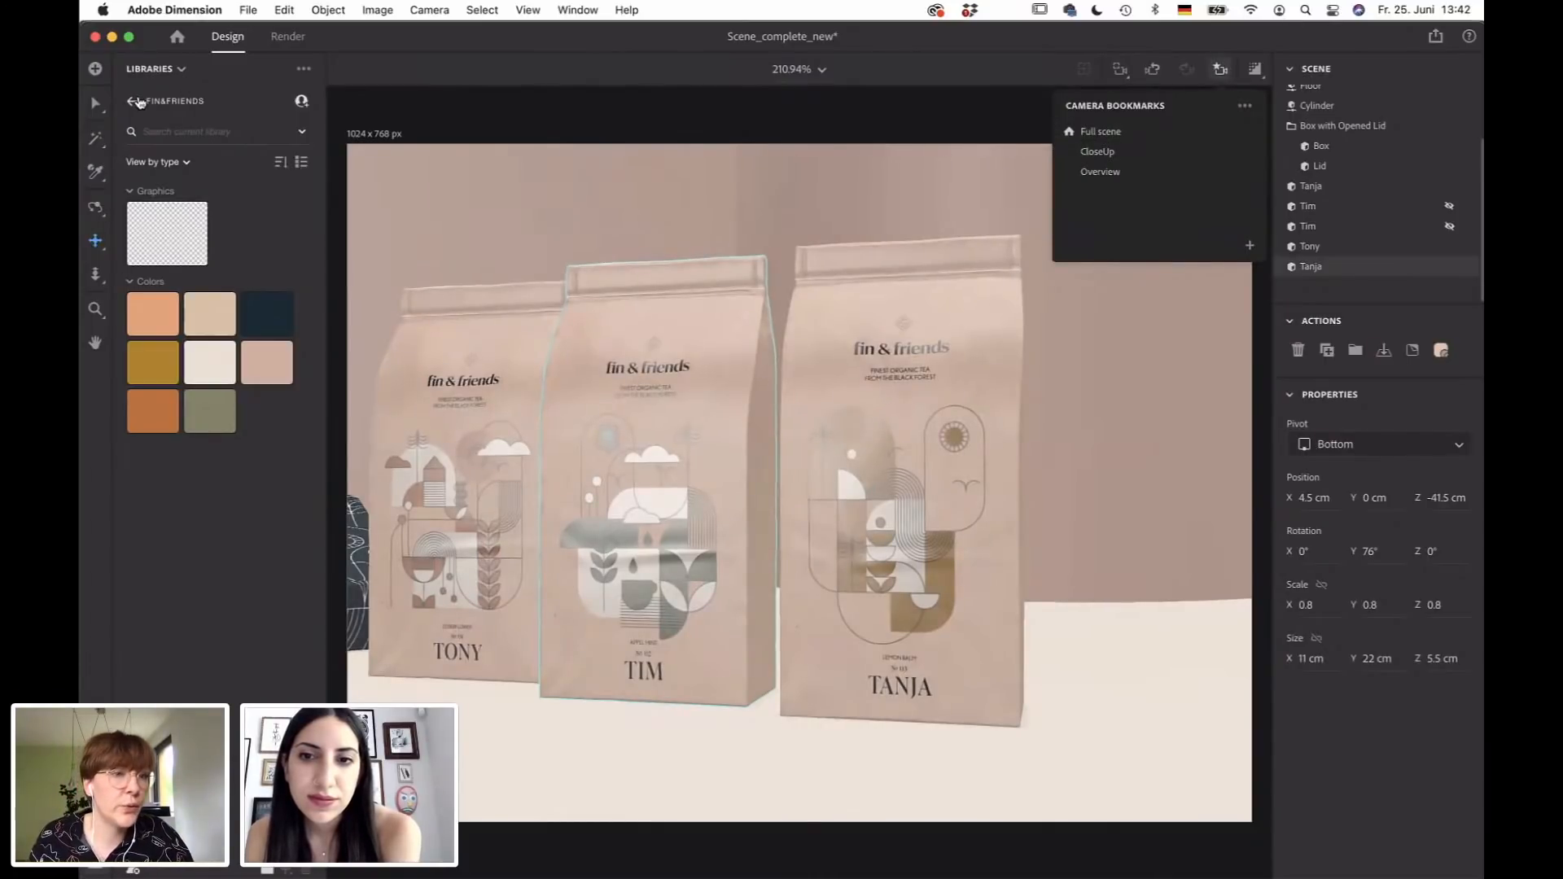
Show the starter assets in place of the fin&friends library.
{"action": "left_click", "coordinate": [184, 73]}
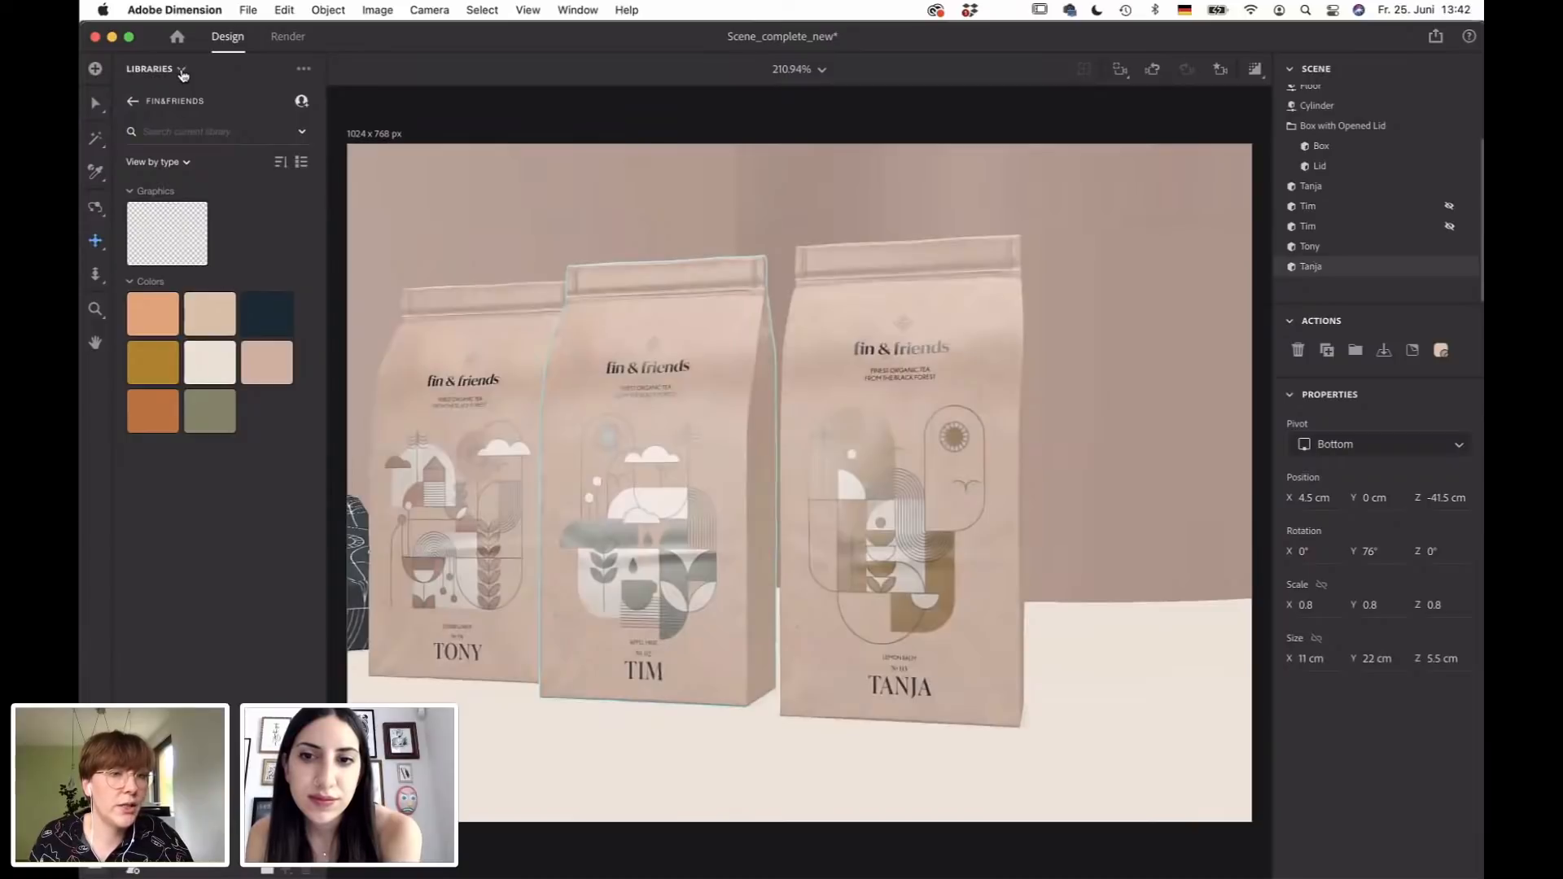
{"action": "left_click", "coordinate": [183, 72]}
{"action": "left_click", "coordinate": [178, 98]}
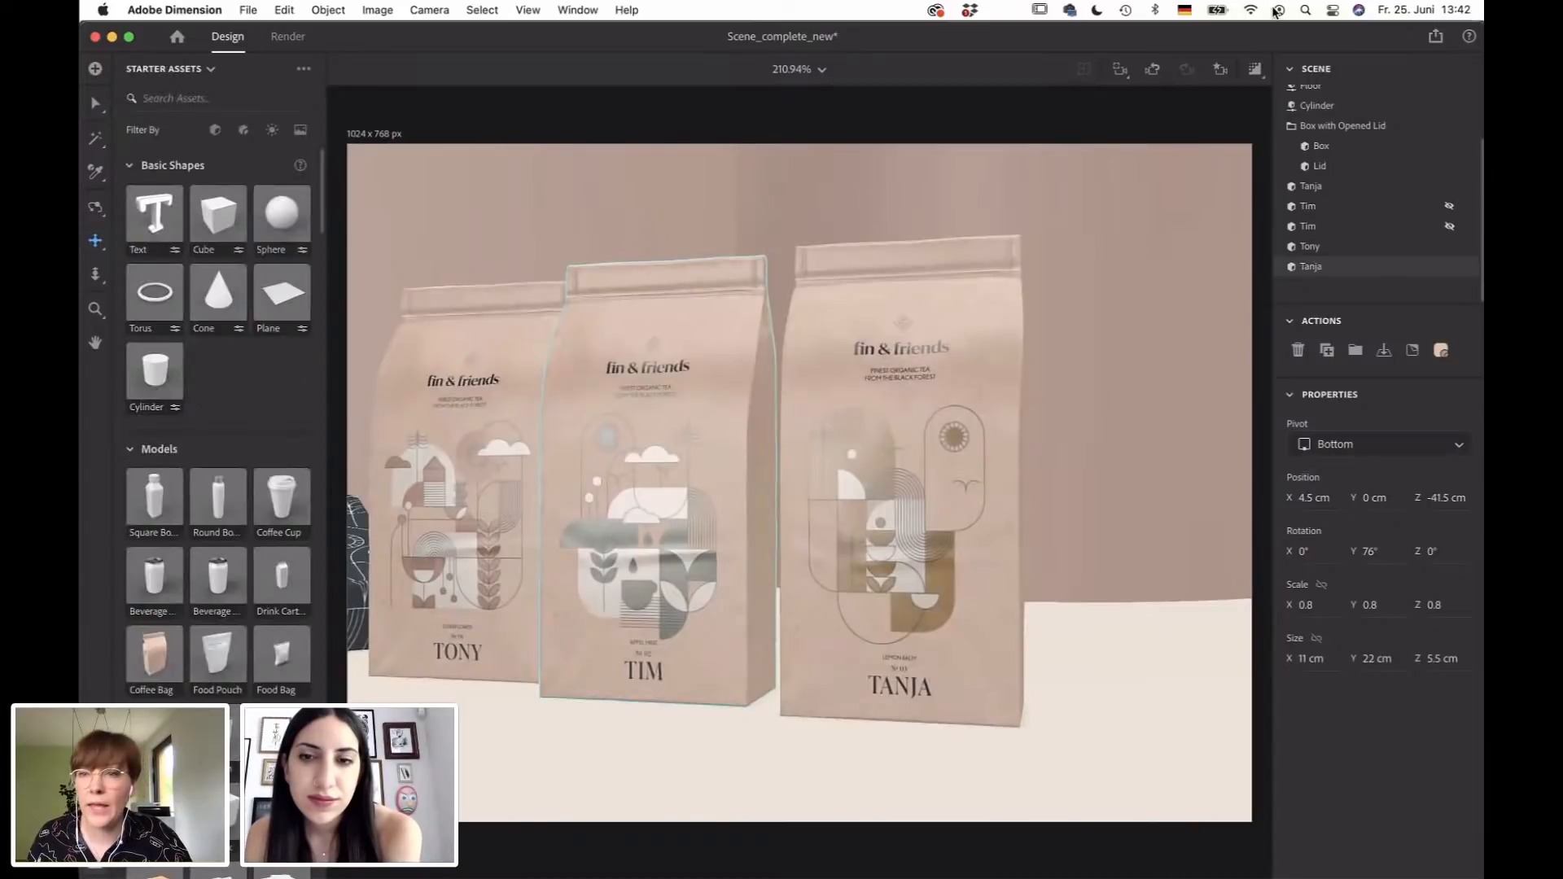
Return the camera to the Overview bookmark and browse the starter models and standard materials.
{"action": "left_click", "coordinate": [1221, 68]}
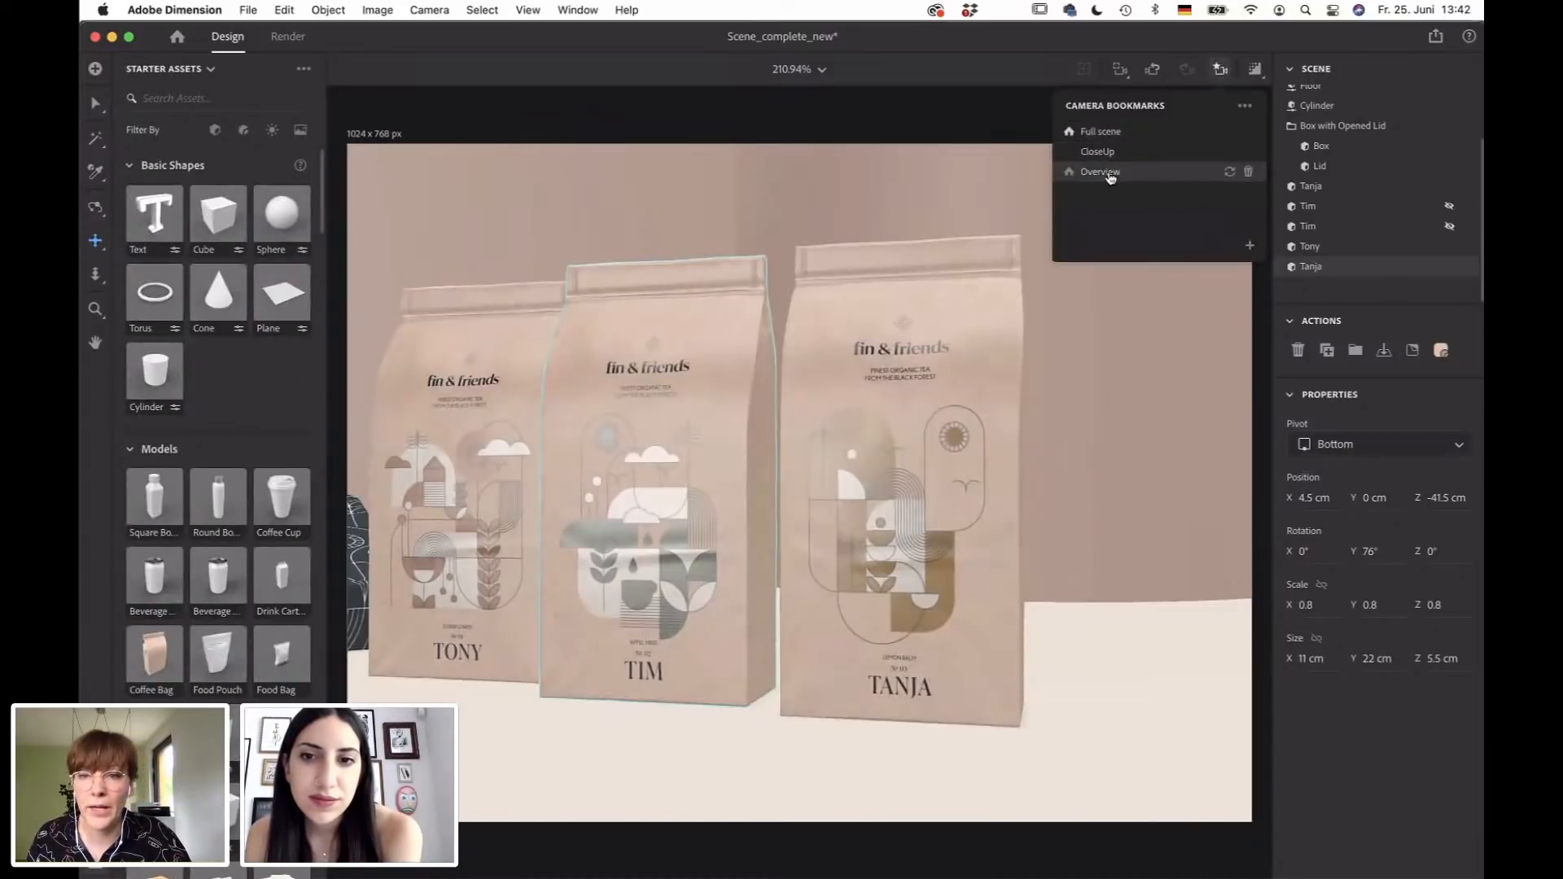
{"action": "left_click", "coordinate": [1110, 171]}
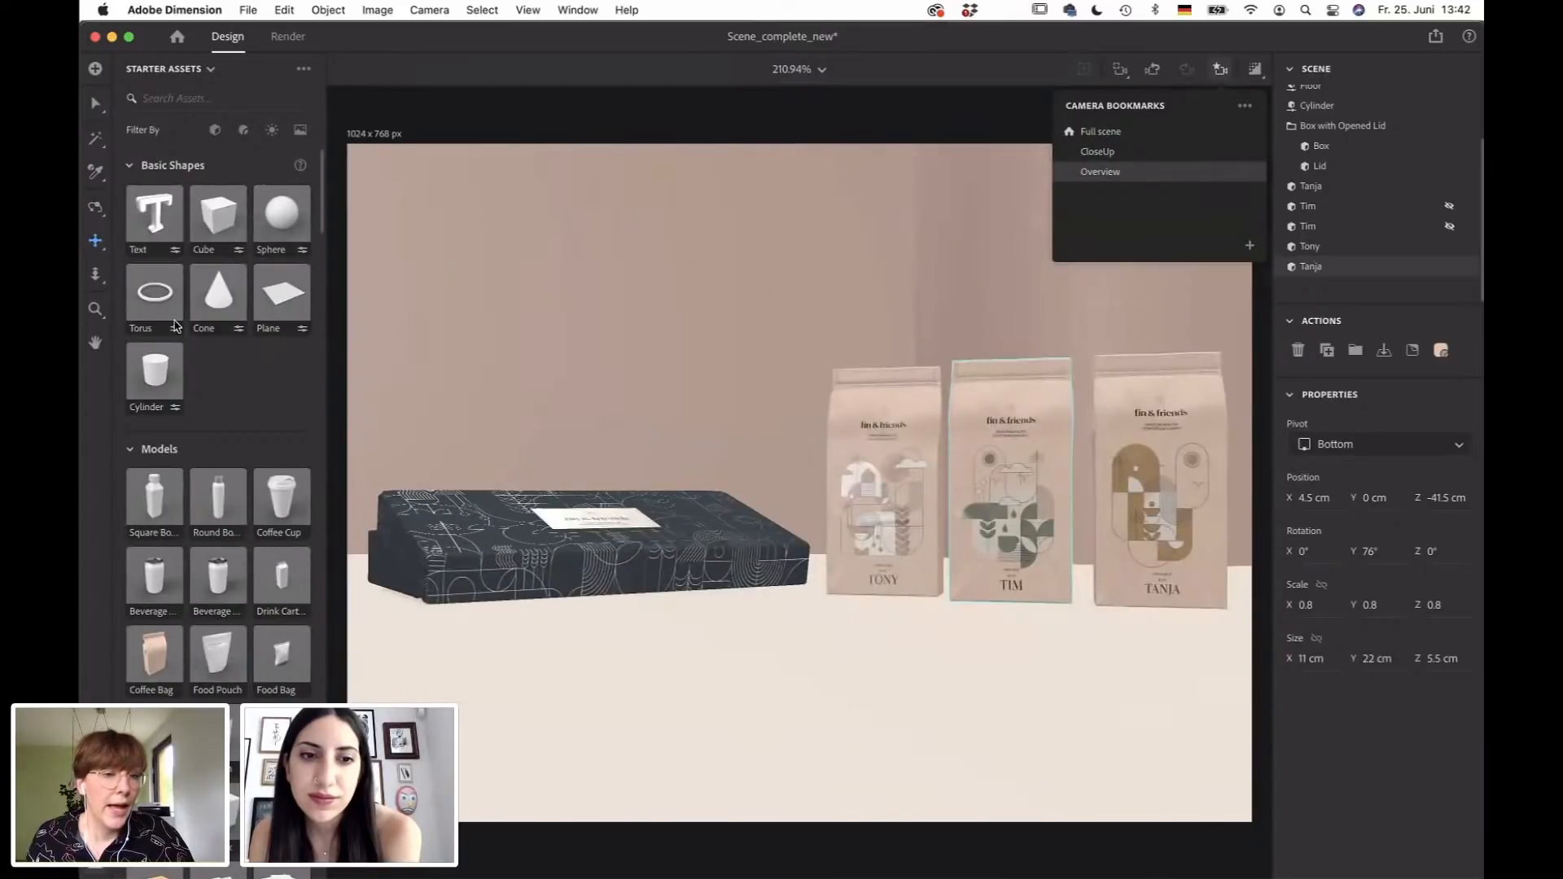
{"action": "scroll", "coordinate": [173, 325], "scroll_direction": "down", "scroll_amount": 6}
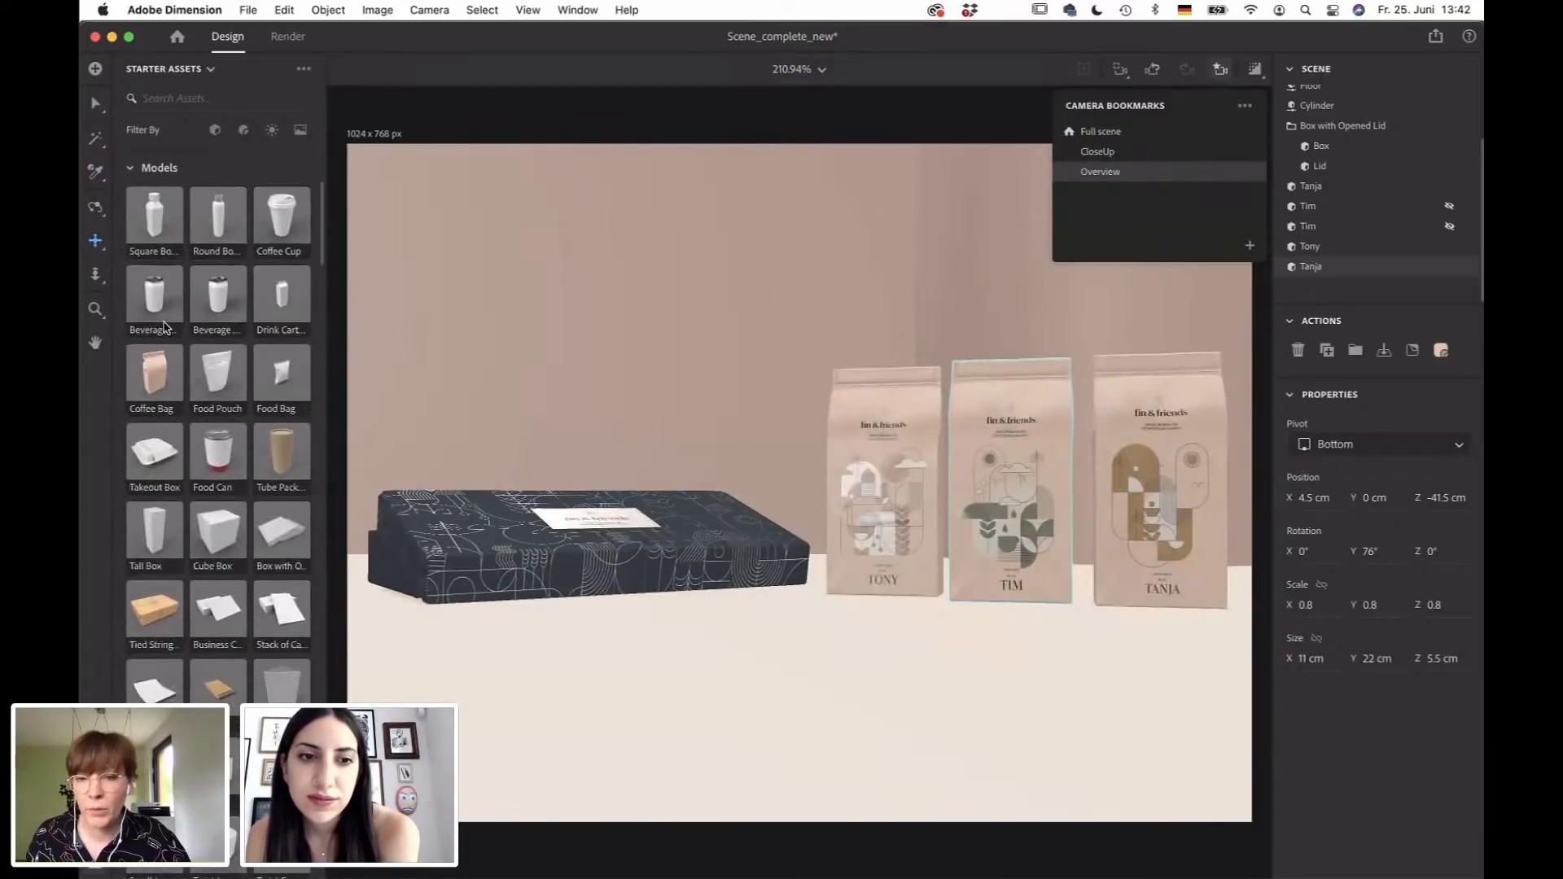
{"action": "scroll", "coordinate": [164, 328], "scroll_direction": "down", "scroll_amount": 10}
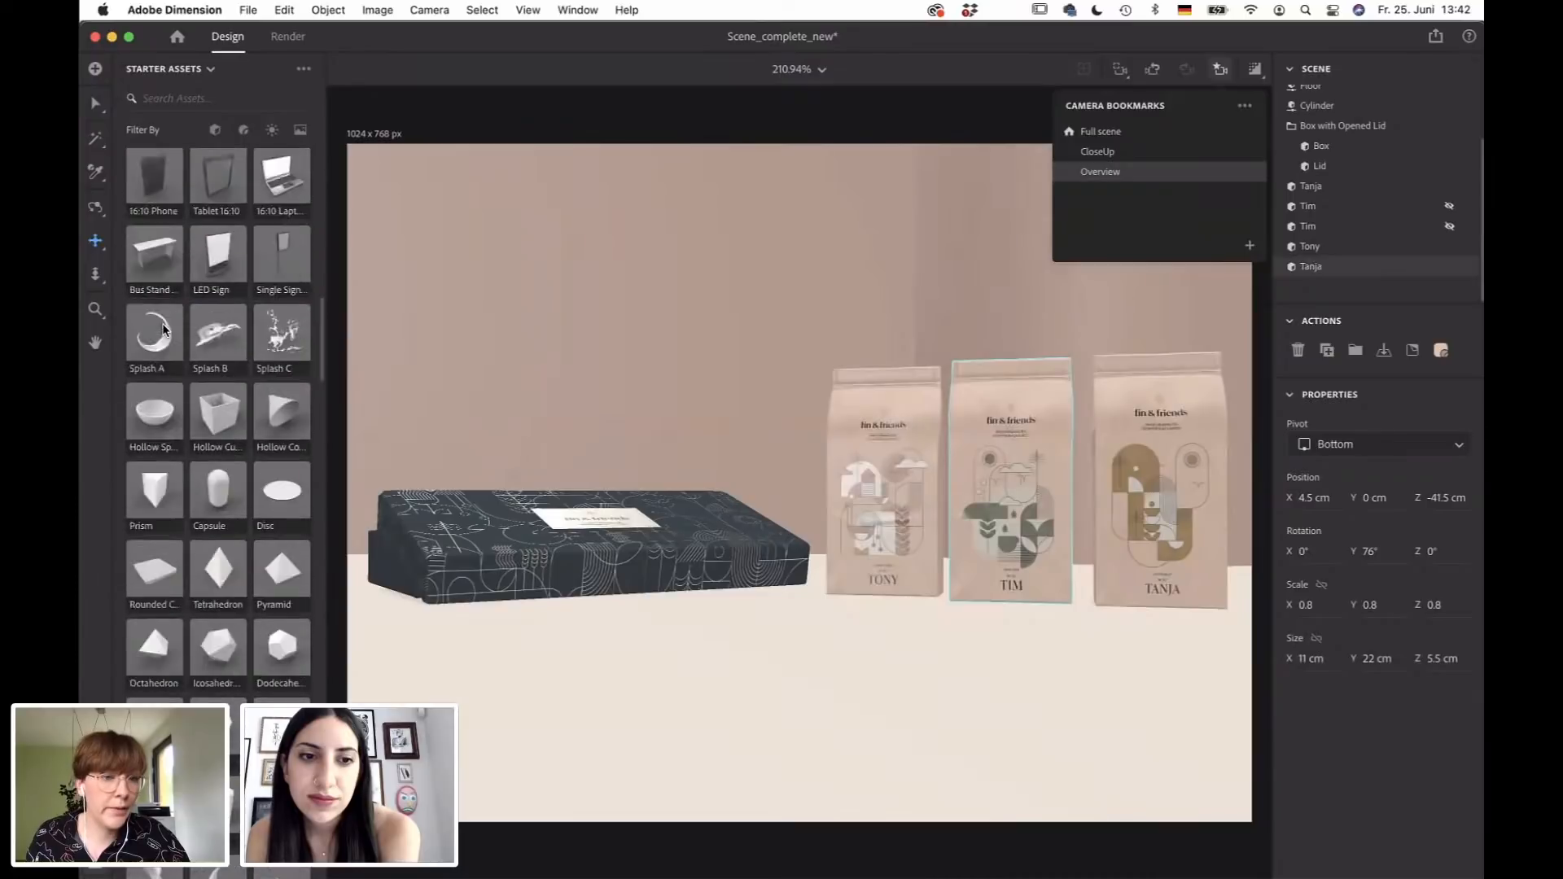
{"action": "scroll", "coordinate": [163, 342], "scroll_direction": "down", "scroll_amount": 10}
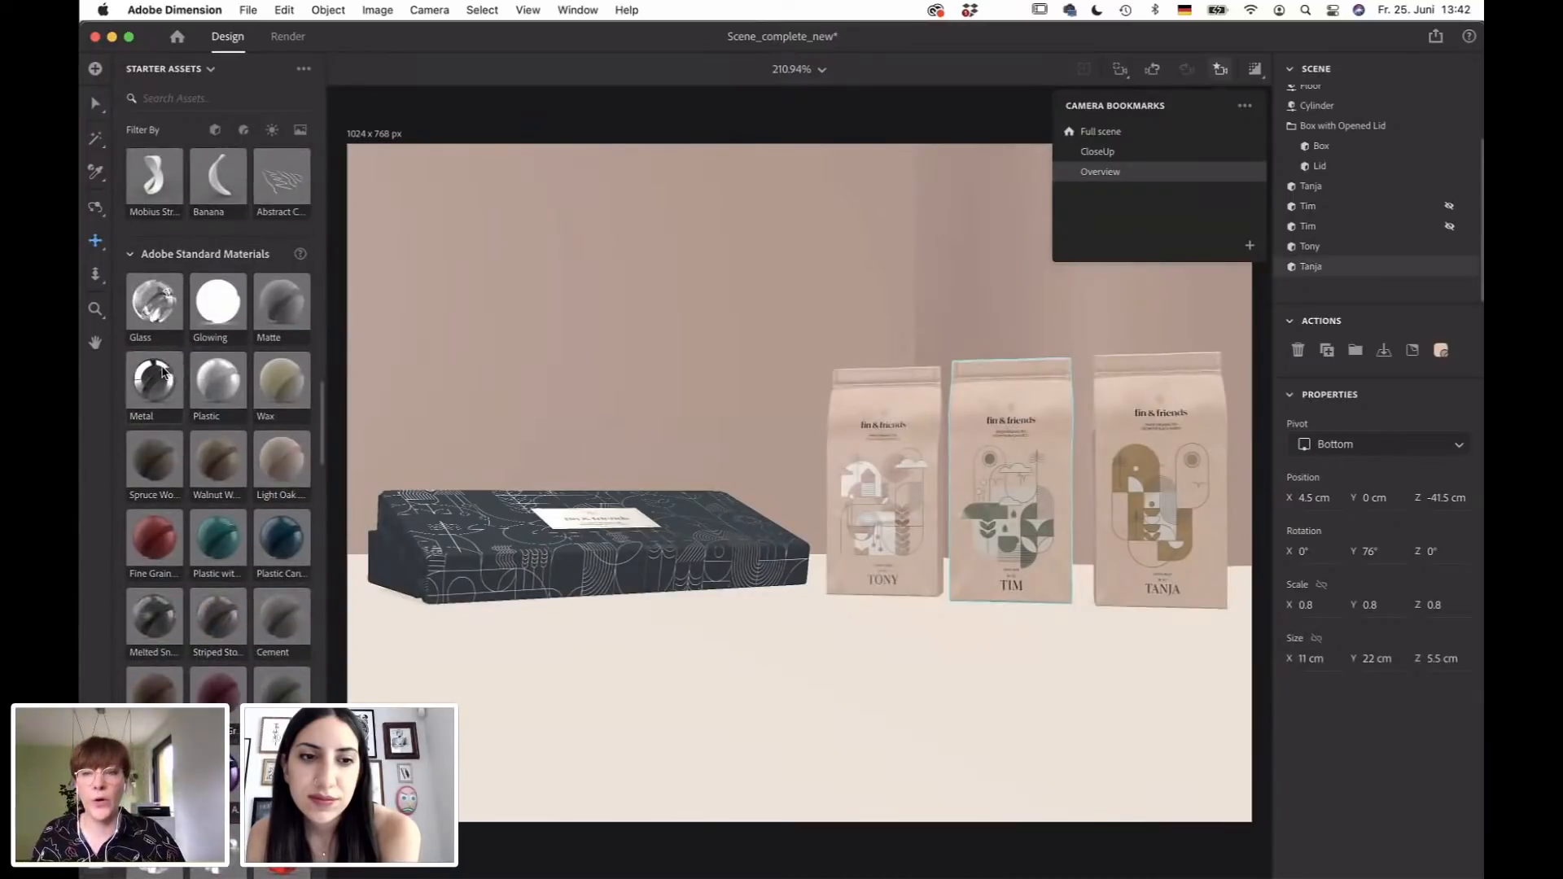
Select the scene's environment and set the global lighting rotation to about -28°.
{"action": "scroll", "coordinate": [1354, 122], "scroll_direction": "up", "scroll_amount": 3}
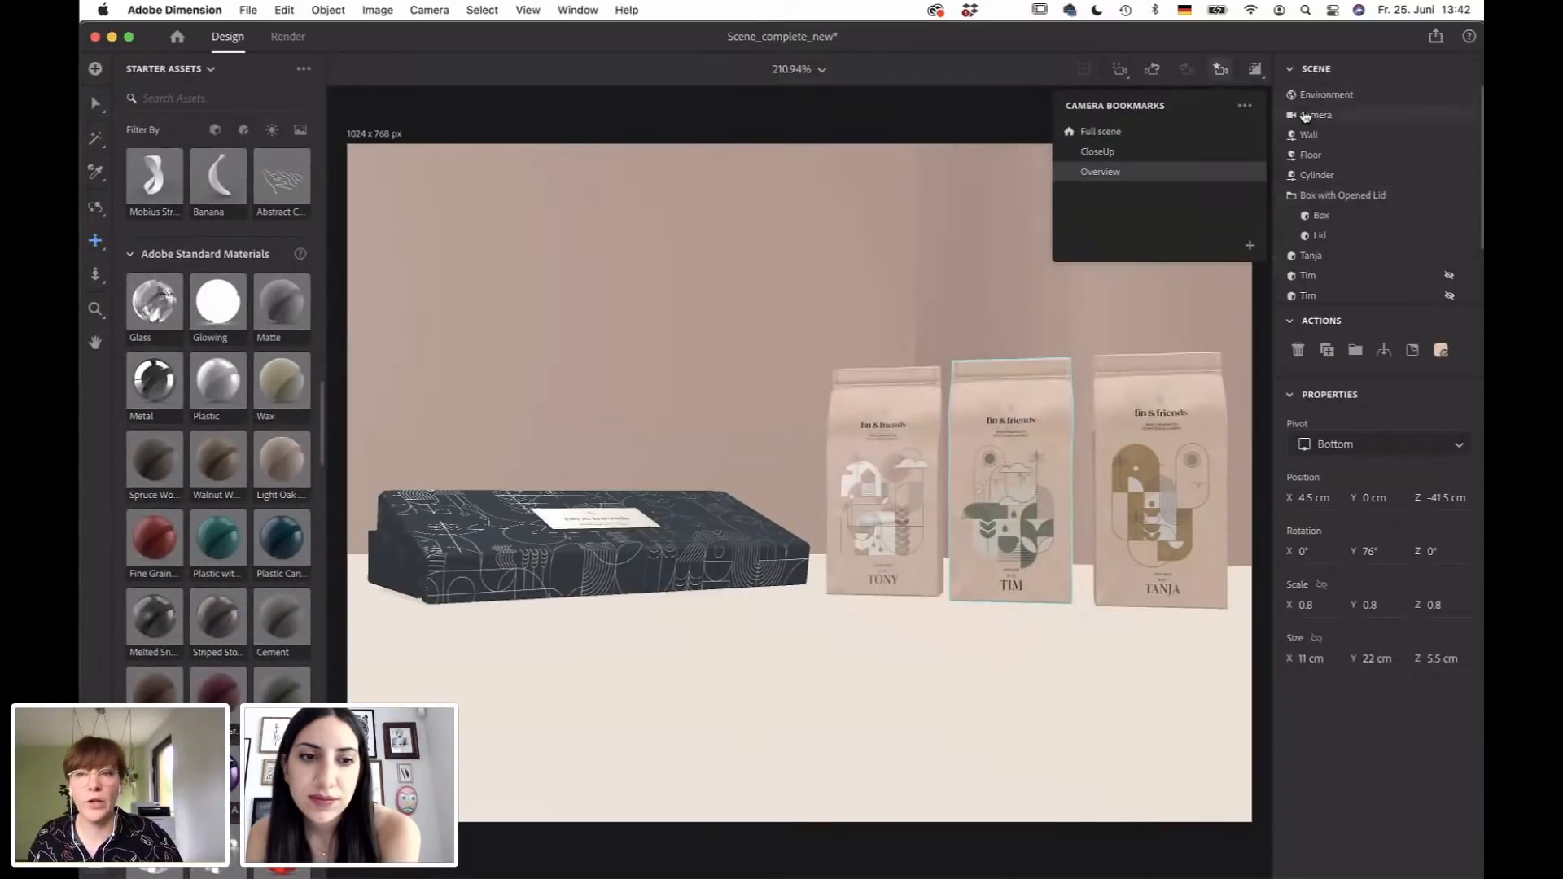
{"action": "left_click", "coordinate": [1404, 92]}
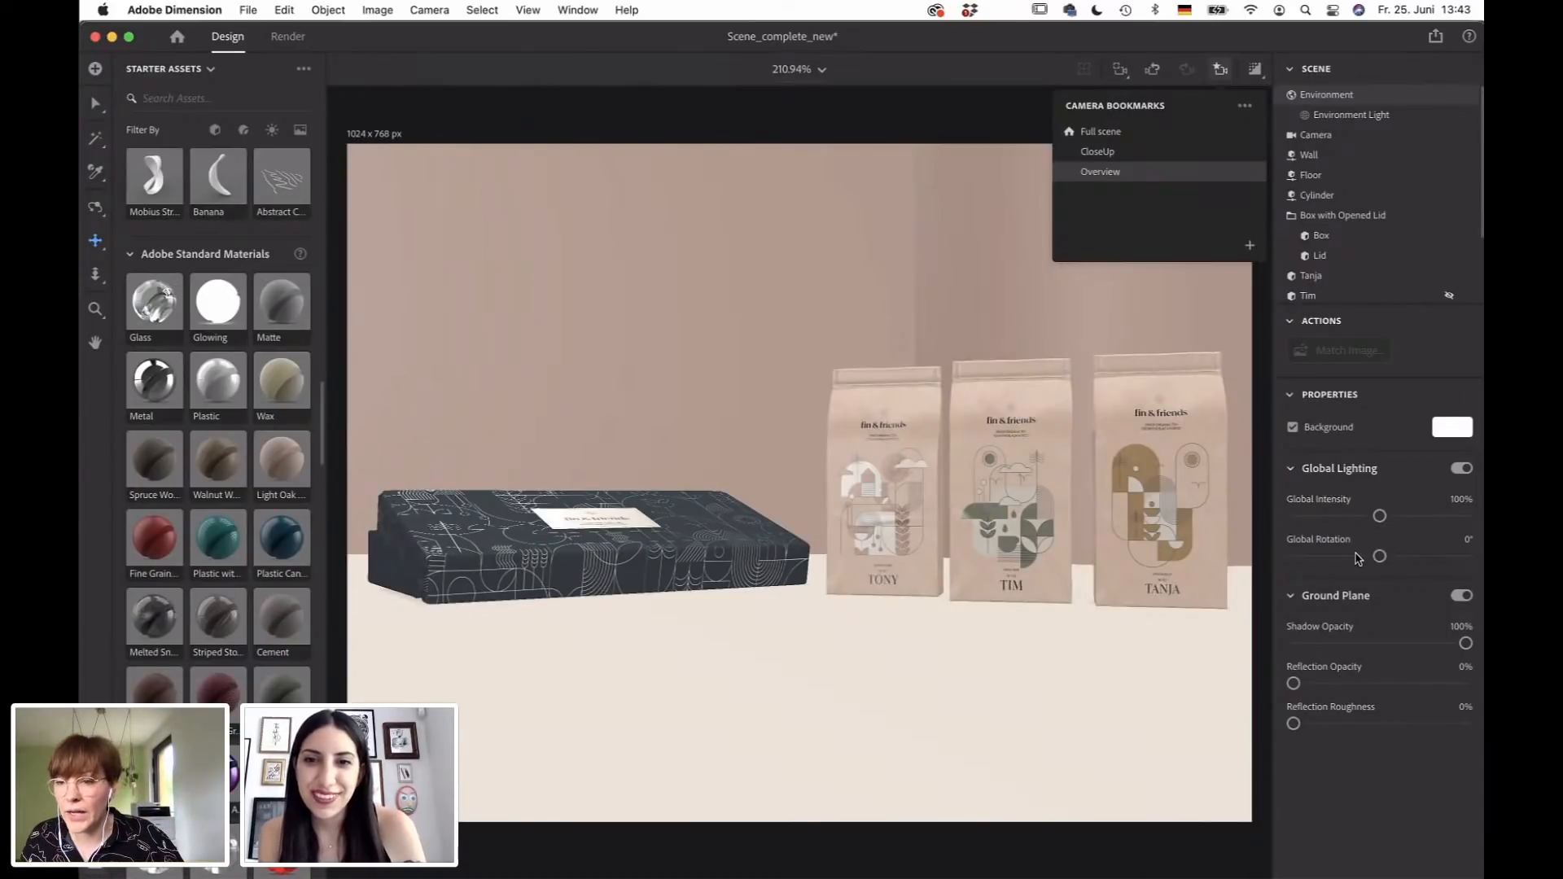
{"action": "left_click_drag", "start_coordinate": [1381, 557], "coordinate": [1367, 559]}
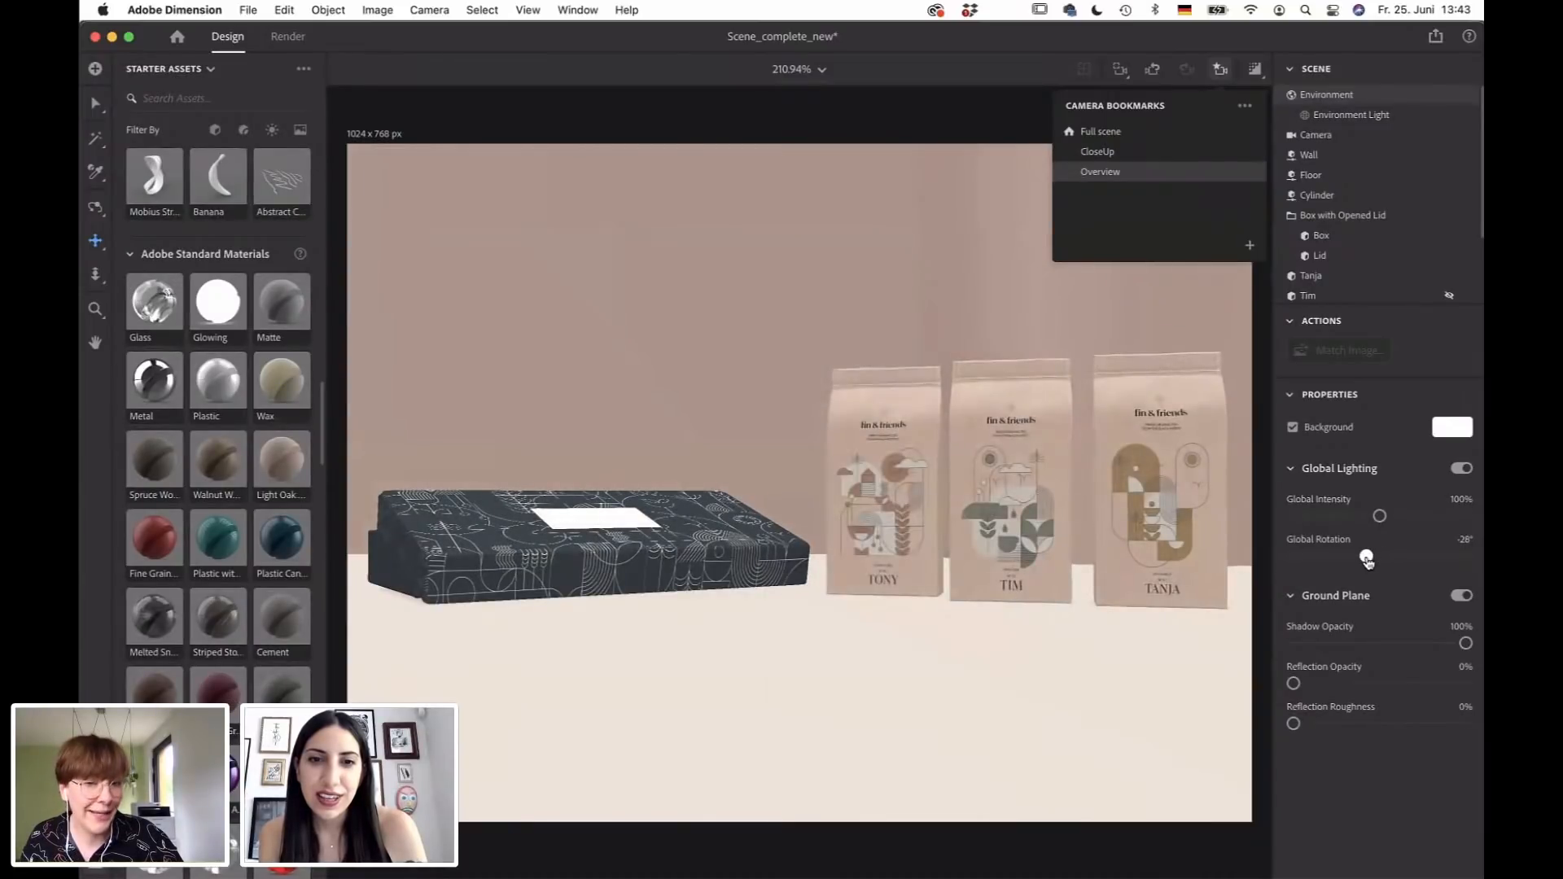
Set the environment's global lighting rotation to 26°.
{"action": "left_click", "coordinate": [1366, 558]}
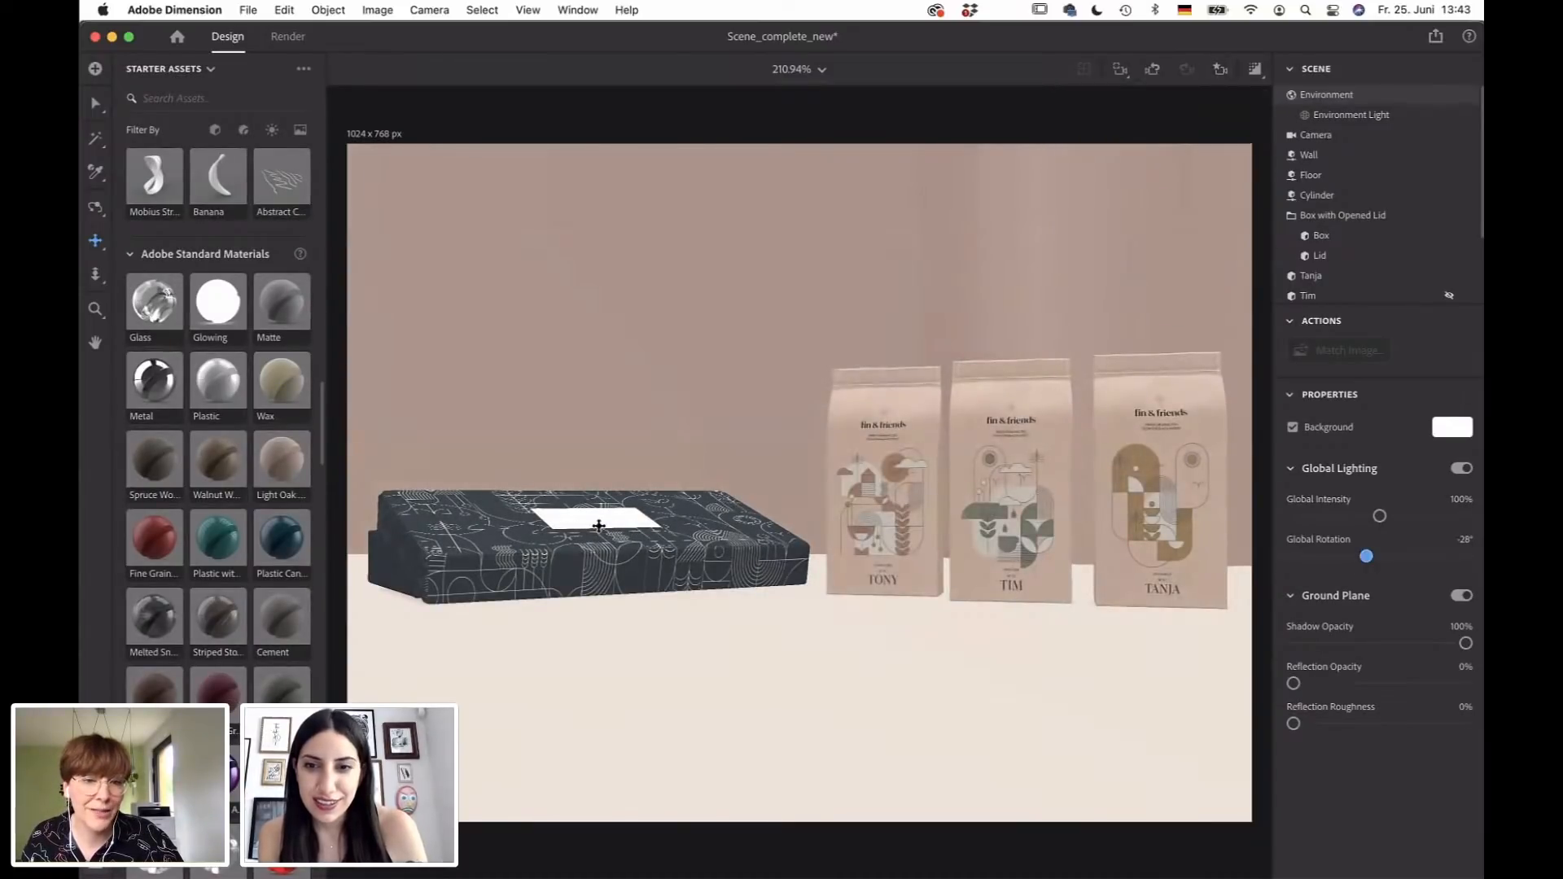
{"action": "left_click_drag", "start_coordinate": [1366, 557], "coordinate": [1393, 557]}
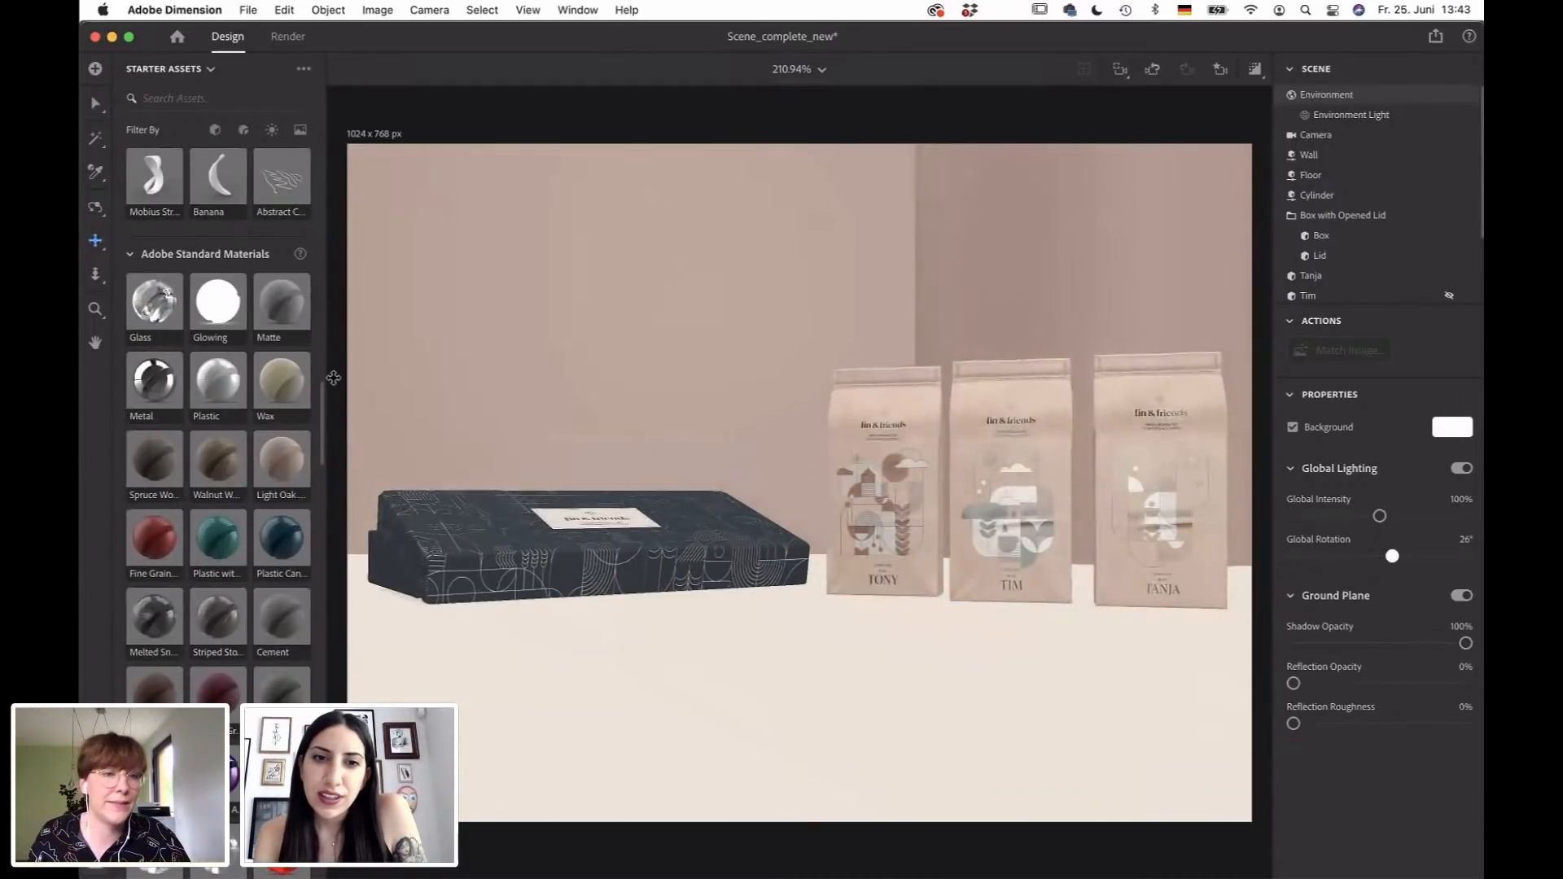
Collapse the Substance materials and examine the directional and environment lights among the starter assets.
{"action": "scroll", "coordinate": [236, 472], "scroll_direction": "down", "scroll_amount": 5}
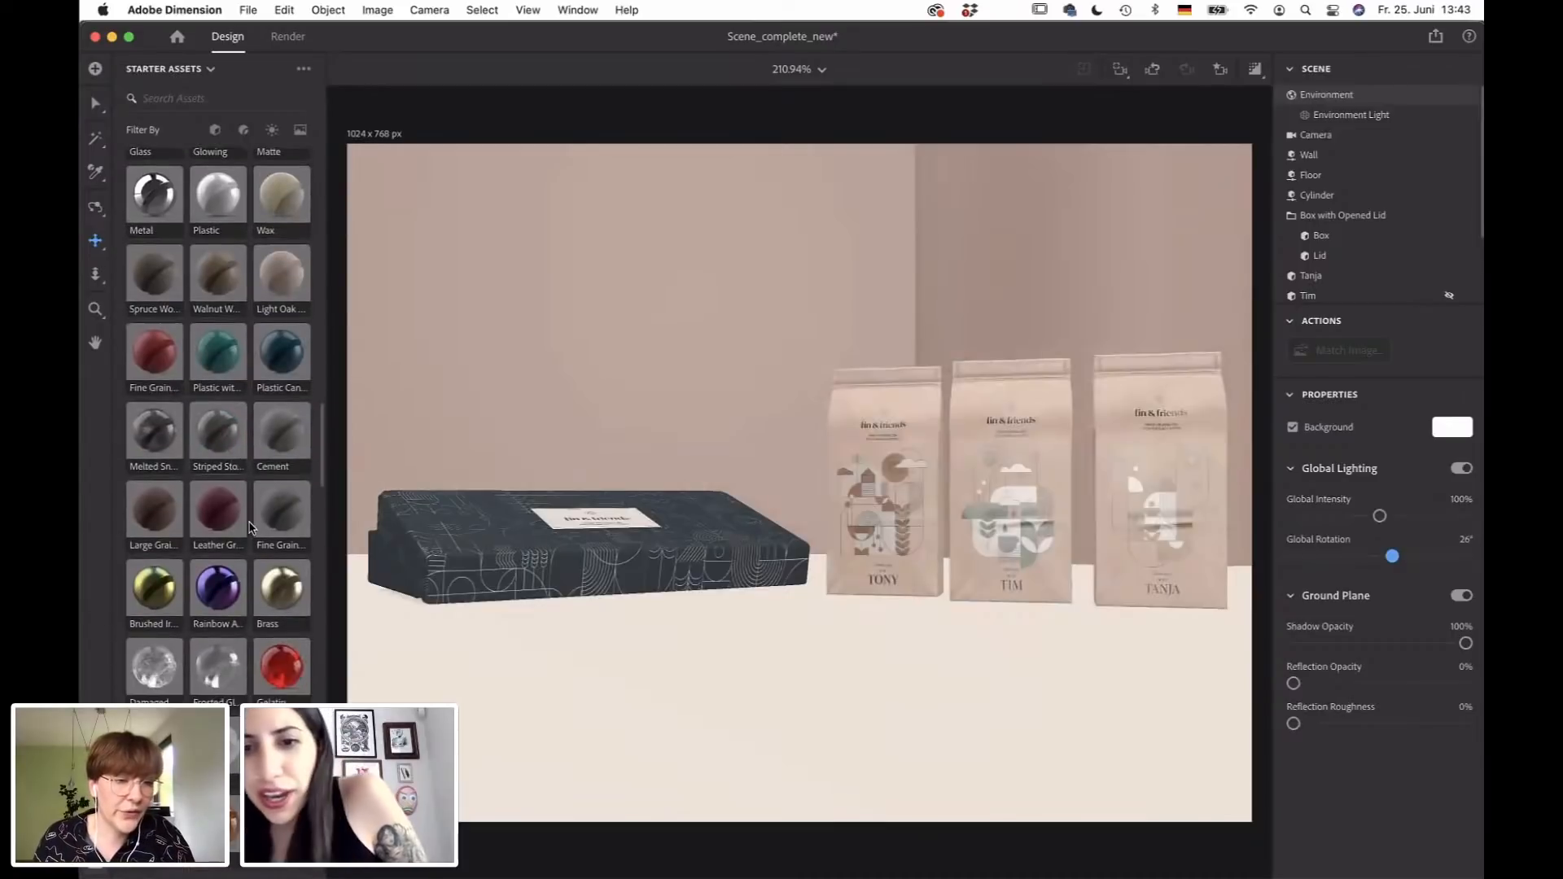
{"action": "scroll", "coordinate": [251, 528], "scroll_direction": "down", "scroll_amount": 10}
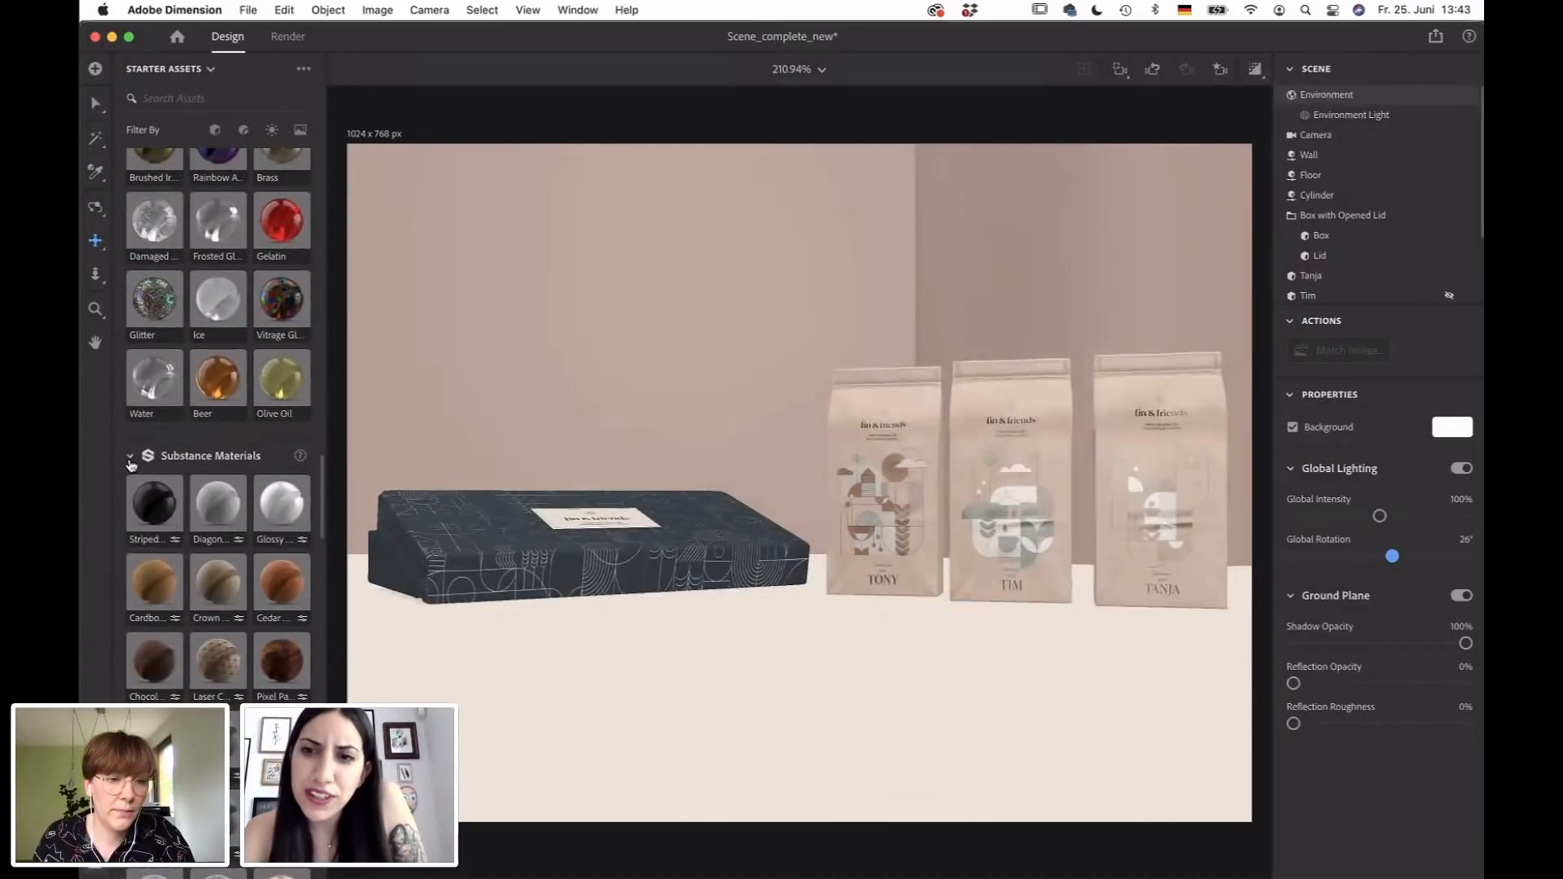
{"action": "left_click", "coordinate": [131, 462]}
{"action": "scroll", "coordinate": [222, 530], "scroll_direction": "down", "scroll_amount": 4}
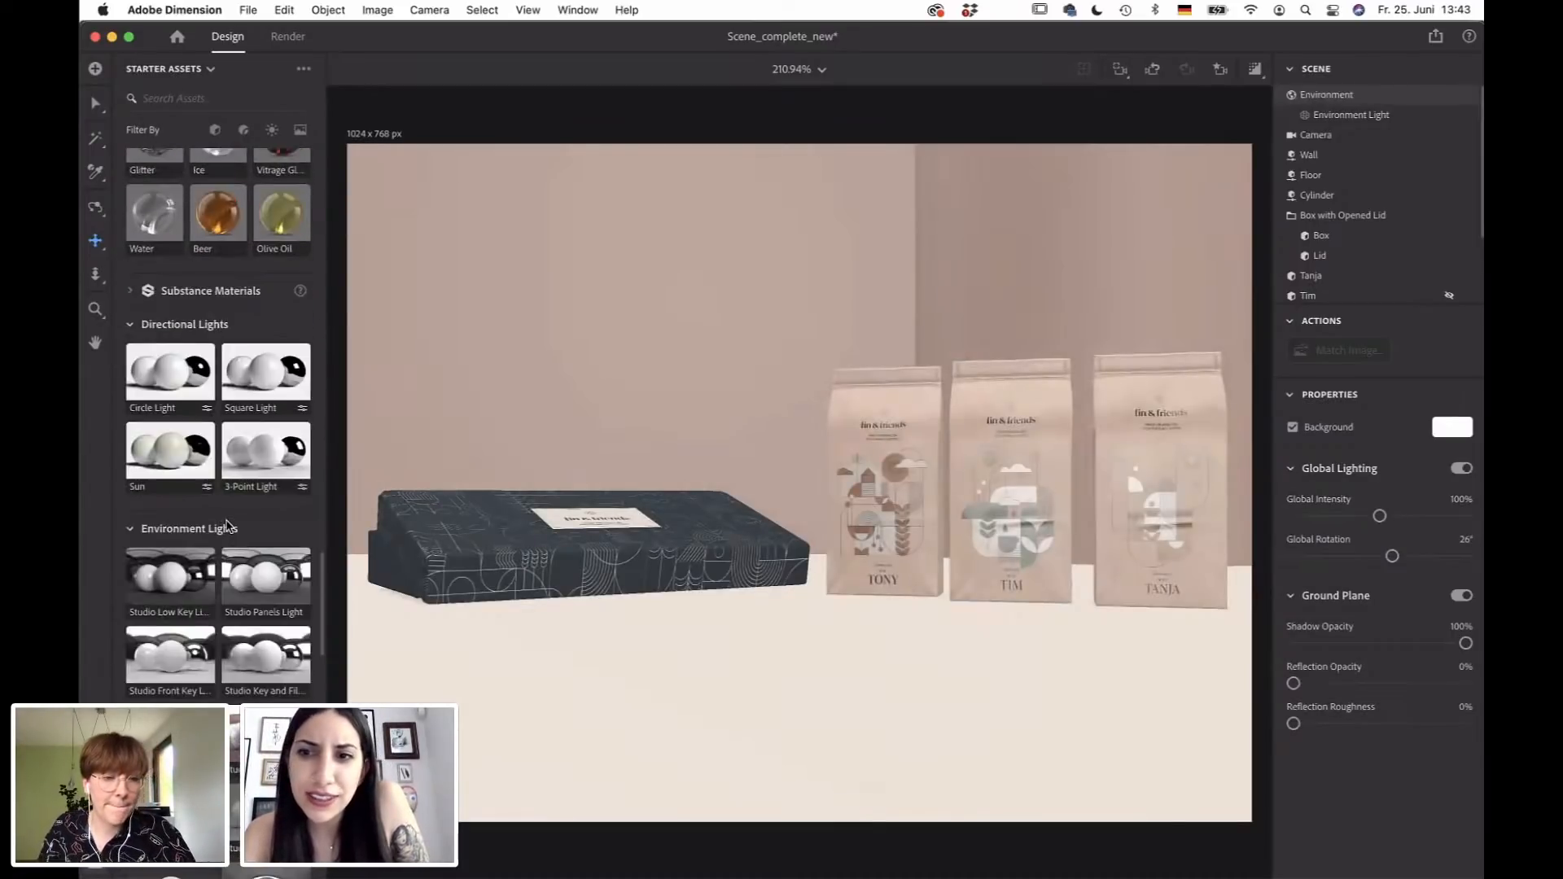
{"action": "scroll", "coordinate": [232, 529], "scroll_direction": "down", "scroll_amount": 3}
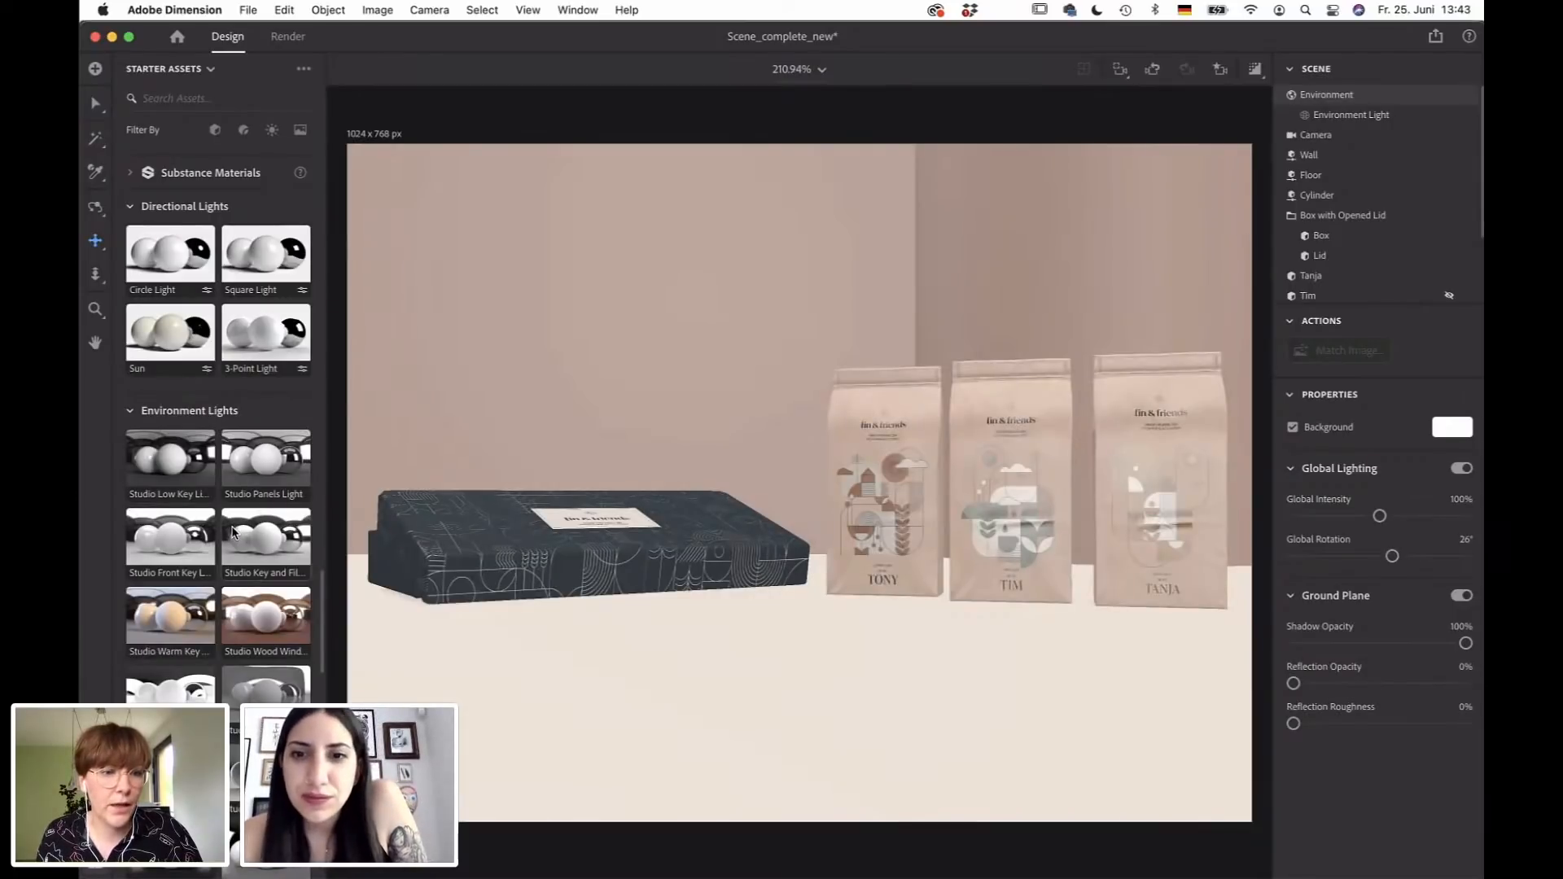
{"action": "scroll", "coordinate": [232, 533], "scroll_direction": "down", "scroll_amount": 3}
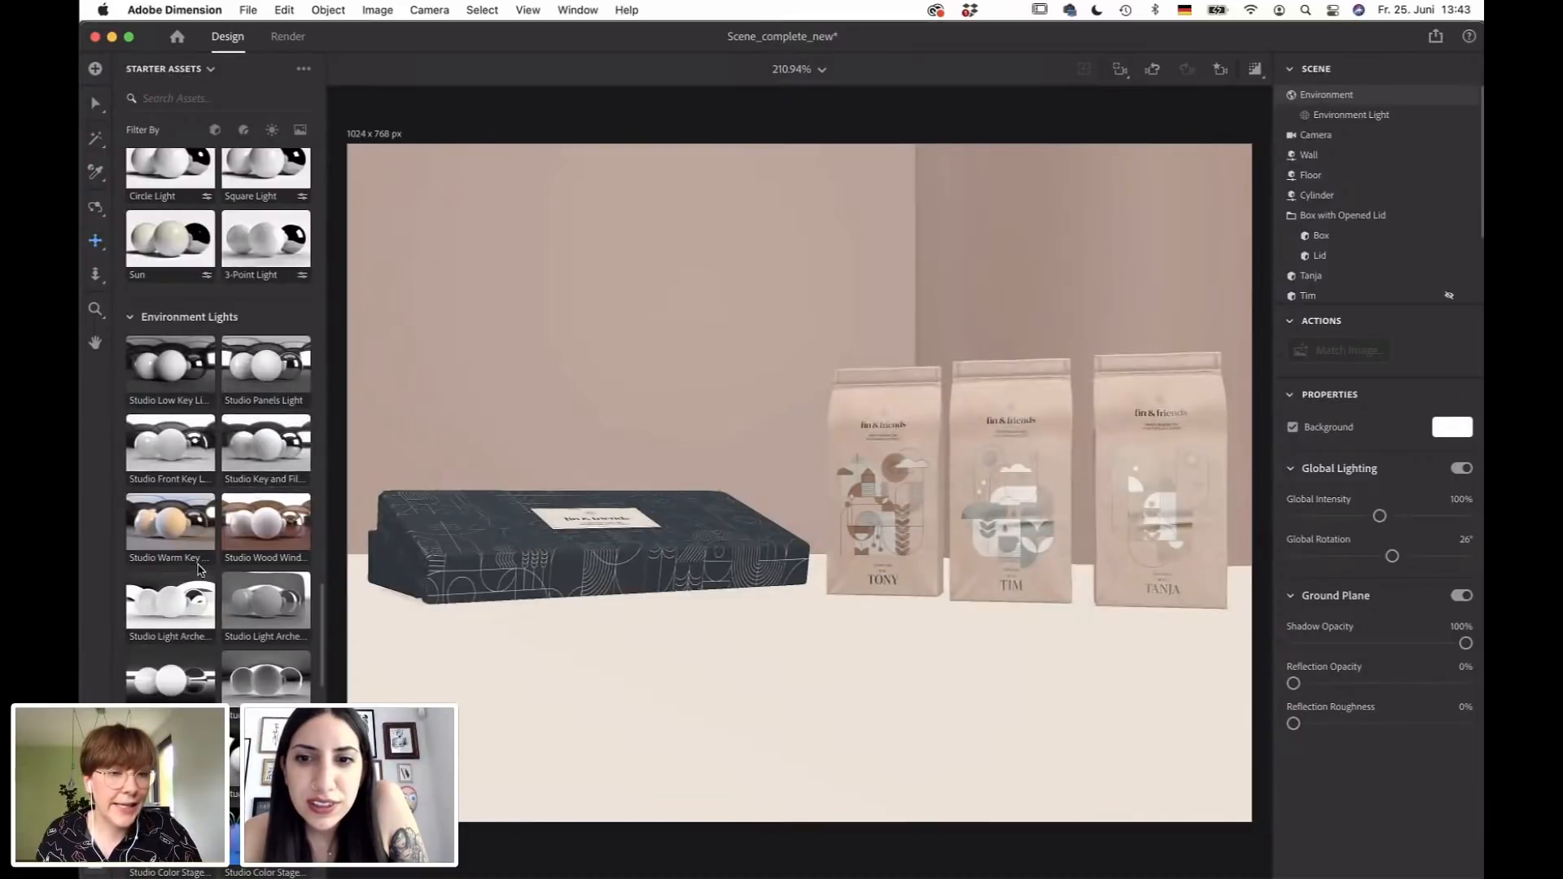
{"action": "scroll", "coordinate": [203, 517], "scroll_direction": "up", "scroll_amount": 5}
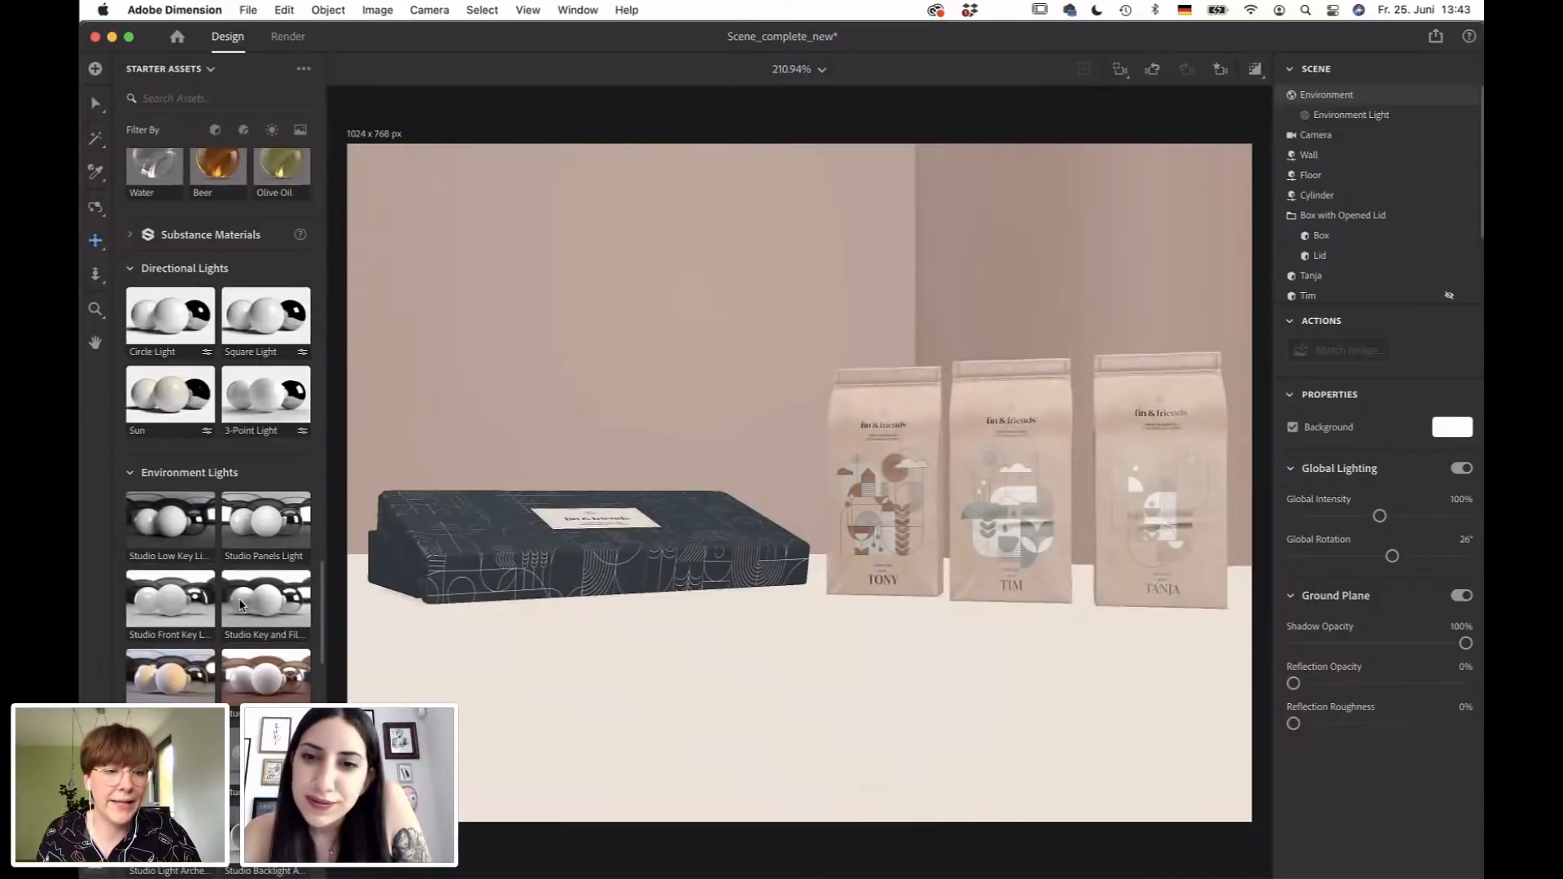
{"action": "scroll", "coordinate": [228, 602], "scroll_direction": "down", "scroll_amount": 3}
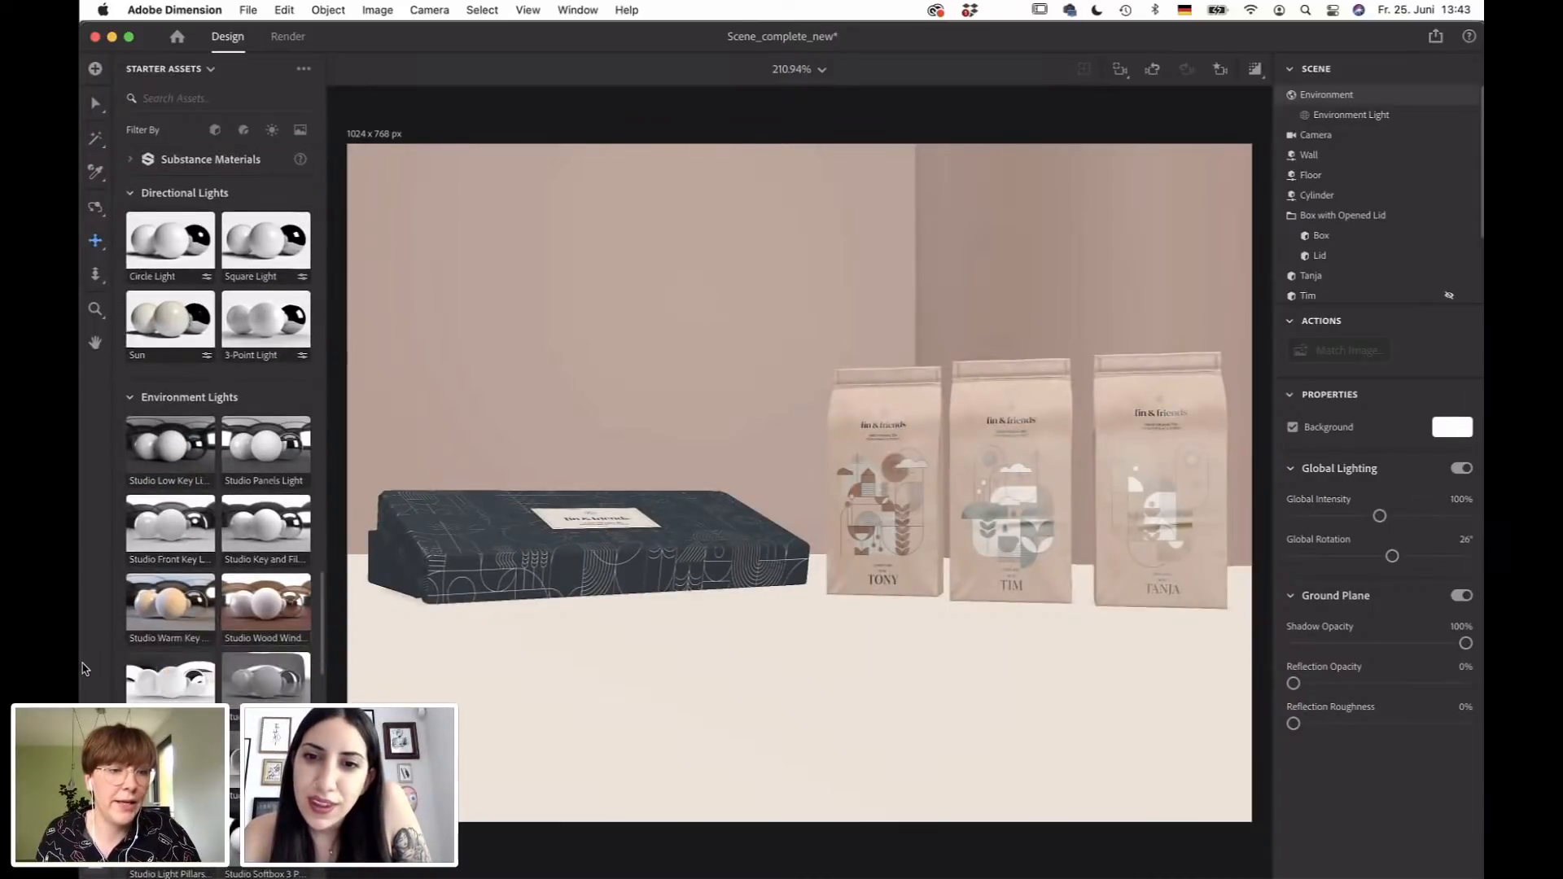
Try the Studio Warm Key, Studio Low Key and Studio Panels environment lights on the scene.
{"action": "left_click", "coordinate": [186, 607]}
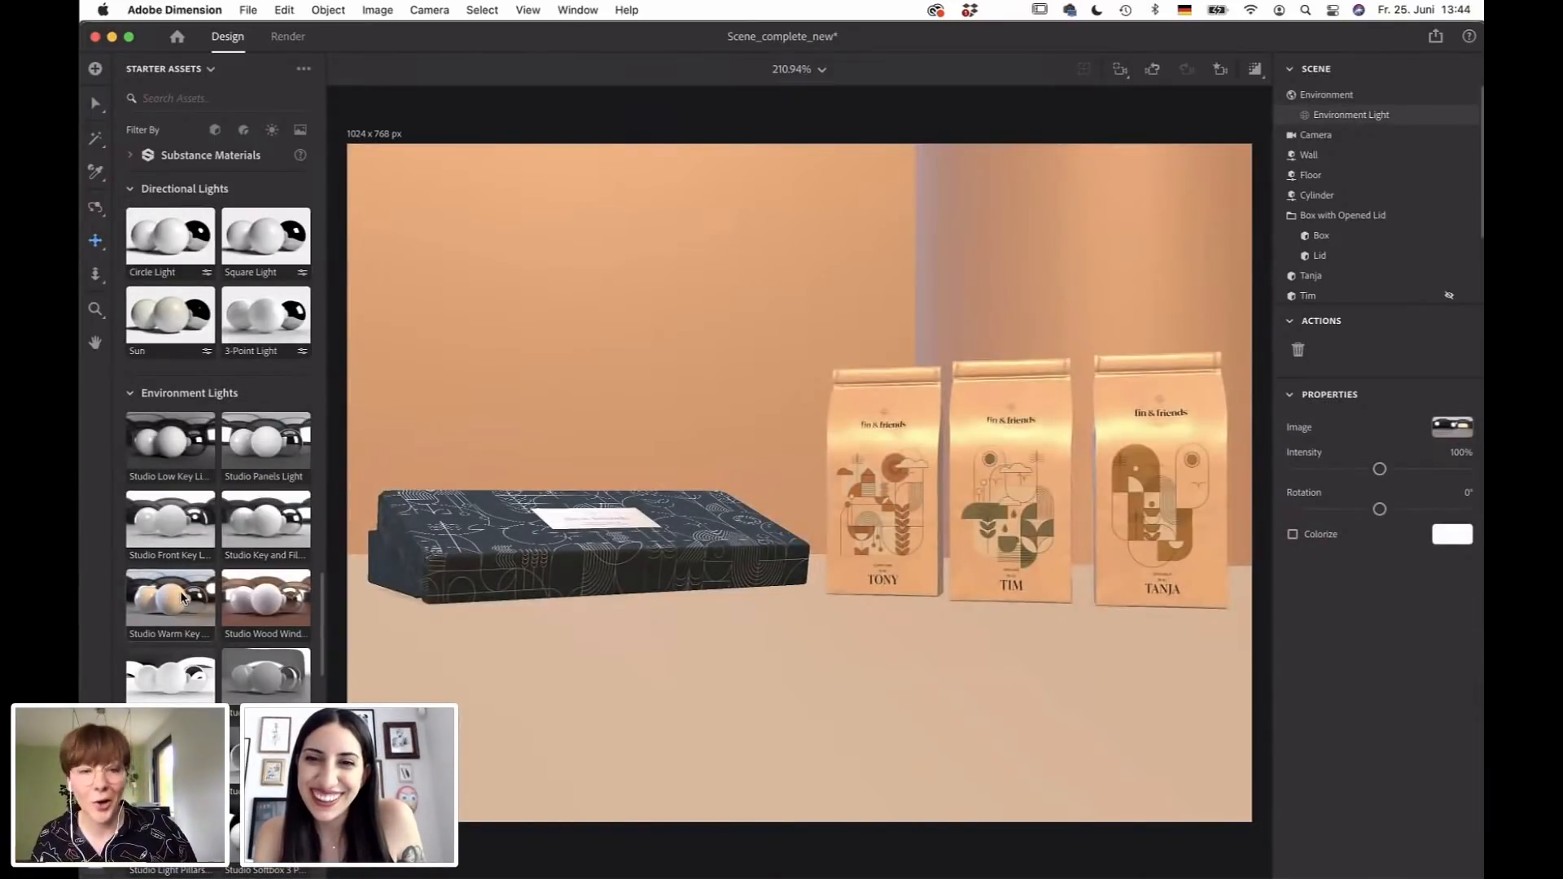
{"action": "left_click", "coordinate": [181, 436]}
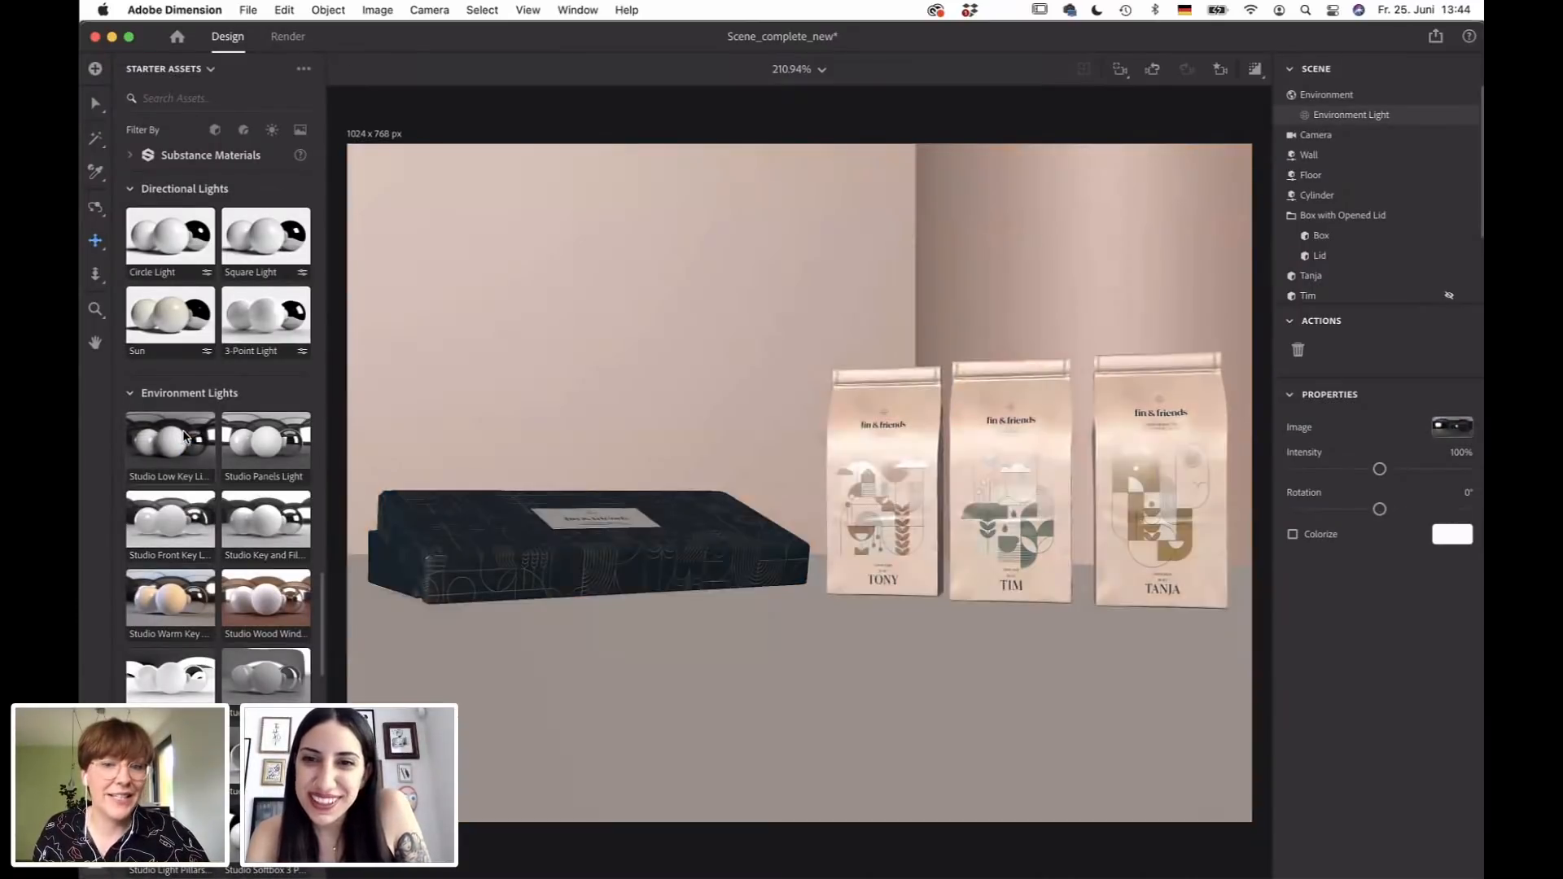
{"action": "left_click", "coordinate": [259, 451]}
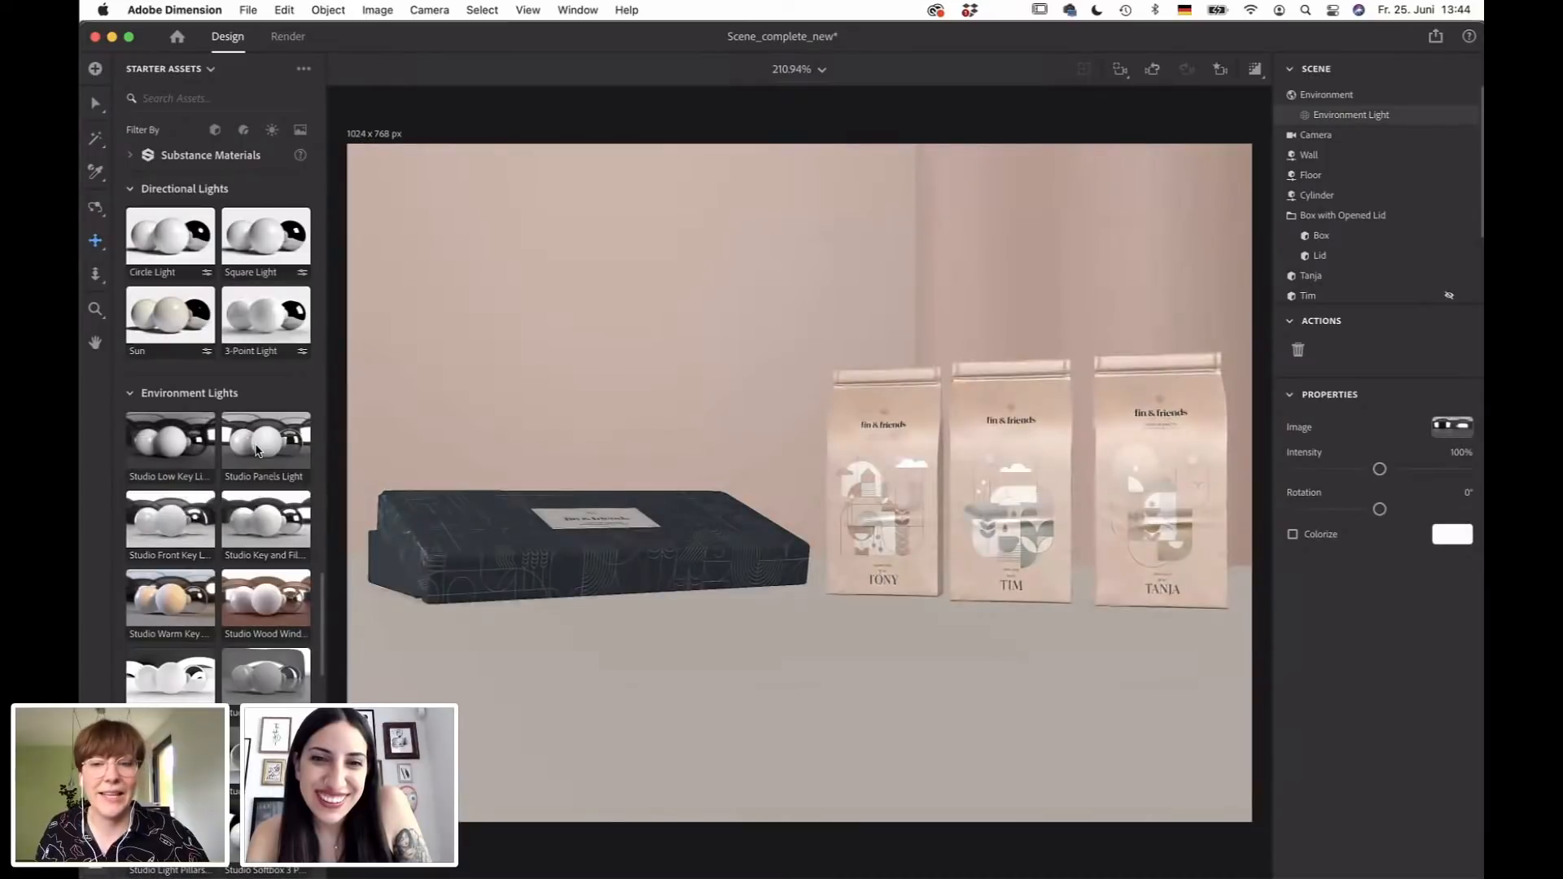
Apply the Studio Front Key environment light and set its rotation to -40°.
{"action": "left_click", "coordinate": [184, 530]}
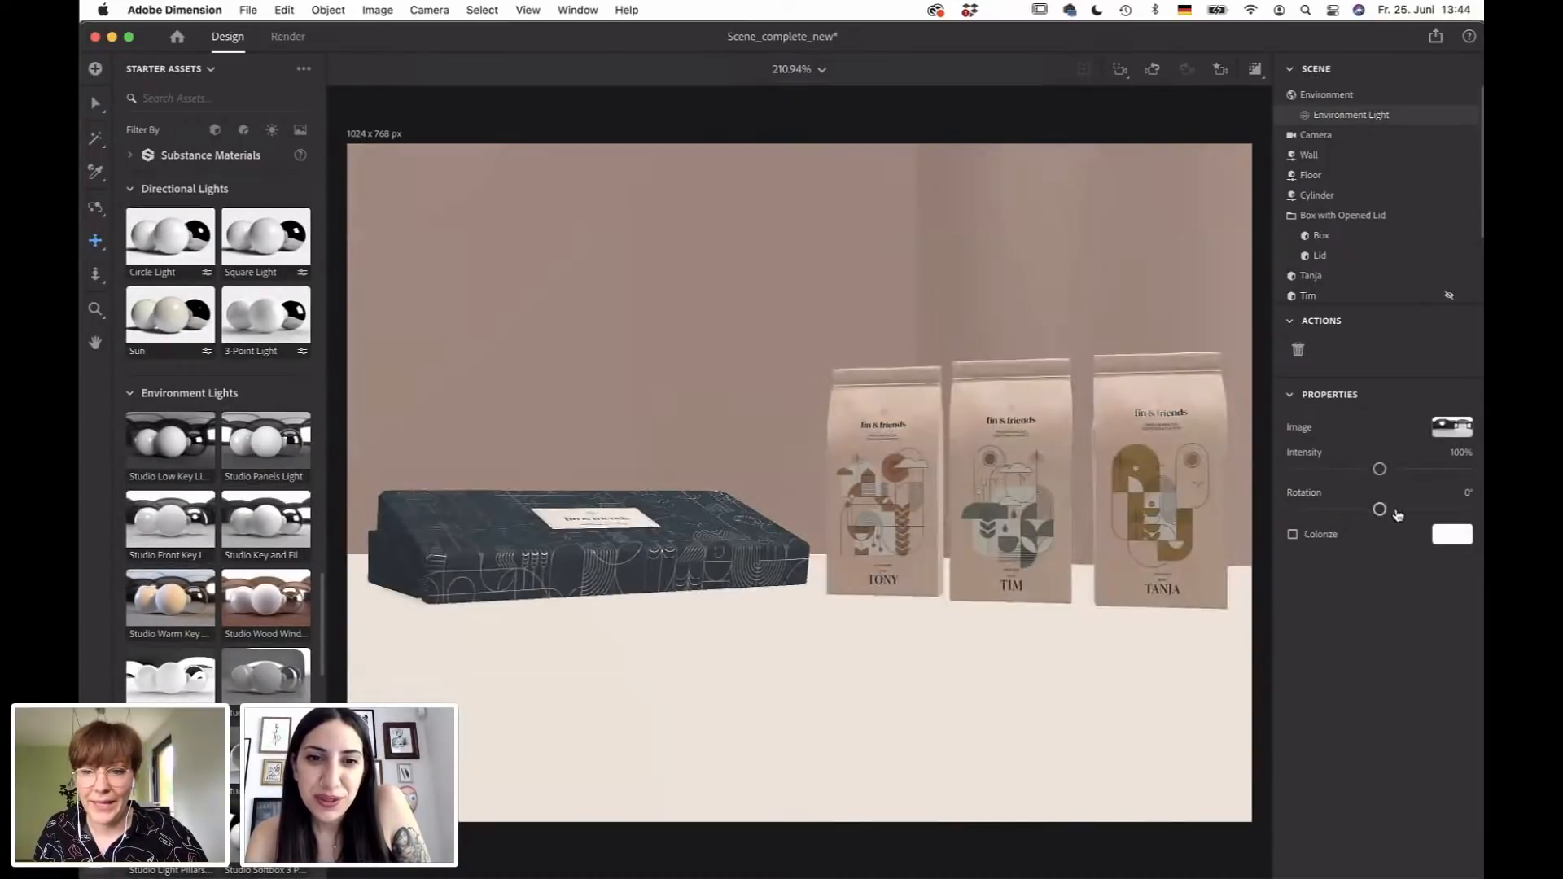
{"action": "left_click", "coordinate": [1397, 510]}
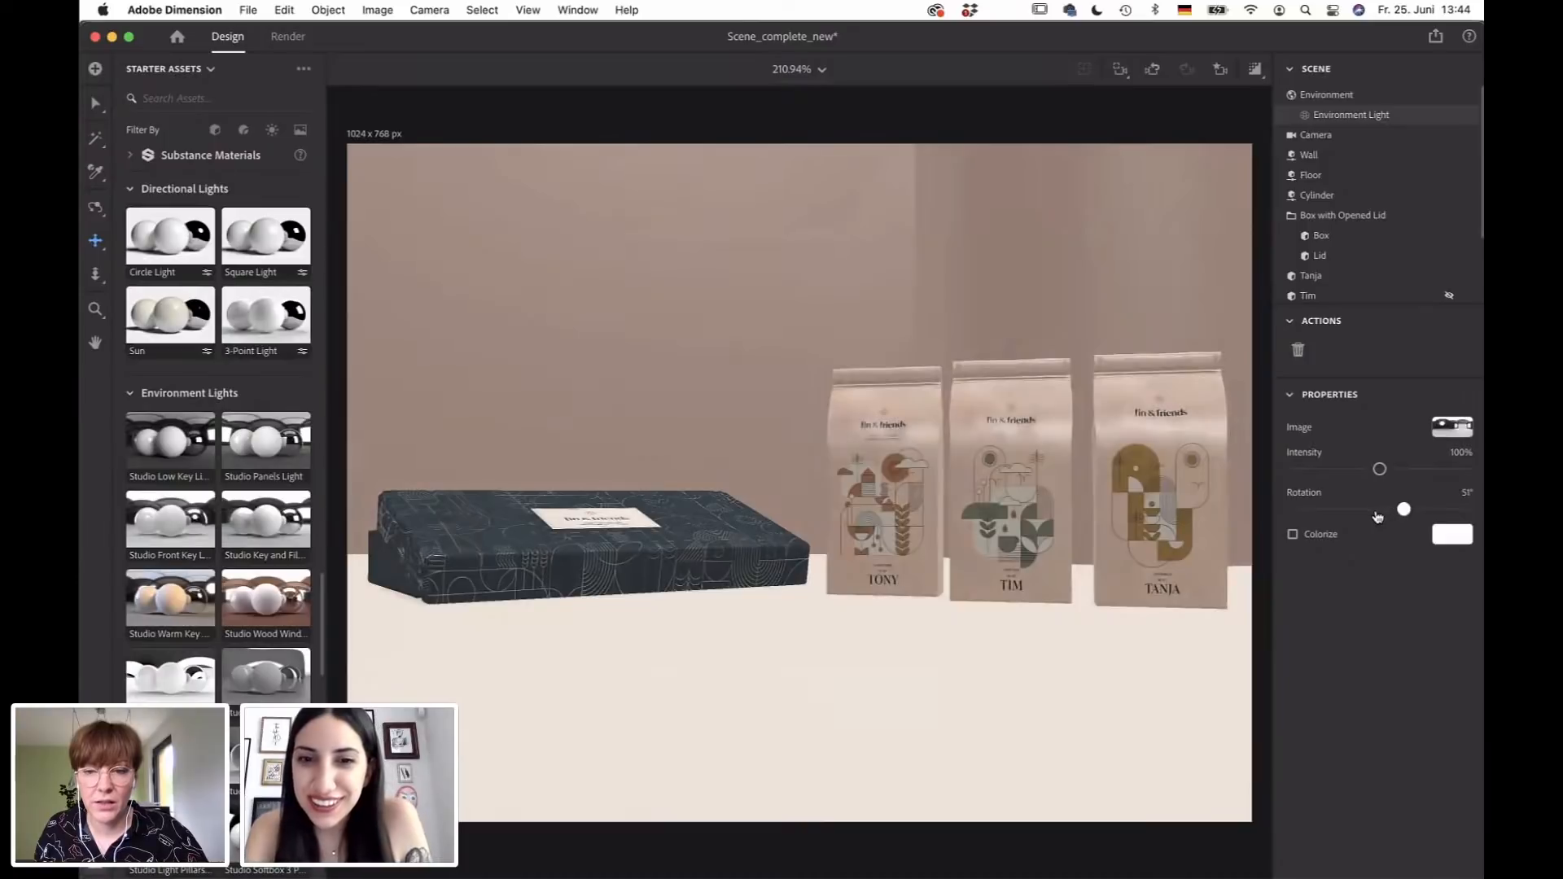
{"action": "left_click", "coordinate": [1376, 513]}
{"action": "left_click_drag", "start_coordinate": [1374, 513], "coordinate": [1362, 518]}
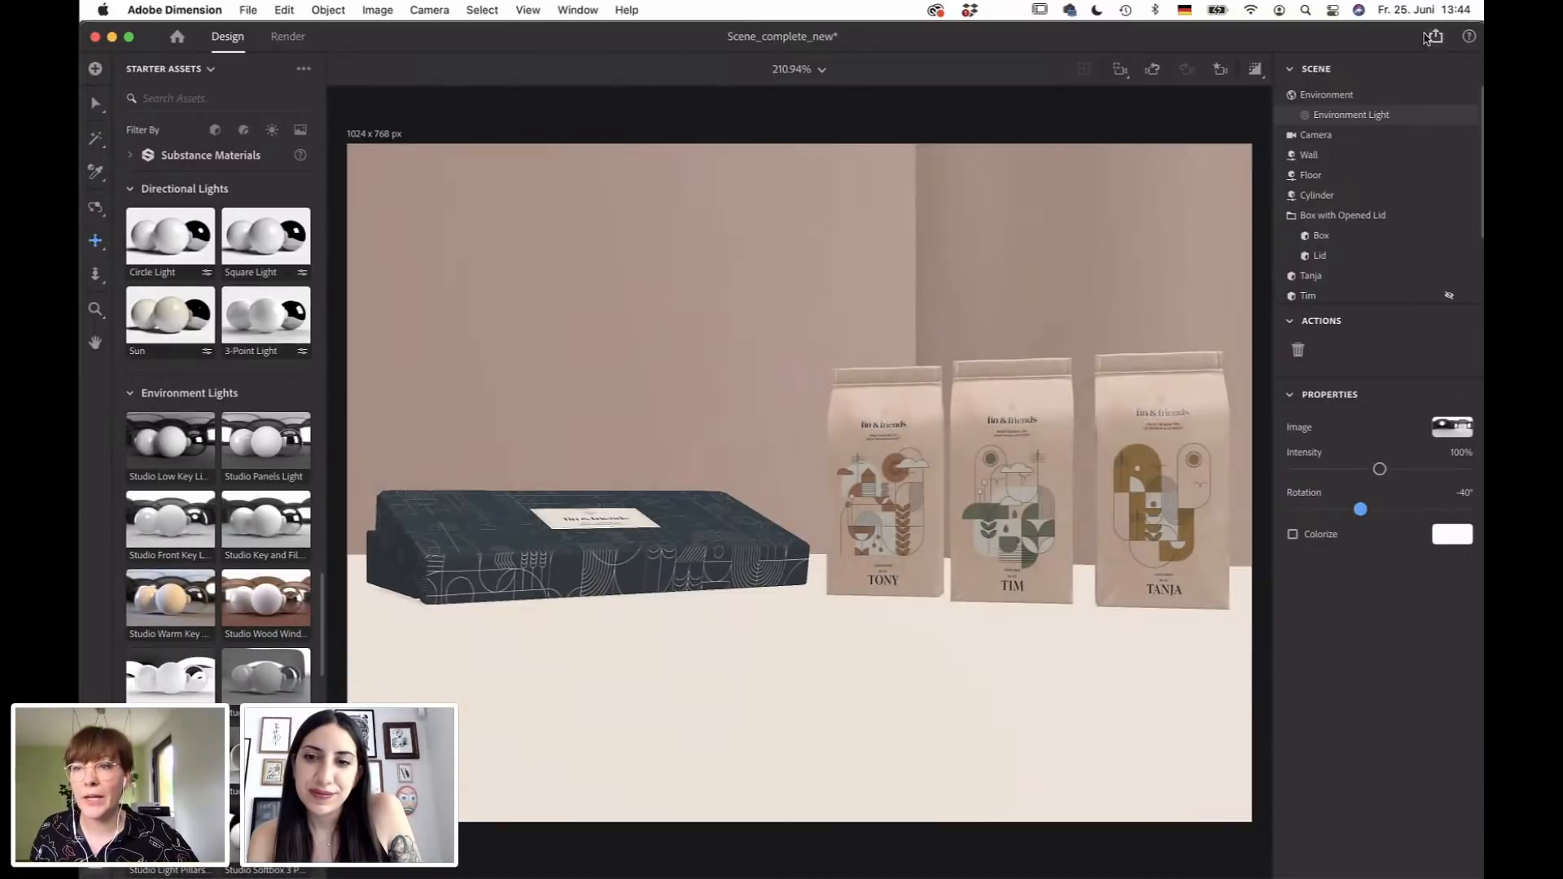
Examine the scene's snapshot and publishing options and its render settings, and return to the design workspace.
{"action": "left_click", "coordinate": [1437, 37]}
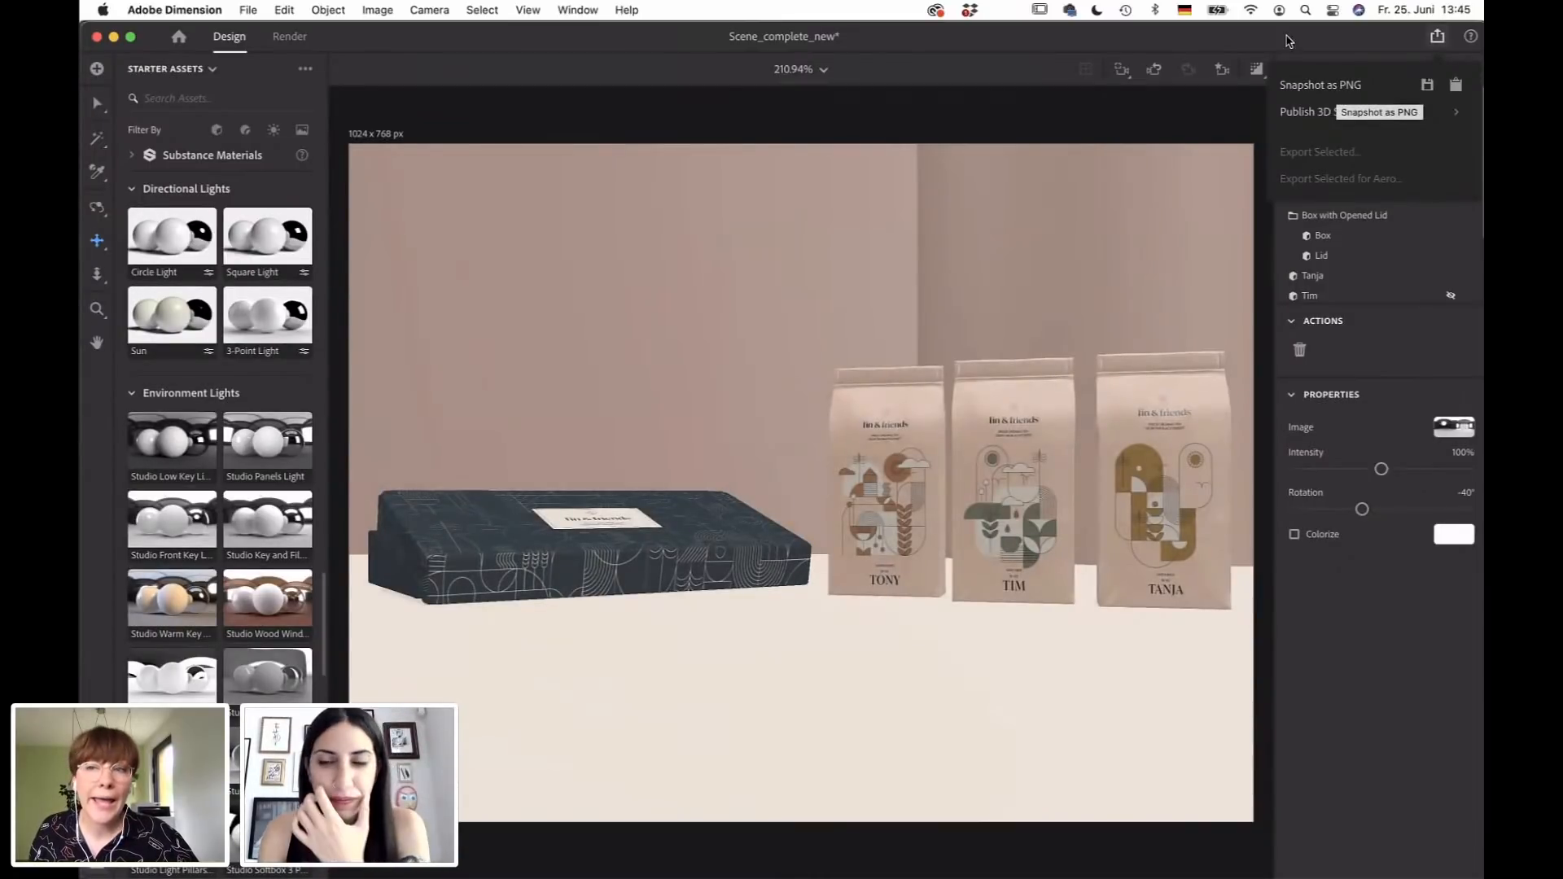
{"action": "left_click", "coordinate": [488, 19]}
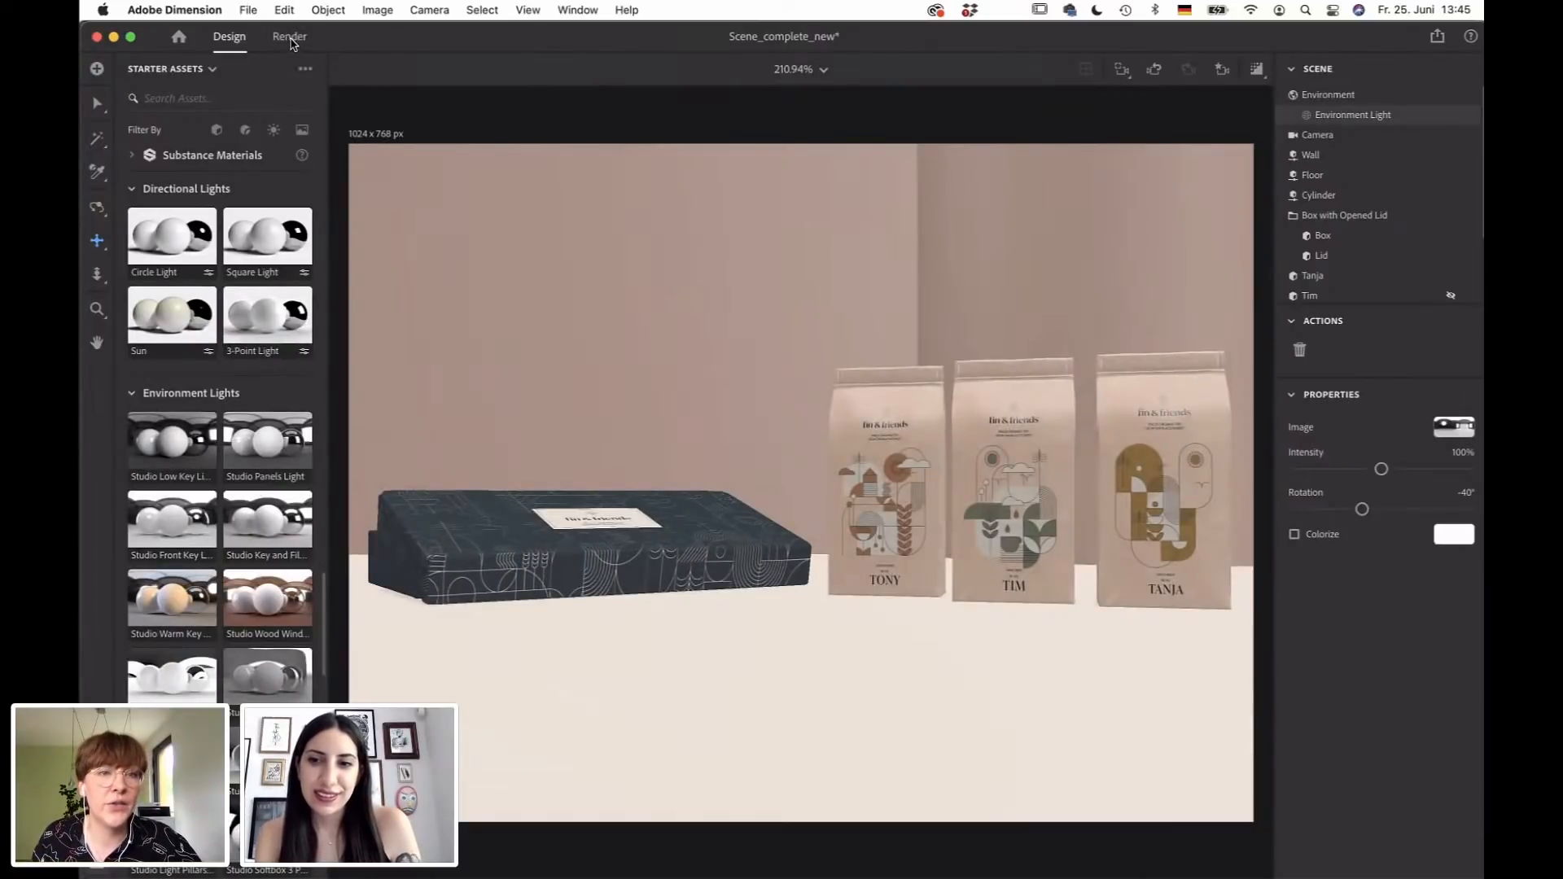
{"action": "left_click", "coordinate": [290, 36]}
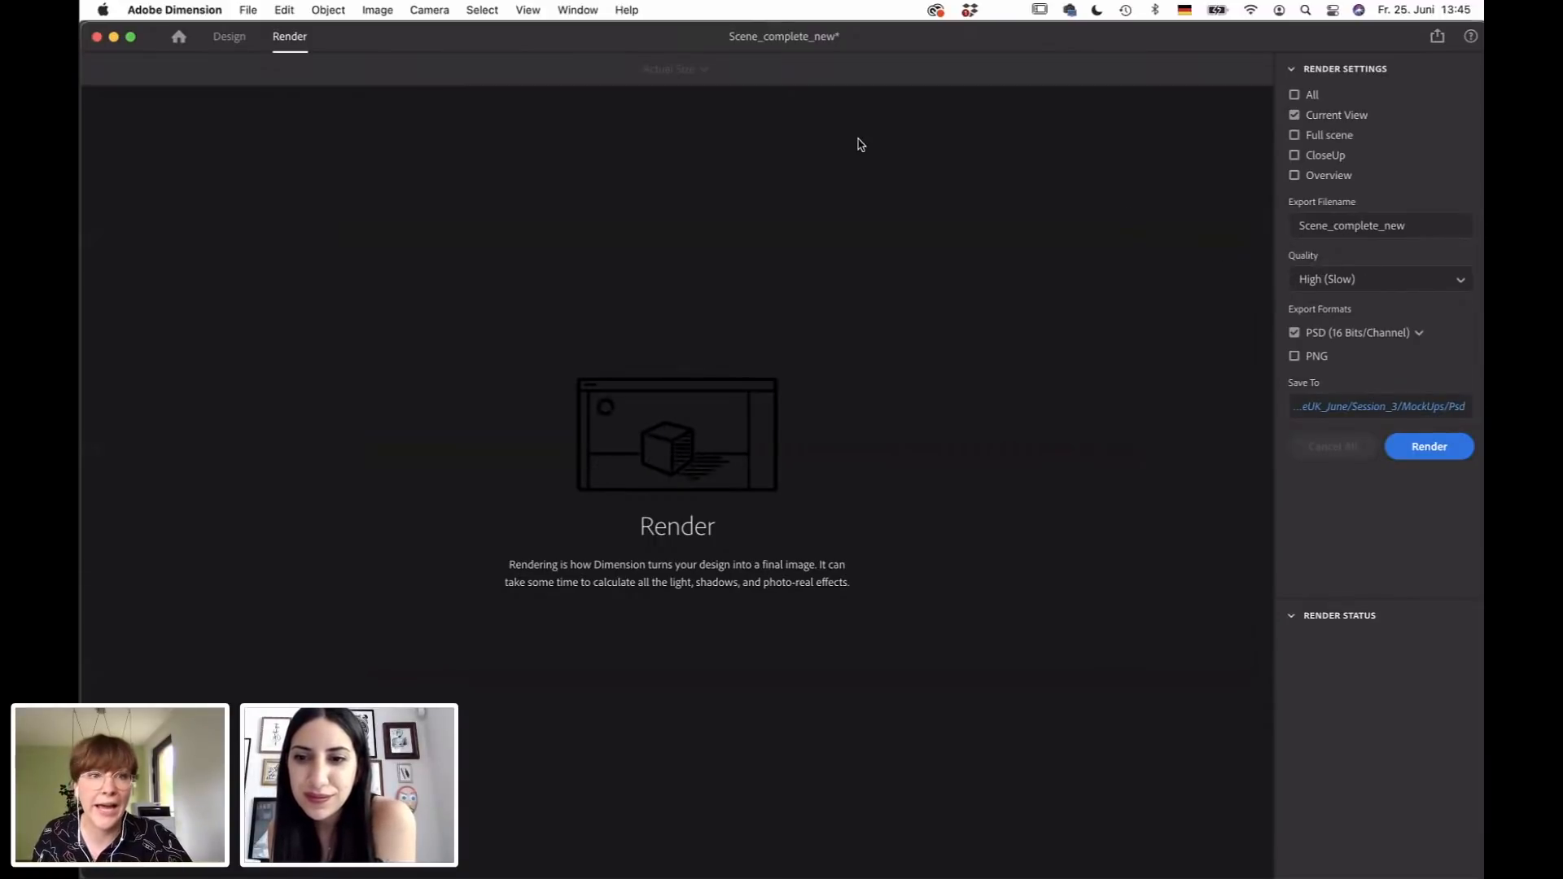
{"action": "left_click", "coordinate": [247, 40]}
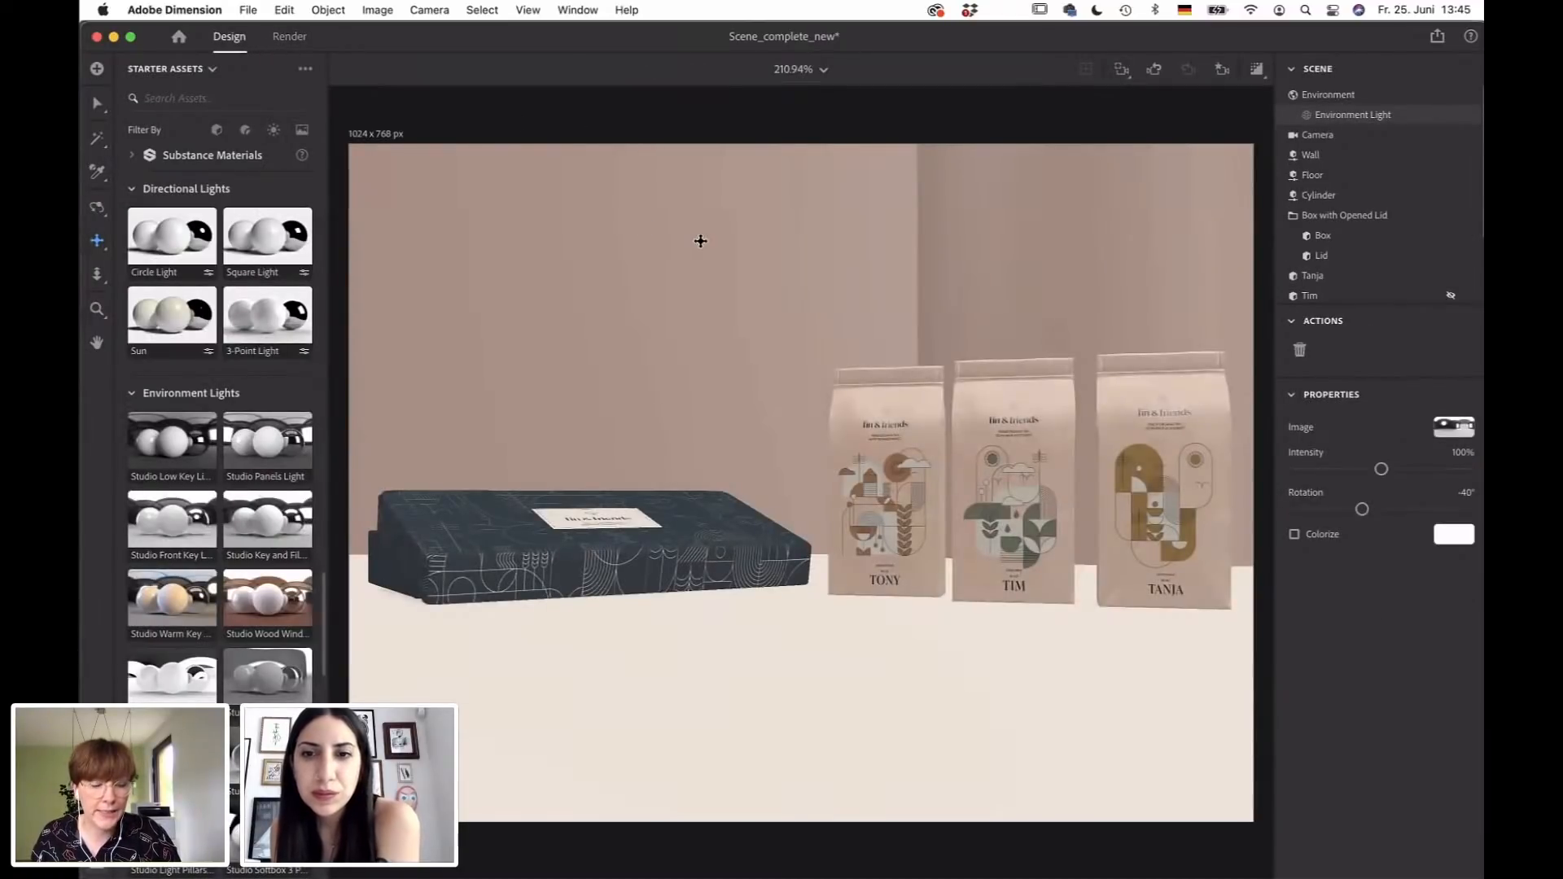
Switch to Finder and enlarge the window showing the JPG folder of rendered mockups.
{"action": "key", "text": "super+Tab"}
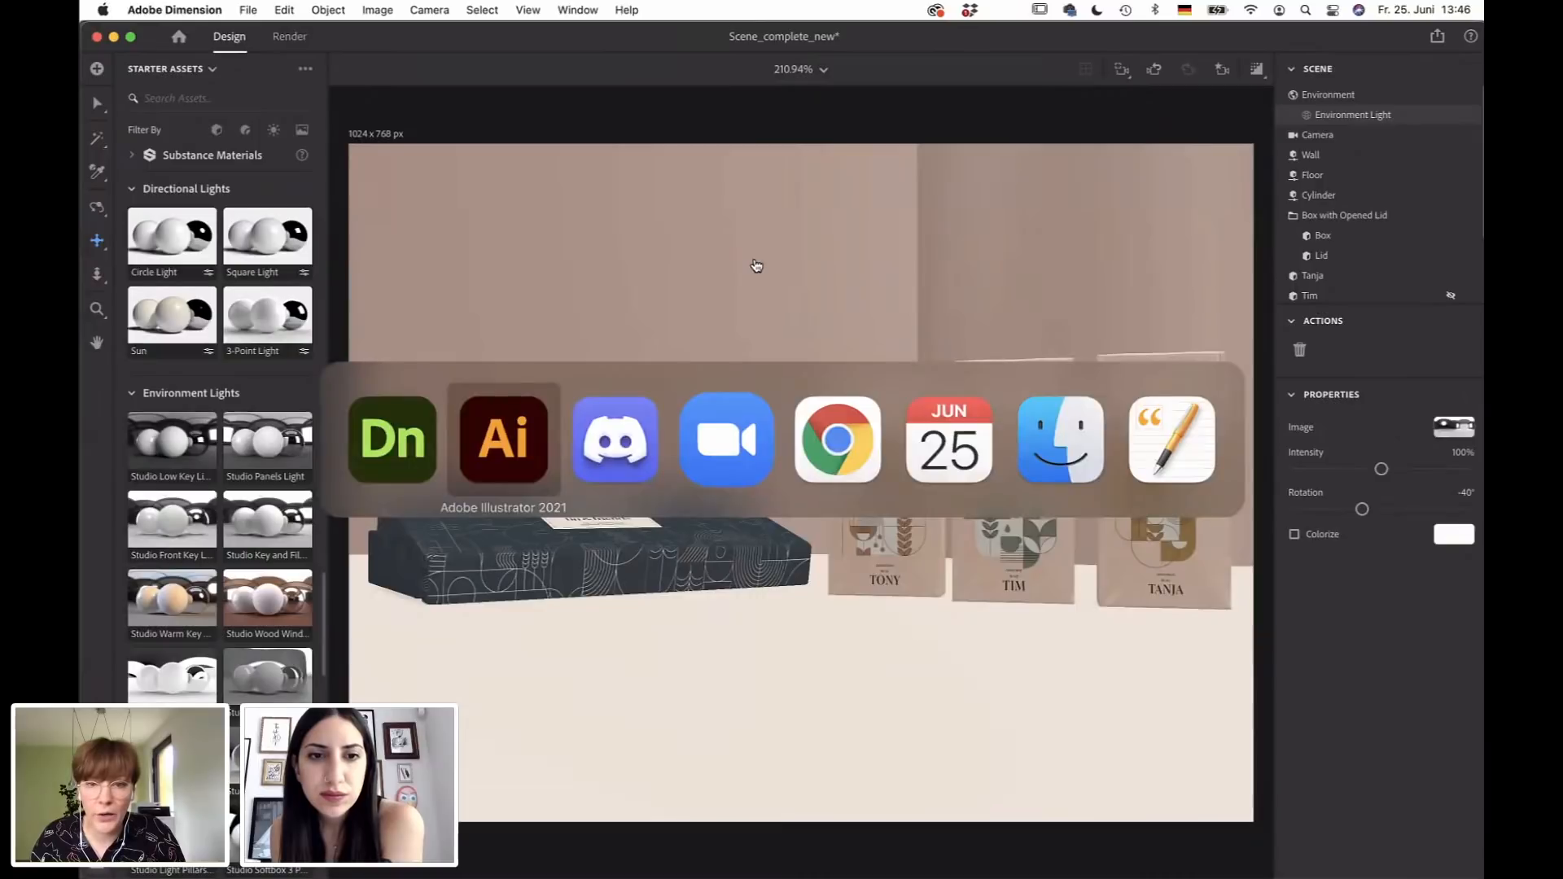
{"action": "key", "text": "super+Tab"}
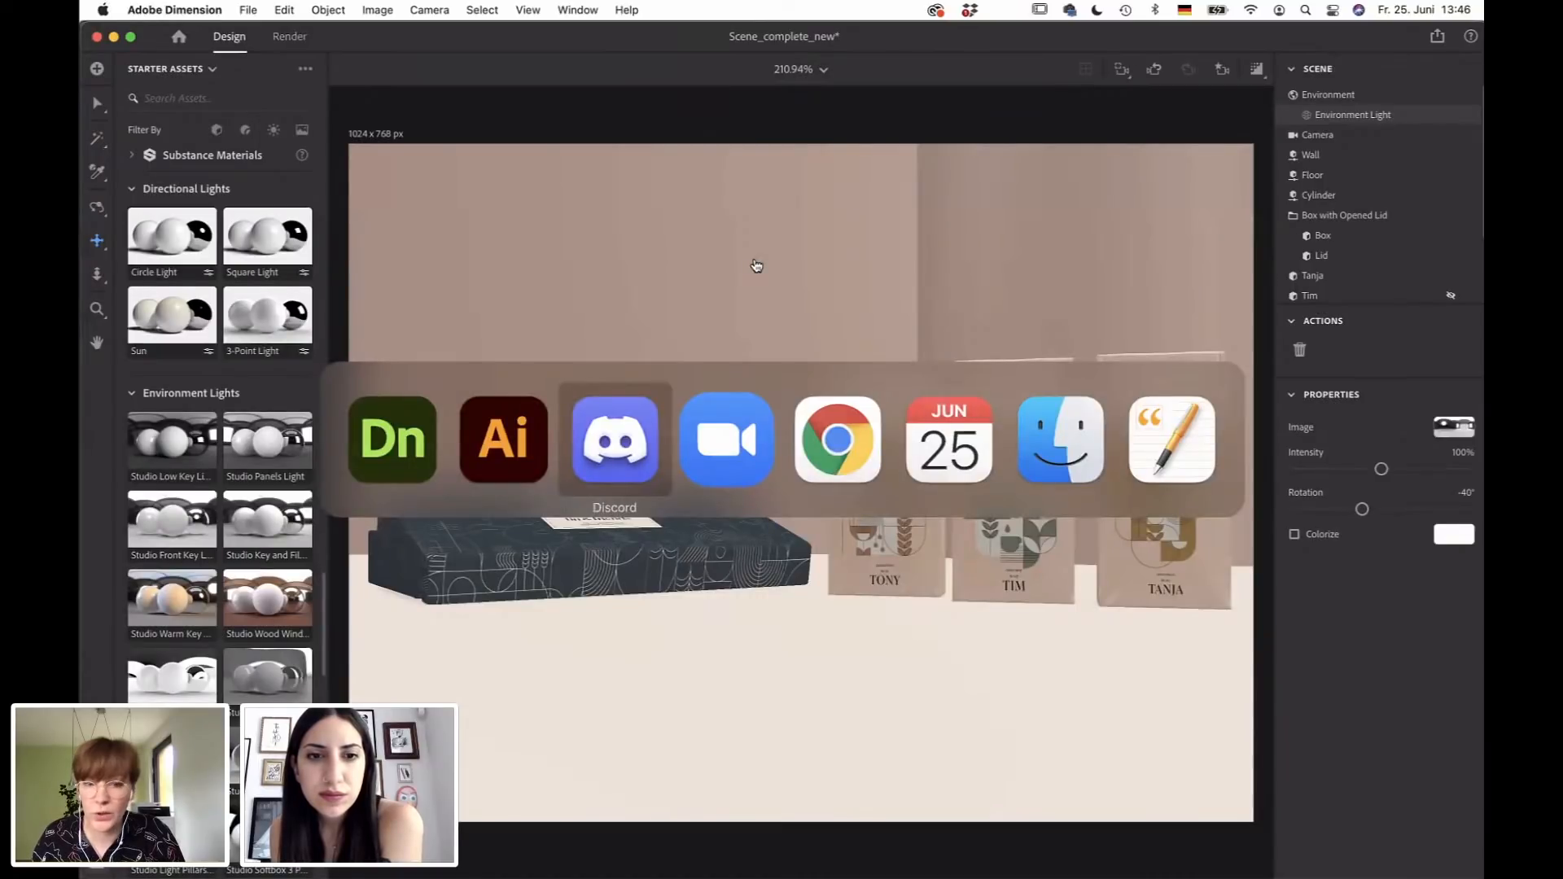
{"action": "key", "text": "super+Tab"}
{"action": "key", "text": "super+Tab"}
{"action": "key", "text": "super+Tab"}
{"action": "key", "text": "super+Tab"}
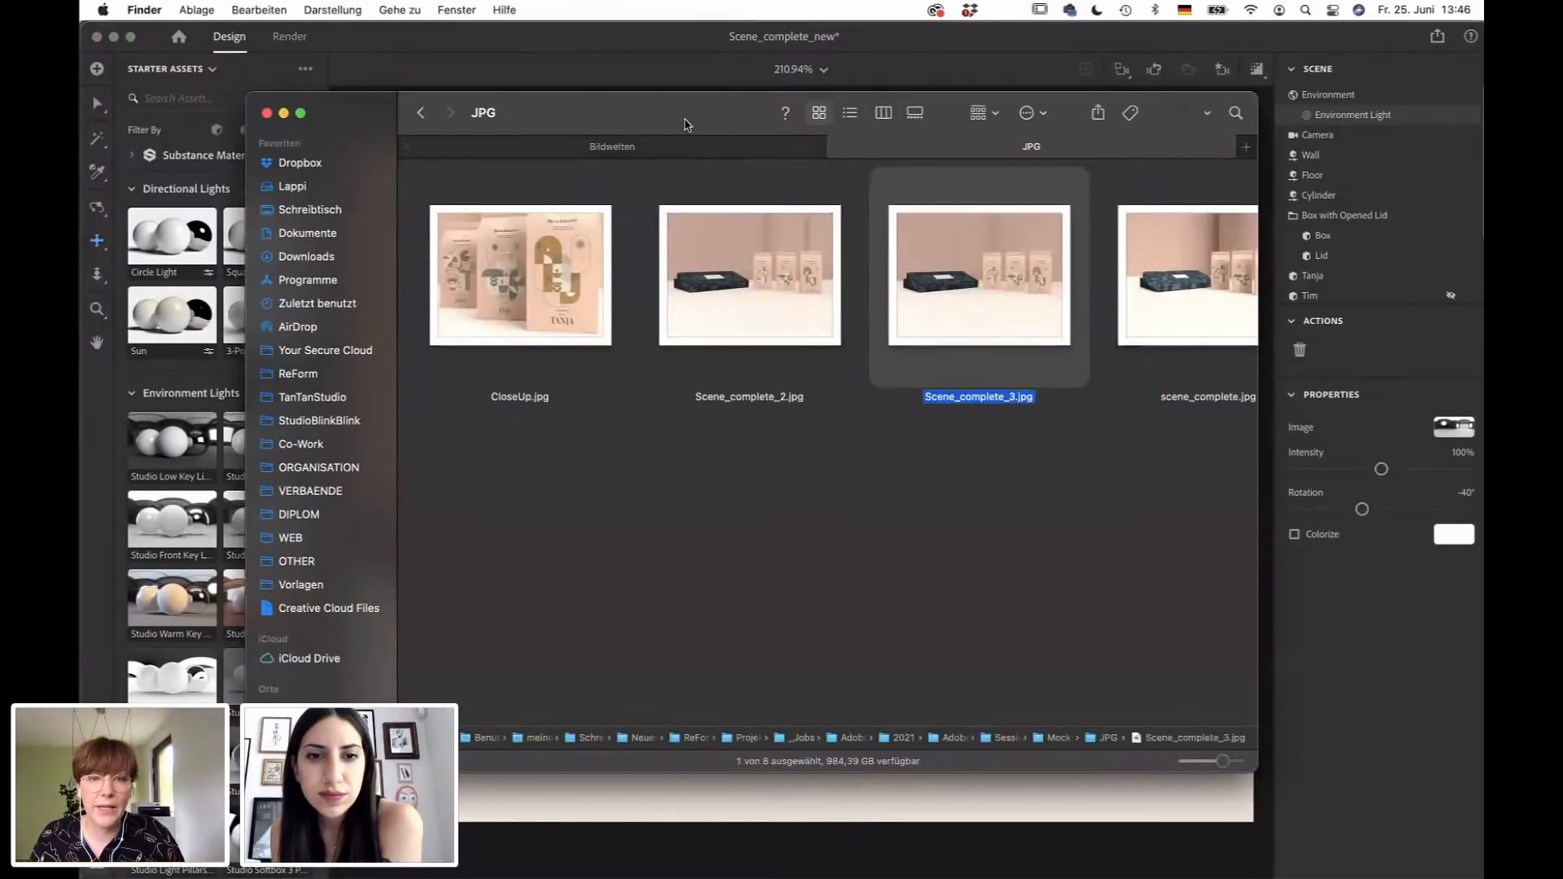
{"action": "left_click_drag", "start_coordinate": [684, 124], "coordinate": [641, 120]}
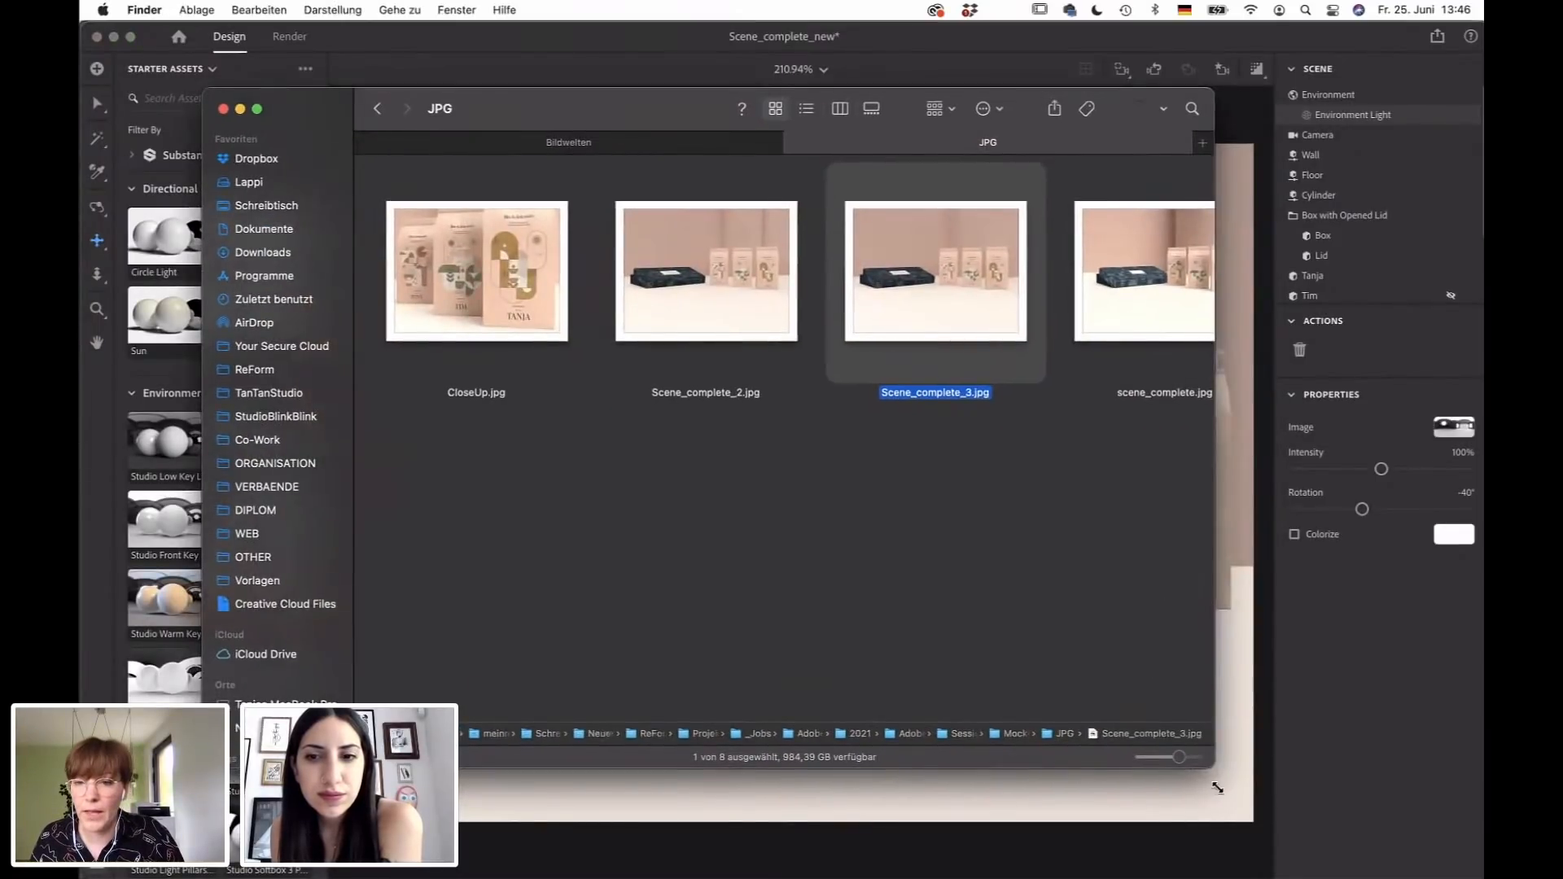
{"action": "left_click_drag", "start_coordinate": [1217, 788], "coordinate": [1371, 870]}
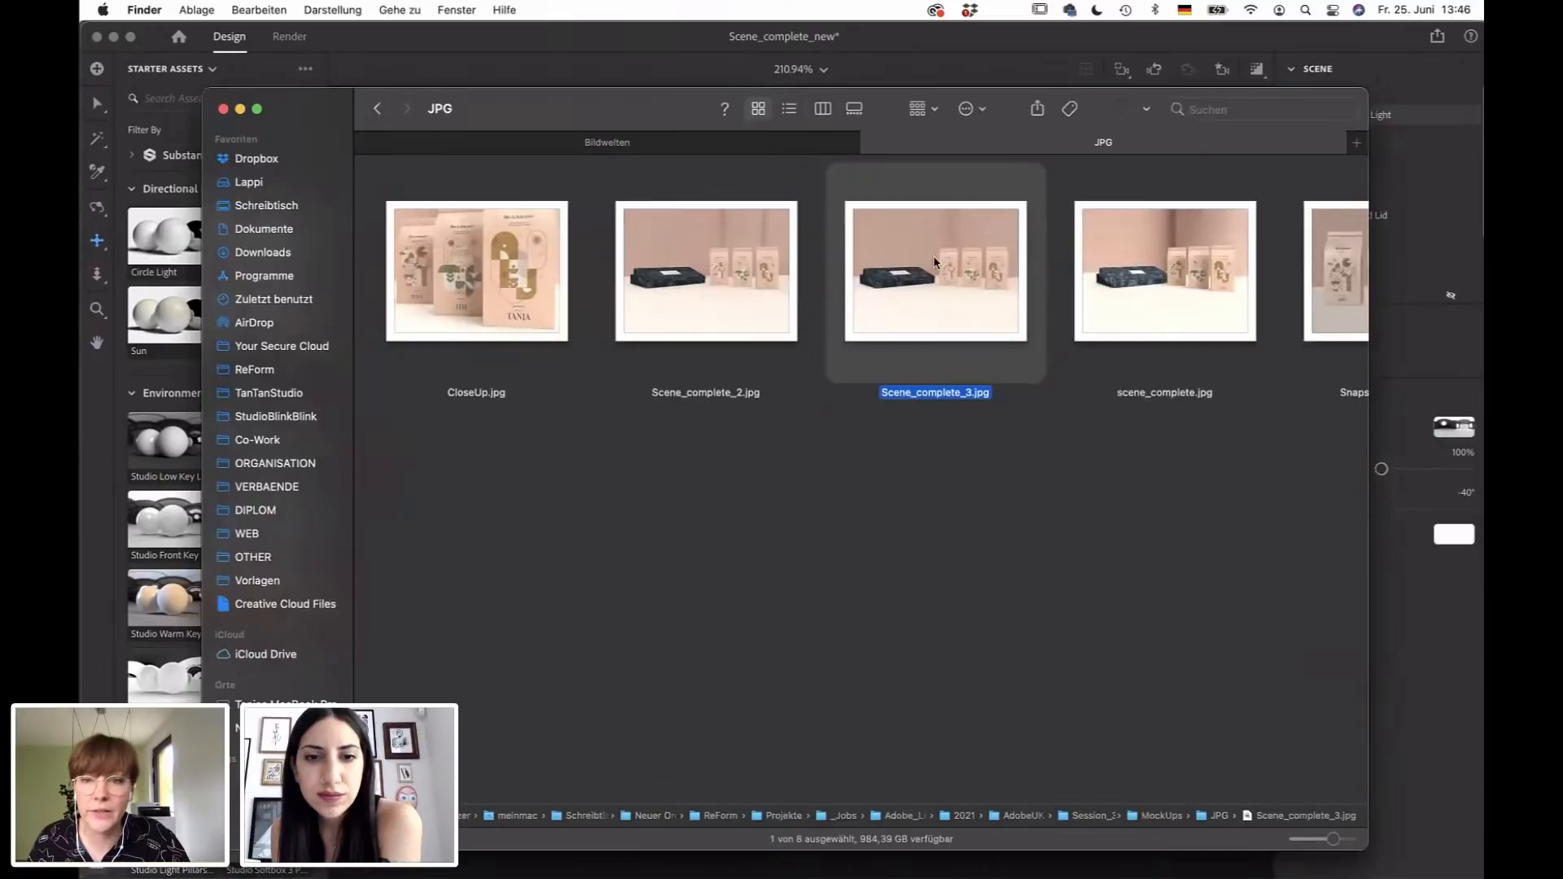
Preview the images Scene_complete_3.jpg and Snapshot_closeup.png to compare the render with the snapshot.
{"action": "key", "text": "space"}
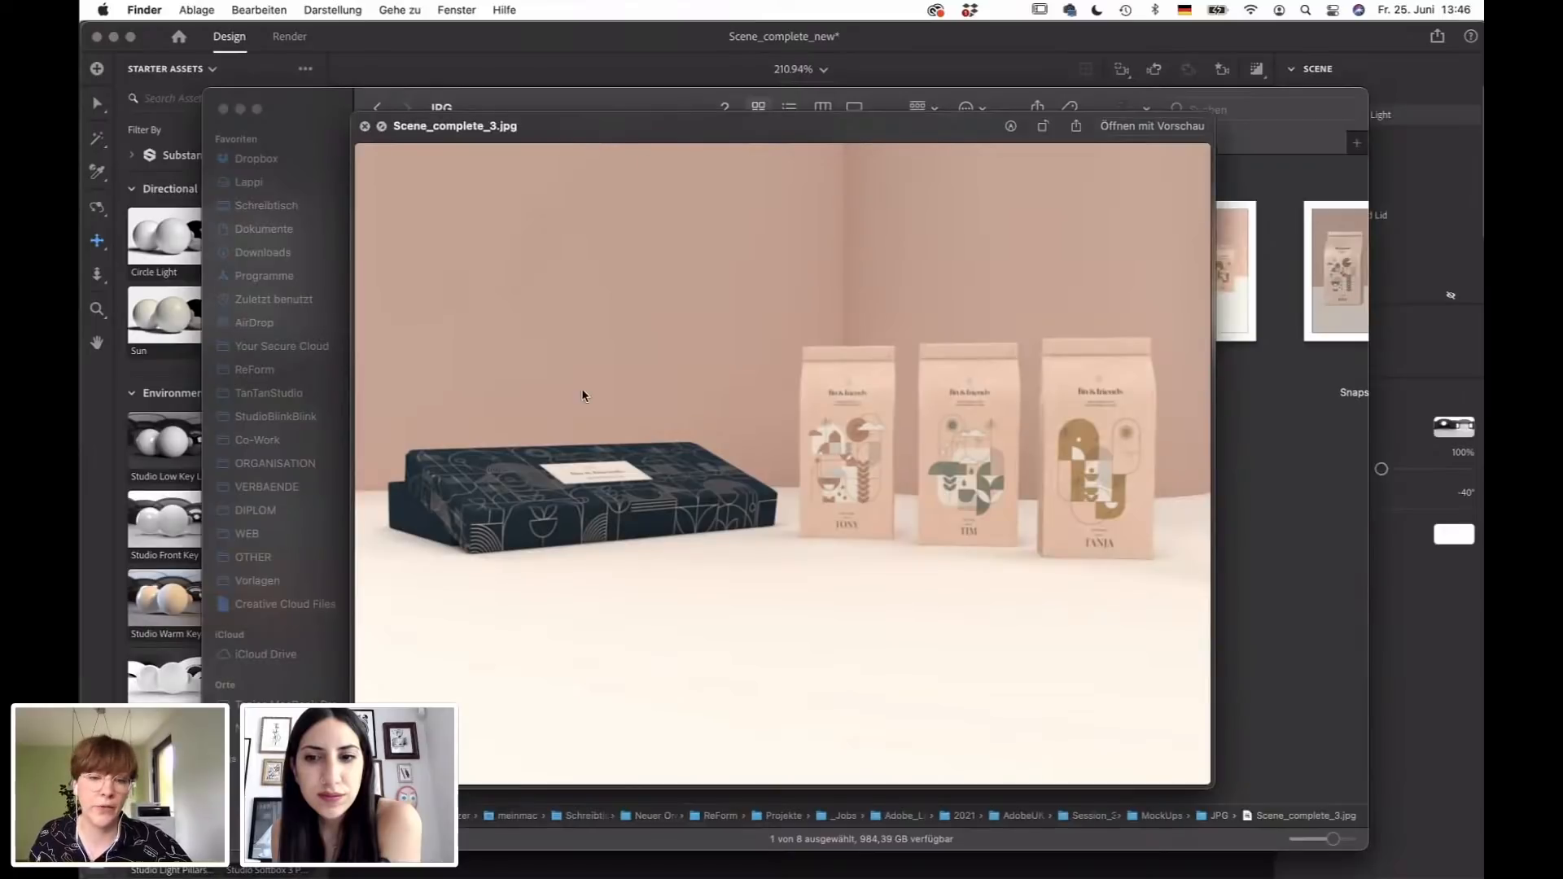
{"action": "key", "text": "space"}
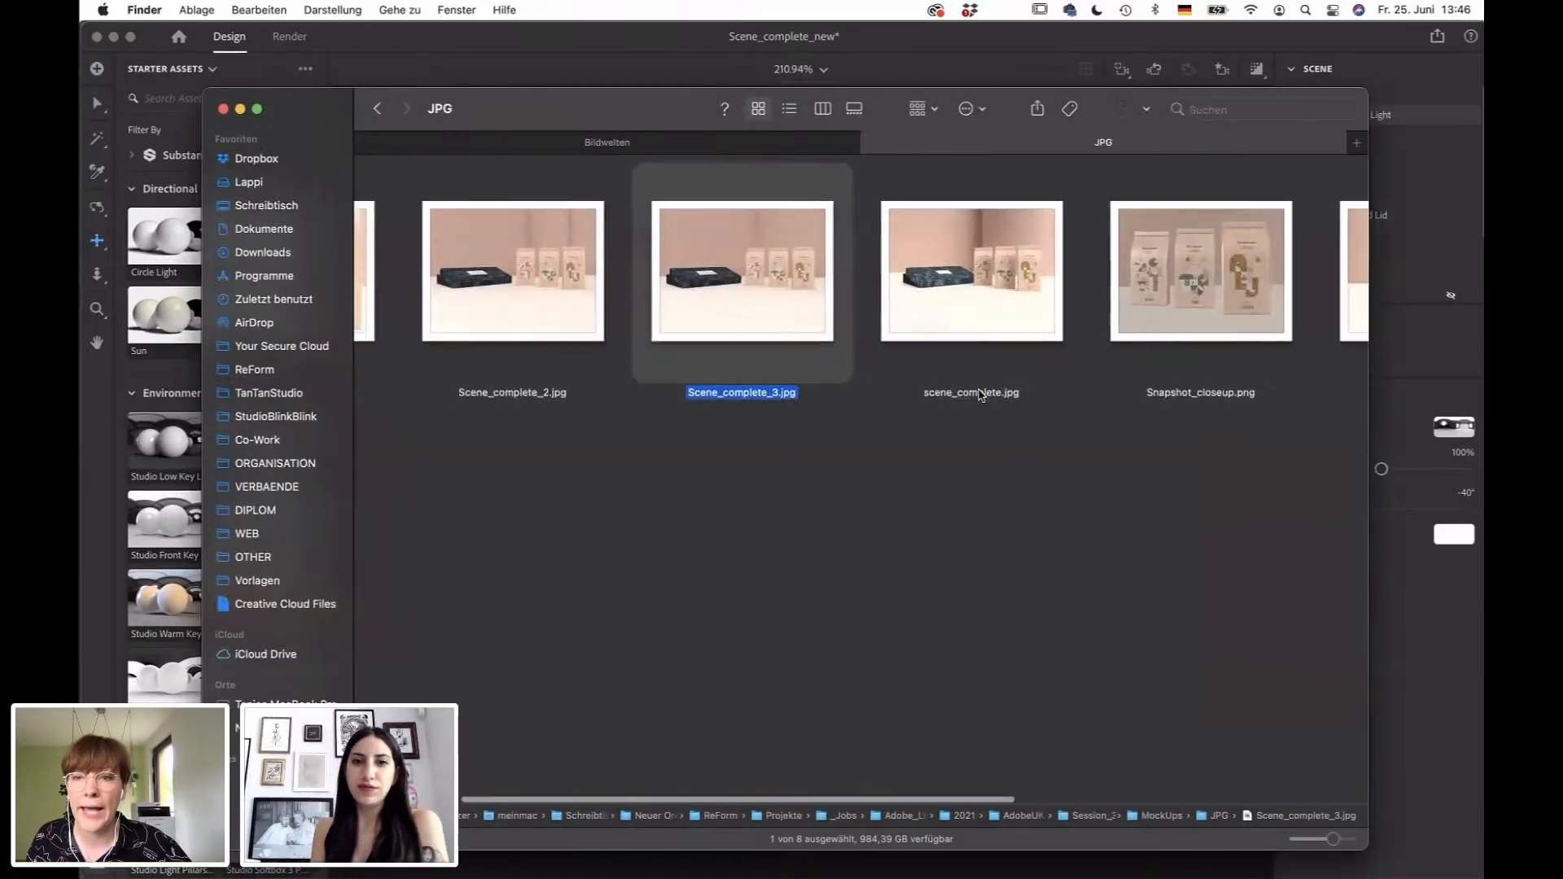
{"action": "scroll", "coordinate": [981, 395], "scroll_direction": "right", "scroll_amount": 5}
{"action": "left_click", "coordinate": [725, 258]}
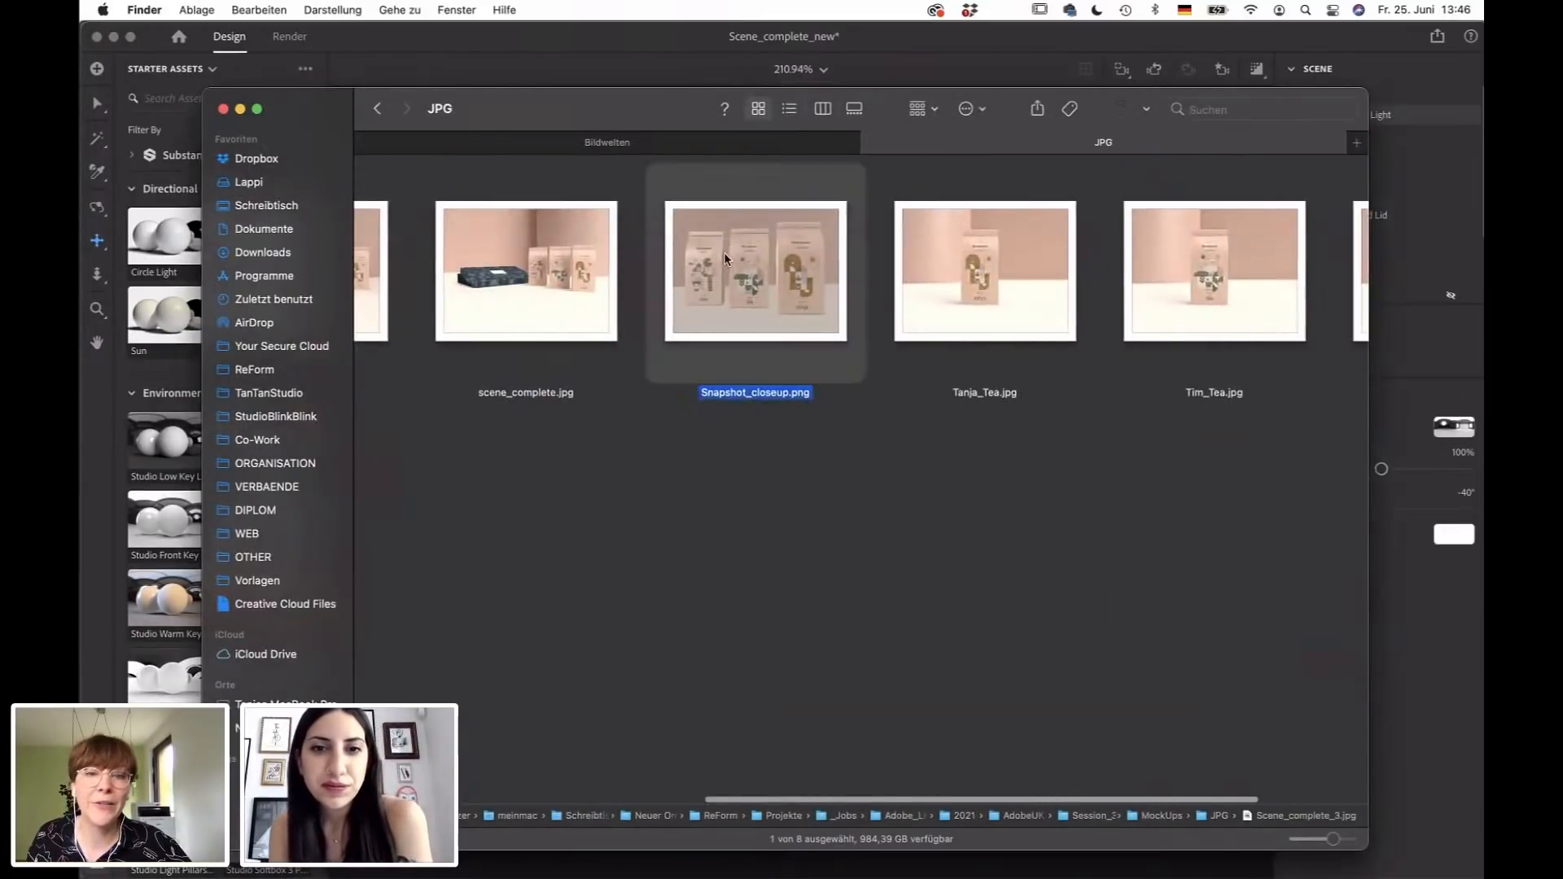
{"action": "key", "text": "space"}
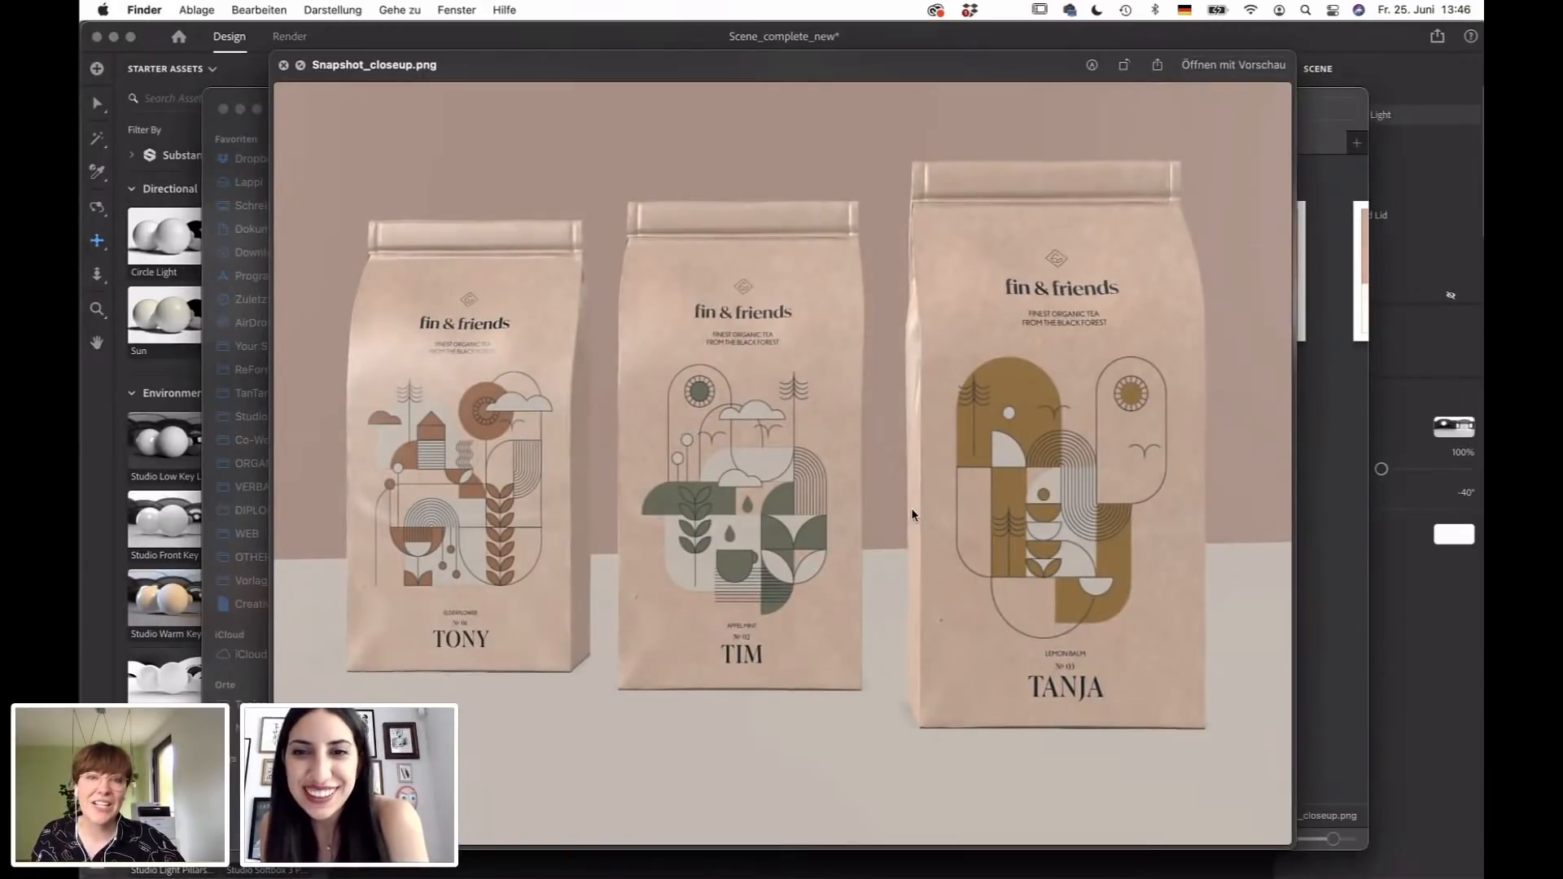
{"action": "key", "text": "space"}
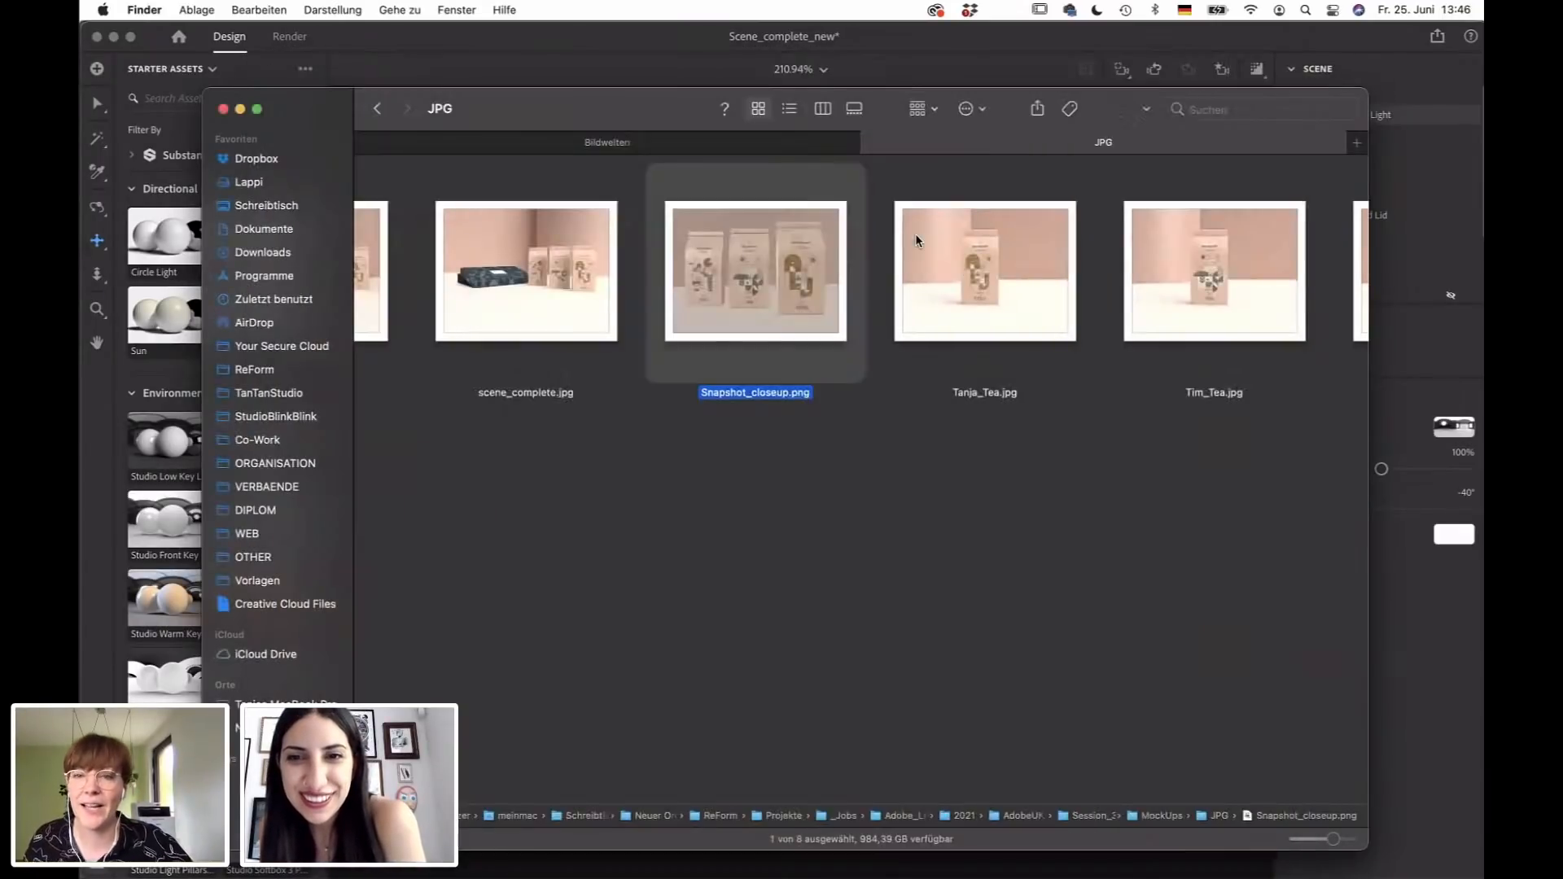
Preview the Tanja_Tea.jpg, Tim_Tea.jpg and Tony_Tea.jpg renders and return to the scene in Dimension.
{"action": "left_click", "coordinate": [1015, 253]}
{"action": "key", "text": "space"}
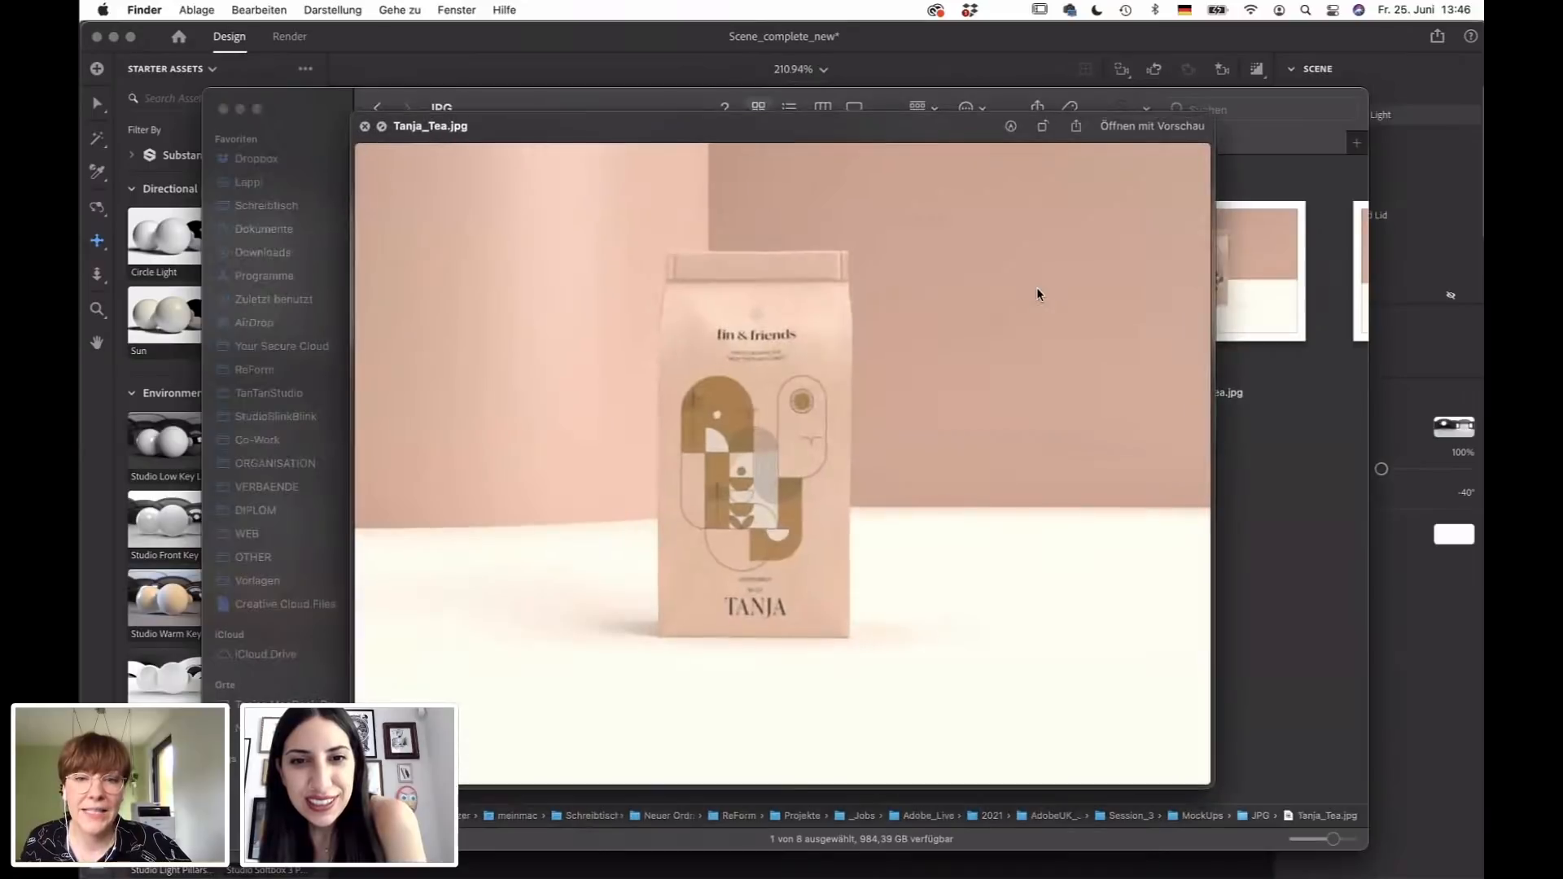
{"action": "left_click", "coordinate": [1233, 267]}
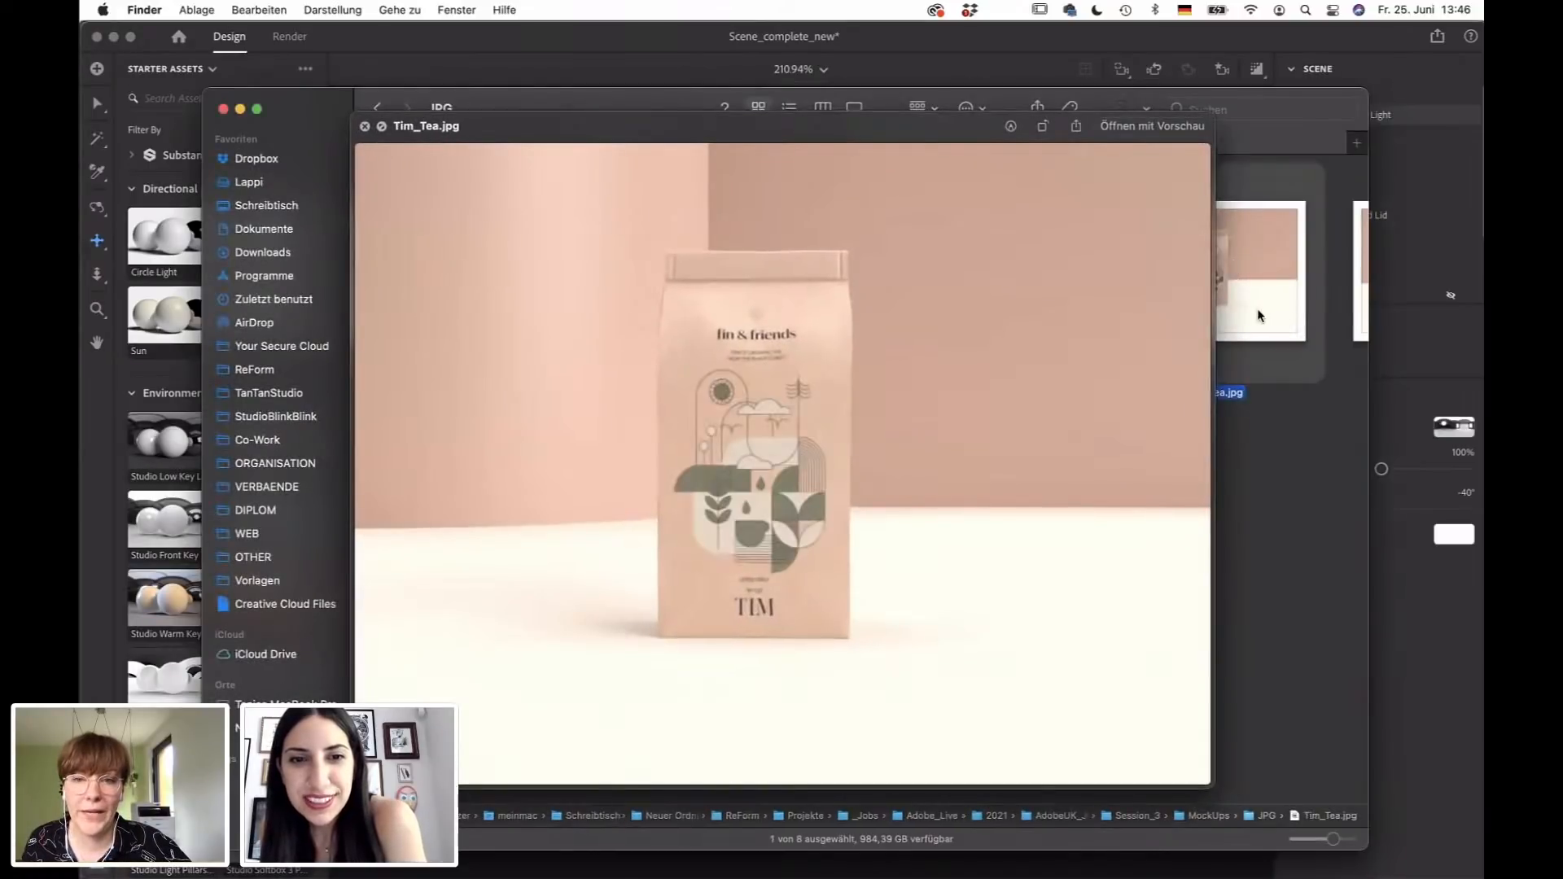
{"action": "key", "text": "space"}
{"action": "left_click", "coordinate": [1236, 291]}
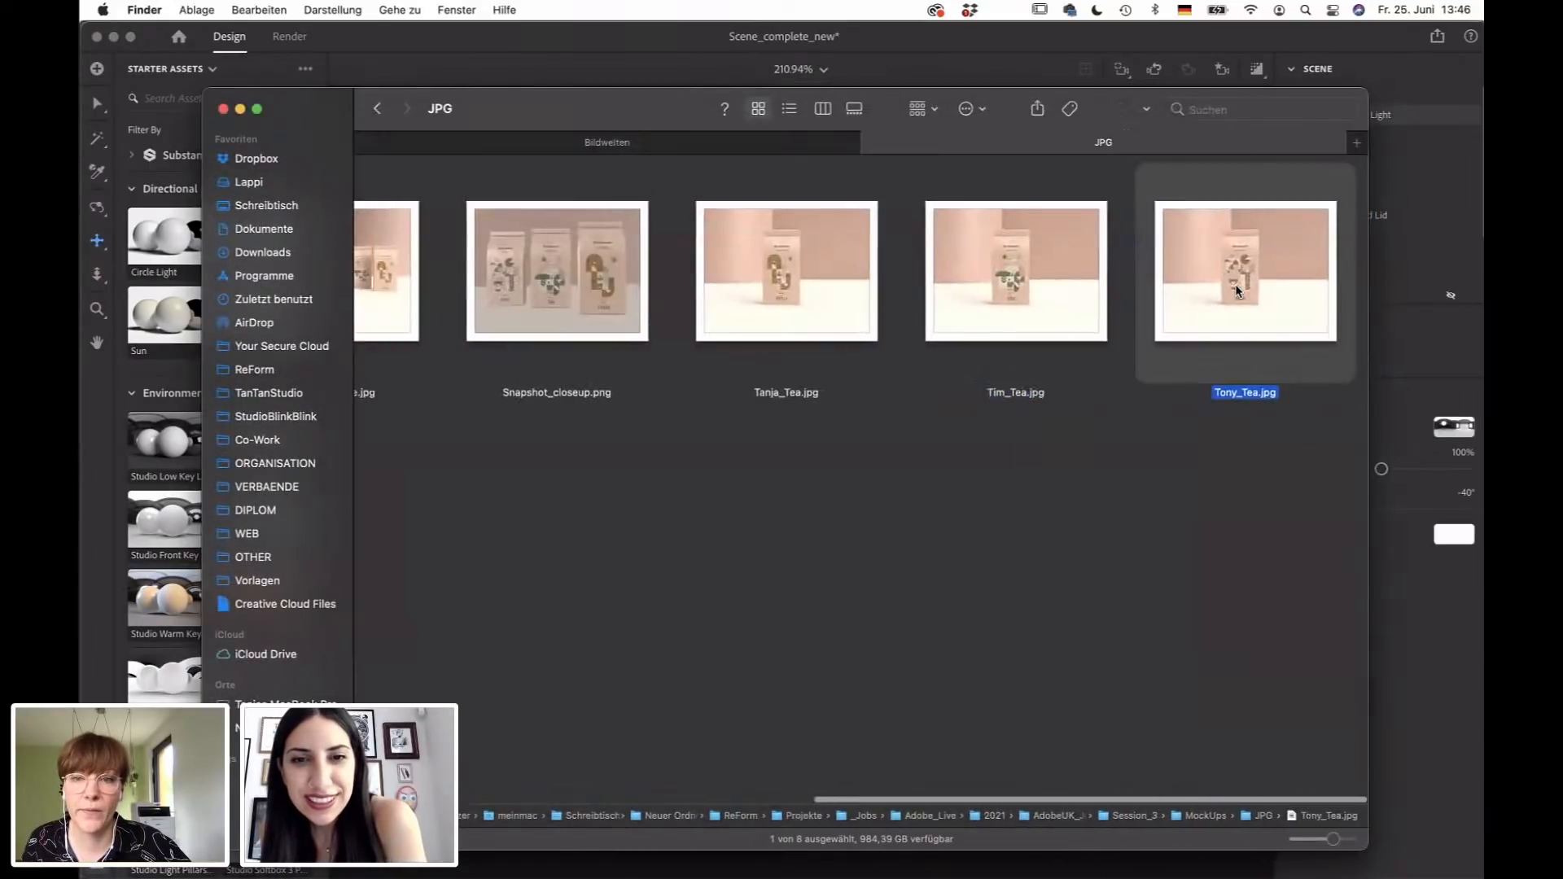
{"action": "key", "text": "space"}
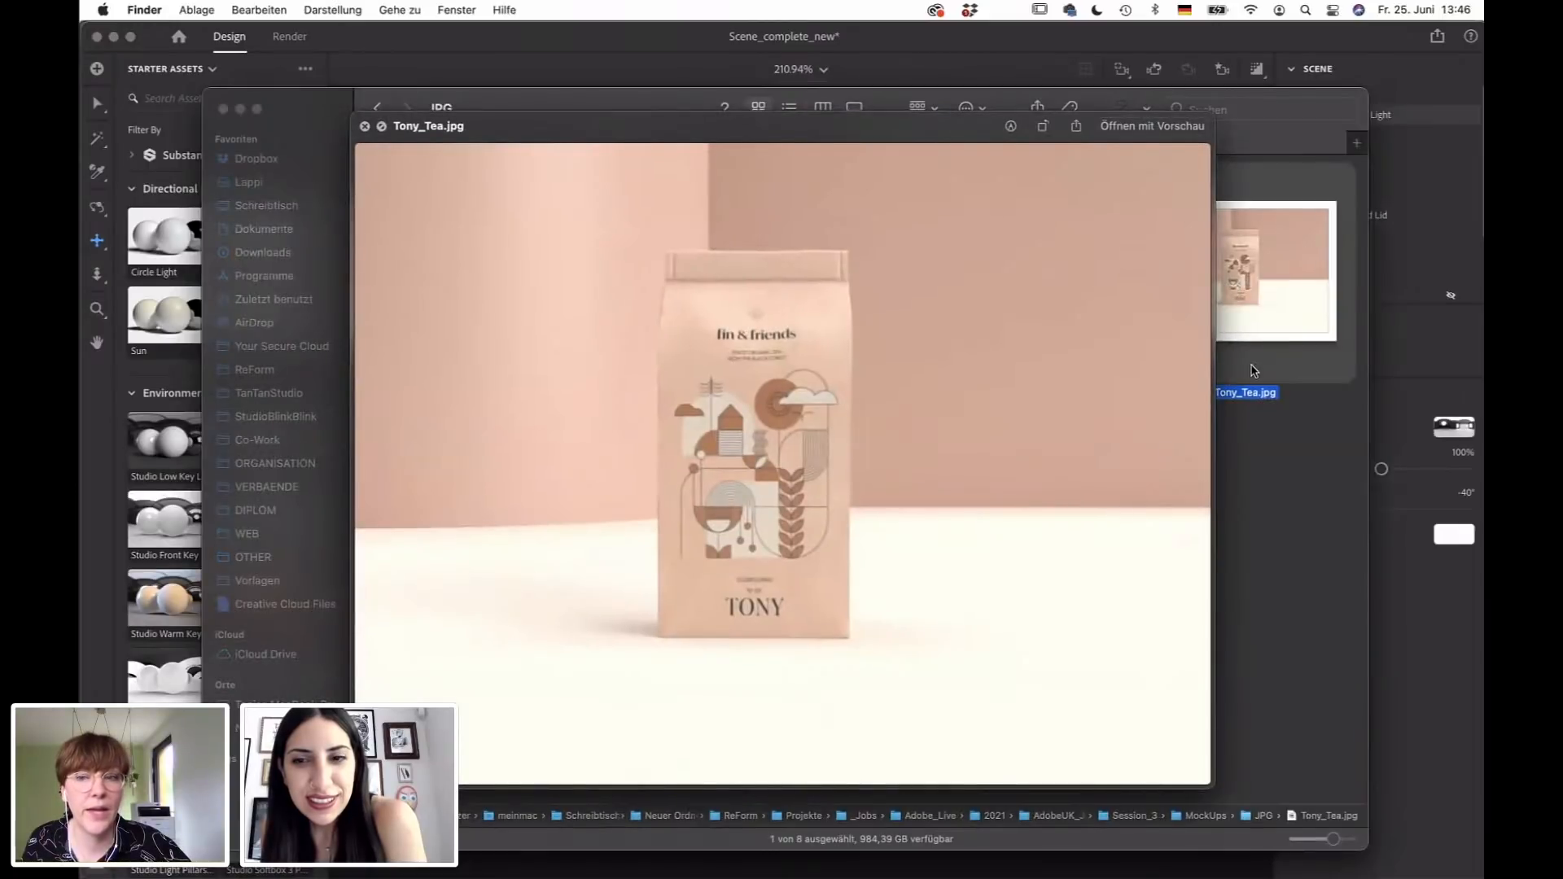
{"action": "key", "text": "space"}
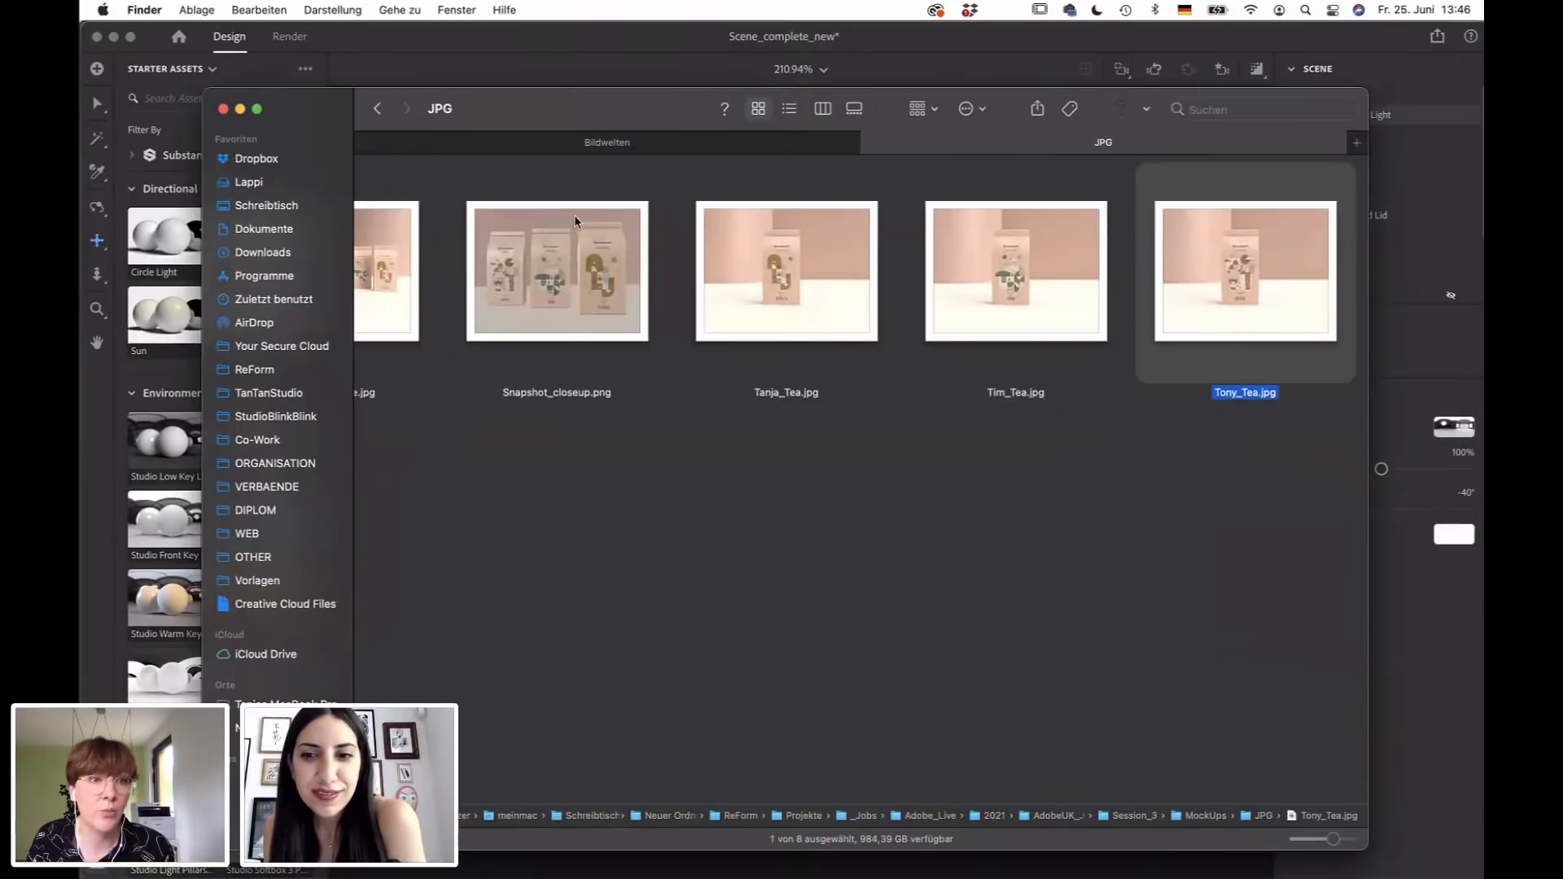
{"action": "left_click", "coordinate": [556, 52]}
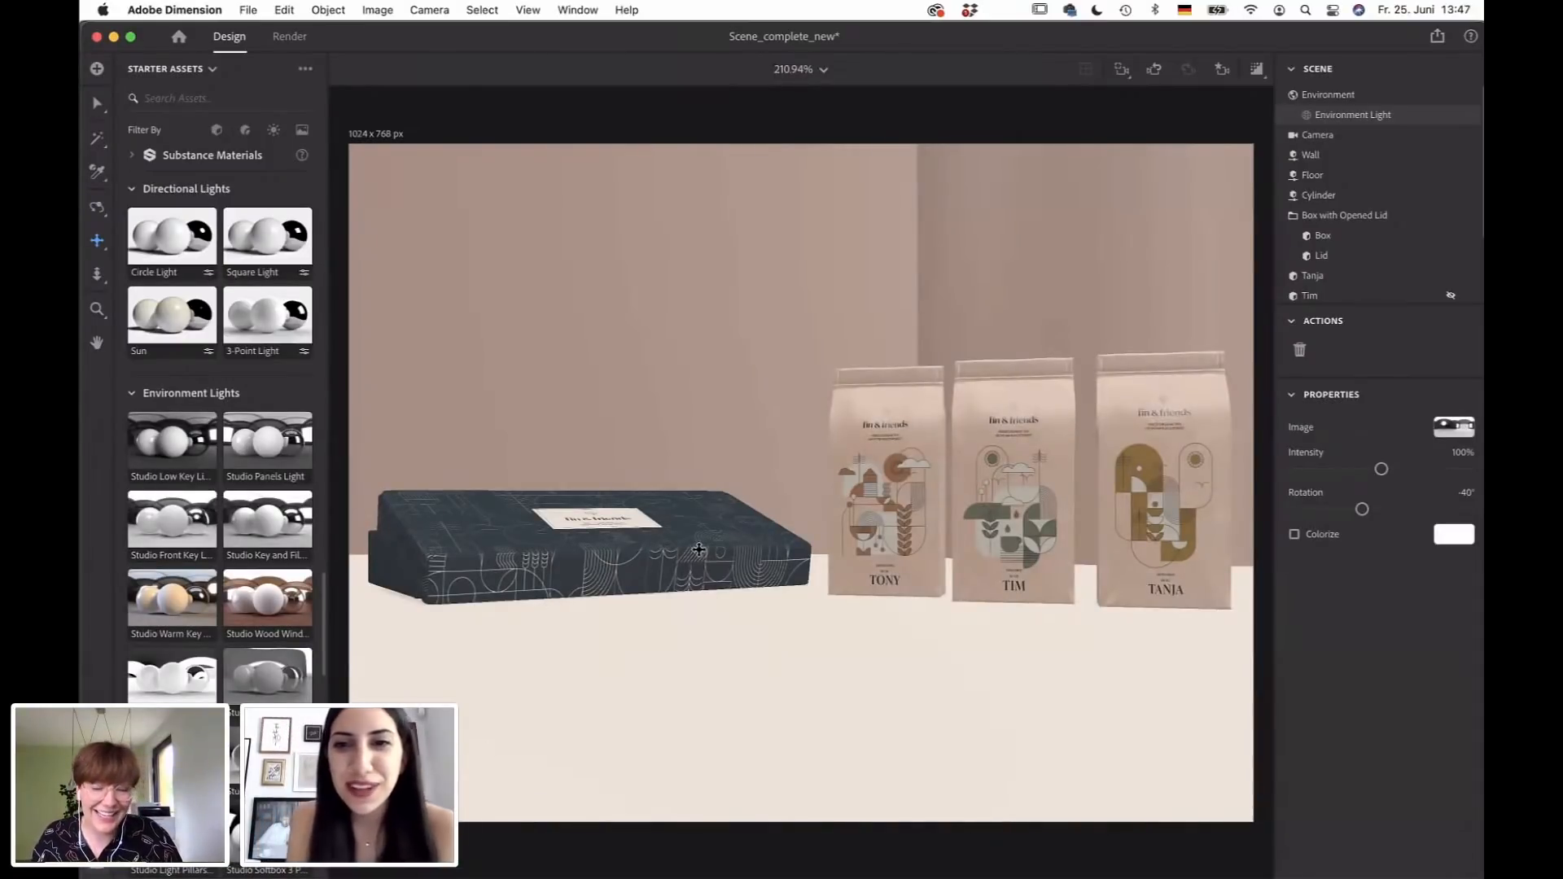
Switch to Illustrator, close the Libraries panel and examine the Tony and Tim tea label designs in Packaging_01.ai.
{"action": "key", "text": "super+Tab"}
{"action": "key", "text": "super+Tab"}
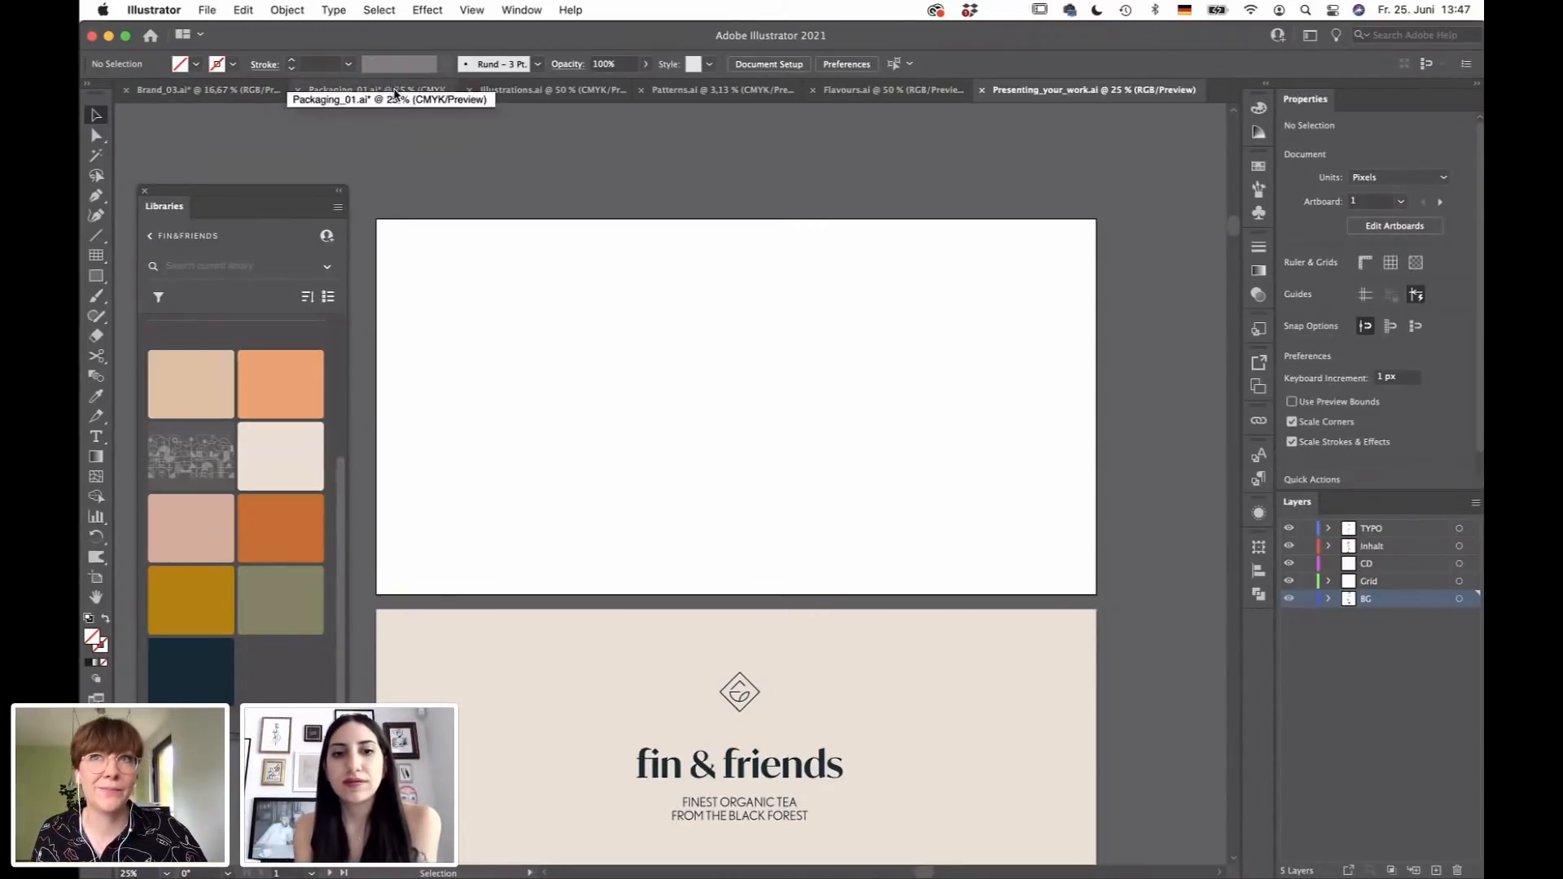
{"action": "left_click", "coordinate": [397, 92]}
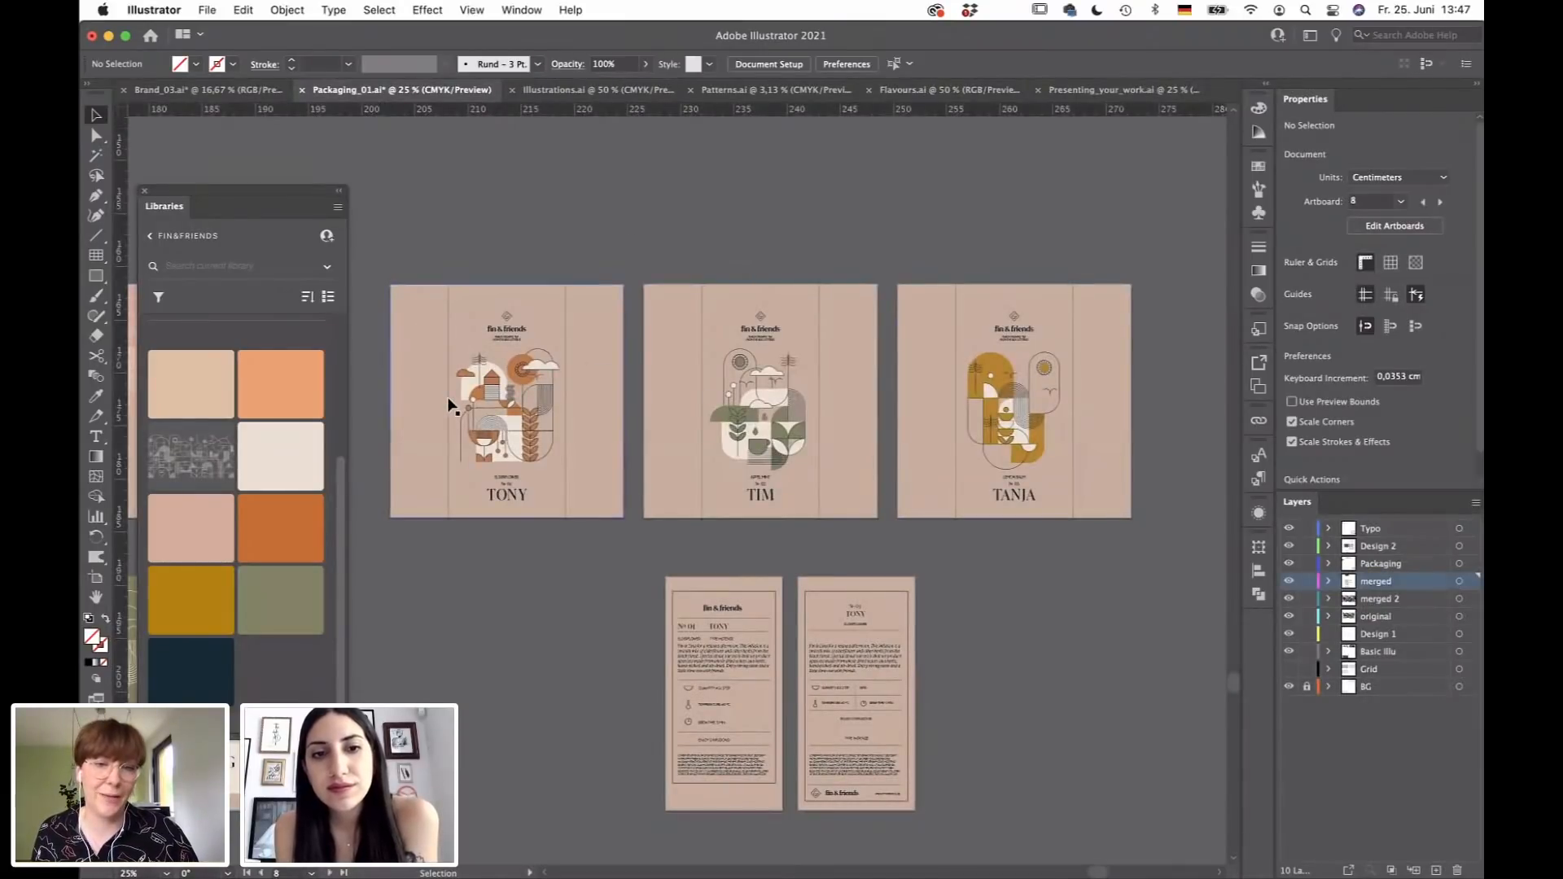
{"action": "scroll", "coordinate": [448, 404], "scroll_direction": "up", "scroll_amount": 1, "text": "alt"}
{"action": "left_click", "coordinate": [145, 191]}
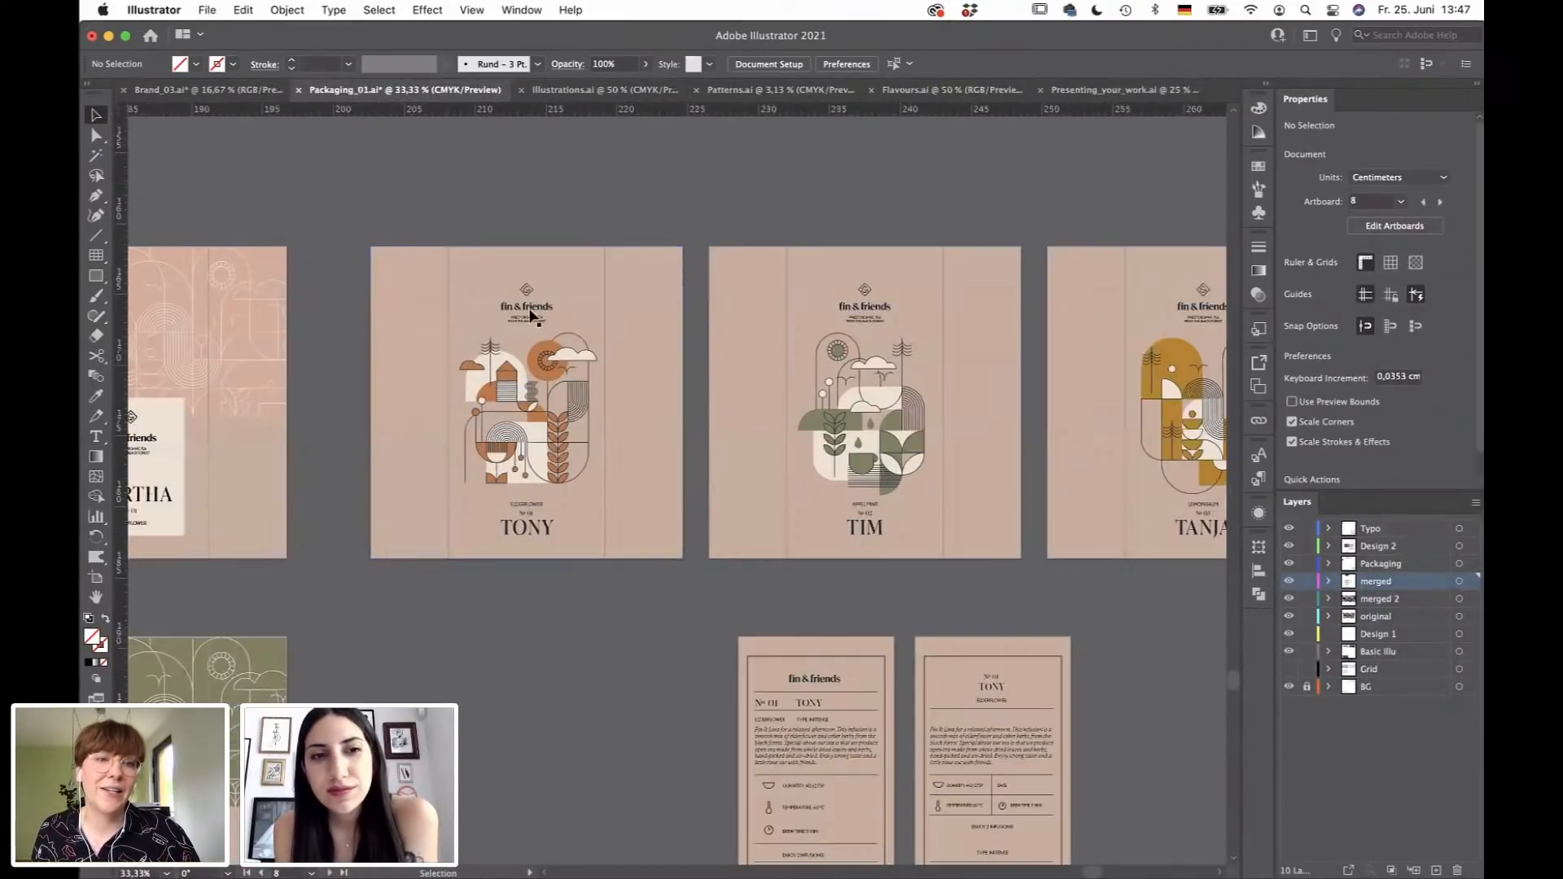
{"action": "scroll", "coordinate": [454, 441], "scroll_direction": "up", "scroll_amount": 1, "text": "alt"}
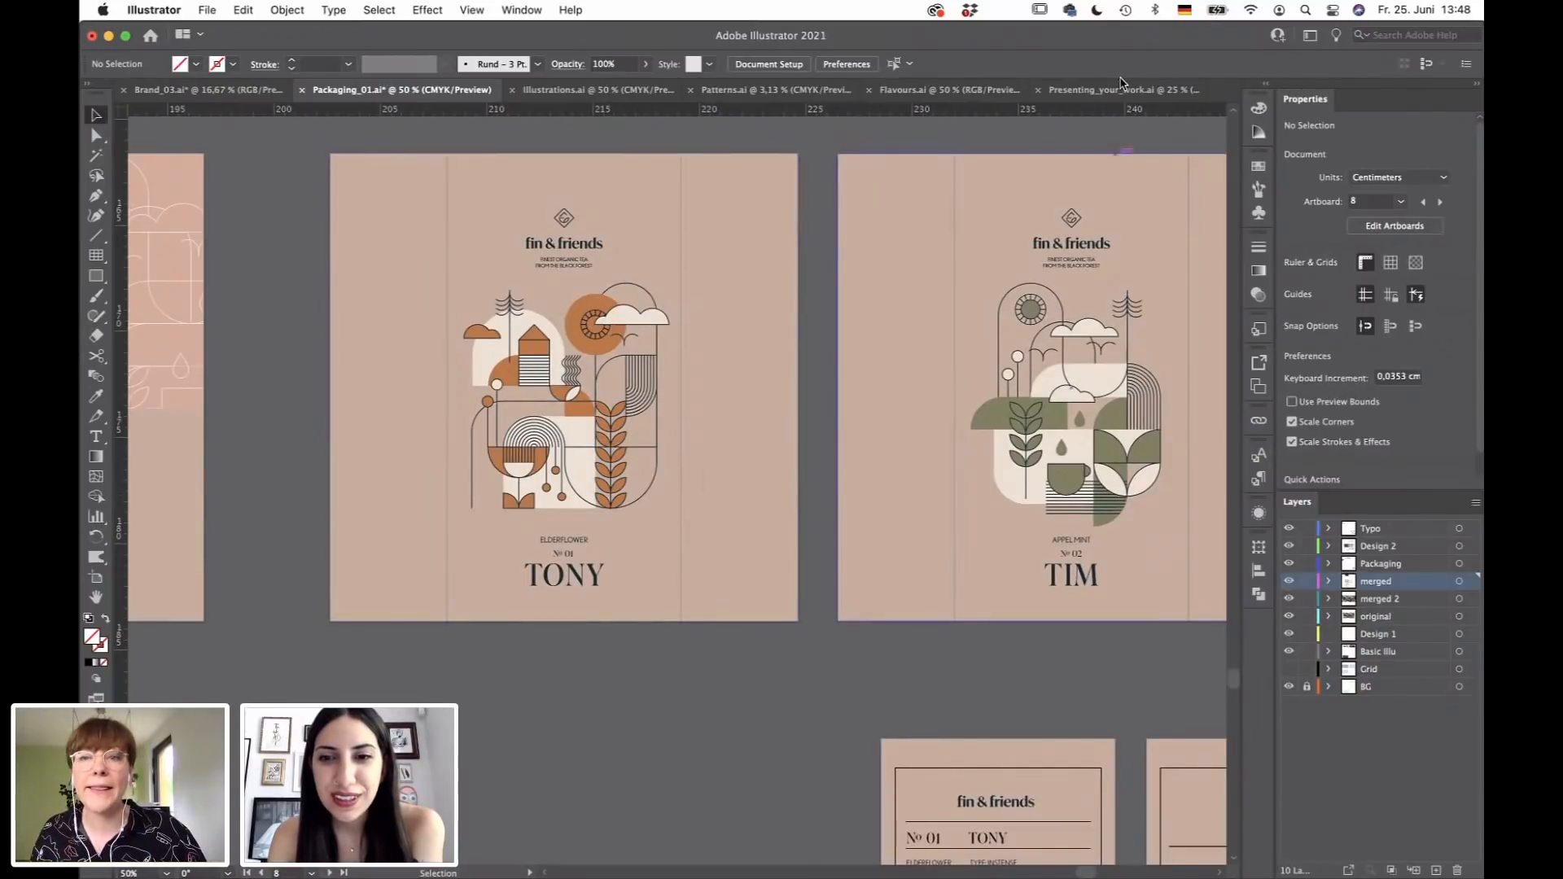
Return to Presenting_your_work.ai and view the blank first artboard together with the brand artboards below it.
{"action": "left_click", "coordinate": [1122, 89]}
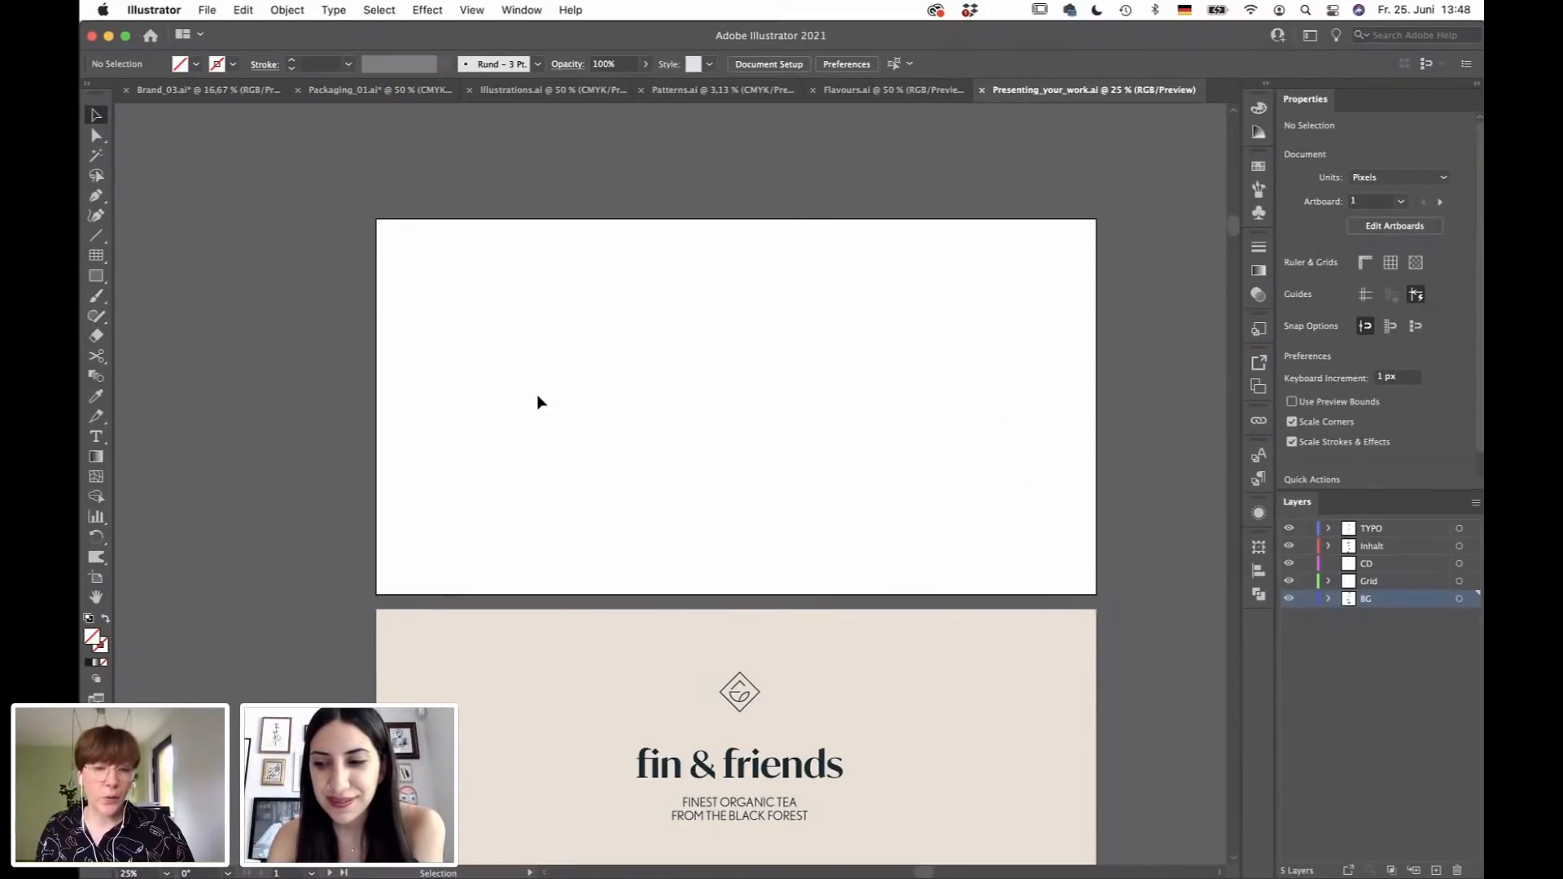
{"action": "scroll", "coordinate": [544, 405], "scroll_direction": "down", "scroll_amount": 1, "text": "alt"}
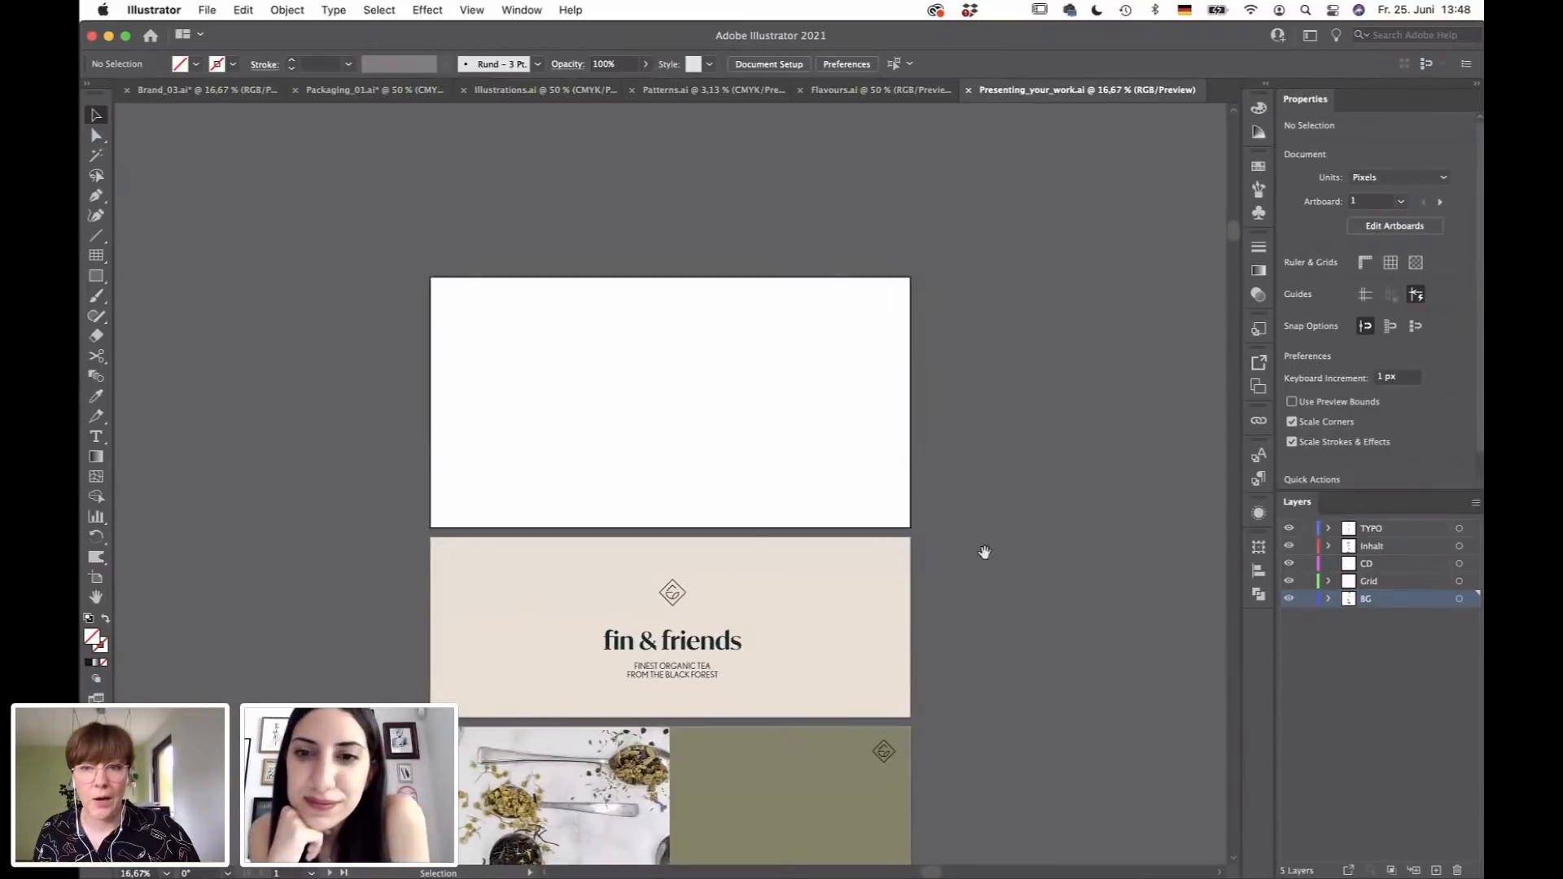
{"action": "left_click_drag", "start_coordinate": [984, 552], "coordinate": [1016, 430]}
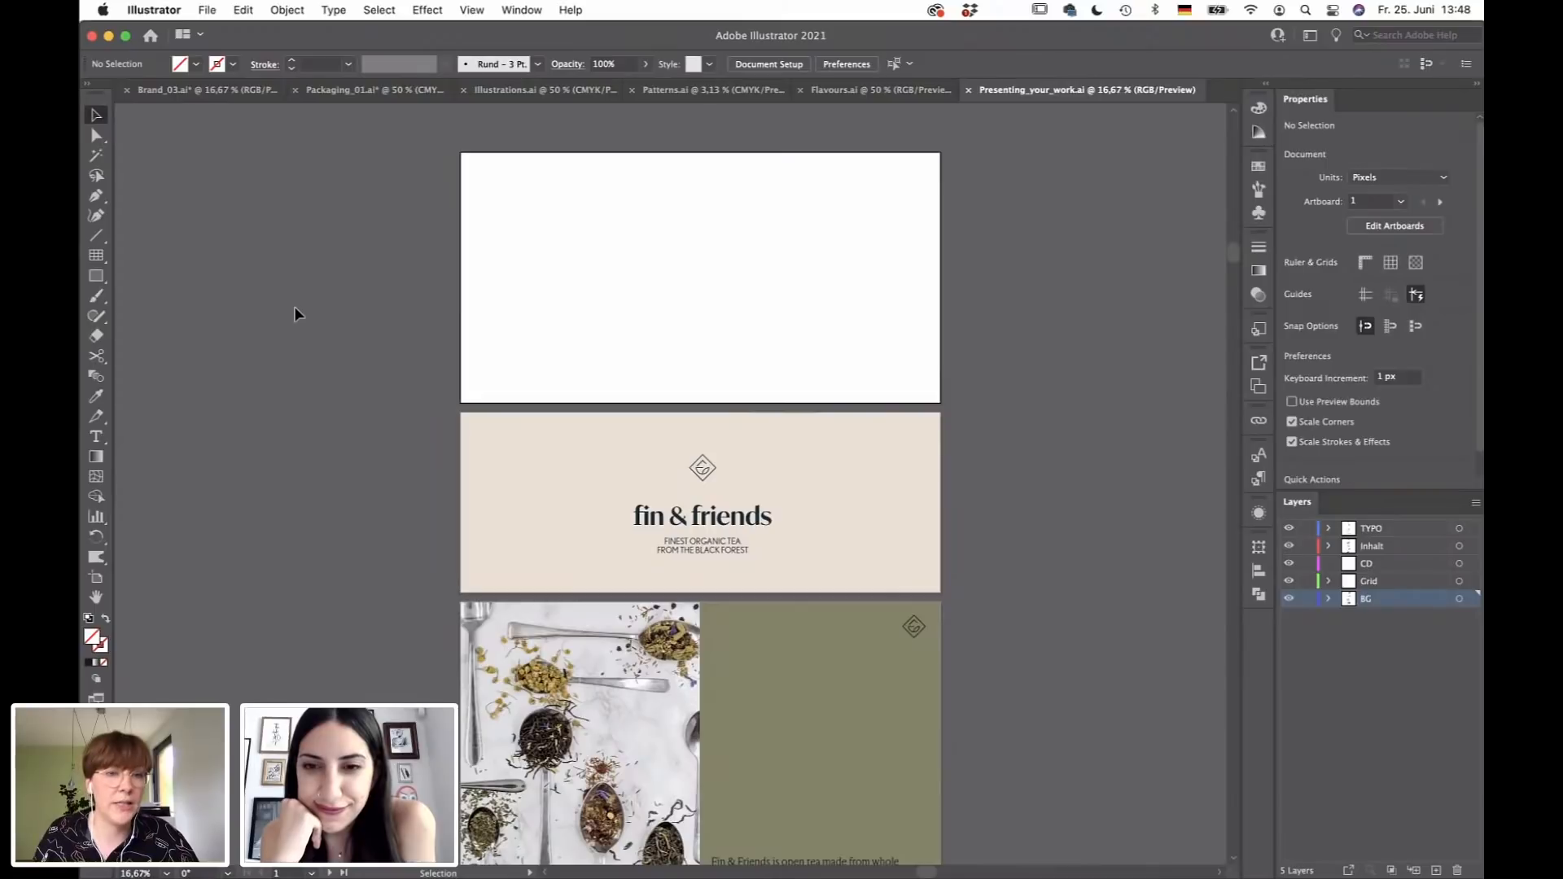
{"action": "key", "text": "a"}
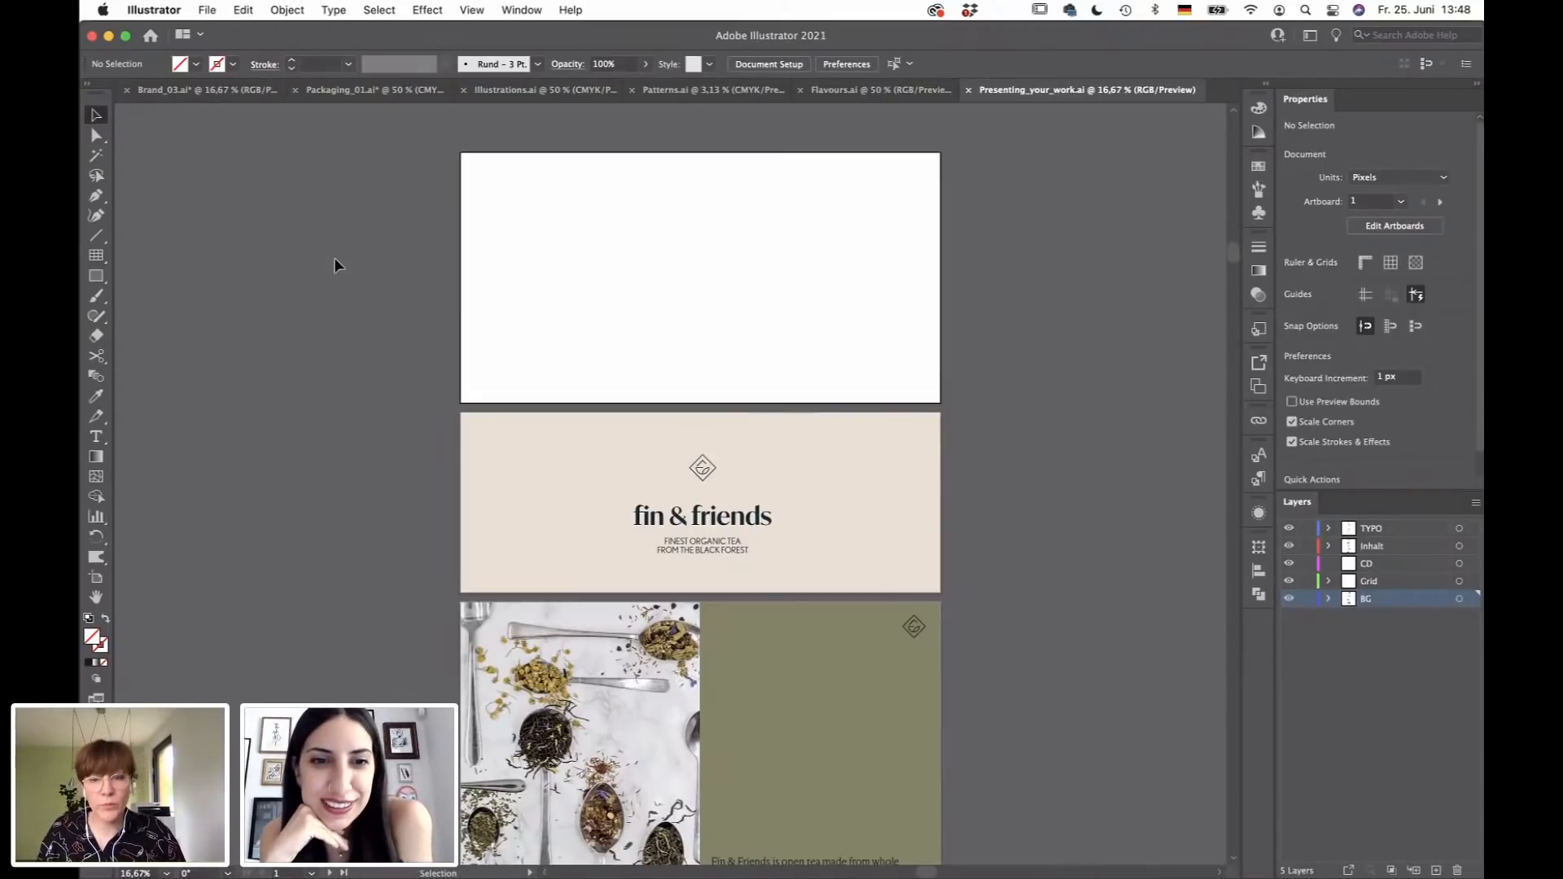
Switch to Finder, locate Scene_complete_3.jpg in the JPG folder and preview it.
{"action": "key", "text": "super+Tab"}
{"action": "key", "text": "super+Tab"}
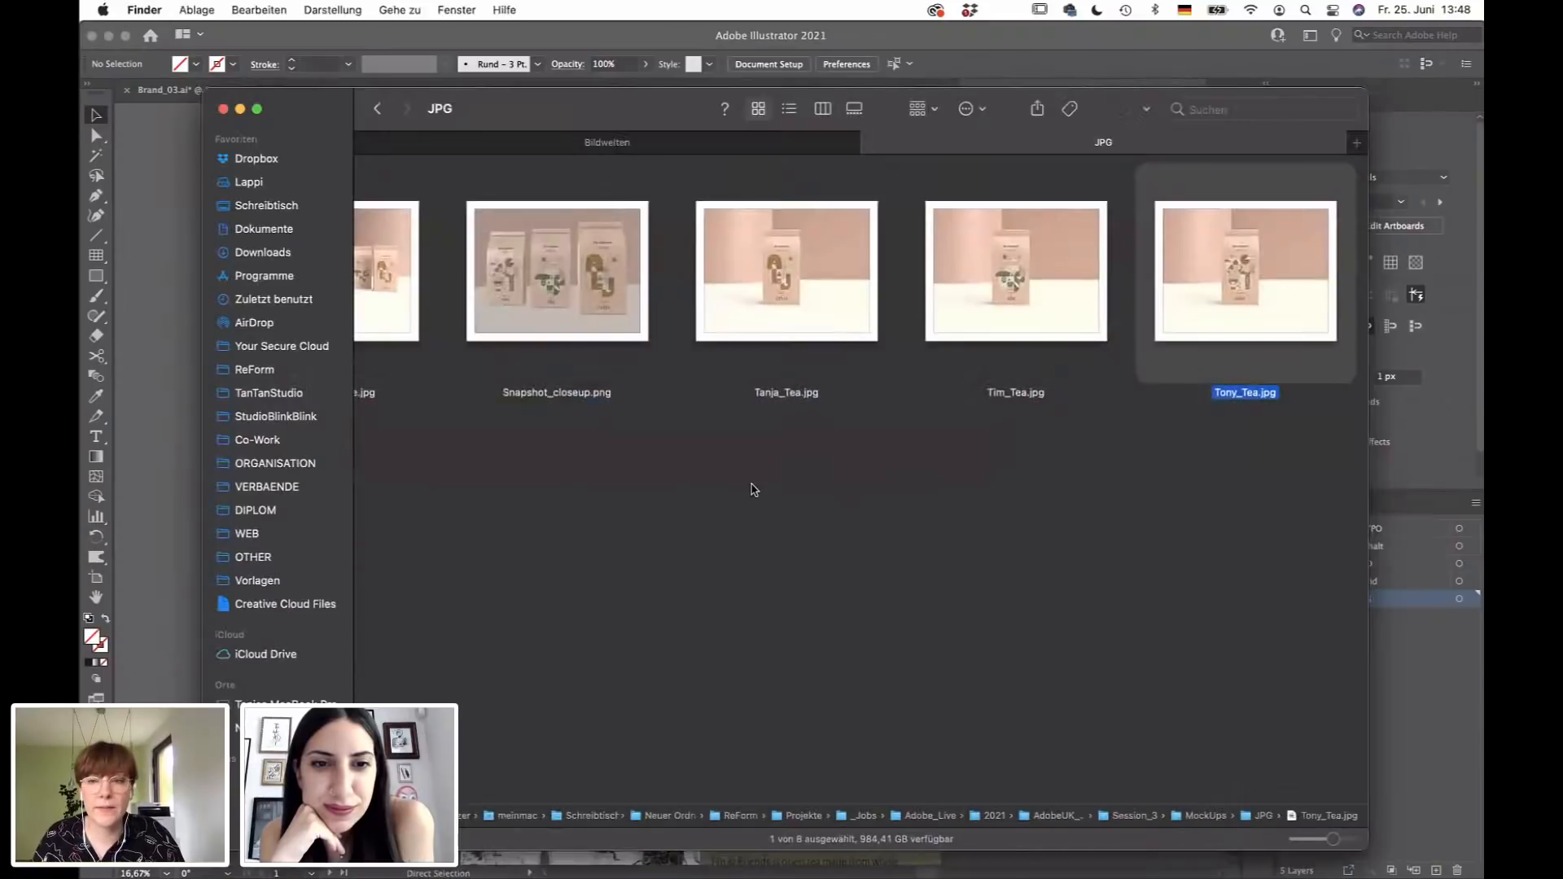
{"action": "scroll", "coordinate": [770, 499], "scroll_direction": "left", "scroll_amount": 5}
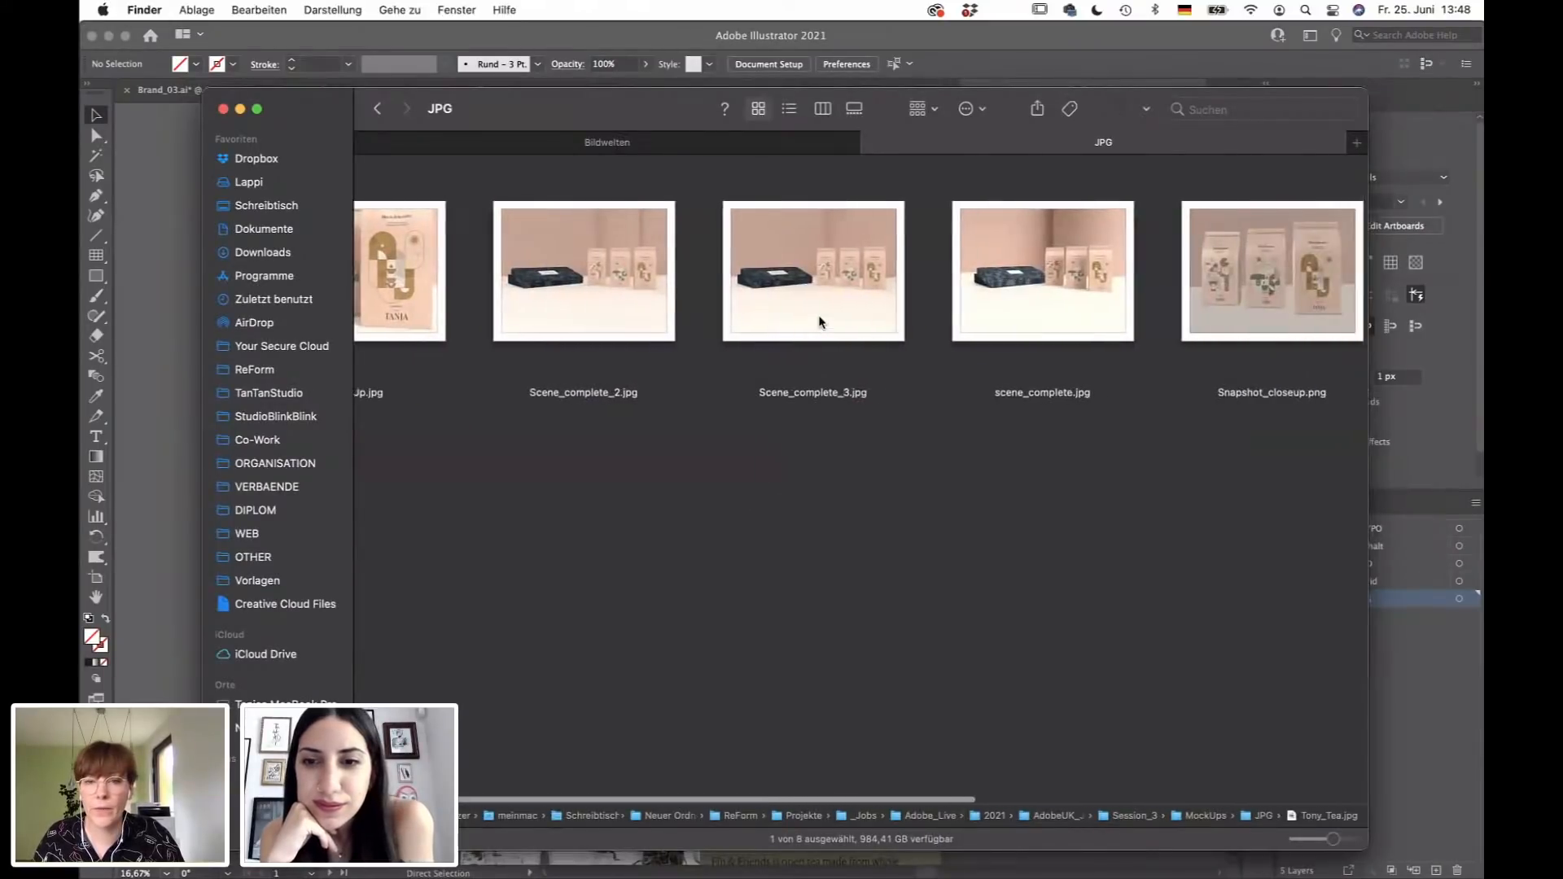
{"action": "left_click", "coordinate": [858, 293]}
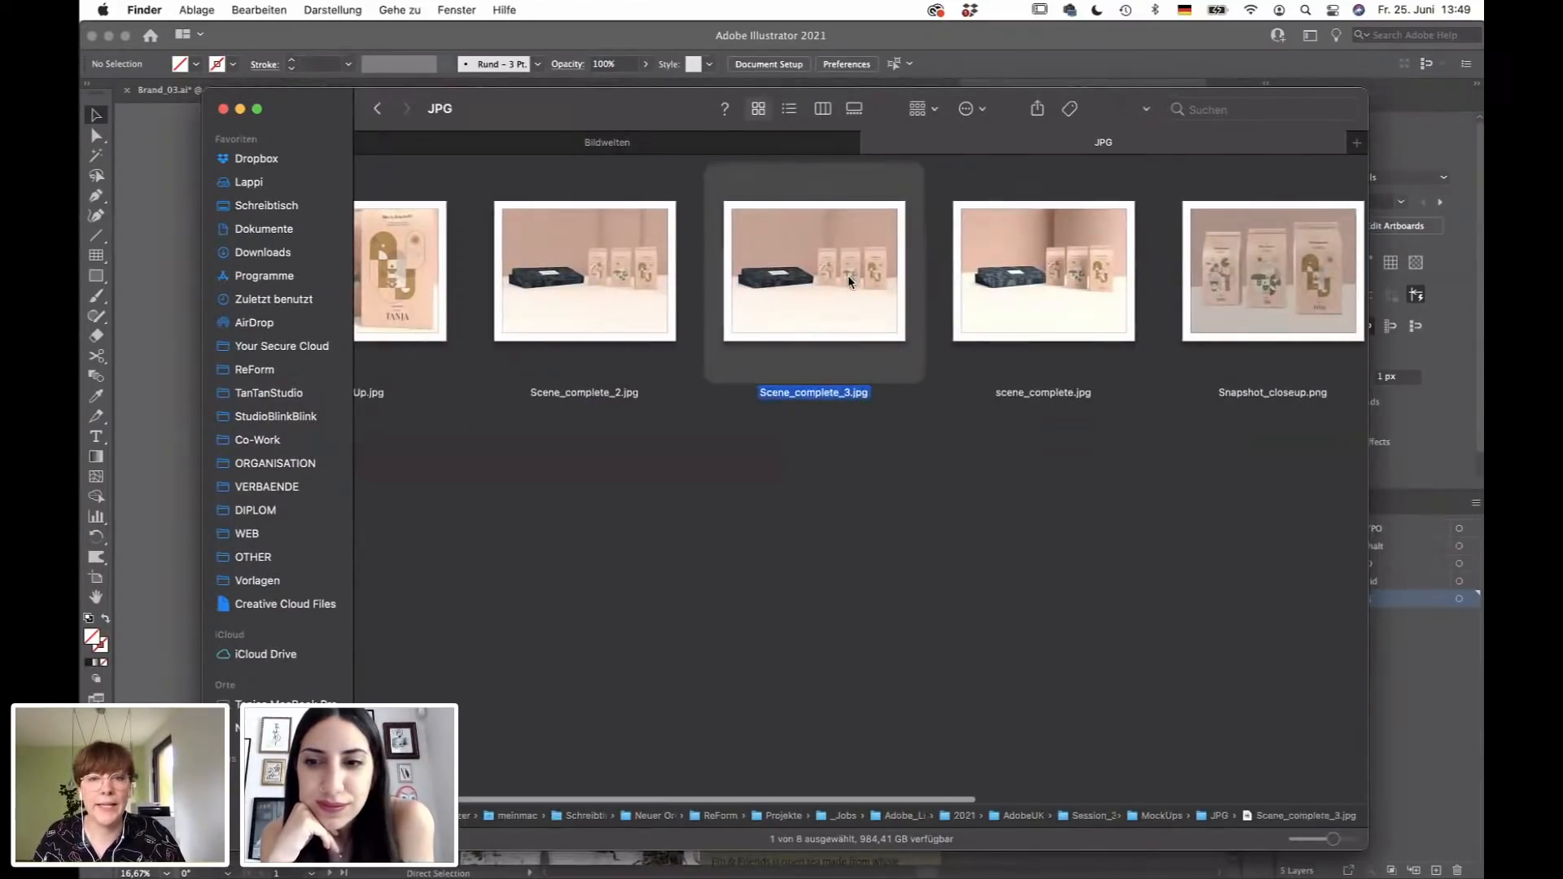
{"action": "key", "text": "space"}
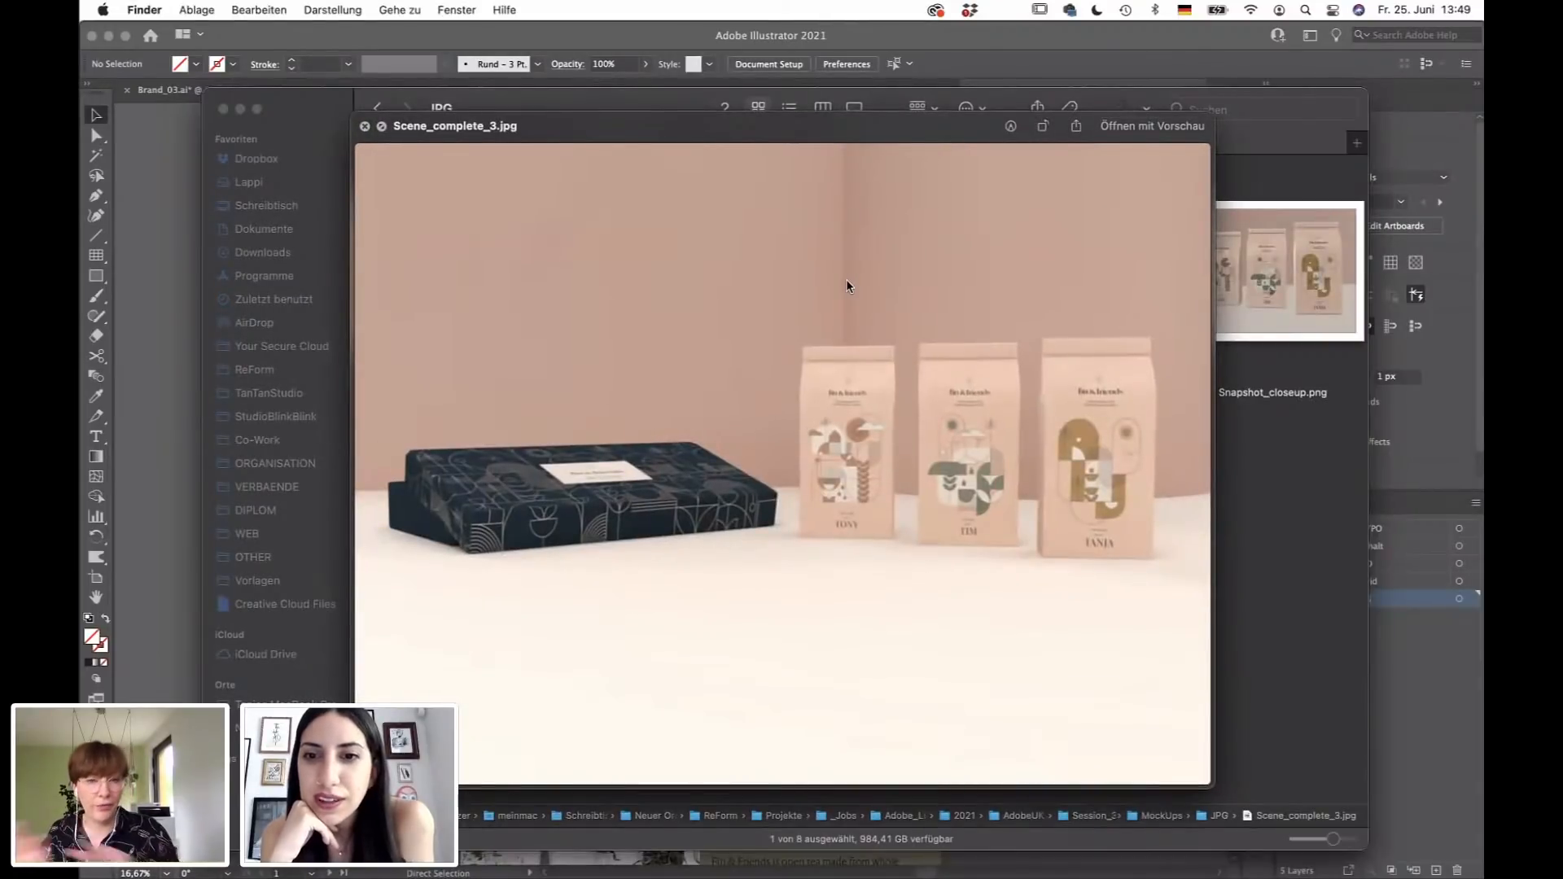
{"action": "key", "text": "space"}
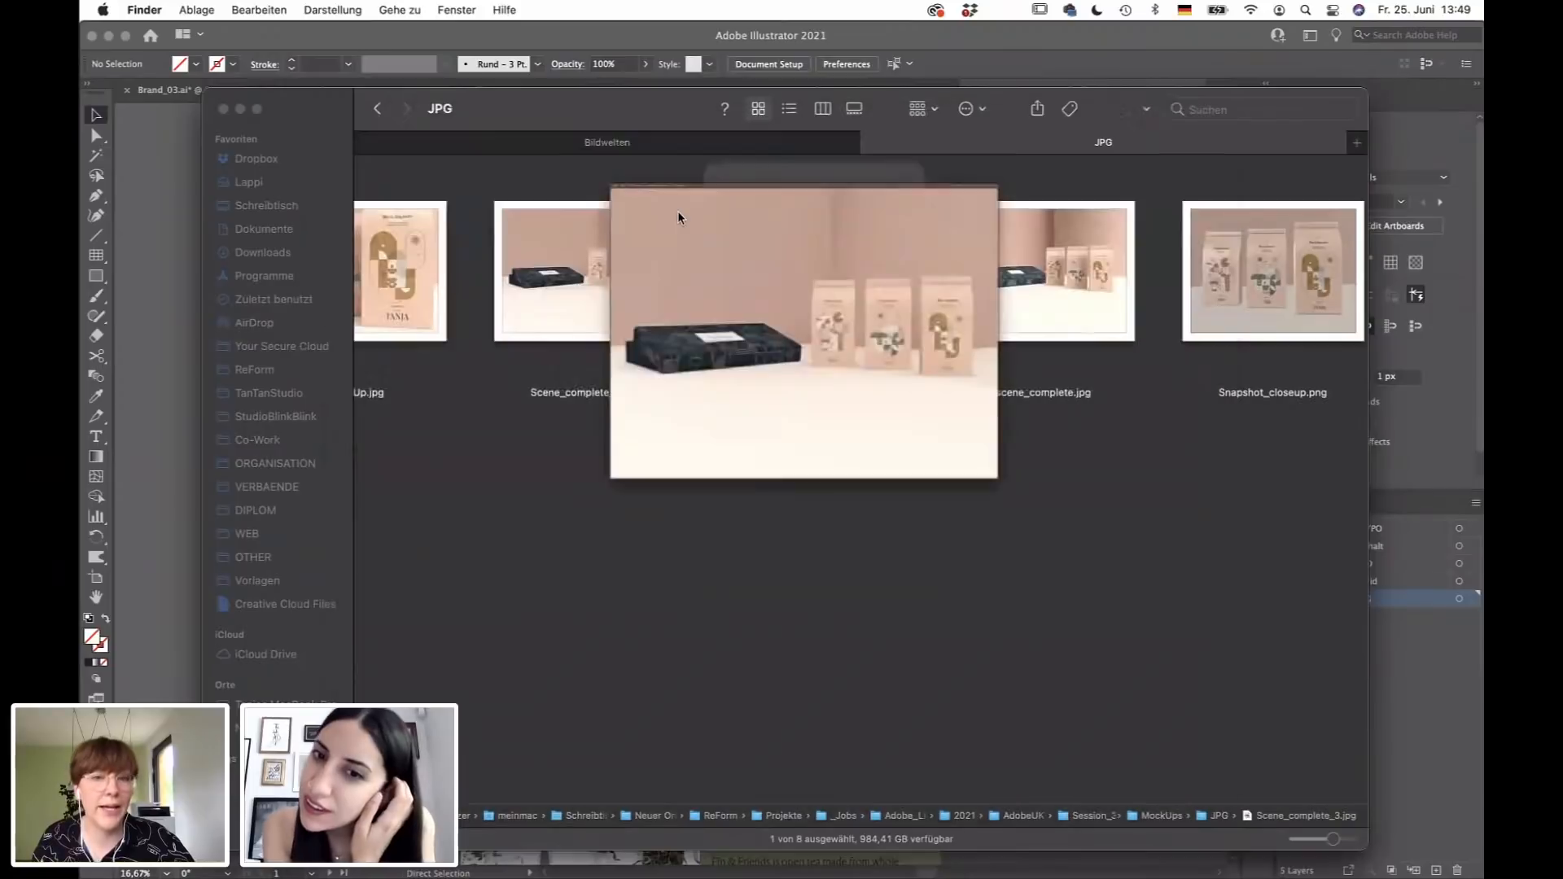
Place Scene_complete_3.jpg on the blank first artboard in Illustrator and scale it proportionally to the artboard's width, about 1919 × 1439 px.
{"action": "left_click_drag", "start_coordinate": [628, 114], "coordinate": [785, 397]}
{"action": "left_click_drag", "start_coordinate": [969, 554], "coordinate": [950, 289]}
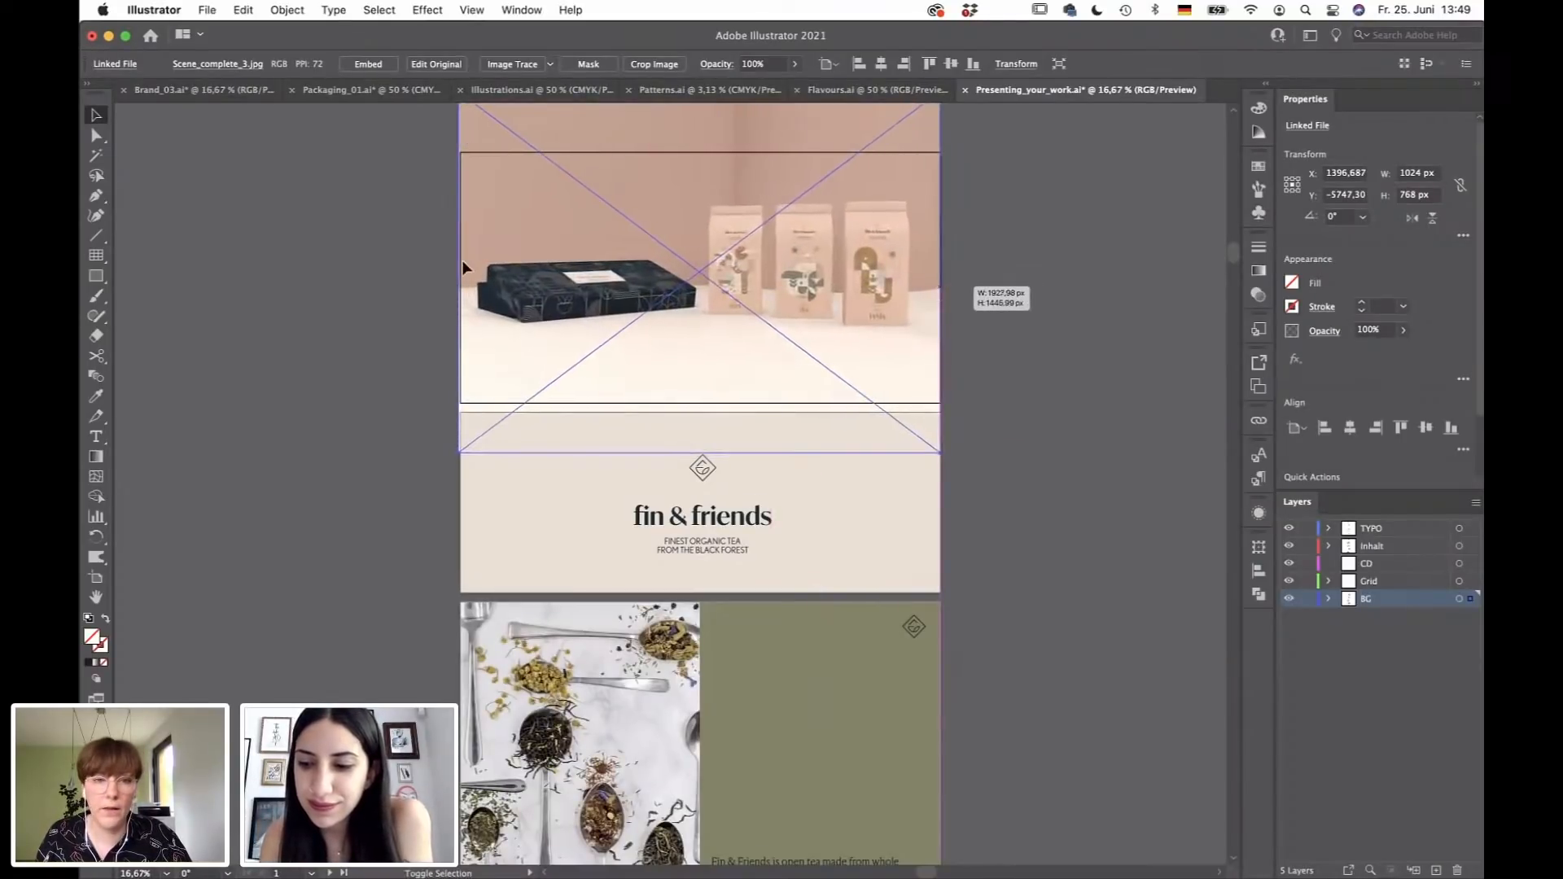
{"action": "left_click_drag", "start_coordinate": [461, 269], "coordinate": [467, 270]}
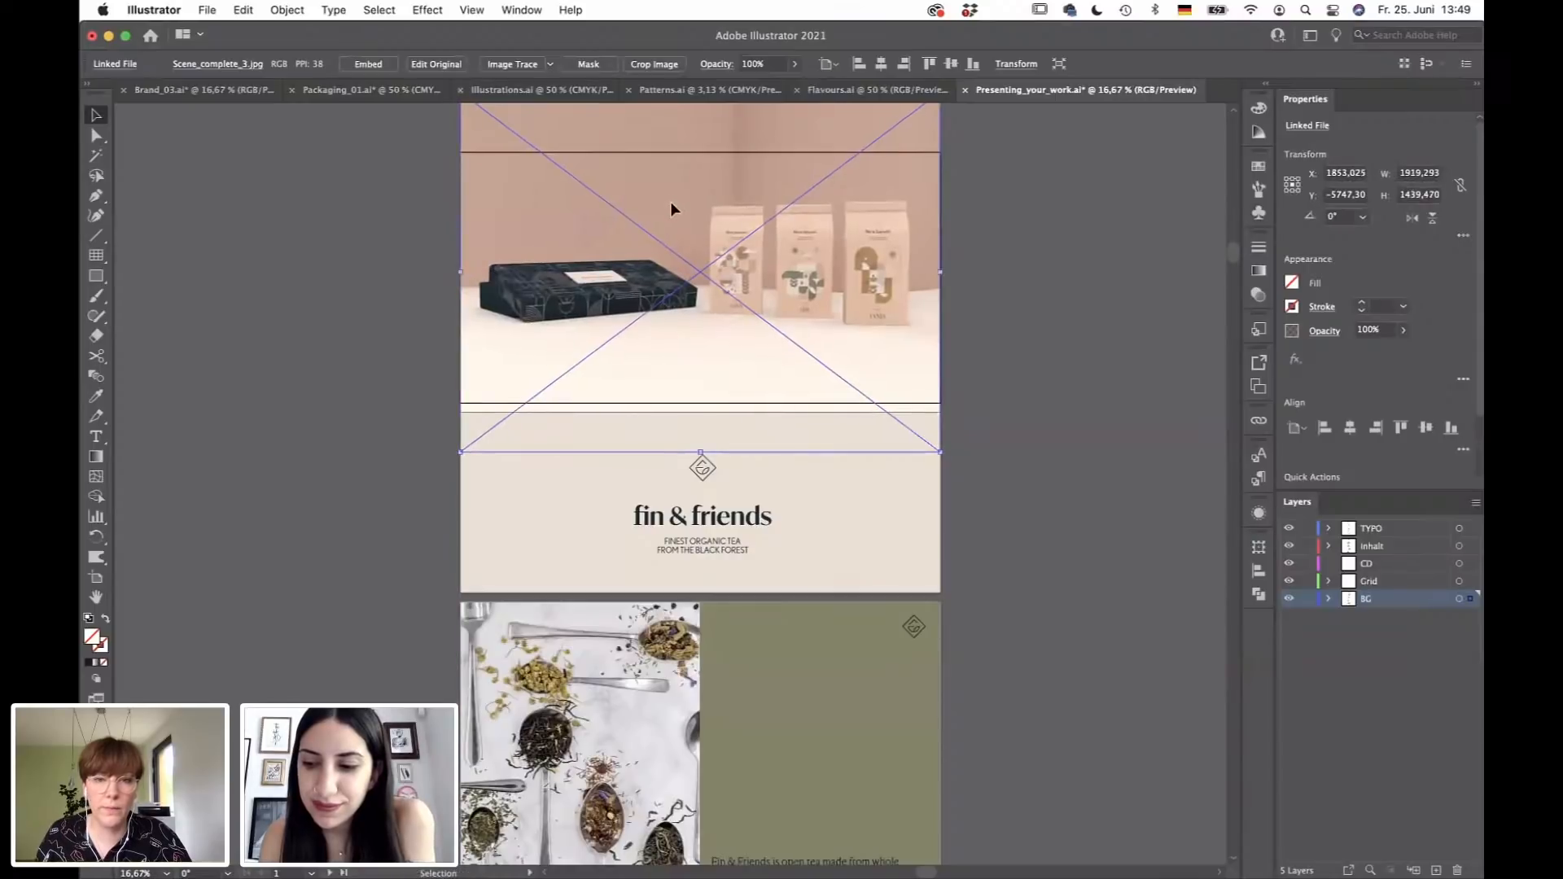
Shift the mockup image slightly down and mask it to the artboard's top and bottom edges, about 1919 × 1002 px.
{"action": "left_click_drag", "start_coordinate": [671, 202], "coordinate": [671, 230]}
{"action": "left_click_drag", "start_coordinate": [698, 118], "coordinate": [696, 152]}
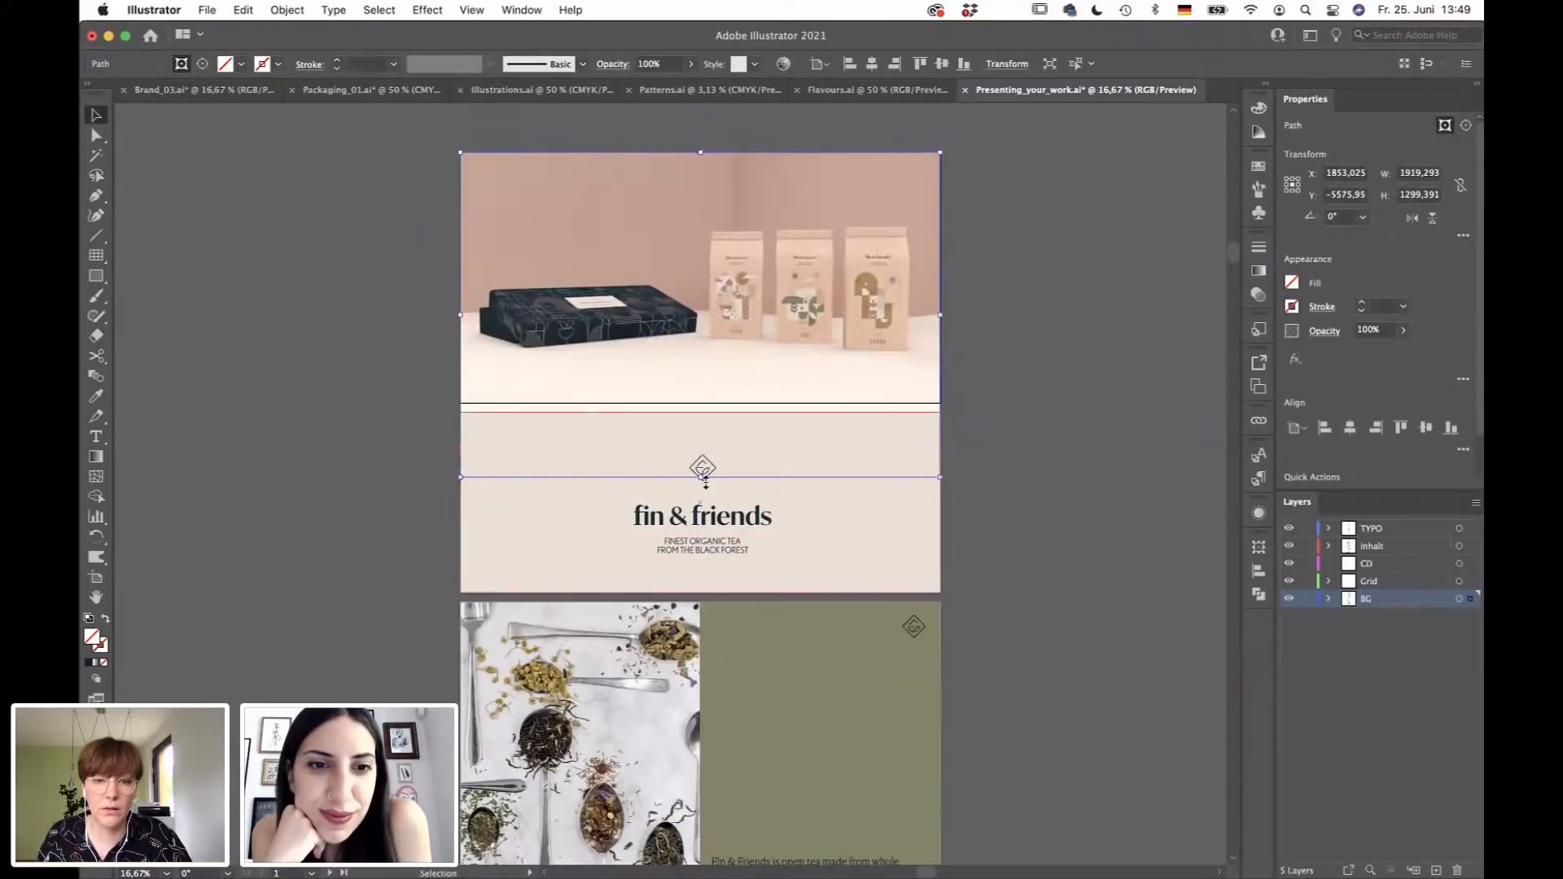
{"action": "left_click_drag", "start_coordinate": [701, 477], "coordinate": [810, 403]}
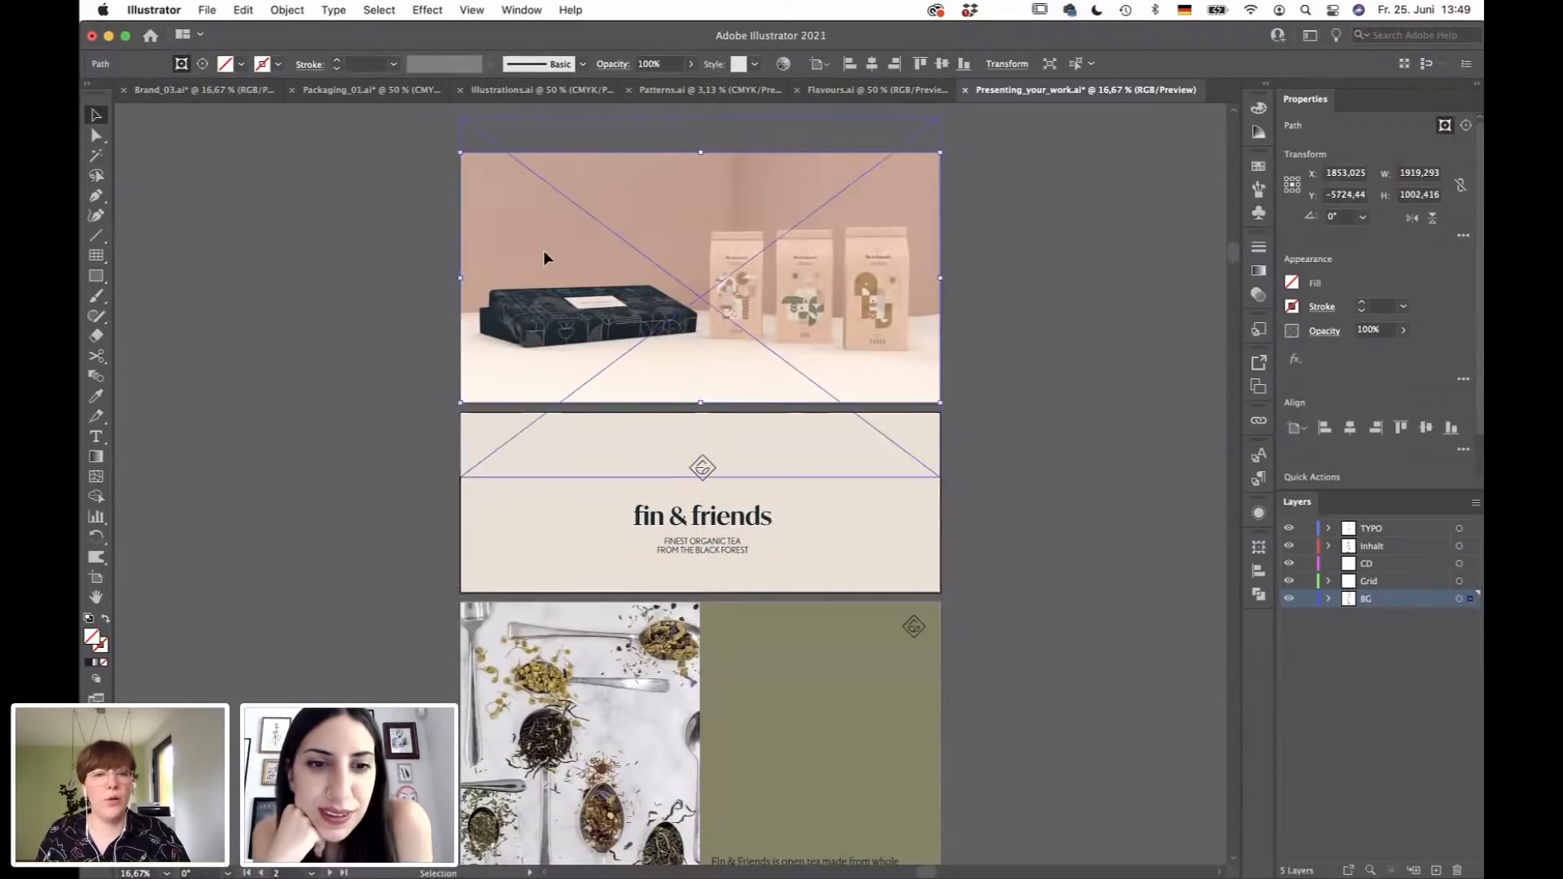
{"action": "left_click", "coordinate": [404, 263]}
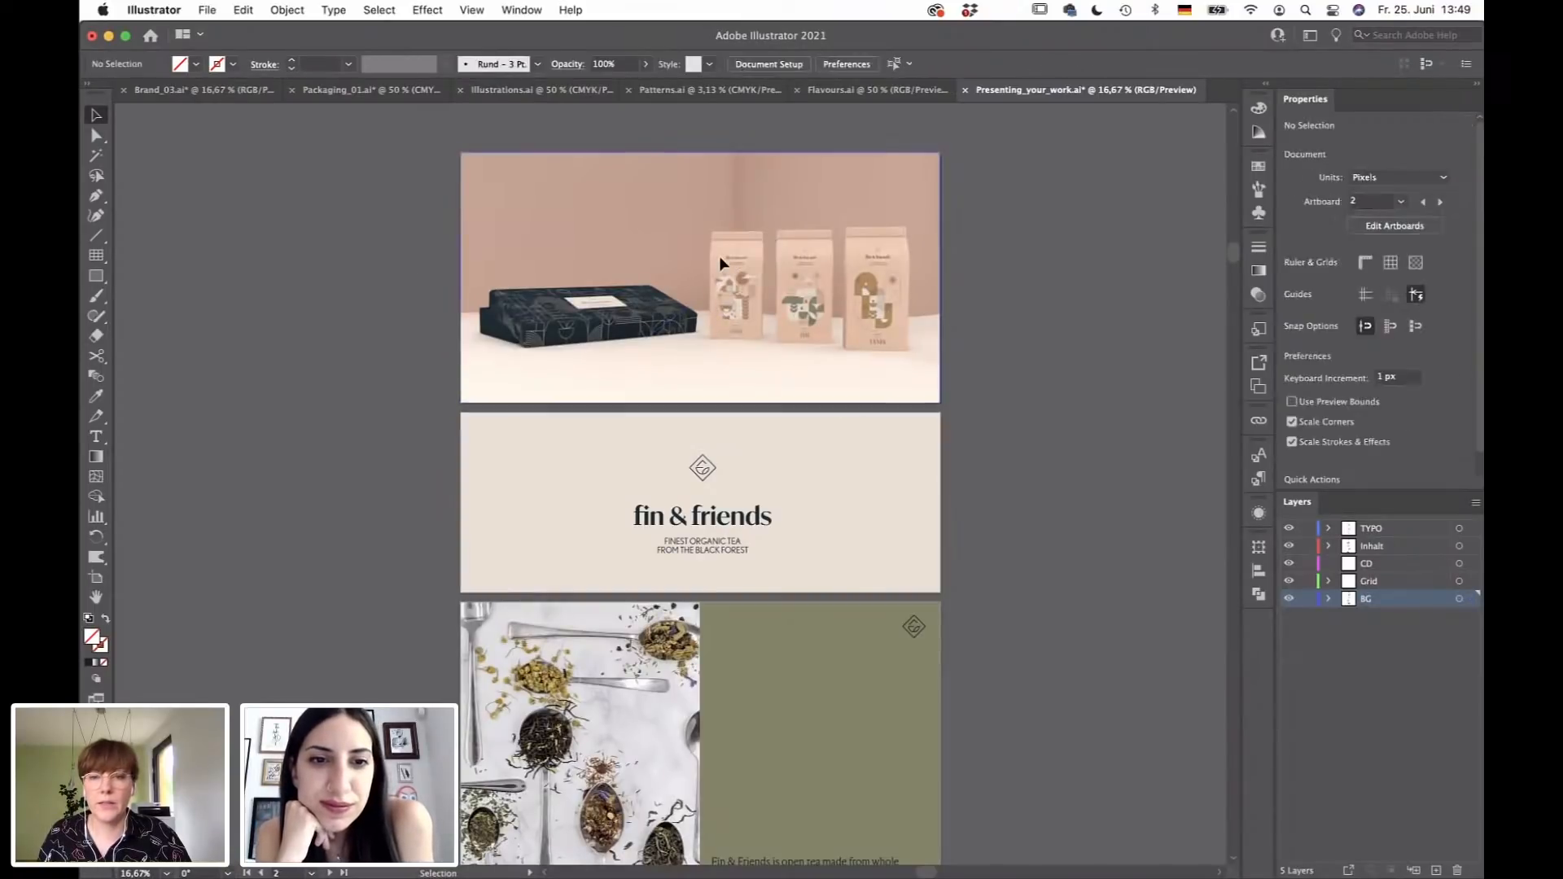
Isolate the clip group and stretch the mockup image slightly wider past the artboard's right edge.
{"action": "double_click", "coordinate": [785, 273]}
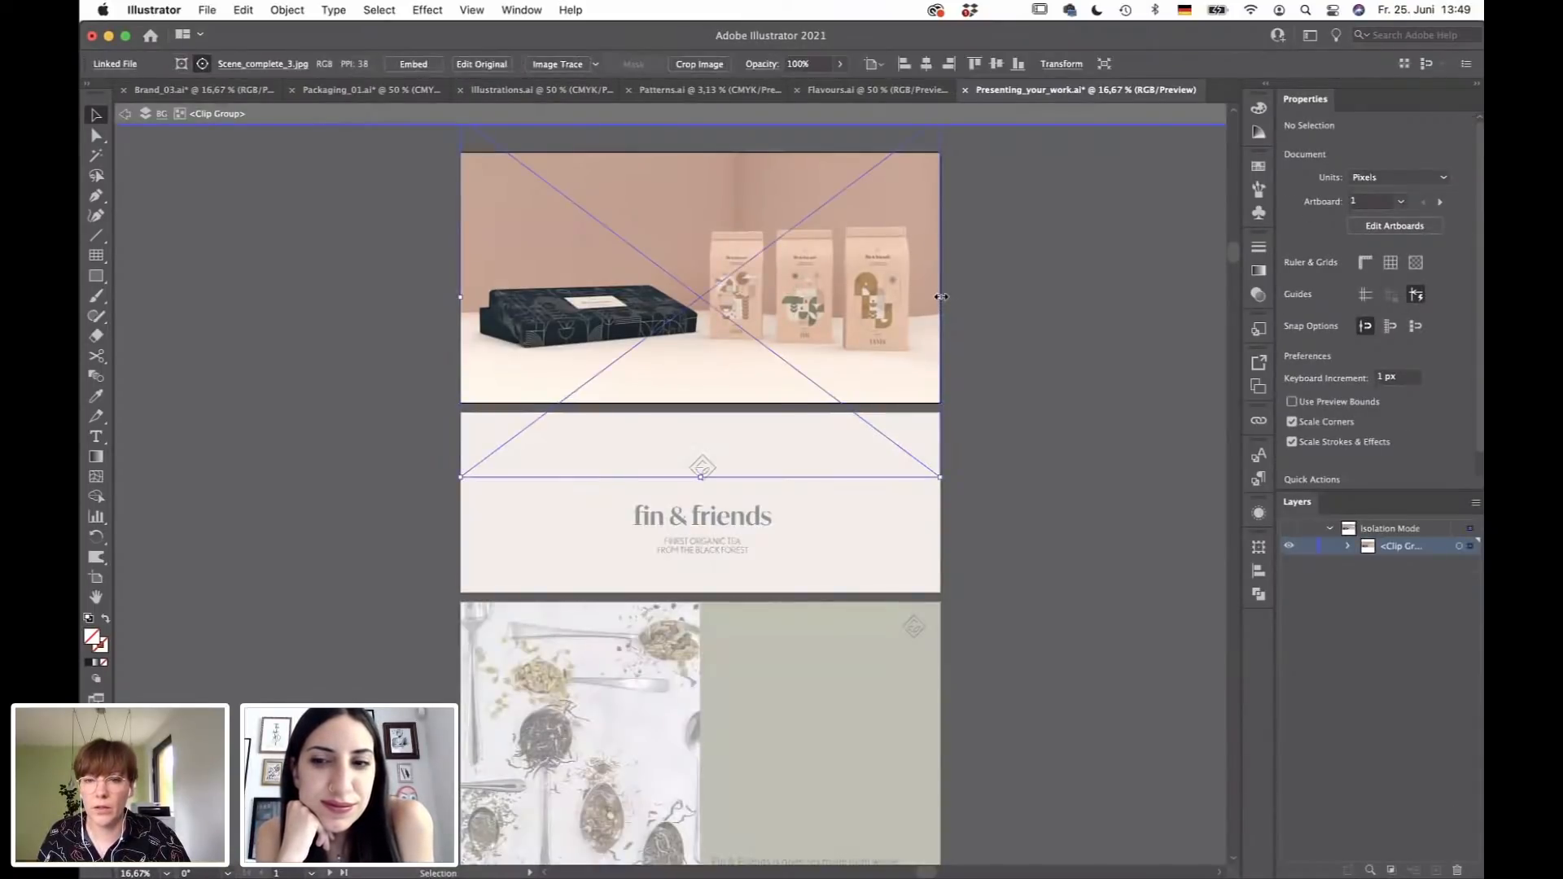
{"action": "left_click_drag", "start_coordinate": [941, 297], "coordinate": [949, 297]}
{"action": "double_click", "coordinate": [984, 231]}
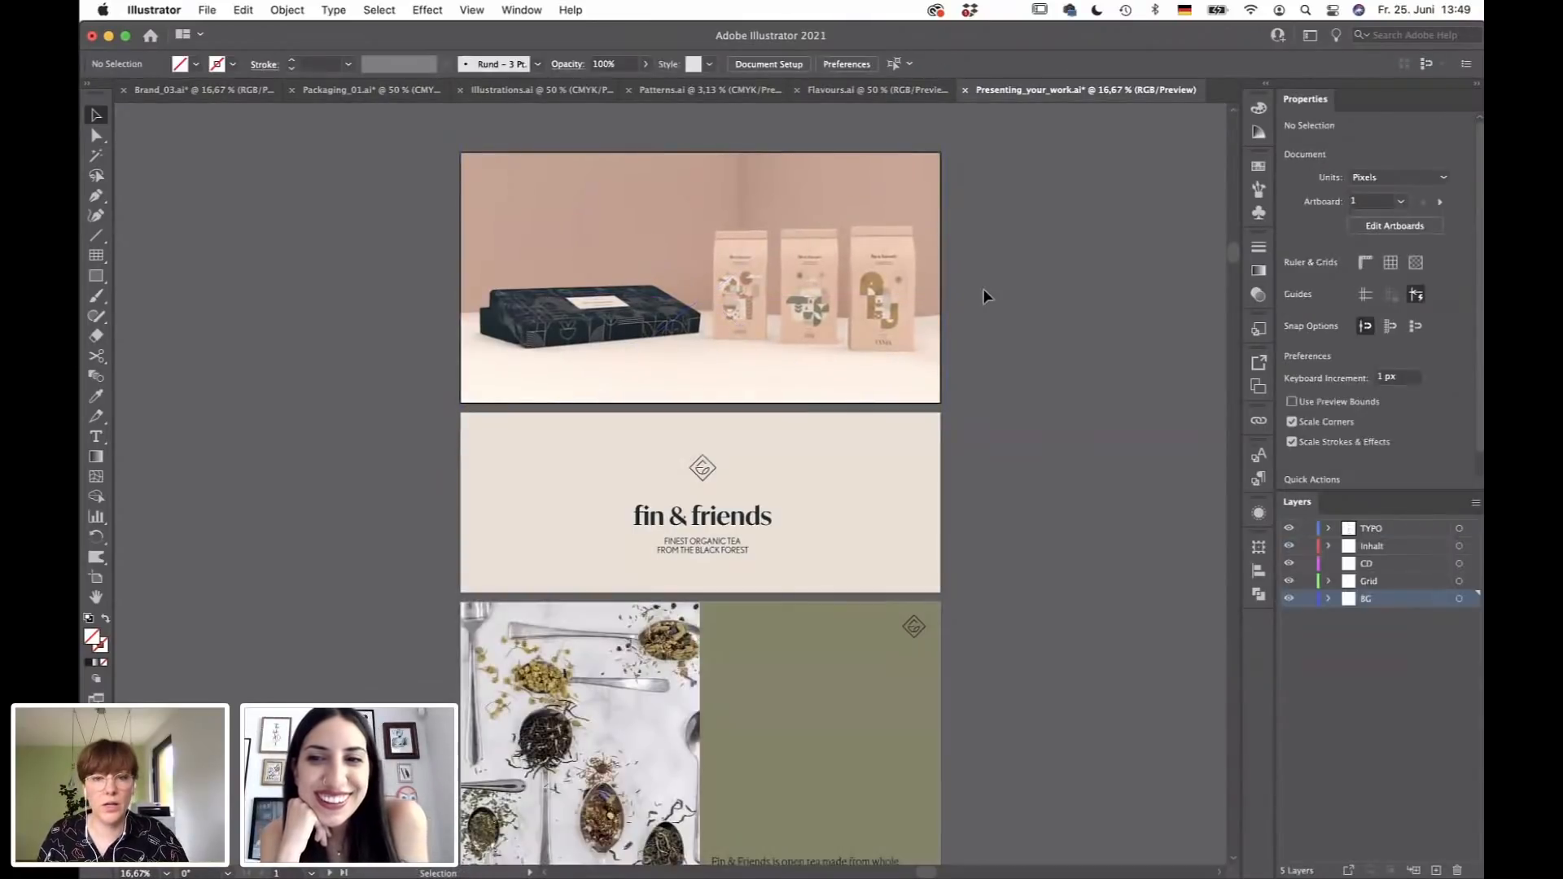
Examine the opening of the presentation, from the mockup image through the logo artboard to the tea photo with its brand text.
{"action": "scroll", "coordinate": [612, 257], "scroll_direction": "up", "scroll_amount": 1, "text": "alt"}
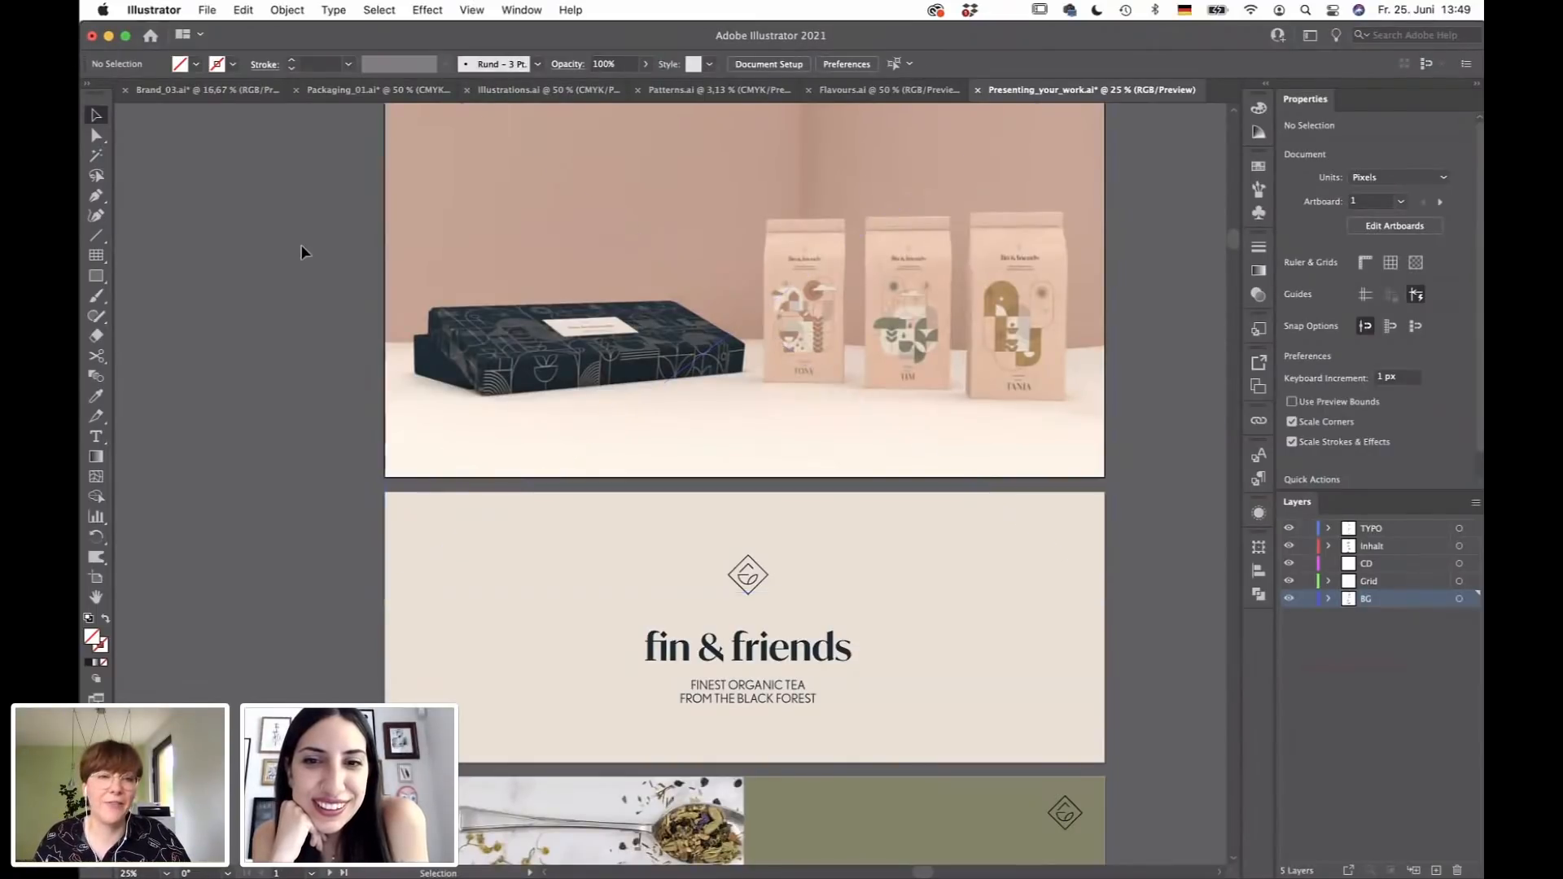
{"action": "left_click_drag", "start_coordinate": [307, 225], "coordinate": [305, 315]}
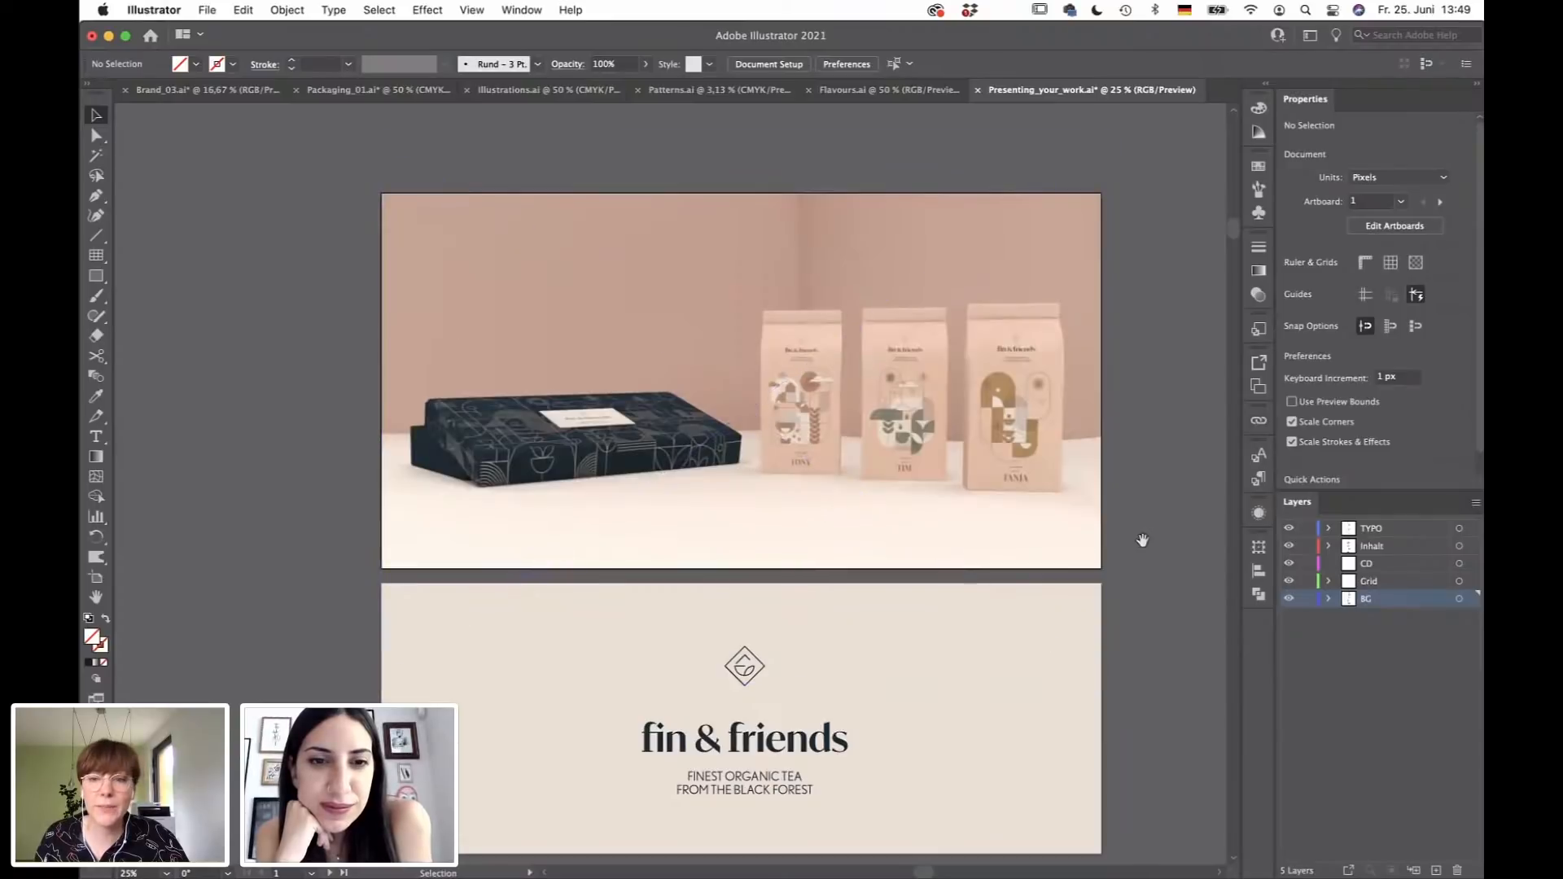
{"action": "scroll", "coordinate": [1107, 358], "scroll_direction": "down", "scroll_amount": 5}
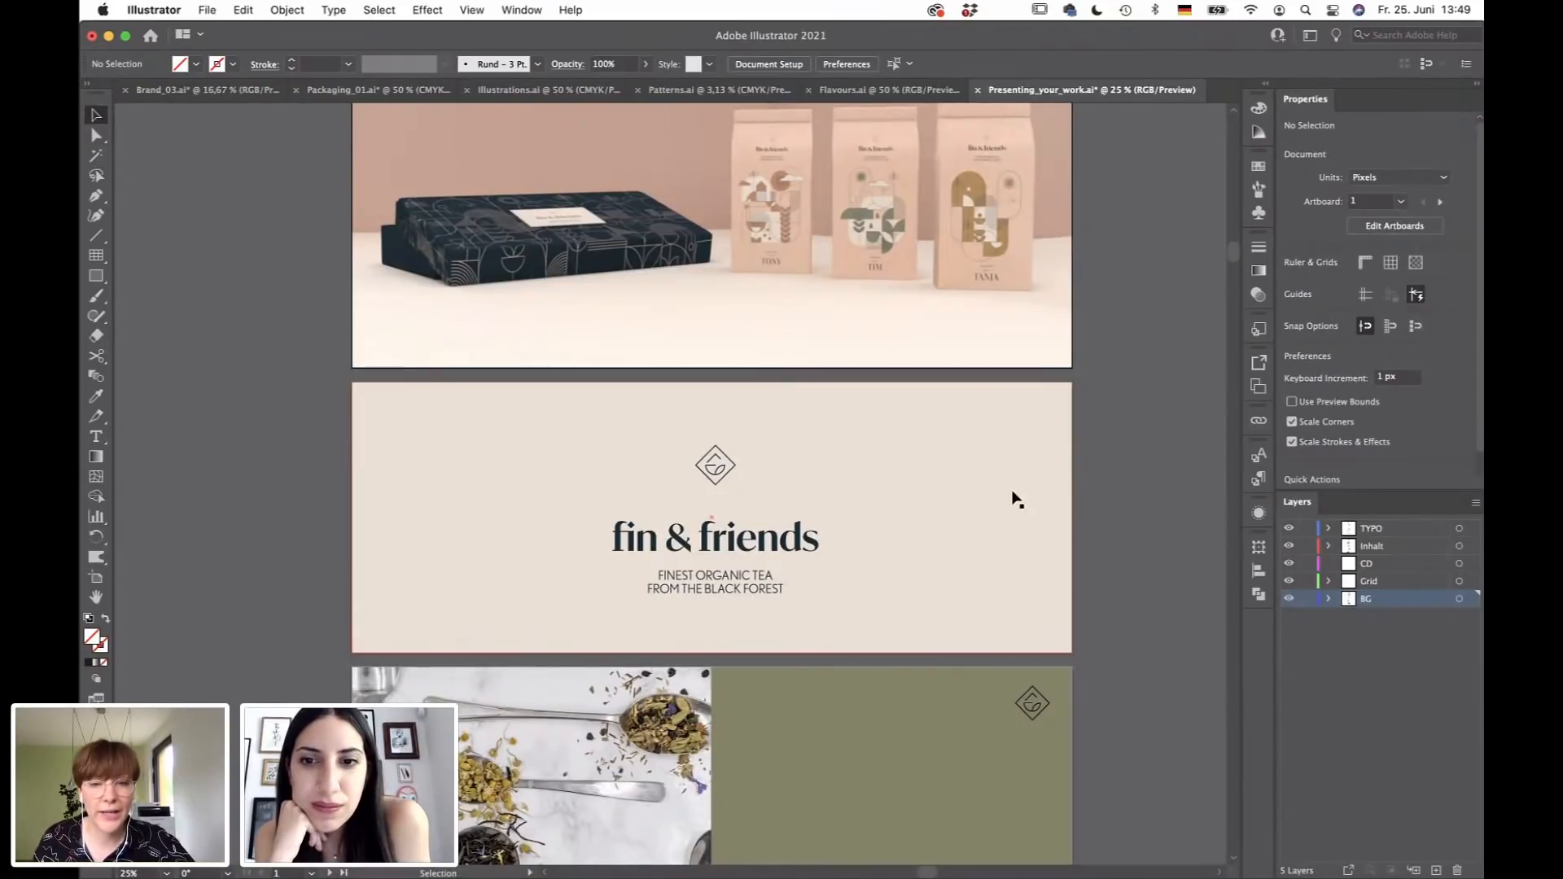
{"action": "left_click_drag", "start_coordinate": [1147, 466], "coordinate": [1134, 342]}
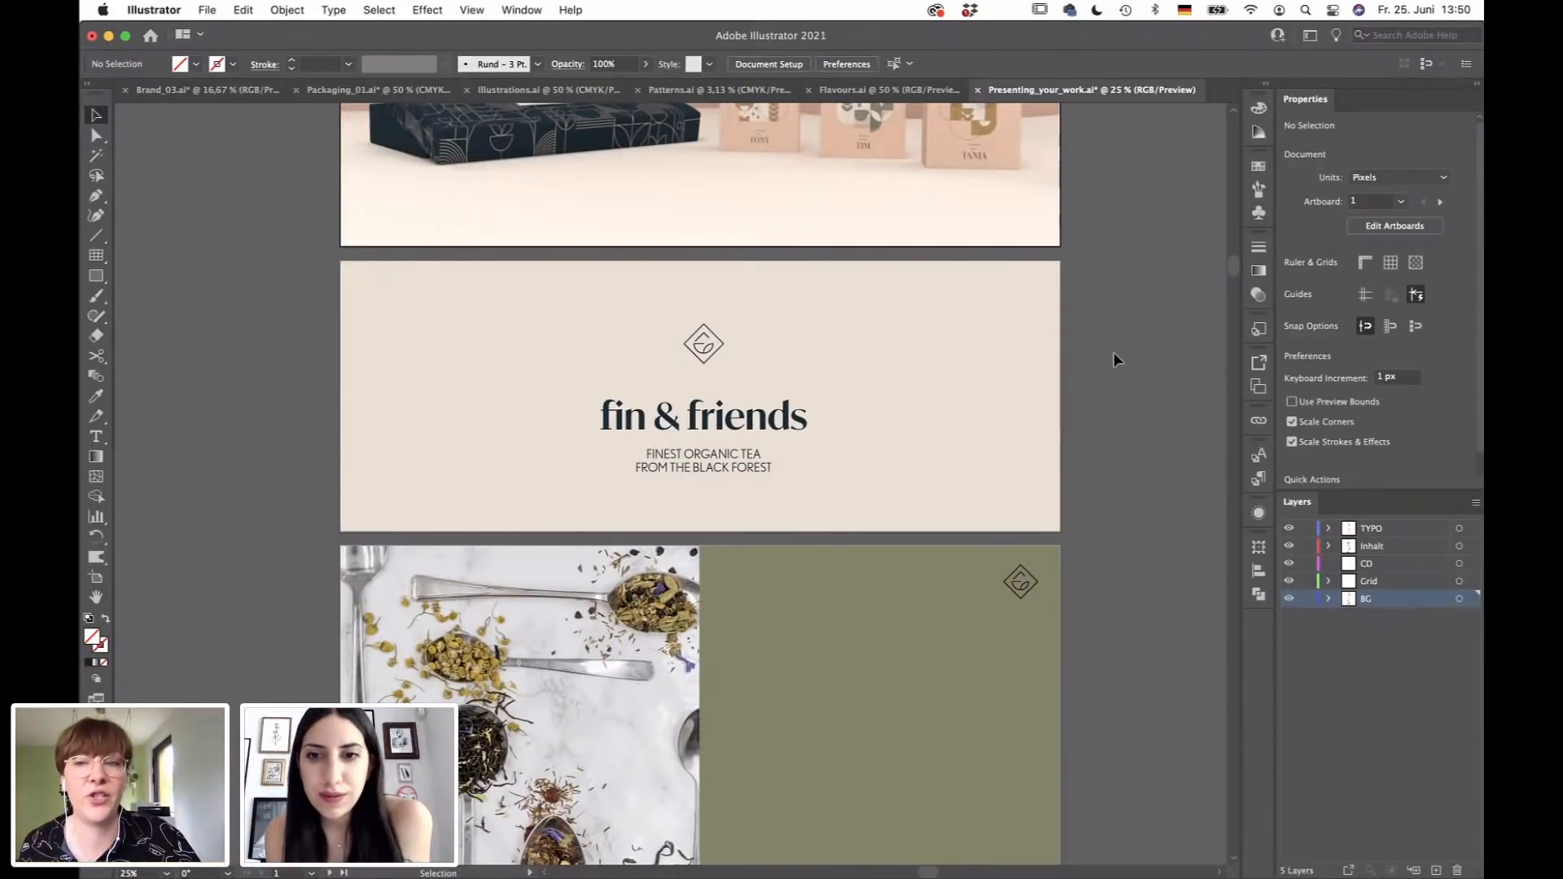
{"action": "left_click_drag", "start_coordinate": [1148, 192], "coordinate": [1156, 336]}
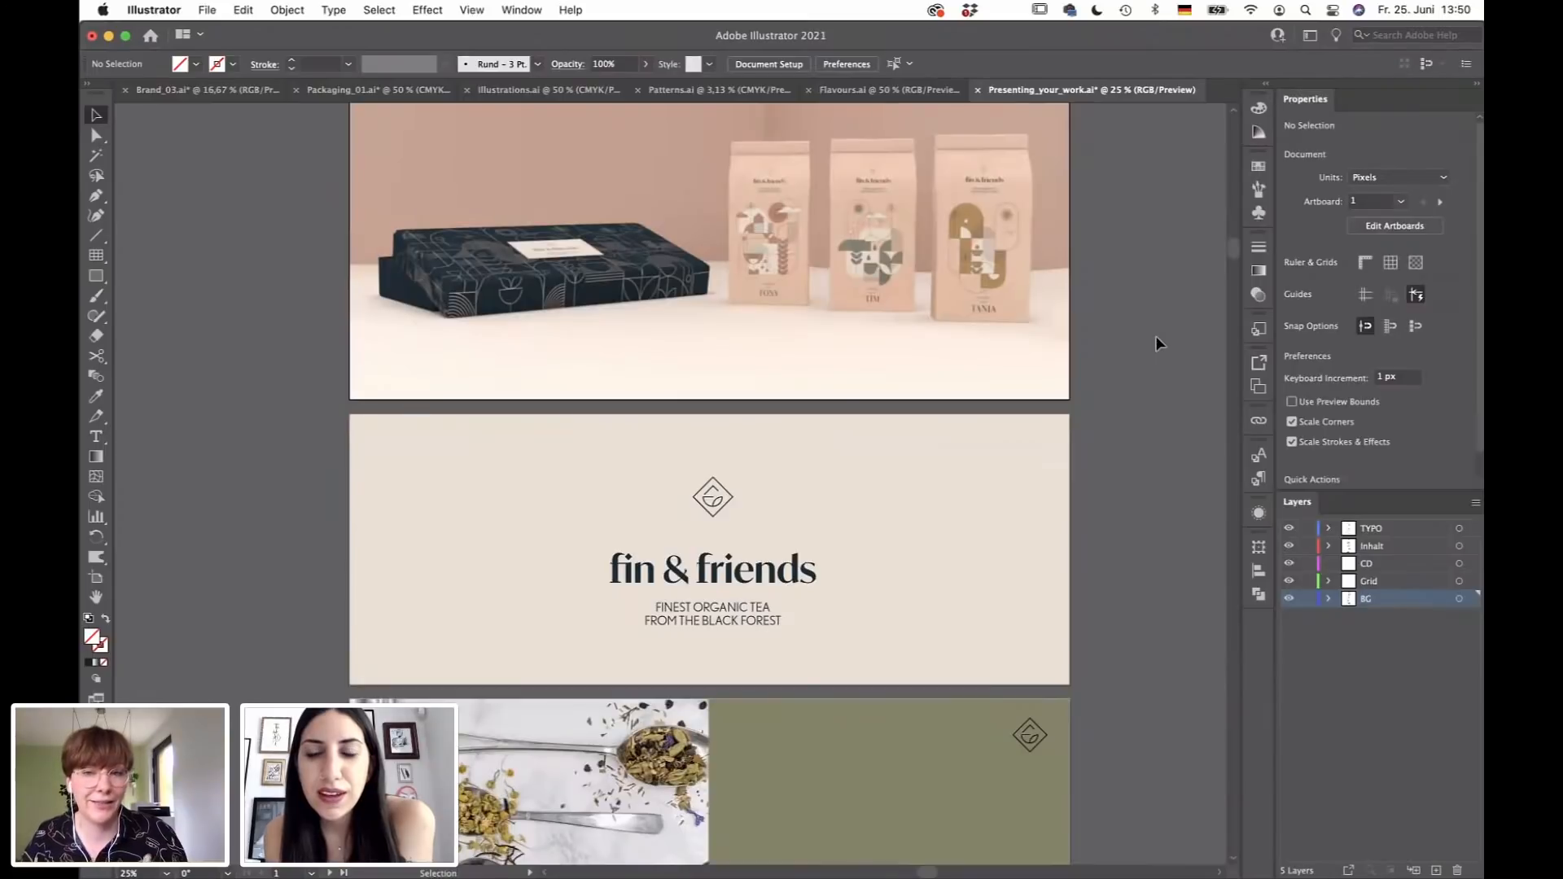
{"action": "scroll", "coordinate": [1148, 520], "scroll_direction": "down", "scroll_amount": 3}
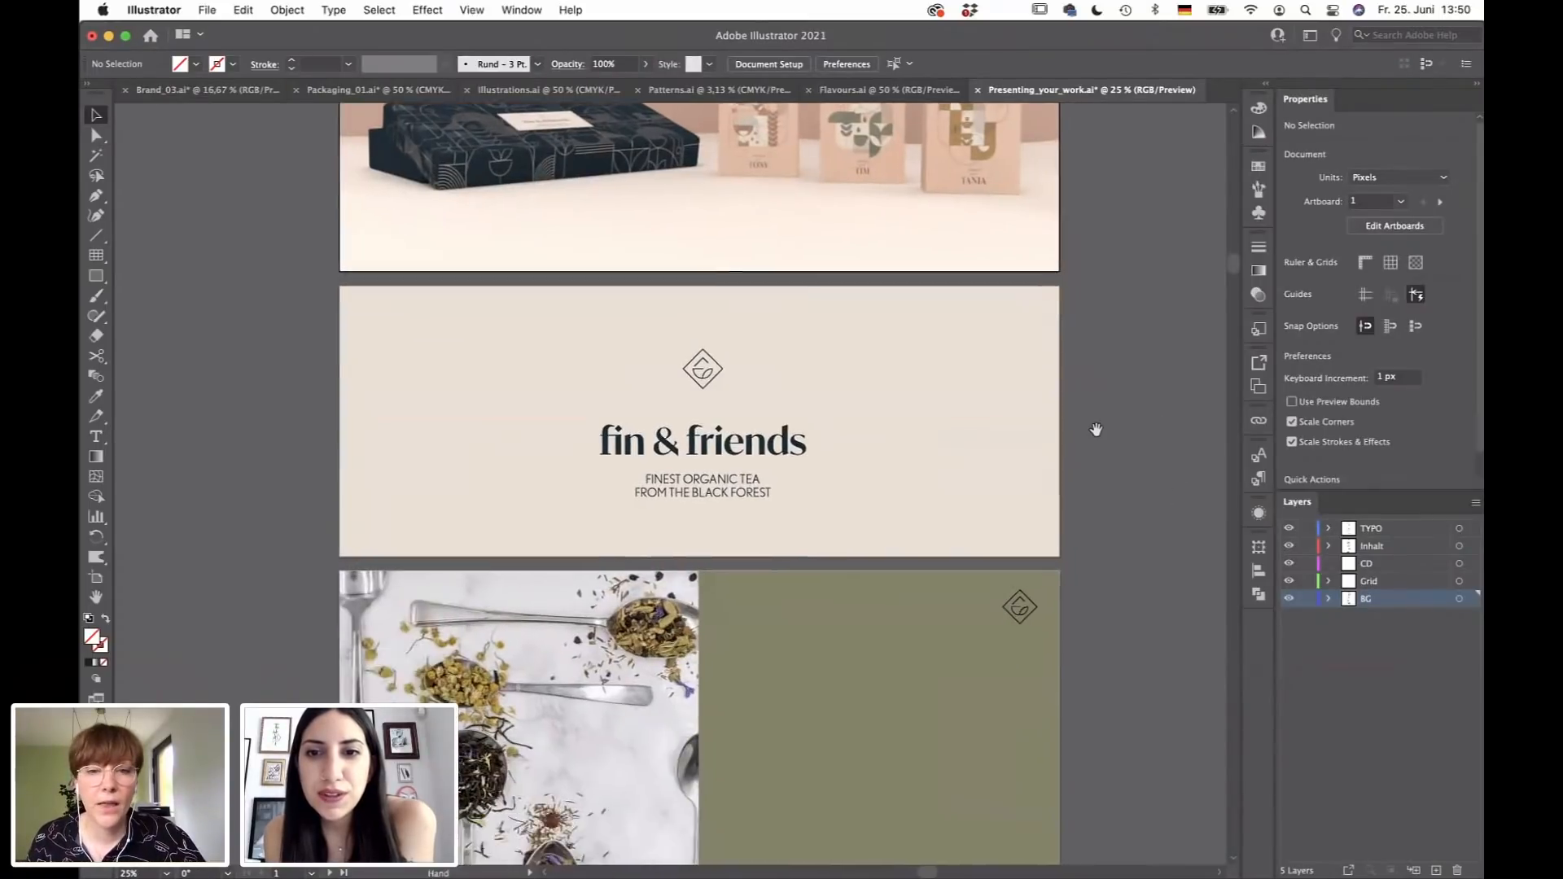
{"action": "scroll", "coordinate": [1102, 432], "scroll_direction": "down", "scroll_amount": 2}
{"action": "scroll", "coordinate": [1111, 524], "scroll_direction": "down", "scroll_amount": 3}
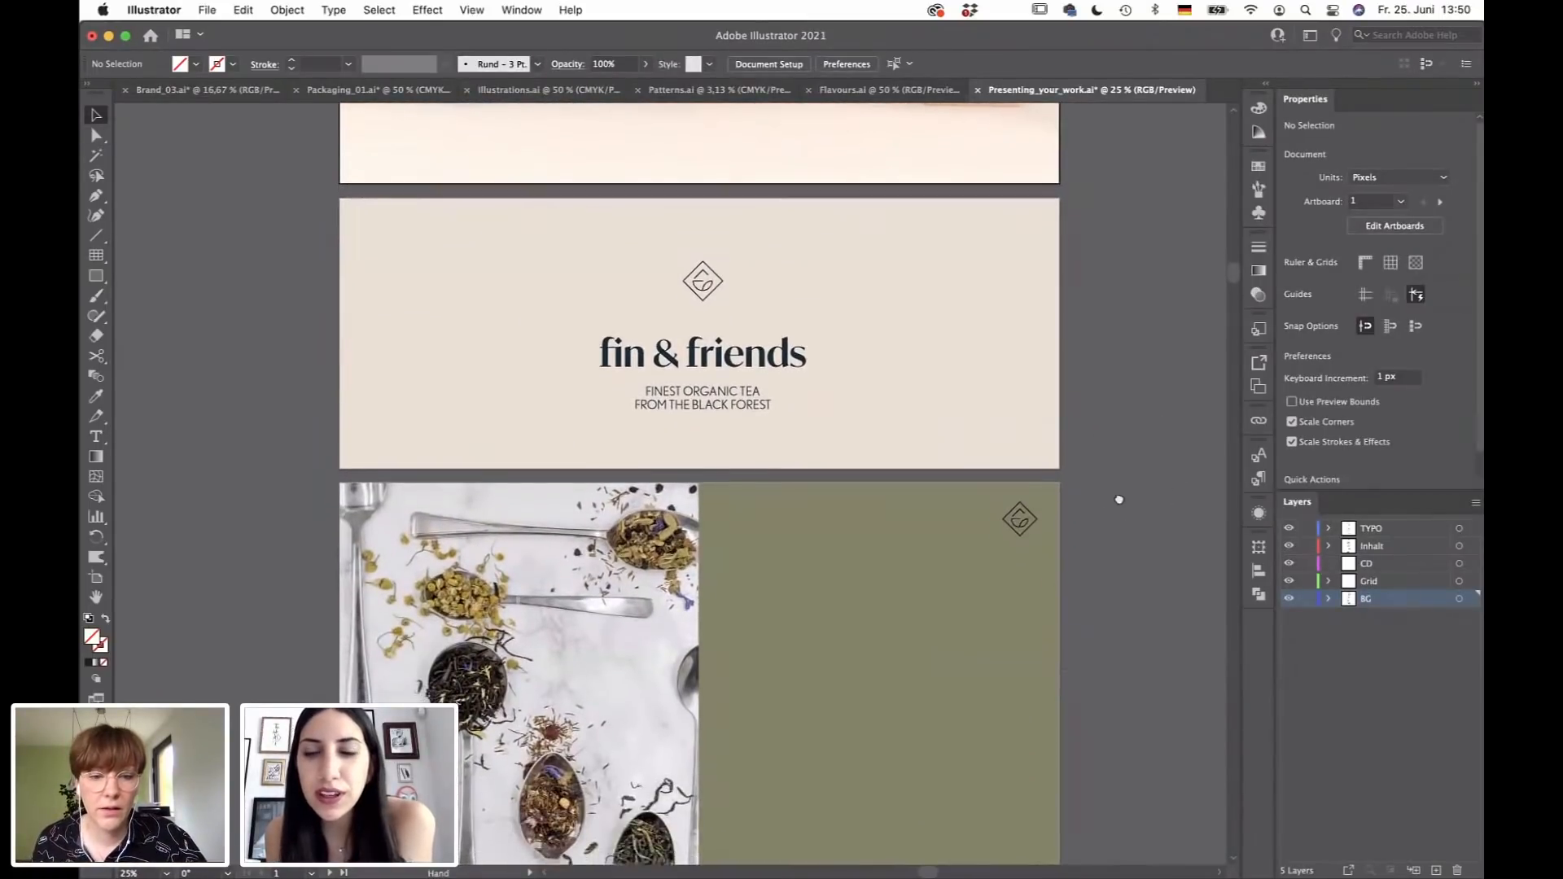
{"action": "scroll", "coordinate": [1105, 368], "scroll_direction": "down", "scroll_amount": 1}
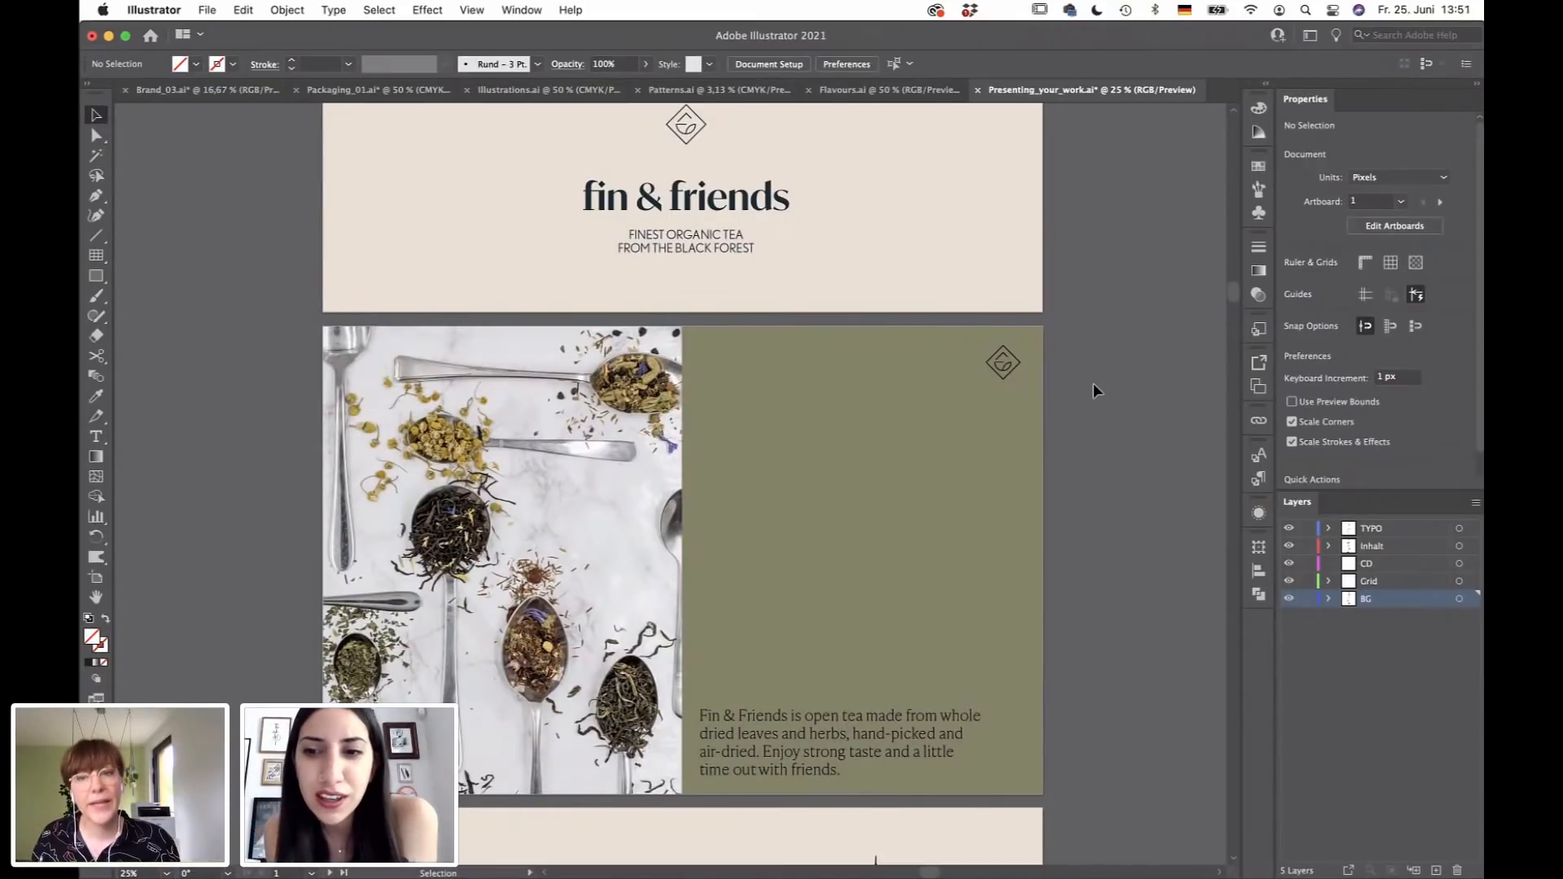
Examine the presentation again from the packaging mockup through the logo and tea photo artboards to the KEY ELEMENTS icons.
{"action": "scroll", "coordinate": [1096, 388], "scroll_direction": "up", "scroll_amount": 10}
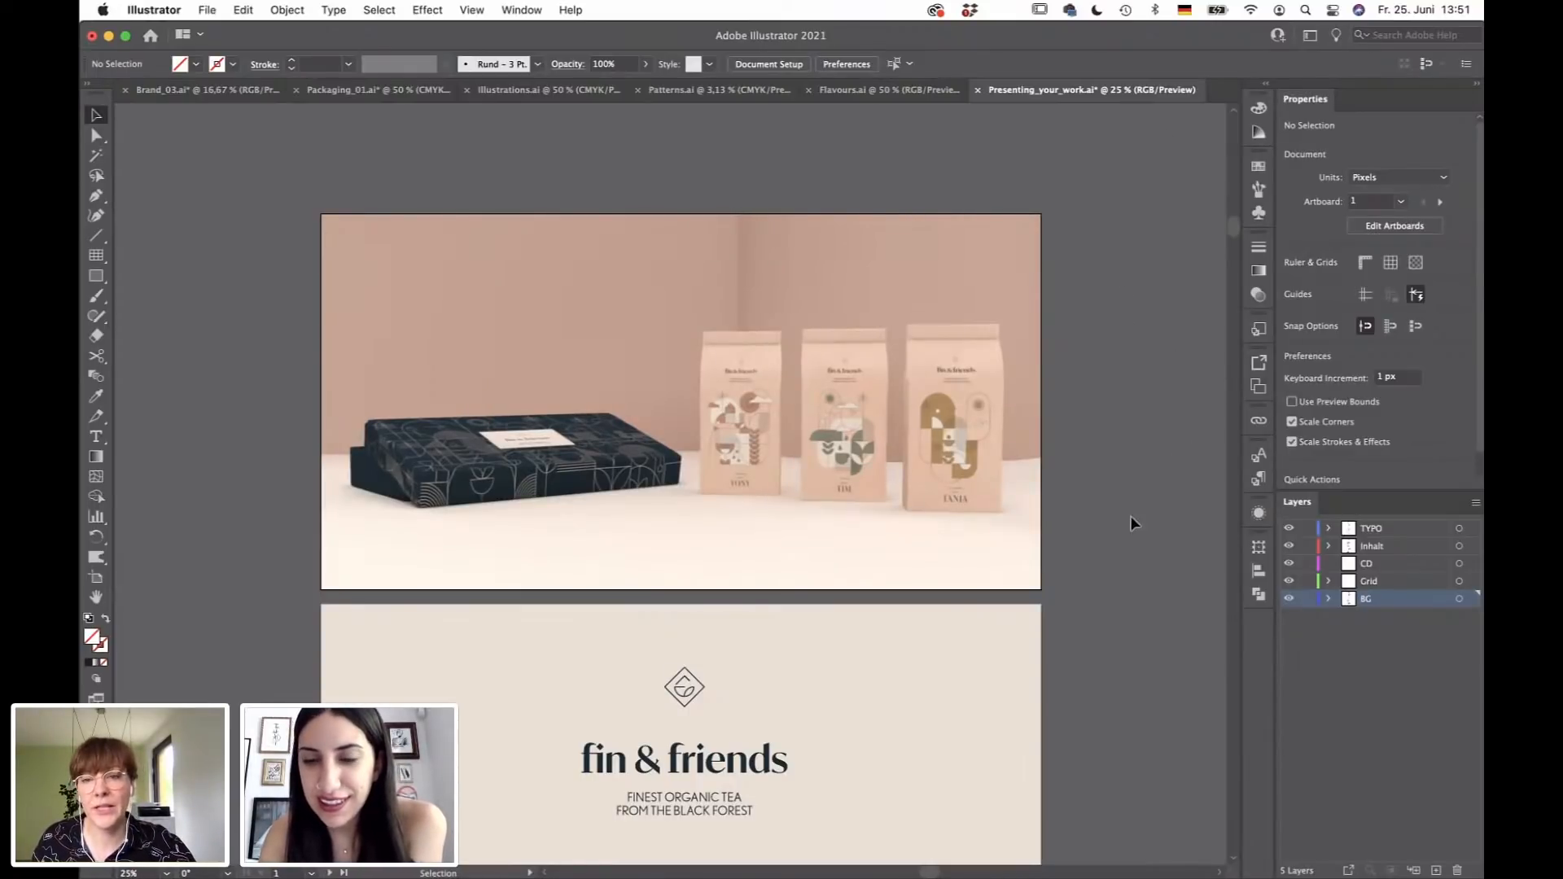
{"action": "scroll", "coordinate": [1127, 499], "scroll_direction": "down", "scroll_amount": 3}
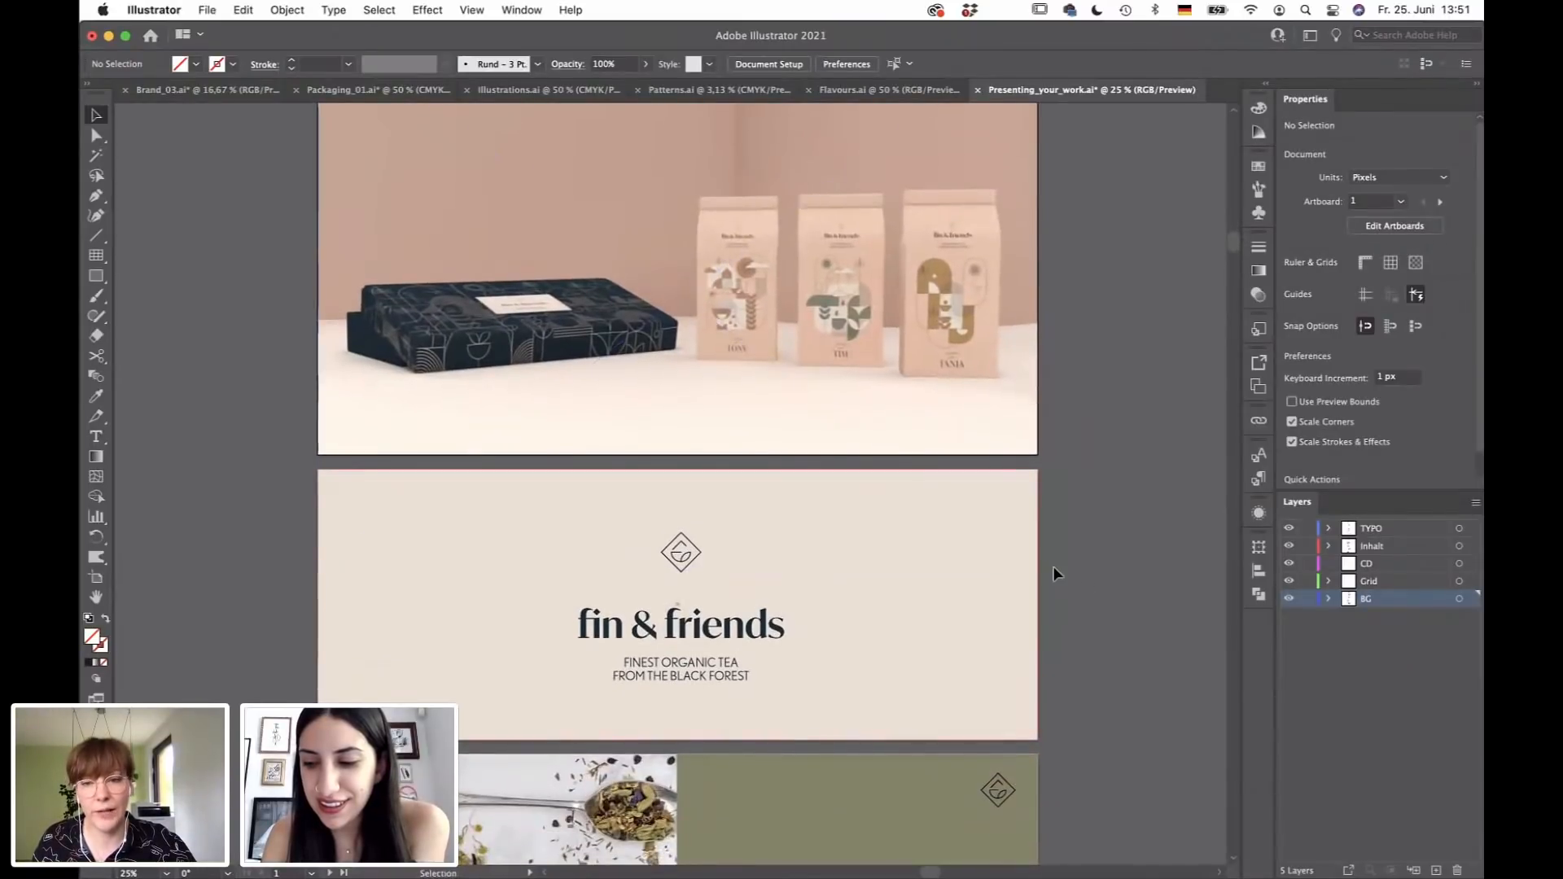
{"action": "left_click_drag", "start_coordinate": [1102, 590], "coordinate": [1106, 429]}
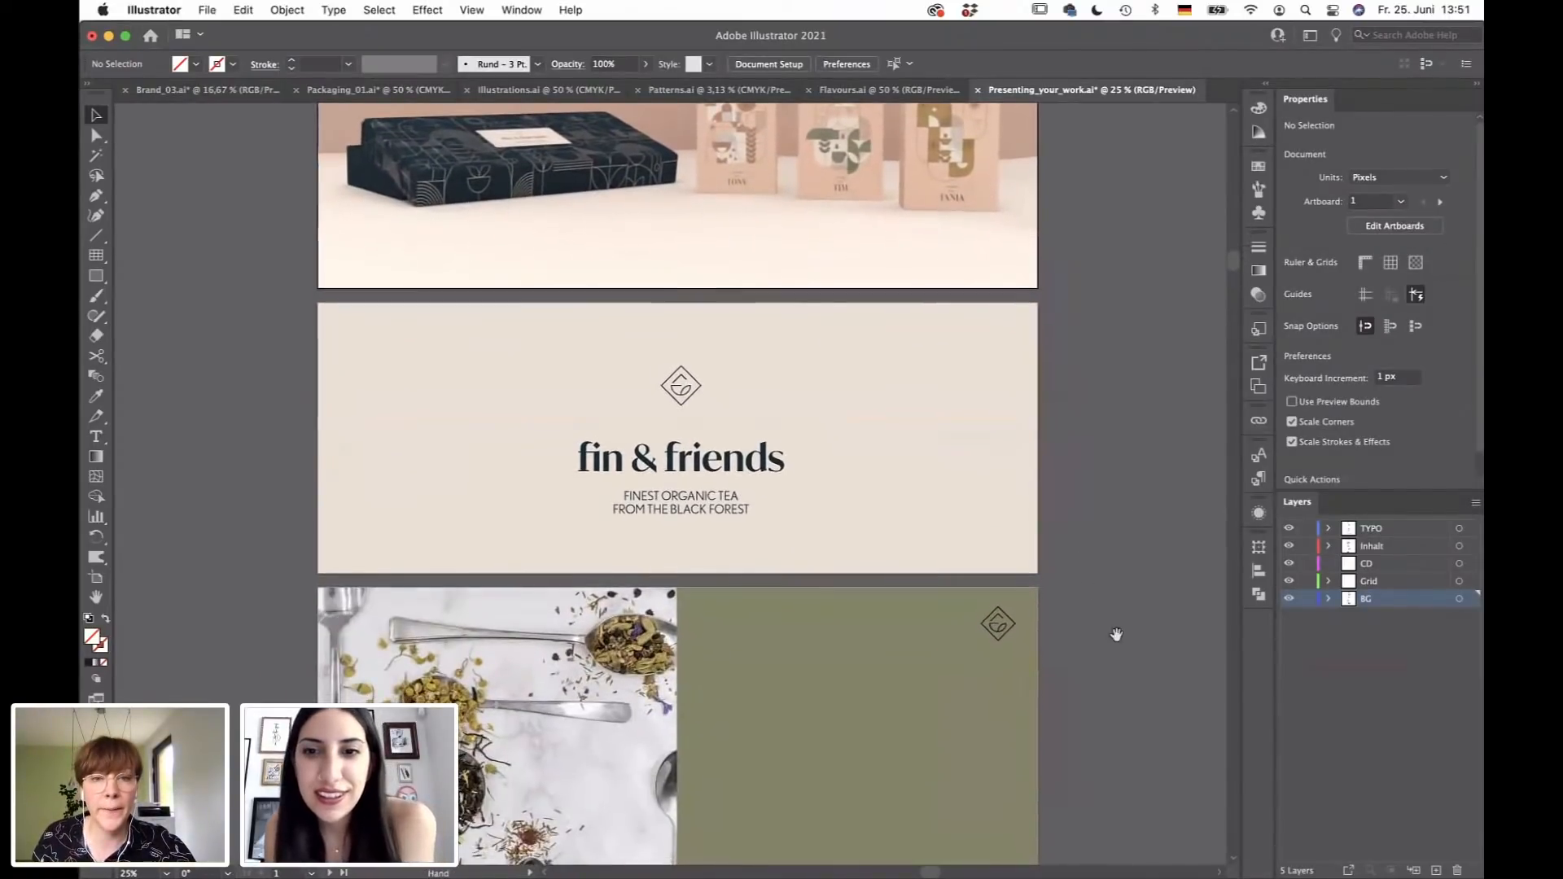
{"action": "scroll", "coordinate": [1113, 505], "scroll_direction": "down", "scroll_amount": 4}
{"action": "scroll", "coordinate": [1151, 622], "scroll_direction": "down", "scroll_amount": 3}
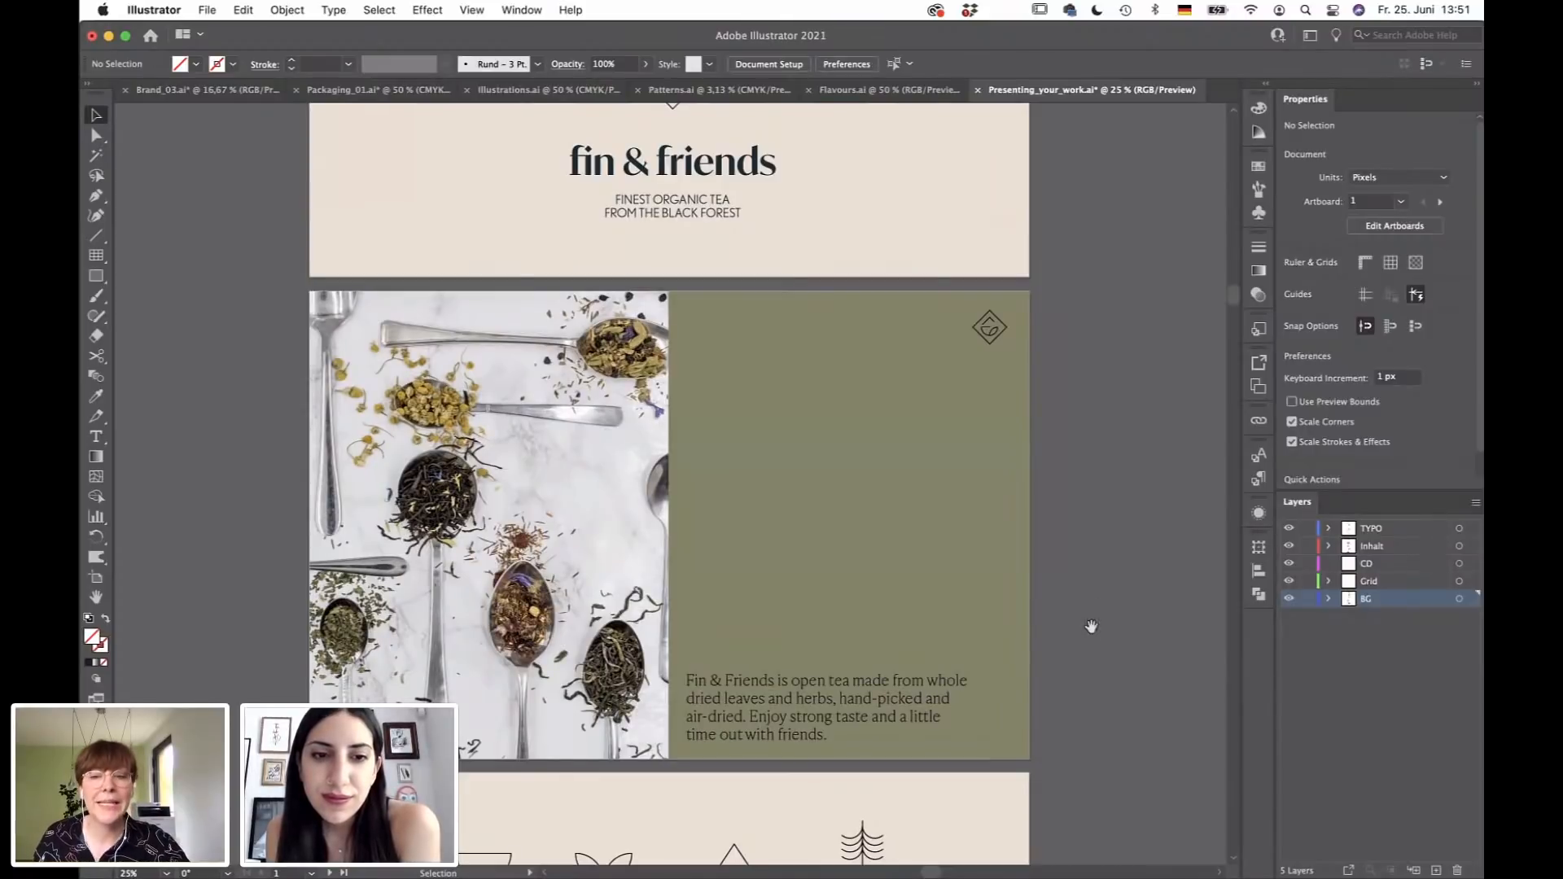
{"action": "scroll", "coordinate": [1091, 626], "scroll_direction": "down", "scroll_amount": 3}
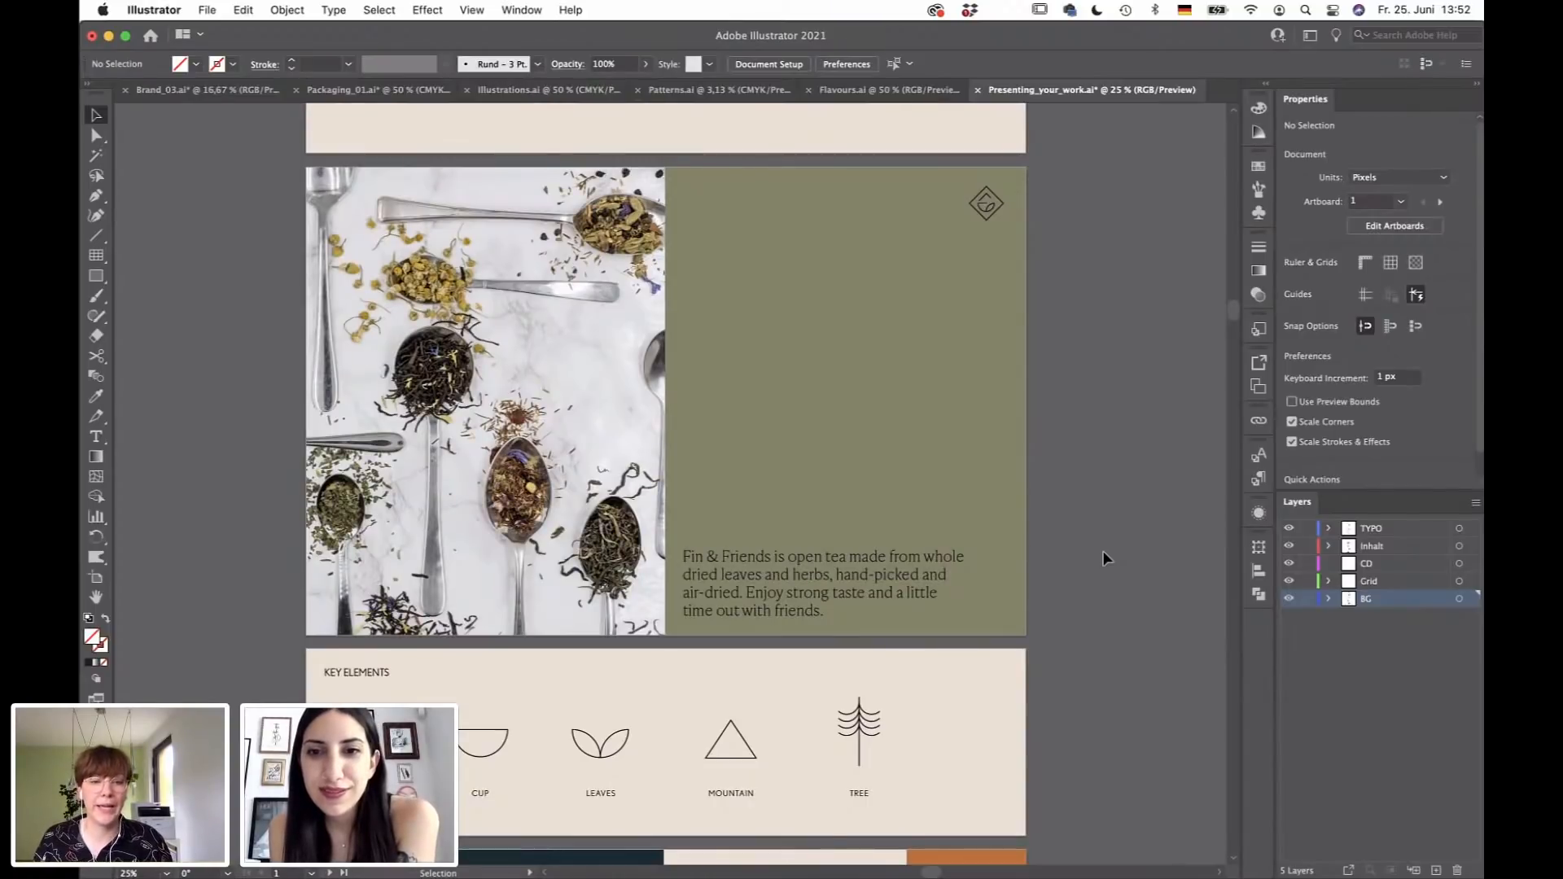
{"action": "scroll", "coordinate": [1083, 594], "scroll_direction": "down", "scroll_amount": 4}
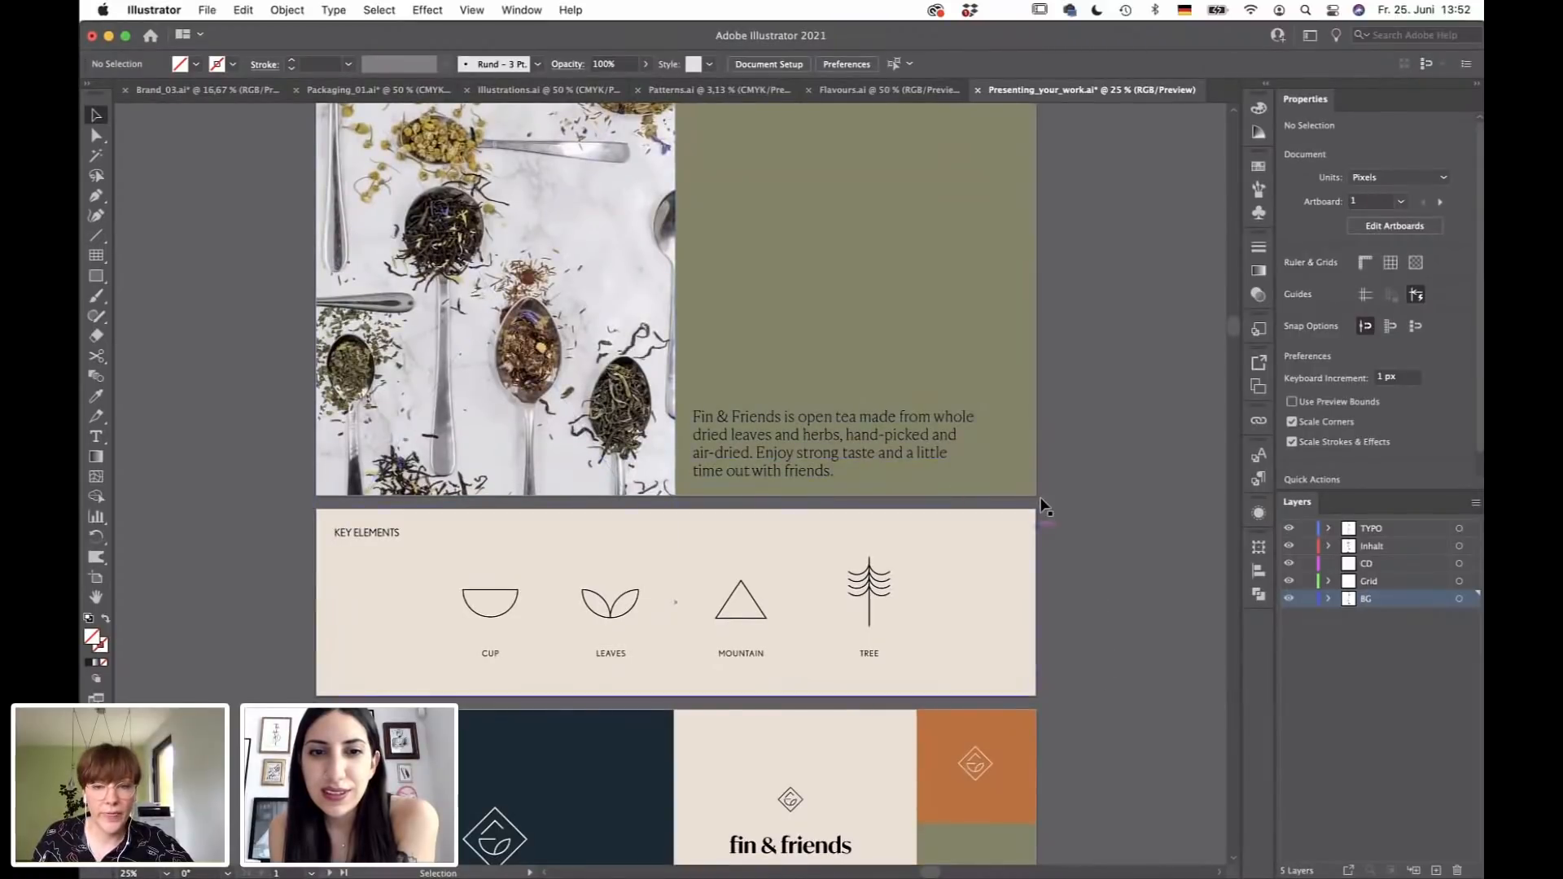
{"action": "key", "text": "space"}
{"action": "left_click_drag", "start_coordinate": [1118, 558], "coordinate": [1125, 375]}
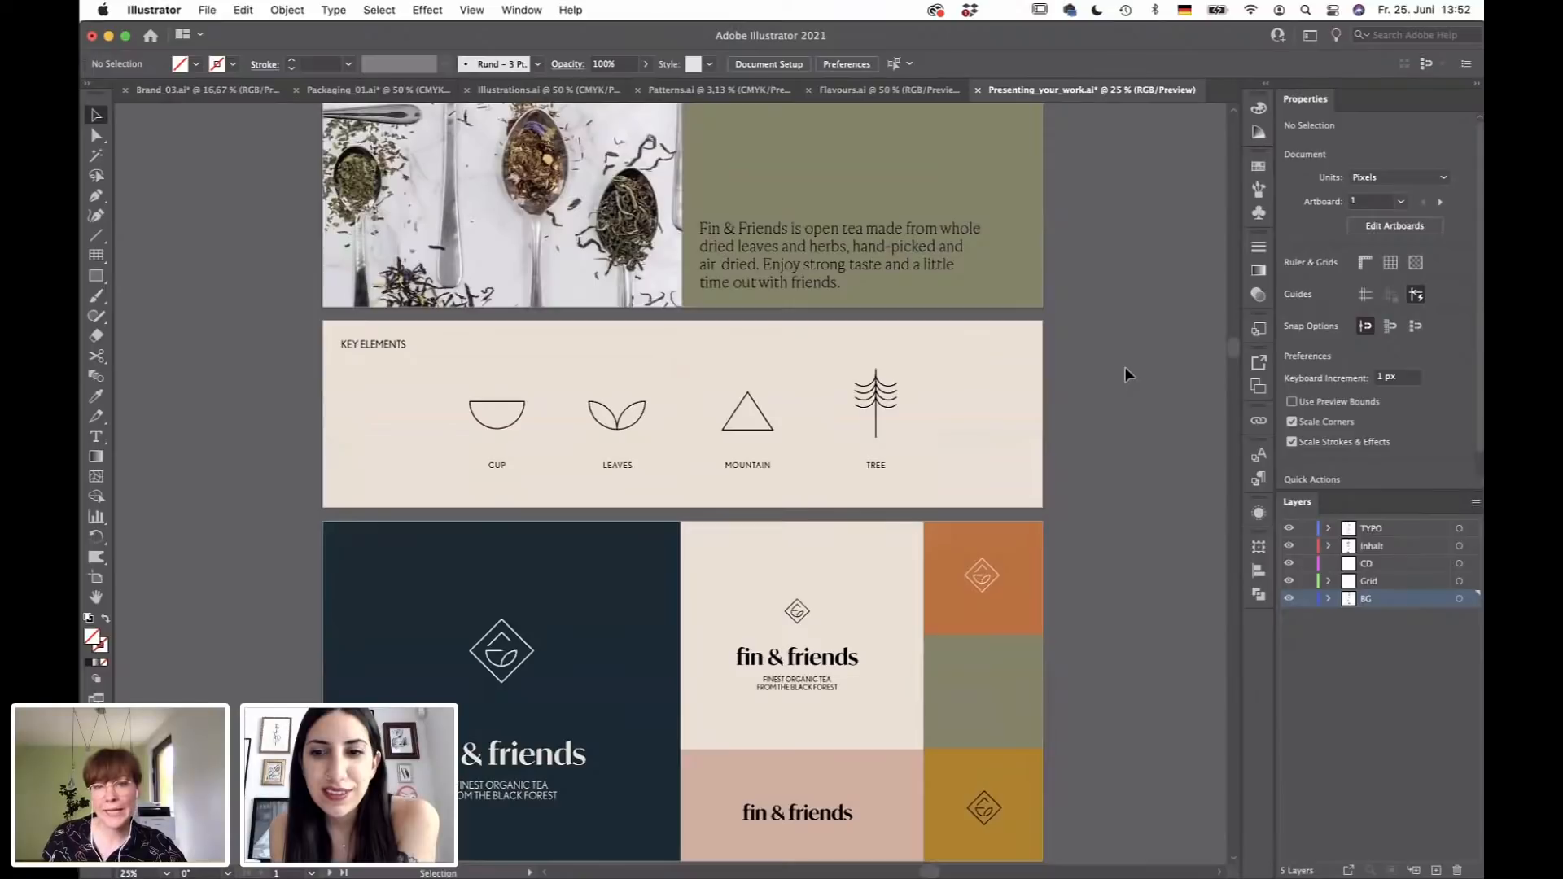
{"action": "scroll", "coordinate": [1124, 453], "scroll_direction": "up", "scroll_amount": 5}
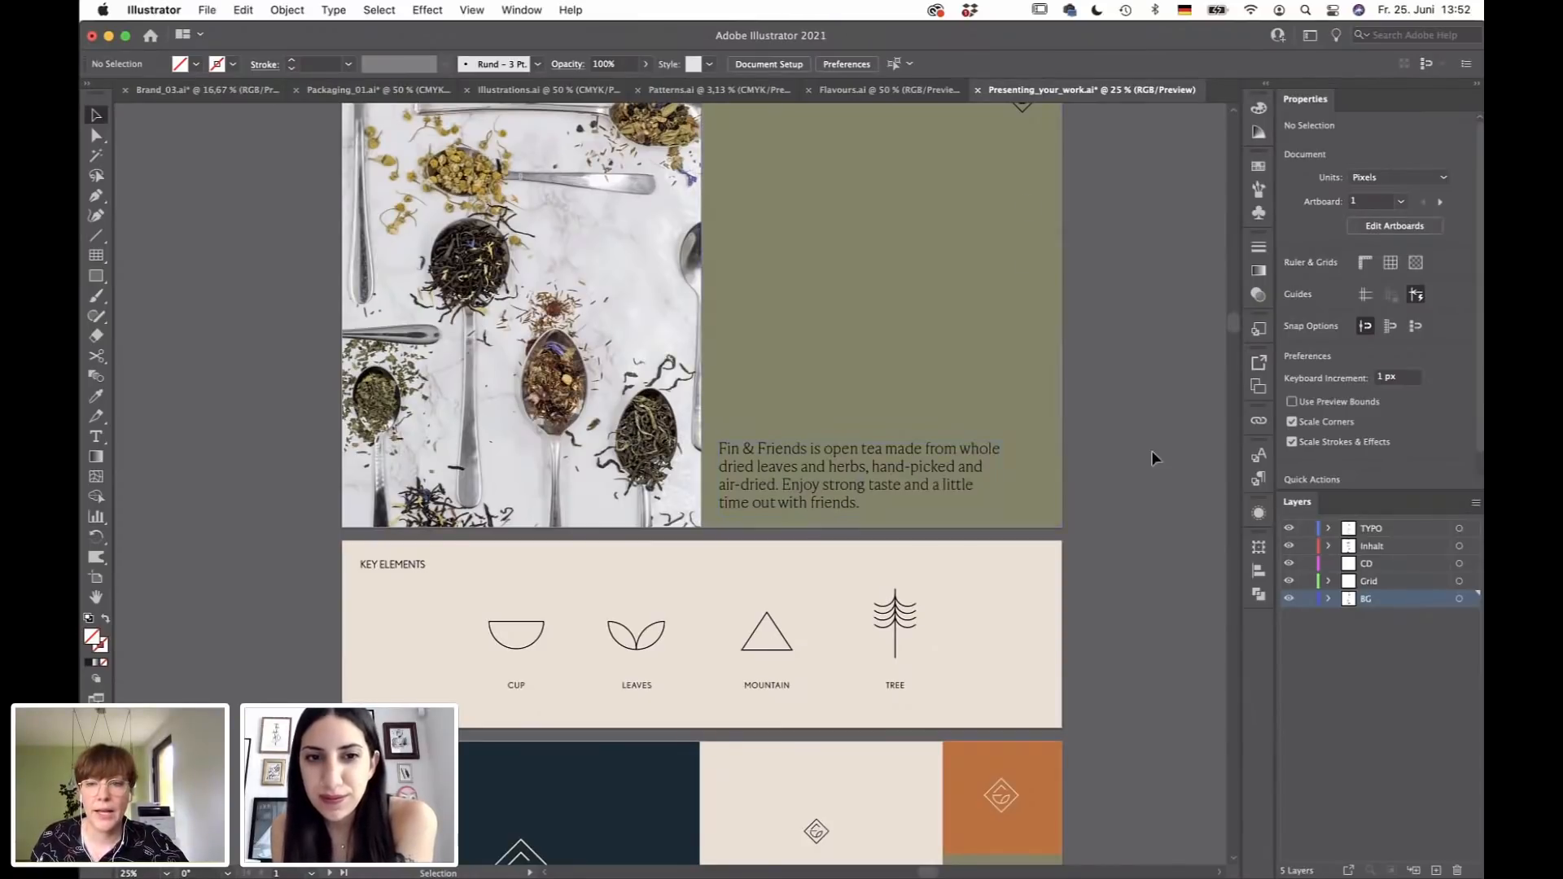
{"action": "scroll", "coordinate": [1144, 366], "scroll_direction": "down", "scroll_amount": 5}
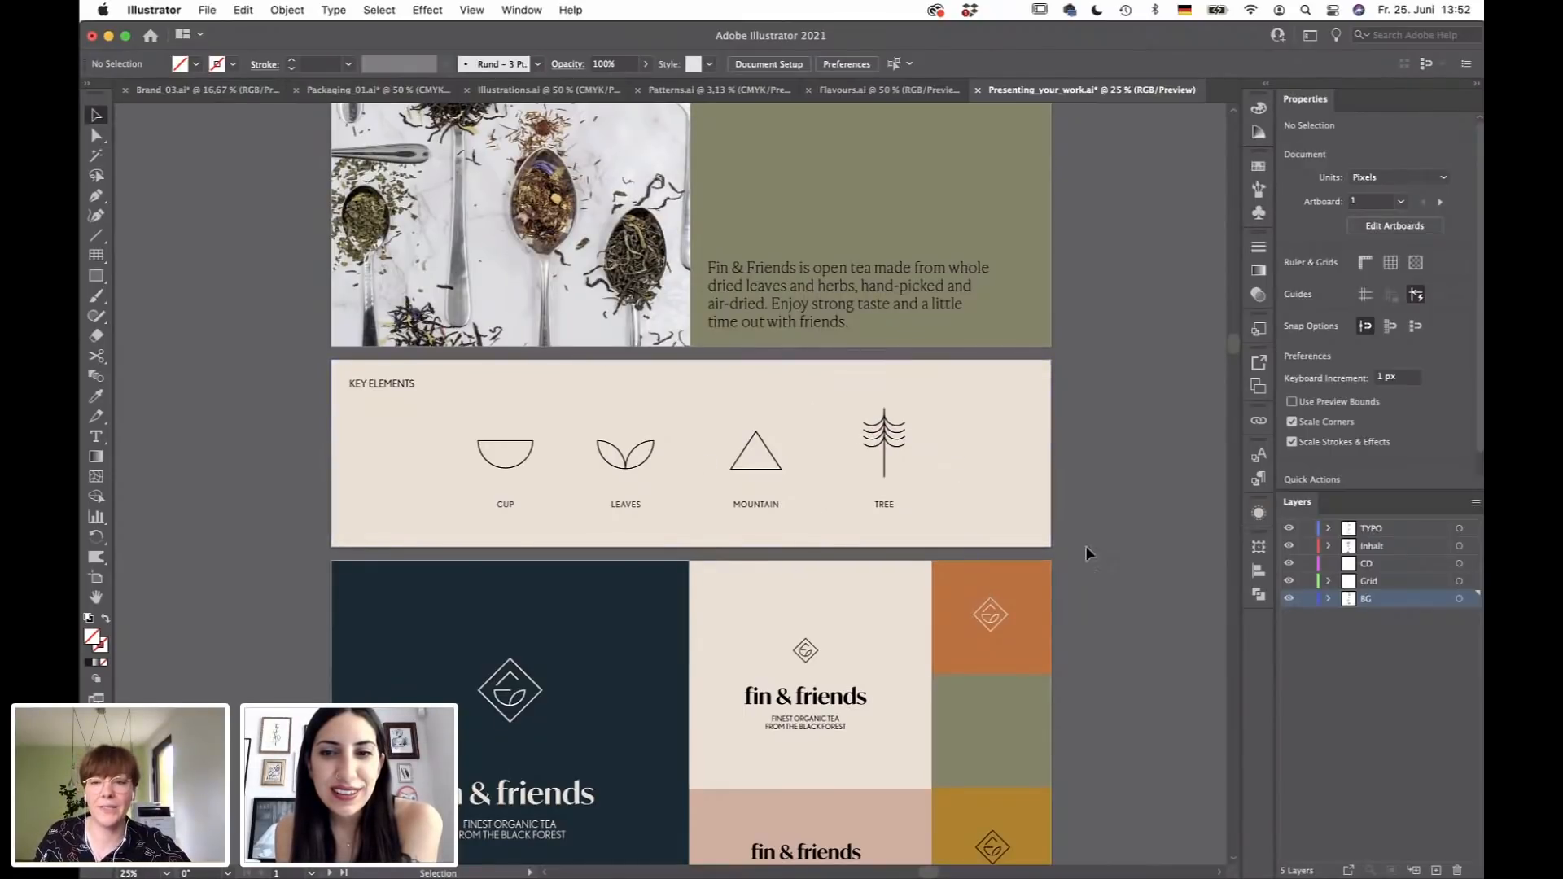
Examine the logo colour variations, the line pattern, the COLOUR PALETTE and the TYPEFACES artboards.
{"action": "key", "text": "space"}
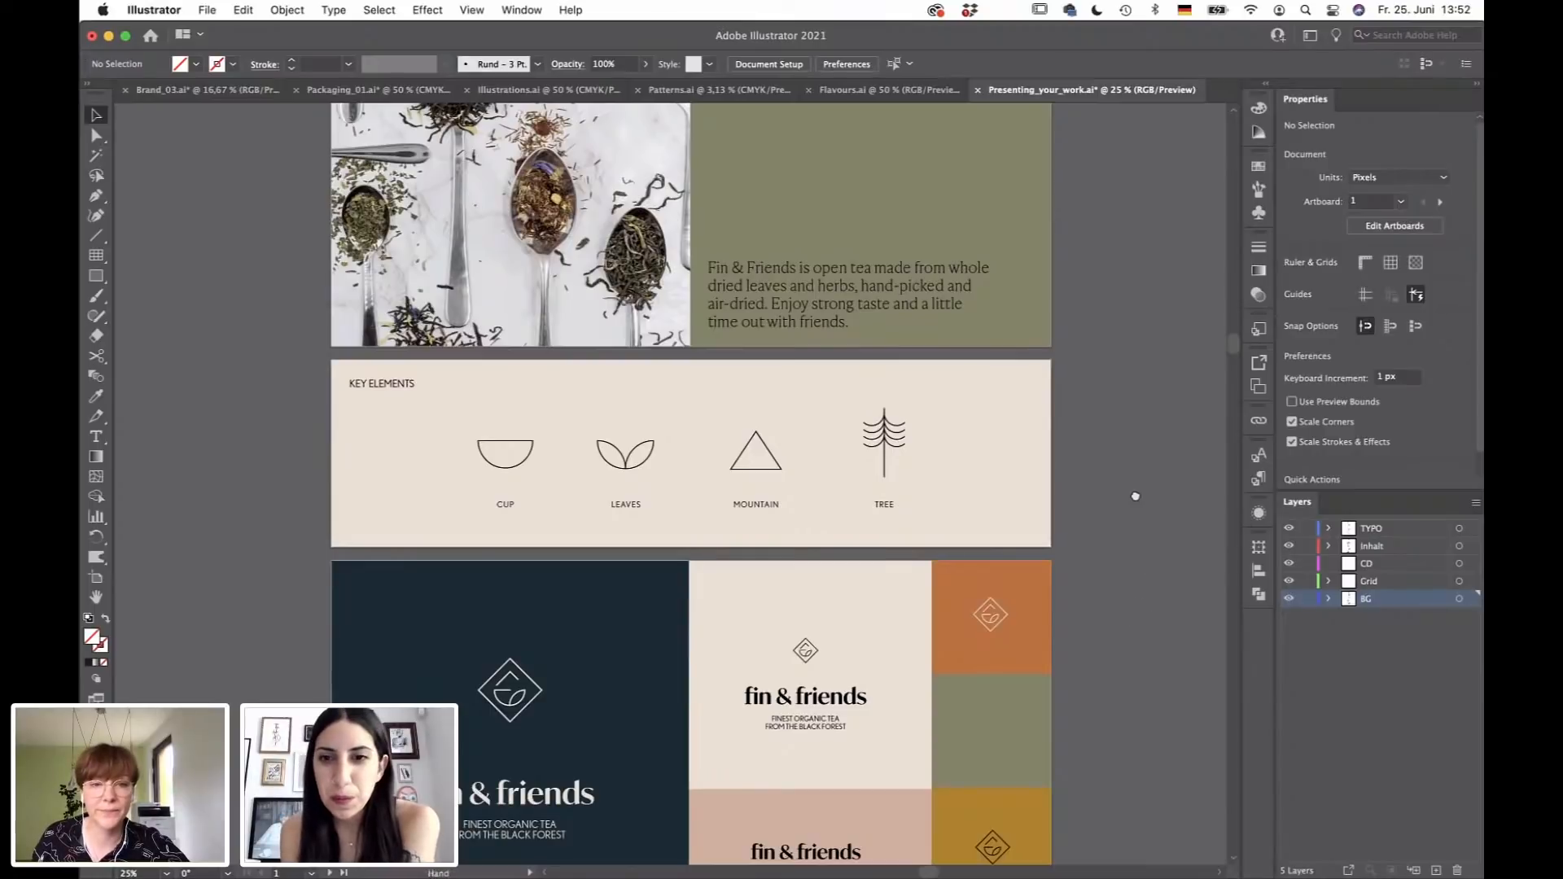
{"action": "scroll", "coordinate": [1136, 496], "scroll_direction": "down", "scroll_amount": 5}
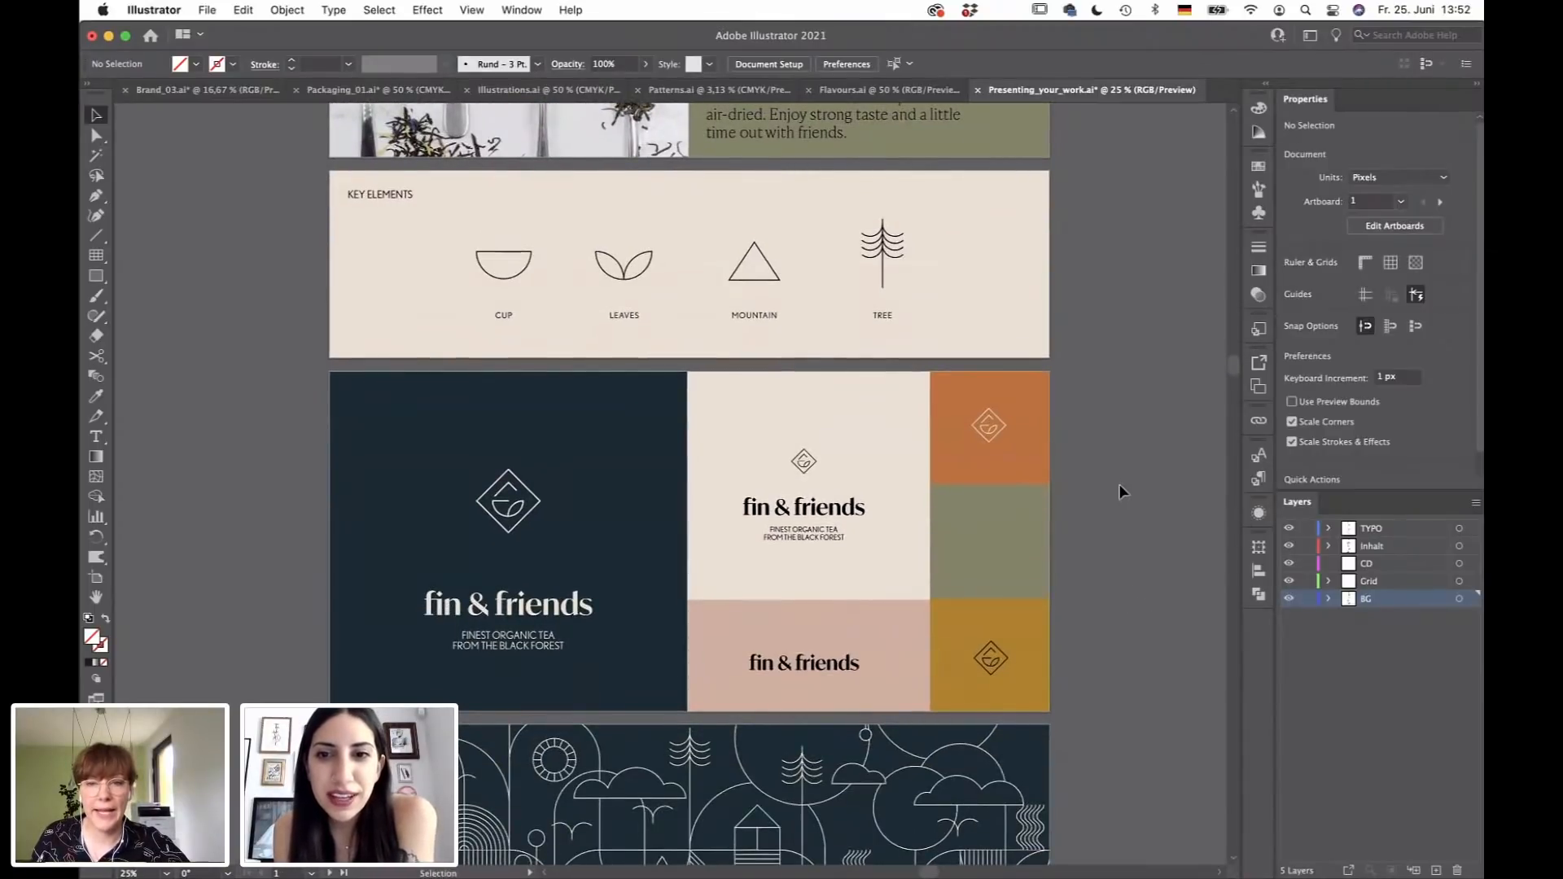
{"action": "key", "text": "space"}
{"action": "left_click_drag", "start_coordinate": [1119, 489], "coordinate": [1145, 373]}
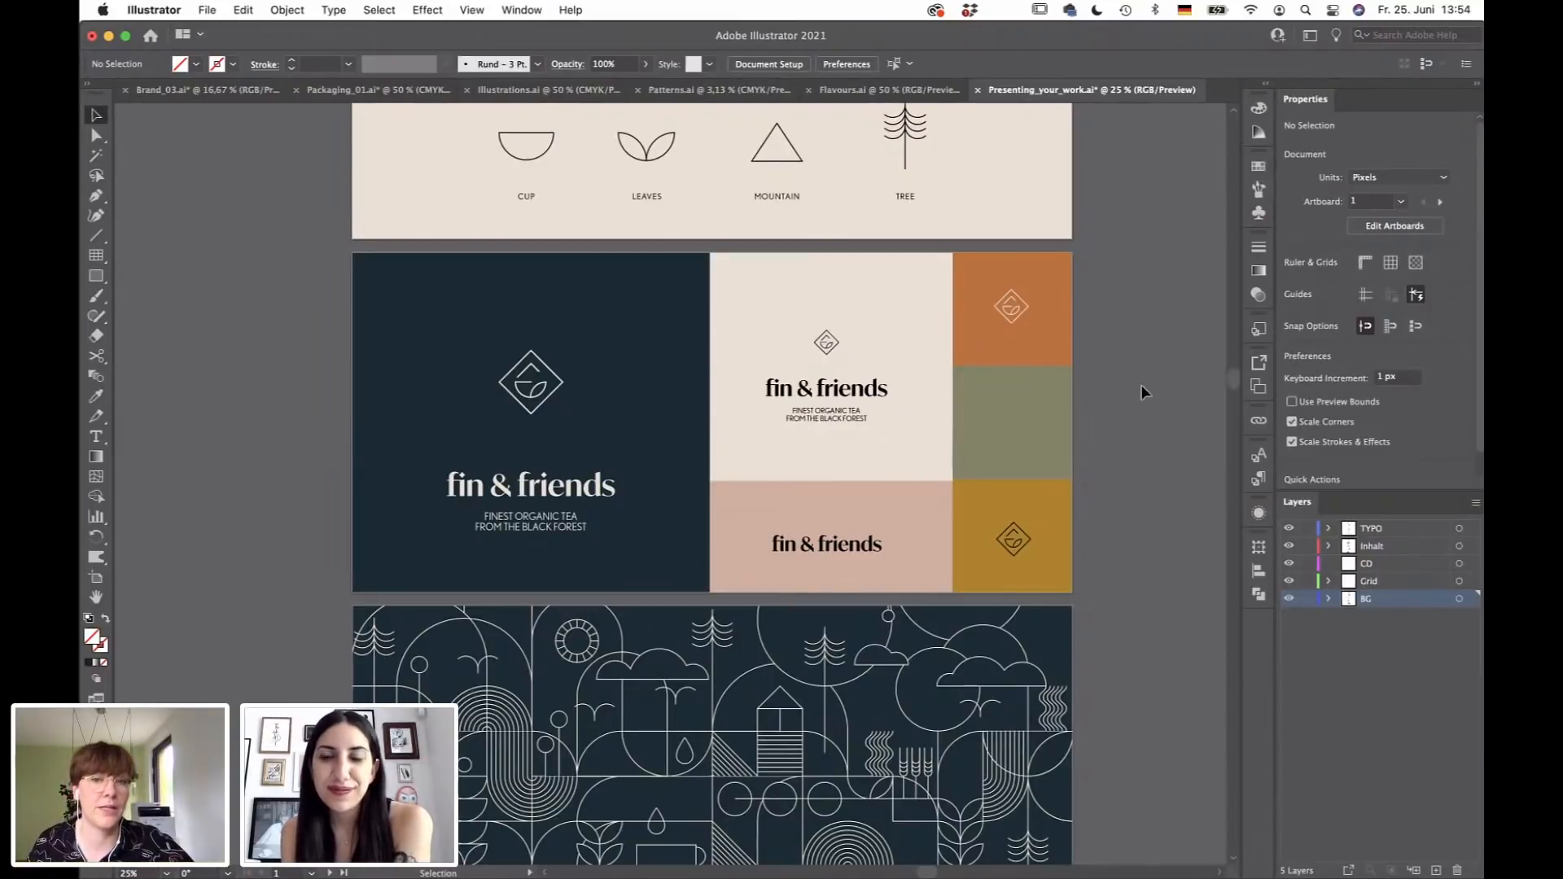
{"action": "scroll", "coordinate": [1118, 521], "scroll_direction": "down", "scroll_amount": 8}
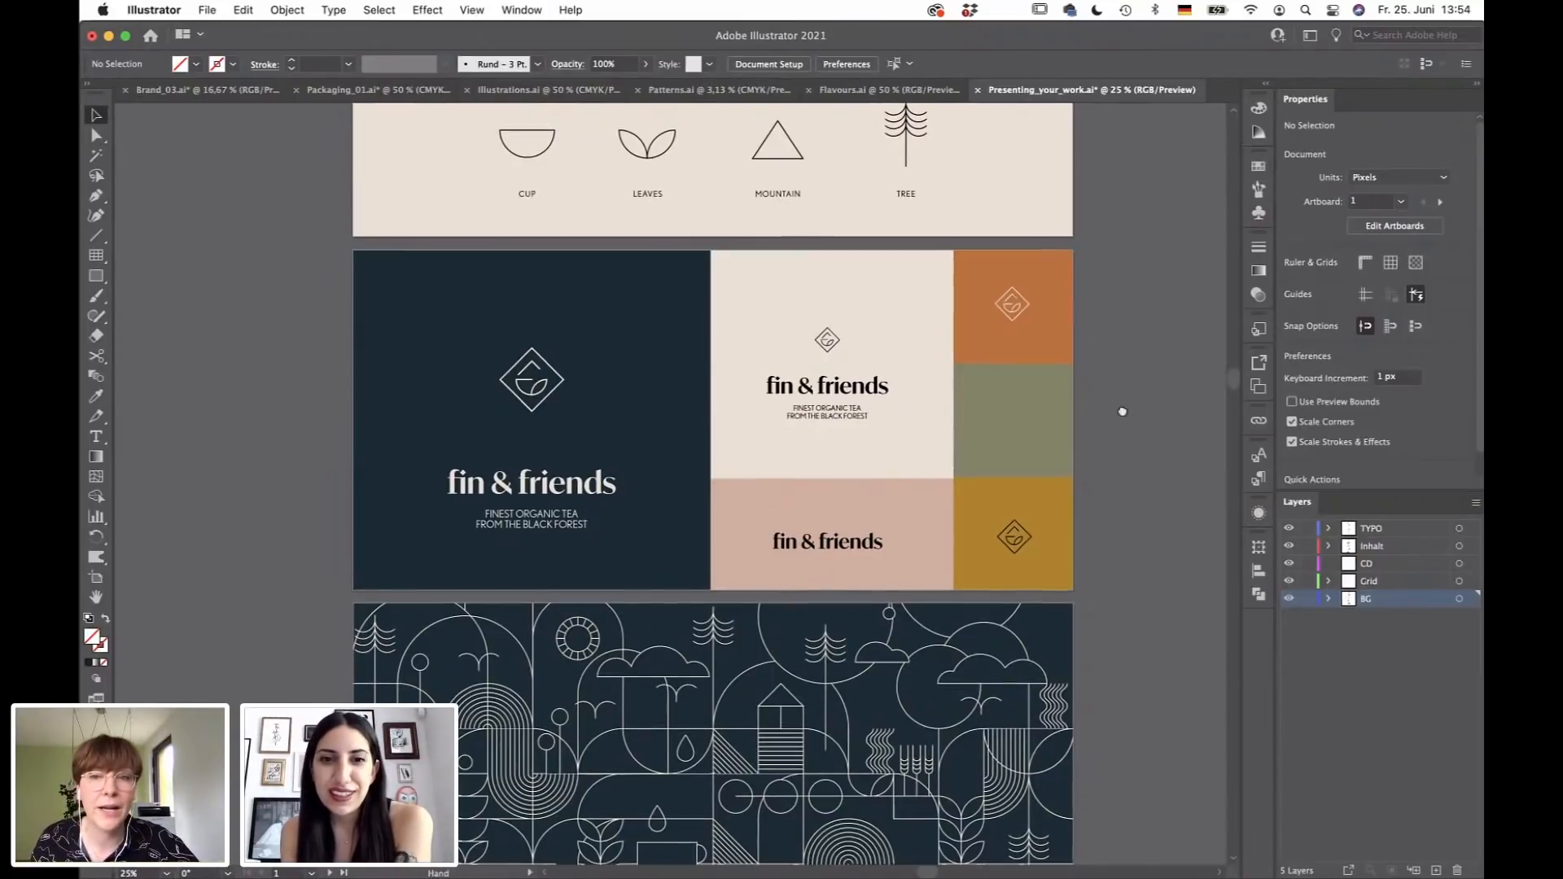
{"action": "scroll", "coordinate": [1137, 391], "scroll_direction": "down", "scroll_amount": 1}
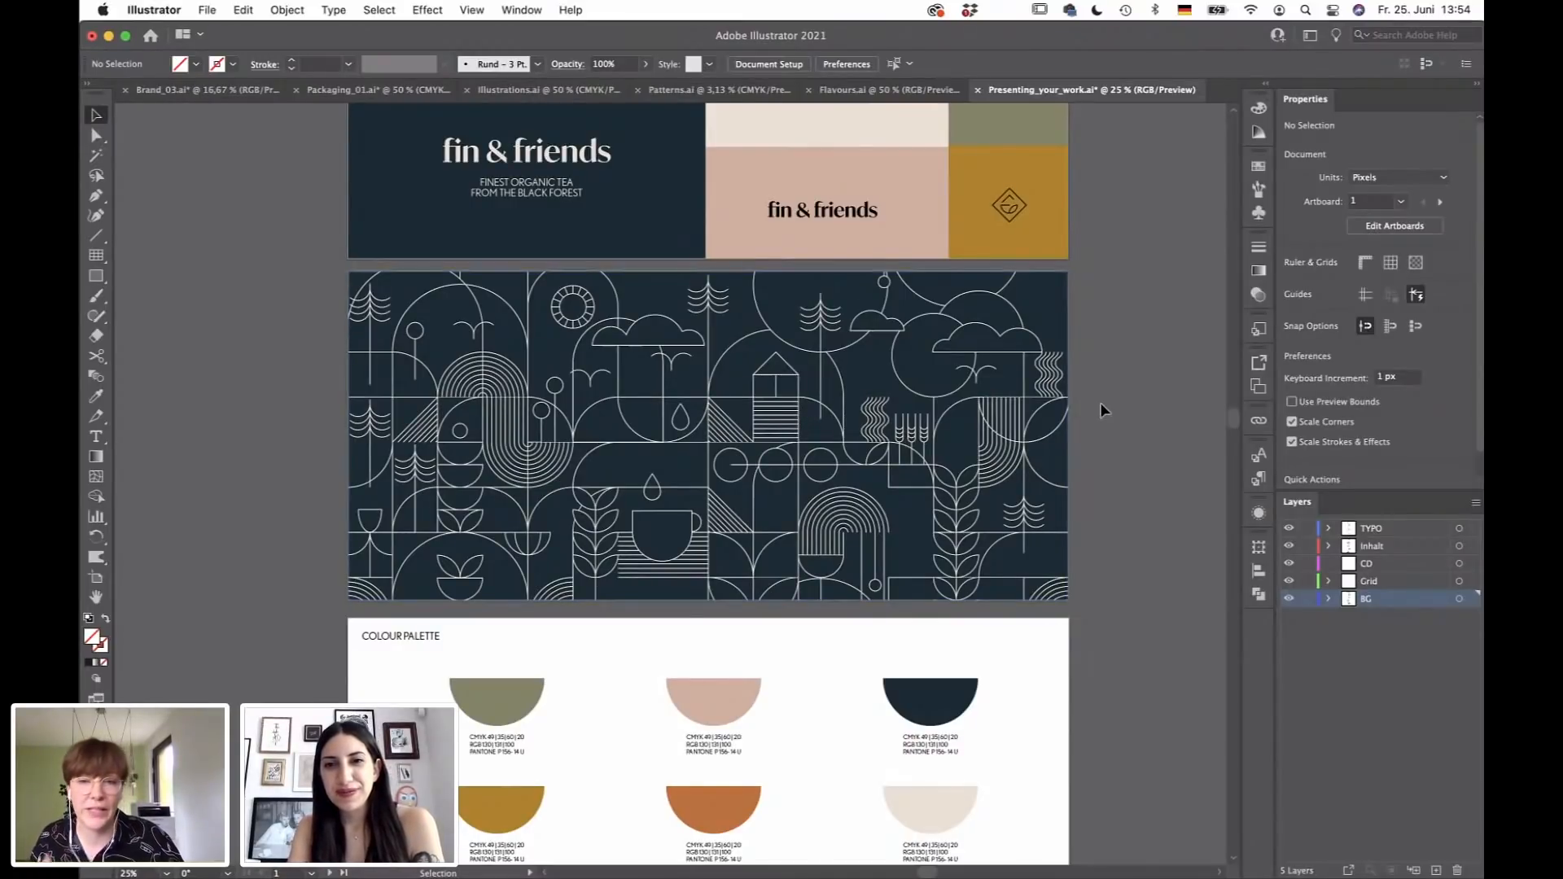
{"action": "scroll", "coordinate": [1154, 610], "scroll_direction": "down", "scroll_amount": 5}
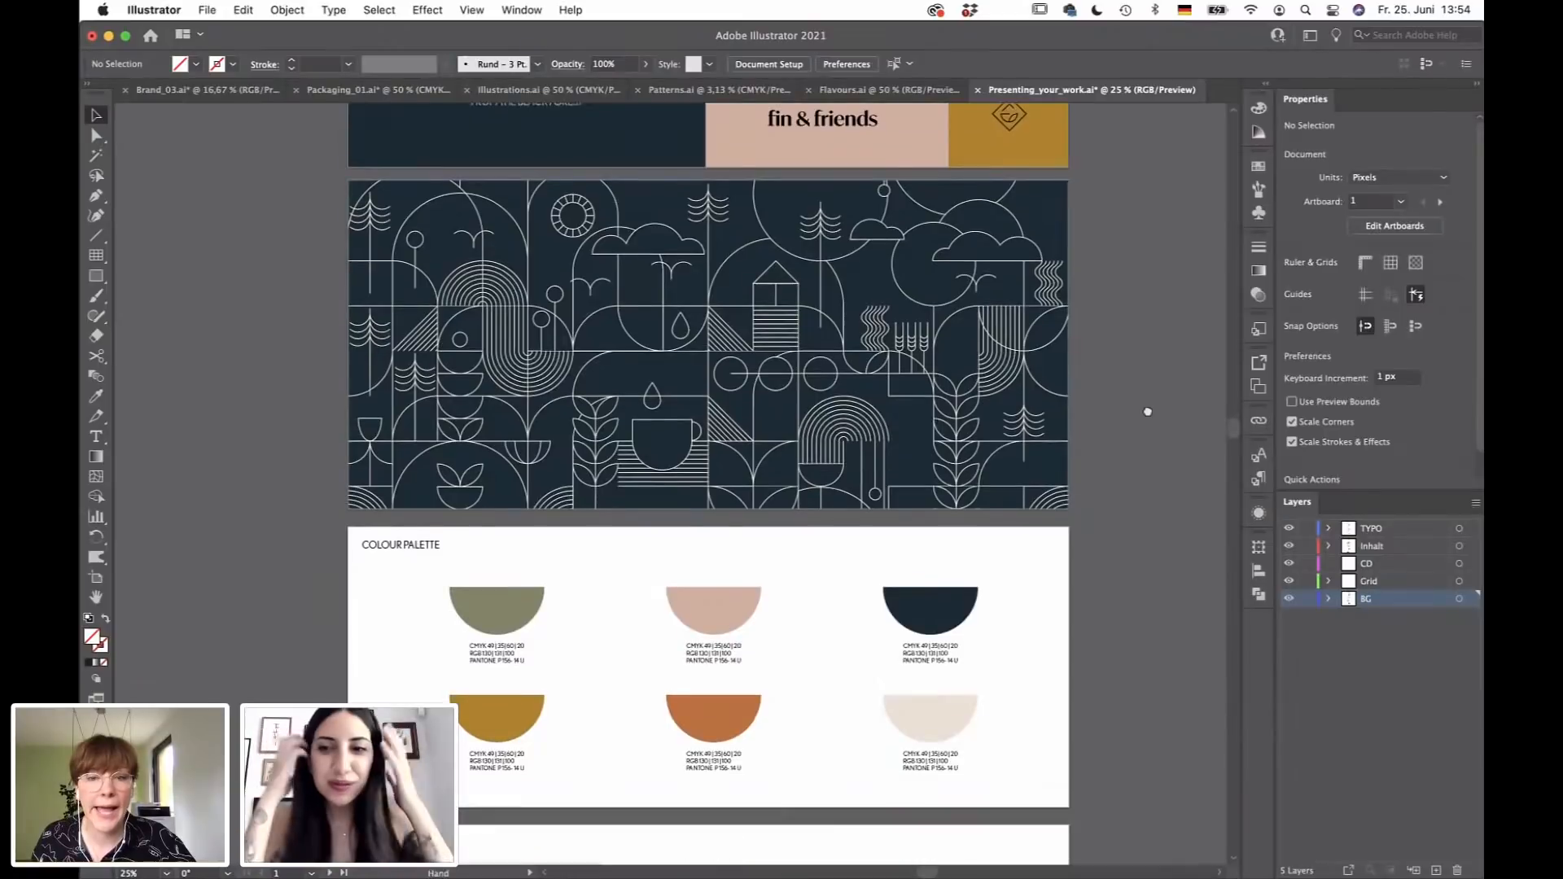
{"action": "scroll", "coordinate": [1138, 511], "scroll_direction": "down", "scroll_amount": 6}
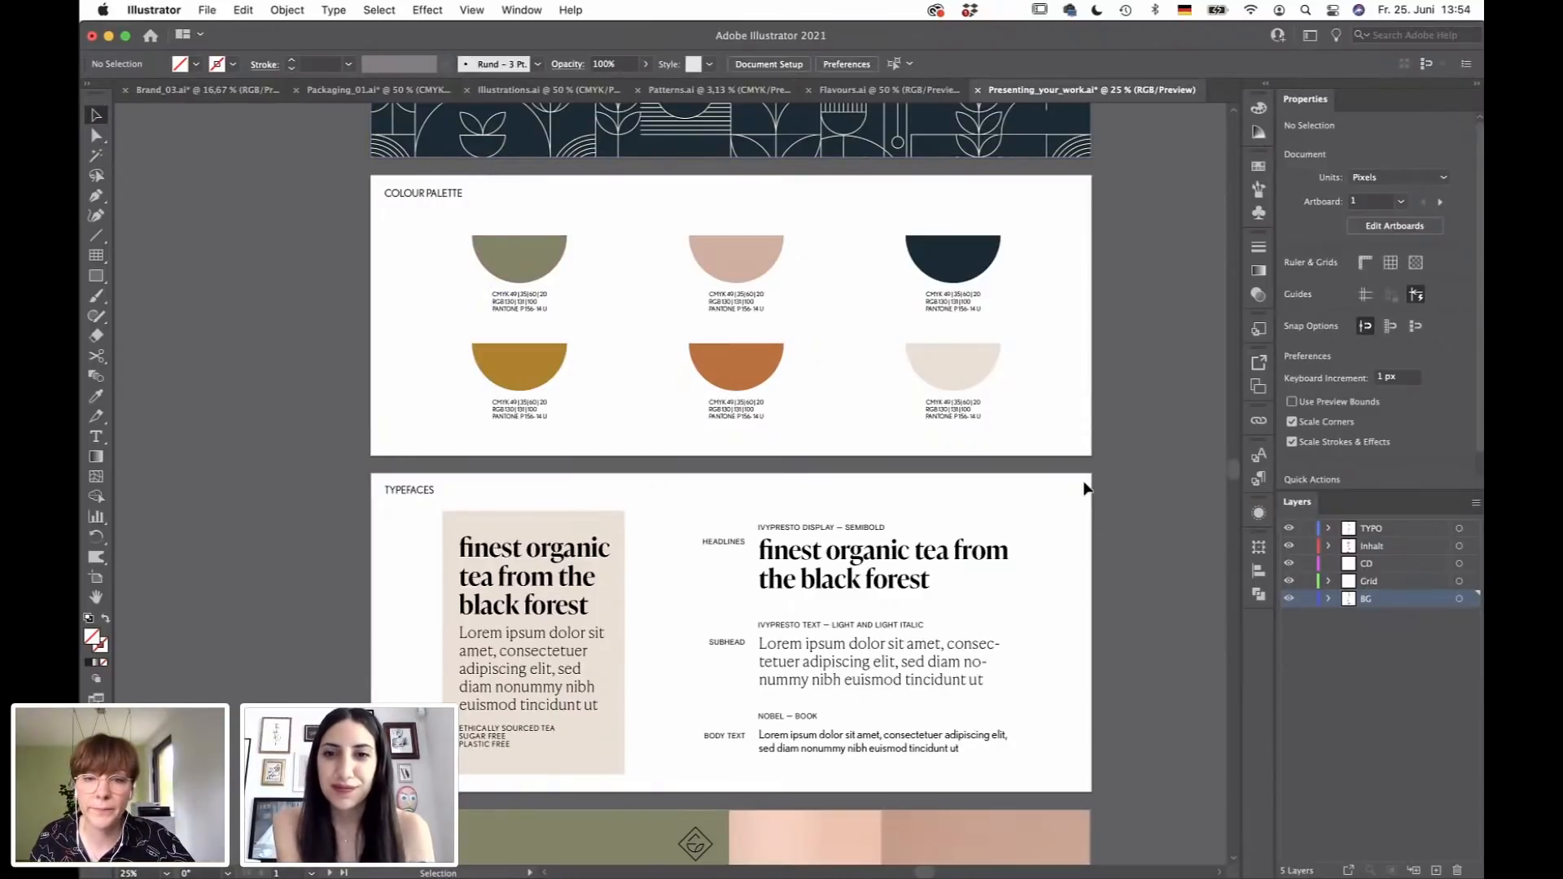
{"action": "key", "text": "space"}
{"action": "left_click_drag", "start_coordinate": [1100, 525], "coordinate": [1089, 382]}
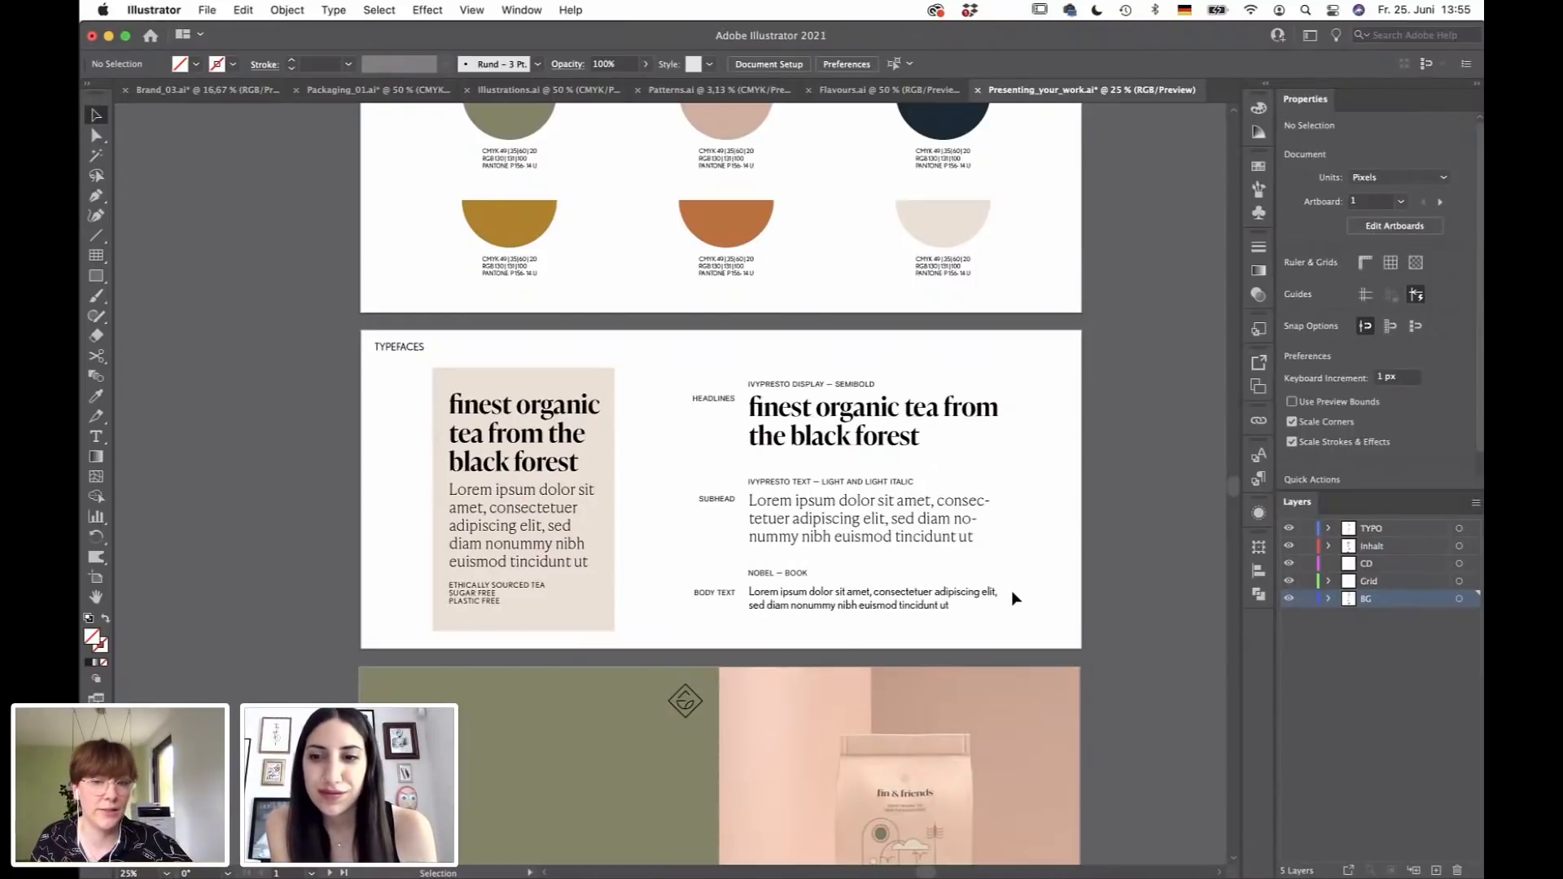
Examine the remaining artboards with the tea bag mockups, their illustrations and the tea strainer photo, through to the last one.
{"action": "scroll", "coordinate": [1120, 464], "scroll_direction": "down", "scroll_amount": 4}
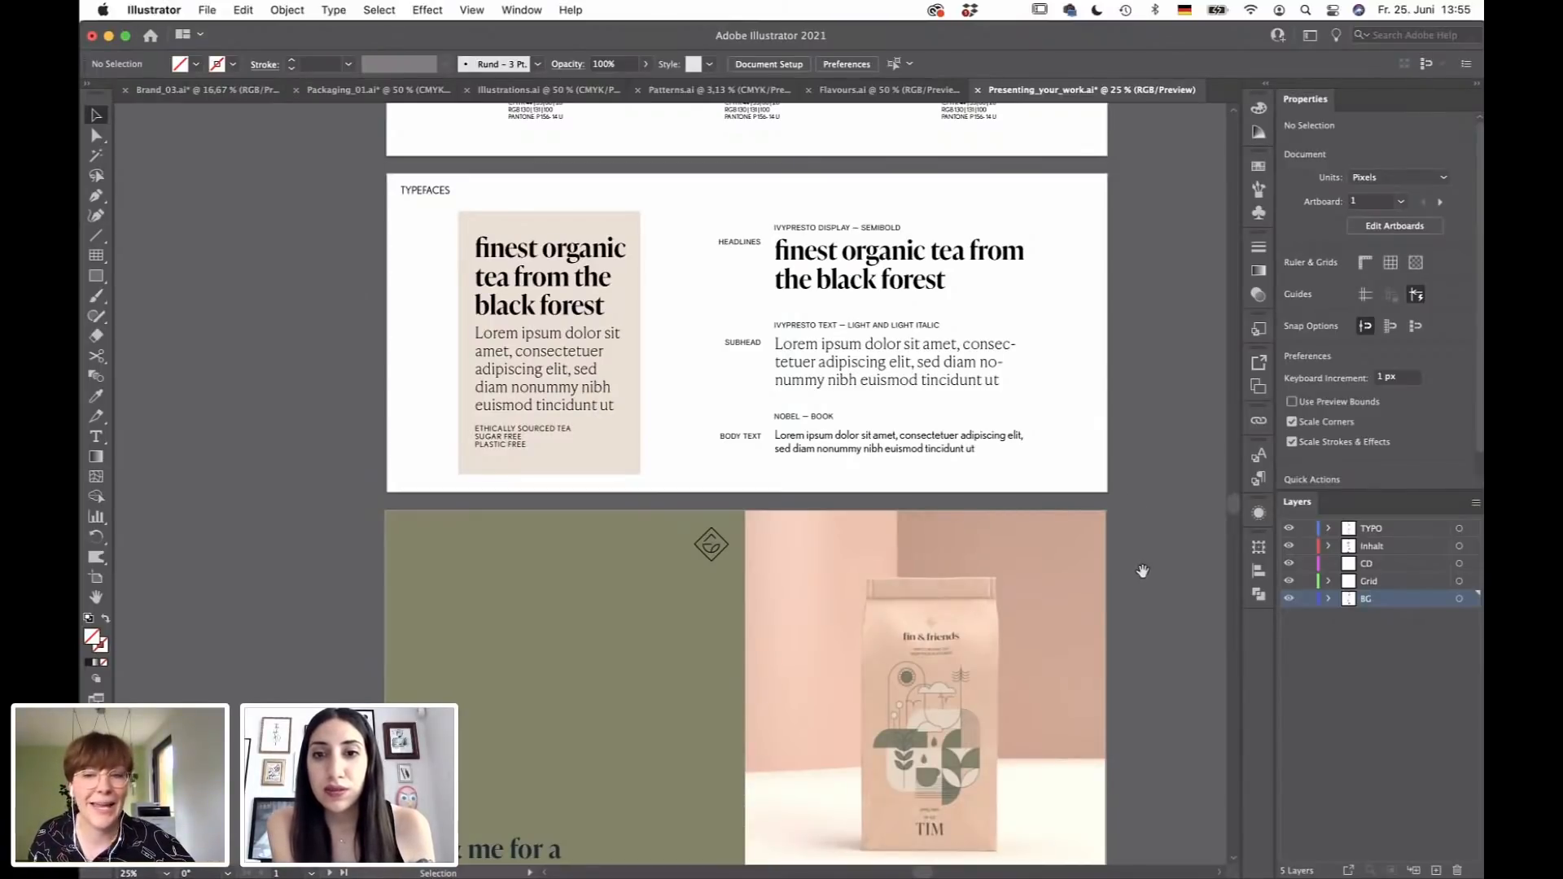
{"action": "left_click_drag", "start_coordinate": [1142, 572], "coordinate": [1122, 415]}
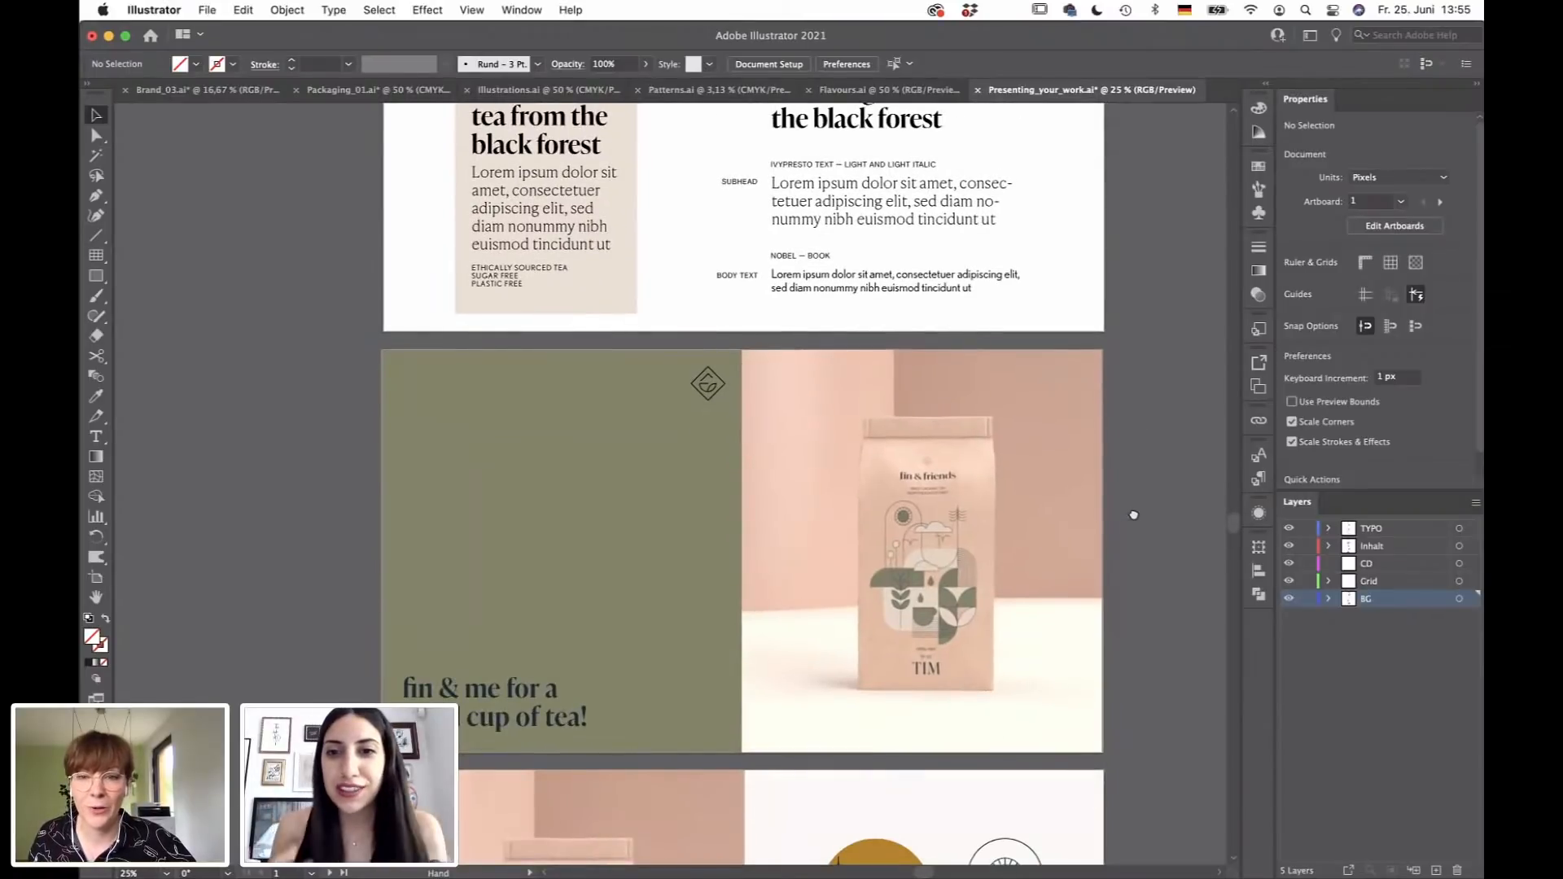
{"action": "left_click_drag", "start_coordinate": [1134, 514], "coordinate": [1132, 419]}
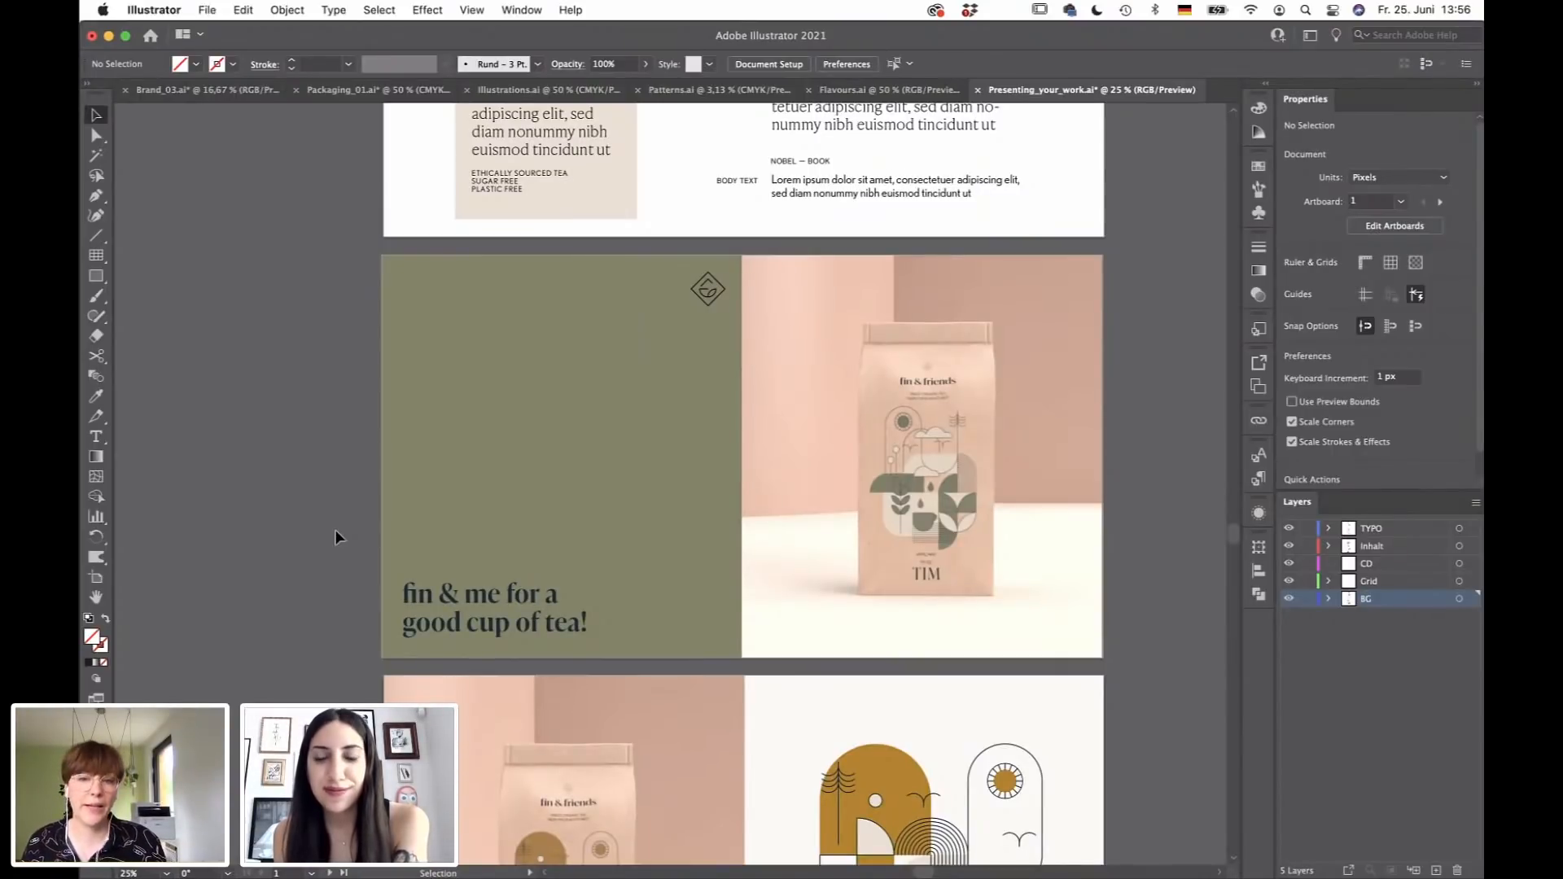
{"action": "scroll", "coordinate": [314, 255], "scroll_direction": "down", "scroll_amount": 5}
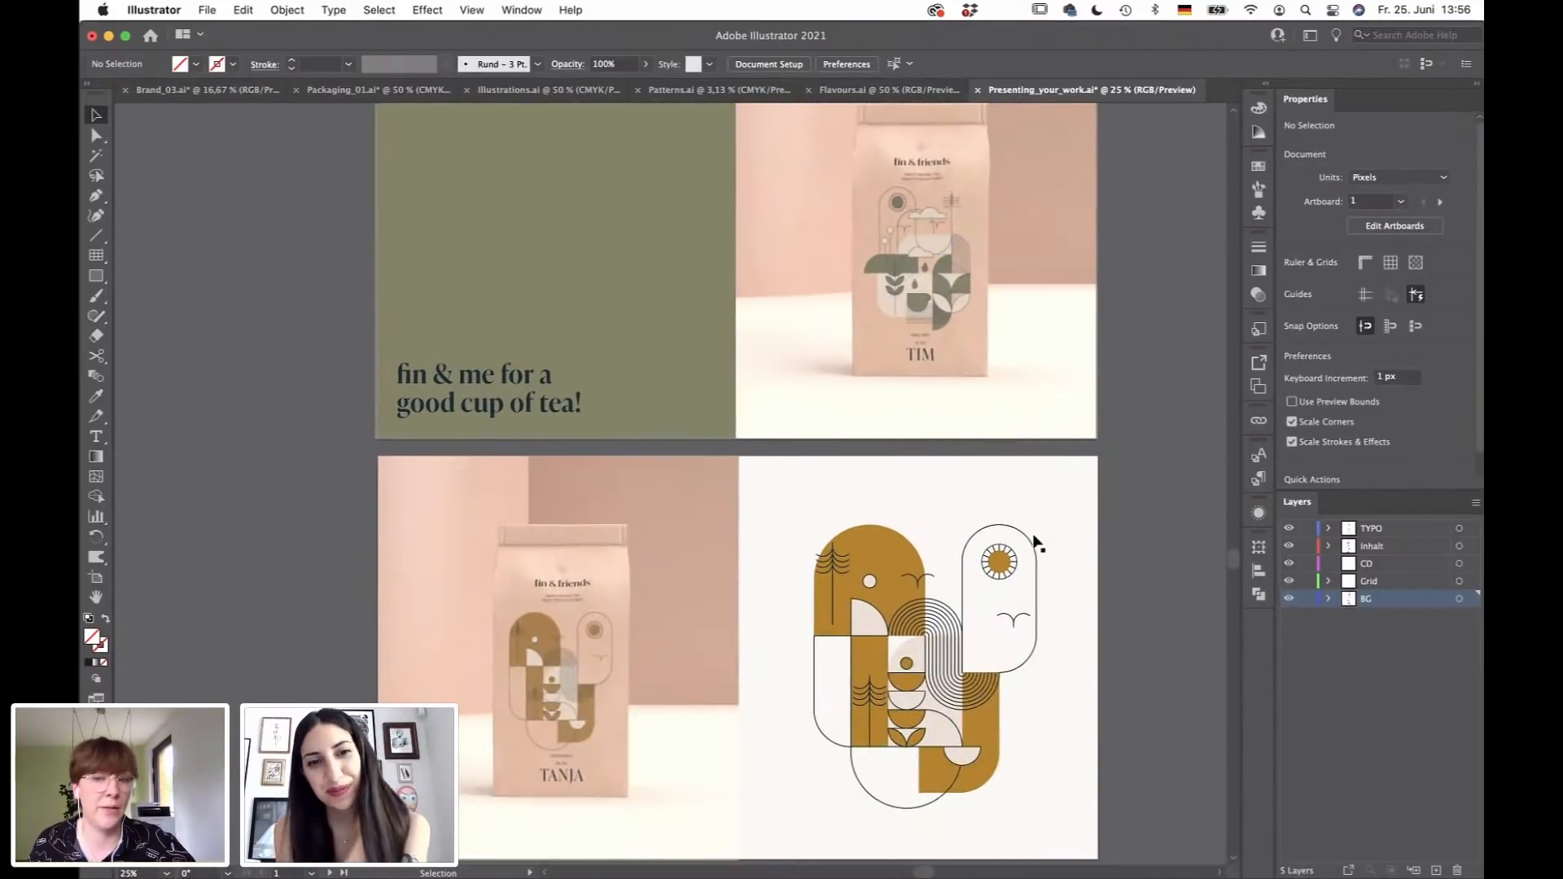
{"action": "left_click_drag", "start_coordinate": [1127, 575], "coordinate": [1141, 408]}
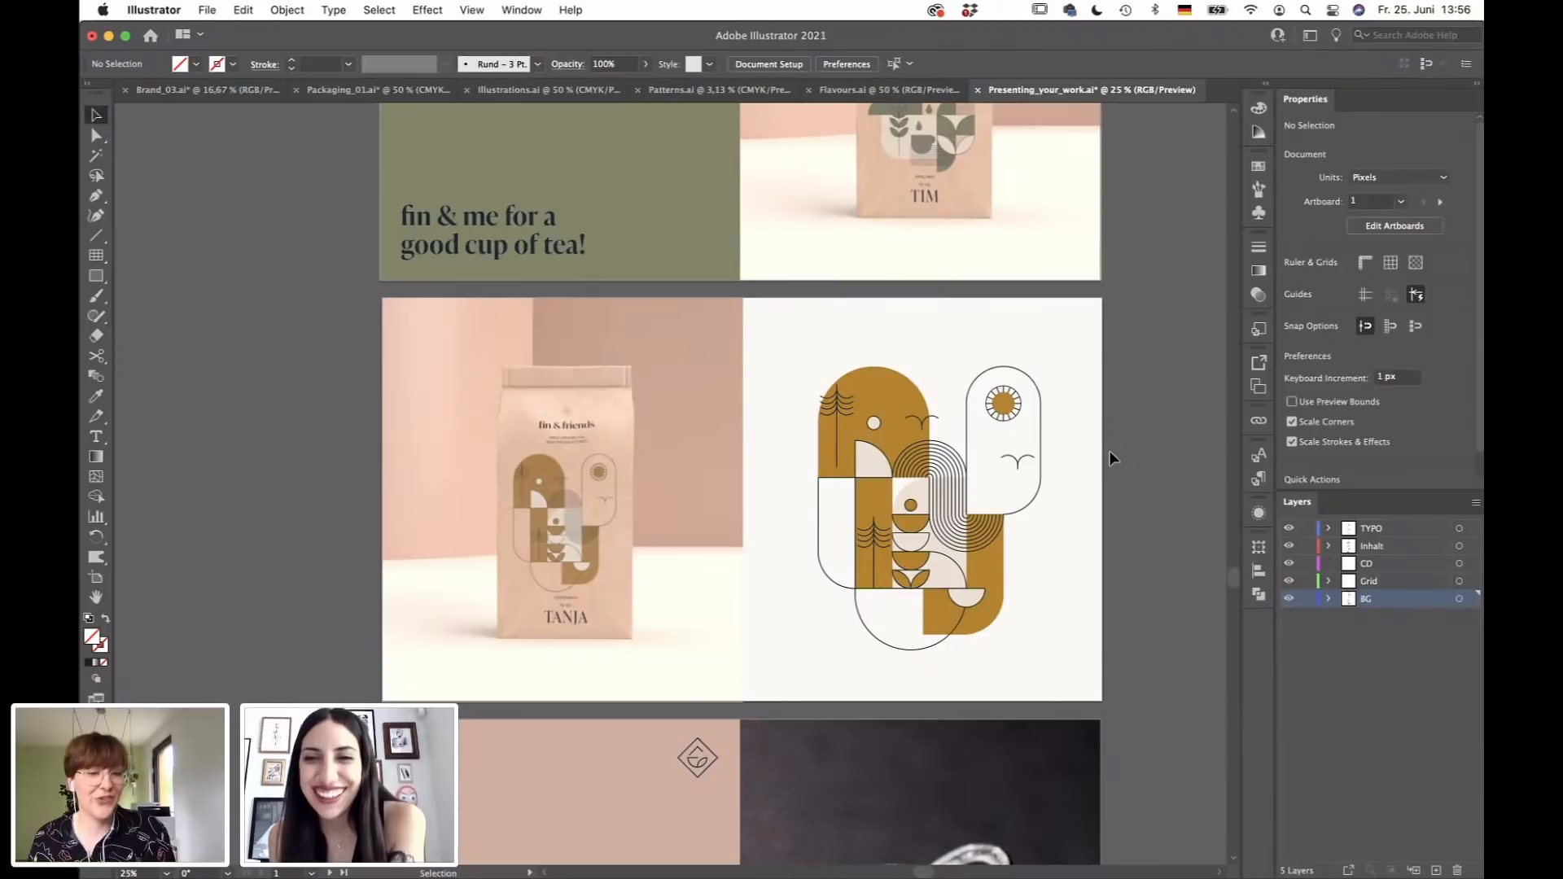
{"action": "scroll", "coordinate": [1134, 510], "scroll_direction": "down", "scroll_amount": 5}
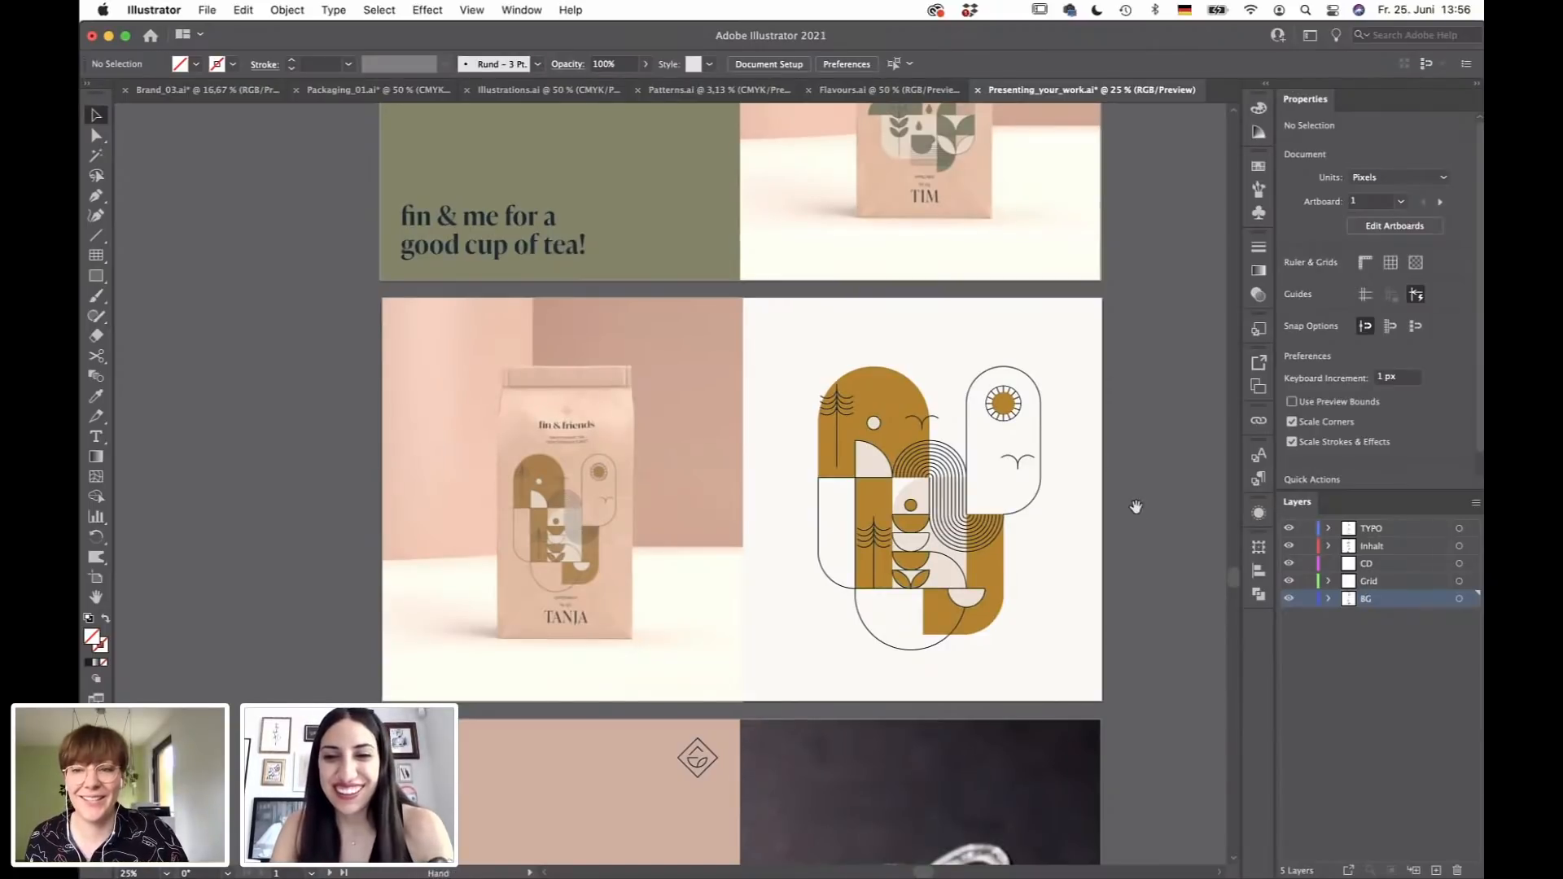
{"action": "left_click_drag", "start_coordinate": [1149, 534], "coordinate": [1149, 272]}
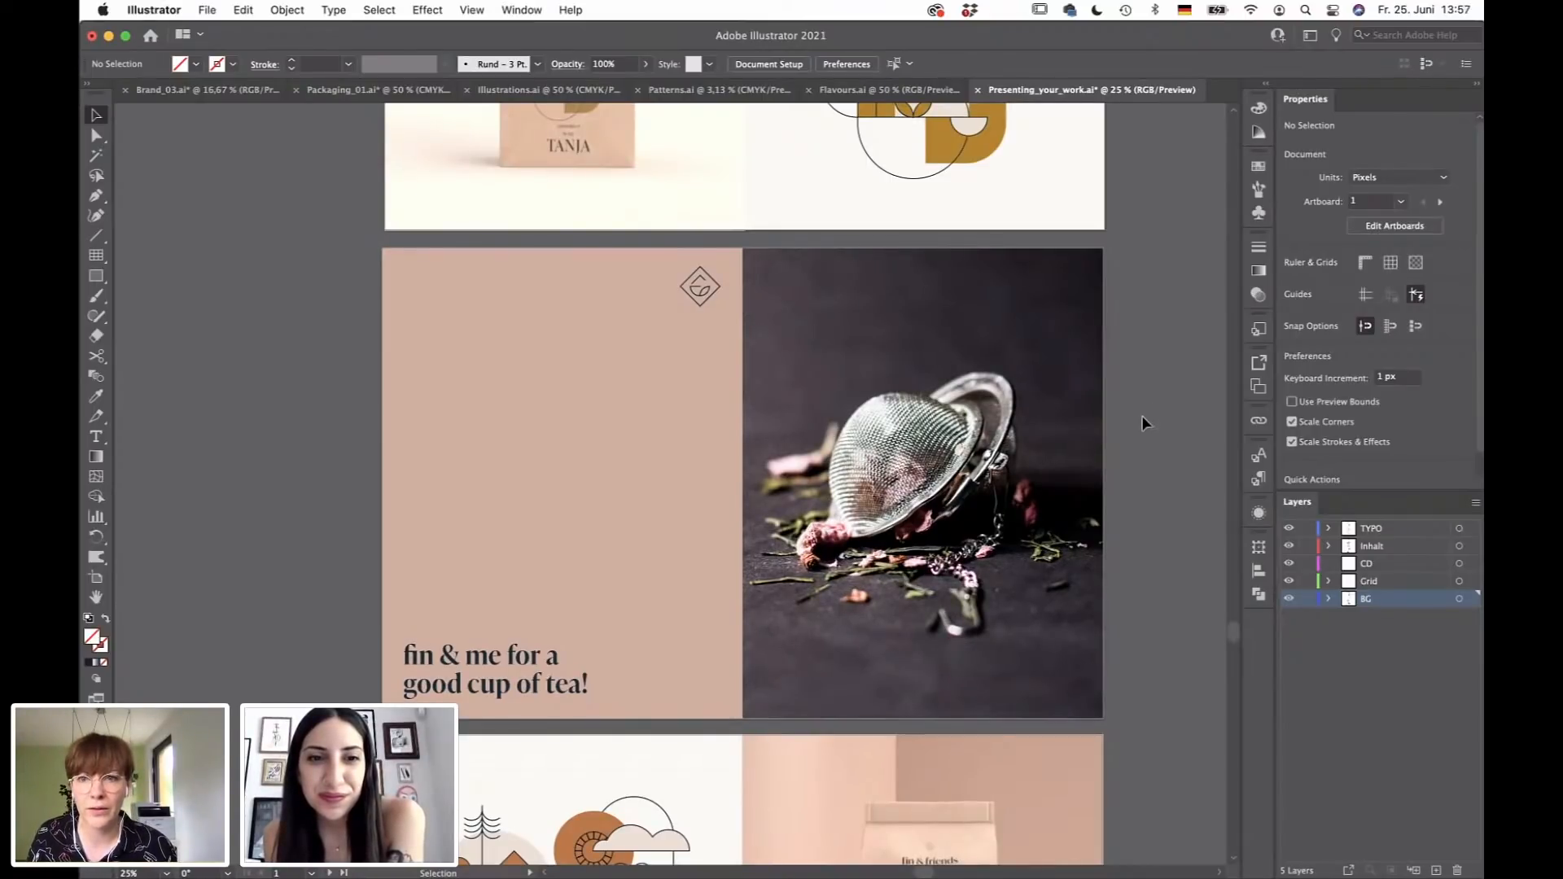
{"action": "scroll", "coordinate": [1141, 423], "scroll_direction": "down", "scroll_amount": 2}
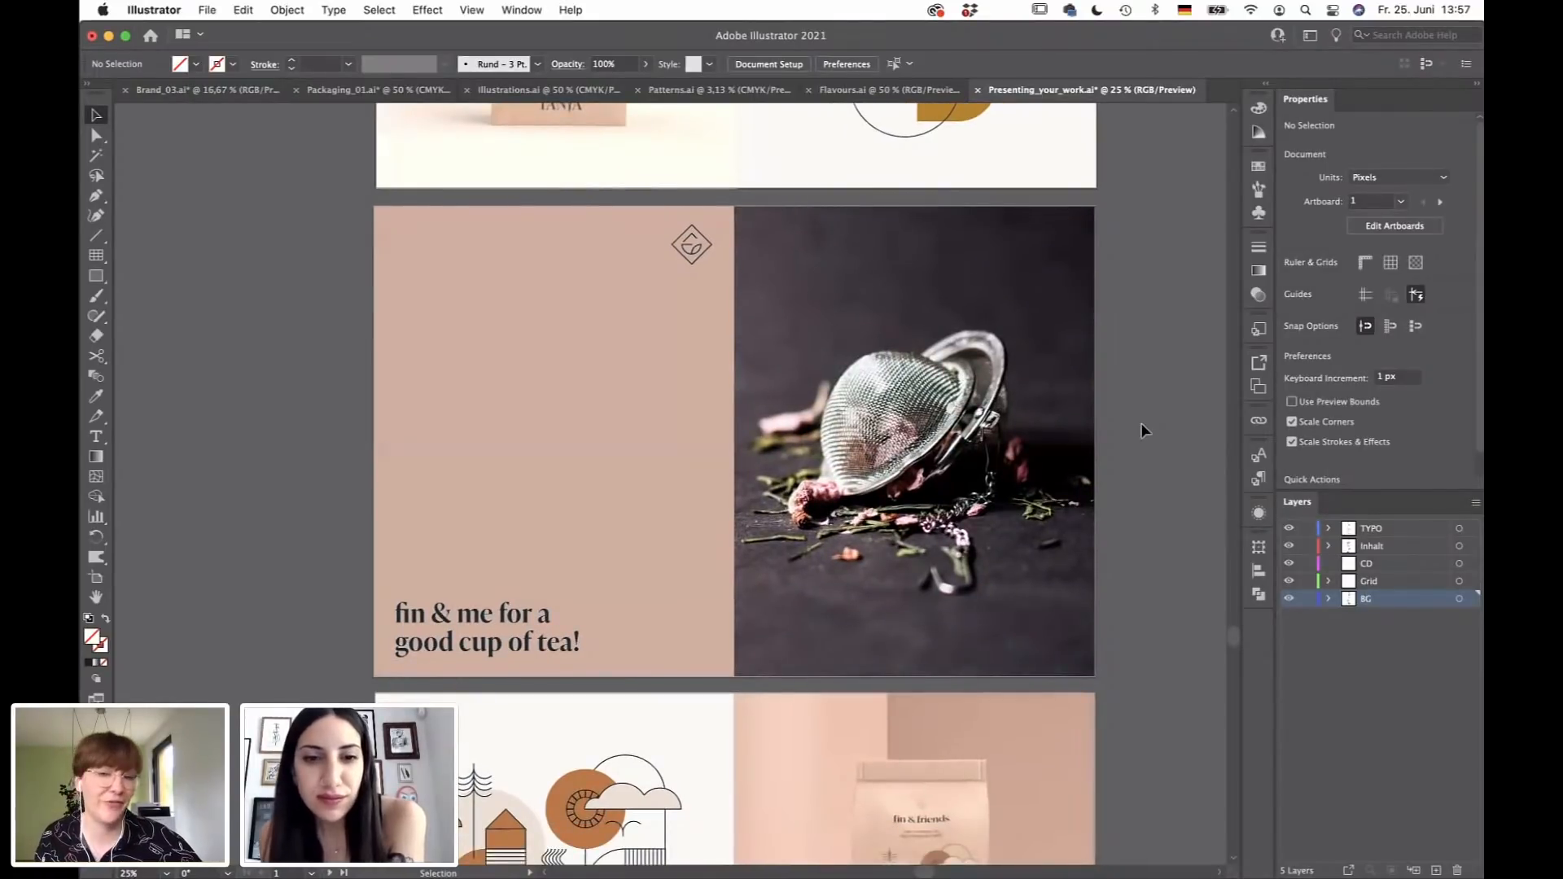
{"action": "scroll", "coordinate": [1141, 440], "scroll_direction": "down", "scroll_amount": 3}
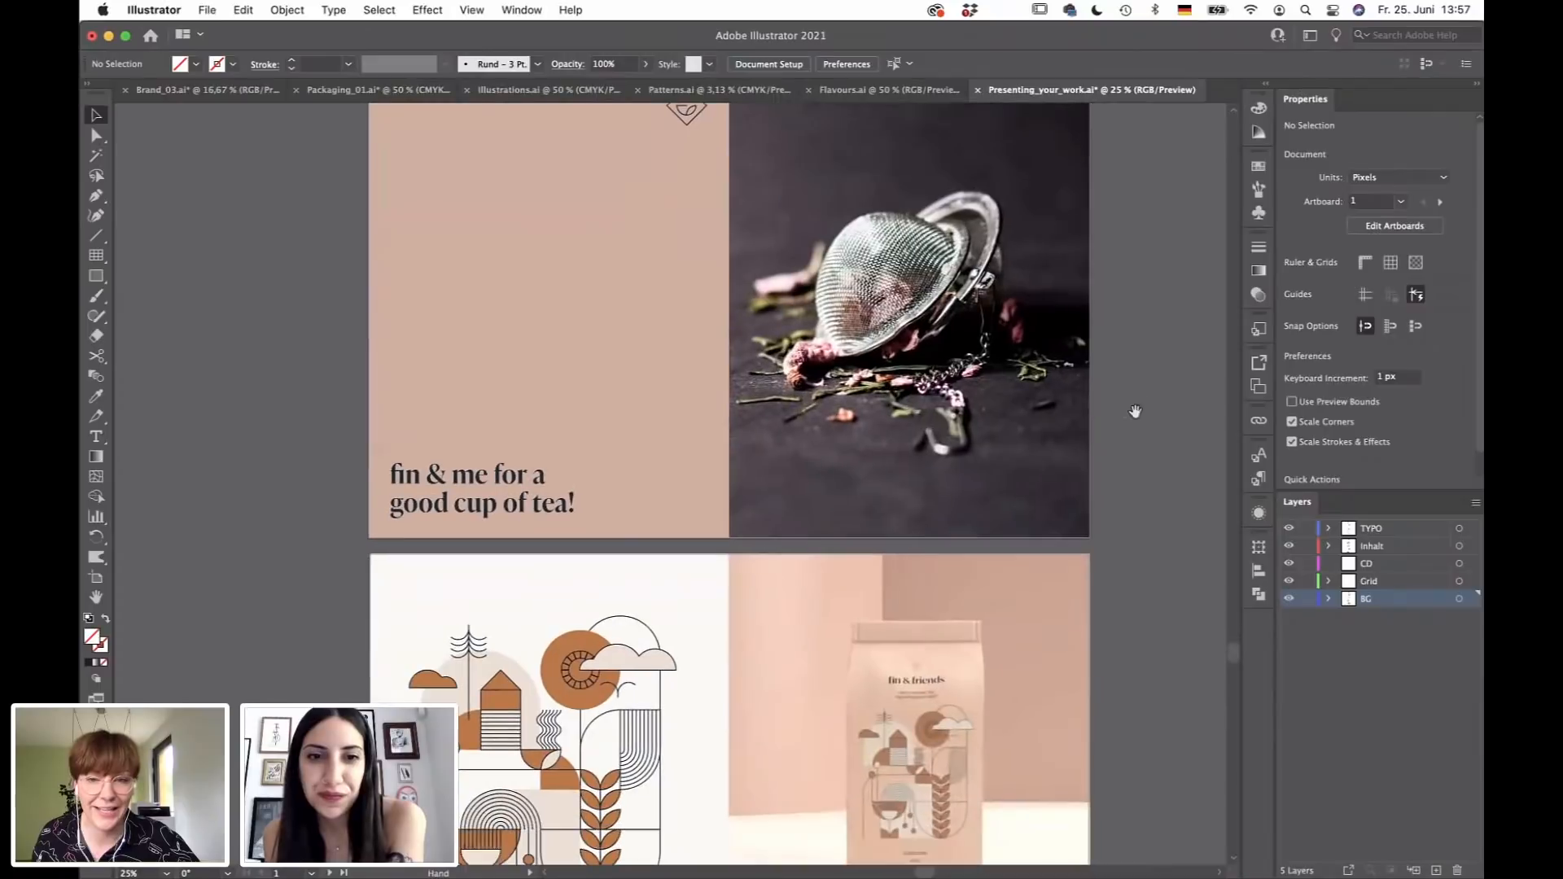
{"action": "scroll", "coordinate": [1136, 413], "scroll_direction": "down", "scroll_amount": 3}
{"action": "scroll", "coordinate": [1138, 420], "scroll_direction": "down", "scroll_amount": 2}
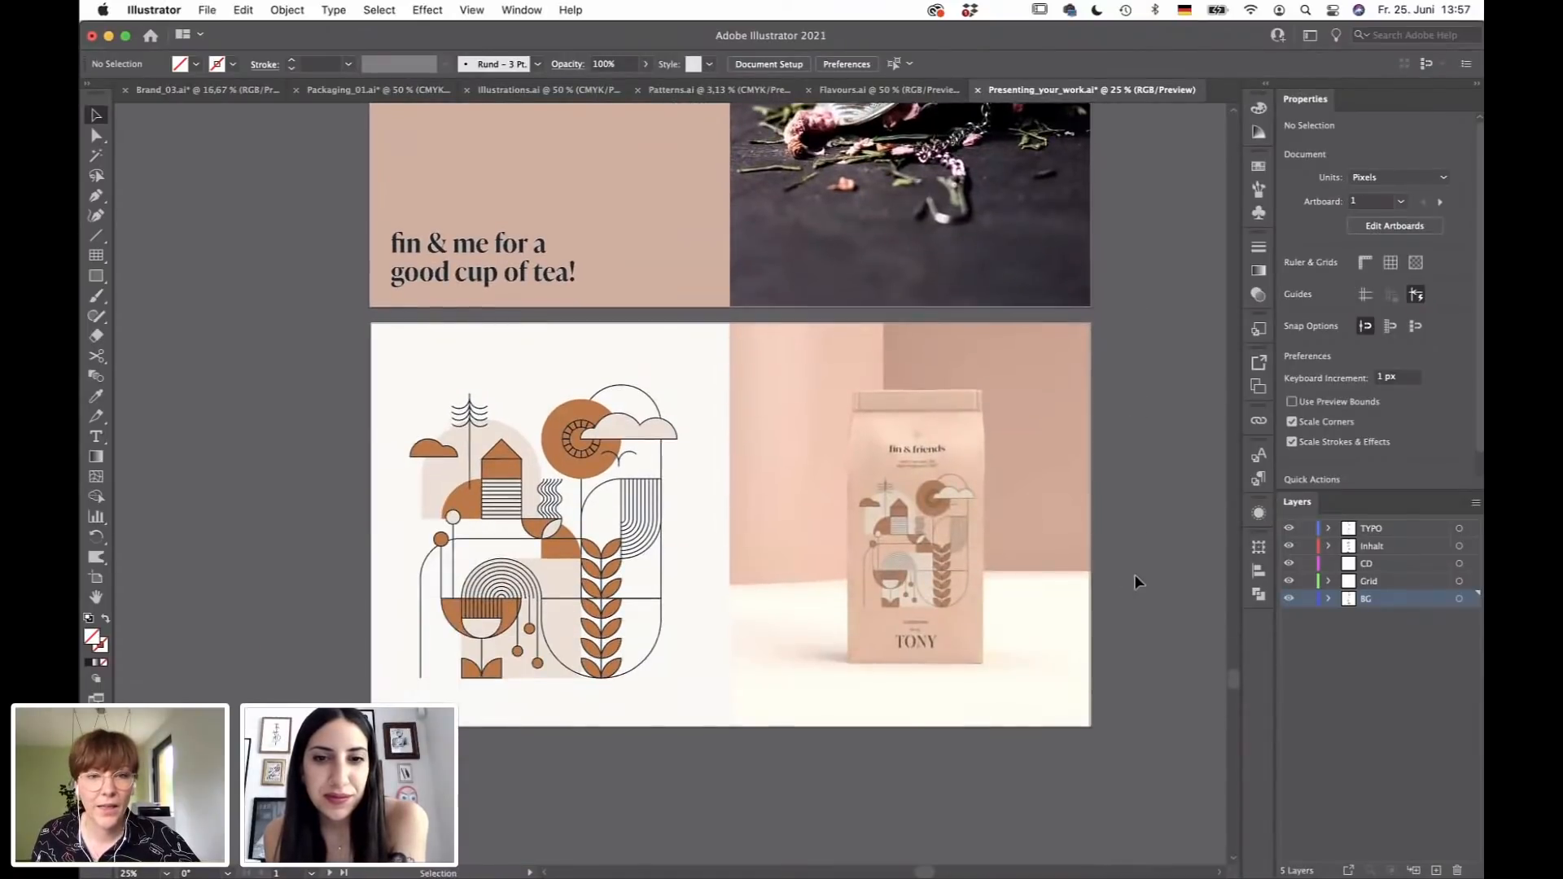
{"action": "scroll", "coordinate": [1124, 570], "scroll_direction": "down", "scroll_amount": 1}
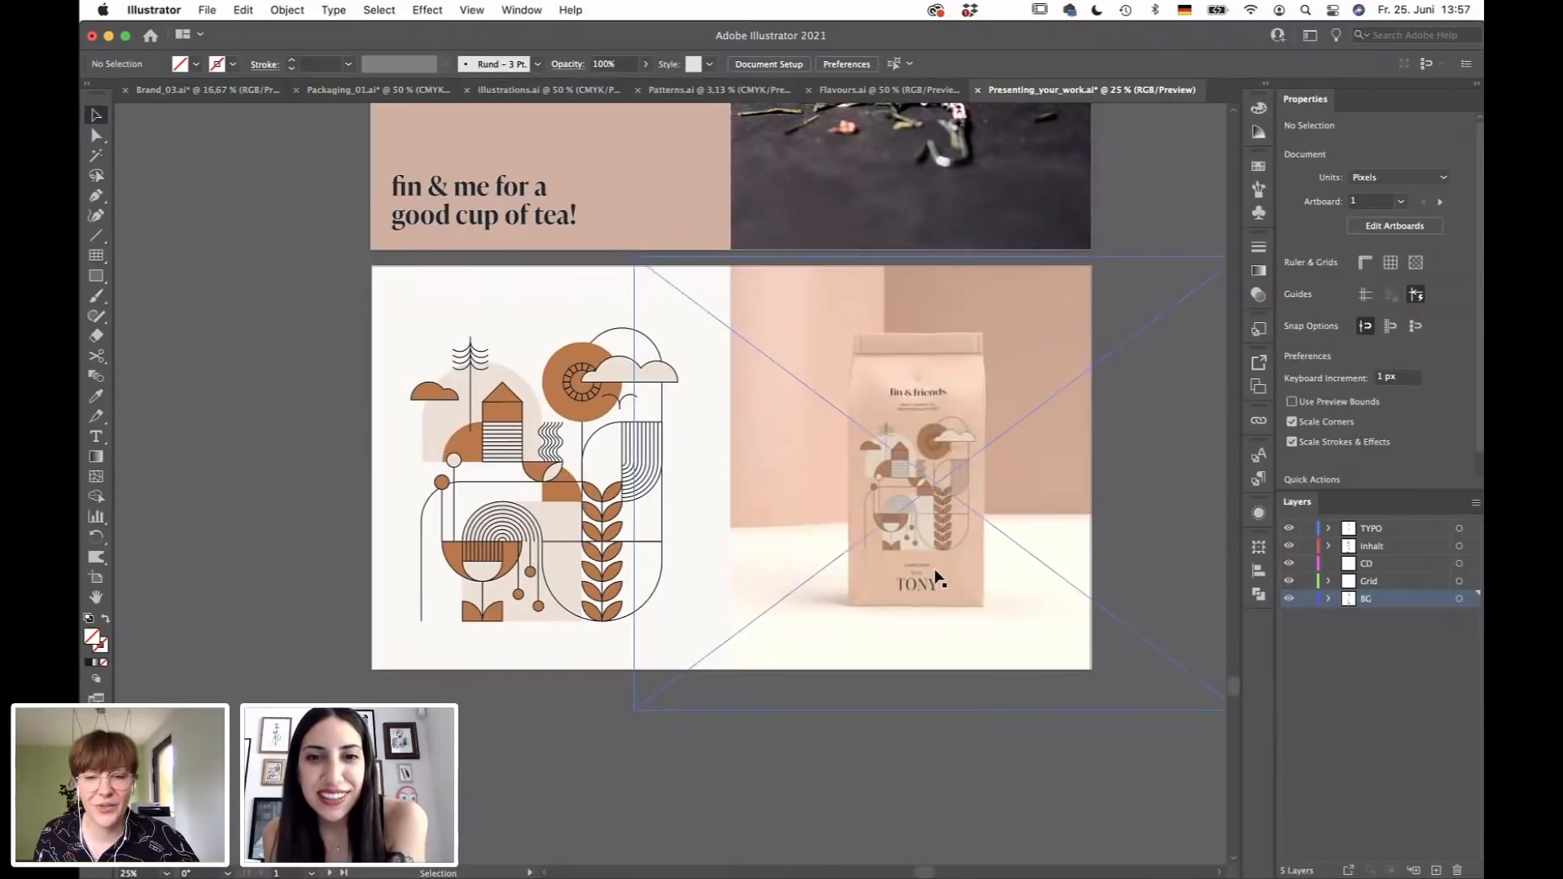
View the whole presentation as an overview at 6.25%, and return to its opening artboards at 12.5%.
{"action": "scroll", "coordinate": [932, 578], "scroll_direction": "down", "scroll_amount": 4, "text": "alt"}
{"action": "left_click_drag", "start_coordinate": [1069, 292], "coordinate": [1043, 555]}
{"action": "left_click_drag", "start_coordinate": [1061, 285], "coordinate": [997, 716]}
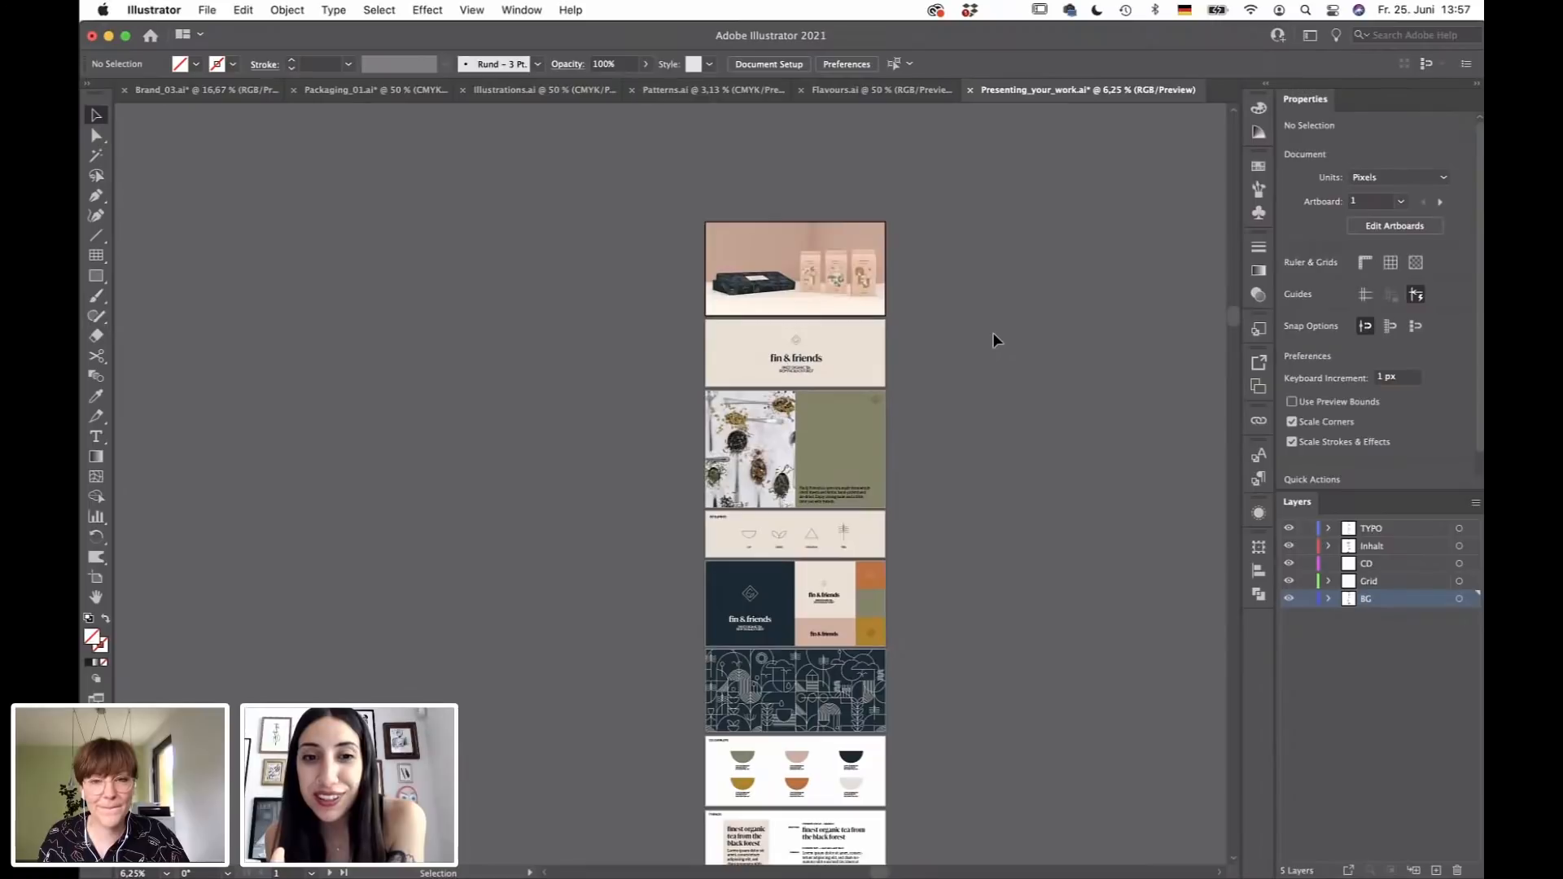
{"action": "scroll", "coordinate": [993, 334], "scroll_direction": "up", "scroll_amount": 2, "text": "alt"}
{"action": "left_click_drag", "start_coordinate": [921, 299], "coordinate": [1025, 414]}
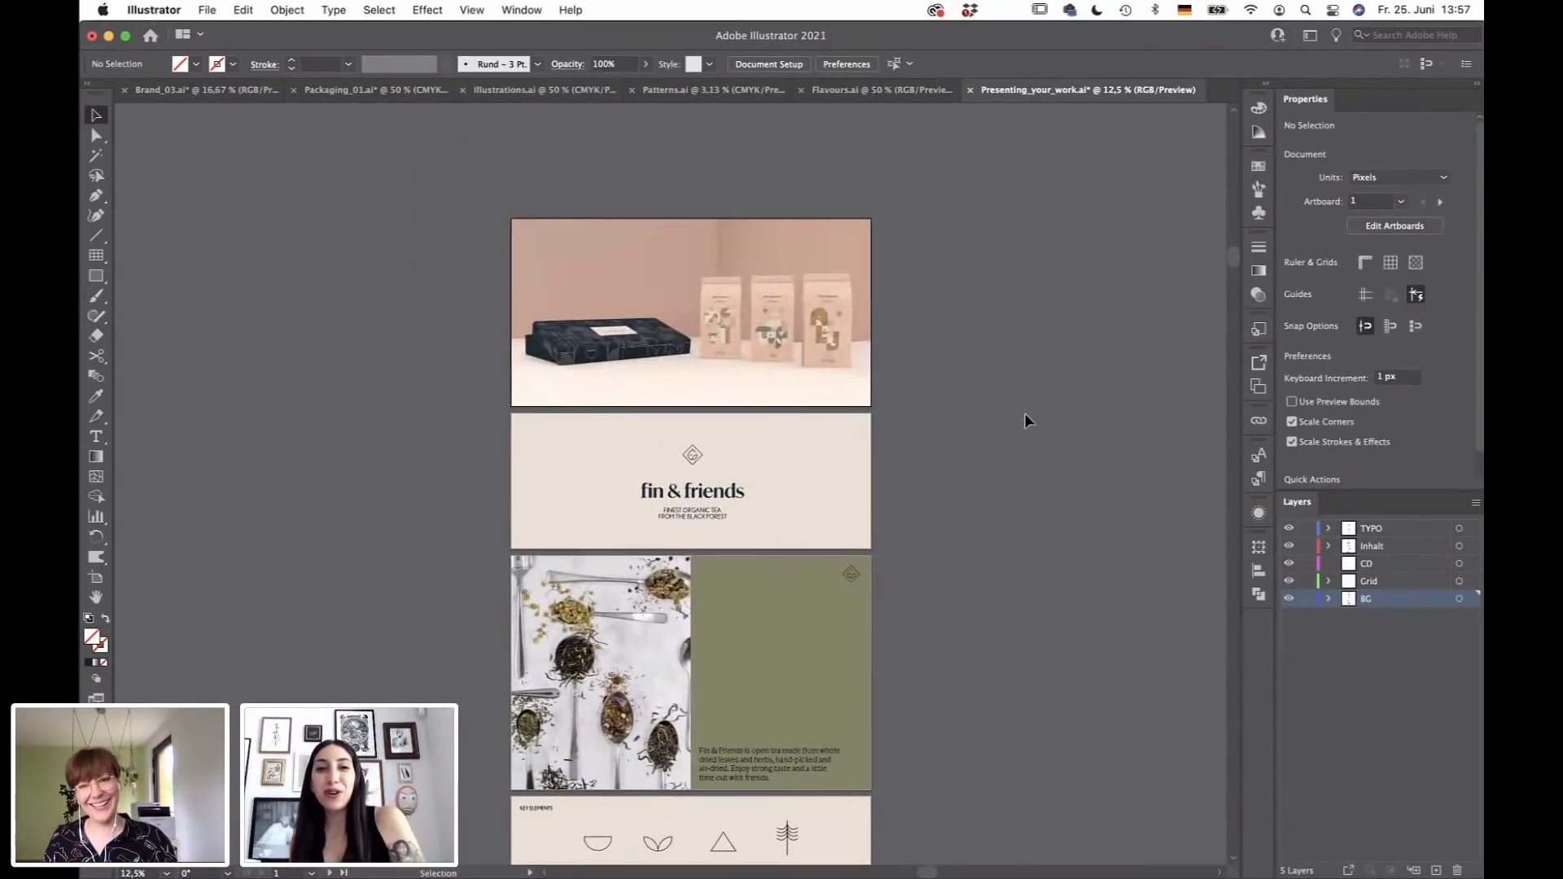